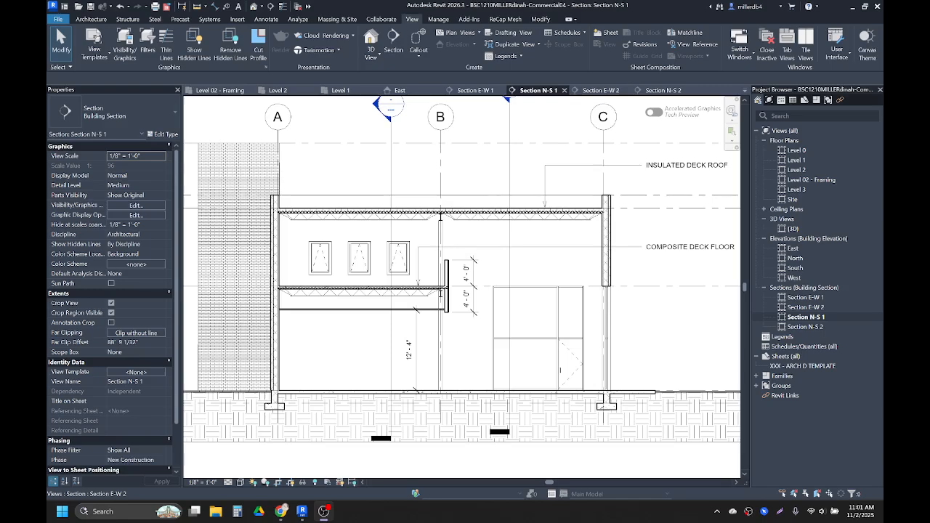
# Switch to the BSC1210-CommercialSolution PDF in Chrome and examine the plan section markers and the Wall Section N-S 1 and N-S 2 drawings
pyautogui.click(281, 511)
pyautogui.moveTo(441, 160); pyautogui.dragTo(472, 148)
pyautogui.click(514, 148)
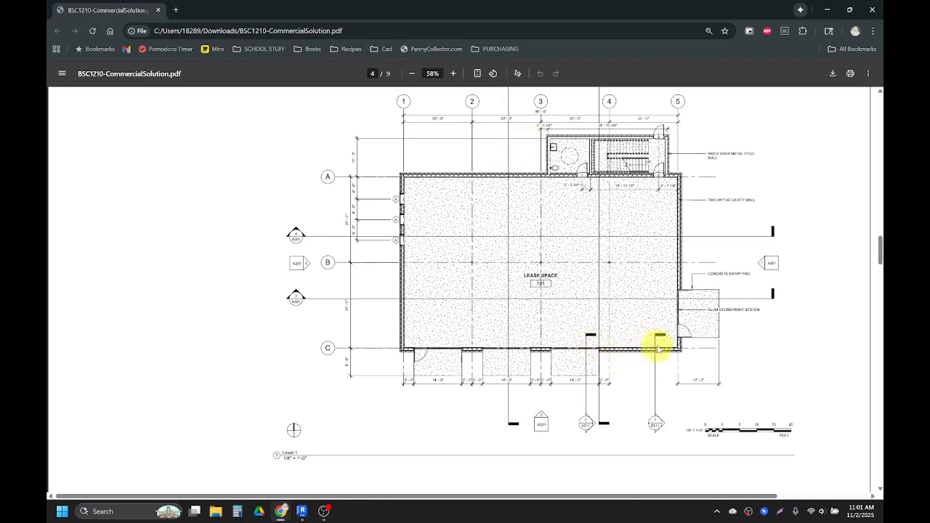
pyautogui.scroll(-7, 657, 343)
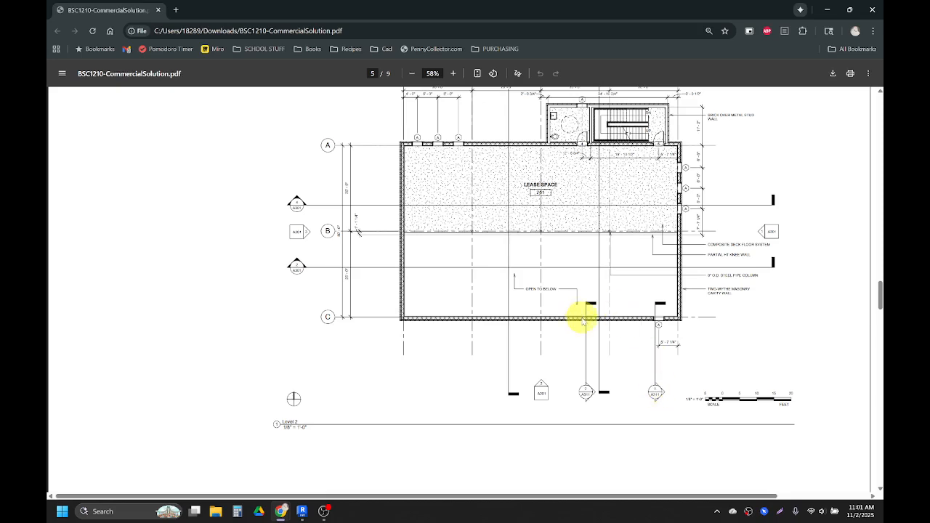
pyautogui.scroll(-20, 583, 319)
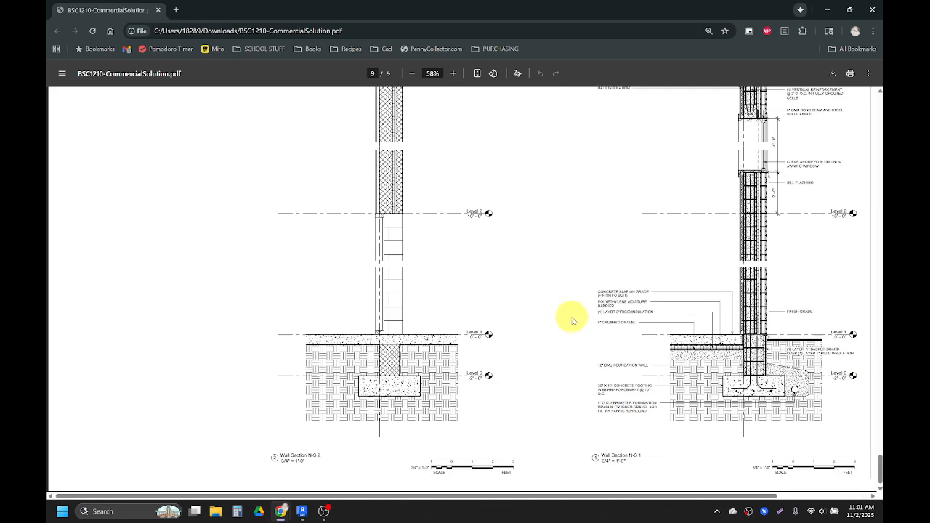
pyautogui.scroll(2, 743, 318)
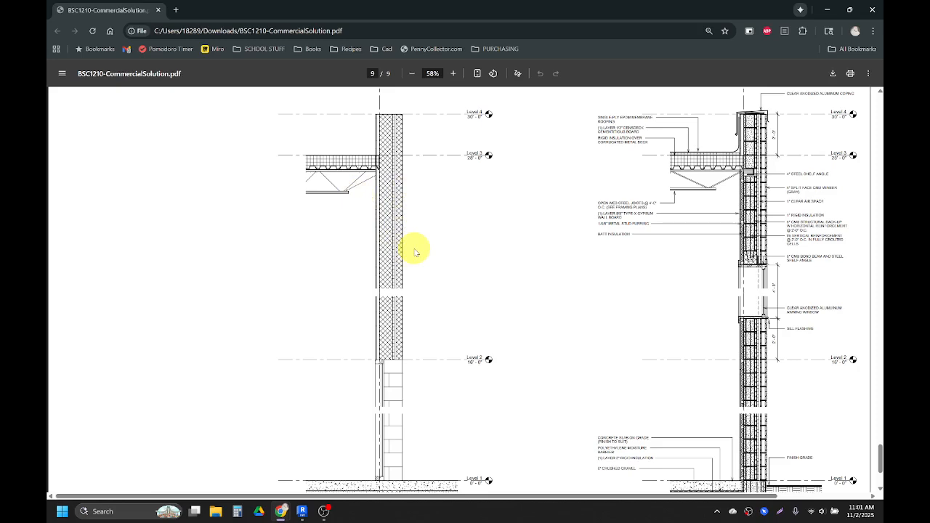
pyautogui.scroll(-2, 633, 282)
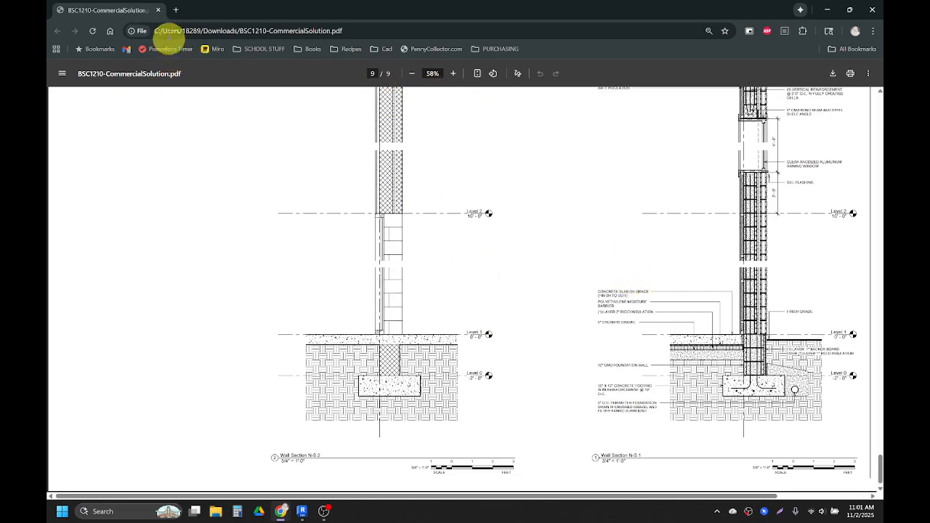
# Switch back to Revit and open the Level 2 floor plan, focusing on the awning window near the corner of grids C and 5
pyautogui.moveTo(108, 9); pyautogui.dragTo(883, 29)
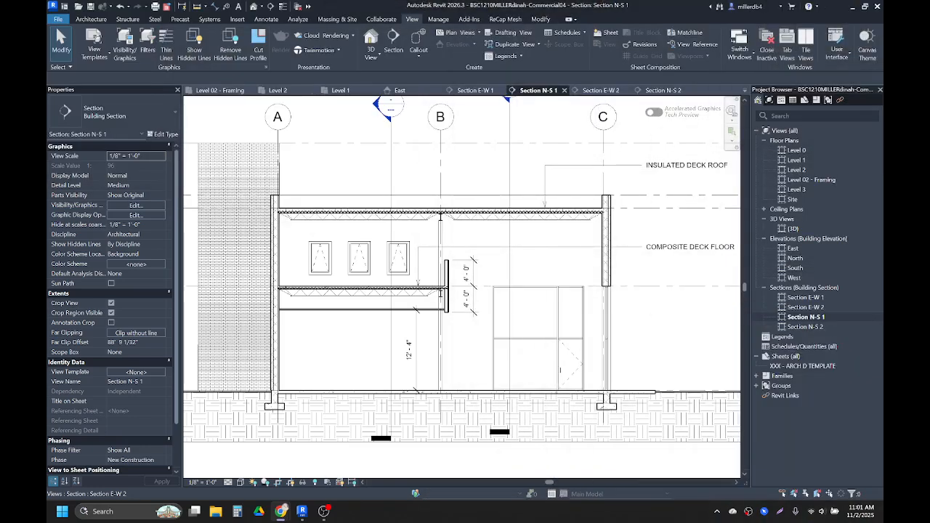
pyautogui.doubleClick(790, 172)
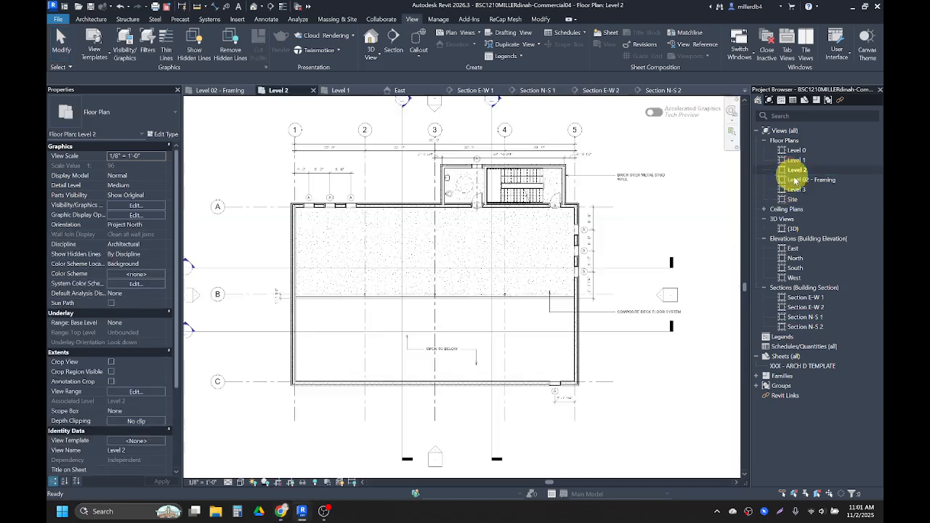
pyautogui.scroll(2, 567, 434)
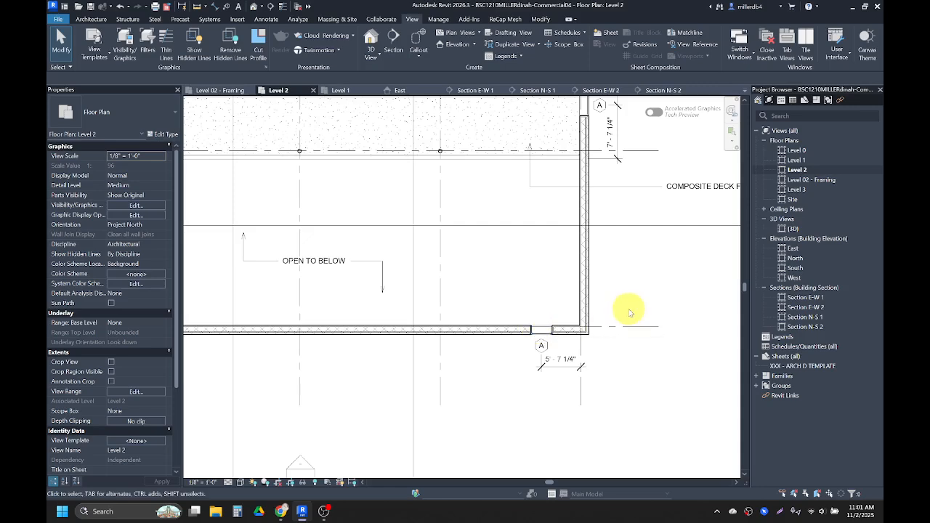
pyautogui.scroll(-2, 536, 328)
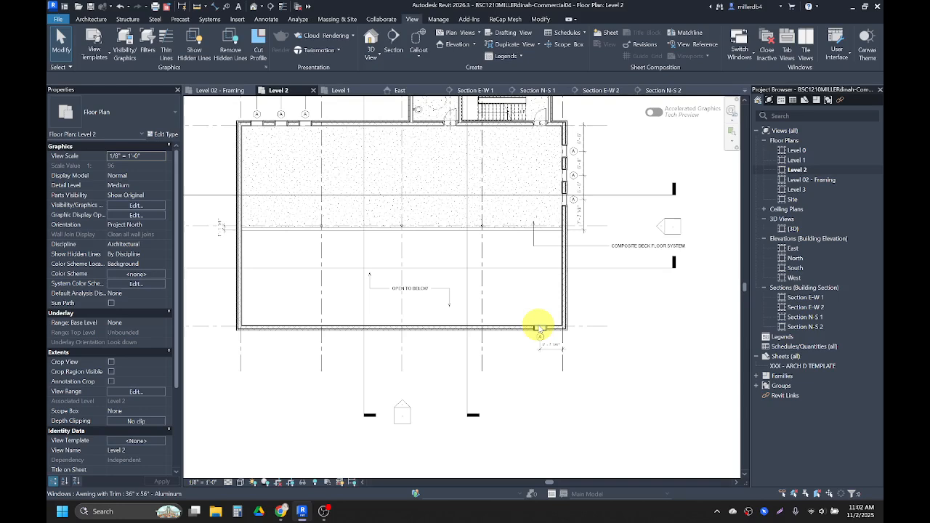
# Draw a Wall Section type section line upward through the window in the grid C wall near grid 5, starting outside the building
pyautogui.click(93, 20)
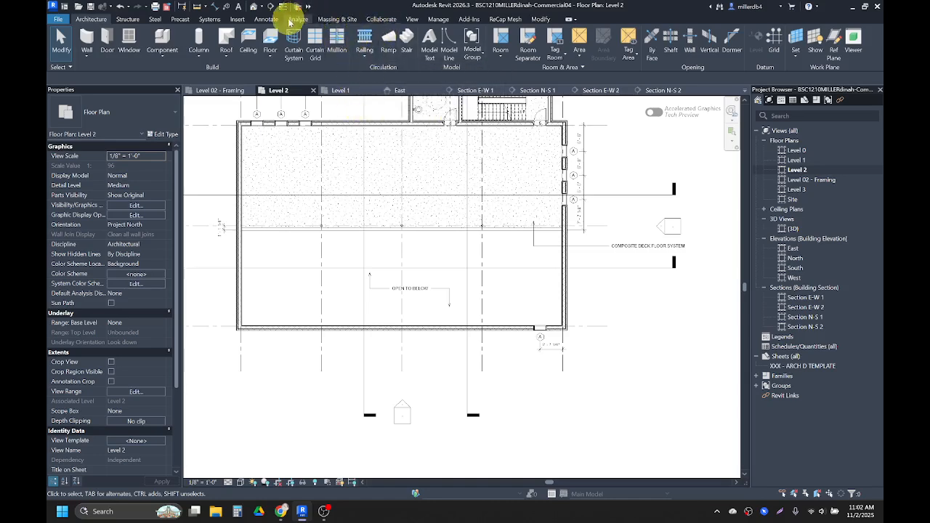
pyautogui.click(412, 19)
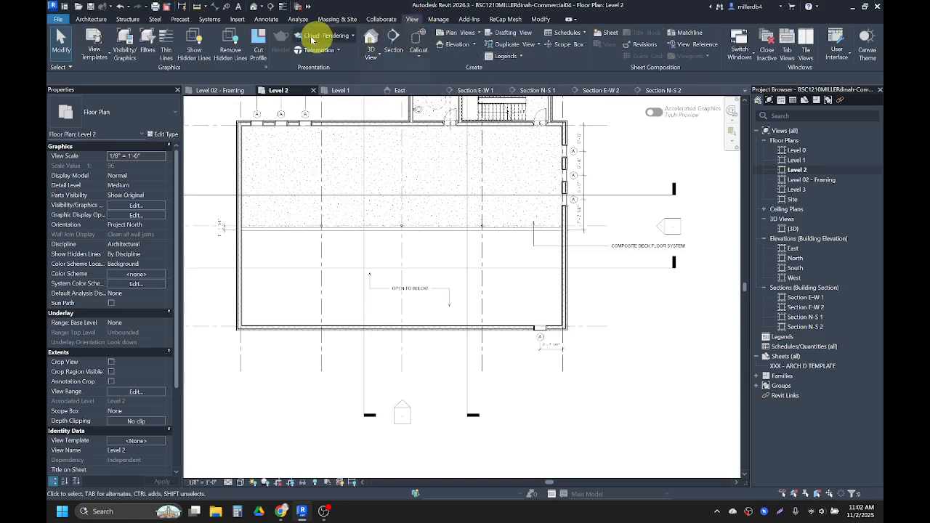
pyautogui.click(91, 19)
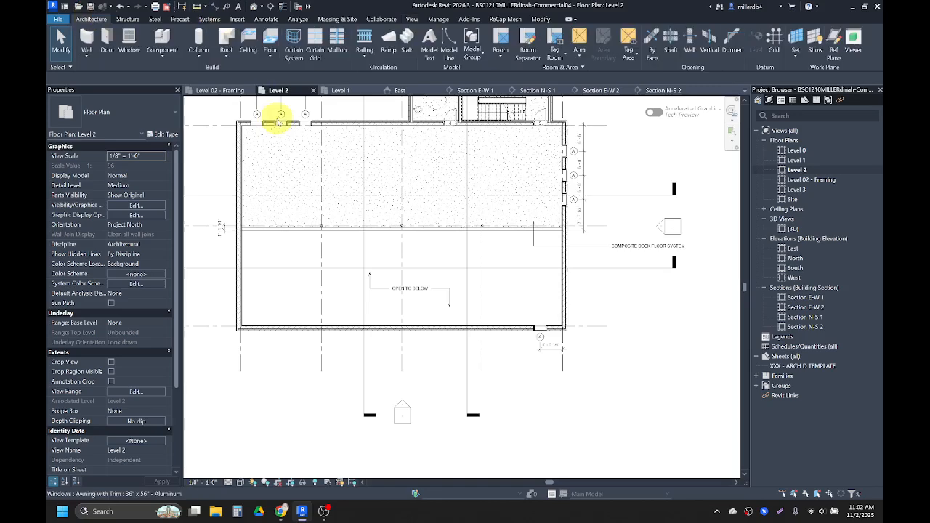
pyautogui.click(271, 7)
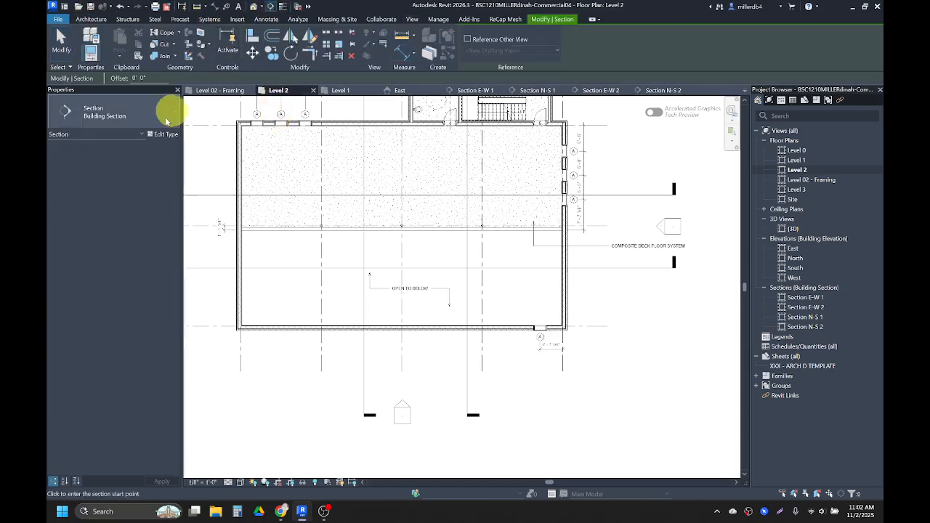
pyautogui.click(143, 118)
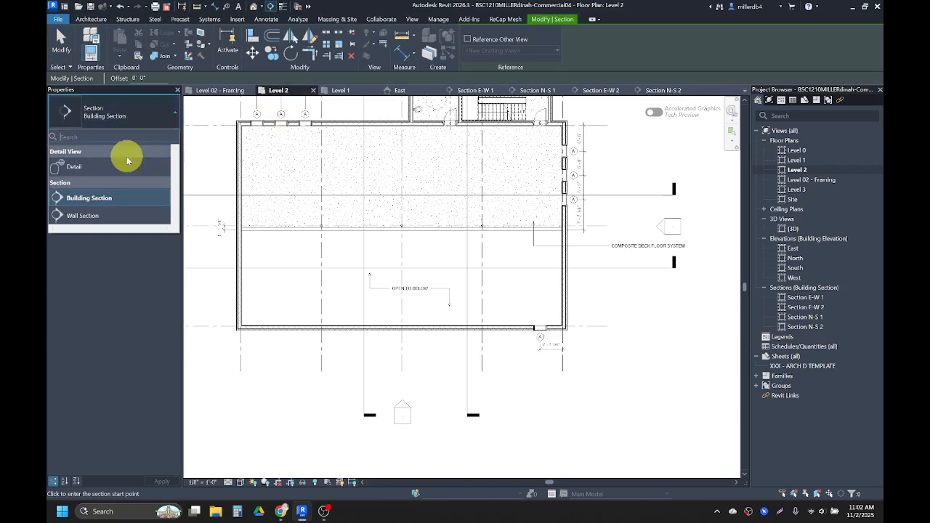
pyautogui.click(109, 215)
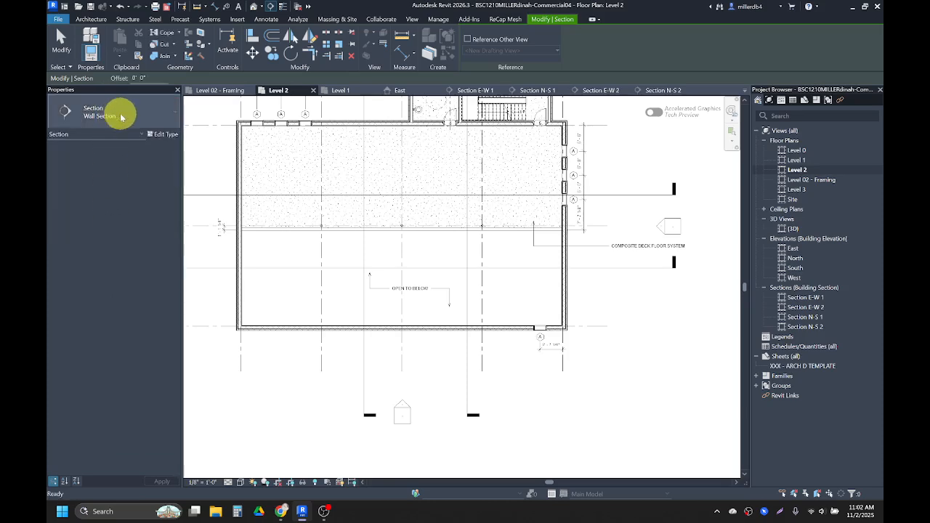
pyautogui.scroll(3, 548, 340)
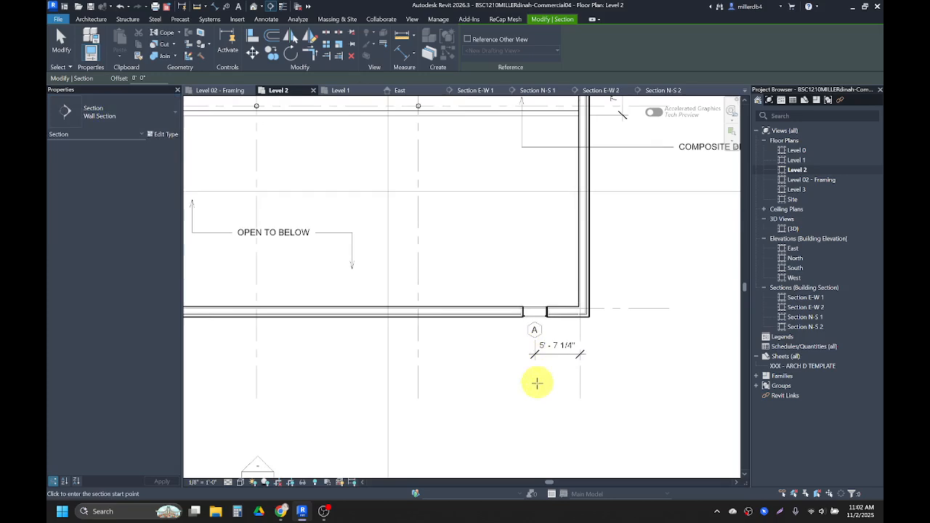
pyautogui.scroll(-1, 524, 420)
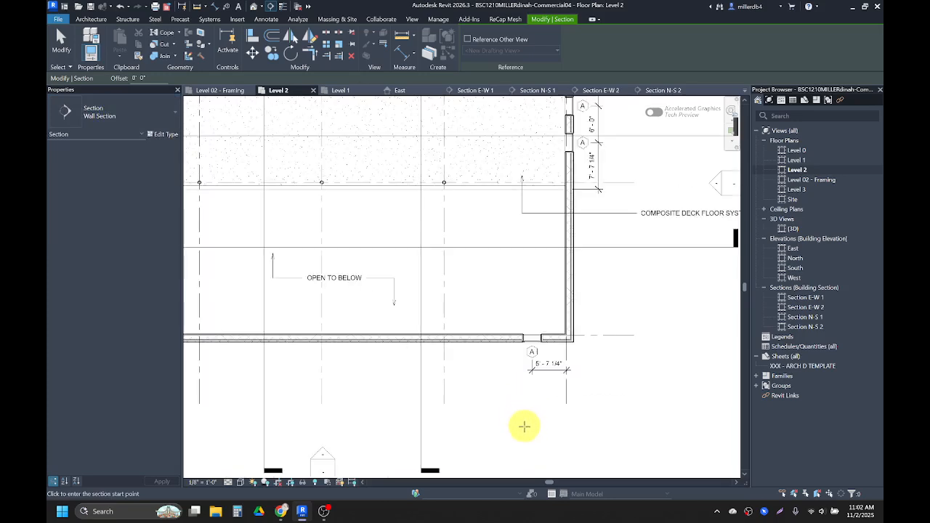
pyautogui.click(524, 426)
pyautogui.click(525, 299)
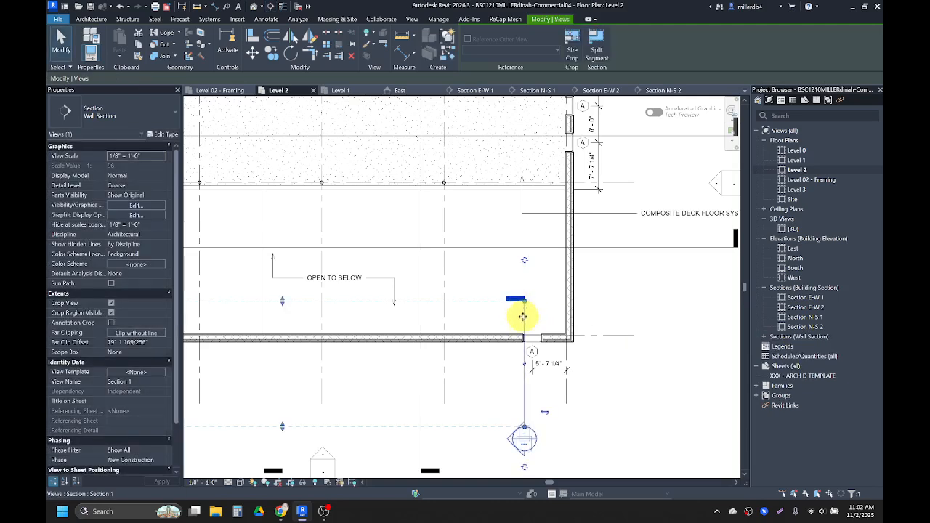
# Flip the new wall section to look toward grid 5 and move its head slightly farther from the building
pyautogui.click(546, 413)
pyautogui.scroll(-3, 553, 415)
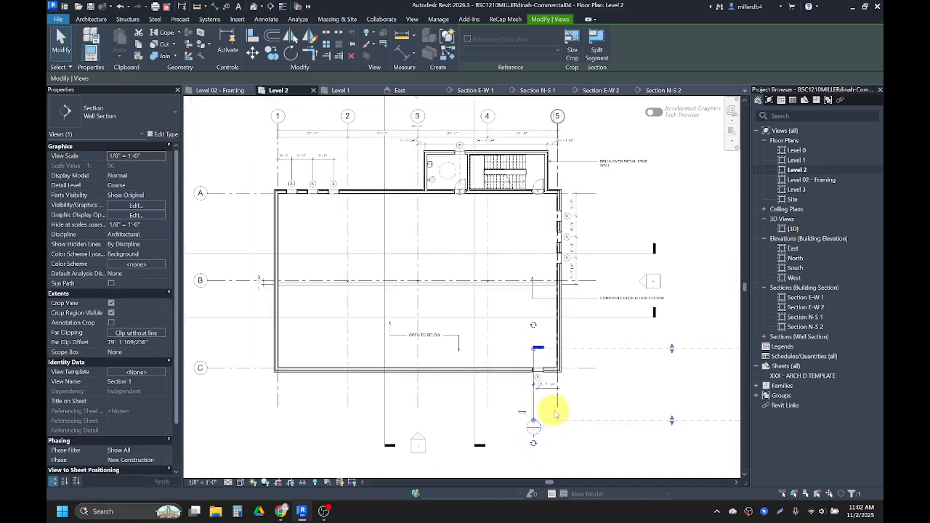
pyautogui.scroll(5, 549, 400)
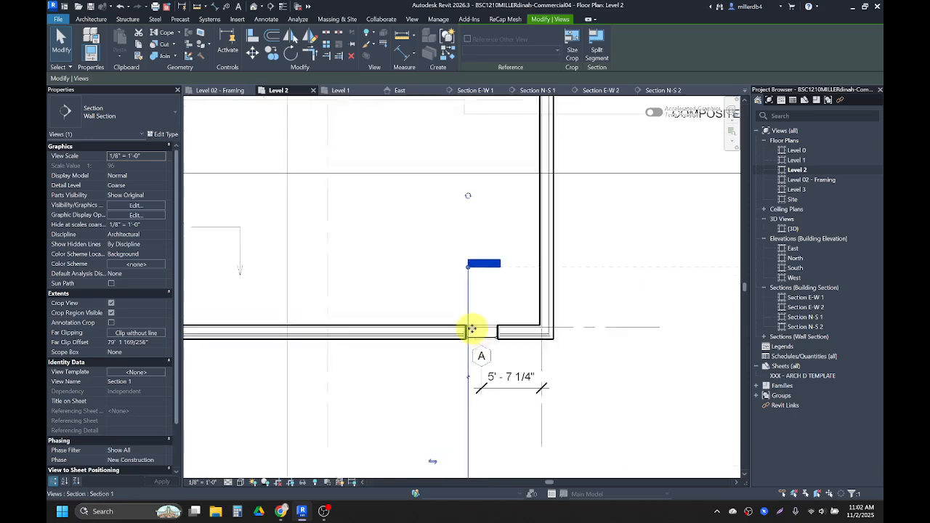
pyautogui.scroll(5, 473, 330)
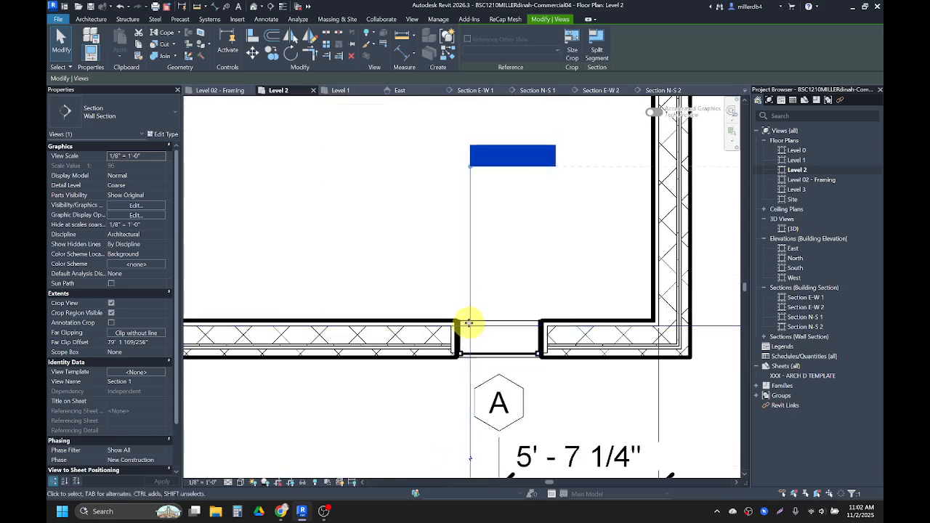
pyautogui.scroll(-5, 469, 323)
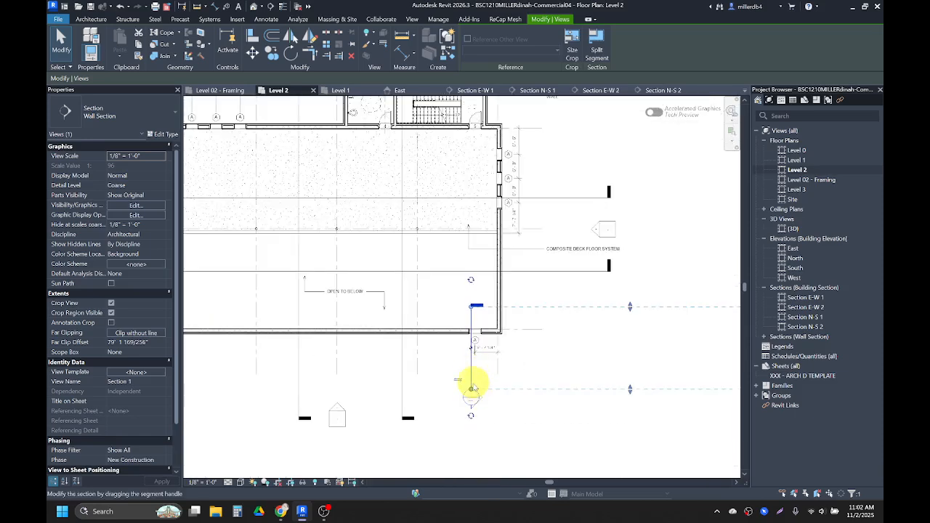
pyautogui.scroll(-3, 471, 392)
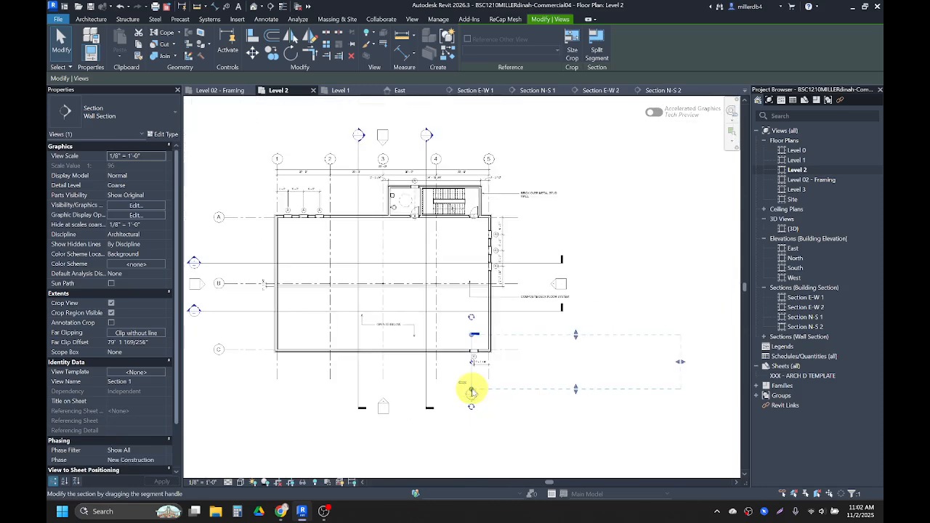
pyautogui.moveTo(473, 390); pyautogui.dragTo(472, 395)
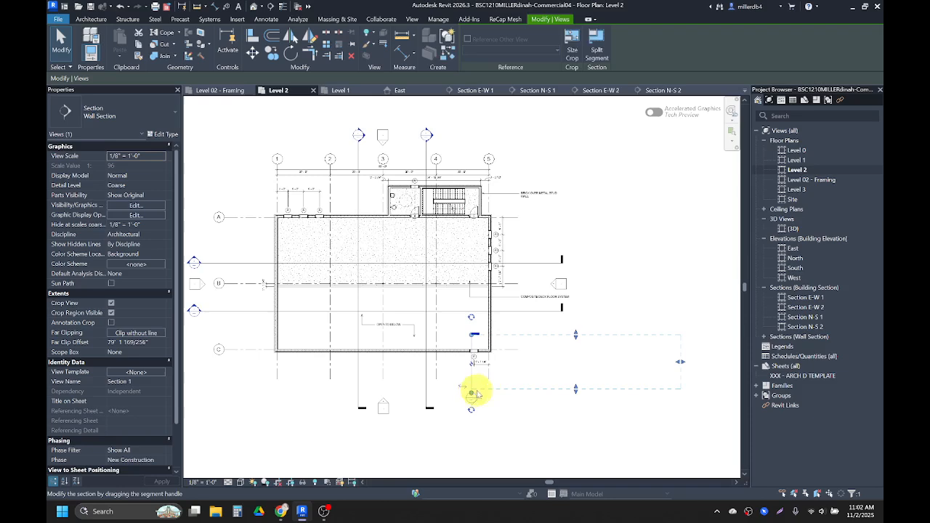
# Shorten the wall section's view depth to about 5'-7", ending just inside the wall along grid 5
pyautogui.scroll(2, 679, 365)
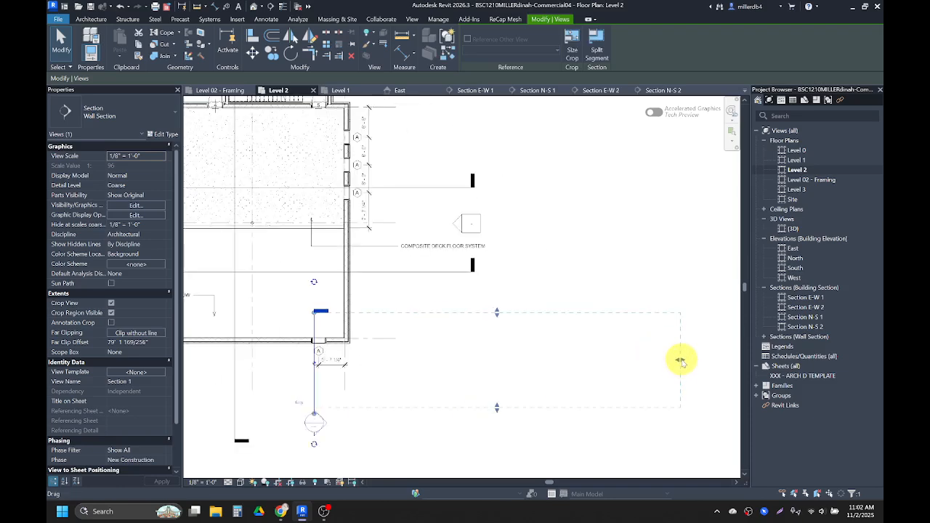
pyautogui.moveTo(681, 361); pyautogui.dragTo(339, 343)
pyautogui.scroll(1, 339, 342)
pyautogui.scroll(3, 341, 309)
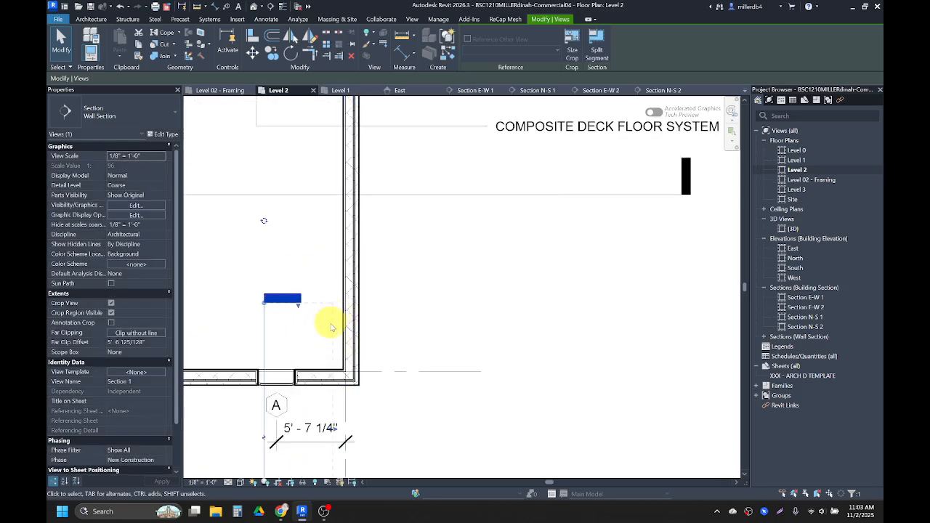
pyautogui.scroll(-3, 333, 323)
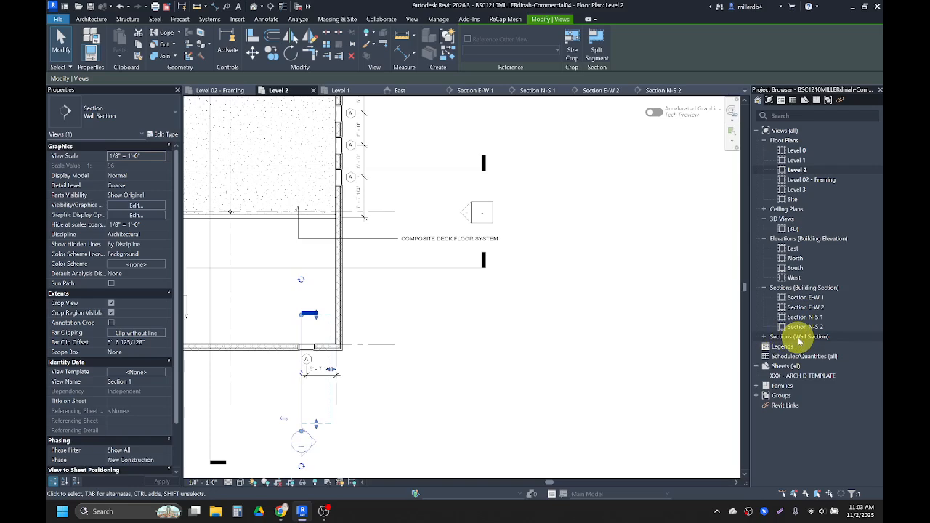
pyautogui.click(321, 450)
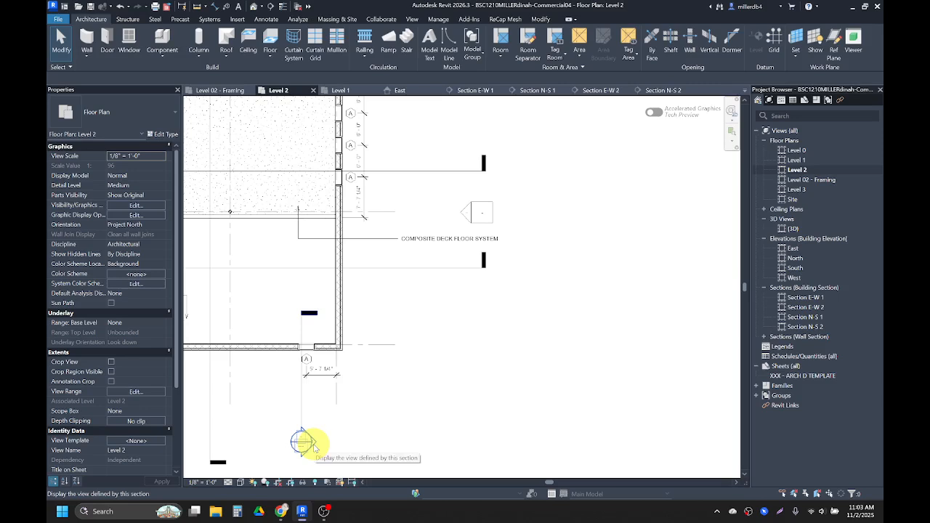
# Open the new Section 1 wall section view and rename it Wall Section N-S 1
pyautogui.click(764, 337)
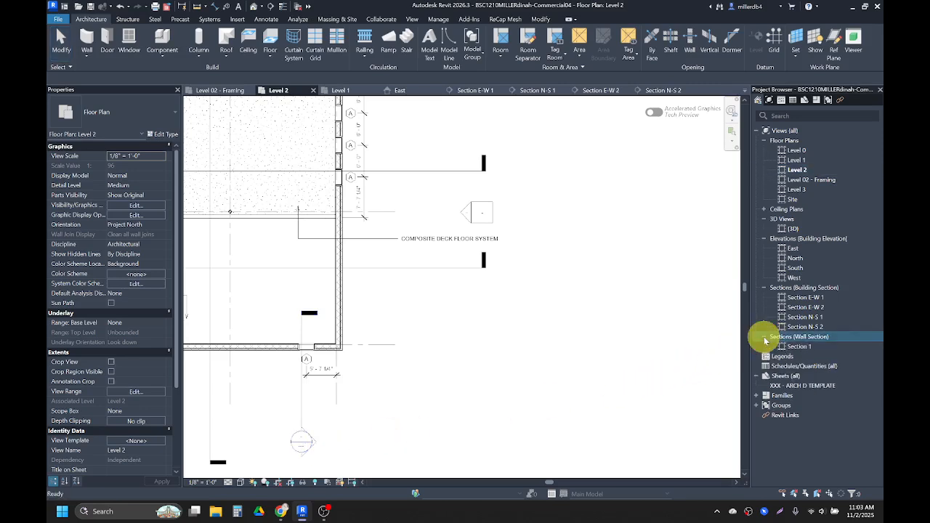
pyautogui.doubleClick(796, 347)
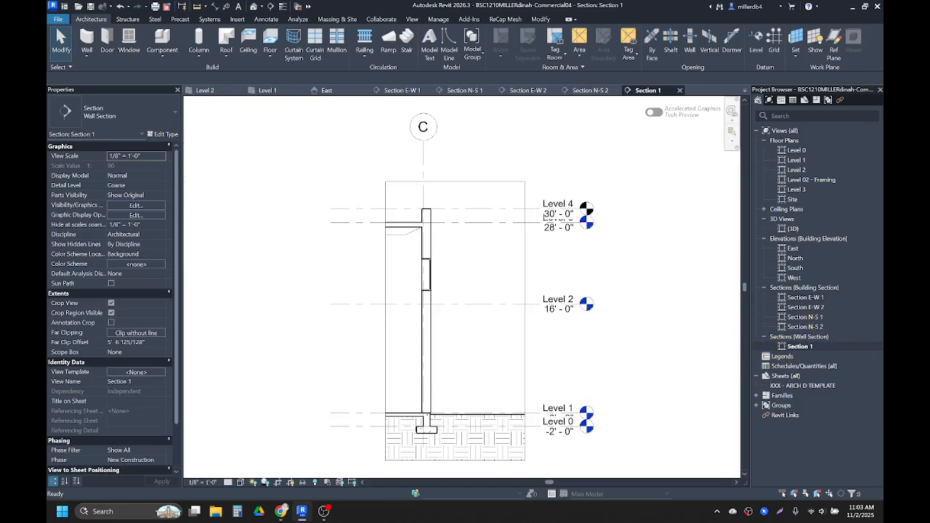
pyautogui.click(812, 349)
pyautogui.rightClick(812, 349)
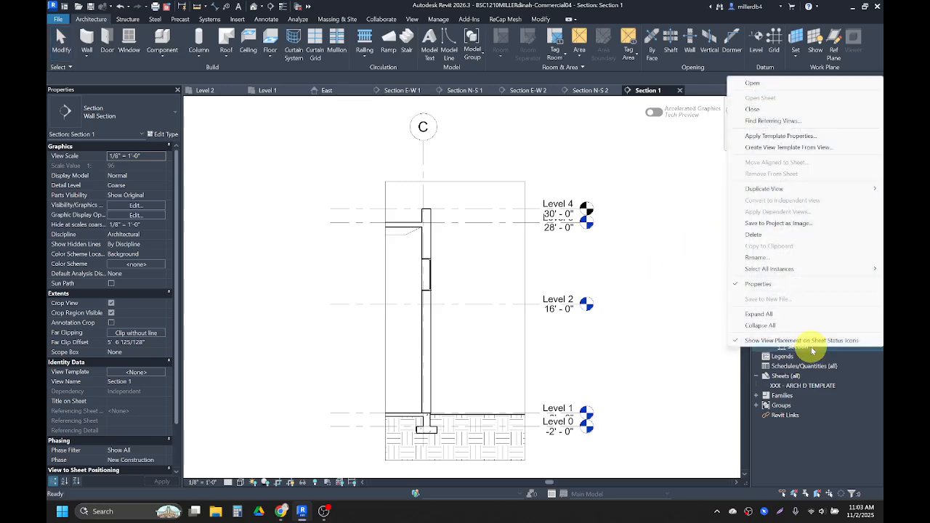
pyautogui.click(785, 258)
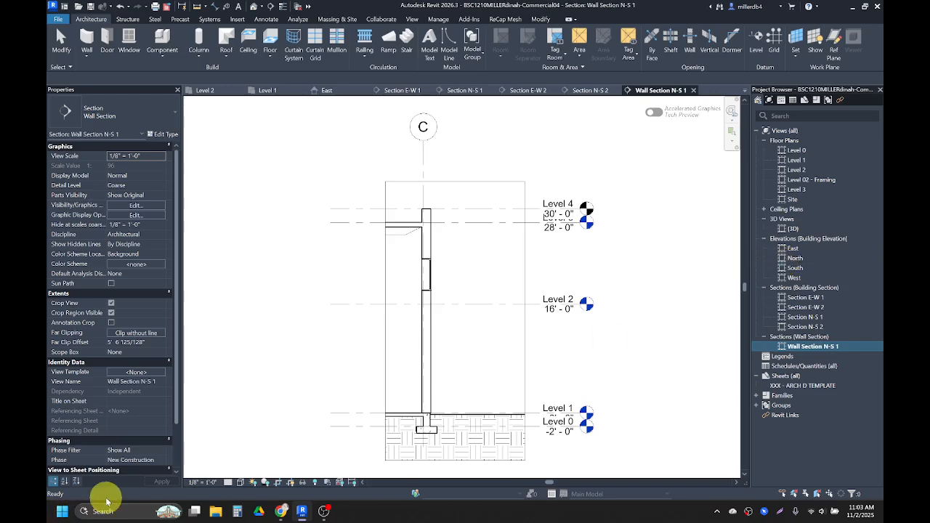
# Set the detail level of the Wall Section N-S 1 view to Medium
pyautogui.scroll(3, 441, 430)
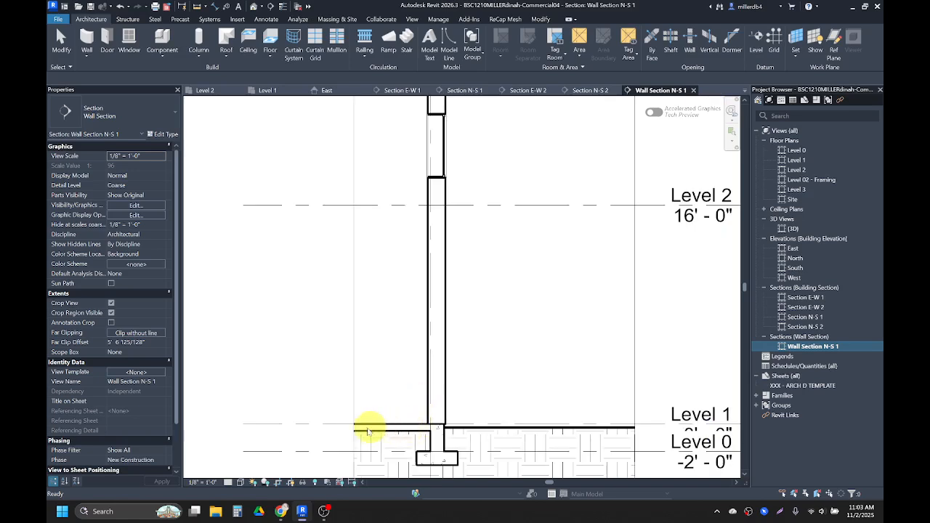
pyautogui.click(227, 482)
pyautogui.click(226, 483)
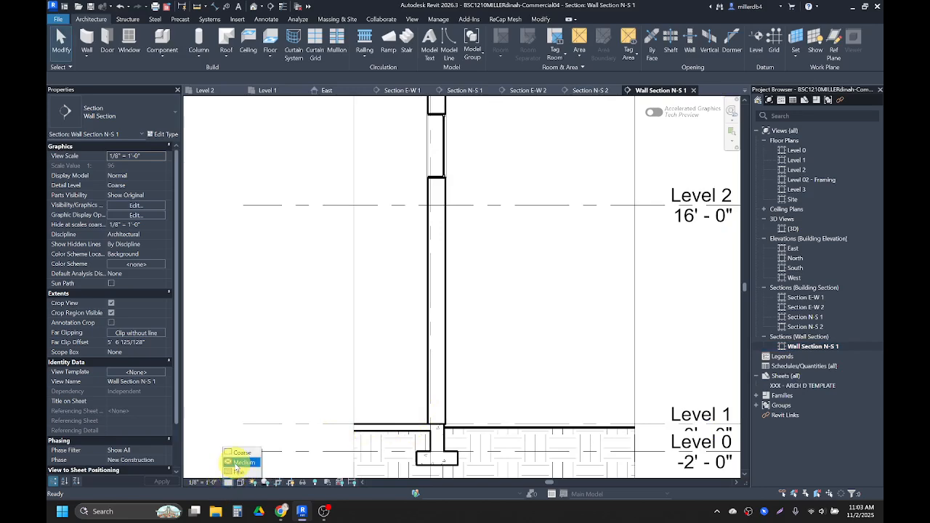
pyautogui.click(237, 463)
pyautogui.scroll(-2, 332, 363)
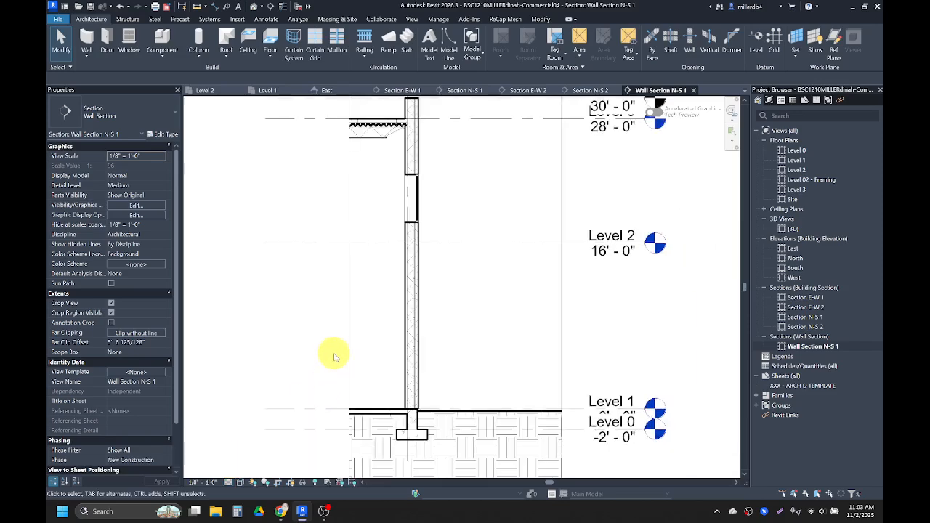
# Set the Wall Section N-S 1 view scale to 3/4" = 1'-0"
pyautogui.scroll(-2, 337, 361)
pyautogui.scroll(1, 313, 391)
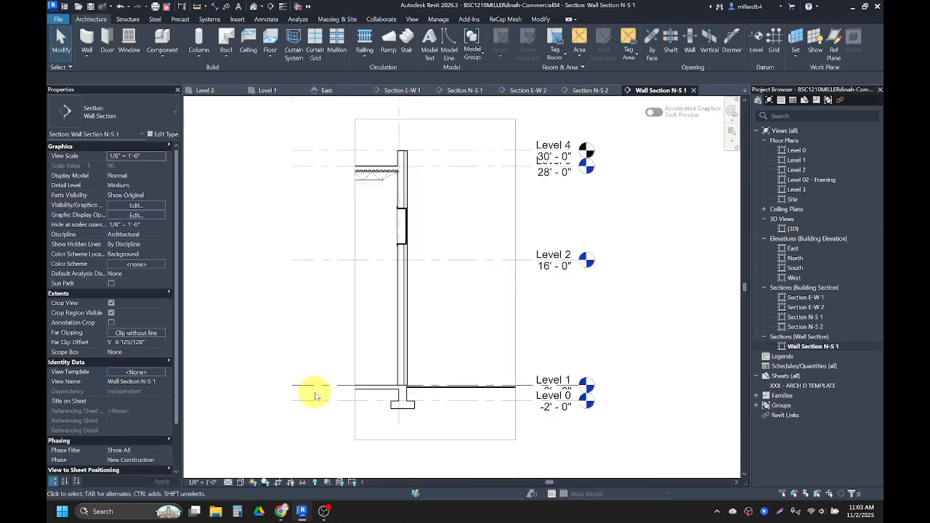
pyautogui.scroll(3, 383, 382)
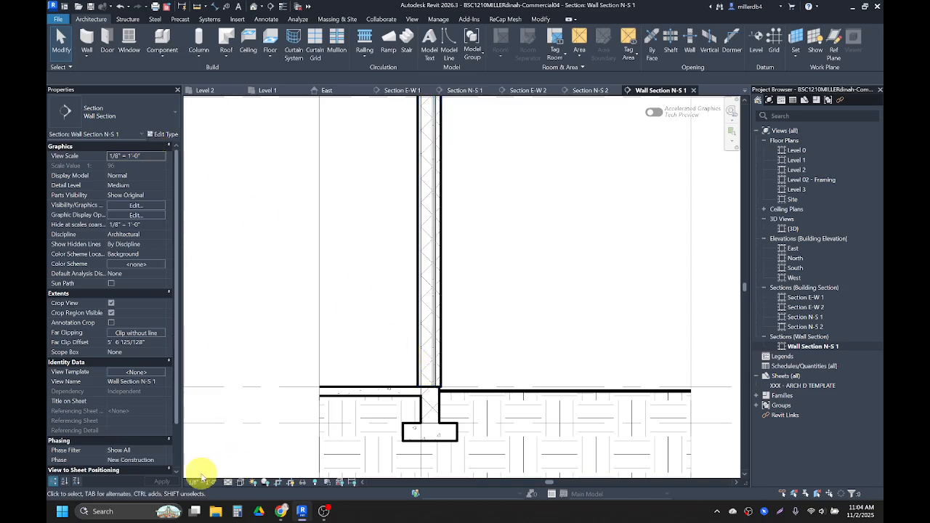
pyautogui.click(203, 482)
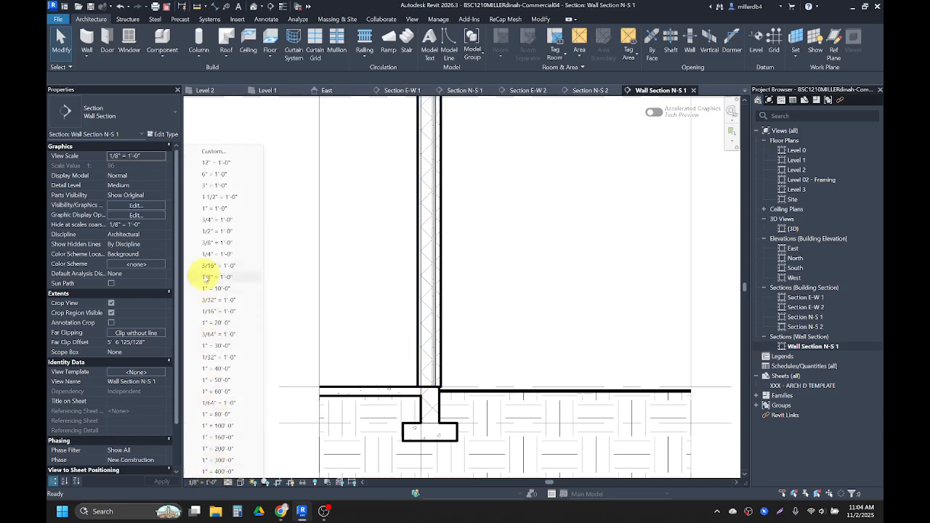
pyautogui.click(215, 219)
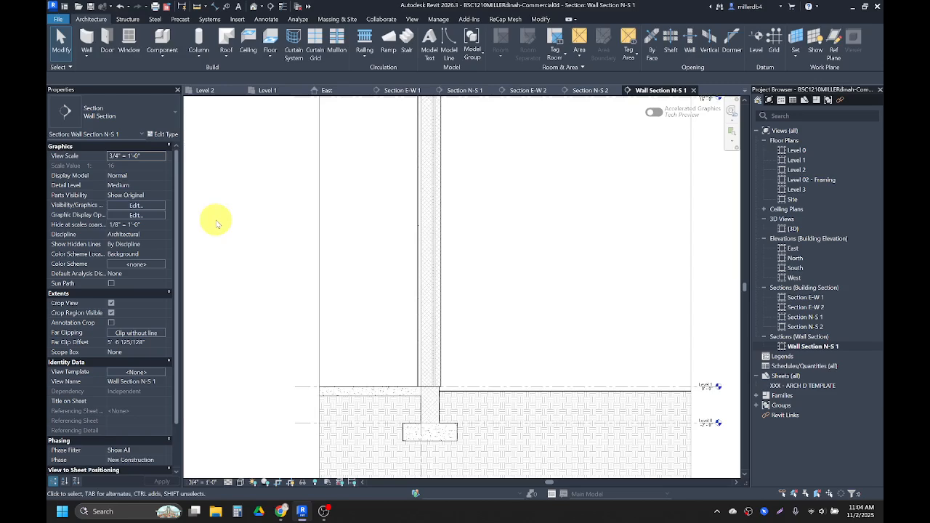
# Tighten the crop region by bringing its exterior side closer to the wall and its lower edge nearer the footing
pyautogui.scroll(-4, 308, 274)
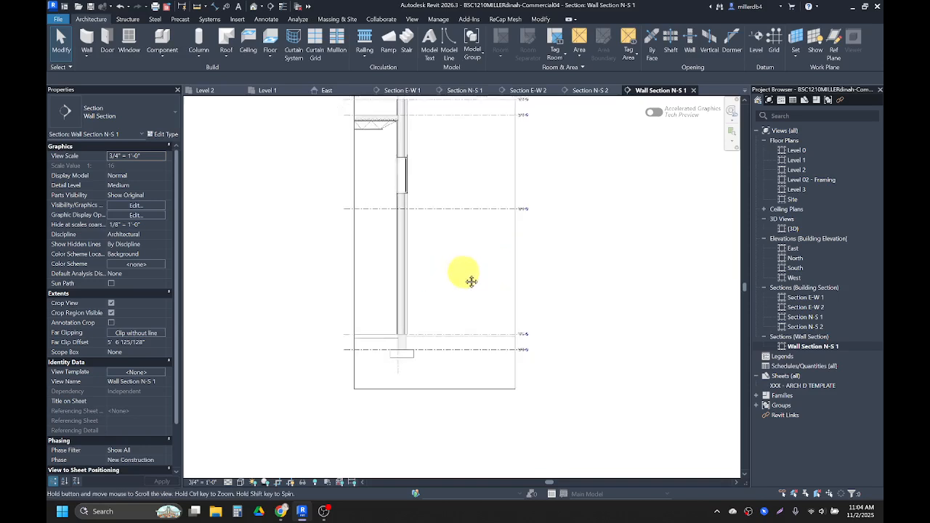
pyautogui.moveTo(471, 276); pyautogui.dragTo(495, 330, button='middle')
pyautogui.click(540, 339)
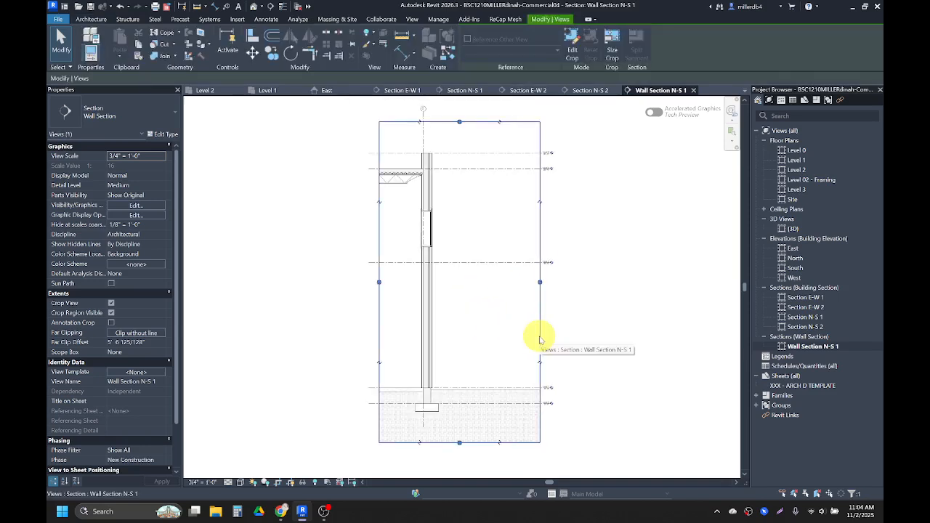
pyautogui.moveTo(540, 281); pyautogui.dragTo(473, 288)
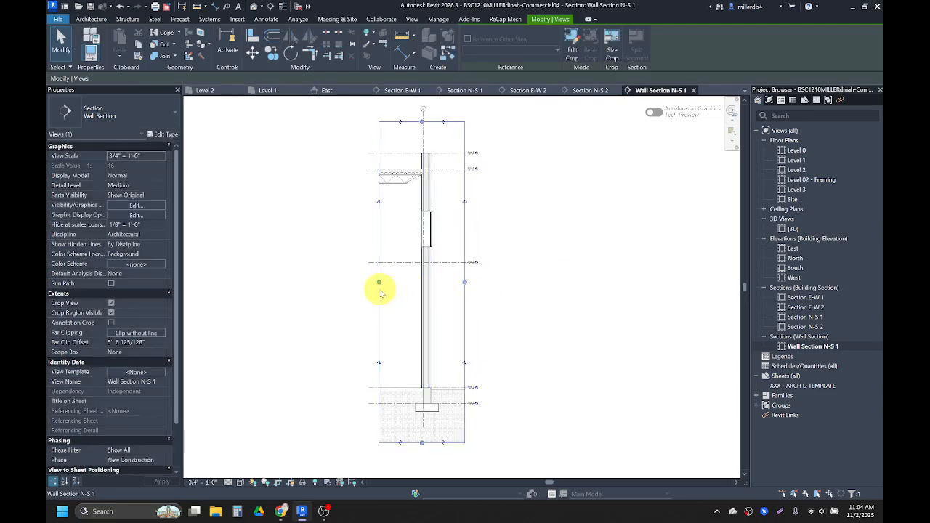
pyautogui.moveTo(465, 283); pyautogui.dragTo(462, 284)
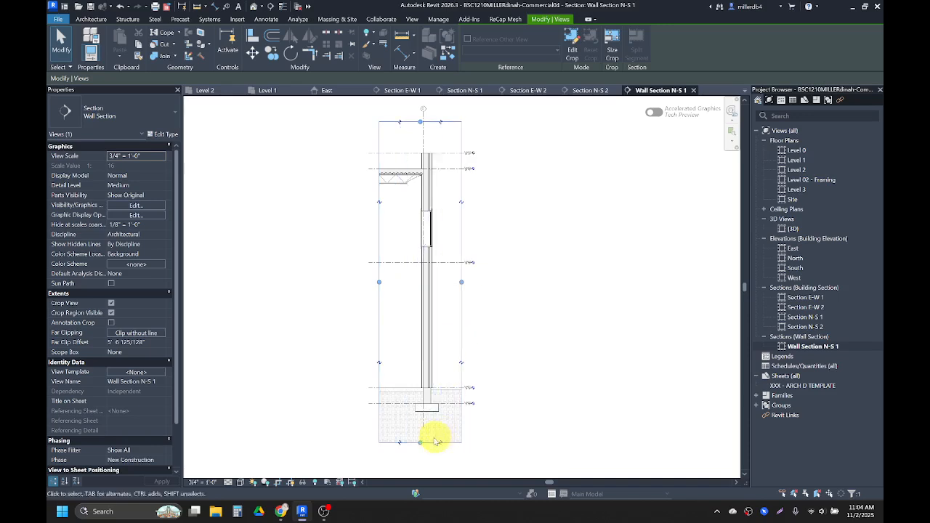
pyautogui.moveTo(421, 443); pyautogui.dragTo(422, 435)
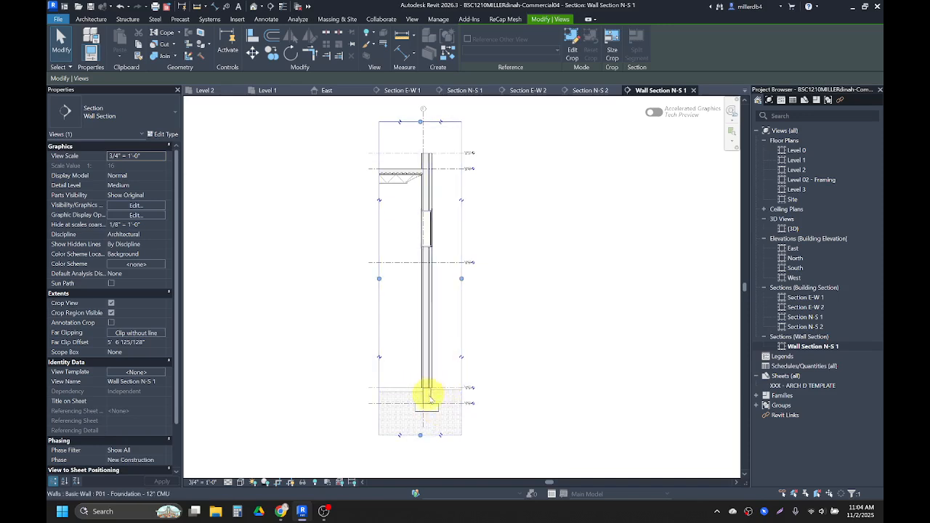
# Examine the wall layers, window opening and roof joist connection in the wall section up close
pyautogui.scroll(5, 428, 405)
pyautogui.scroll(-2, 428, 370)
pyautogui.scroll(5, 429, 291)
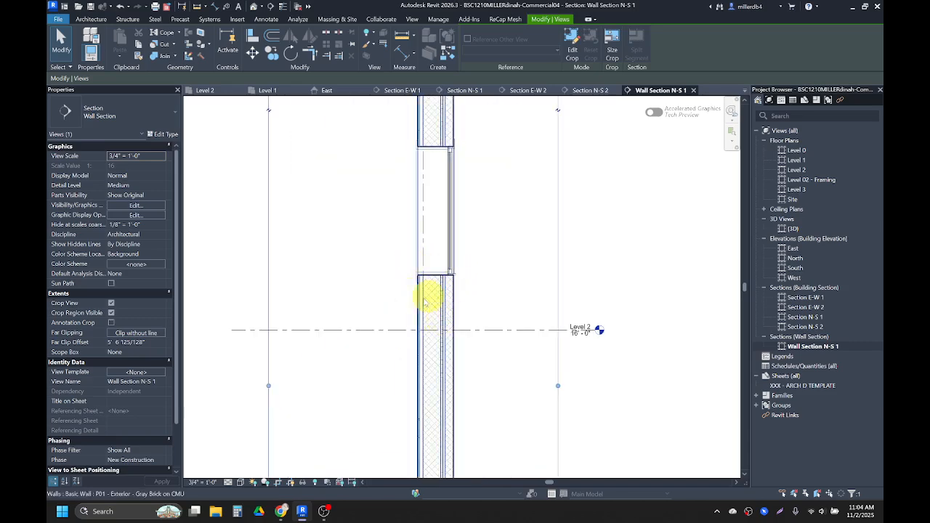
pyautogui.moveTo(437, 278); pyautogui.dragTo(446, 446, button='middle')
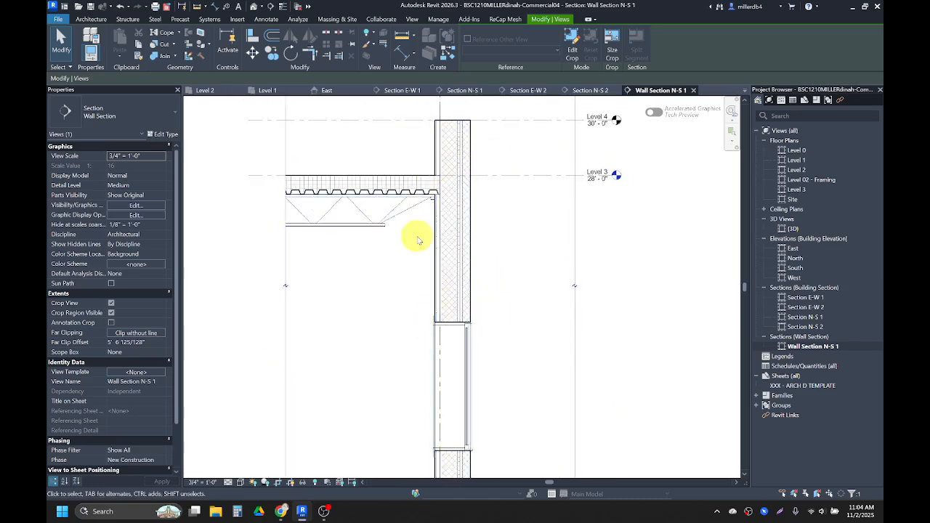
pyautogui.scroll(-3, 422, 227)
pyautogui.scroll(-1, 461, 336)
pyautogui.moveTo(462, 338); pyautogui.dragTo(450, 251, button='middle')
pyautogui.scroll(-1, 445, 253)
pyautogui.moveTo(463, 316)
pyautogui.mouseDown(button='middle')
pyautogui.moveTo(475, 254)
pyautogui.moveTo(467, 253)
pyautogui.mouseUp(button='middle')
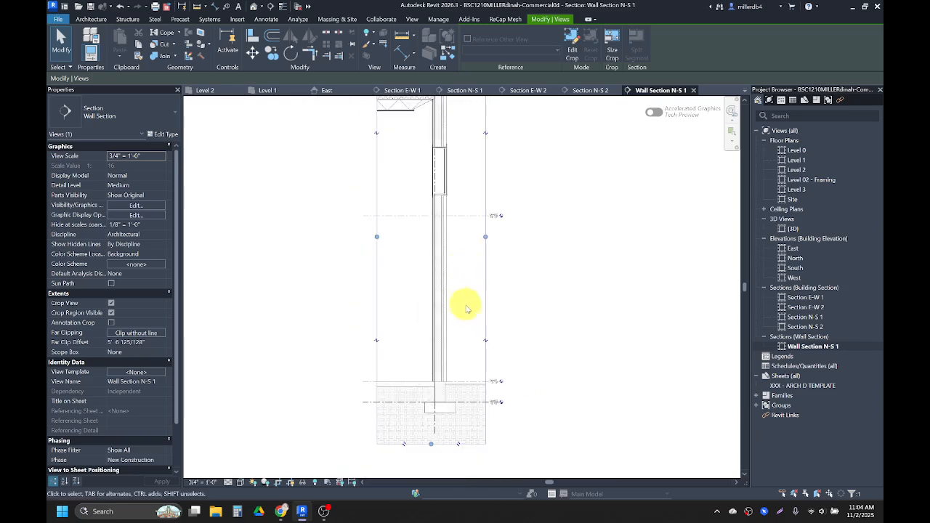
# Break the crop region horizontally, lowering the foundation region's upper edge toward Level 1 and extending the upper region down past Level 2
pyautogui.click(486, 343)
pyautogui.scroll(-1, 552, 328)
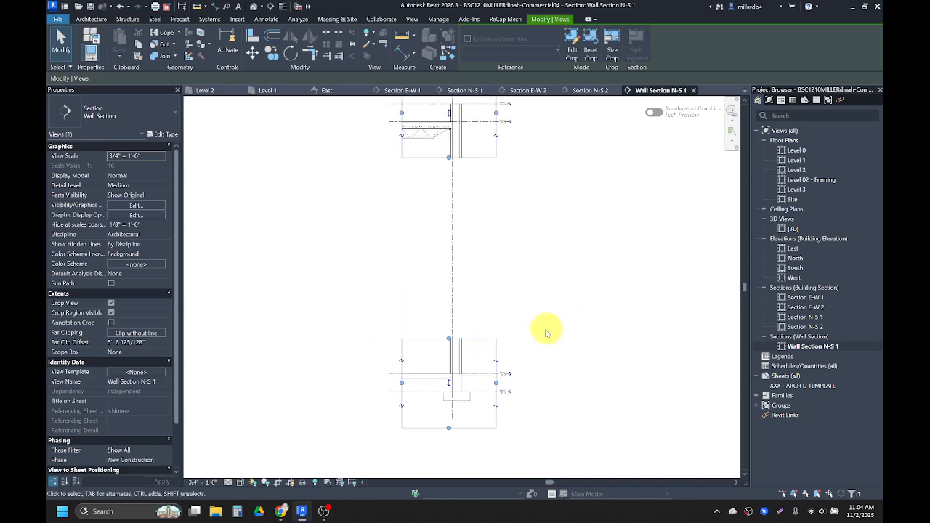
pyautogui.scroll(2, 459, 352)
pyautogui.moveTo(442, 332); pyautogui.dragTo(449, 351)
pyautogui.scroll(-2, 448, 352)
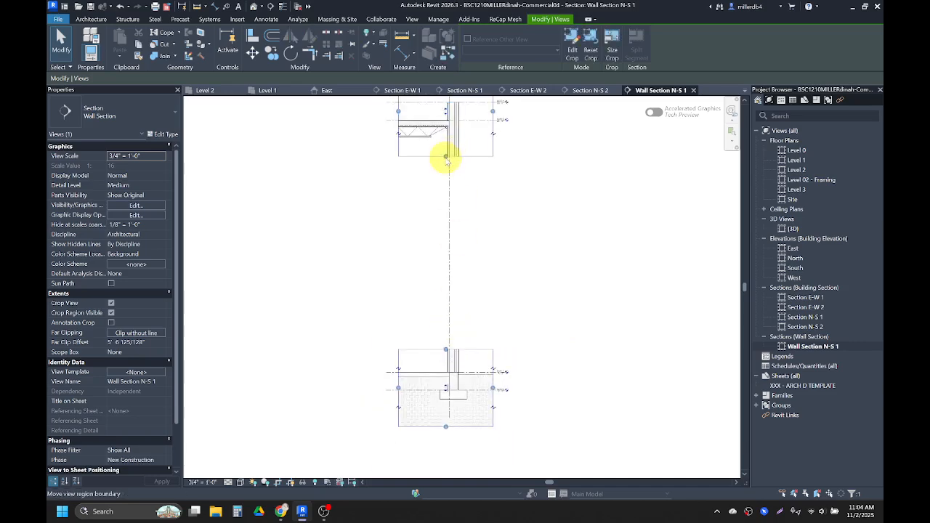
pyautogui.moveTo(447, 160); pyautogui.dragTo(447, 302)
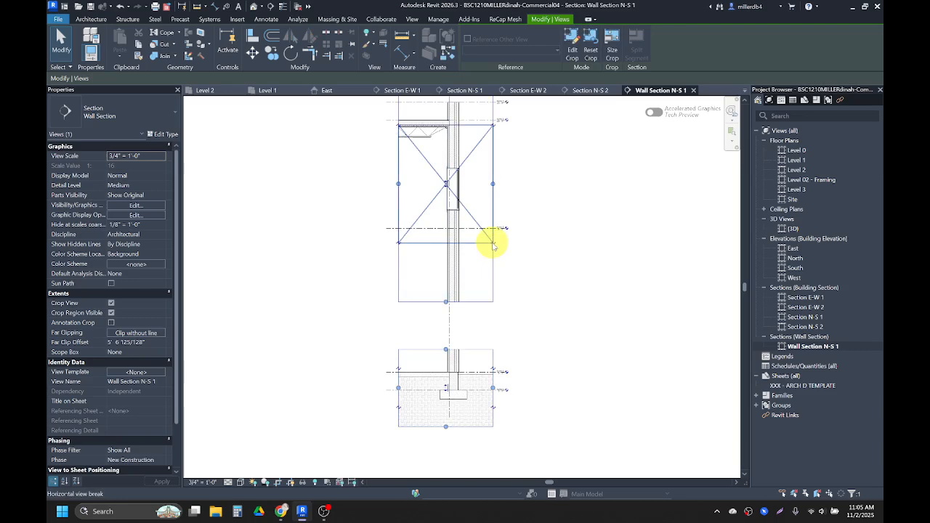
# Break the upper region again across the window, ending it just below the window head and starting the middle region just above the sill
pyautogui.click(492, 246)
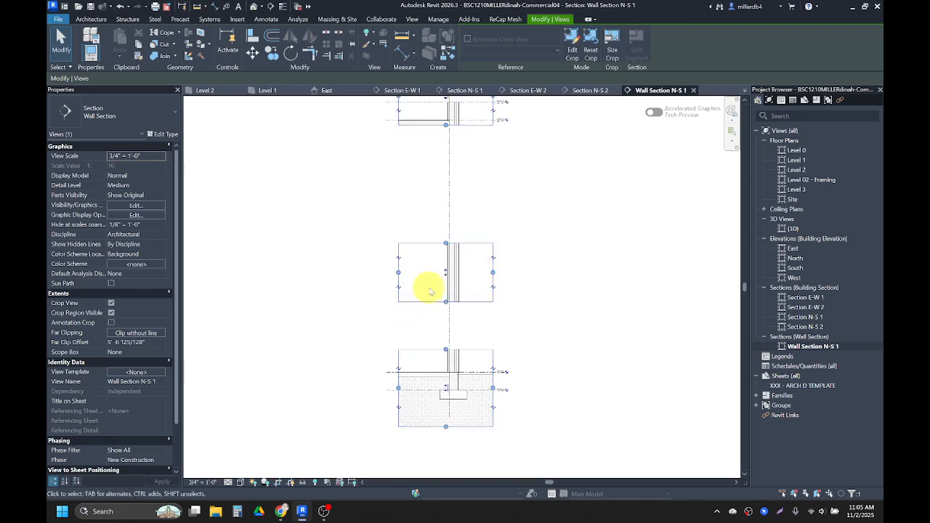
pyautogui.moveTo(442, 145); pyautogui.dragTo(447, 193)
pyautogui.scroll(3, 446, 192)
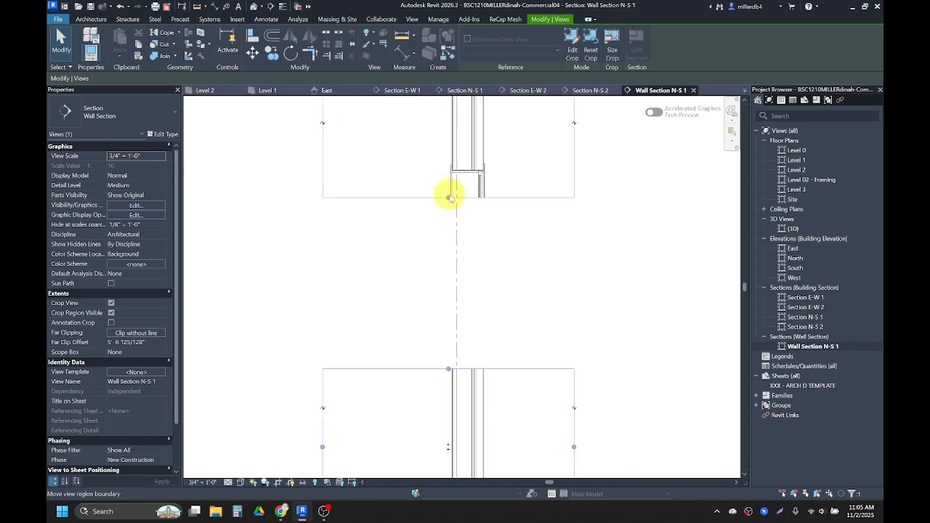
pyautogui.scroll(-2, 451, 191)
pyautogui.moveTo(449, 257); pyautogui.dragTo(448, 242)
pyautogui.moveTo(448, 318); pyautogui.dragTo(448, 290)
pyautogui.moveTo(448, 242); pyautogui.dragTo(450, 217)
pyautogui.scroll(3, 449, 216)
pyautogui.scroll(6, 457, 224)
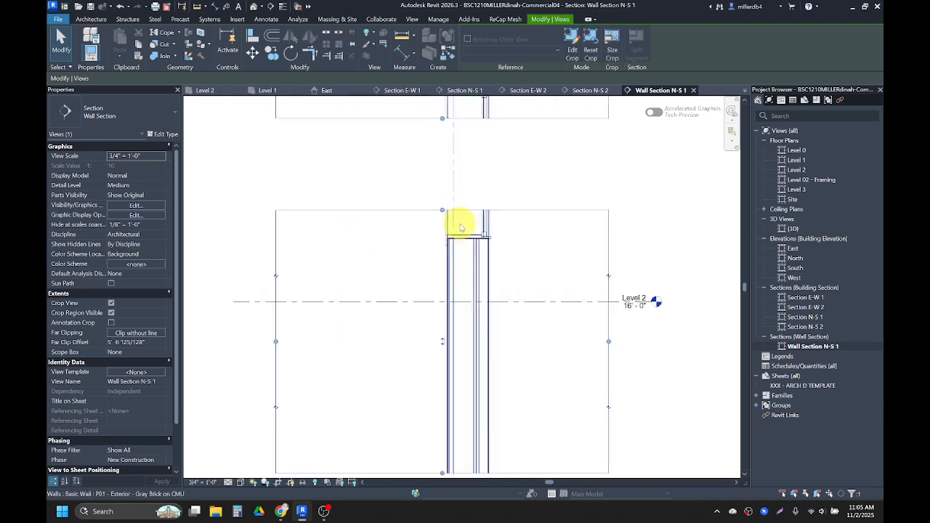
# Shorten the middle crop region by raising its lower edge closer to Level 2
pyautogui.scroll(-5, 446, 216)
pyautogui.moveTo(444, 361); pyautogui.dragTo(442, 337)
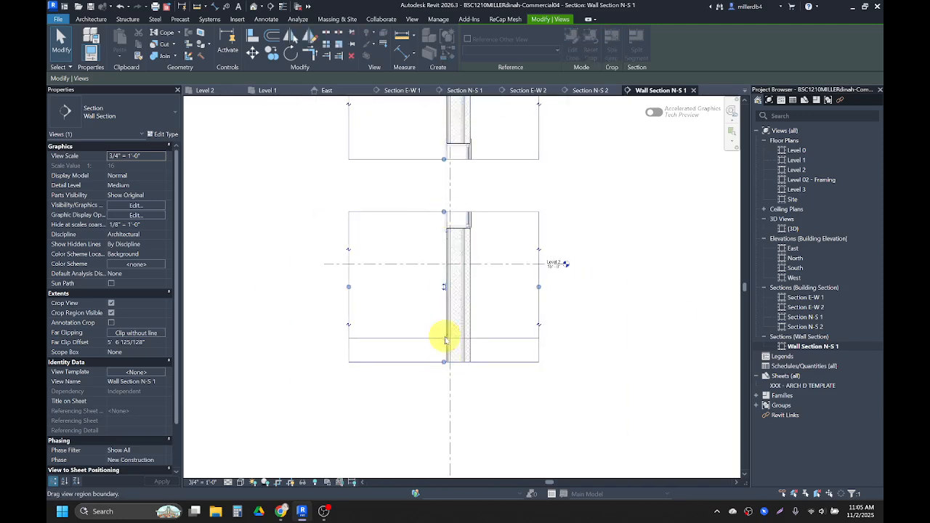
pyautogui.scroll(-5, 442, 334)
pyautogui.click(556, 363)
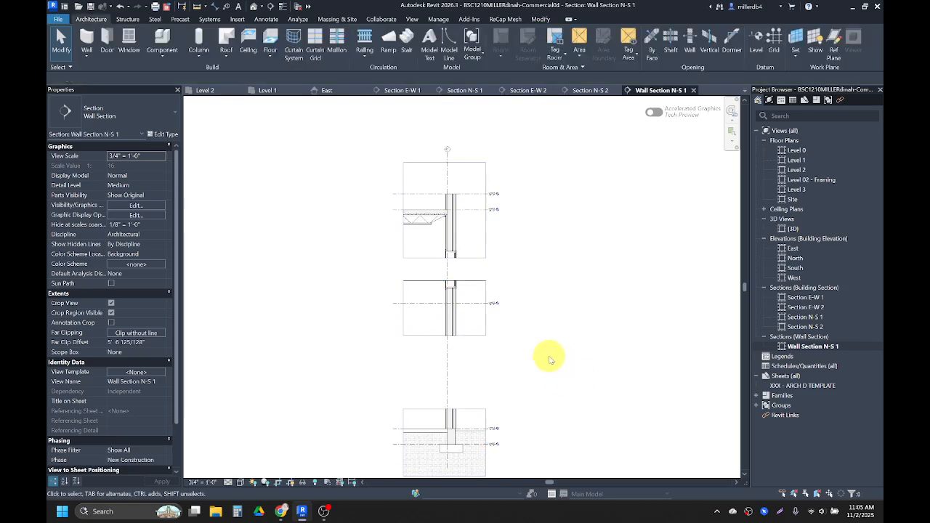
pyautogui.moveTo(547, 357); pyautogui.dragTo(538, 306, button='middle')
pyautogui.scroll(4, 436, 265)
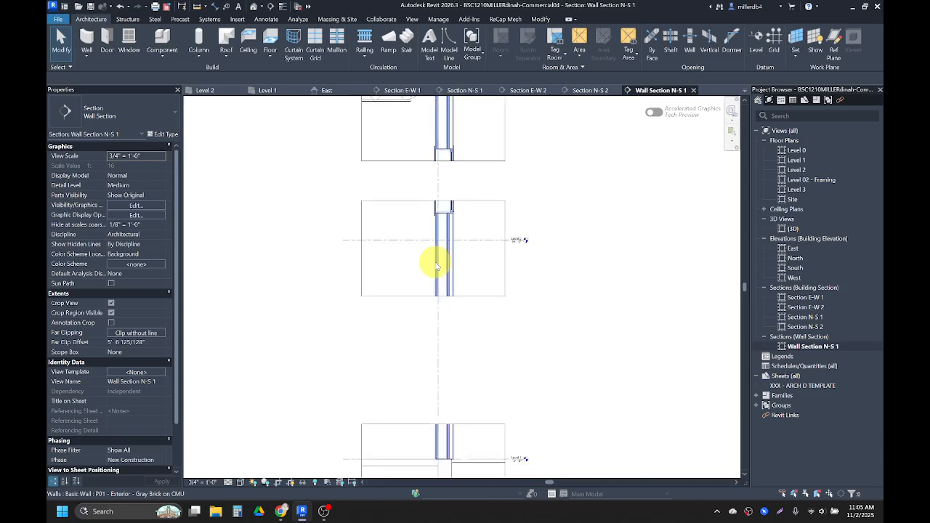
pyautogui.scroll(-2, 493, 294)
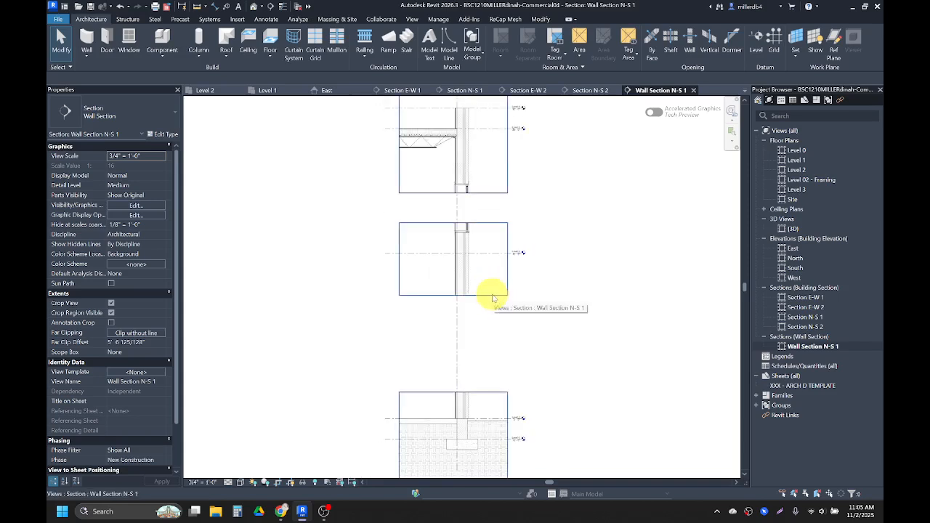
# Move the middle view region down until only a narrow gap separates it from the foundation region
pyautogui.click(492, 298)
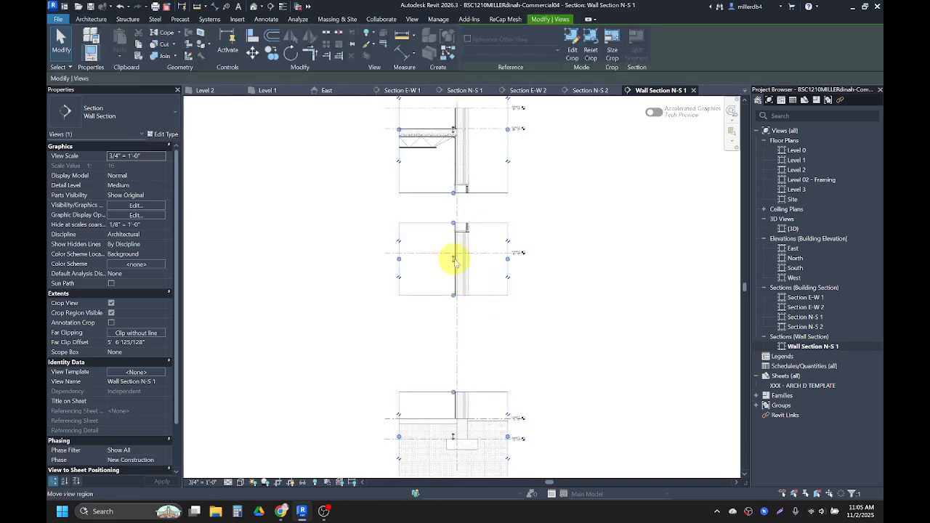
pyautogui.moveTo(452, 264); pyautogui.dragTo(458, 311)
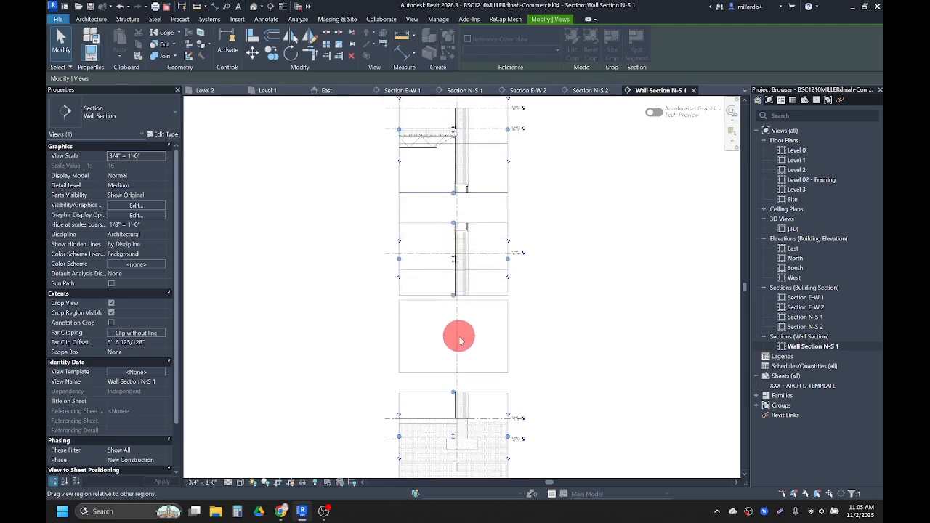
pyautogui.moveTo(461, 352); pyautogui.dragTo(461, 360)
pyautogui.scroll(4, 460, 374)
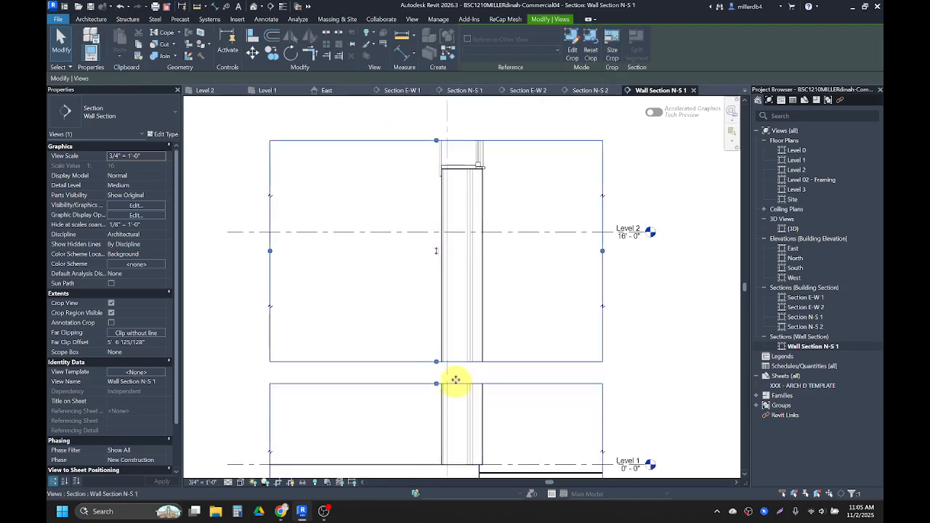
pyautogui.moveTo(437, 251); pyautogui.dragTo(438, 256)
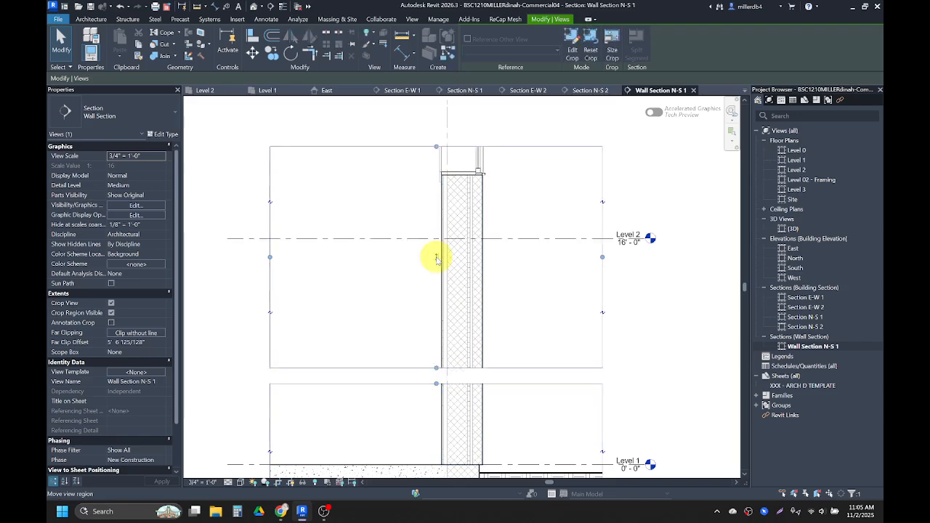
# Move the roof region down until only a narrow gap separates it from the middle region
pyautogui.scroll(-3, 438, 260)
pyautogui.moveTo(441, 269); pyautogui.dragTo(455, 359, button='middle')
pyautogui.moveTo(454, 210); pyautogui.dragTo(455, 279, button='middle')
pyautogui.moveTo(442, 147); pyautogui.dragTo(441, 191)
pyautogui.scroll(-2, 451, 295)
pyautogui.scroll(-4, 450, 298)
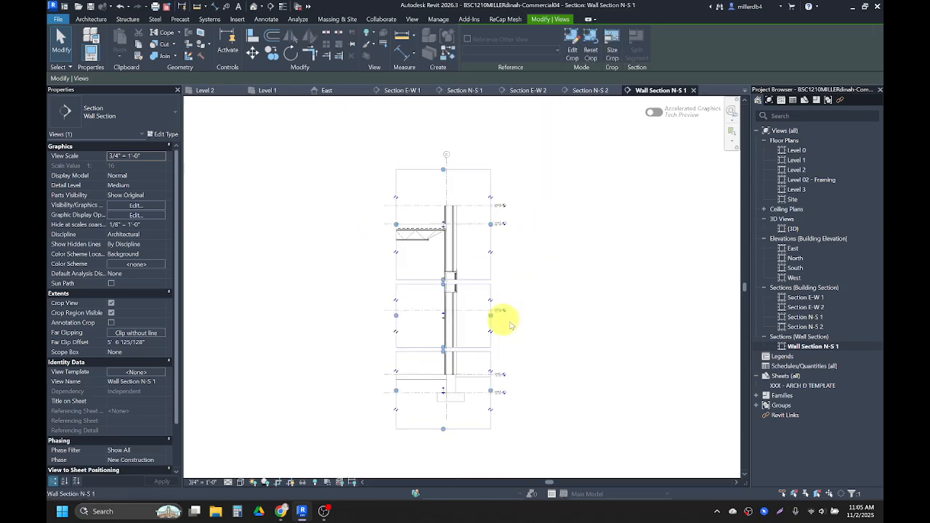
pyautogui.click(531, 339)
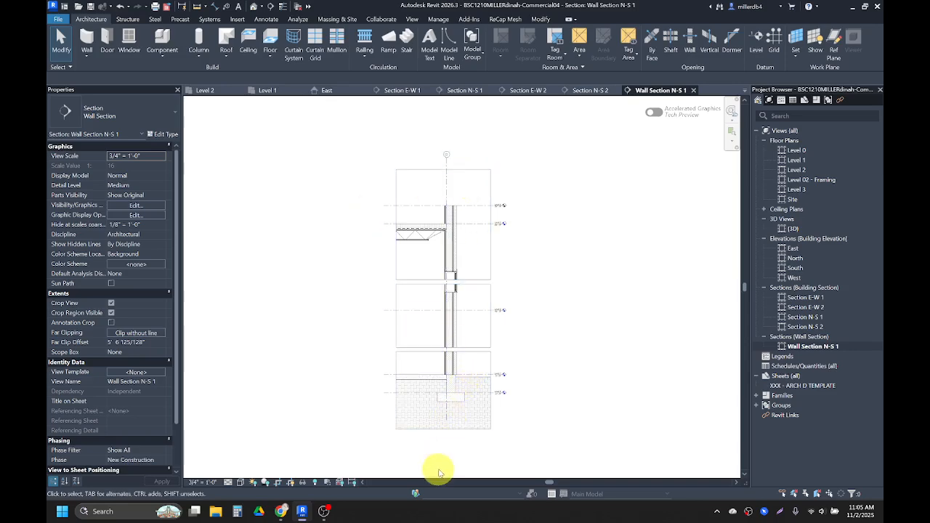
# Lower the upper edge of the roof region to just above Level 4
pyautogui.click(445, 429)
pyautogui.scroll(2, 445, 430)
pyautogui.scroll(2, 446, 431)
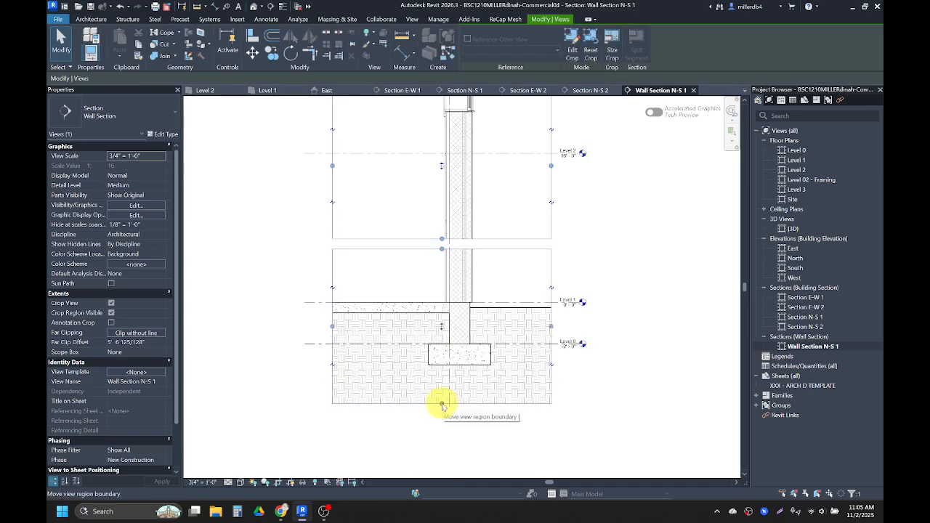
pyautogui.scroll(-2, 442, 405)
pyautogui.moveTo(442, 243); pyautogui.dragTo(461, 348, button='middle')
pyautogui.moveTo(463, 223); pyautogui.dragTo(465, 249)
pyautogui.scroll(-3, 482, 283)
pyautogui.click(519, 311)
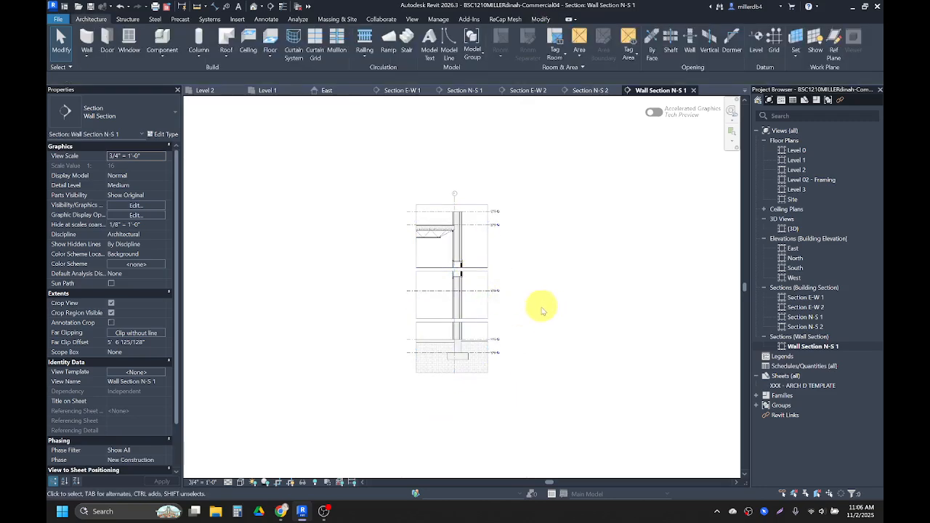
# Place Wall Section N-S 1 beside the title block on sheet XXX - ARCH D TEMPLATE and activate its viewport
pyautogui.doubleClick(799, 386)
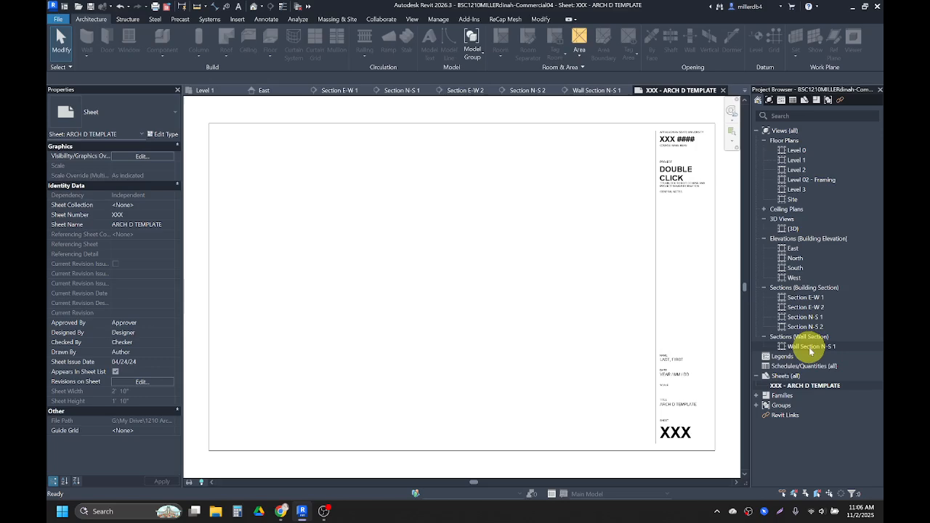
pyautogui.doubleClick(810, 347)
pyautogui.click(813, 386)
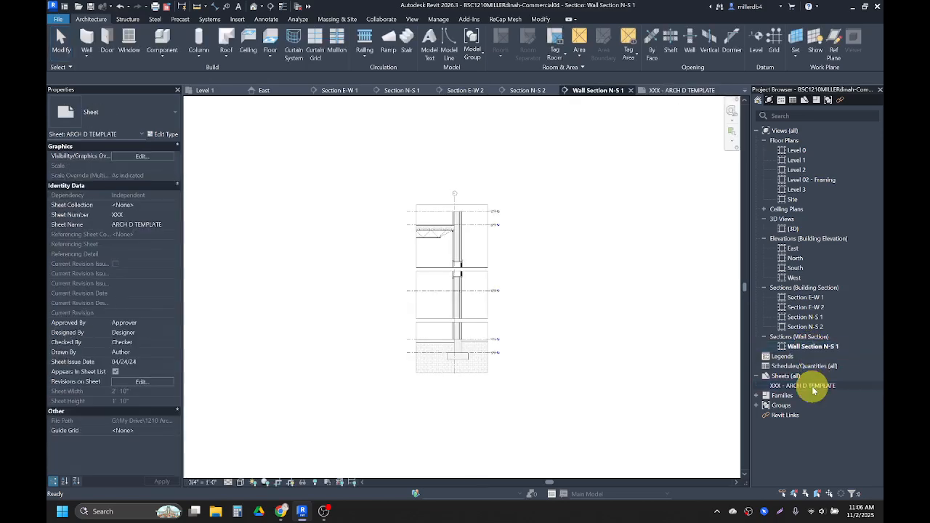
pyautogui.doubleClick(811, 387)
pyautogui.click(810, 347)
pyautogui.moveTo(720, 299); pyautogui.dragTo(615, 309)
pyautogui.click(560, 283)
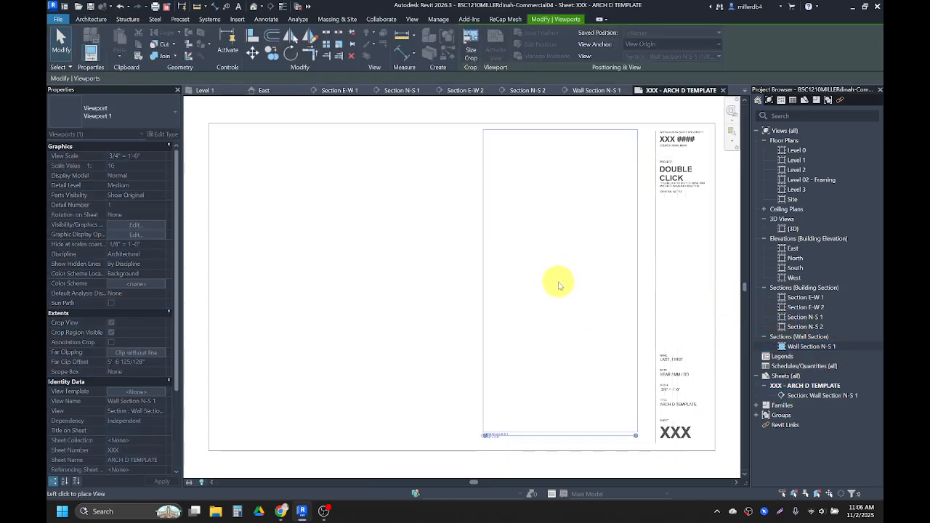
pyautogui.click(263, 428)
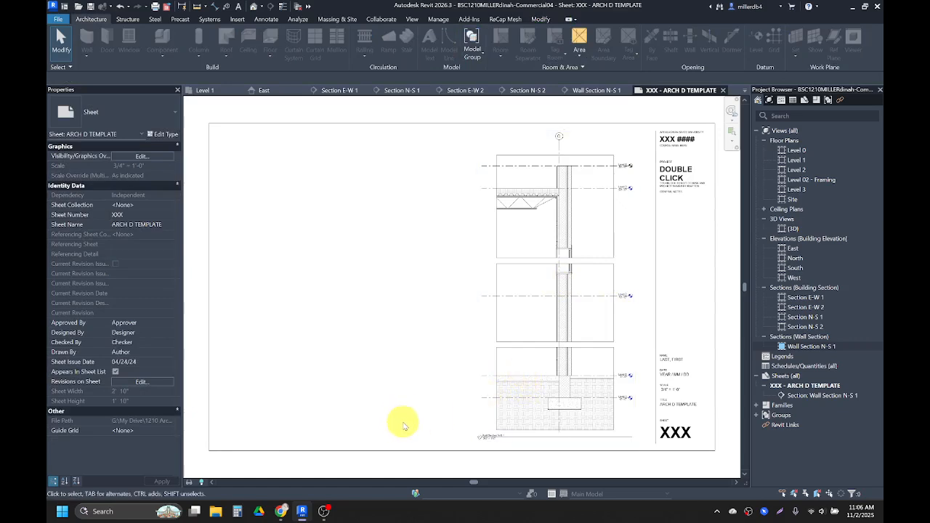
pyautogui.doubleClick(510, 337)
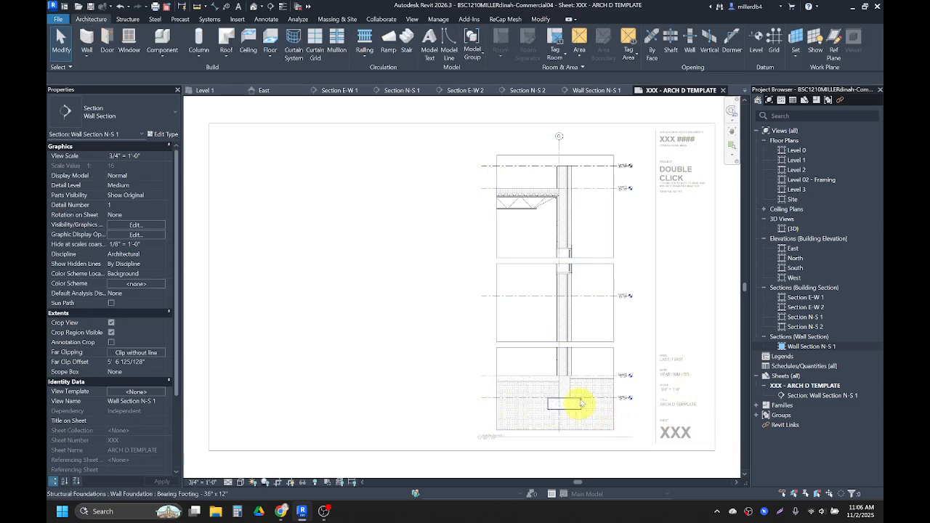
# Raise the lower edge of the middle view region, then move the middle and roof regions down until only narrow gaps remain
pyautogui.click(590, 342)
pyautogui.scroll(3, 574, 339)
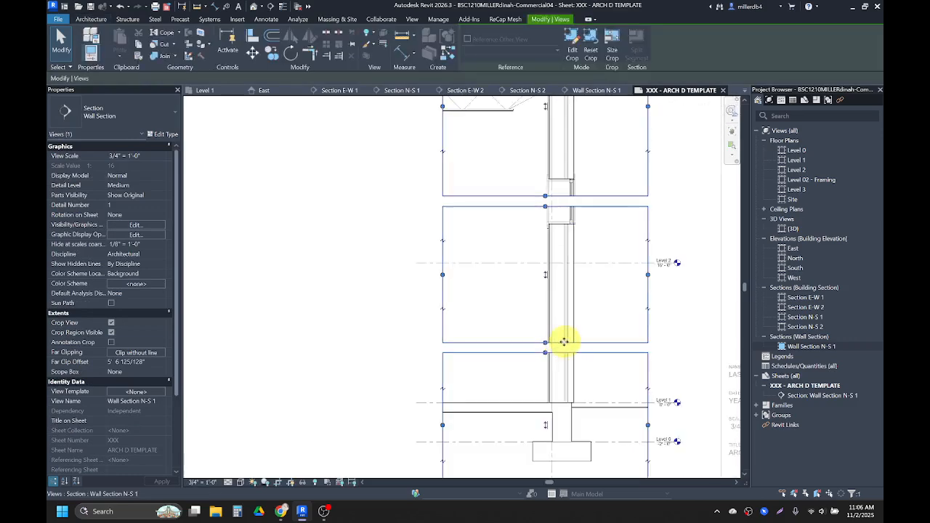
pyautogui.moveTo(548, 328); pyautogui.dragTo(550, 314)
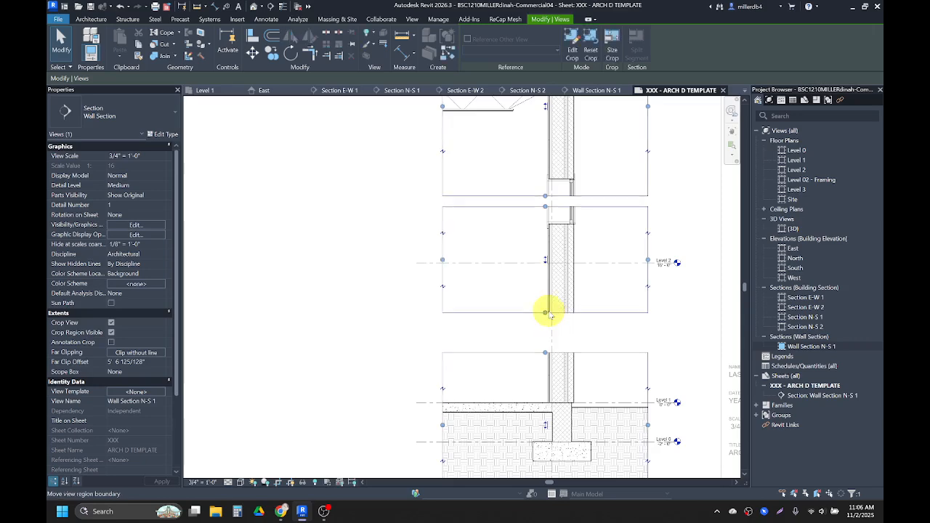
pyautogui.moveTo(545, 260); pyautogui.dragTo(547, 281)
pyautogui.scroll(-4, 550, 245)
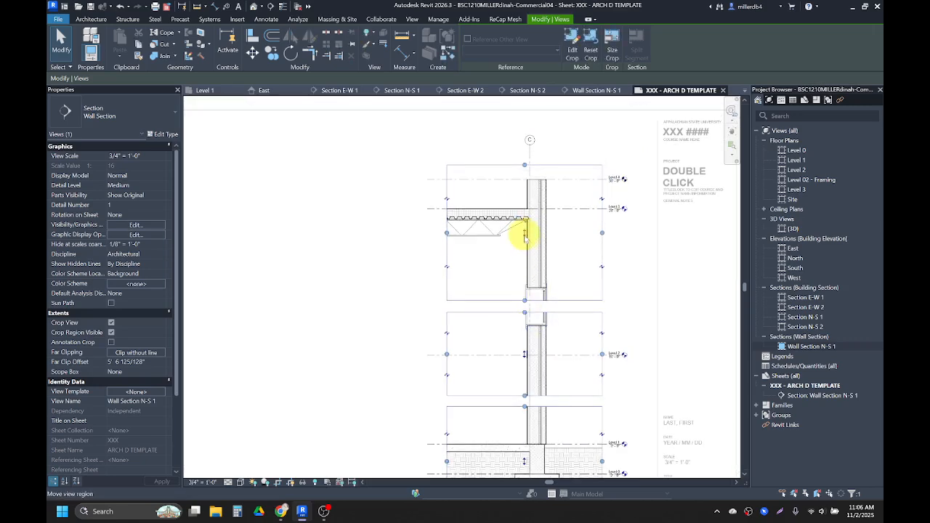
pyautogui.scroll(-2, 523, 244)
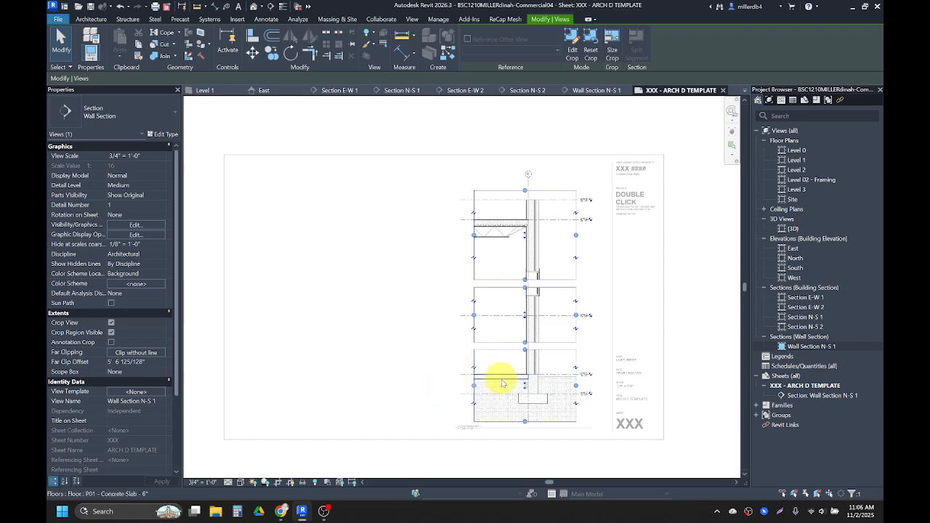
# Deactivate and delete the wall section viewport from the sheet, and open the Wall Section N-S 1 view at its foundation
pyautogui.click(403, 393)
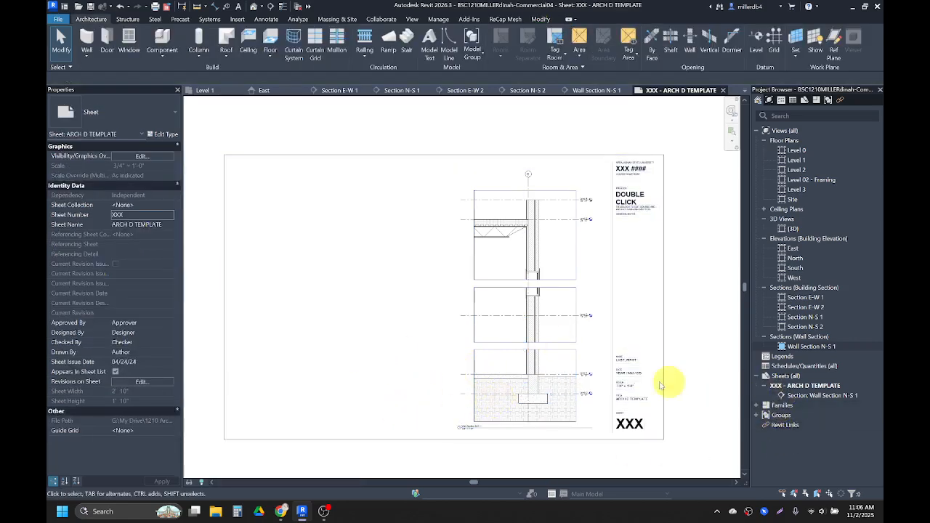
pyautogui.click(532, 396)
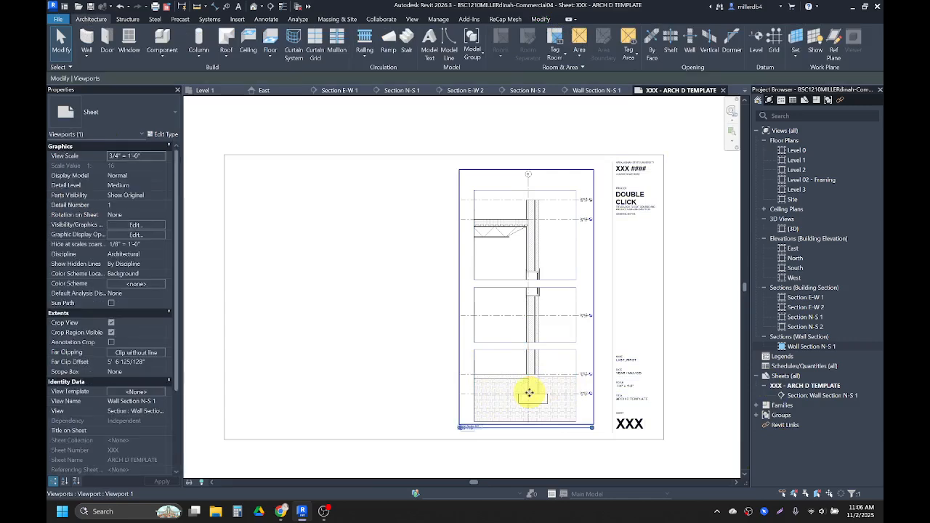
pyautogui.press('Delete')
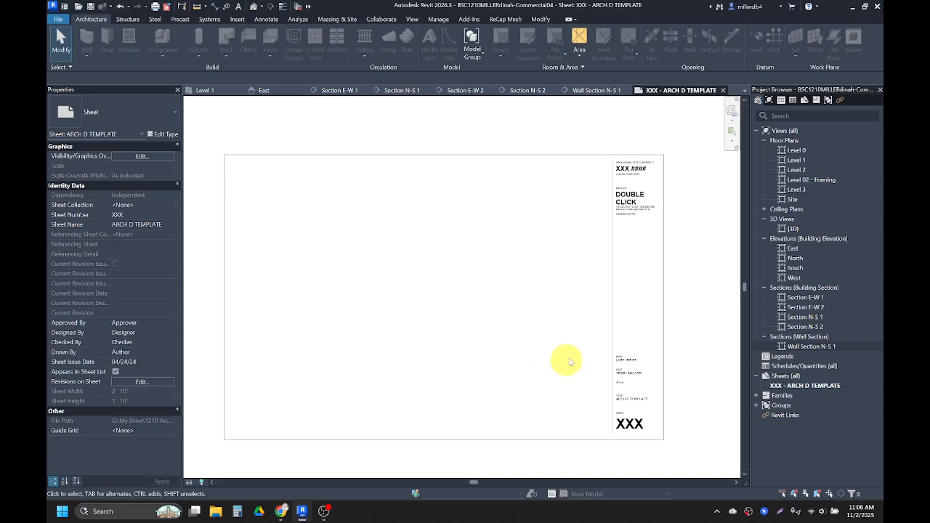
pyautogui.doubleClick(795, 348)
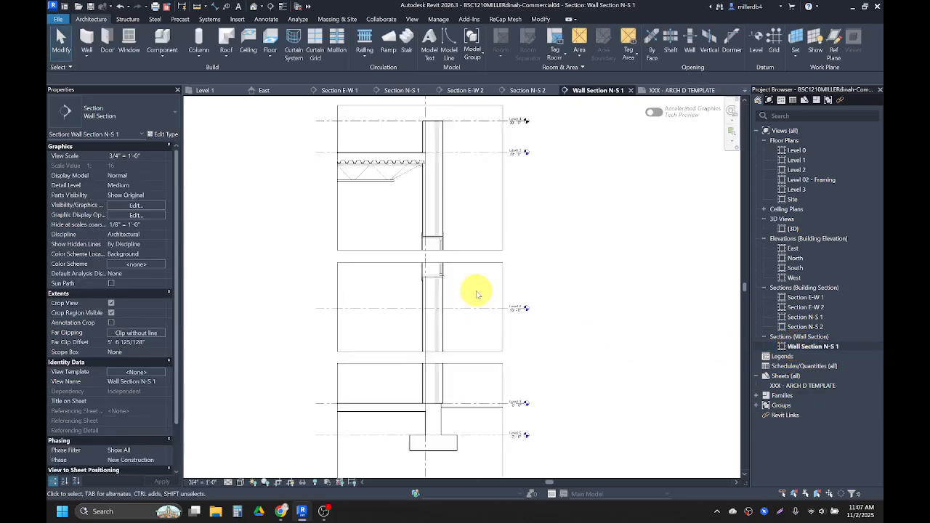
pyautogui.scroll(2, 478, 294)
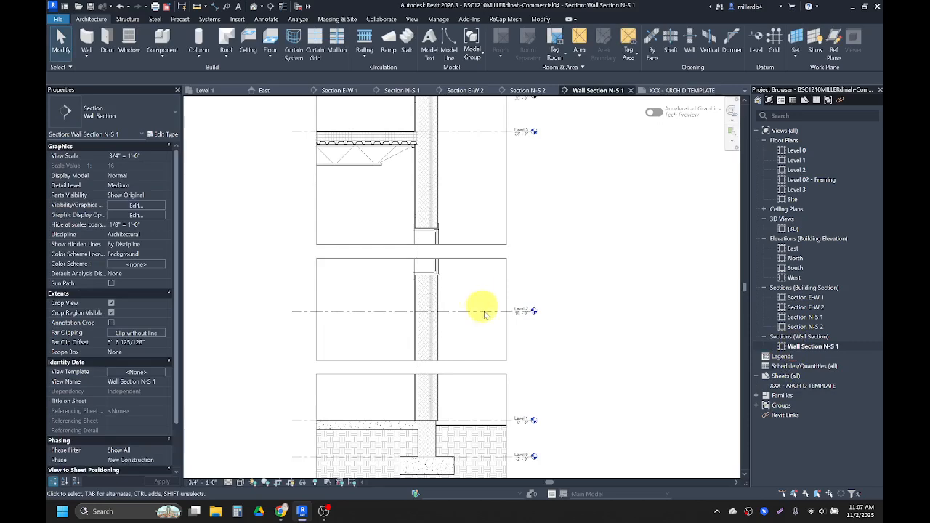
pyautogui.moveTo(457, 394); pyautogui.dragTo(465, 349, button='middle')
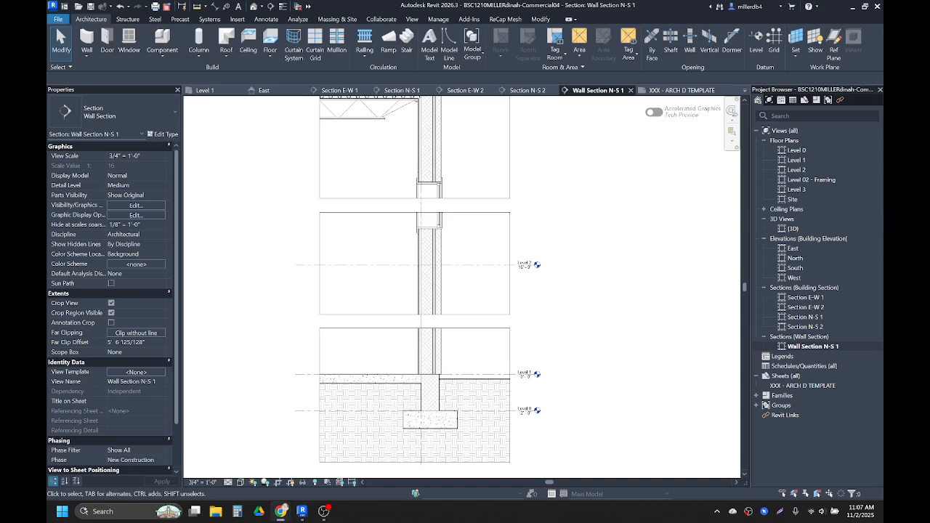
# Switch to the reference PDF in Chrome and examine Wall Section N-S 1's masonry, foundation, footing and roof details
pyautogui.moveTo(611, 11); pyautogui.dragTo(525, 23)
pyautogui.click(515, 10)
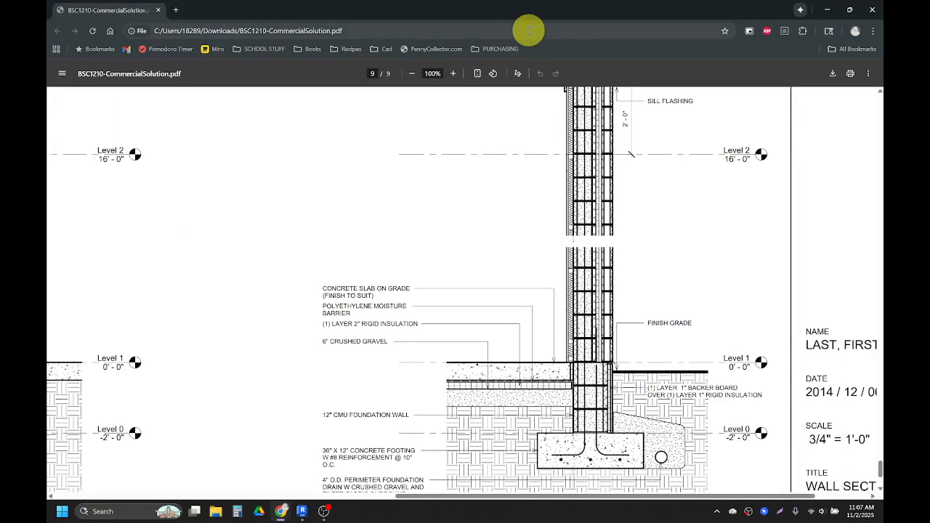
pyautogui.scroll(-2, 627, 294)
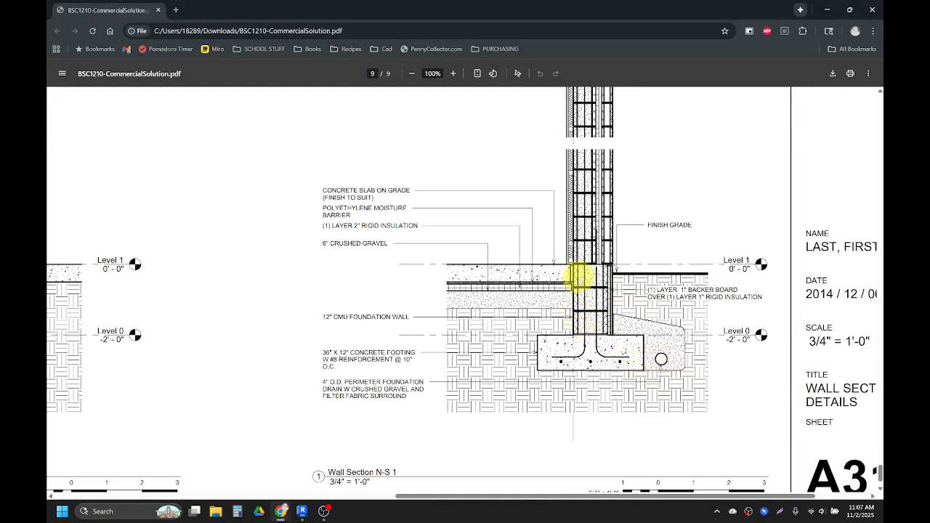
pyautogui.scroll(1, 581, 273)
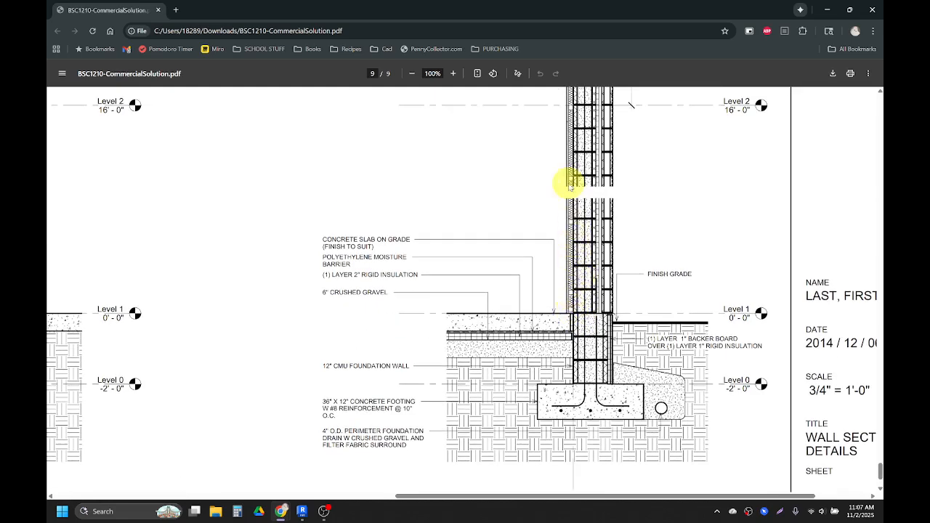
pyautogui.scroll(1, 588, 300)
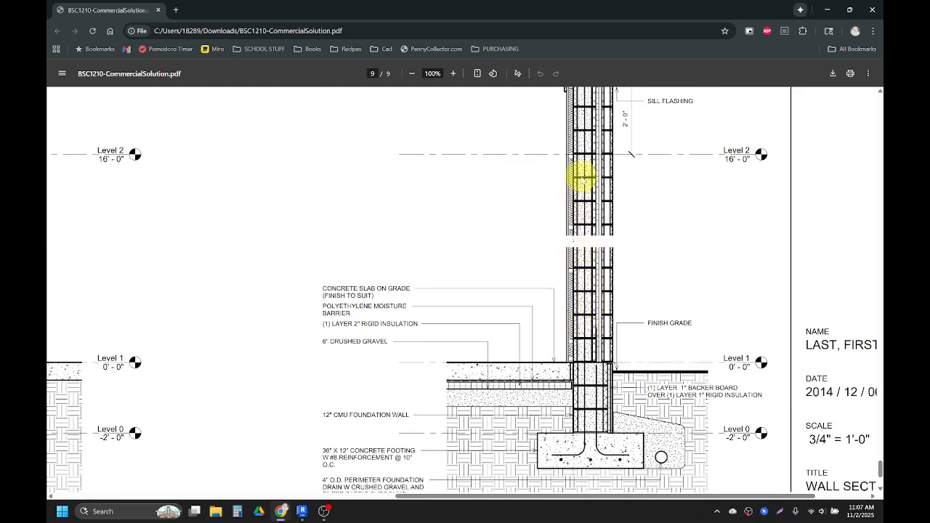
pyautogui.scroll(1, 582, 179)
pyautogui.scroll(-2, 604, 436)
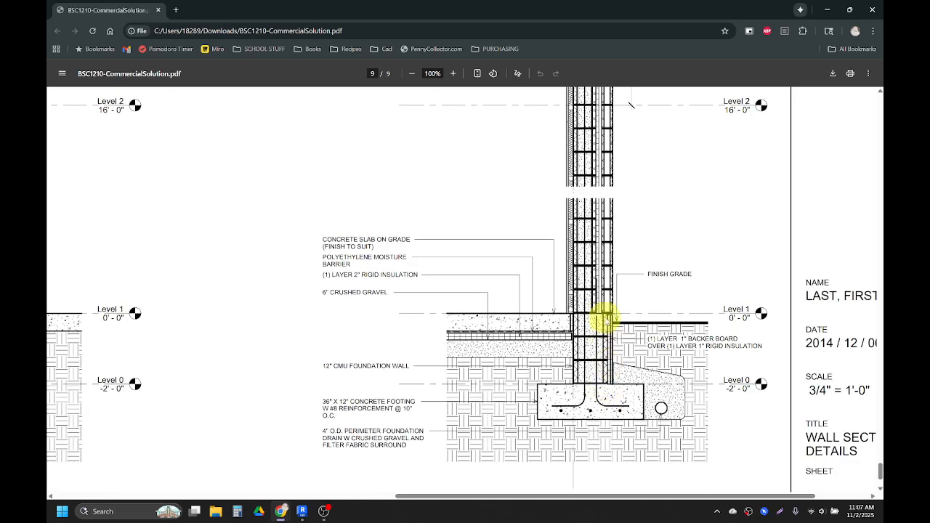
pyautogui.scroll(2, 606, 327)
pyautogui.scroll(3, 611, 265)
pyautogui.scroll(4, 609, 256)
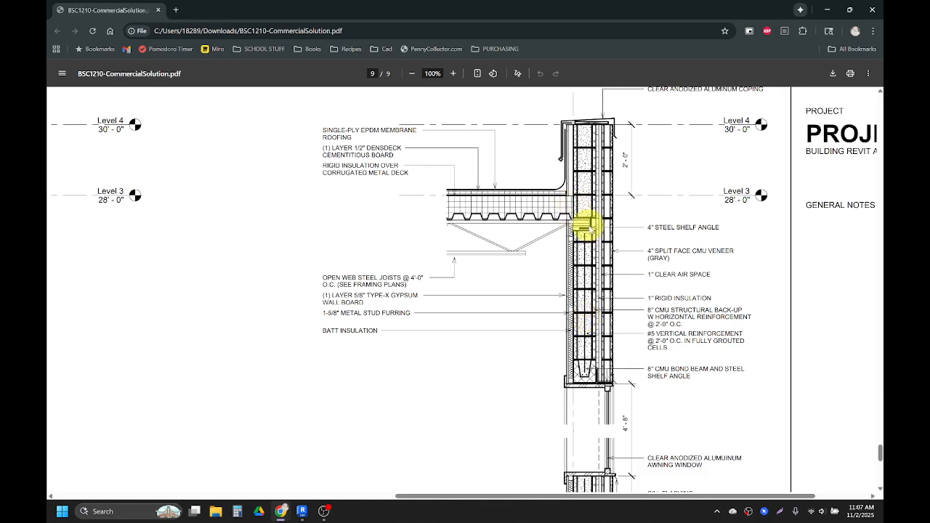
pyautogui.scroll(-5, 590, 254)
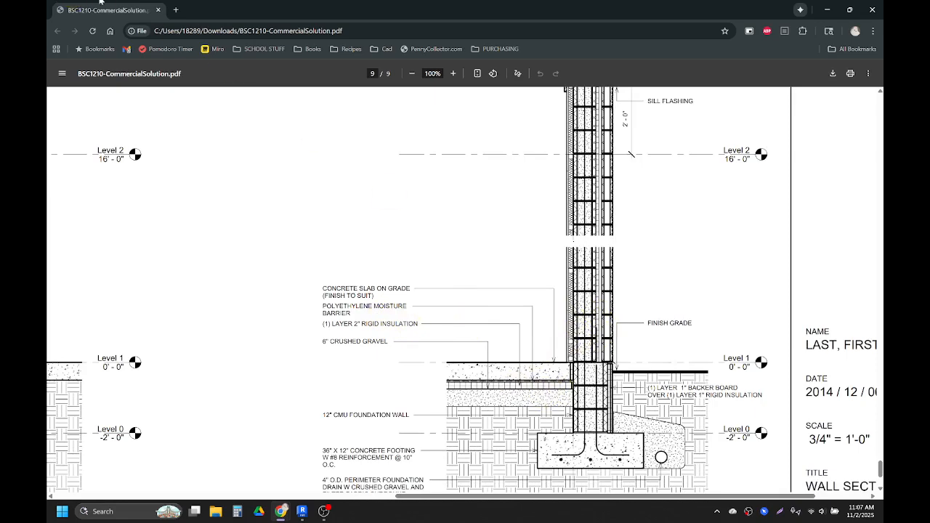
# Switch back to Revit and load the CMU-2 Core-Section family from the Autodesk library's Detail Items, Masonry, Concrete Unit Masonry category
pyautogui.hotkey('alt', 'Tab')
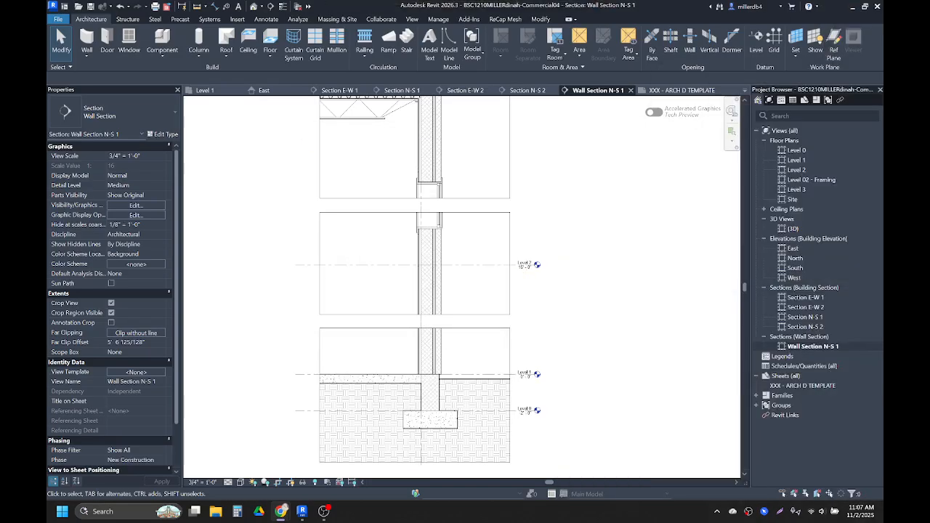
pyautogui.scroll(5, 429, 427)
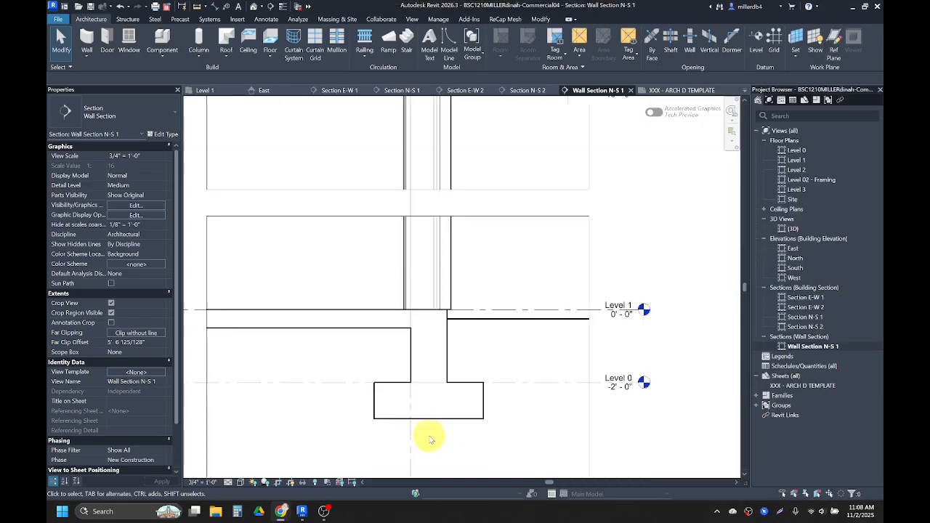
pyautogui.scroll(1, 423, 416)
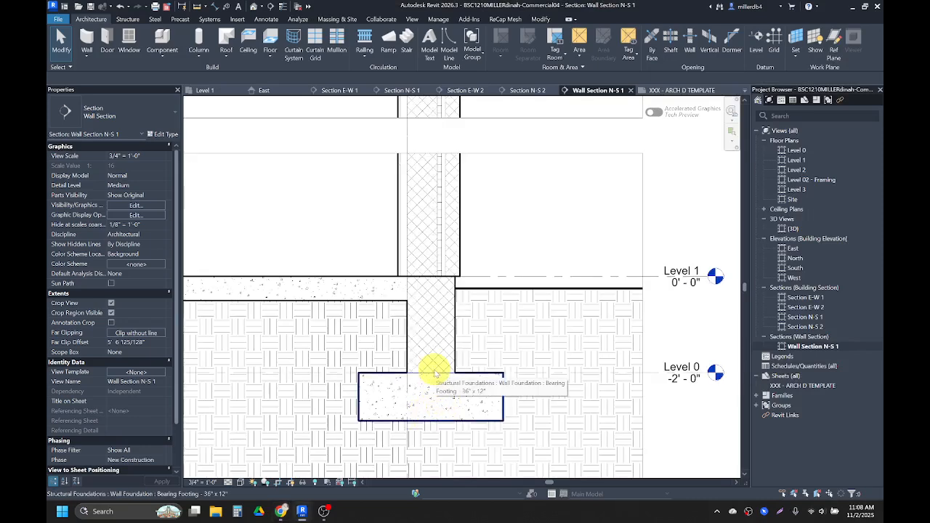
pyautogui.click(267, 20)
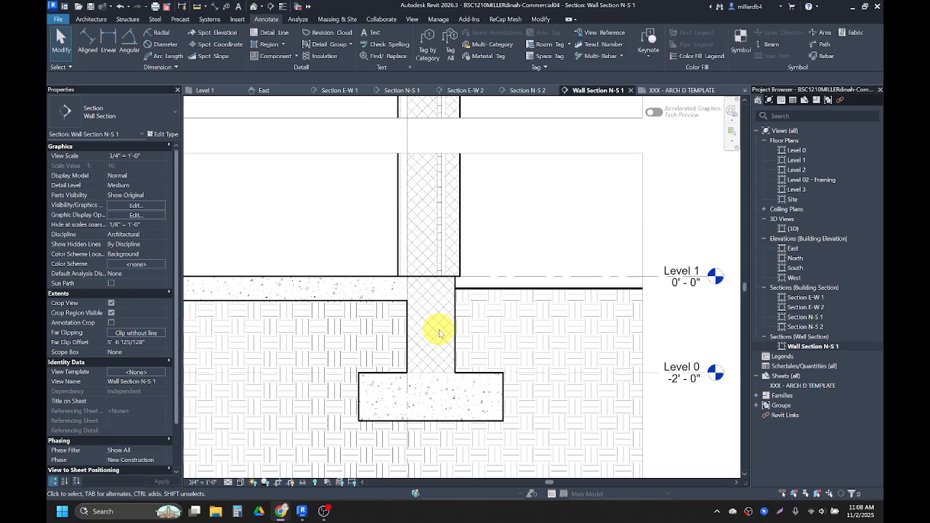
pyautogui.press('l')
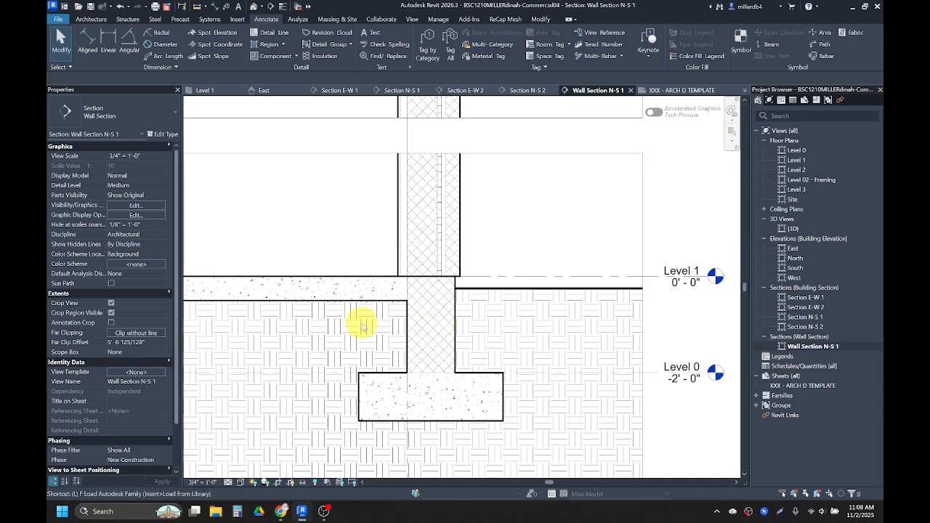
pyautogui.press('f')
pyautogui.moveTo(357, 129); pyautogui.dragTo(436, 90)
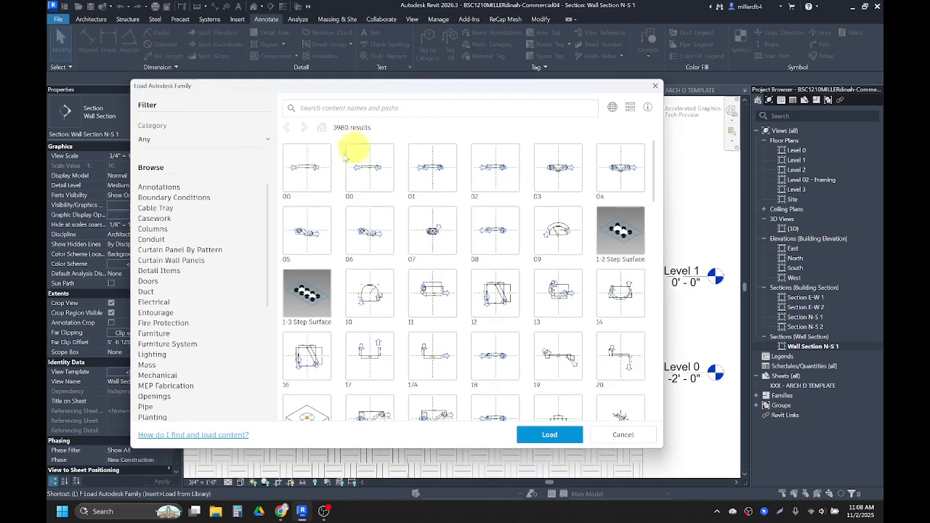
pyautogui.click(169, 272)
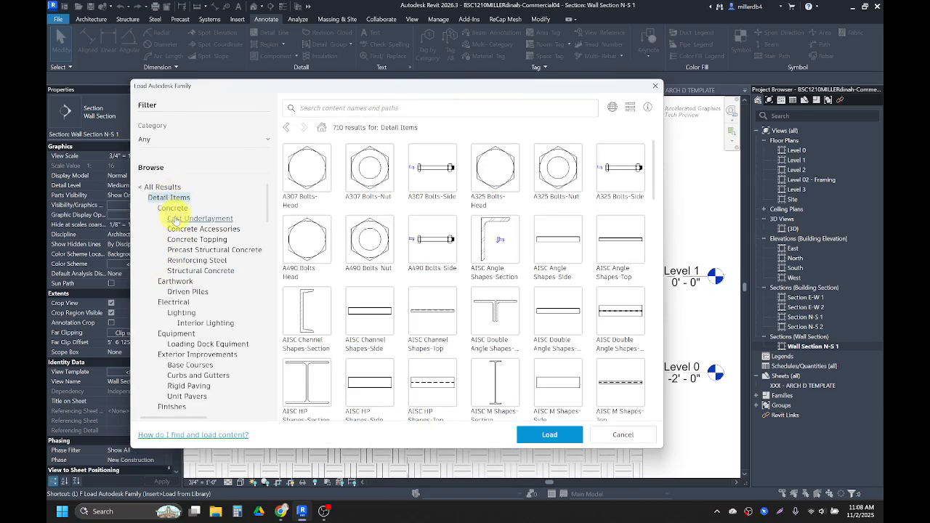
pyautogui.scroll(-7, 181, 226)
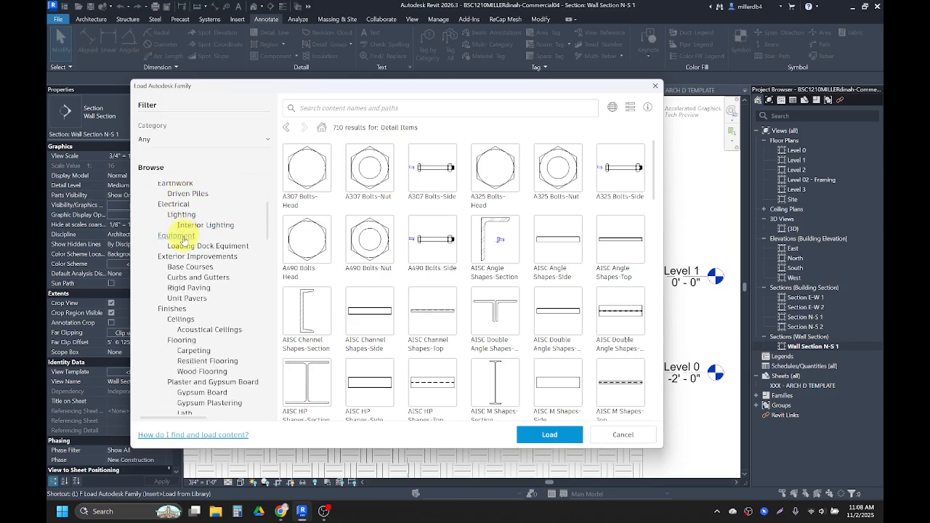
pyautogui.scroll(-4, 184, 242)
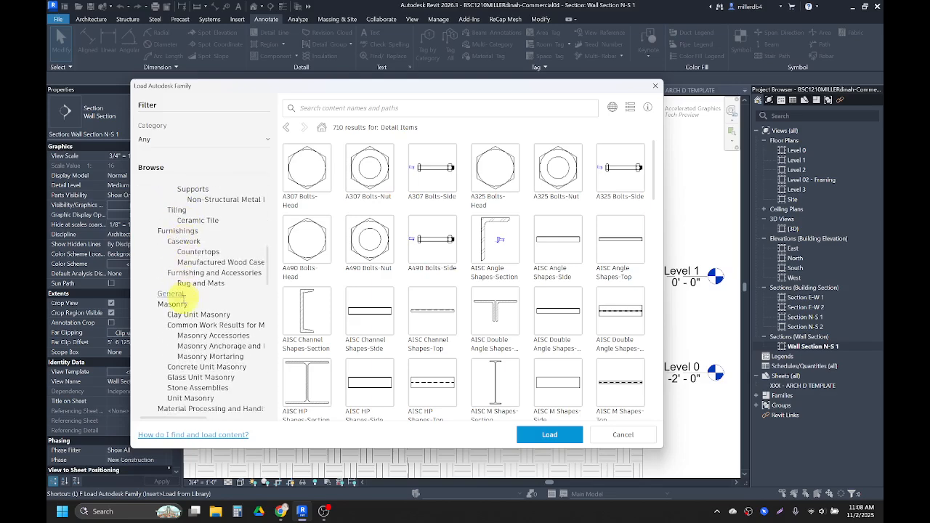
pyautogui.click(181, 367)
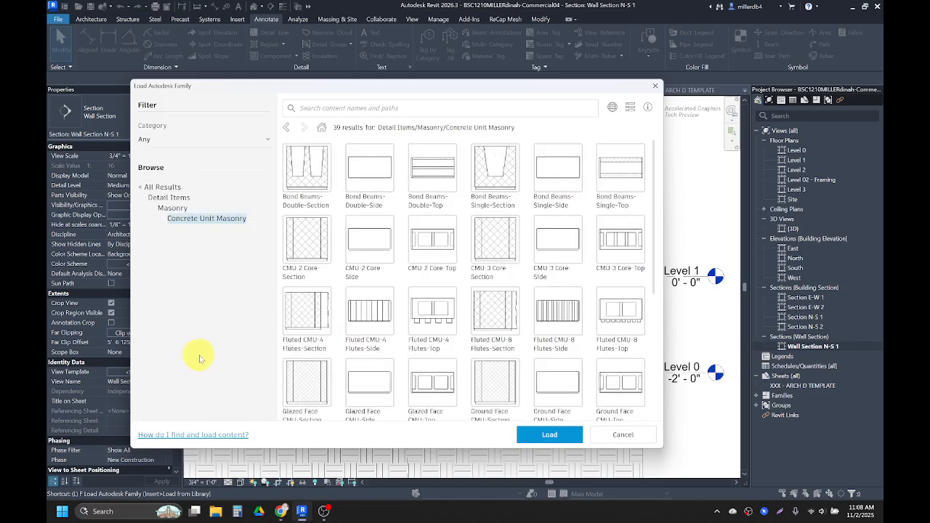
pyautogui.click(302, 245)
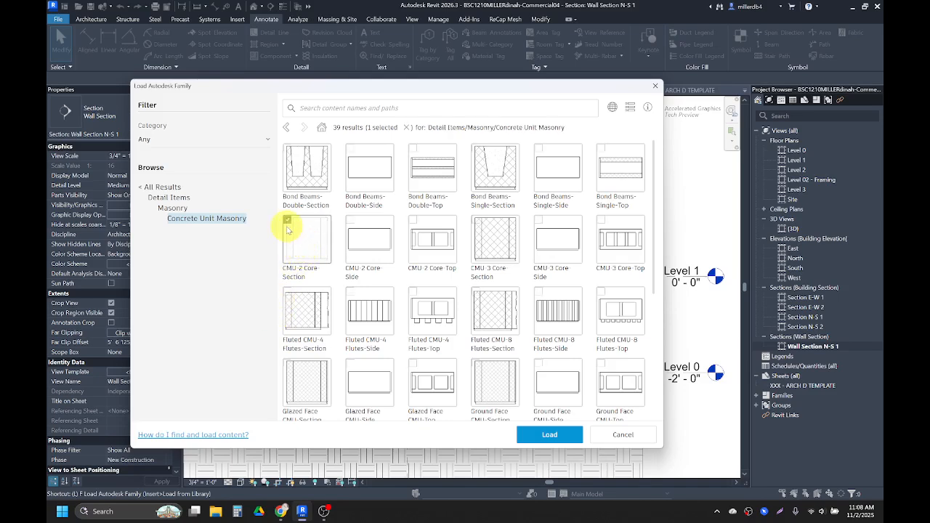
pyautogui.click(539, 438)
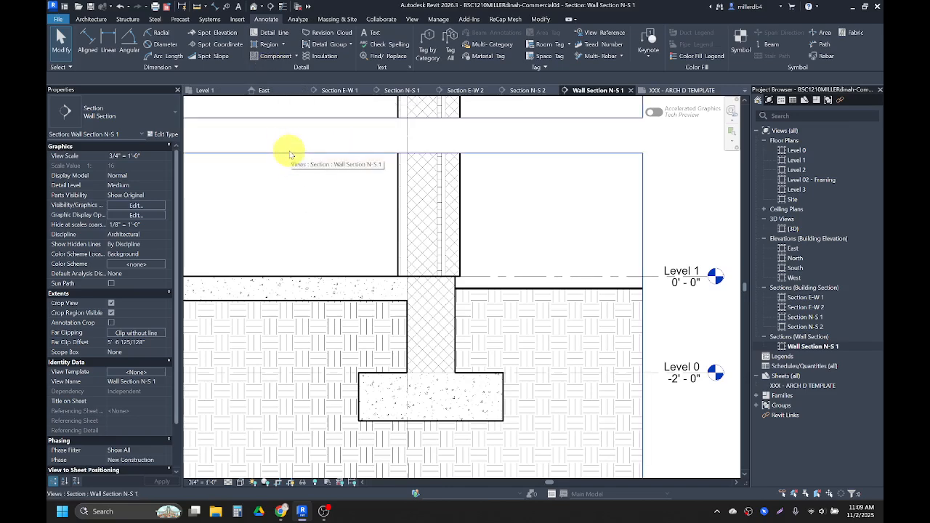
# Place a 12" x 8" x 16" CMU-2 Core-Section detail component on the footing, at the base of the foundation wall
pyautogui.press('d')
pyautogui.press('c')
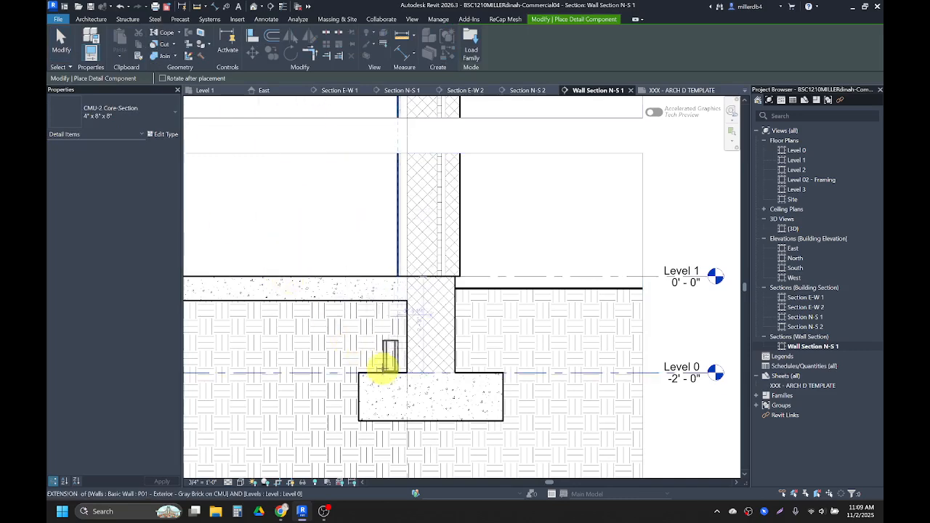
pyautogui.scroll(2, 383, 369)
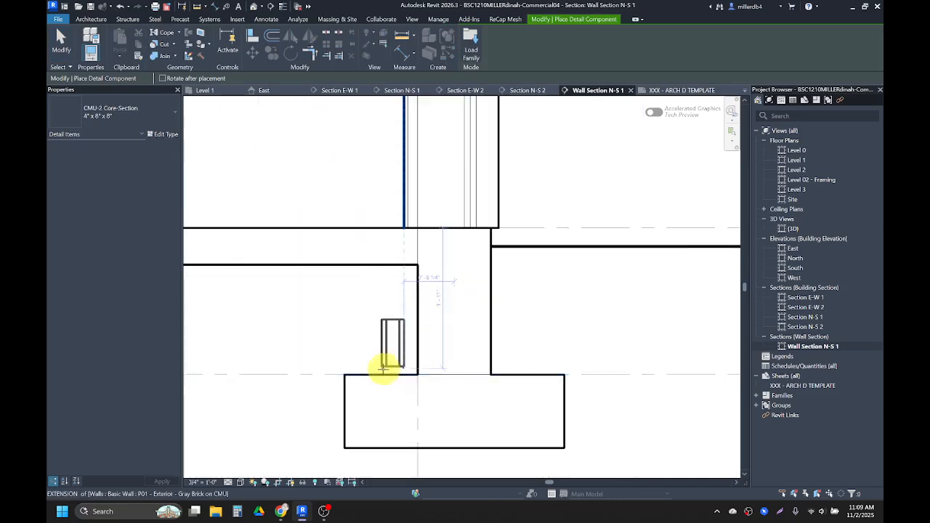
pyautogui.click(125, 115)
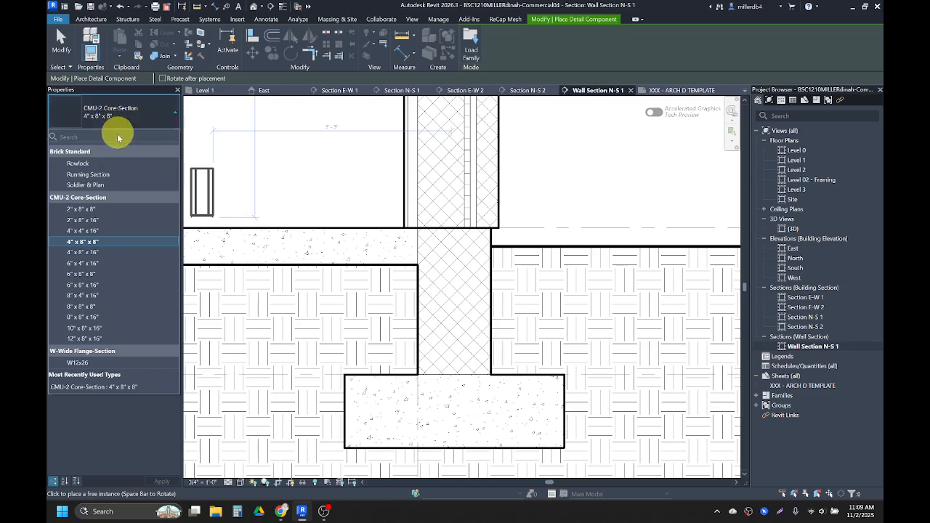
pyautogui.click(95, 339)
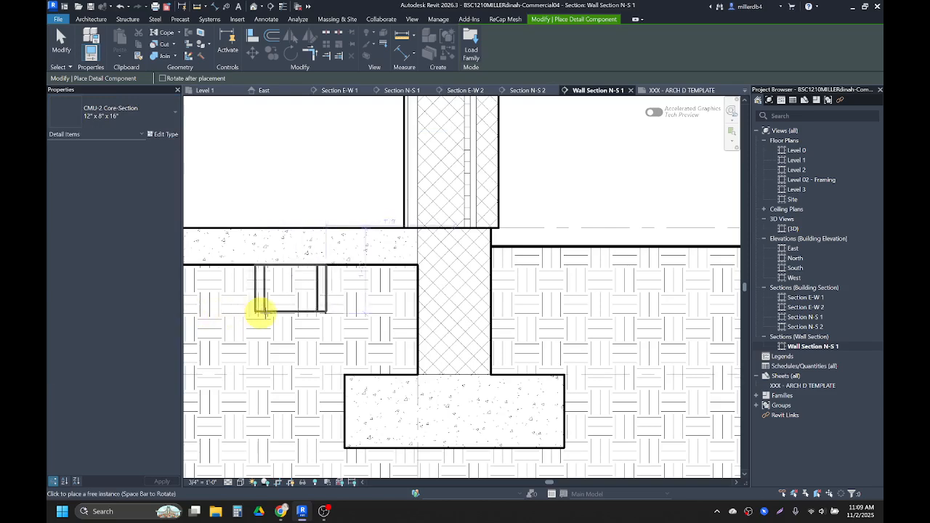
pyautogui.click(417, 375)
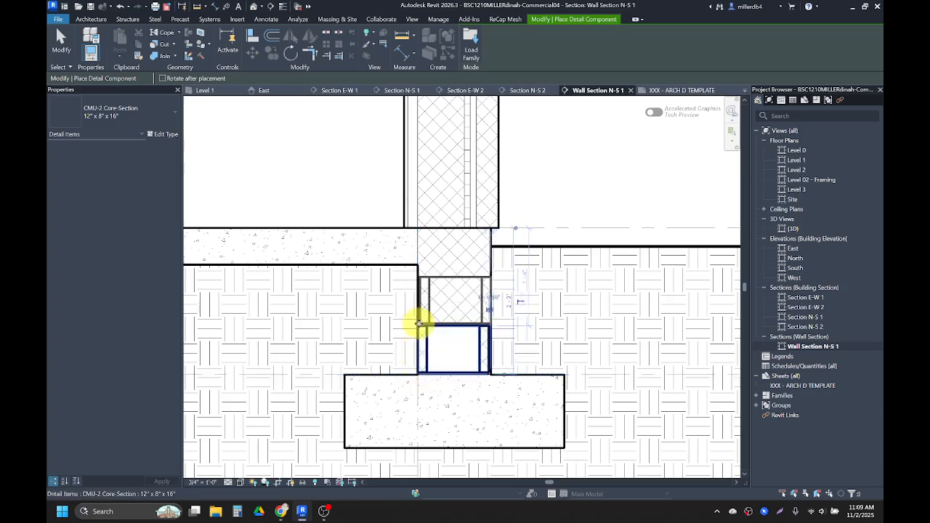
# Stack a second 12" x 8" x 16" CMU block above the first one in the foundation wall
pyautogui.scroll(4, 420, 322)
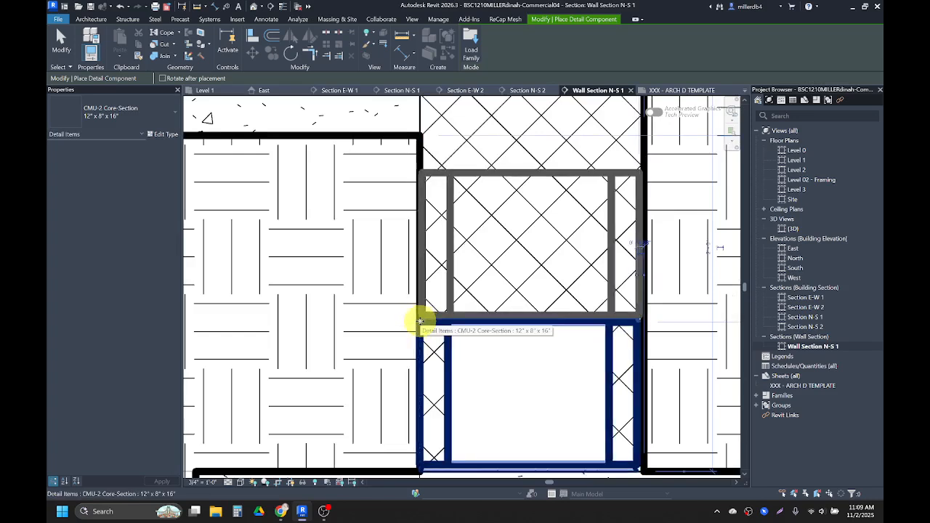
pyautogui.click(418, 321)
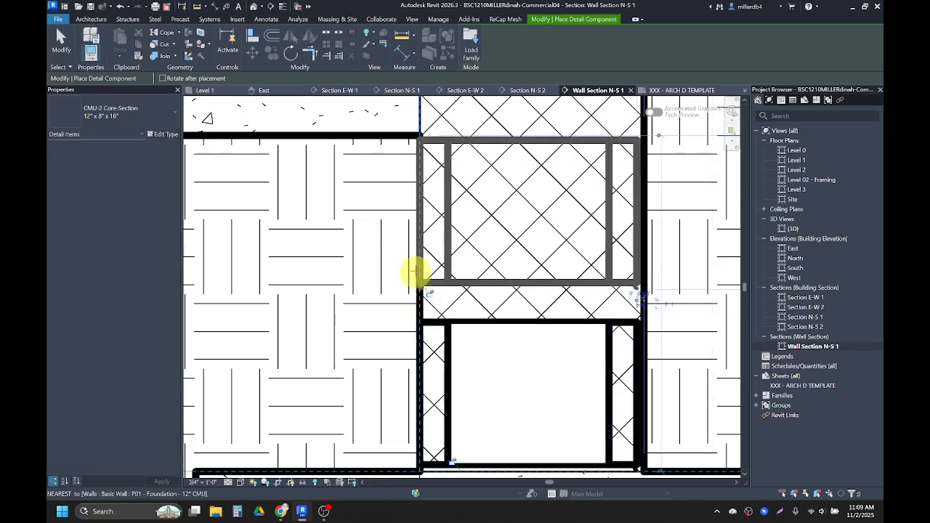
pyautogui.scroll(-2, 422, 209)
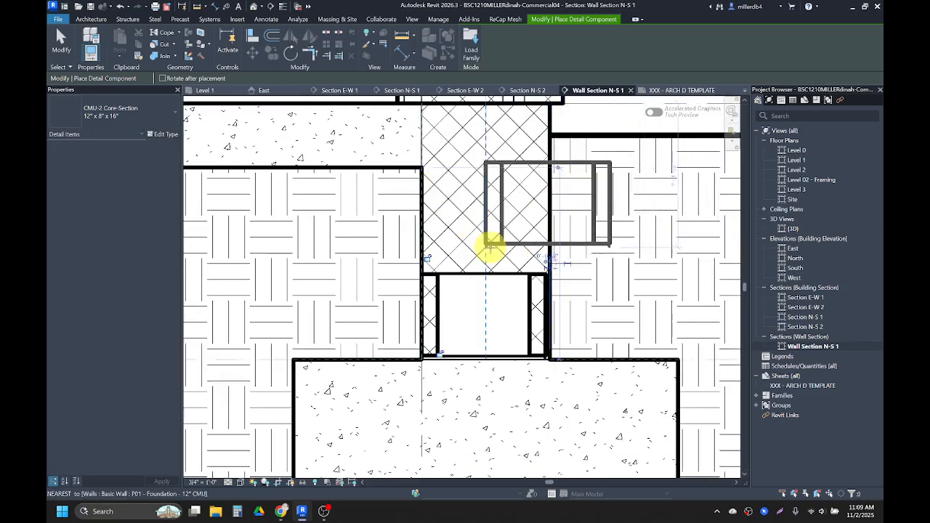
pyautogui.press('Escape')
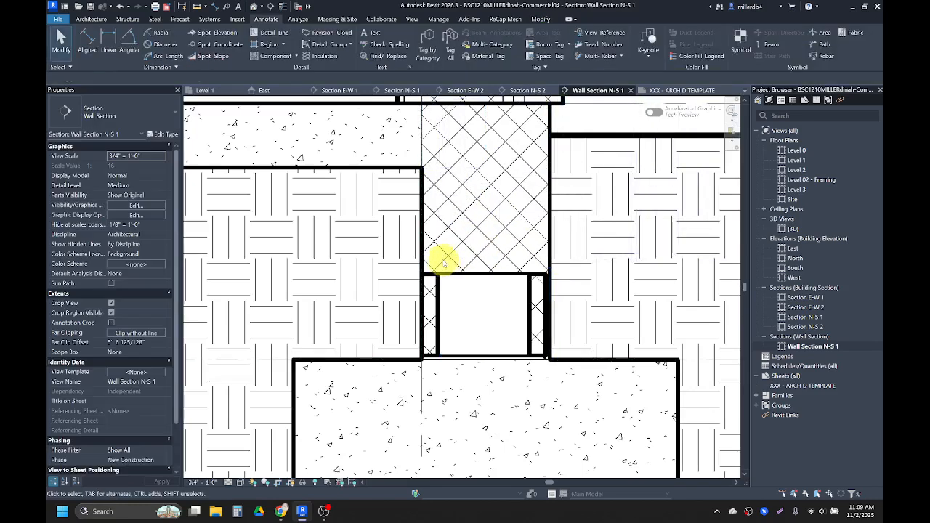
pyautogui.click(266, 56)
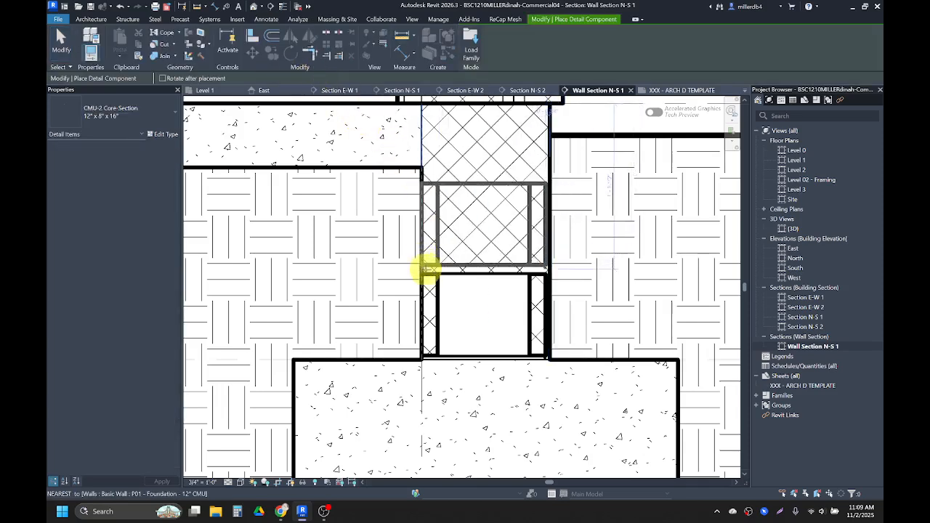
pyautogui.click(428, 269)
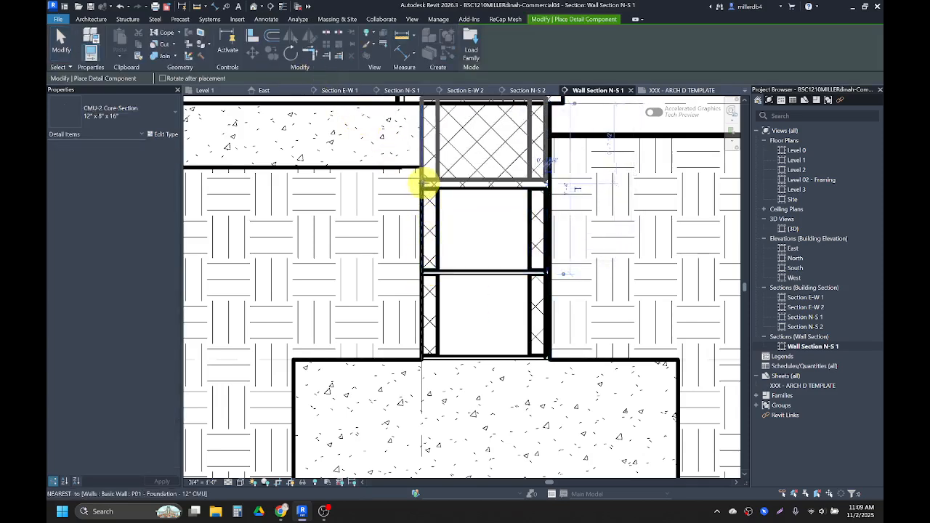
# Add a third 12" x 8" x 16" CMU block to fill the foundation wall up to Level 1
pyautogui.scroll(3, 424, 185)
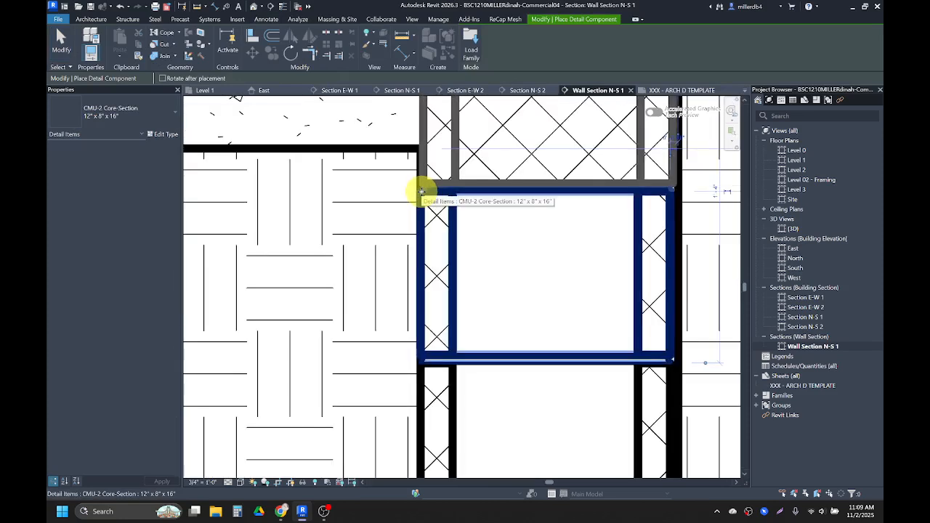
pyautogui.scroll(-3, 425, 188)
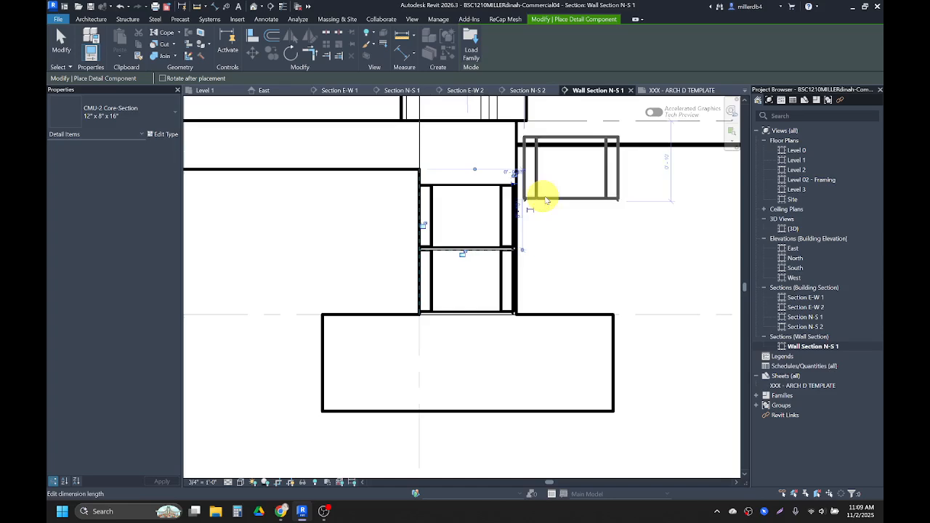
pyautogui.click(422, 185)
pyautogui.moveTo(308, 203); pyautogui.dragTo(307, 316, button='middle')
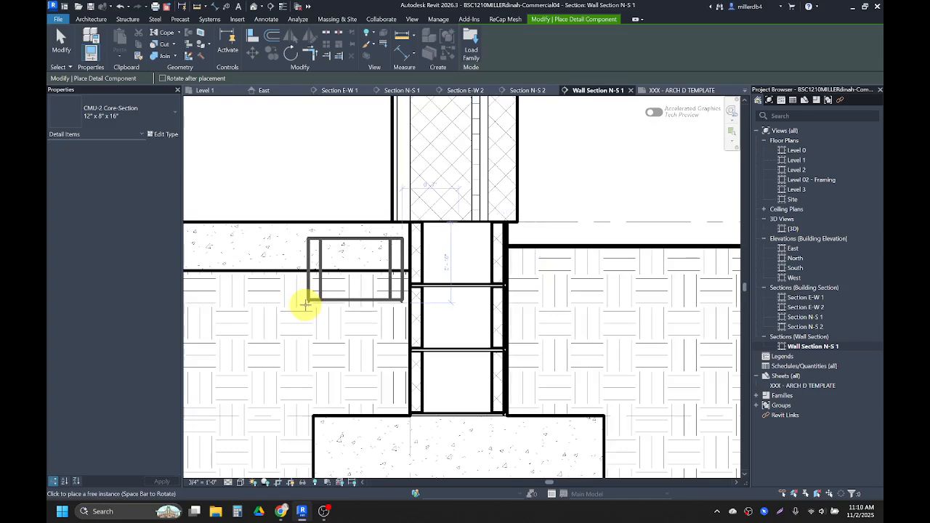
pyautogui.scroll(-3, 352, 319)
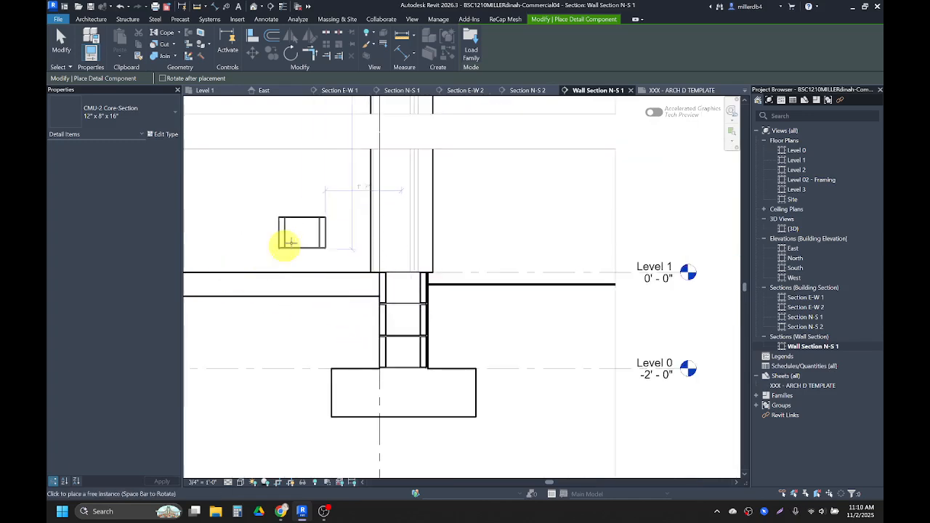
pyautogui.press('Escape')
pyautogui.press('Escape')
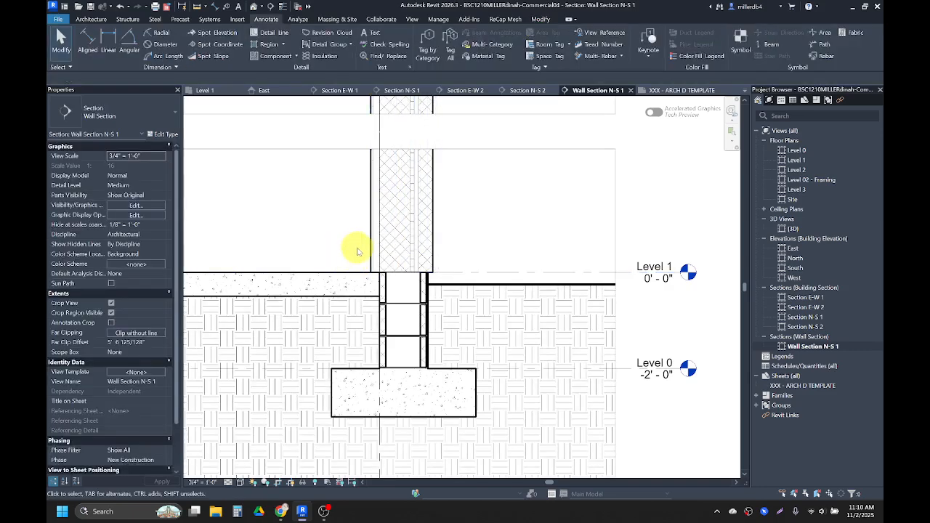
# Place three 8" x 8" x 16" CMU-2 Core-Section blocks in the exterior wall's masonry core above Level 1
pyautogui.moveTo(399, 245); pyautogui.dragTo(413, 447, button='middle')
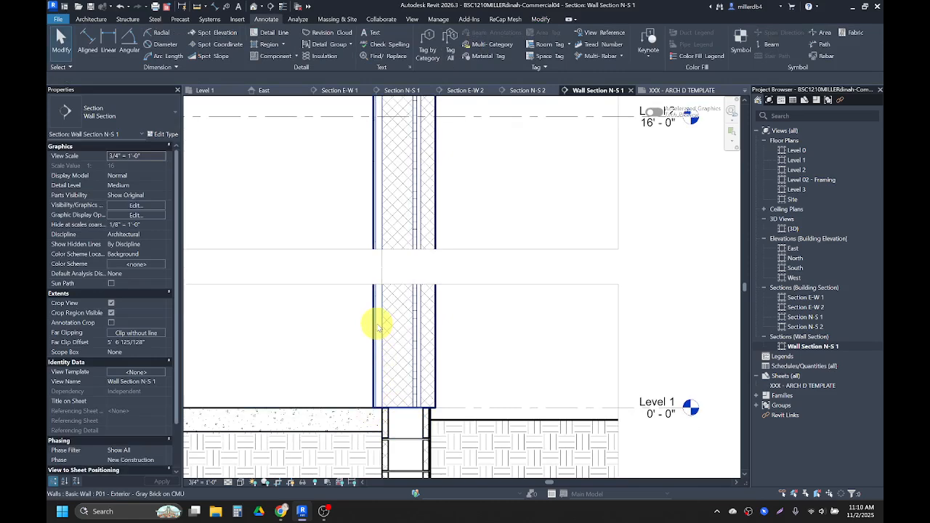
pyautogui.press('Return')
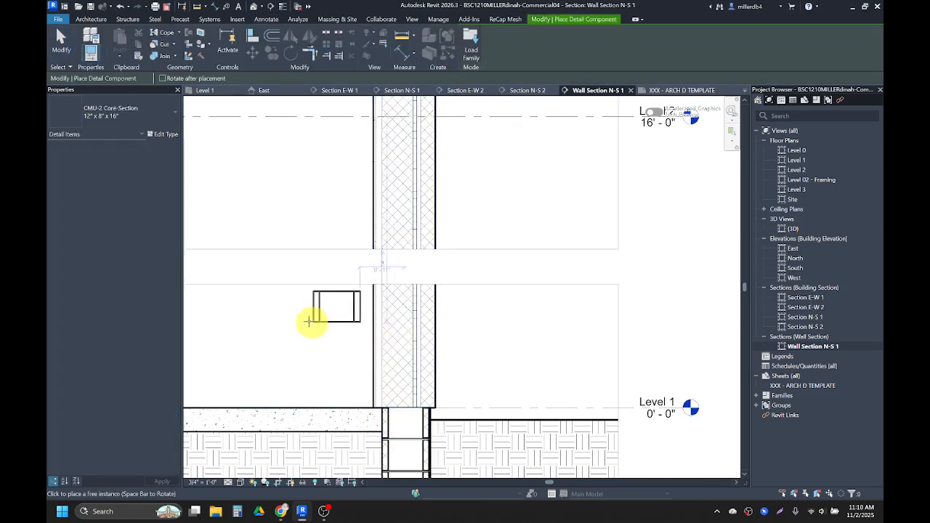
pyautogui.click(139, 118)
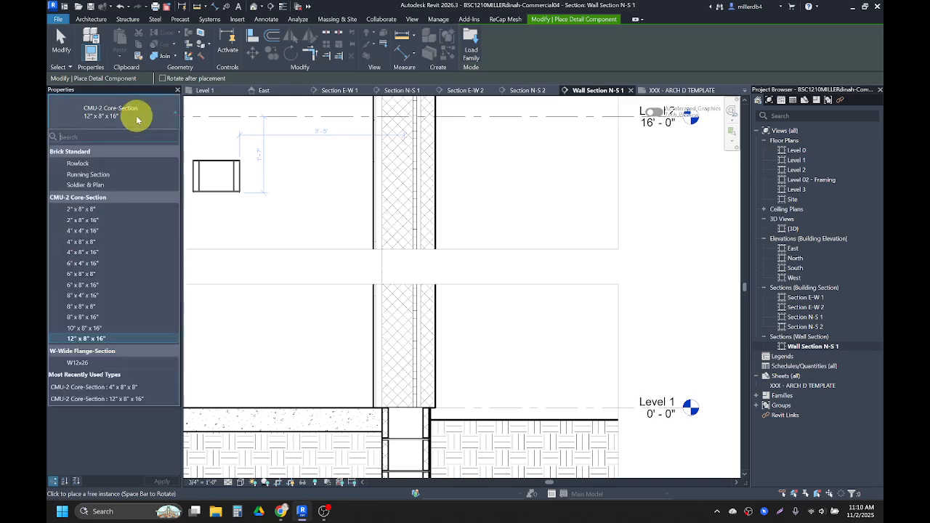
pyautogui.click(90, 318)
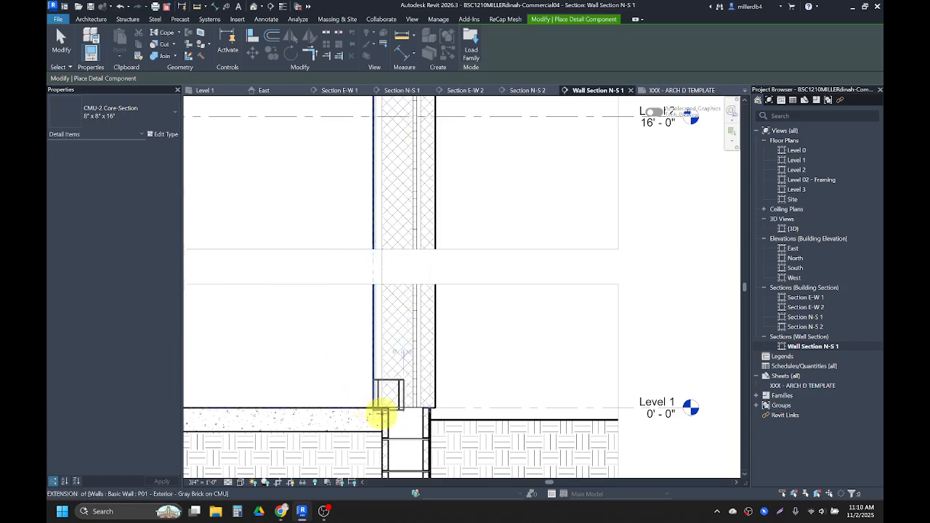
pyautogui.scroll(4, 378, 407)
pyautogui.click(383, 402)
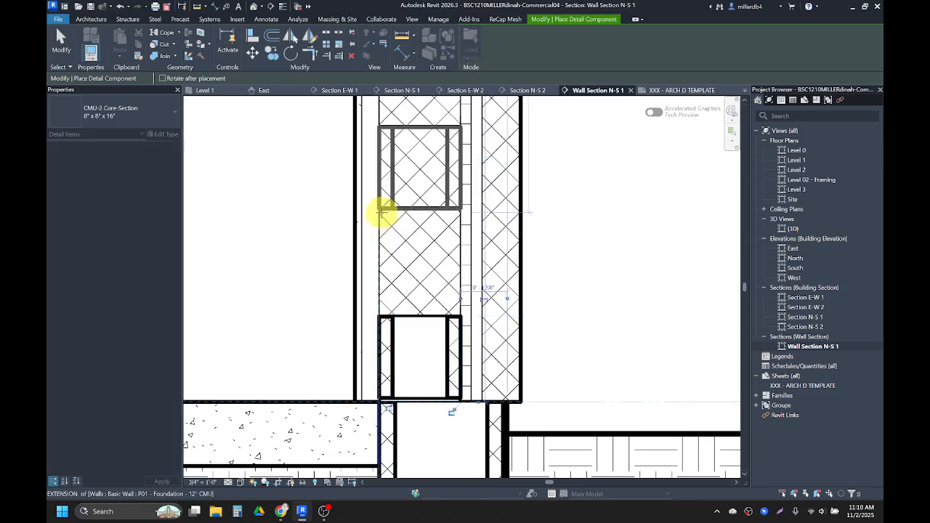
pyautogui.click(383, 243)
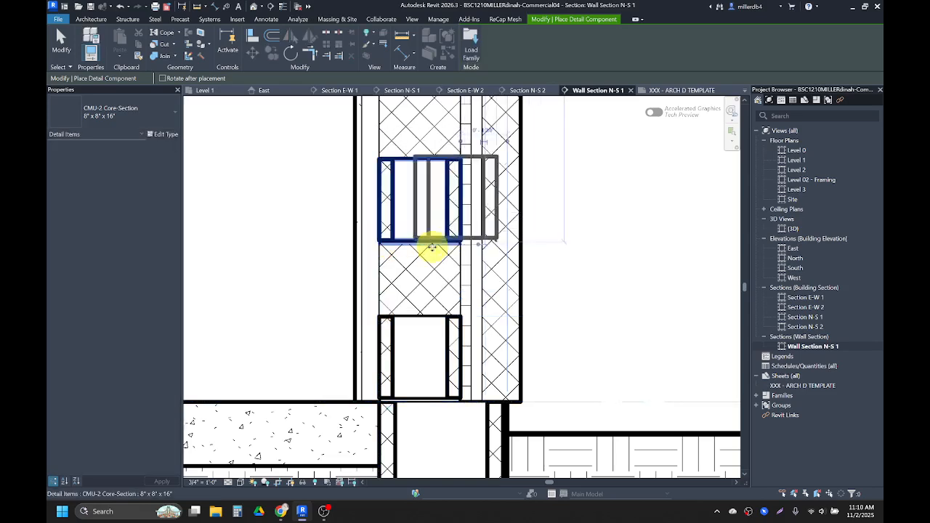
pyautogui.click(376, 316)
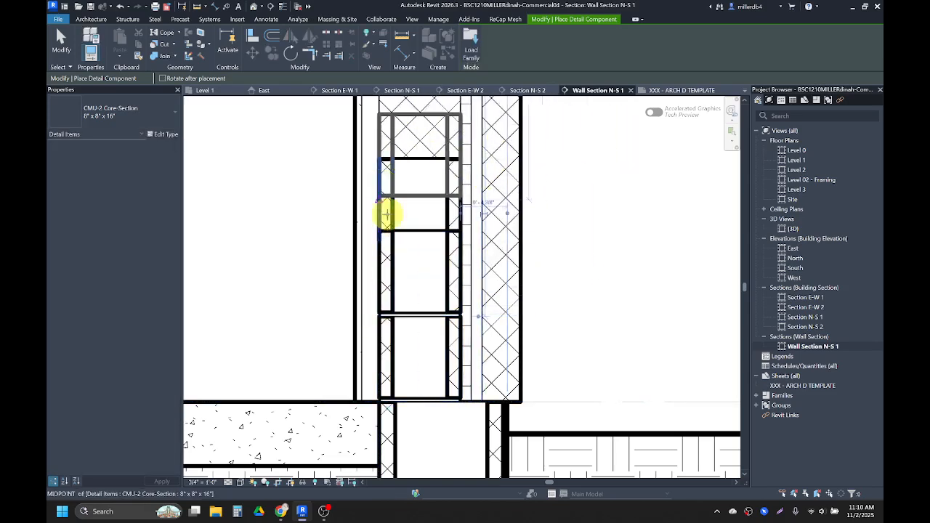
pyautogui.press('Escape')
# Delete the three 8" x 8" x 16" CMU blocks from the wall above Level 1
pyautogui.scroll(-2, 409, 338)
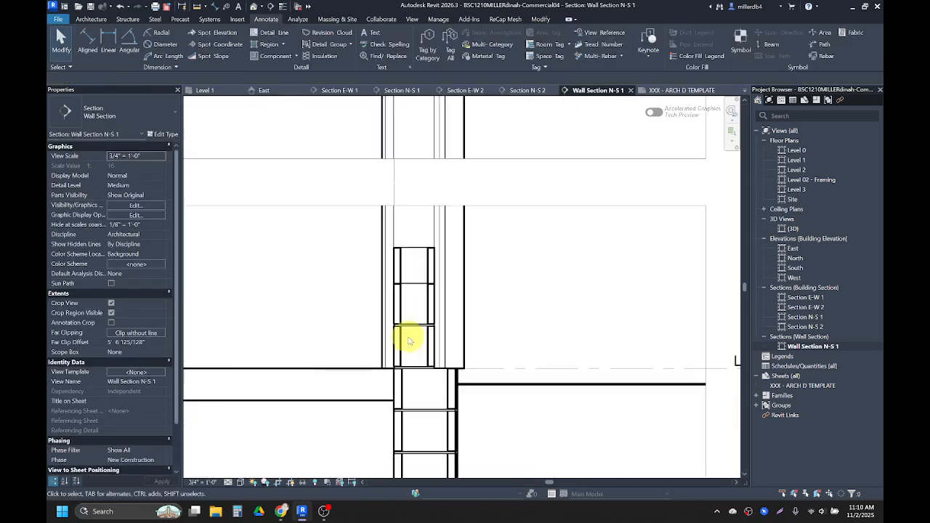
pyautogui.click(398, 348)
pyautogui.press('Delete')
pyautogui.click(401, 309)
pyautogui.press('Delete')
pyautogui.click(404, 271)
pyautogui.press('Delete')
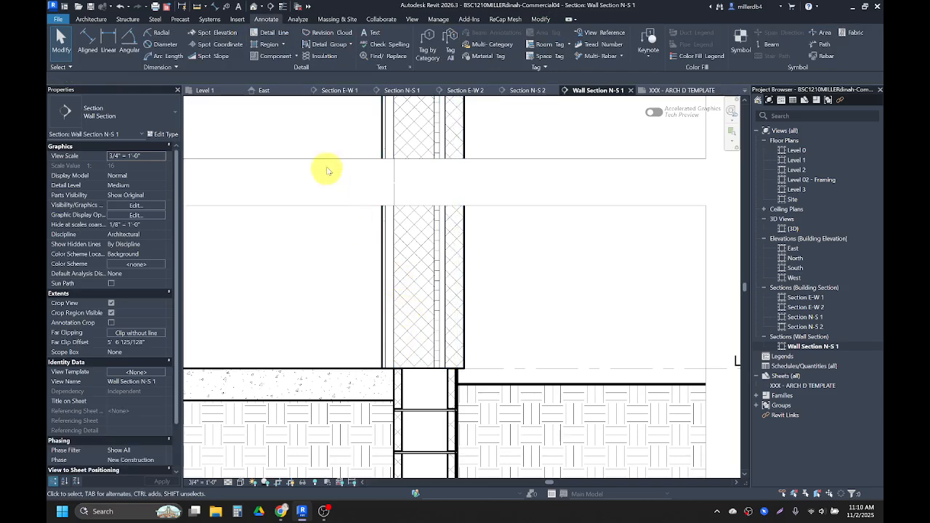
# Start a repeating detail component and duplicate its Brick type as 8" CMU
pyautogui.click(296, 59)
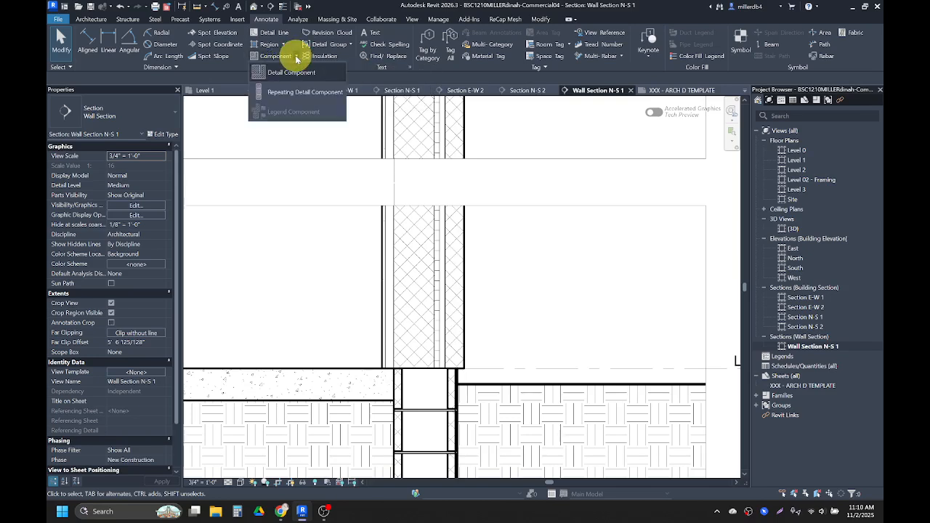
pyautogui.click(297, 98)
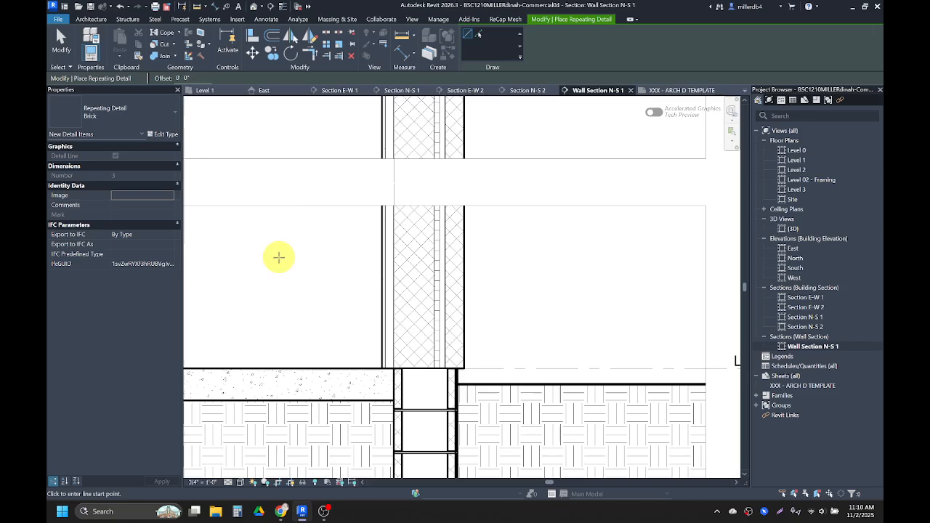
pyautogui.click(164, 135)
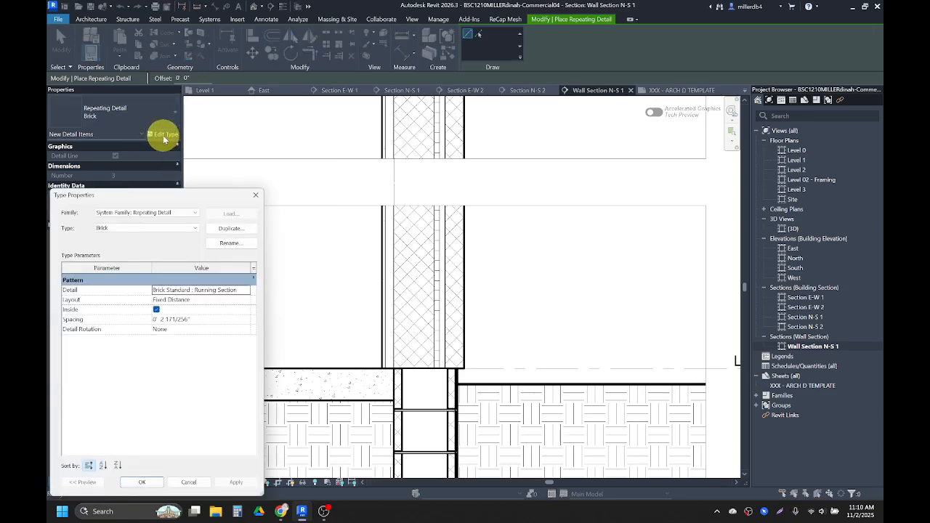
pyautogui.moveTo(191, 194)
pyautogui.mouseDown()
pyautogui.moveTo(328, 152)
pyautogui.moveTo(346, 155)
pyautogui.mouseUp()
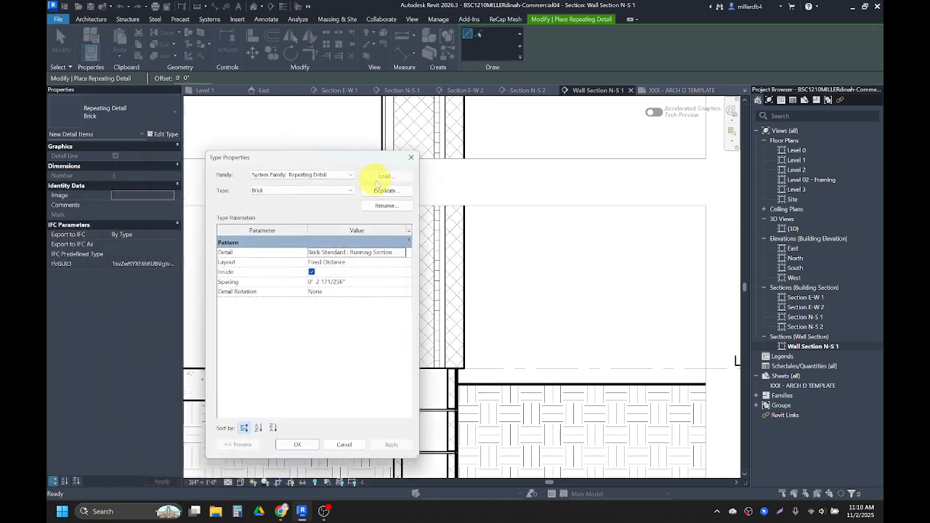
pyautogui.click(383, 192)
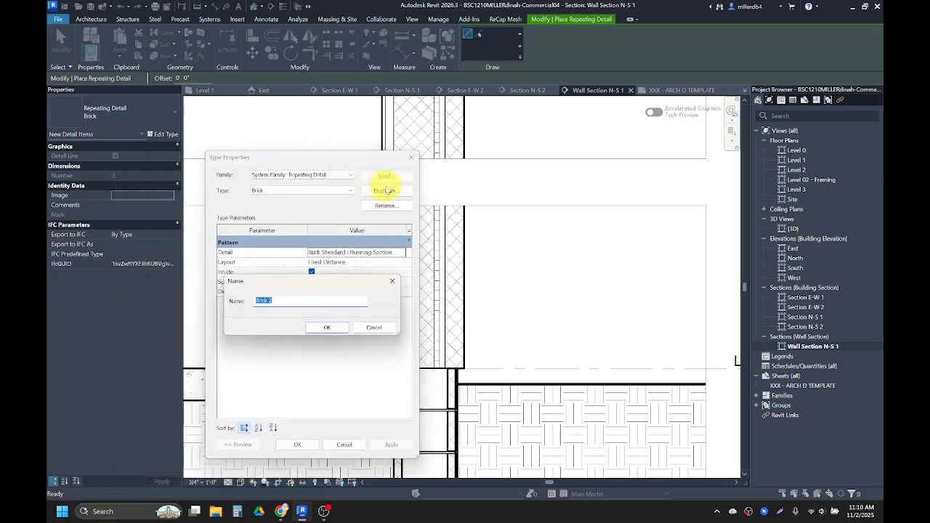
pyautogui.write('8"')
pyautogui.press('capslock')
pyautogui.write('CMU')
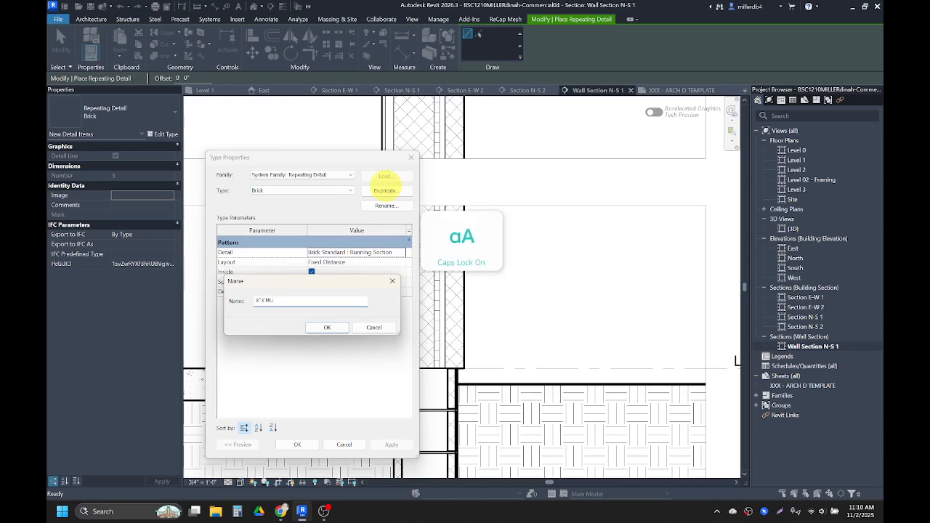
pyautogui.click(328, 327)
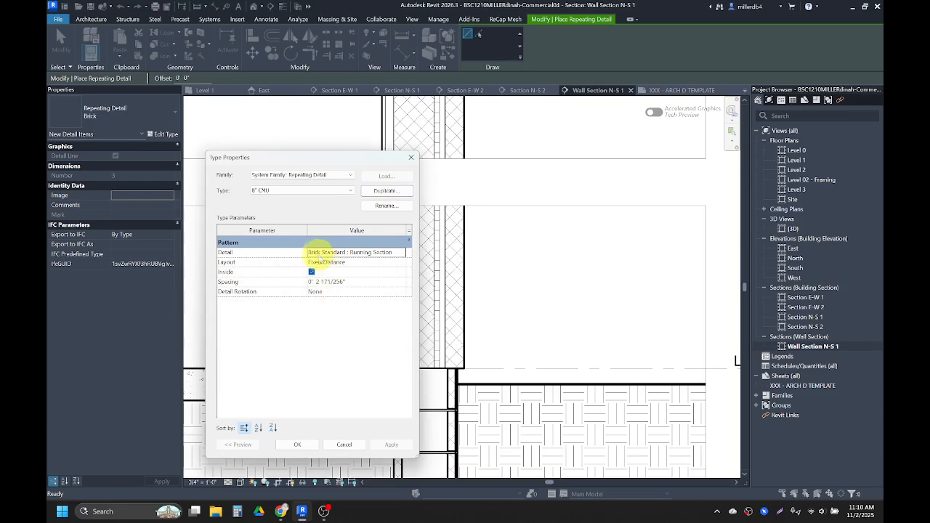
# Set the 8" CMU type's detail to CMU-2 Core-Section : 8" x 8" x 16" and its spacing to 8
pyautogui.click(334, 257)
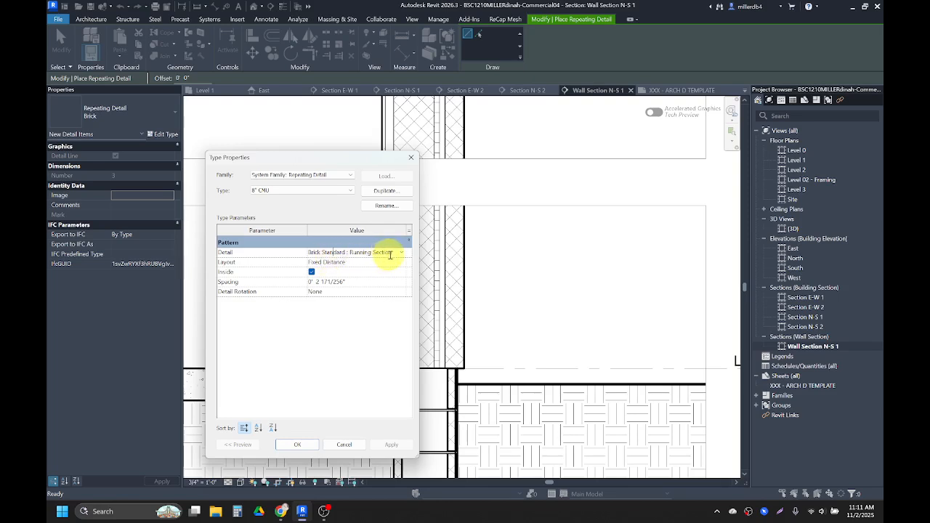
pyautogui.click(402, 253)
pyautogui.scroll(-1, 383, 265)
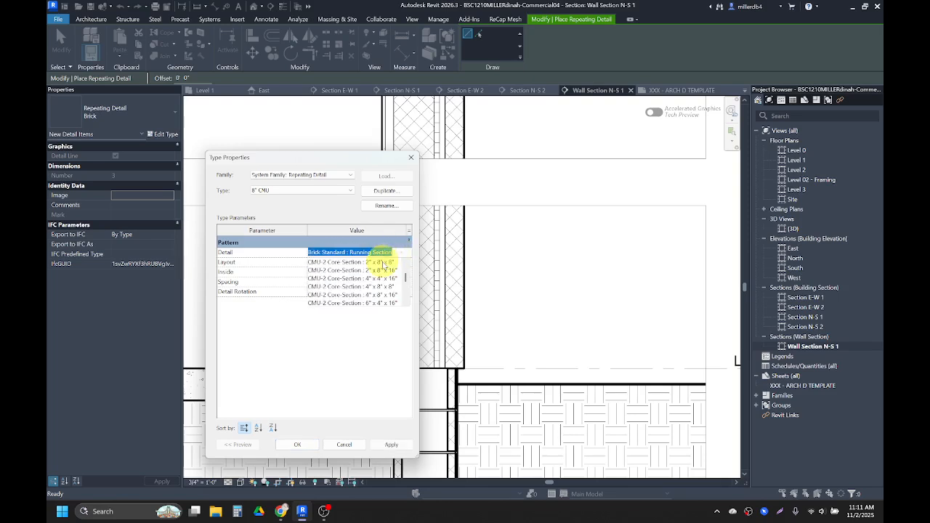
pyautogui.scroll(-1, 369, 270)
pyautogui.scroll(-1, 341, 285)
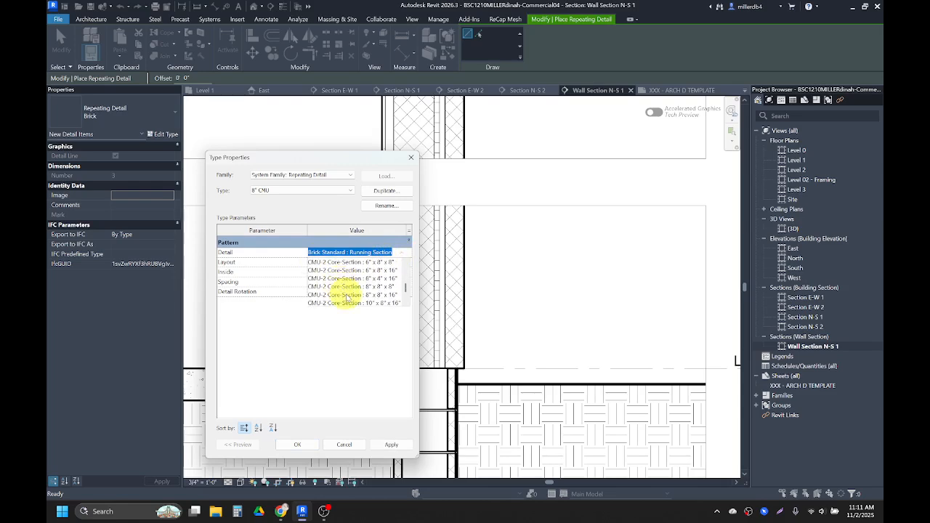
pyautogui.click(347, 295)
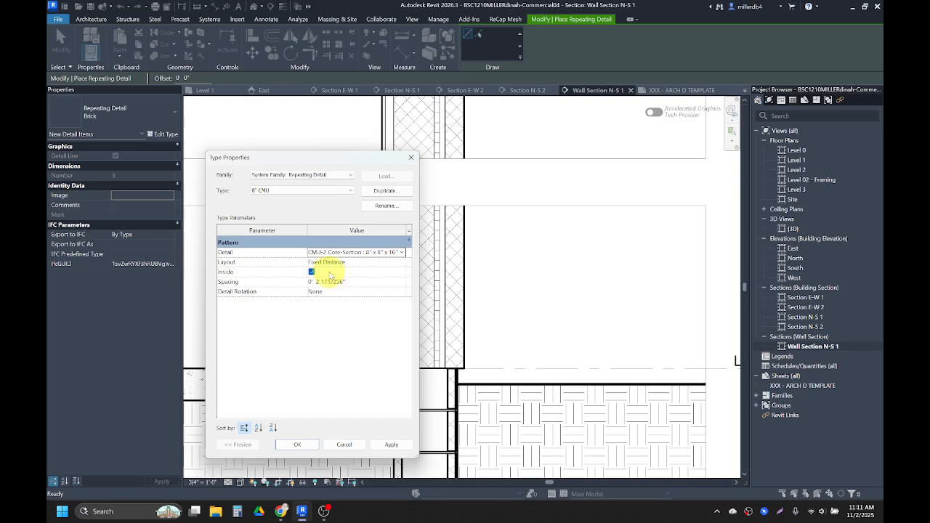
pyautogui.click(342, 283)
pyautogui.moveTo(353, 282); pyautogui.dragTo(308, 282)
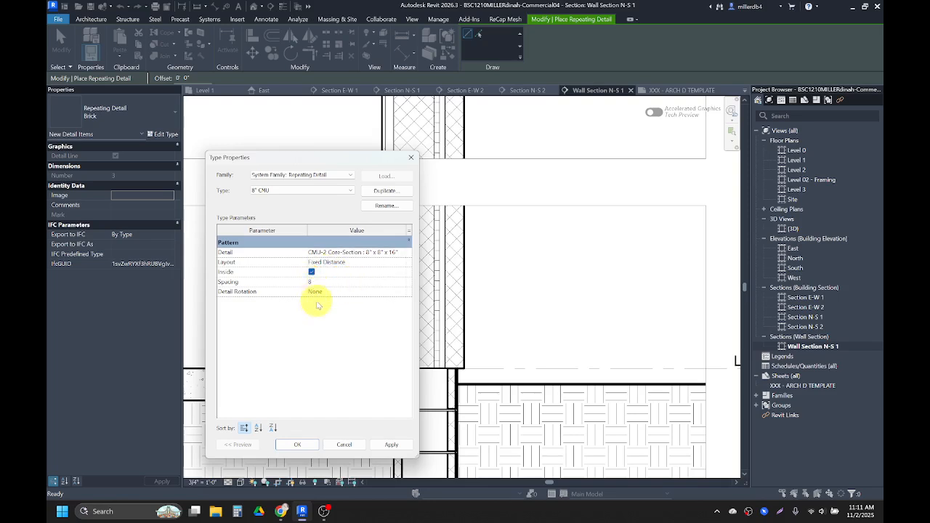
pyautogui.click(309, 445)
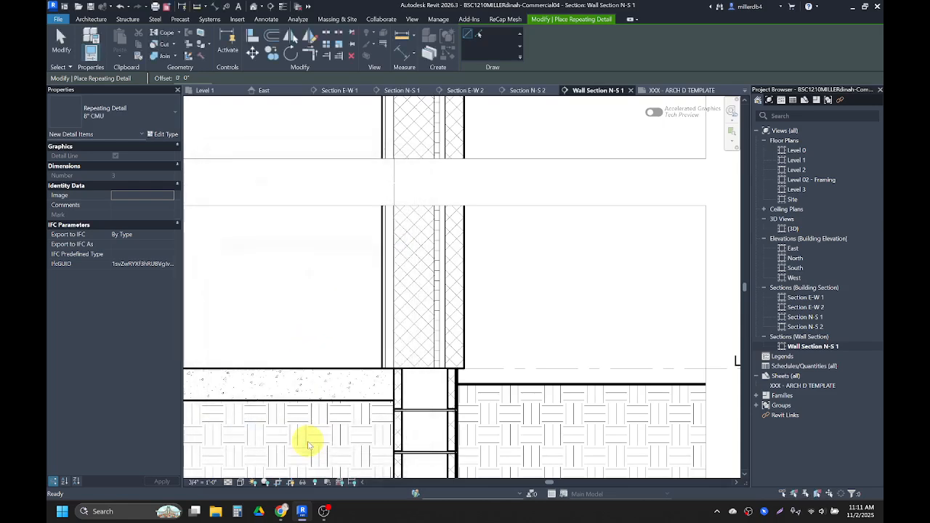
pyautogui.scroll(3, 393, 367)
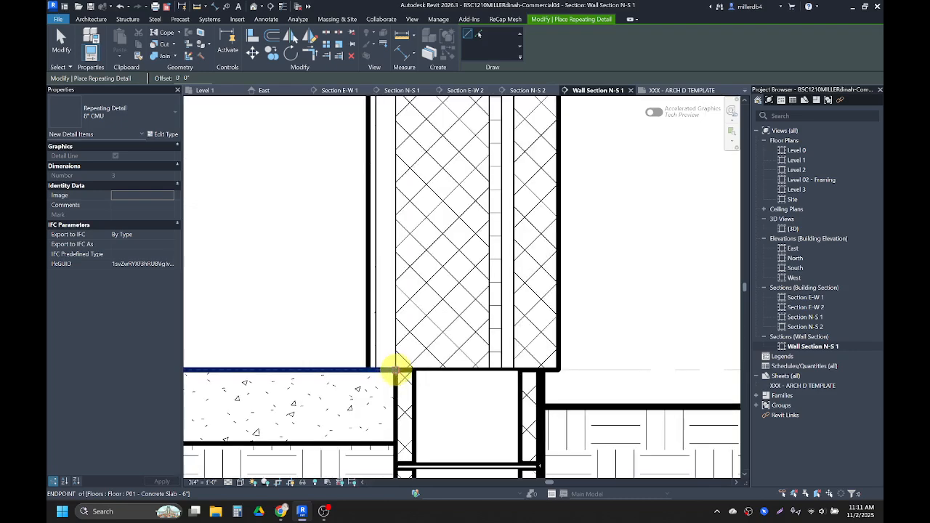
pyautogui.click(396, 371)
pyautogui.scroll(-5, 393, 361)
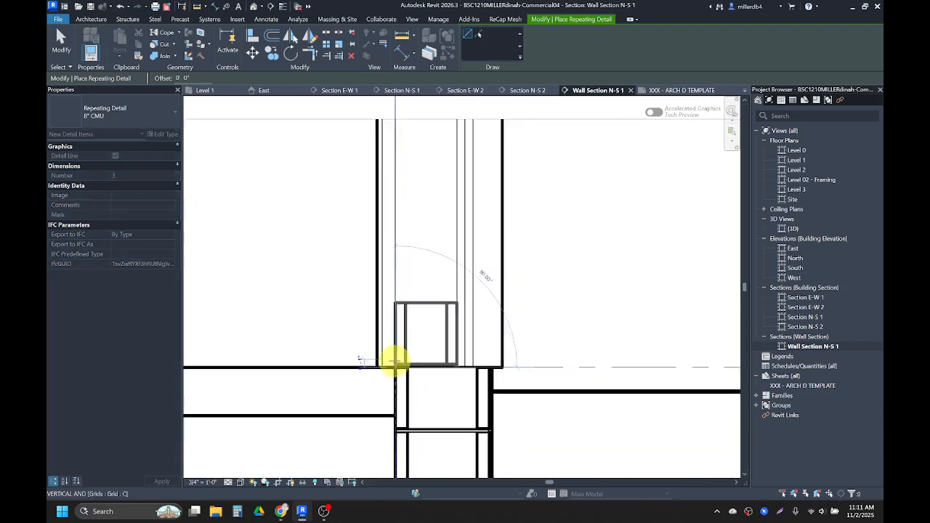
pyautogui.scroll(-1, 396, 314)
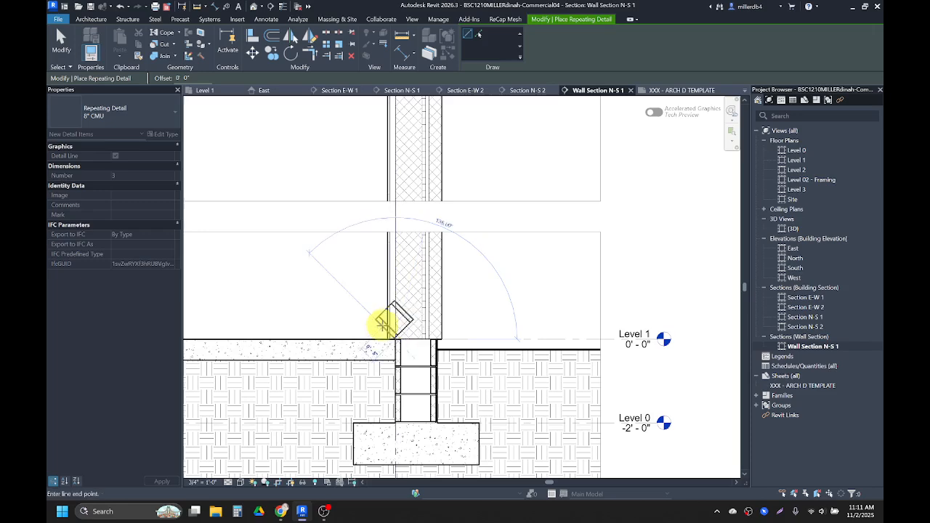
pyautogui.press('Escape')
# Set the spacing of the 8" CMU repeating detail type to 0' 8"
pyautogui.click(167, 134)
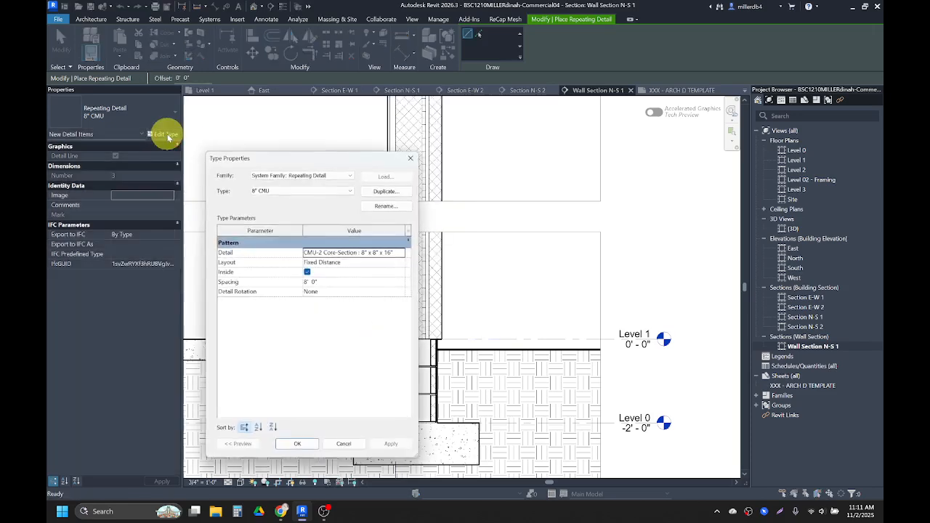
pyautogui.click(320, 283)
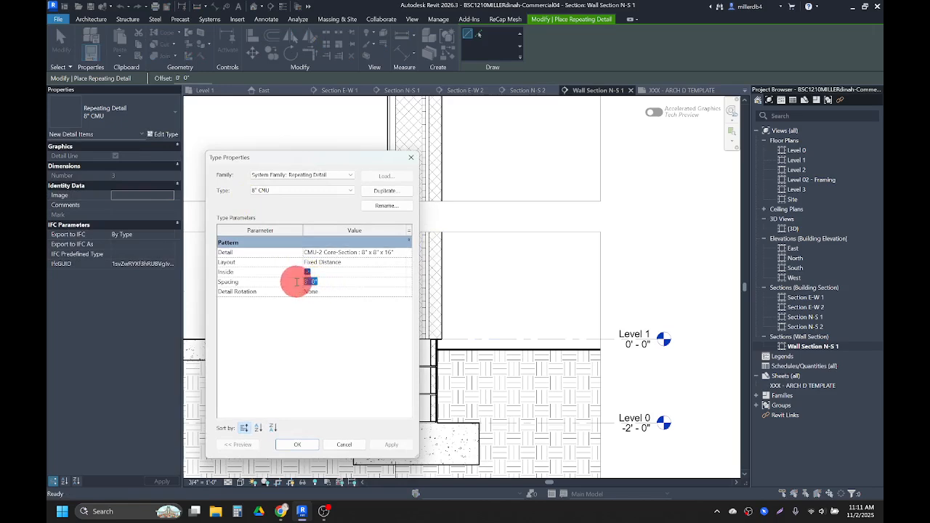
pyautogui.write('8')
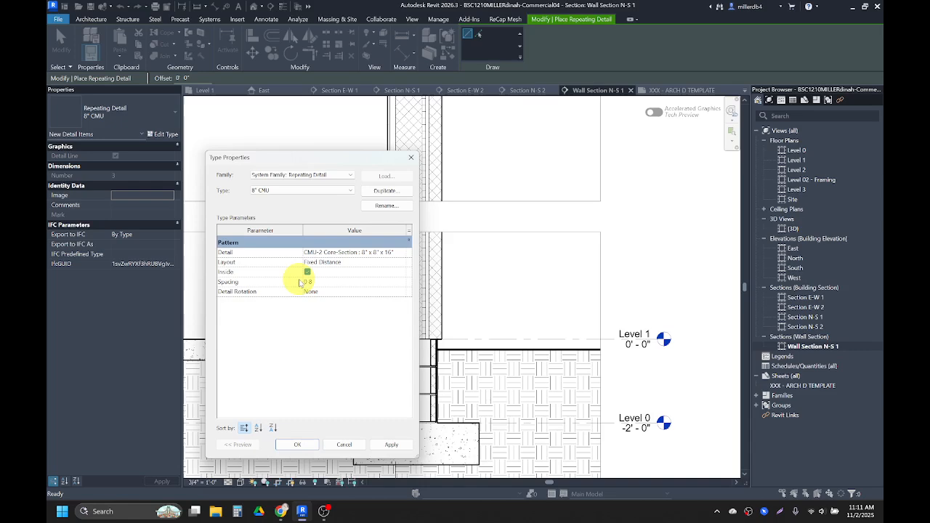
pyautogui.click(297, 444)
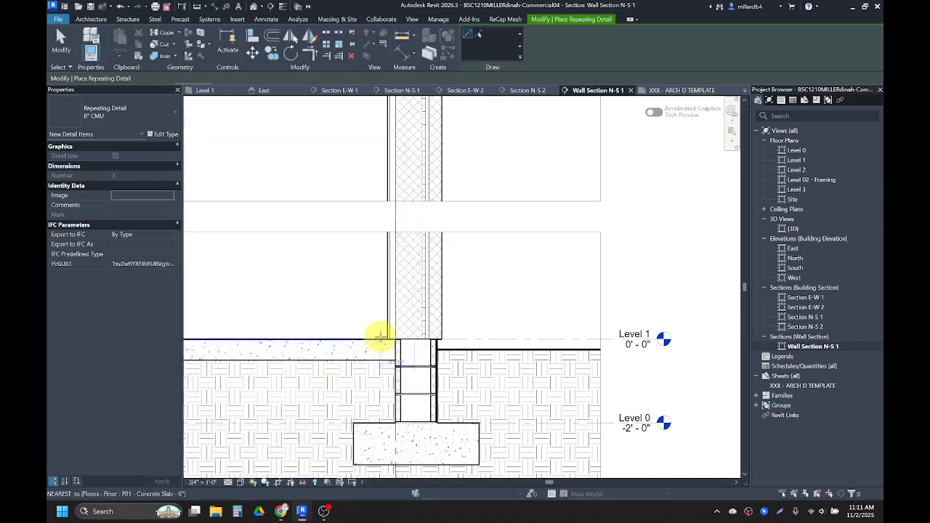
# Draw an 8" CMU repeating detail about 18'-0" long up the wall core from Level 1 to the window sill above Level 2
pyautogui.click(396, 338)
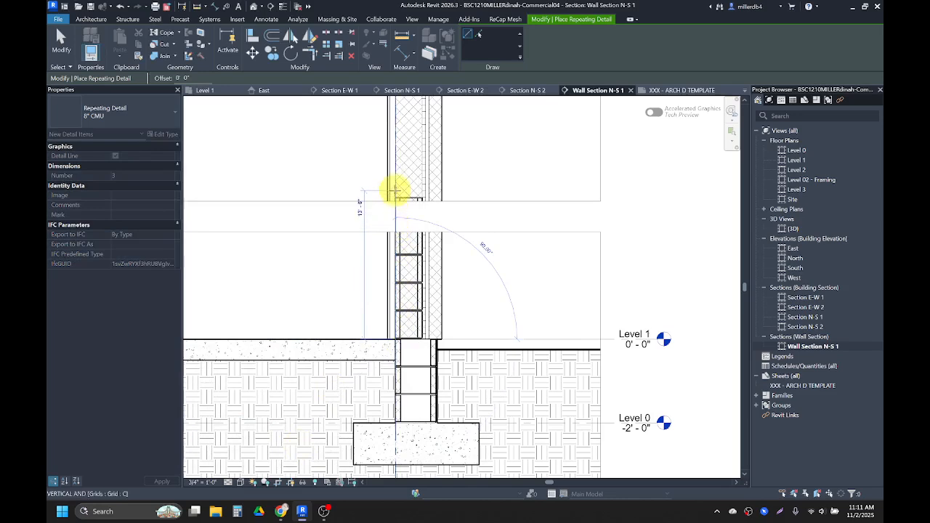
pyautogui.moveTo(401, 150); pyautogui.dragTo(380, 285, button='middle')
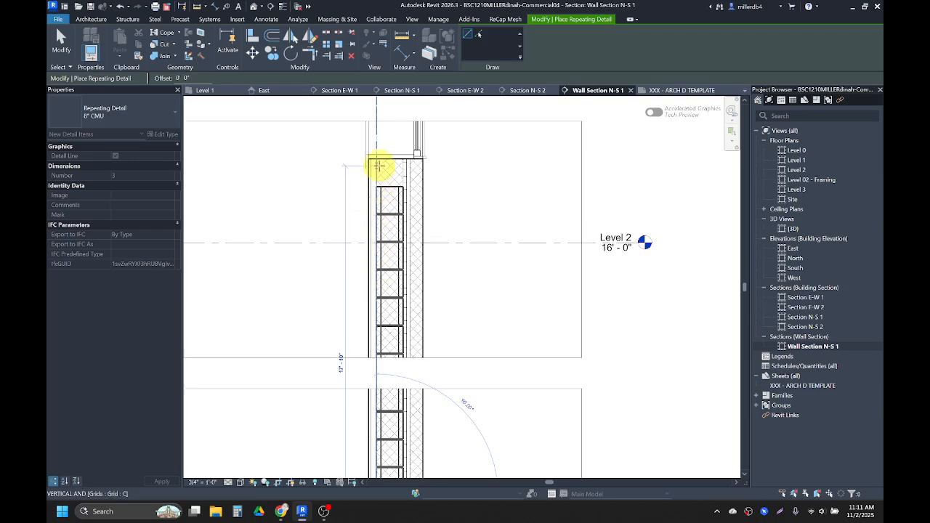
pyautogui.click(376, 158)
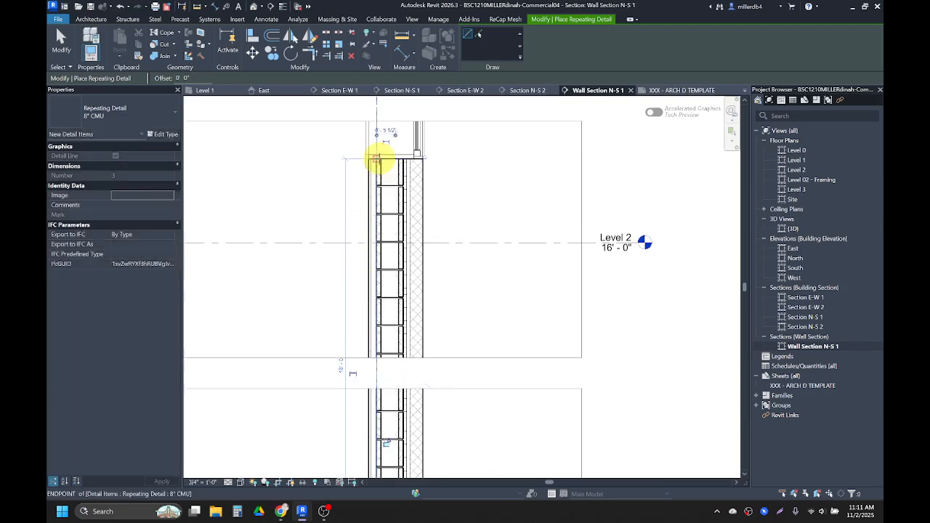
# Draw a second 8" CMU run about 6'-7" long from roughly one block above the window head to the wall top at Level 4
pyautogui.scroll(-3, 376, 160)
pyautogui.moveTo(377, 170); pyautogui.dragTo(380, 408, button='middle')
pyautogui.scroll(3, 370, 307)
pyautogui.click(370, 308)
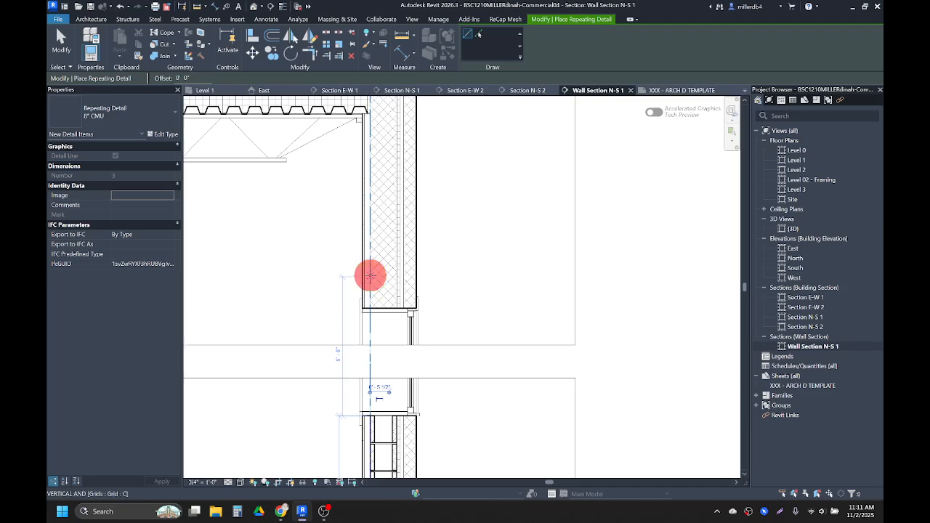
pyautogui.click(371, 275)
pyautogui.moveTo(365, 194); pyautogui.dragTo(370, 364, button='middle')
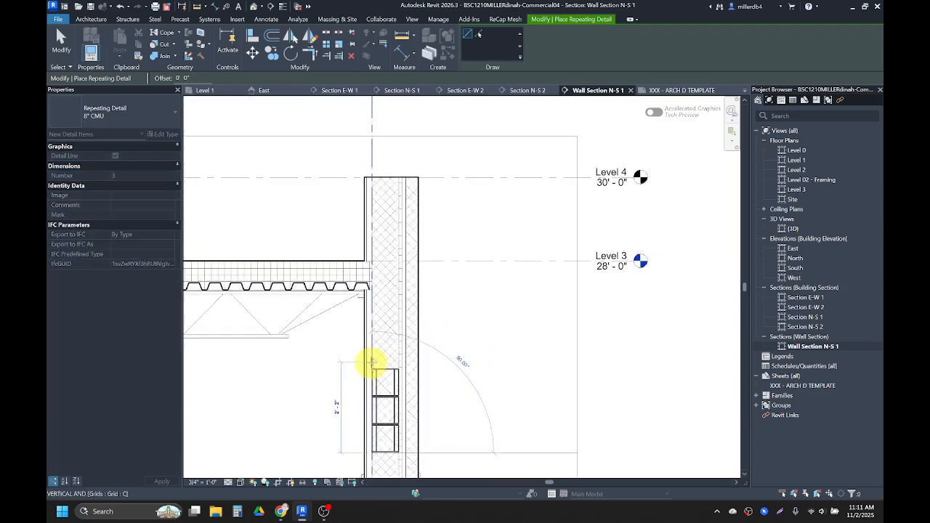
pyautogui.click(372, 174)
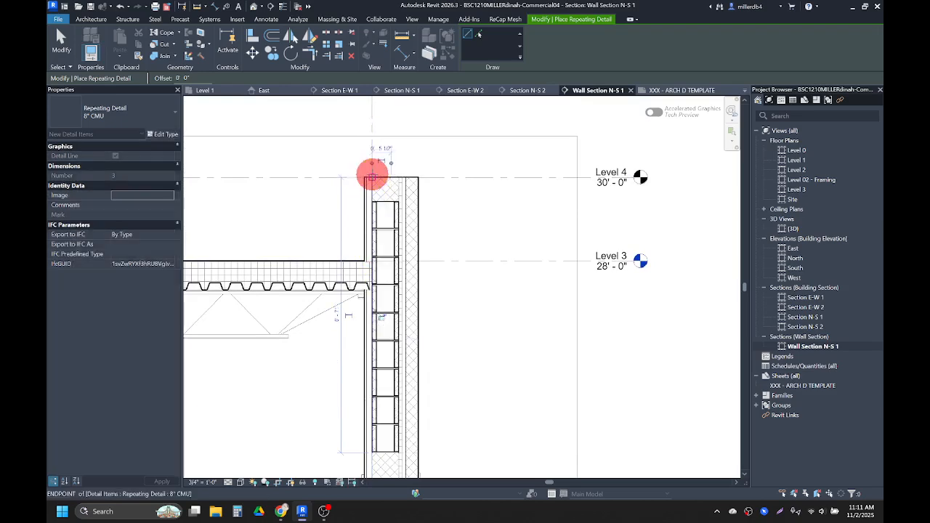
pyautogui.scroll(-1, 417, 343)
pyautogui.moveTo(412, 360); pyautogui.dragTo(388, 207, button='middle')
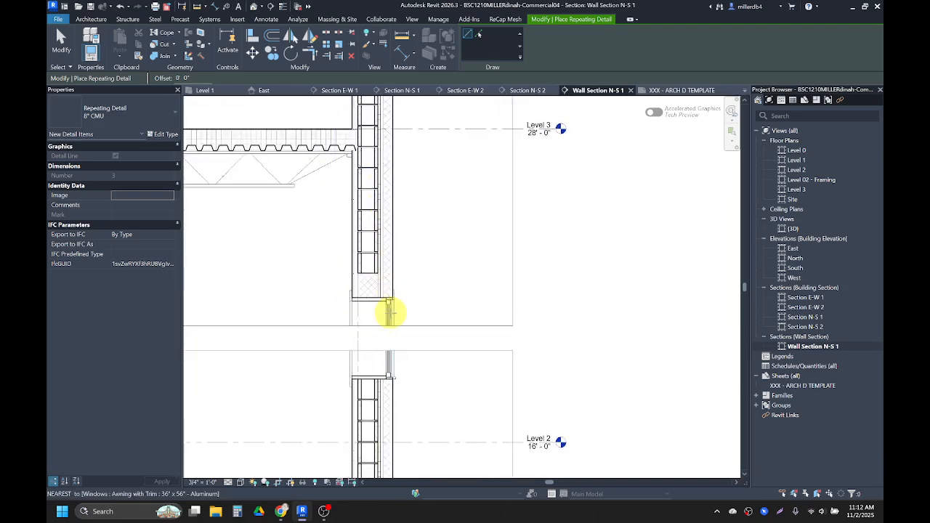
pyautogui.press('Escape')
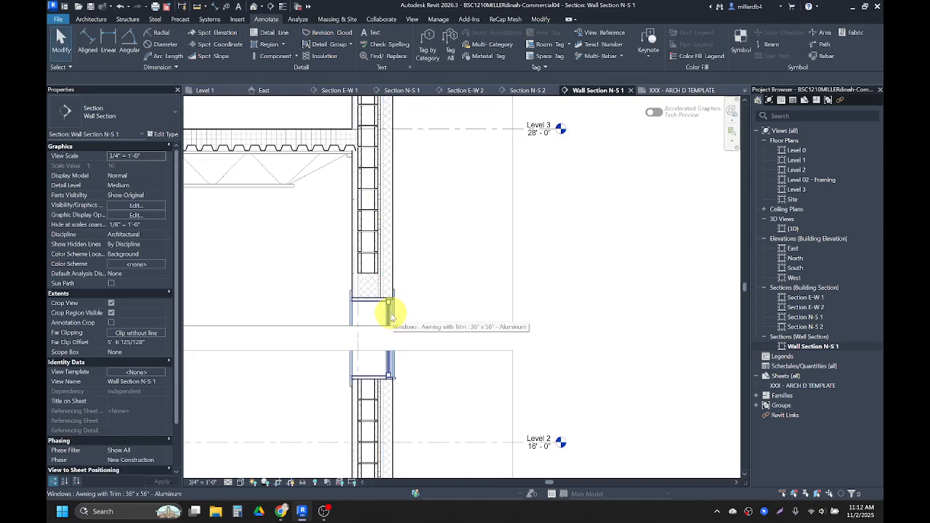
# Load the Bond Beams-Single-Section family from the Concrete Unit Masonry detail items
pyautogui.press('l')
pyautogui.press('f')
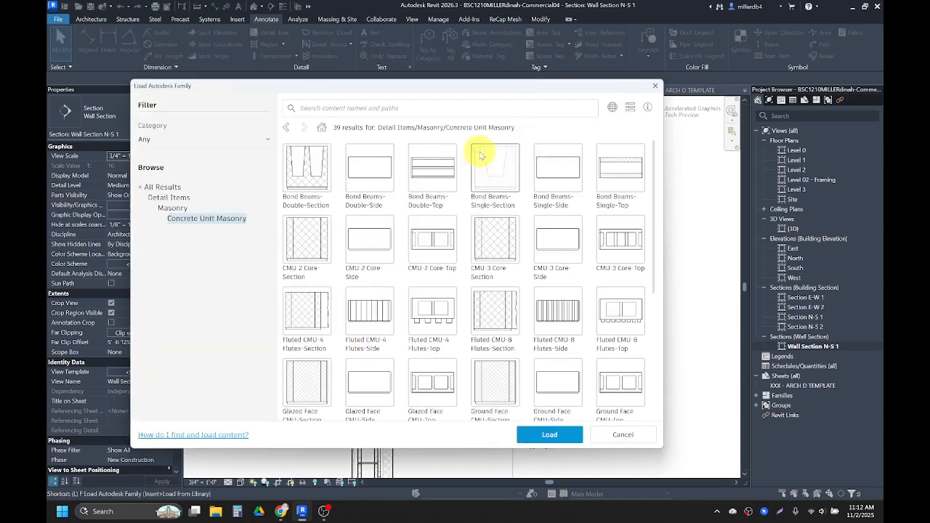
pyautogui.click(480, 155)
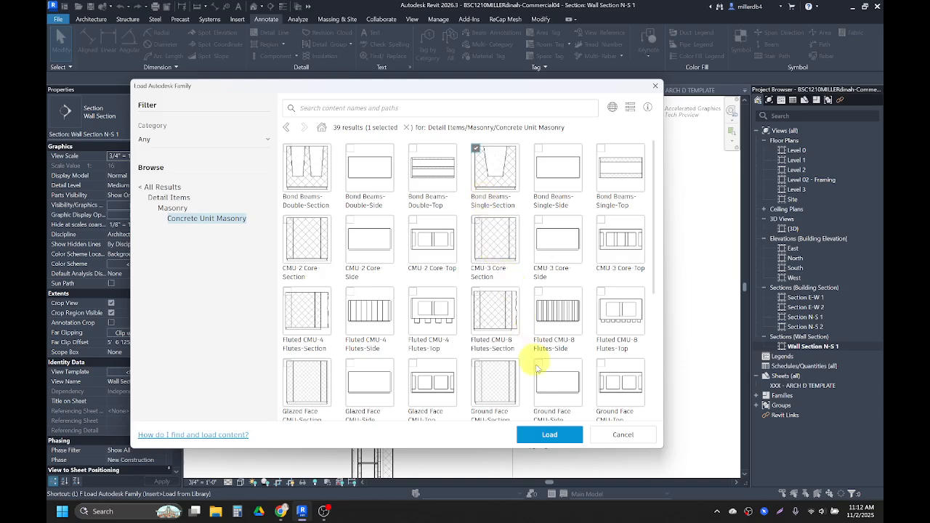
pyautogui.click(550, 436)
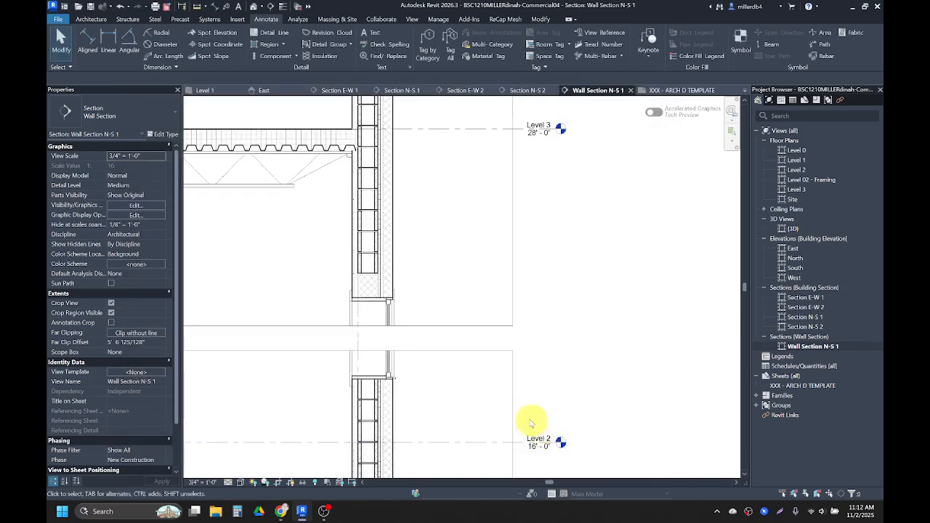
# Place an 8" x 8" x 16" Bond Beams-Single-Section component in the wall core directly above the window head
pyautogui.click(297, 57)
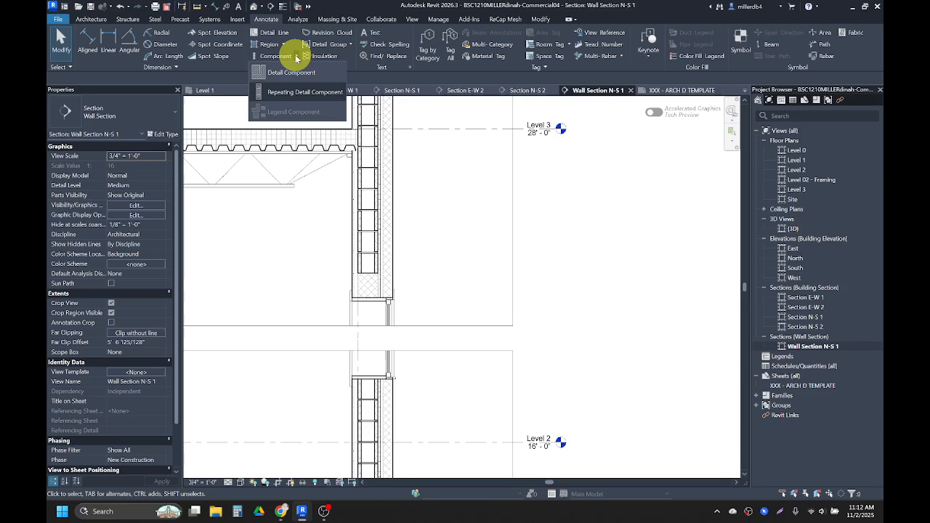
pyautogui.click(295, 72)
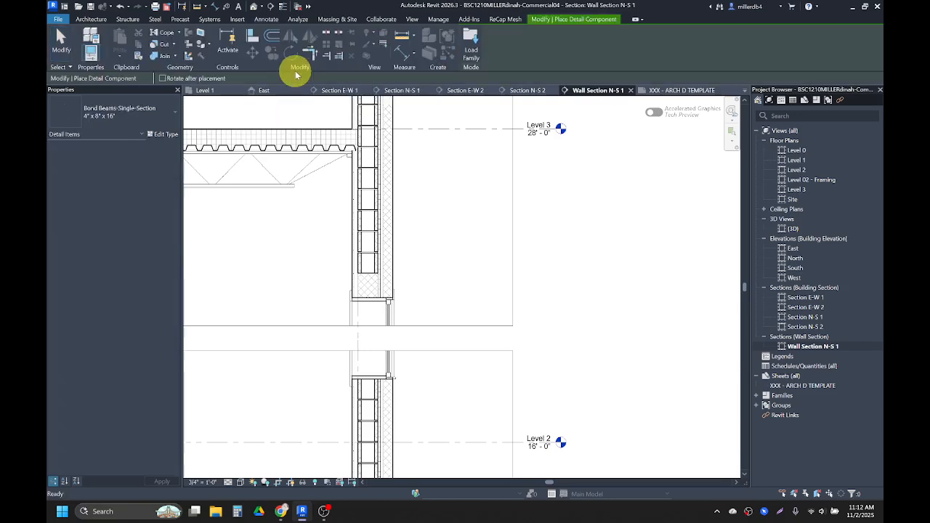
pyautogui.scroll(4, 364, 281)
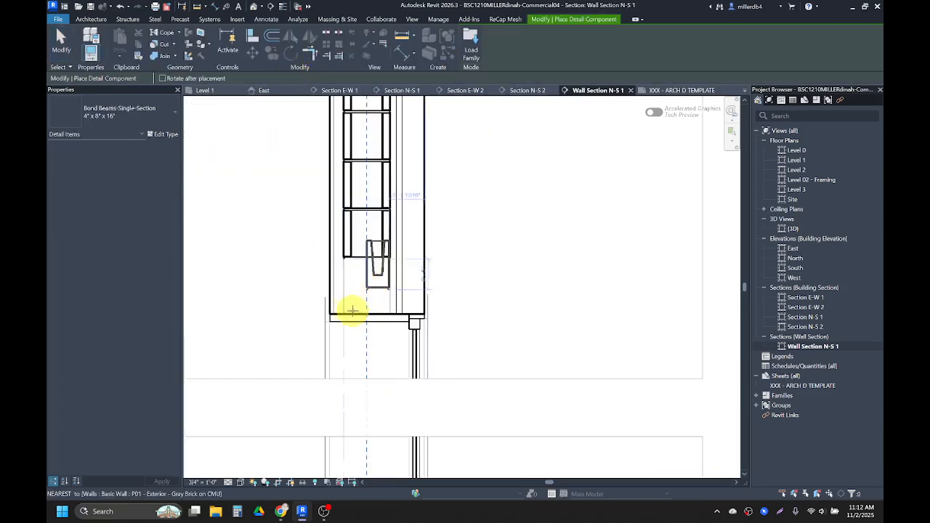
pyautogui.click(148, 115)
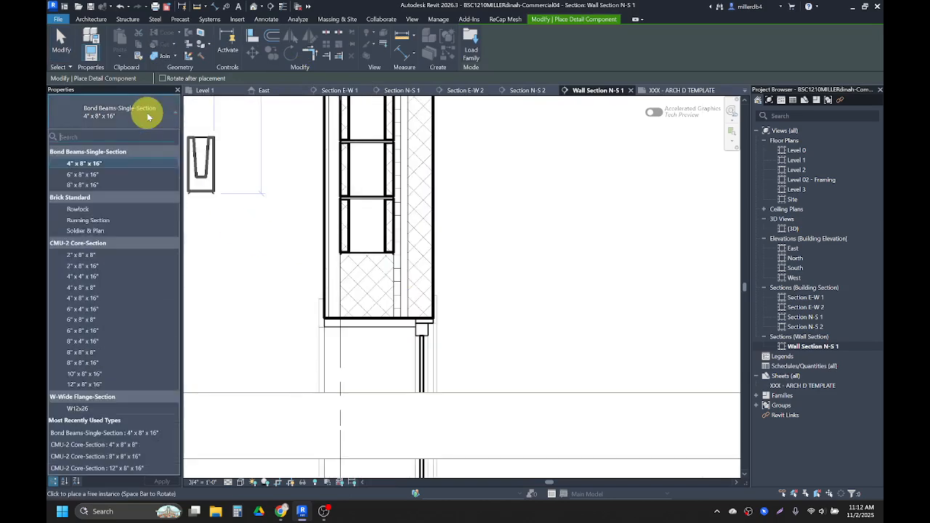
pyautogui.click(97, 188)
pyautogui.click(335, 313)
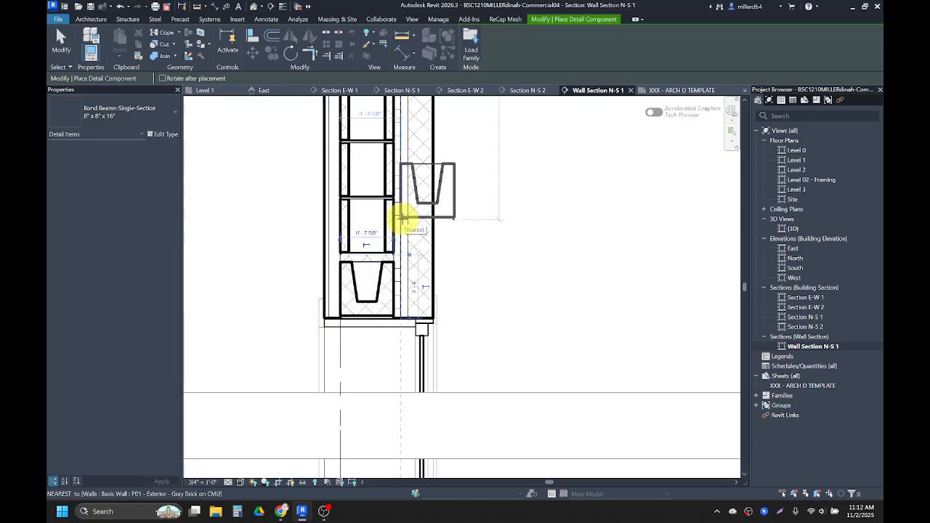
pyautogui.press('Escape')
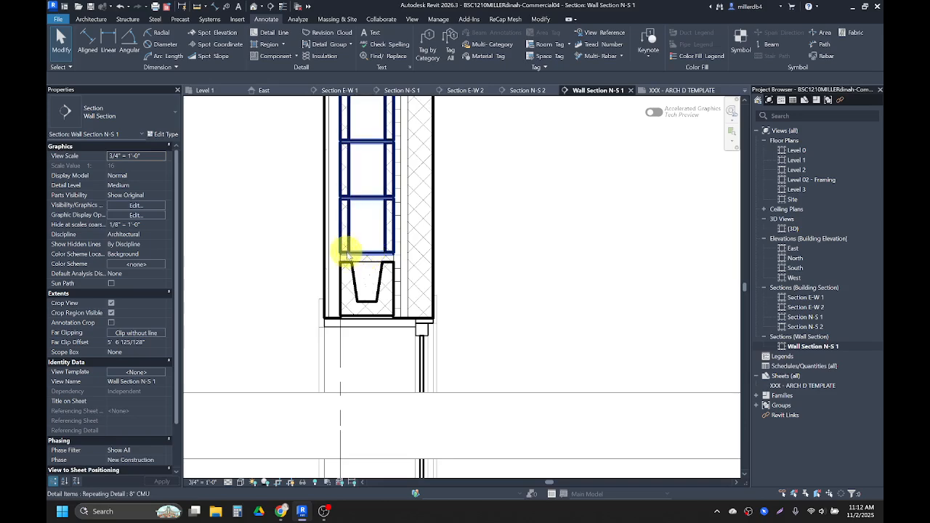
# Extend the lower end of the upper 8" CMU run down to the top of the bond beam, making it 6'-8" long
pyautogui.click(346, 255)
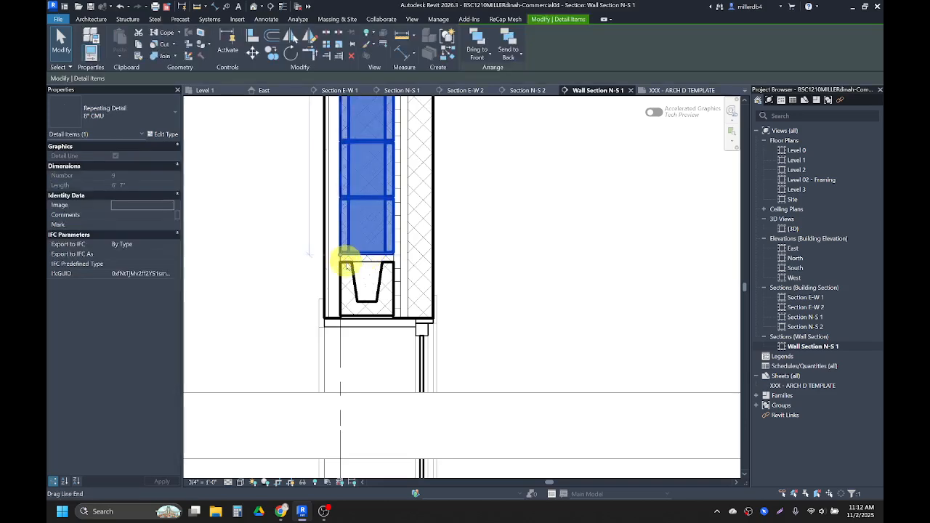
pyautogui.scroll(4, 343, 248)
pyautogui.moveTo(345, 250); pyautogui.dragTo(342, 260)
pyautogui.scroll(-4, 342, 266)
# Align the upper end of the upper 8" CMU run with the top of the wall at Level 4
pyautogui.moveTo(346, 263); pyautogui.dragTo(373, 415, button='middle')
pyautogui.scroll(2, 365, 149)
pyautogui.scroll(2, 366, 150)
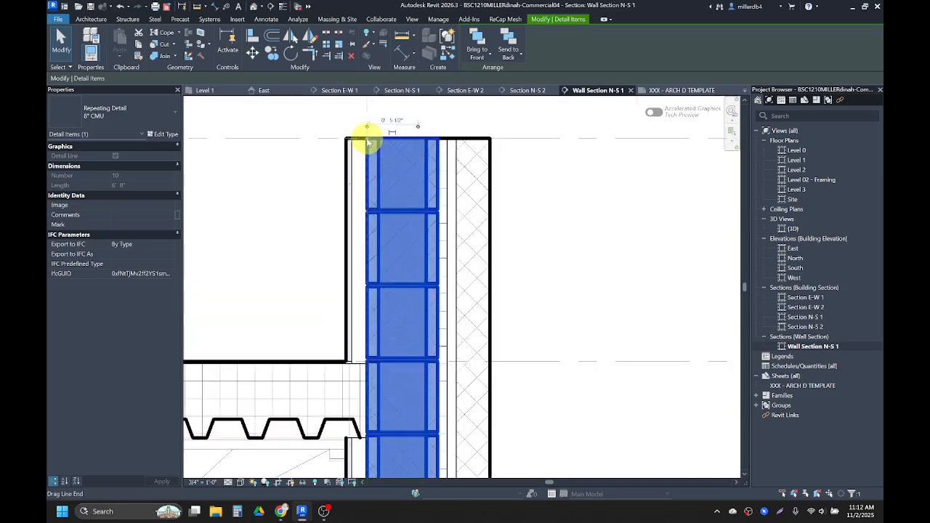
pyautogui.scroll(-1, 367, 143)
pyautogui.press('d')
pyautogui.press('l')
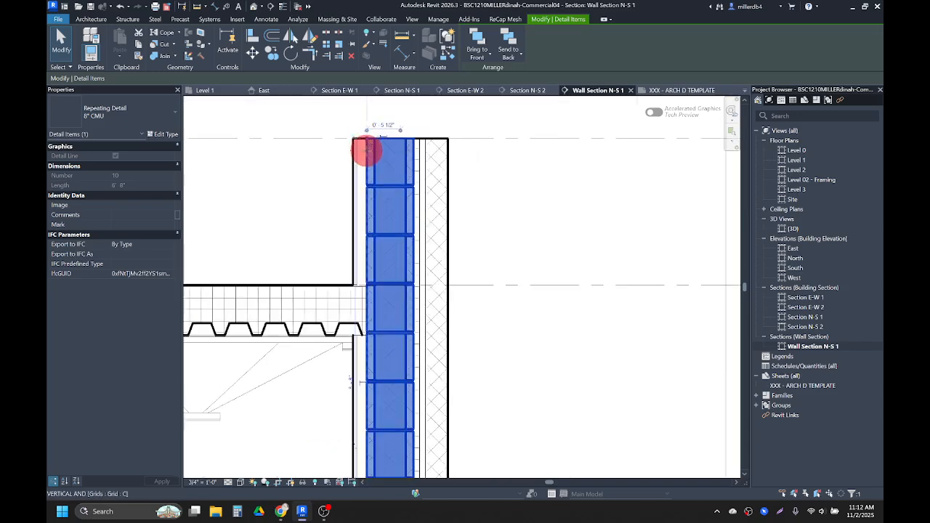
pyautogui.moveTo(367, 188); pyautogui.dragTo(367, 138)
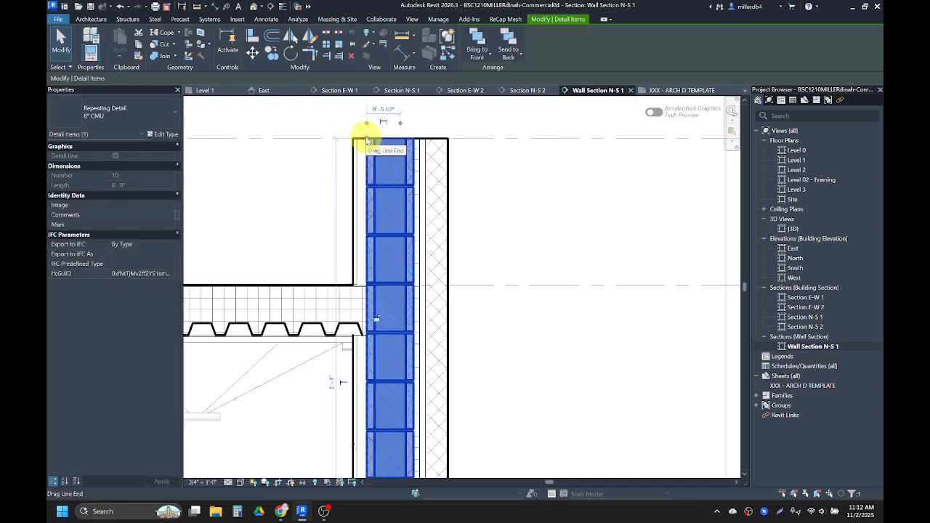
pyautogui.scroll(-1, 367, 142)
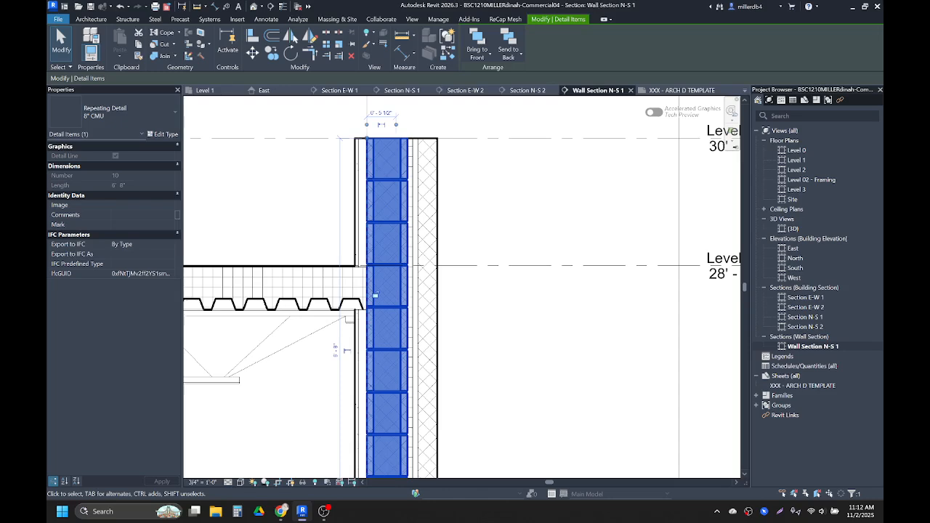
# Load the Split Face CMU-Section family from the Concrete Unit Masonry detail items
pyautogui.scroll(-8, 375, 295)
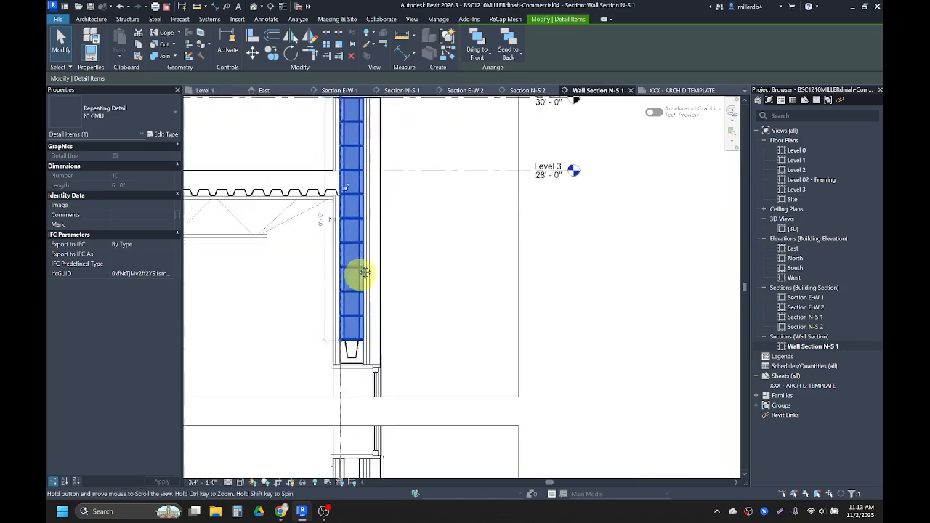
pyautogui.scroll(5, 392, 375)
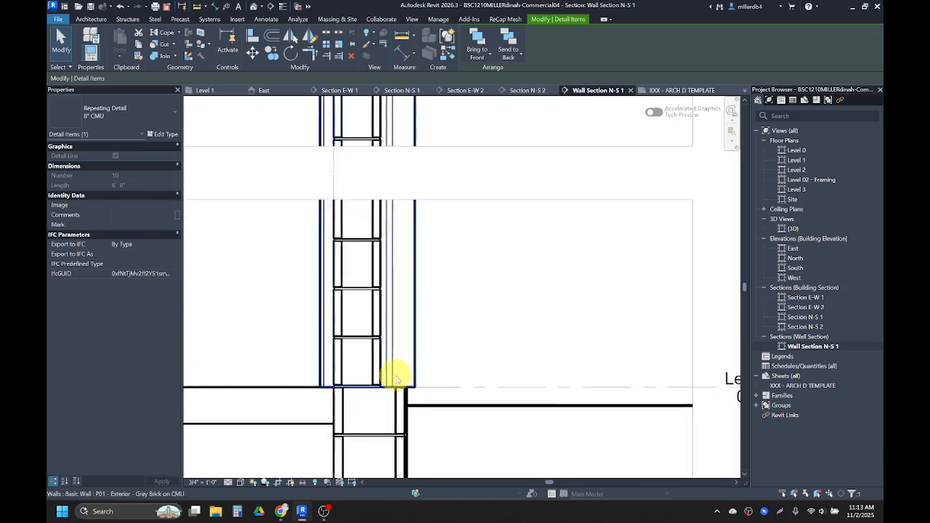
pyautogui.press('Escape')
pyautogui.scroll(-1, 402, 381)
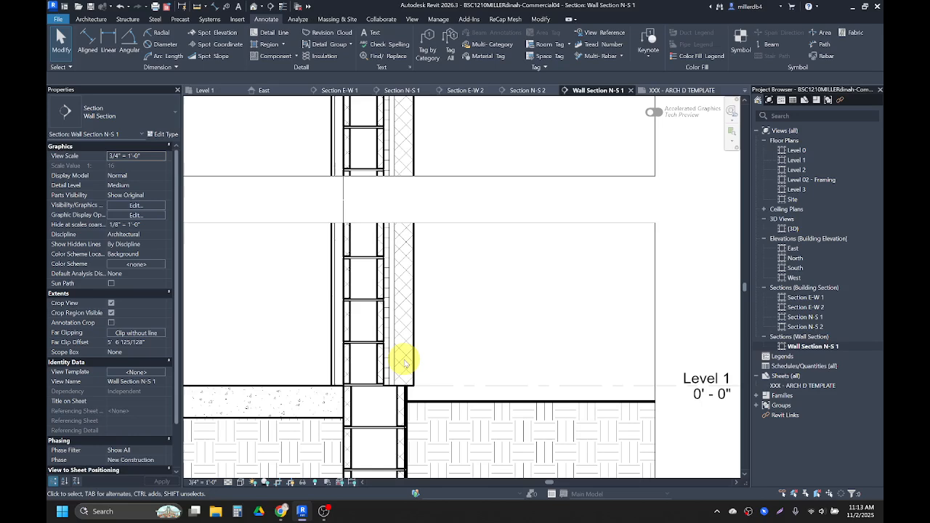
pyautogui.press('l')
pyautogui.press('f')
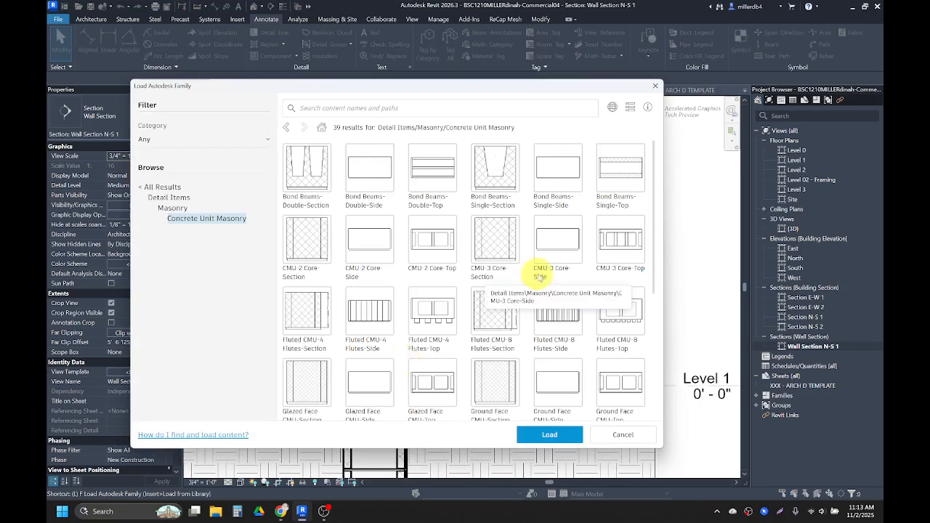
pyautogui.scroll(-5, 484, 240)
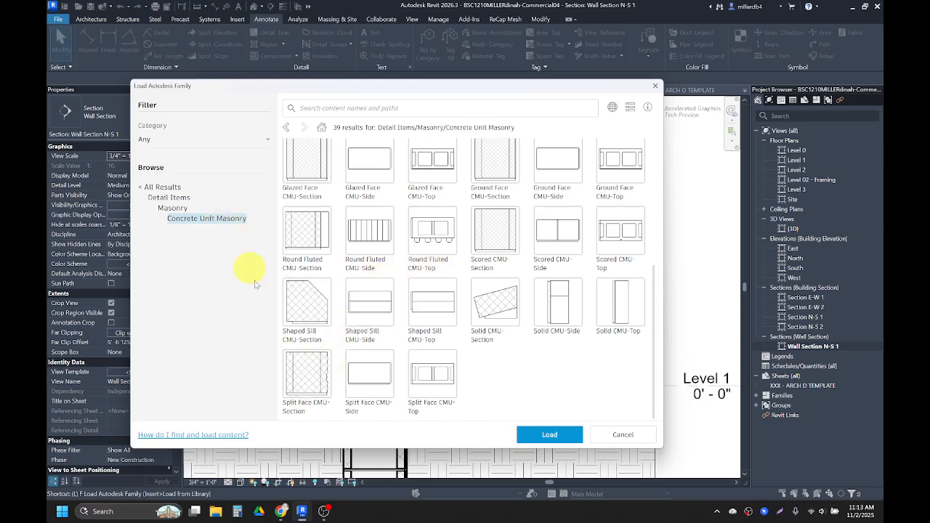
pyautogui.click(303, 369)
pyautogui.click(548, 435)
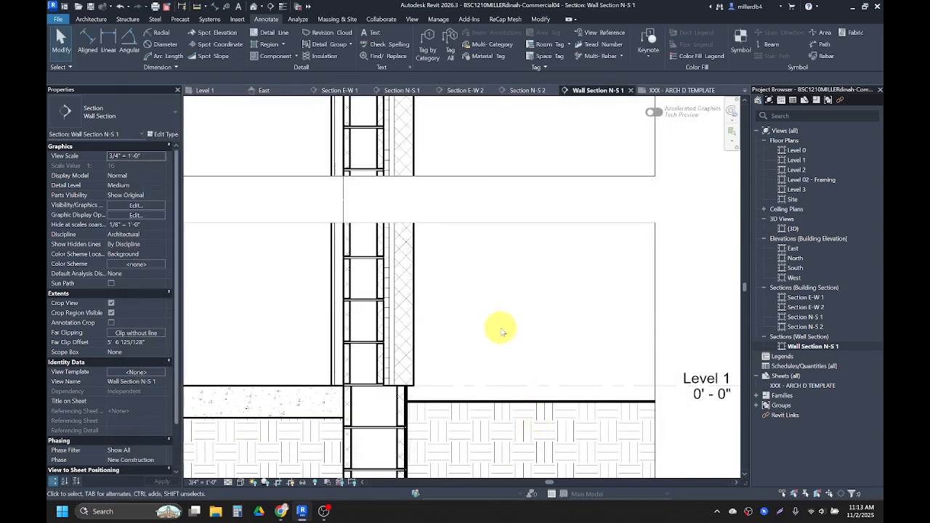
# Start a repeating detail component and duplicate its 8" CMU type as 4" SPLIT FACE CMU
pyautogui.click(296, 58)
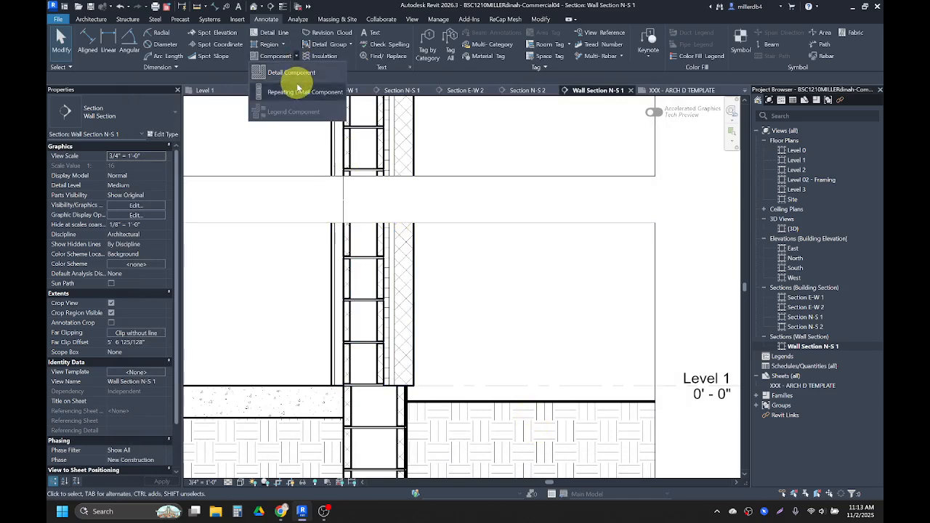
pyautogui.click(297, 91)
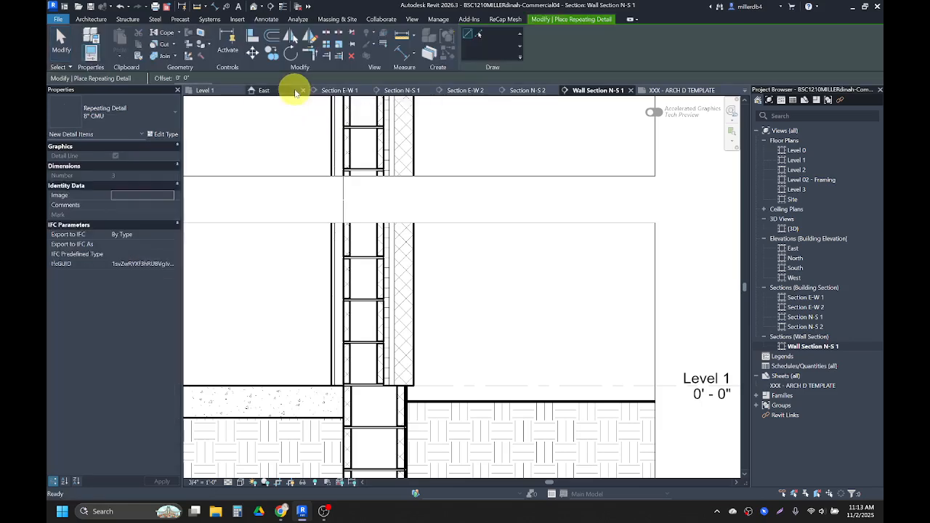
pyautogui.click(166, 135)
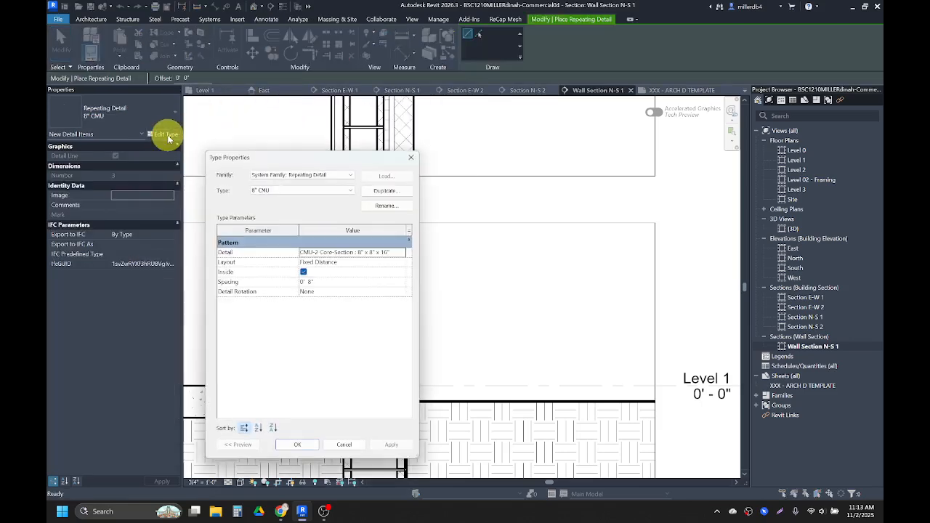
pyautogui.click(384, 191)
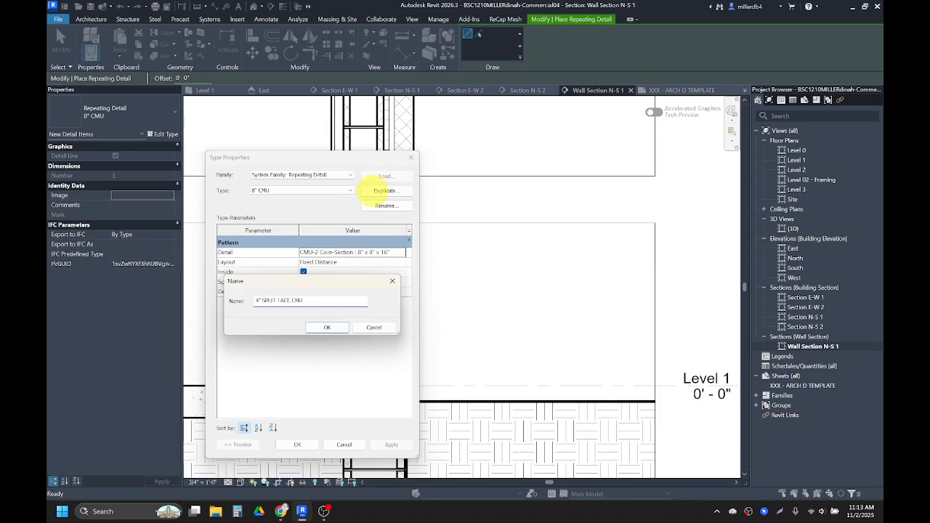
pyautogui.press('Return')
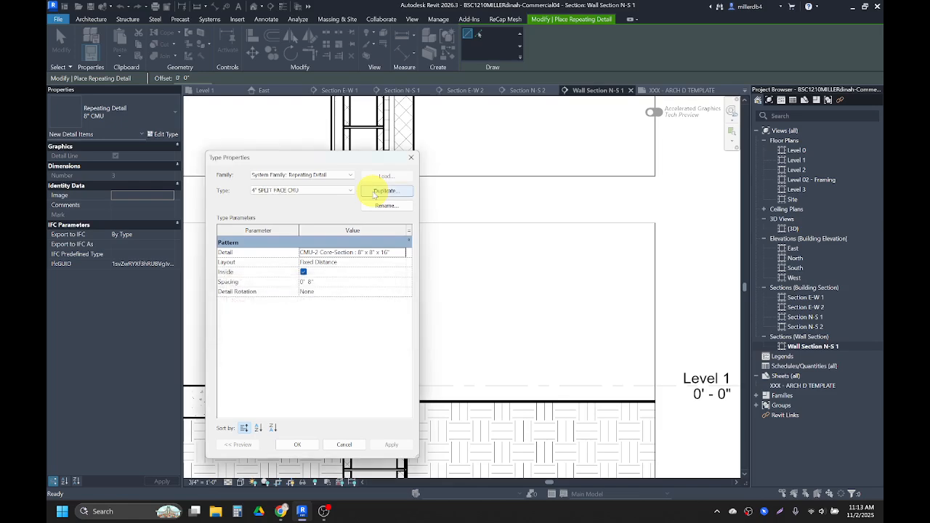
# Set the new repeating detail type's detail to Split Face CMU-Section : 4" x 8" x 16"
pyautogui.click(398, 252)
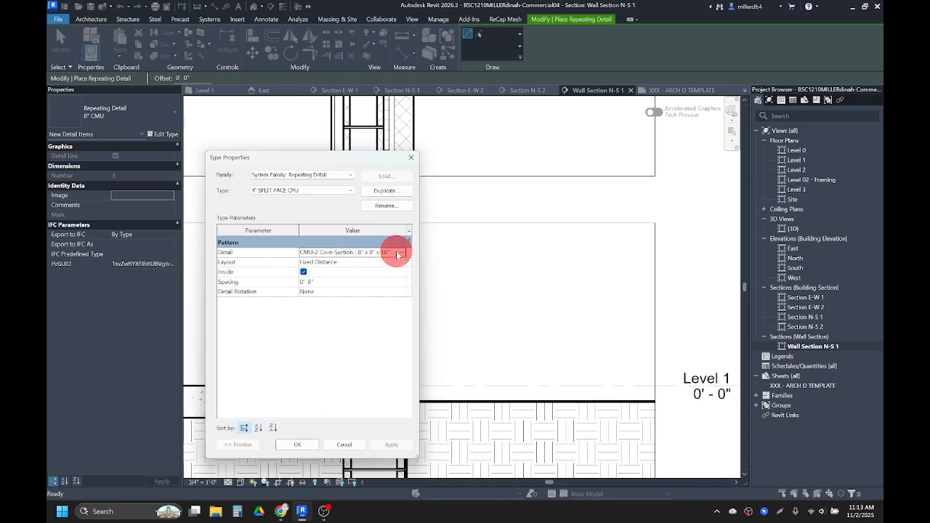
pyautogui.click(399, 255)
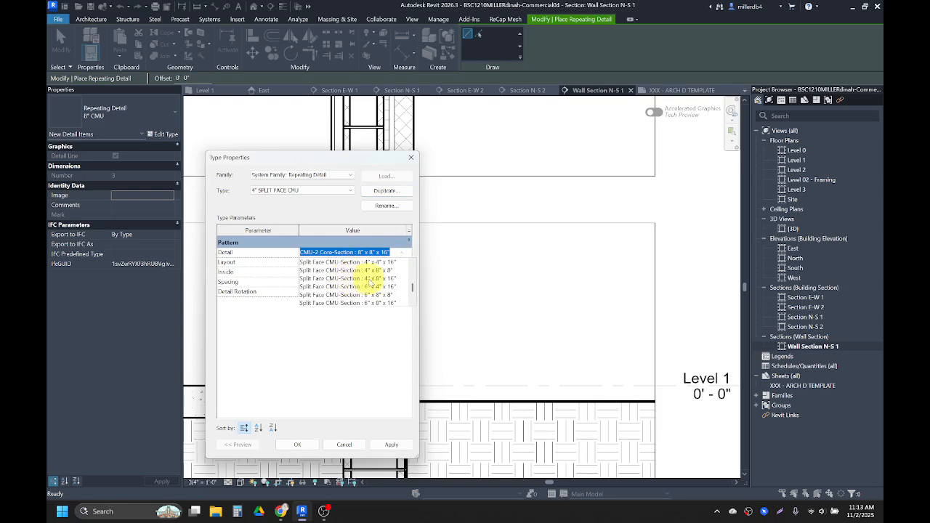
pyautogui.click(324, 278)
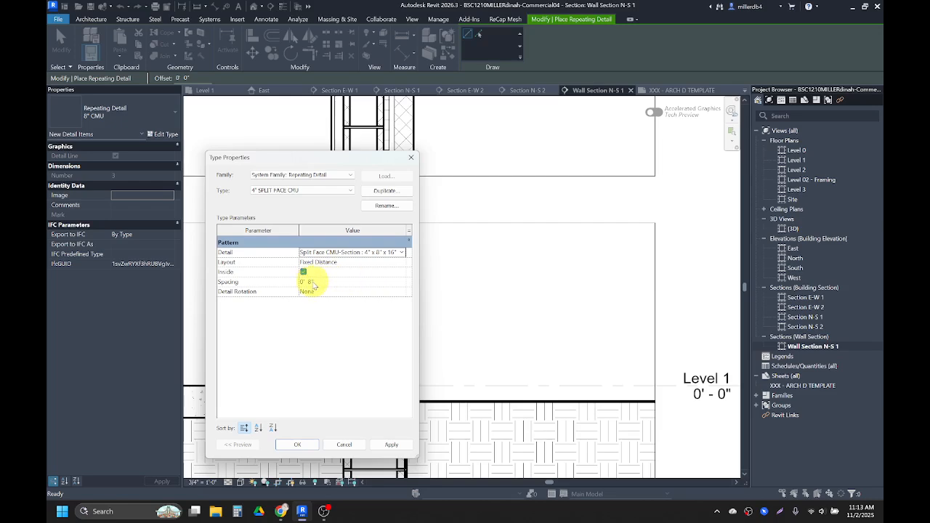
pyautogui.click(307, 444)
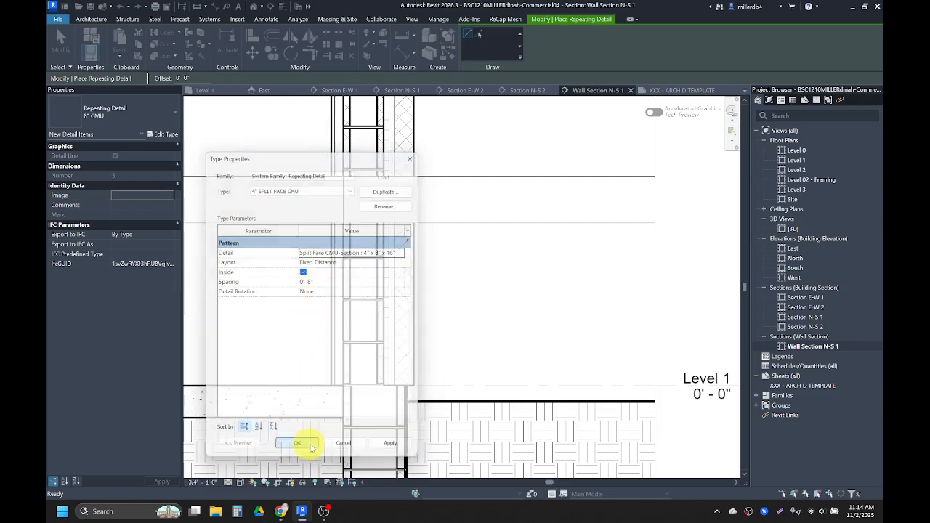
# Draw a 4" SPLIT FACE CMU run in the exterior veneer from the wall base at Level 1 up to the window sill
pyautogui.scroll(5, 365, 407)
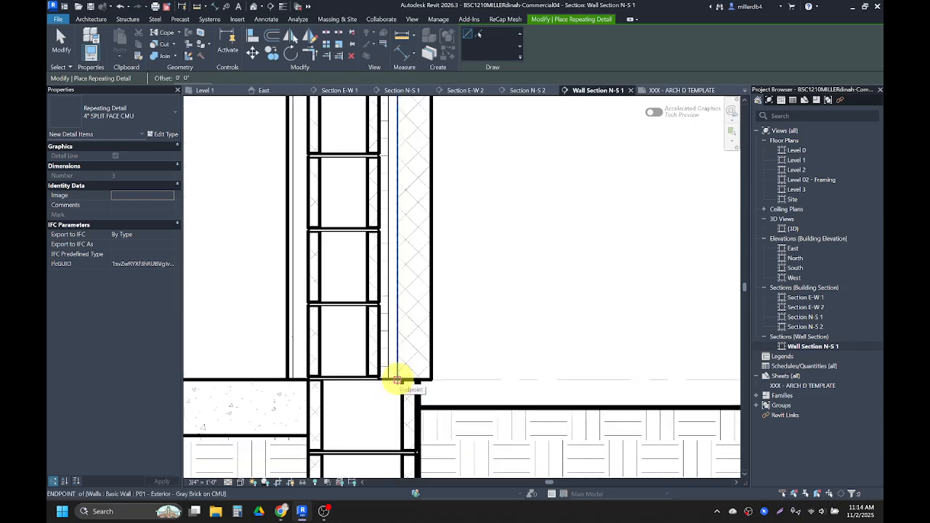
pyautogui.click(397, 380)
pyautogui.scroll(-4, 392, 367)
pyautogui.moveTo(399, 171); pyautogui.dragTo(391, 402, button='middle')
pyautogui.scroll(2, 392, 307)
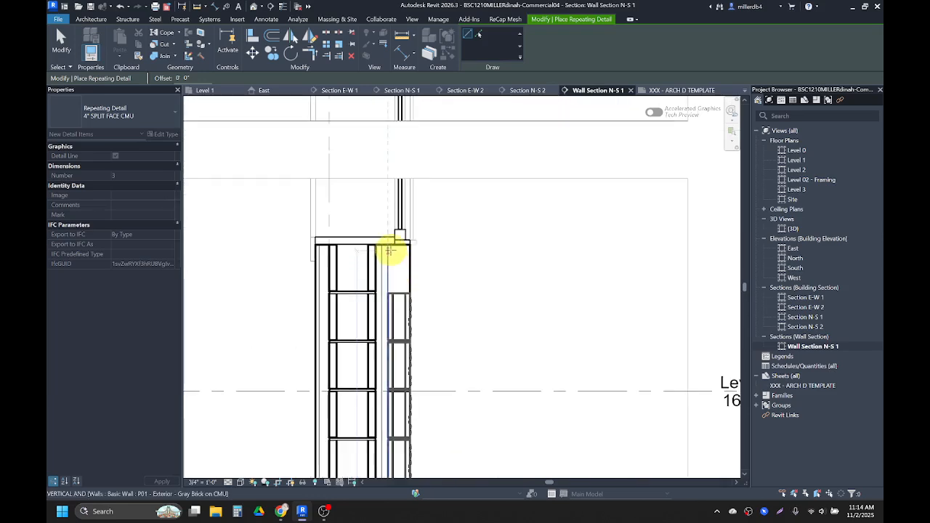
pyautogui.click(389, 245)
# Draw a second 4" SPLIT FACE CMU run in the exterior veneer from the upper window head up to the wall top at Level 4
pyautogui.scroll(-3, 387, 218)
pyautogui.moveTo(384, 214); pyautogui.dragTo(371, 439, button='middle')
pyautogui.scroll(2, 375, 413)
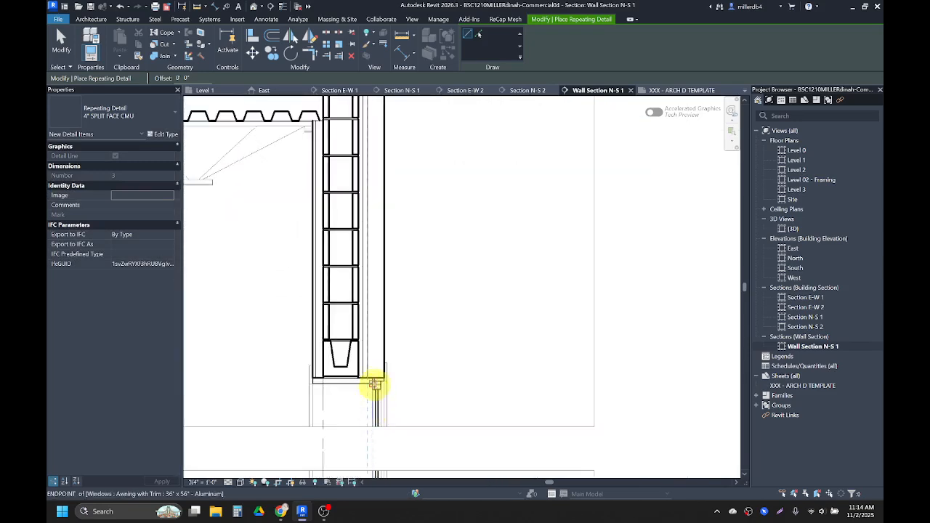
pyautogui.scroll(2, 369, 378)
pyautogui.click(364, 377)
pyautogui.scroll(-4, 368, 380)
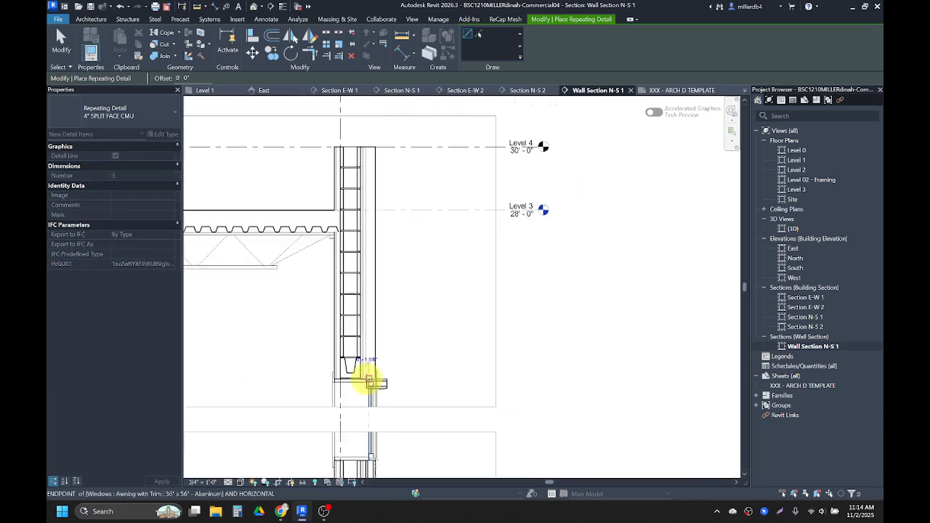
pyautogui.click(366, 152)
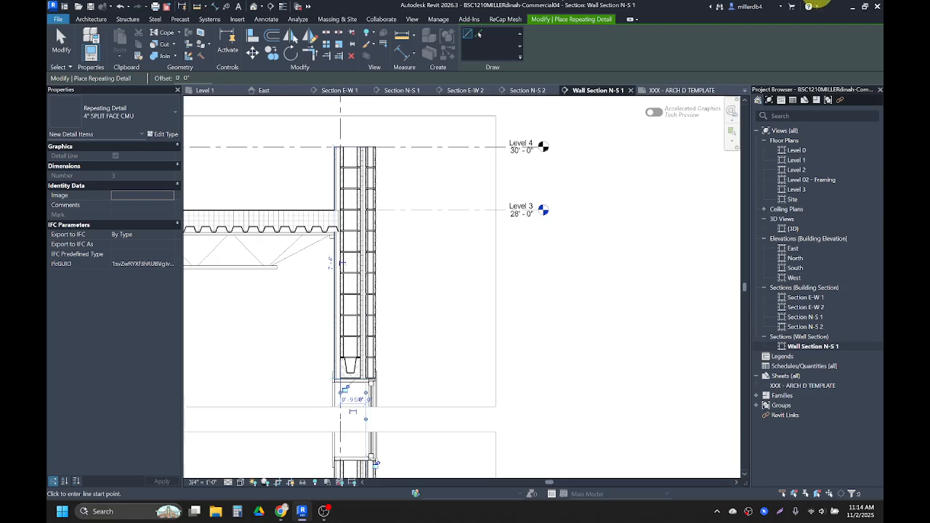
pyautogui.scroll(8, 359, 378)
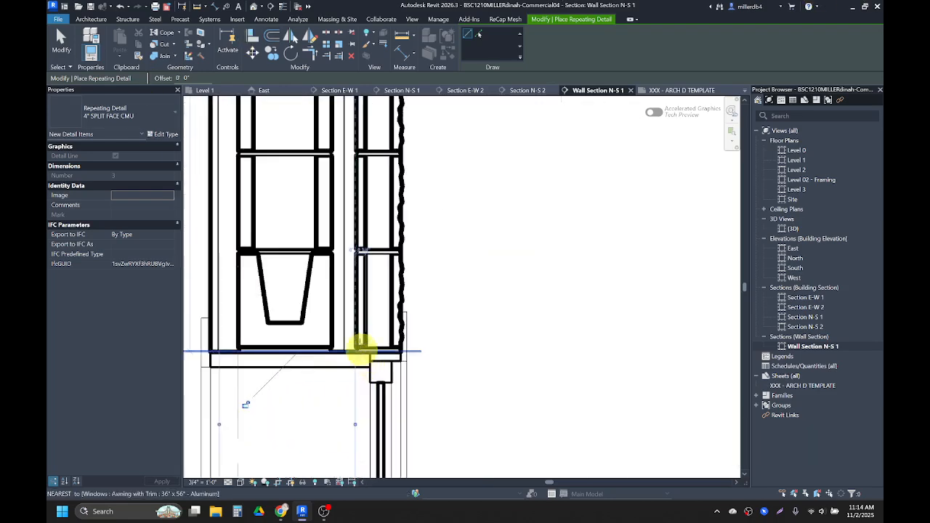
pyautogui.scroll(-1, 357, 335)
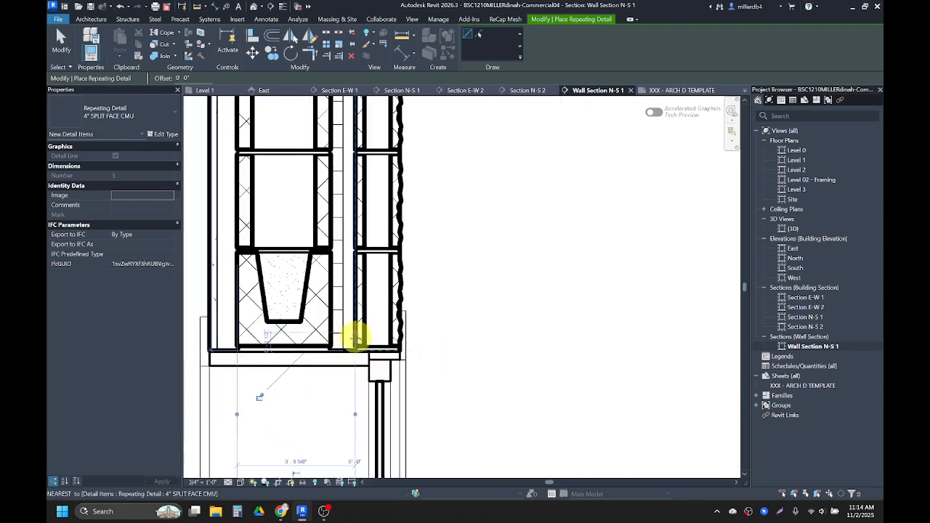
pyautogui.moveTo(339, 349); pyautogui.dragTo(363, 327, button='middle')
pyautogui.press('Escape')
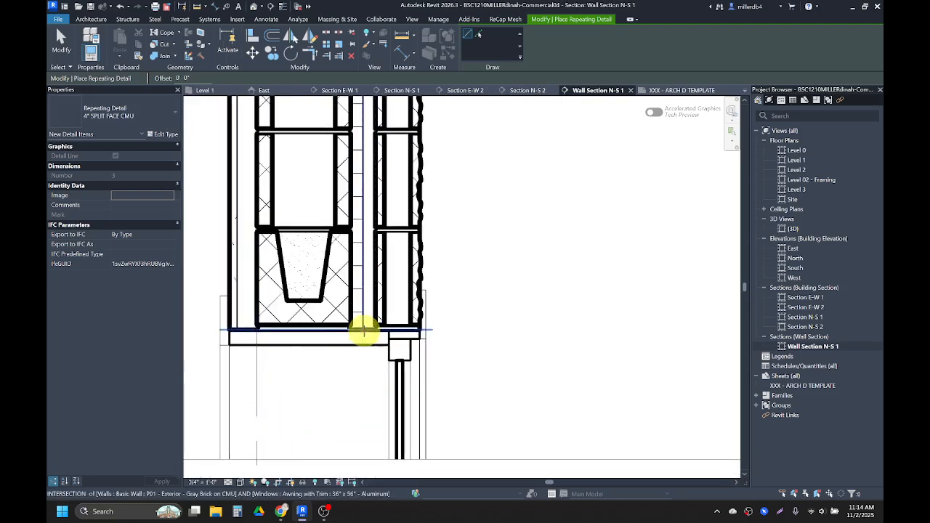
pyautogui.press('Escape')
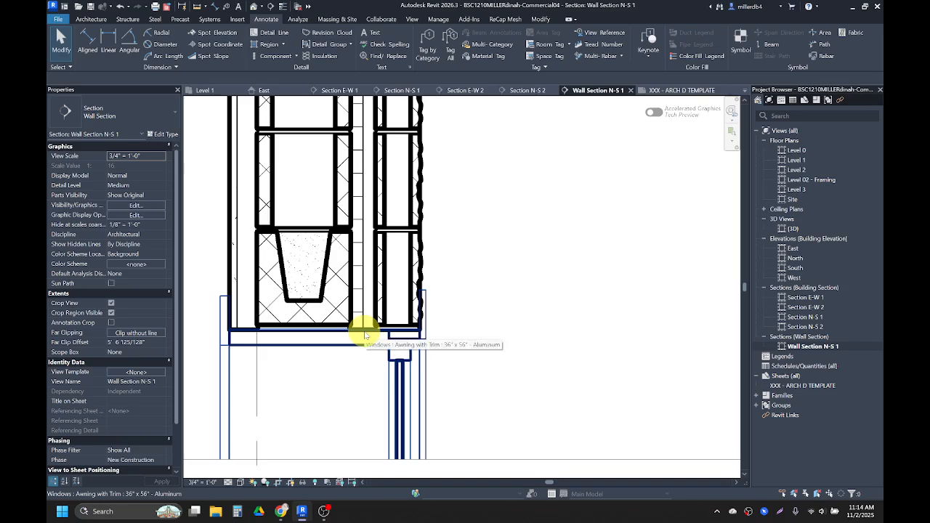
# Open the Autesk family library loader and browse to the Metals category of Detail Items
pyautogui.press('l')
pyautogui.press('f')
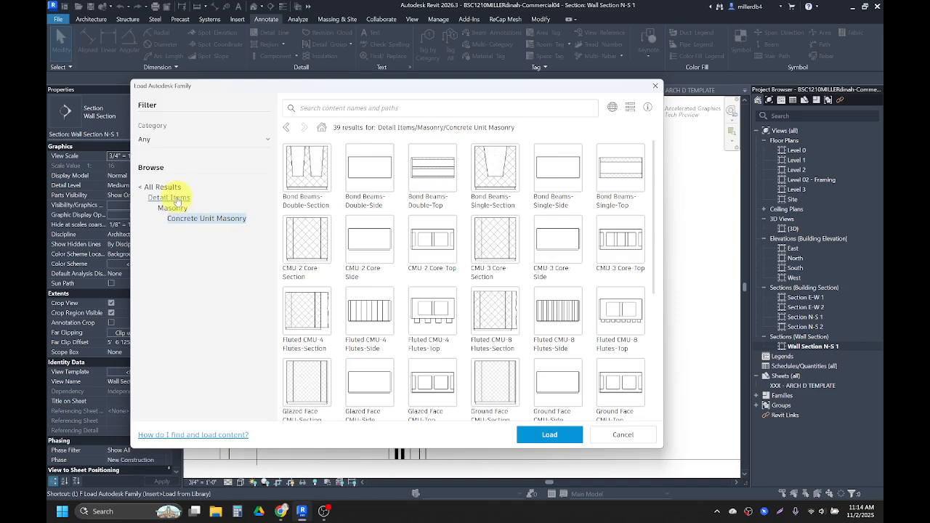
pyautogui.click(176, 199)
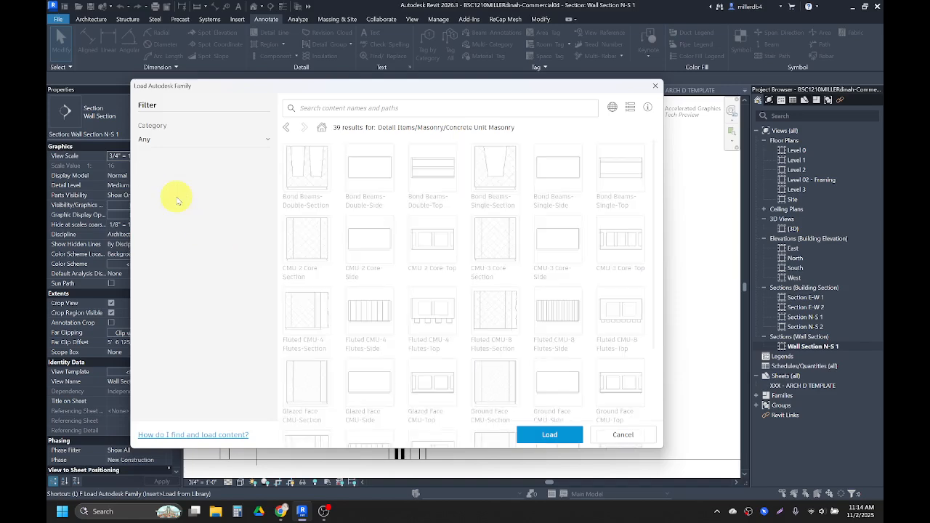
pyautogui.scroll(-6, 177, 201)
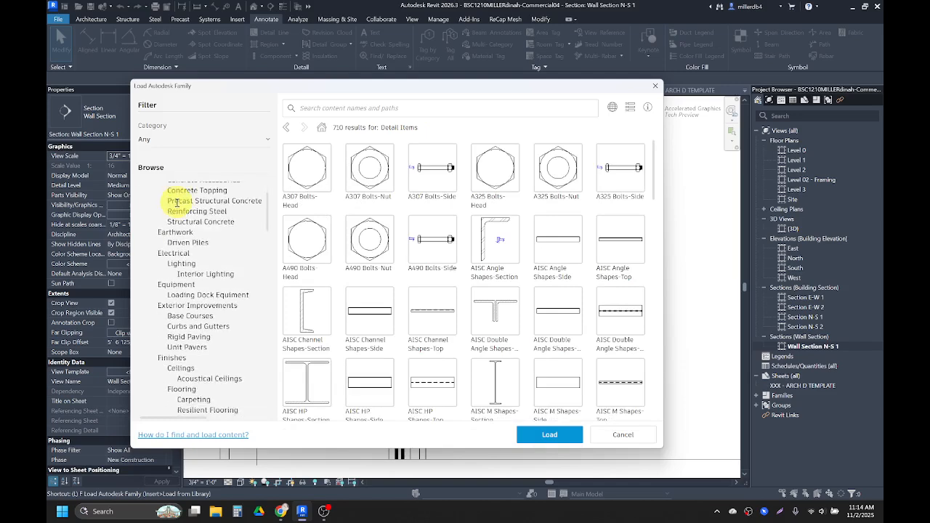
pyautogui.scroll(-8, 176, 207)
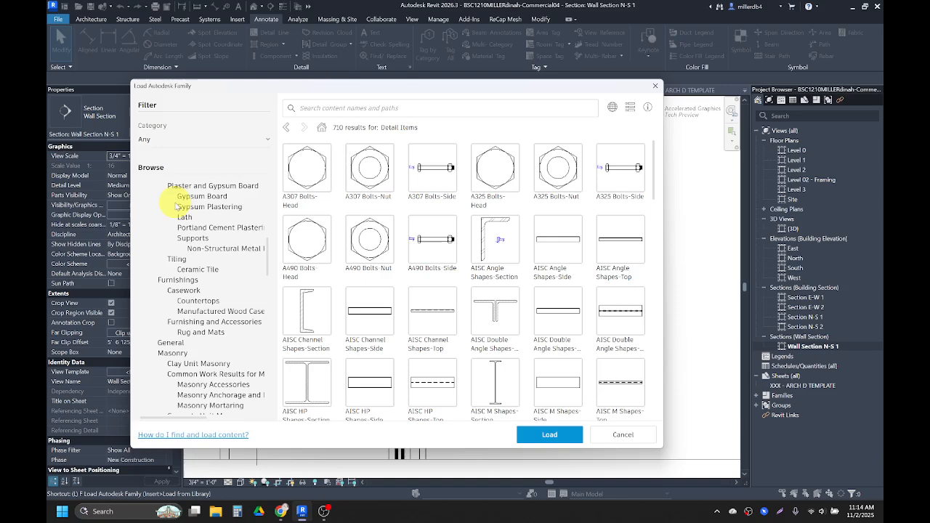
pyautogui.click(169, 293)
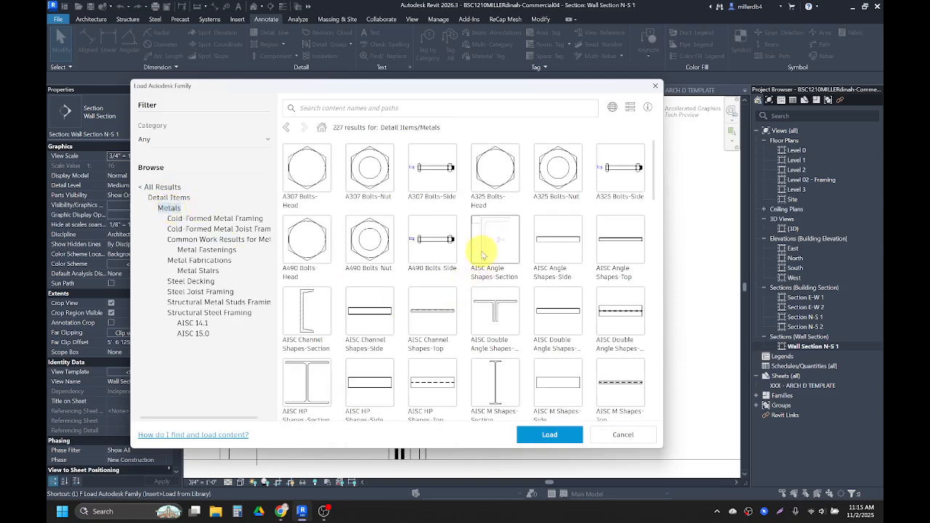
# Find the AISC Angle Shapes-Section family among the metal detail items and load it
pyautogui.scroll(-3, 489, 243)
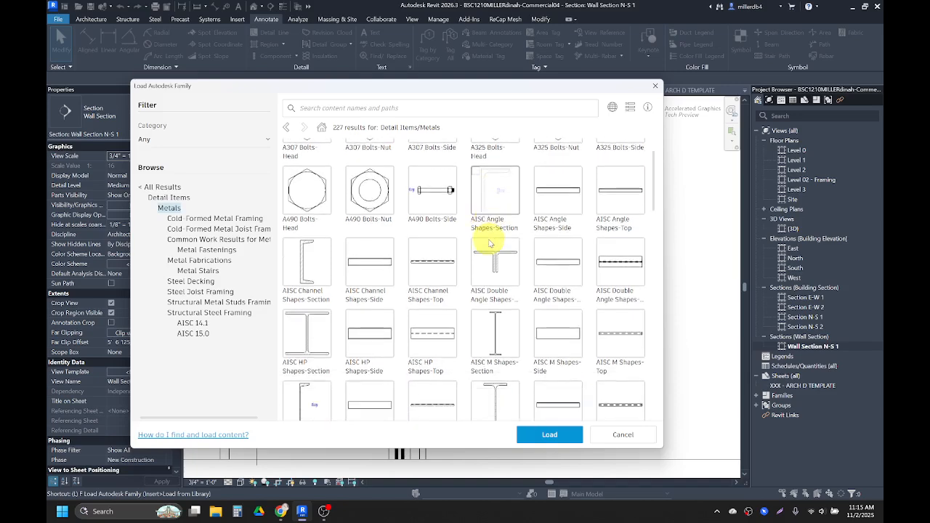
pyautogui.scroll(-10, 479, 211)
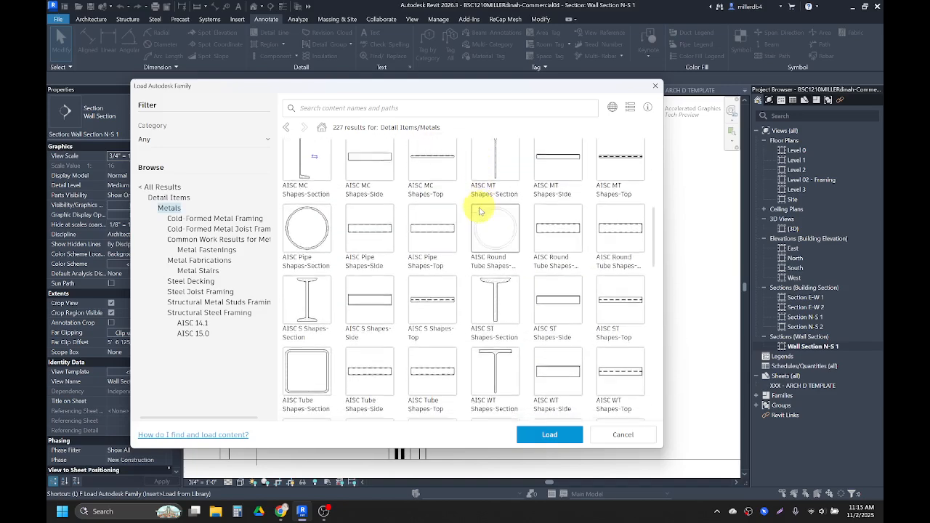
pyautogui.scroll(-10, 480, 211)
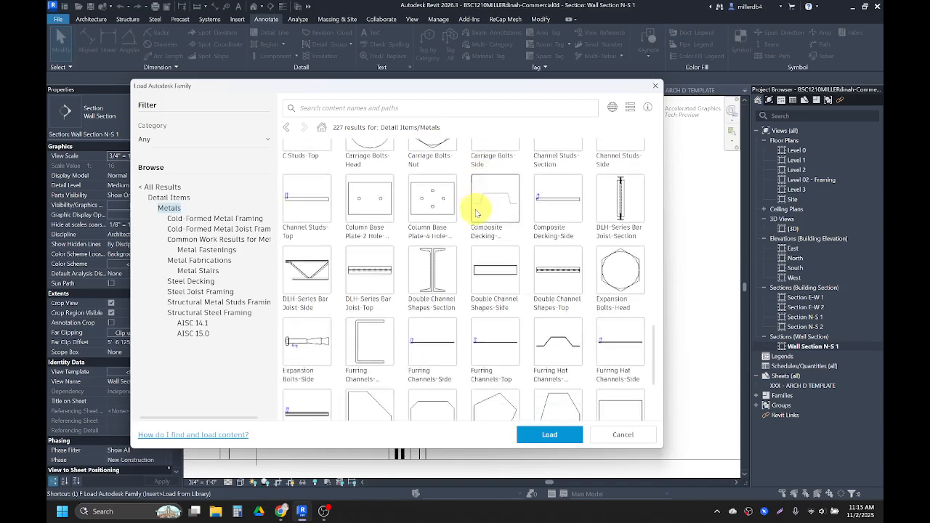
pyautogui.scroll(15, 472, 232)
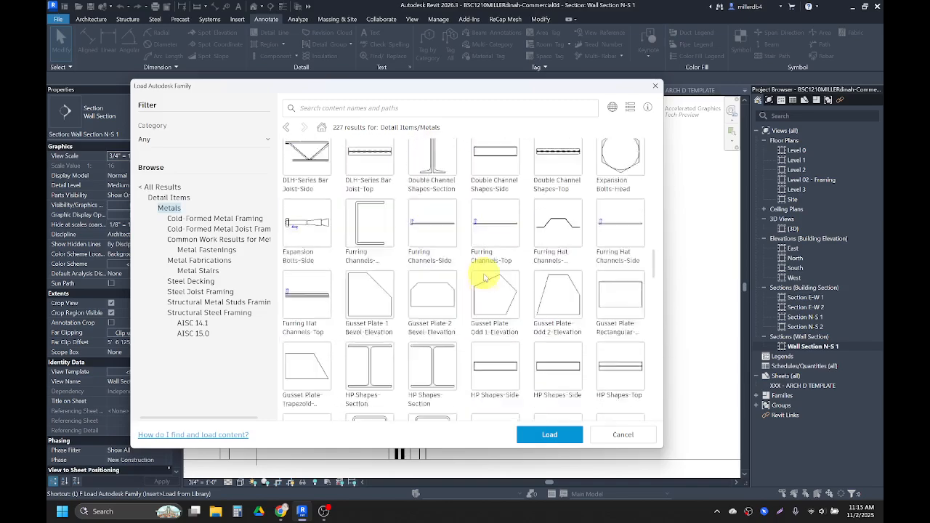
pyautogui.click(493, 238)
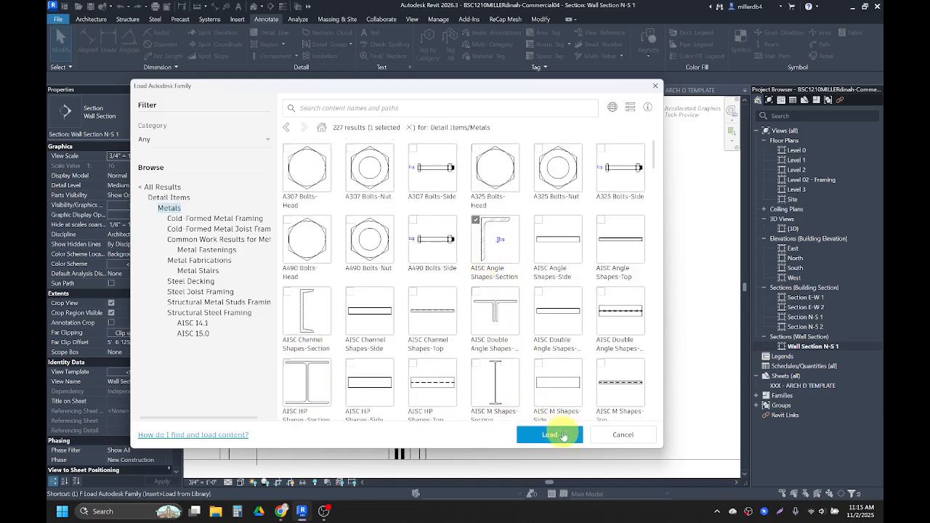
pyautogui.click(560, 436)
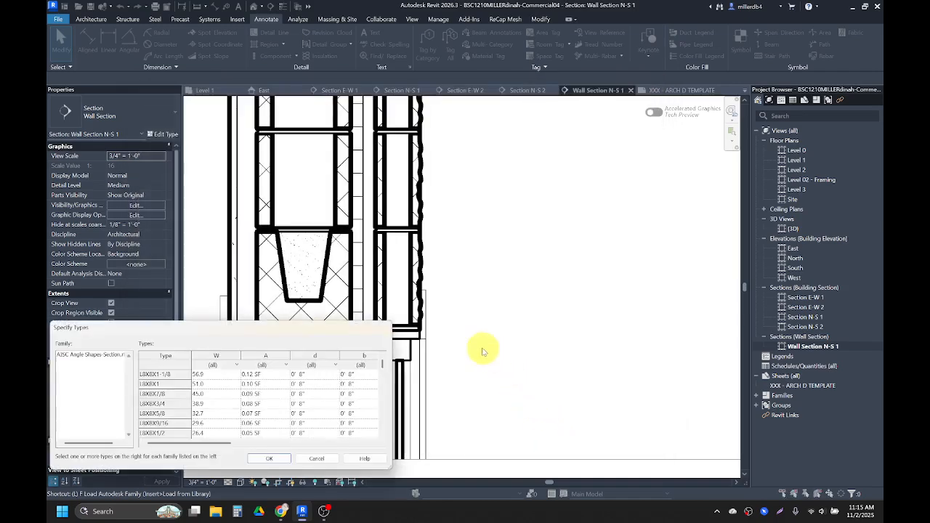
# Choose the L4X4X3/8 type of the AISC angle section and load it into the project
pyautogui.moveTo(347, 327); pyautogui.dragTo(481, 194)
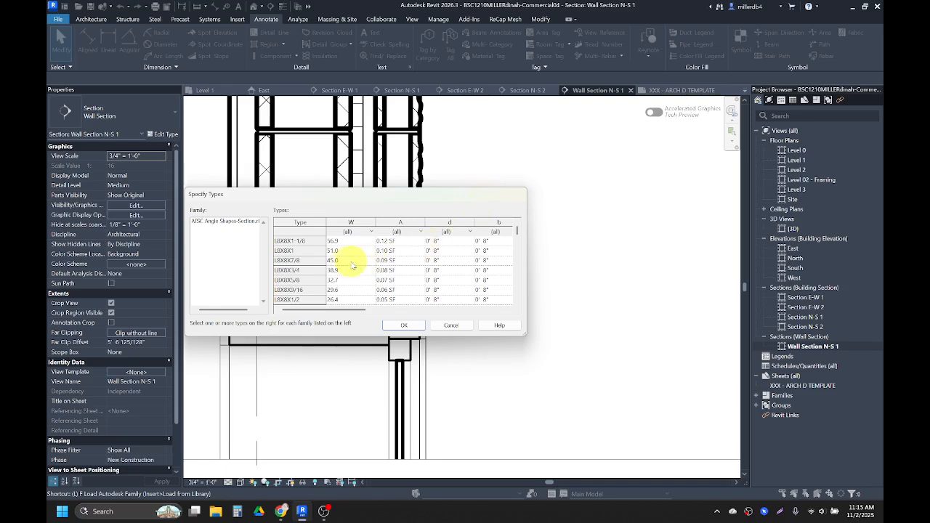
pyautogui.scroll(-1, 457, 272)
pyautogui.scroll(1, 454, 273)
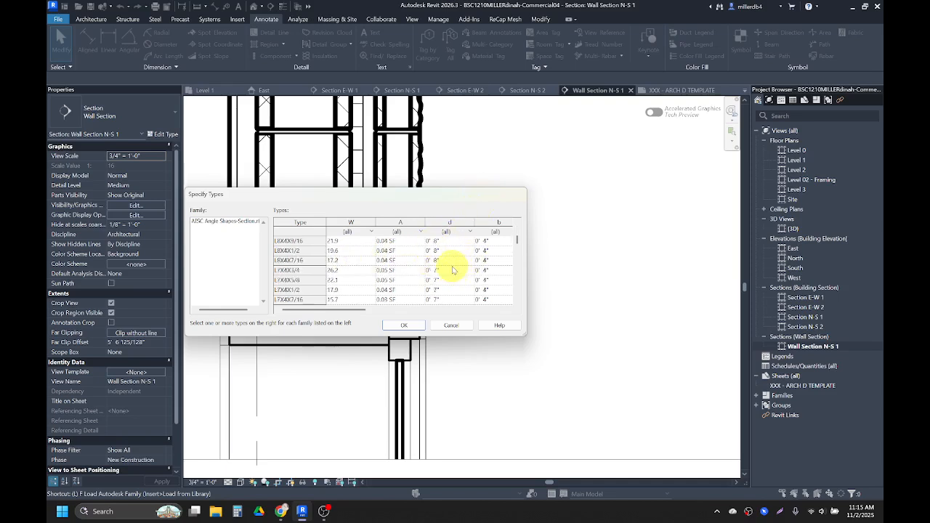
pyautogui.scroll(-10, 457, 272)
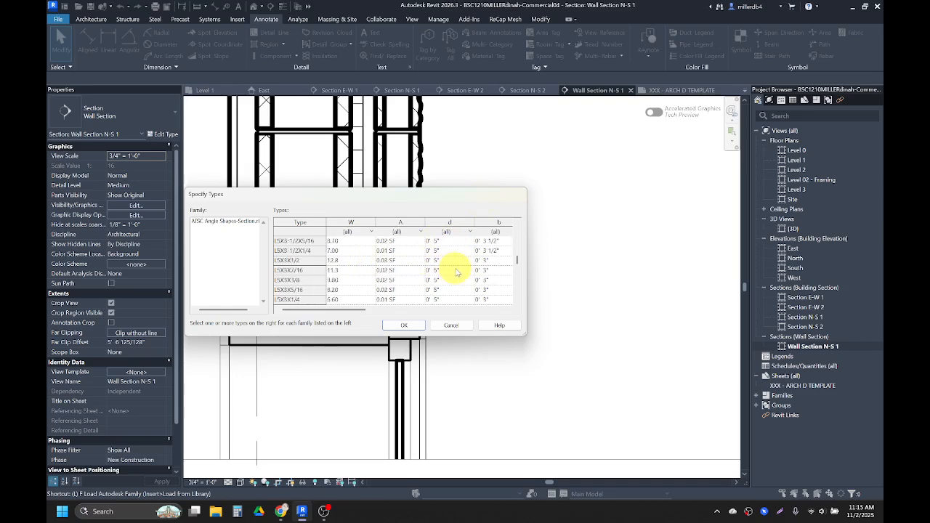
pyautogui.click(455, 282)
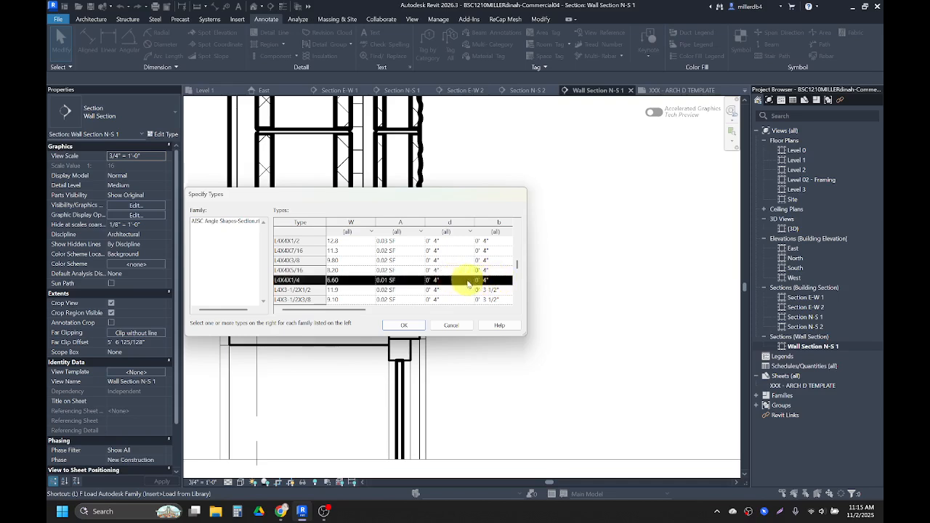
pyautogui.click(305, 260)
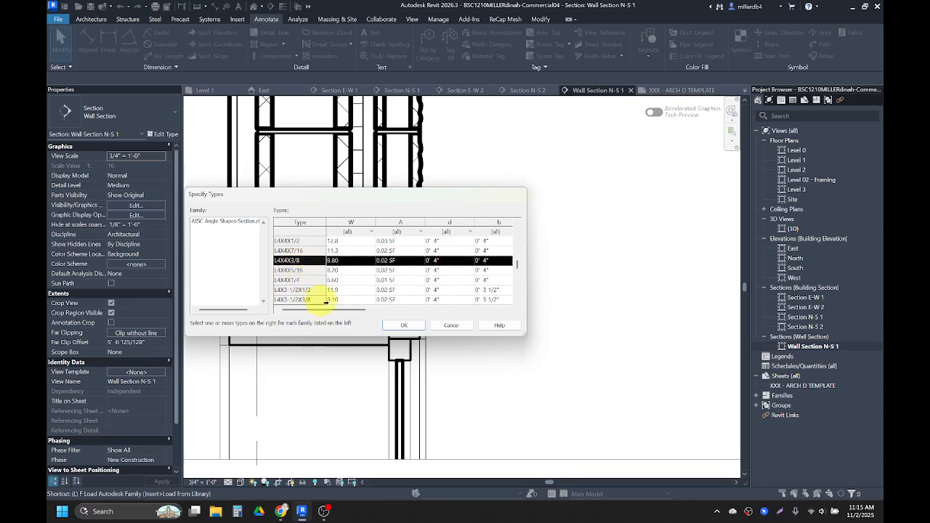
pyautogui.click(400, 326)
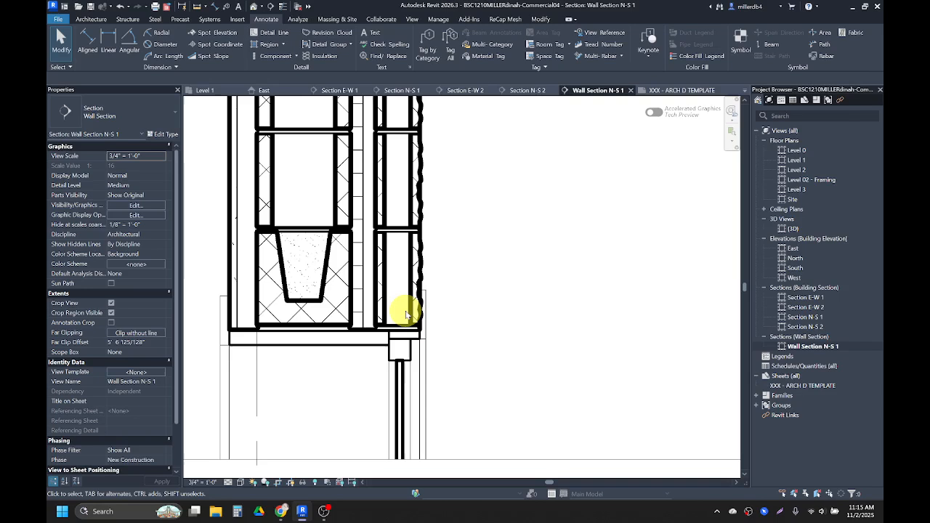
# Place an L4X4X3/8 angle detail component at the window head, vertical leg up in the cavity and horizontal leg under the split-face veneer
pyautogui.click(296, 58)
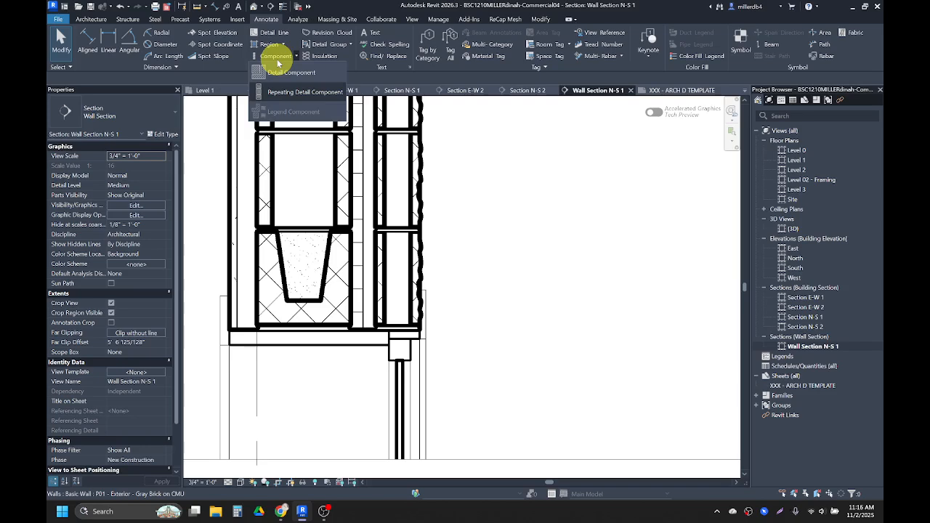
pyautogui.click(288, 72)
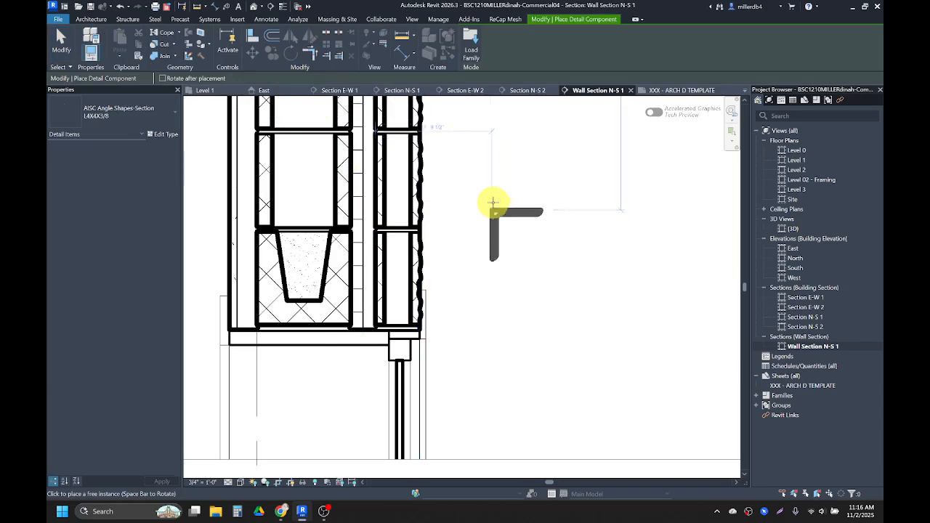
pyautogui.press('space')
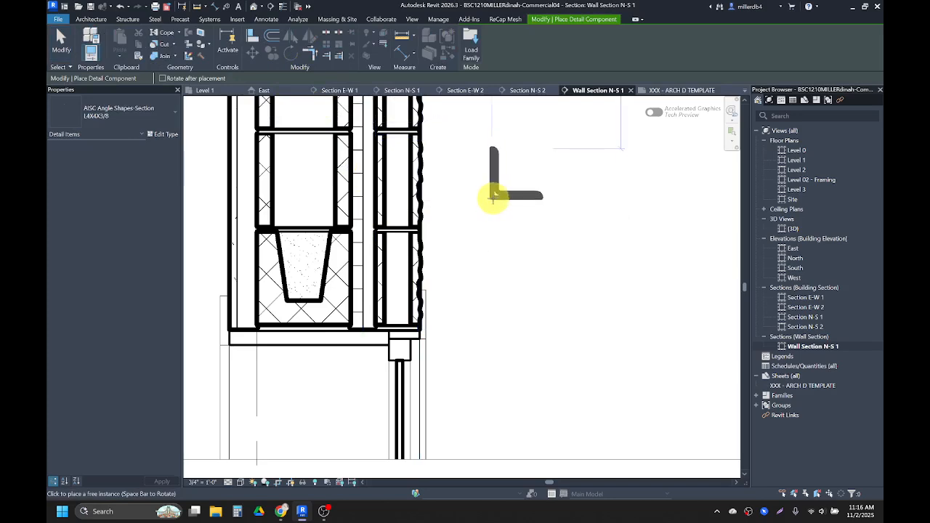
pyautogui.scroll(3, 365, 324)
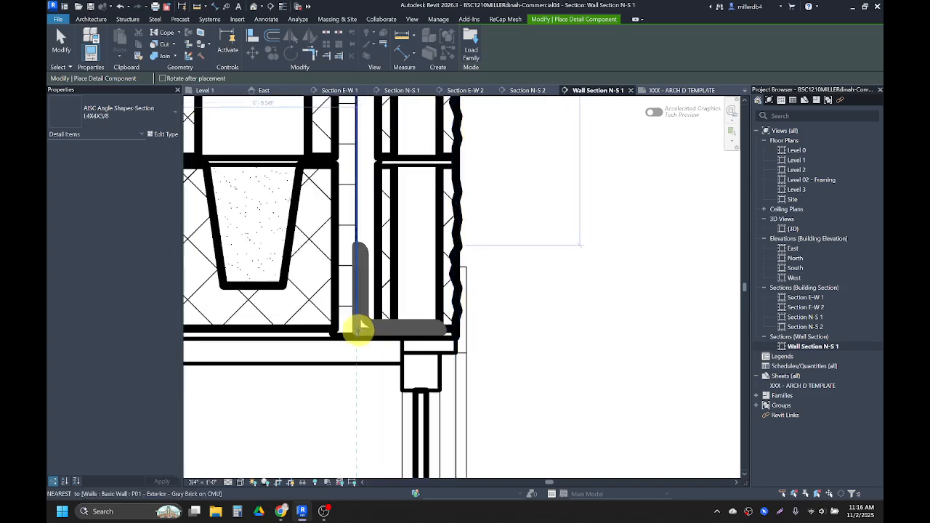
pyautogui.click(343, 327)
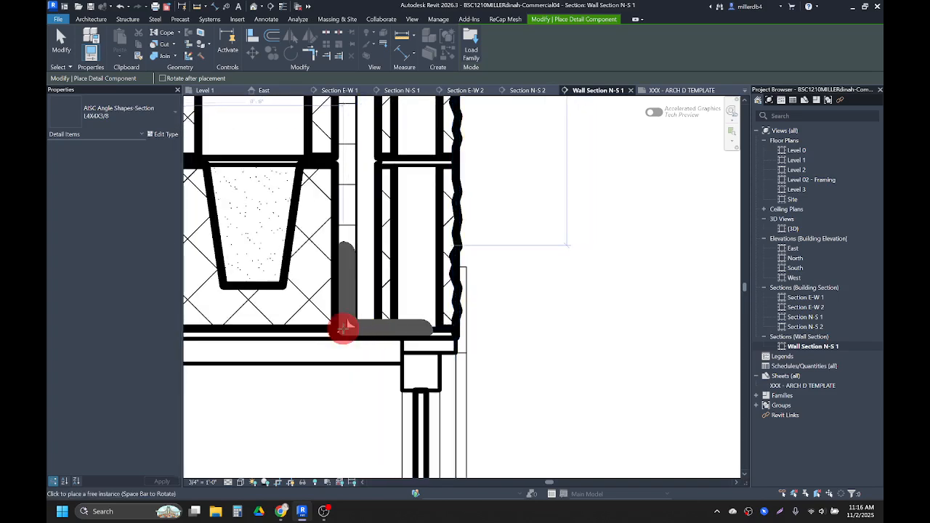
# Place a second L4X4X3/8 angle below the roof joist seat beside the wall's interior face, with its horizontal leg pointing inward
pyautogui.scroll(-3, 385, 245)
pyautogui.moveTo(386, 220)
pyautogui.mouseDown(button='middle')
pyautogui.moveTo(443, 331)
pyautogui.moveTo(449, 451)
pyautogui.mouseUp(button='middle')
pyautogui.moveTo(434, 259); pyautogui.dragTo(442, 322, button='middle')
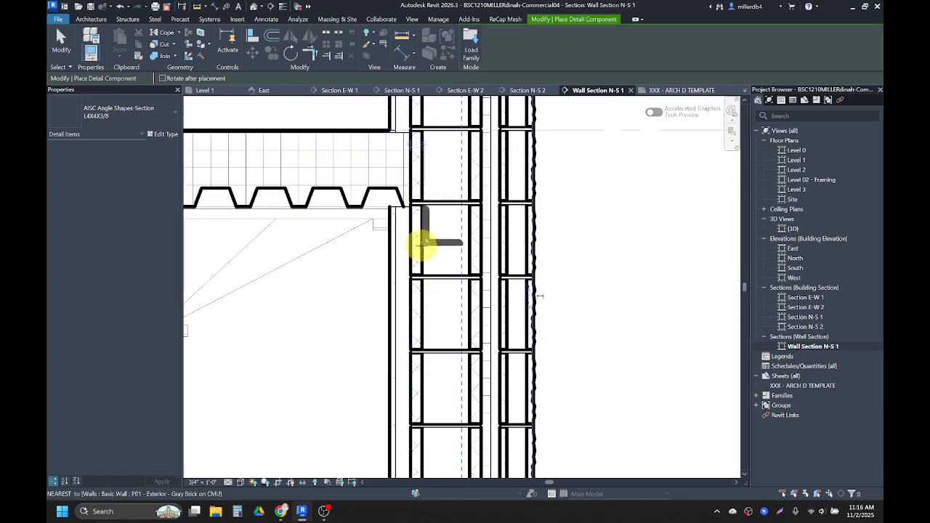
pyautogui.scroll(-2, 438, 249)
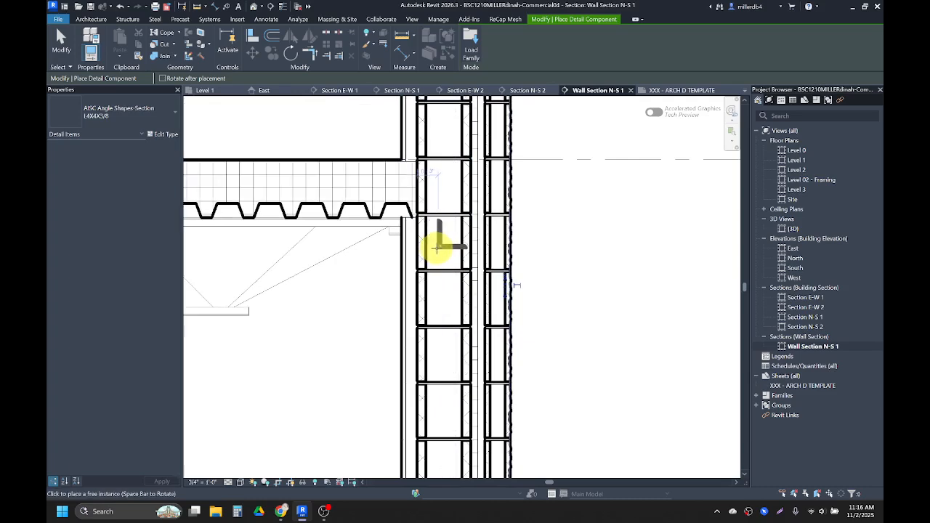
pyautogui.click(384, 290)
pyautogui.press('Escape')
pyautogui.press('Escape')
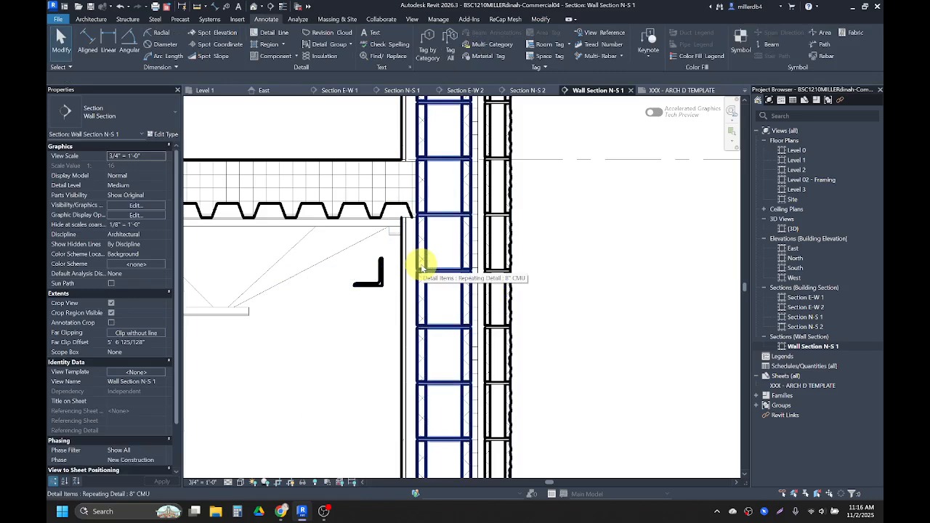
# Shorten the upper 8" CMU run from Level 4 down to just below the roof joist seat, about 3'-5" long
pyautogui.scroll(-2, 422, 269)
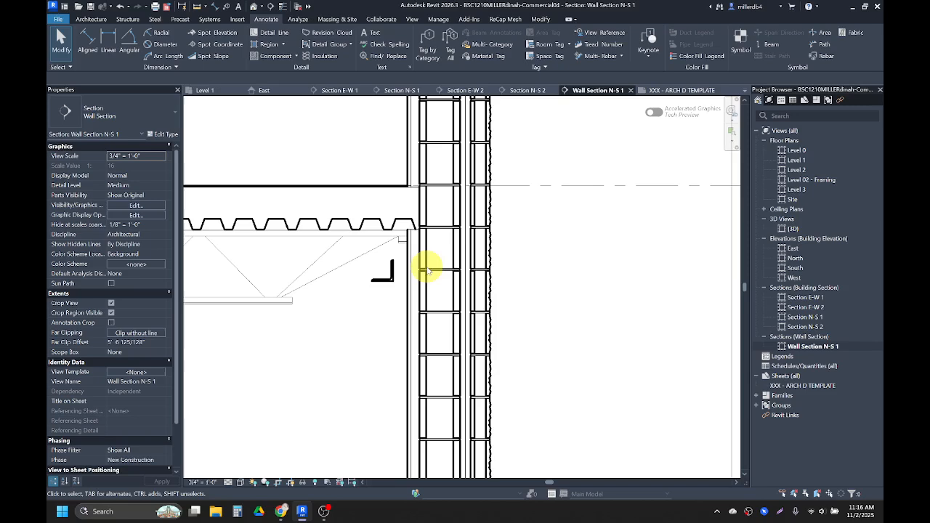
pyautogui.scroll(-2, 425, 266)
pyautogui.click(424, 259)
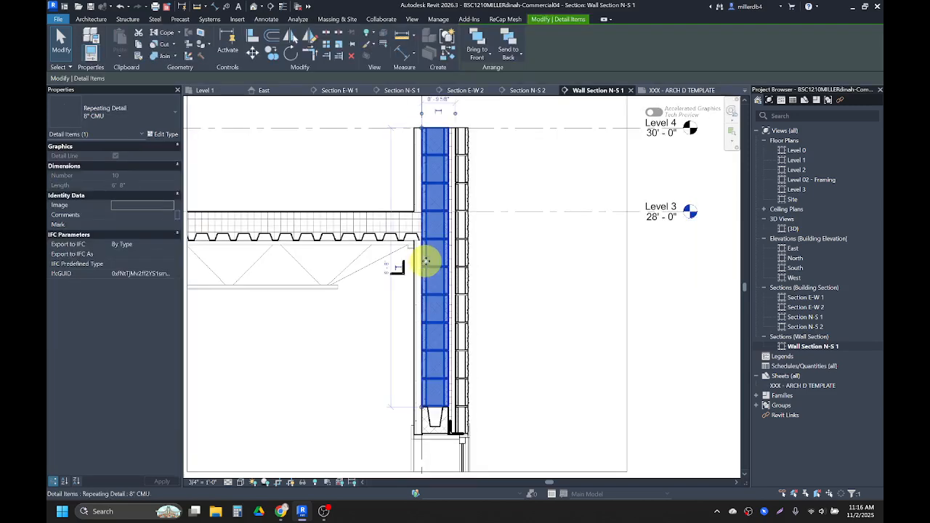
pyautogui.scroll(2, 426, 260)
pyautogui.scroll(2, 424, 156)
pyautogui.moveTo(421, 121); pyautogui.dragTo(427, 295)
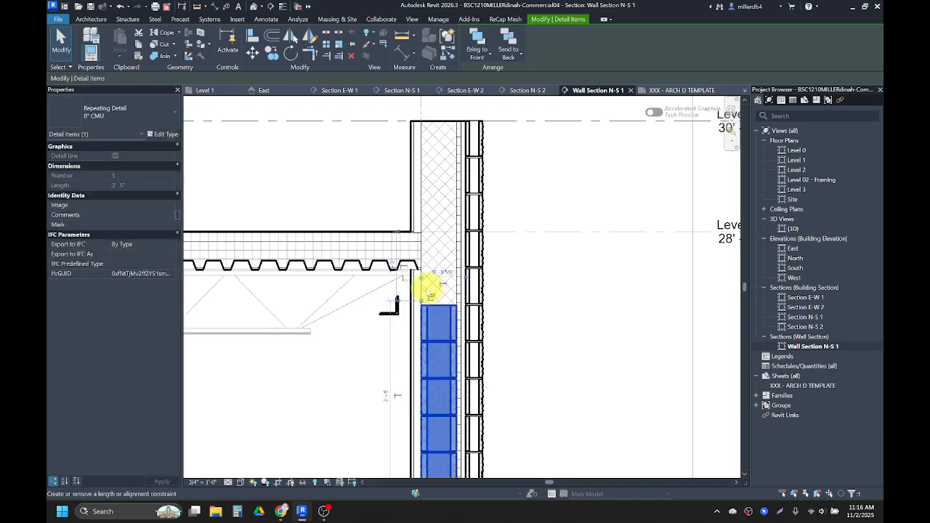
pyautogui.click(374, 194)
# Place a CMU-2 Core-Section 8" x 4" x 16" detail component on top of the shortened 8" CMU run
pyautogui.scroll(2, 422, 284)
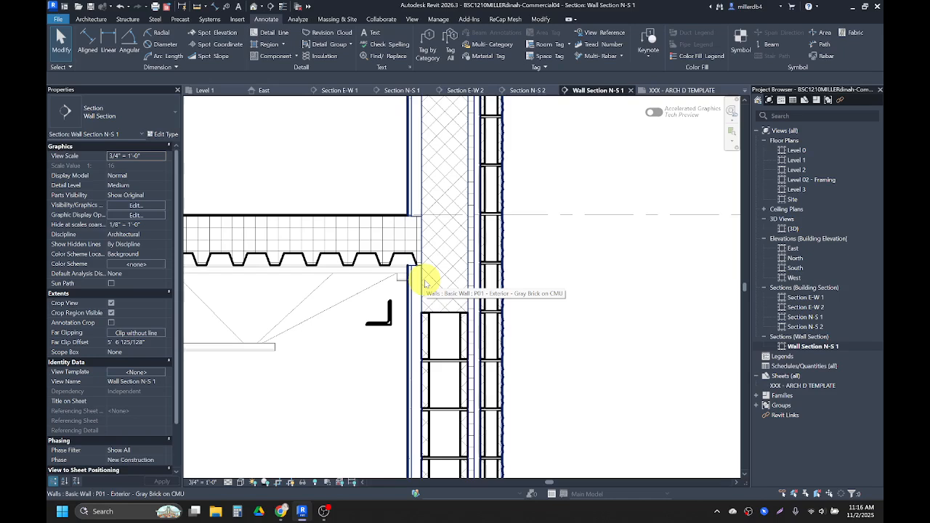
pyautogui.press('d')
pyautogui.press('c')
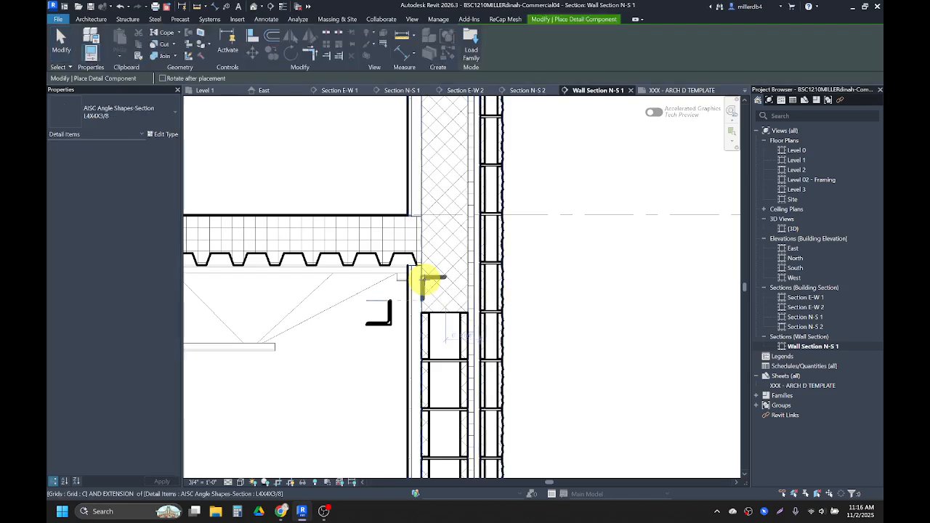
pyautogui.click(138, 116)
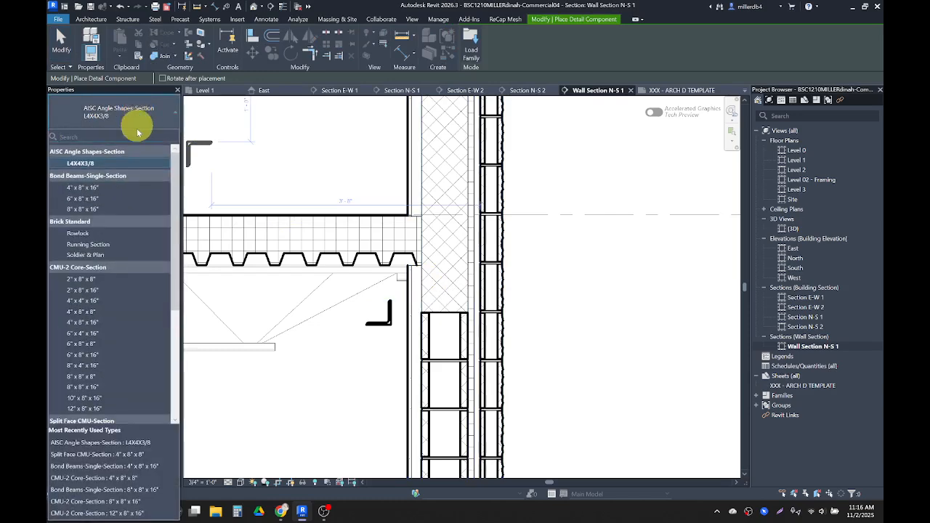
pyautogui.click(81, 366)
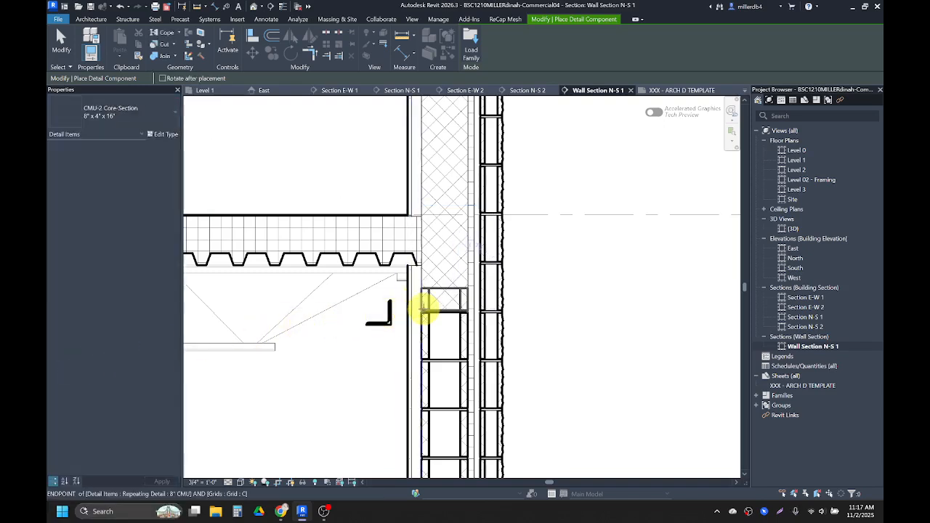
pyautogui.click(425, 309)
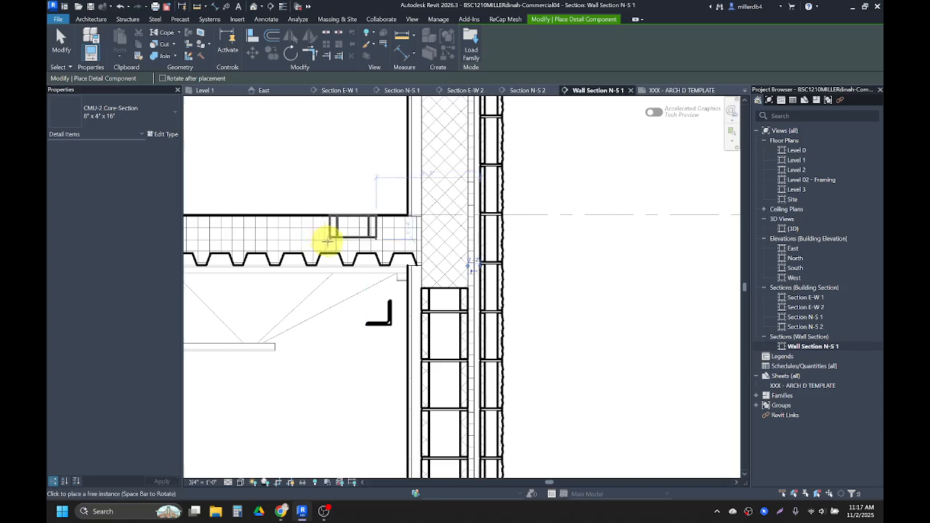
pyautogui.press('Escape')
pyautogui.press('Escape')
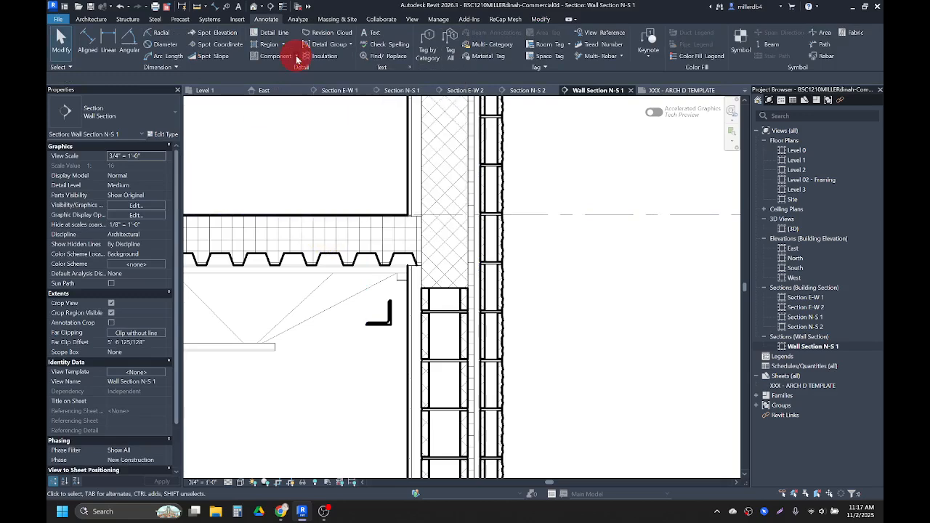
# Draw an 8" CMU repeating detail in the wall core from the underside of the roof deck up to Level 4
pyautogui.click(296, 56)
pyautogui.click(301, 93)
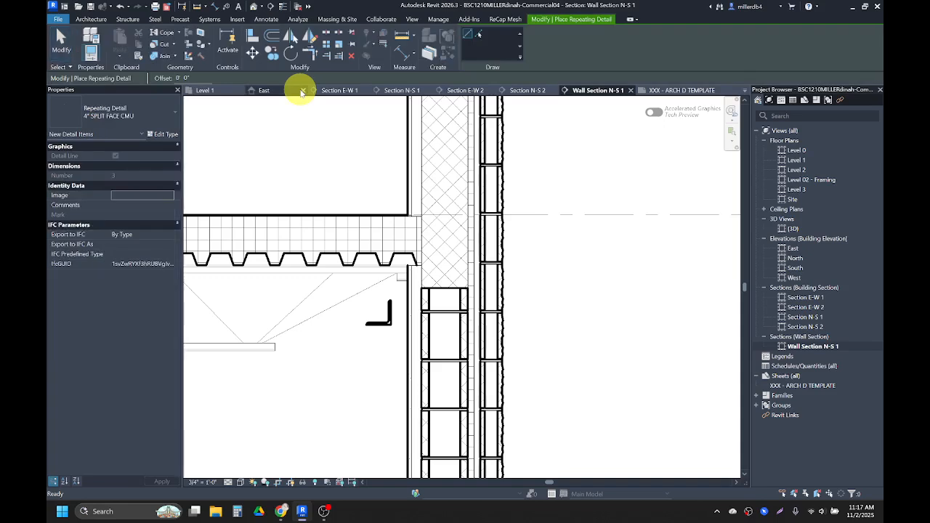
pyautogui.click(165, 117)
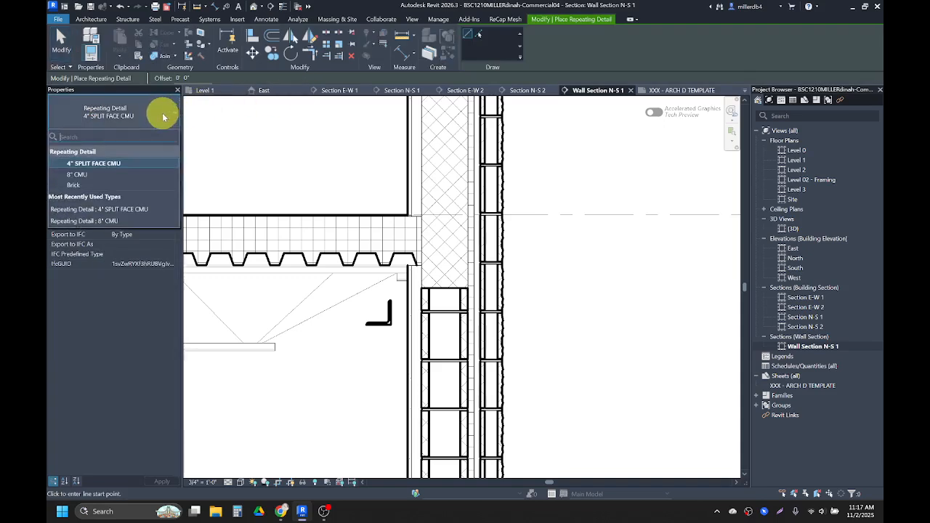
pyautogui.click(78, 174)
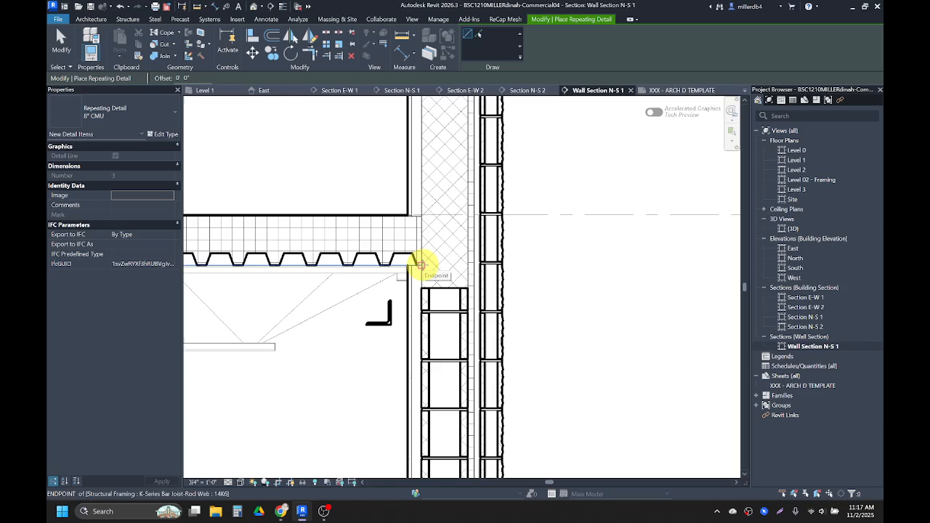
pyautogui.scroll(-3, 419, 240)
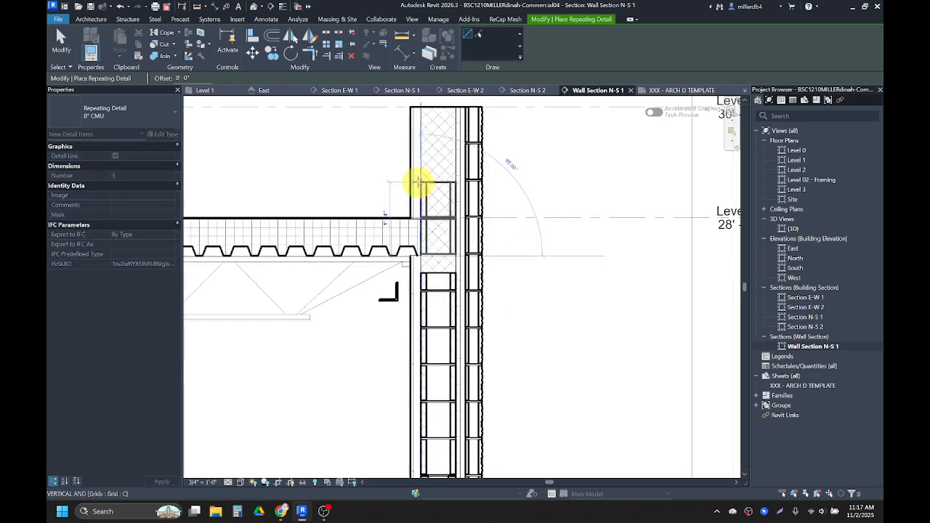
pyautogui.click(415, 109)
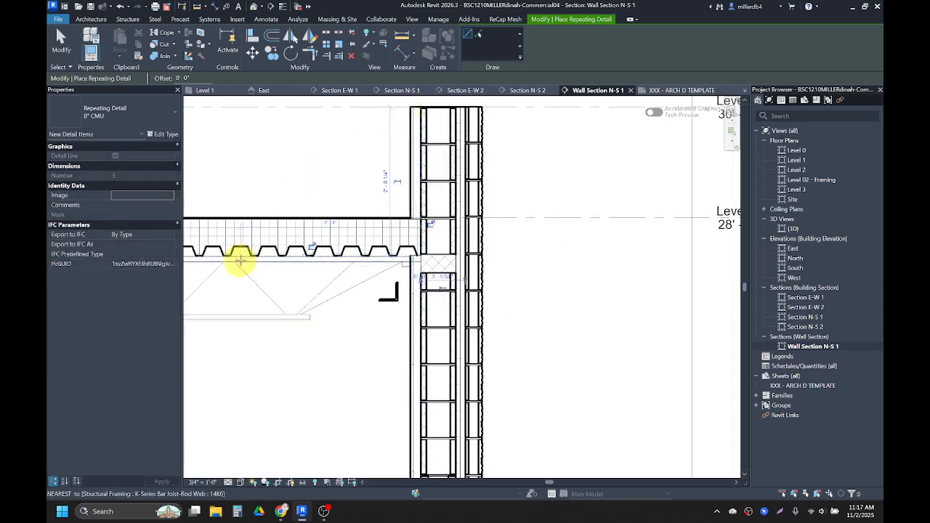
pyautogui.press('Escape')
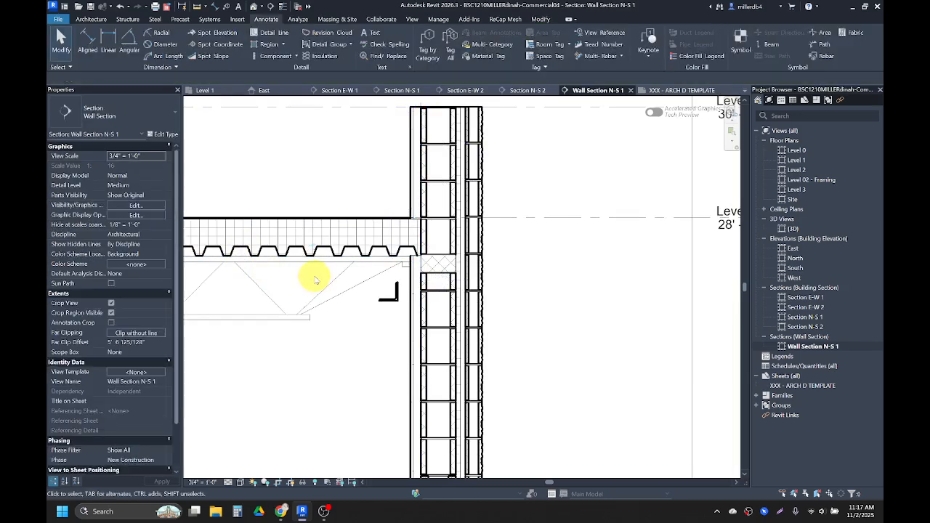
# Move the L4X4X3/8 angle into the wall gap at the joist seat, nudging its horizontal leg down onto the 4" CMU block
pyautogui.scroll(5, 396, 294)
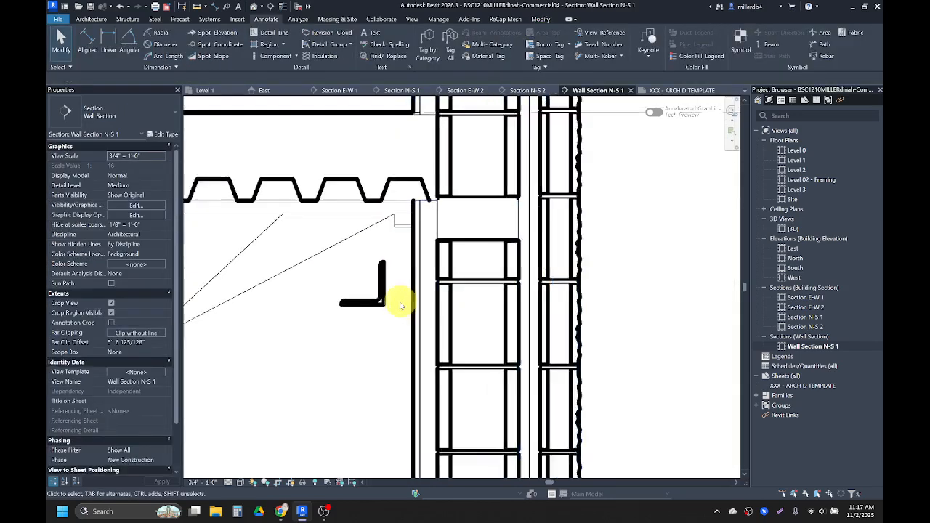
pyautogui.moveTo(378, 303); pyautogui.dragTo(515, 216)
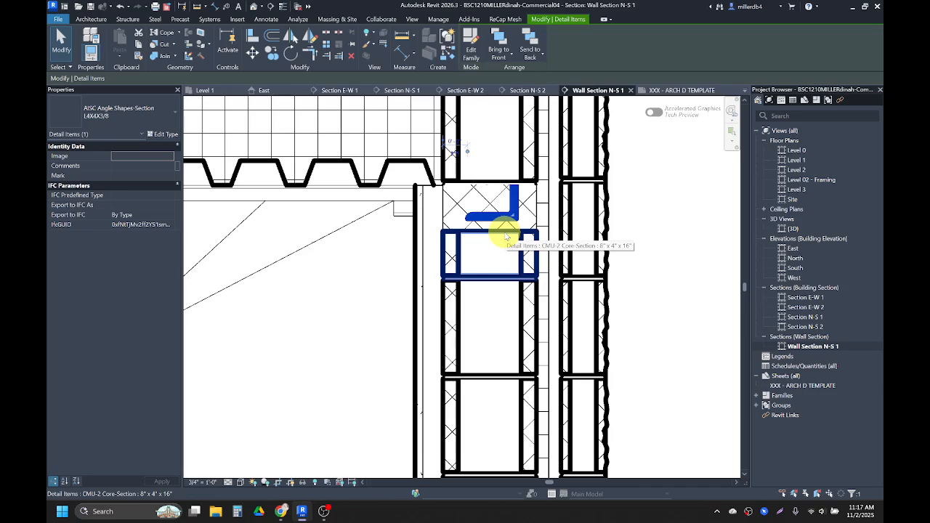
pyautogui.press('Down')
pyautogui.press('Down')
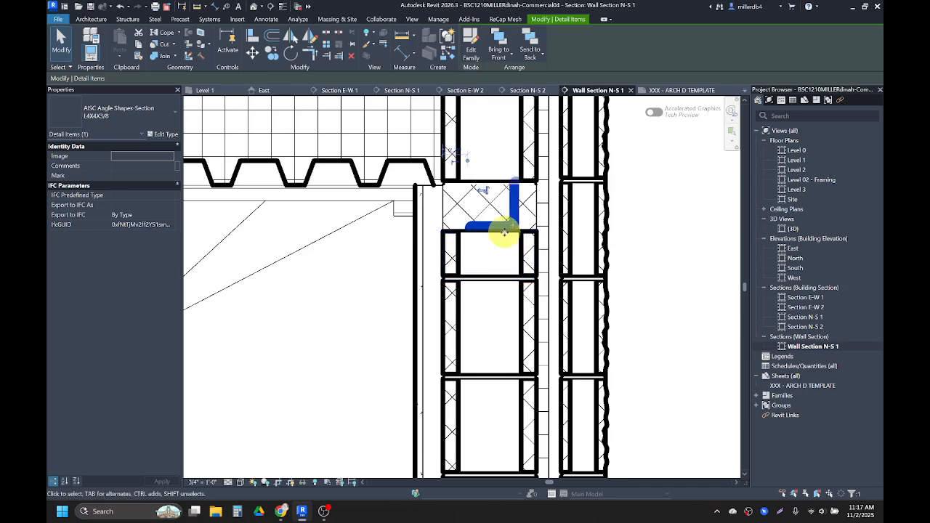
pyautogui.press('Escape')
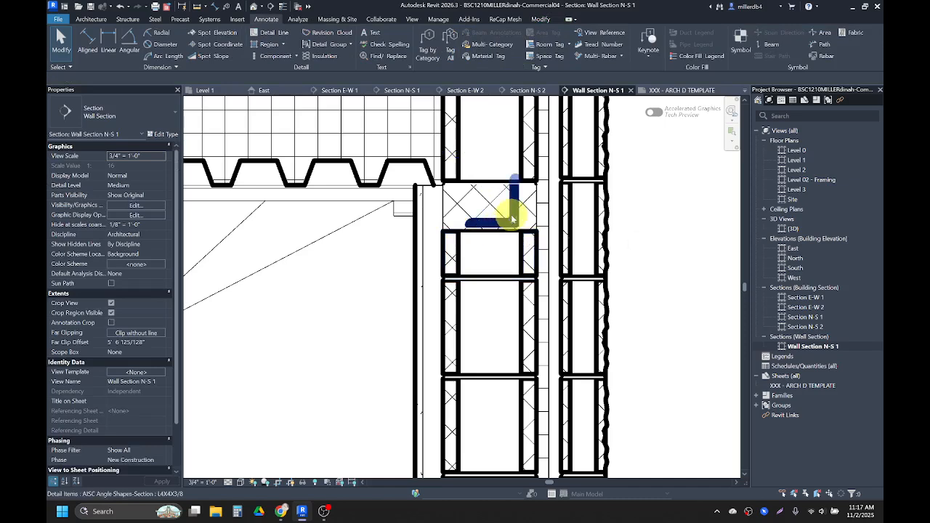
# Bring the L4X4X3/8 angle in the joist seat gap to the front of the other detail items
pyautogui.click(515, 220)
pyautogui.rightClick(515, 220)
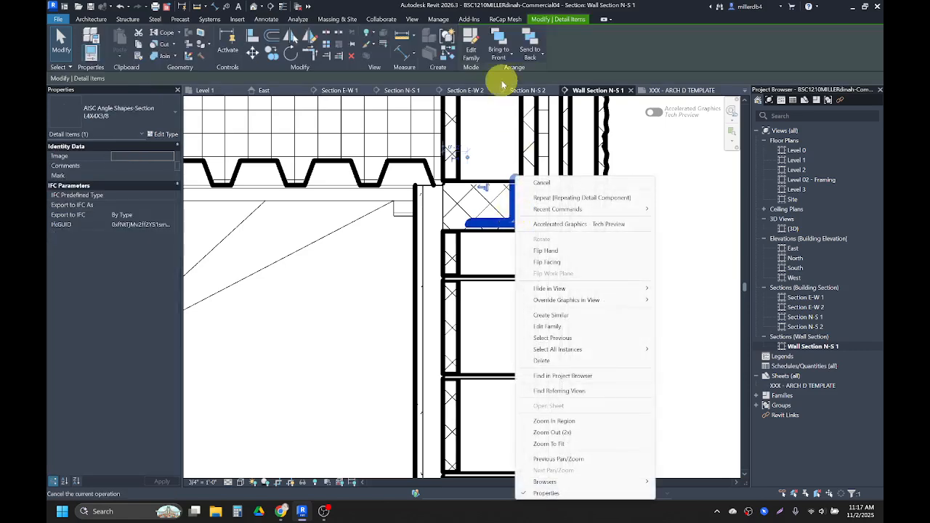
pyautogui.click(502, 42)
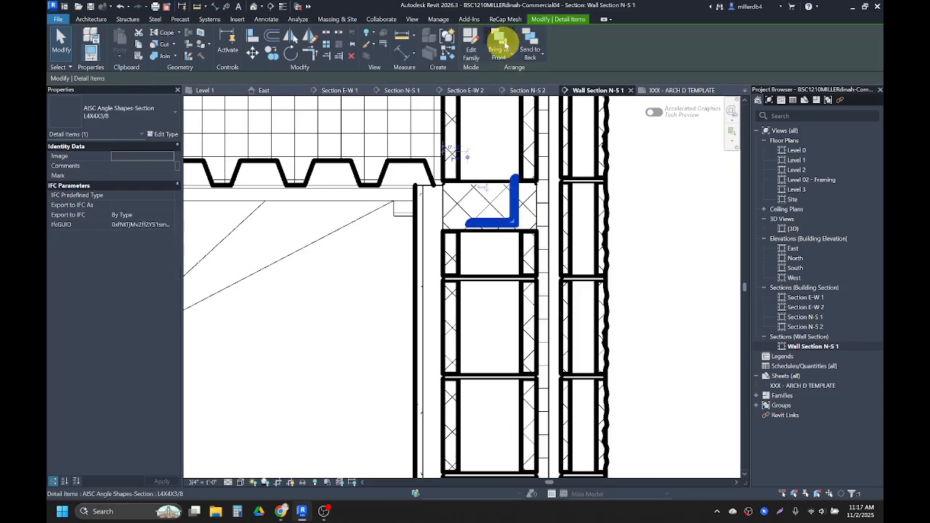
pyautogui.click(371, 339)
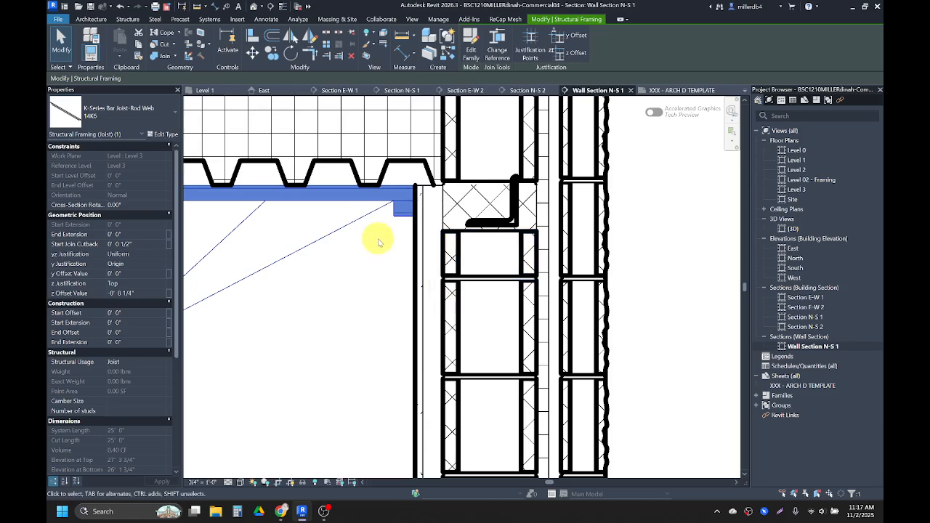
# Hide the modelled 14K6 bar joist below the roof deck as an element in this view
pyautogui.scroll(-4, 377, 251)
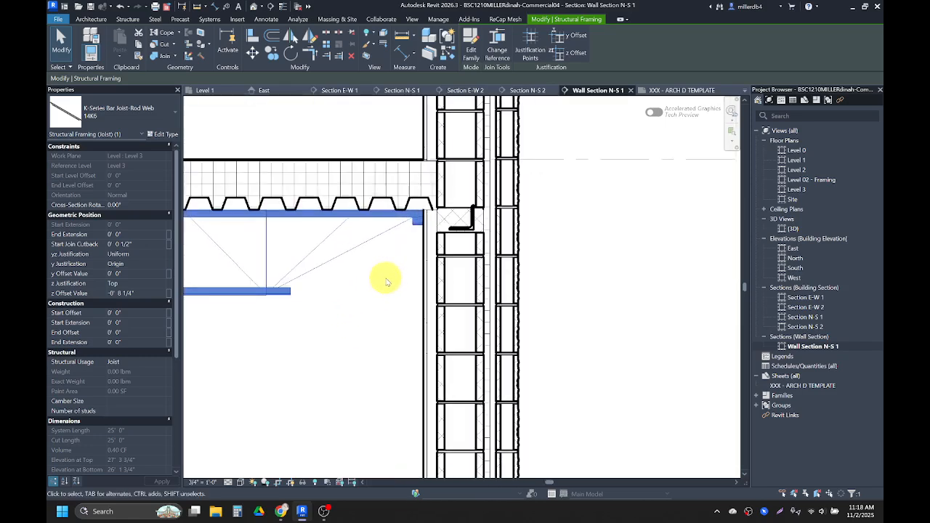
pyautogui.moveTo(385, 276); pyautogui.dragTo(442, 307, button='middle')
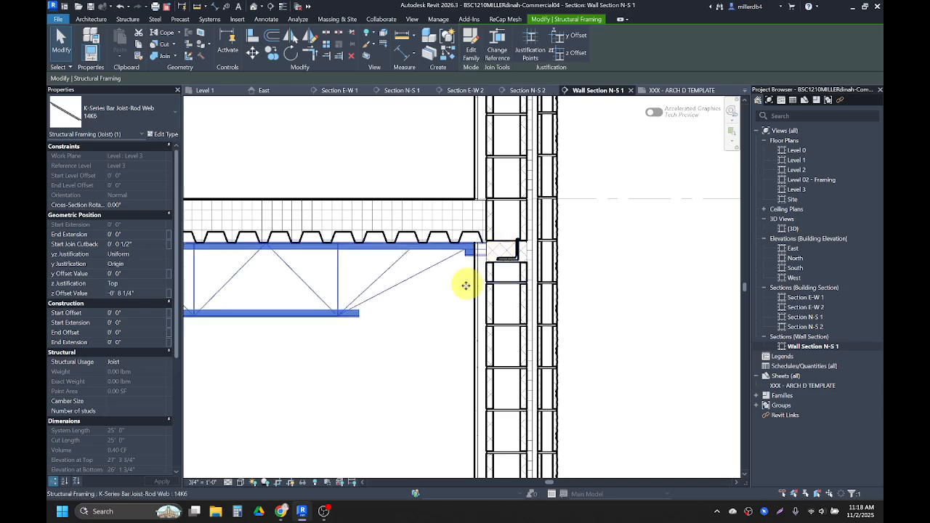
pyautogui.click(420, 346)
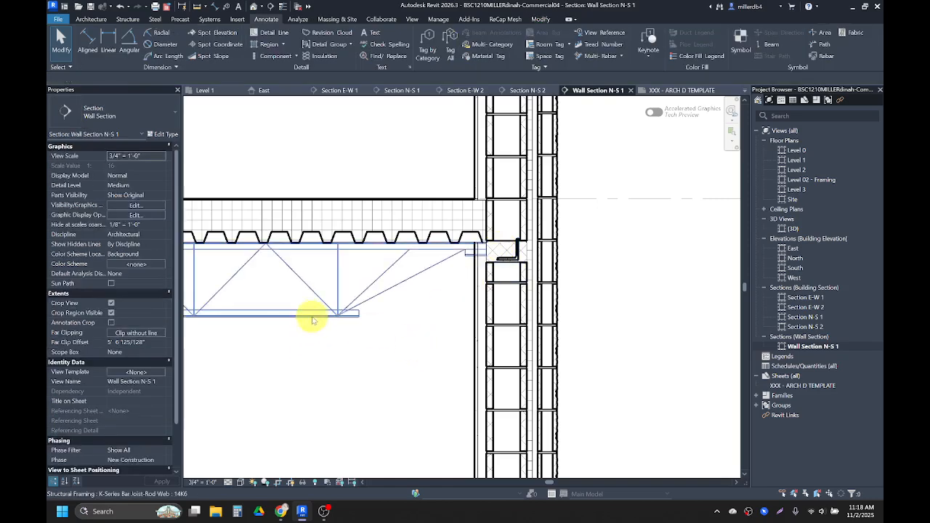
pyautogui.click(313, 317)
pyautogui.rightClick(311, 316)
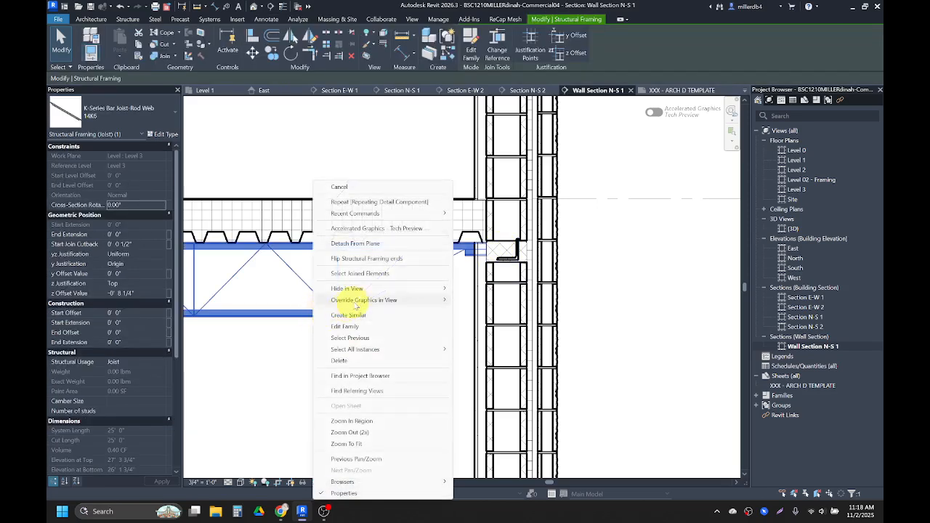
pyautogui.moveTo(365, 292)
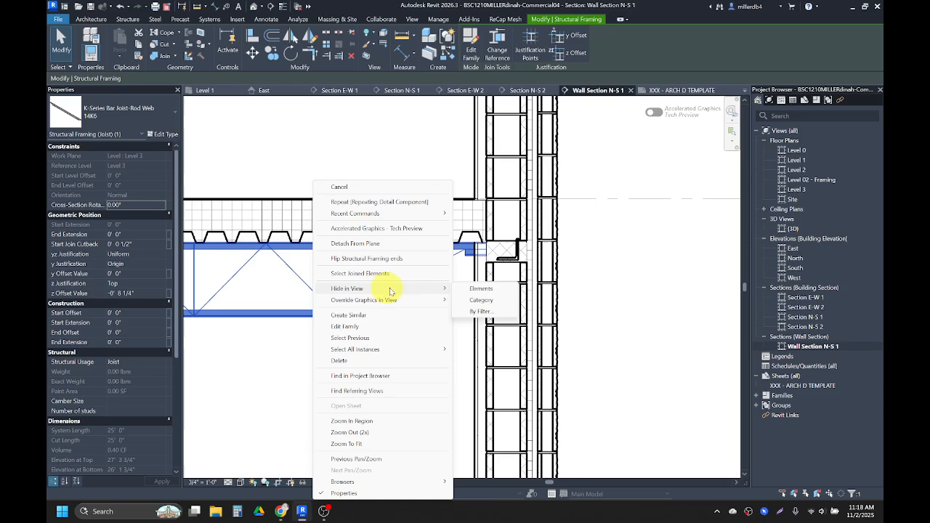
pyautogui.click(479, 289)
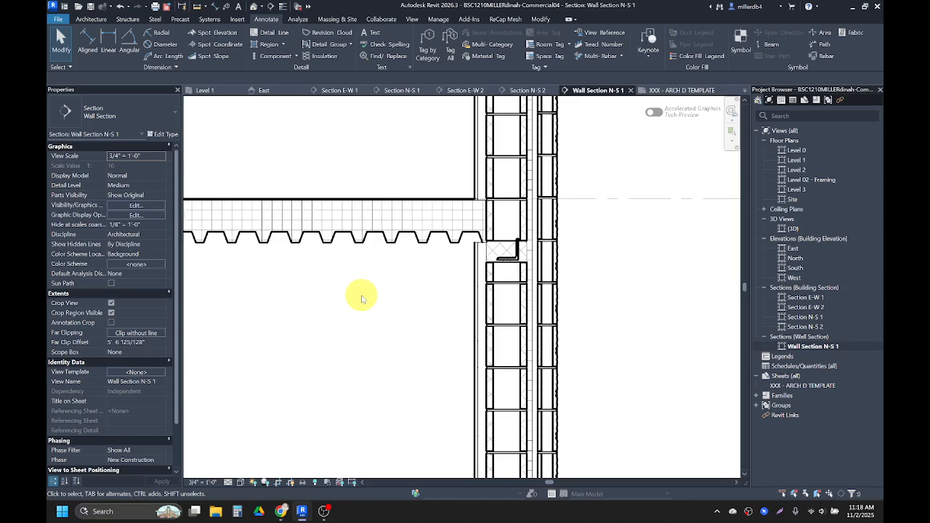
# Load the K-Series Bar Joist-Side detail family from the Steel Joist Framing library with type 14K6
pyautogui.press('l')
pyautogui.press('f')
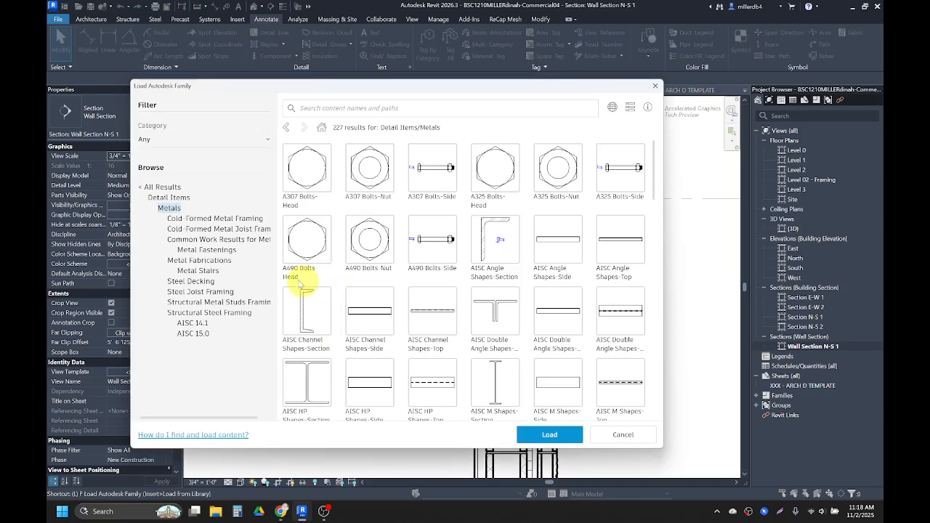
pyautogui.click(228, 292)
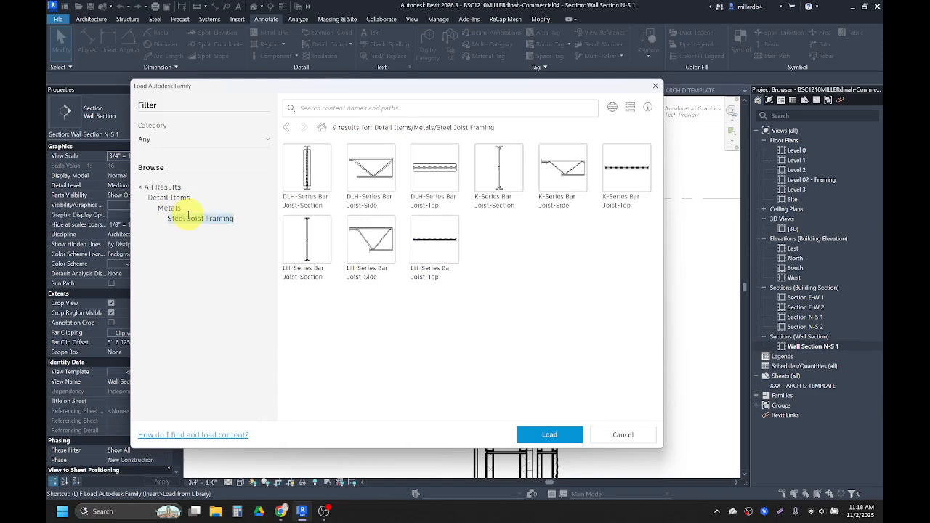
pyautogui.click(574, 182)
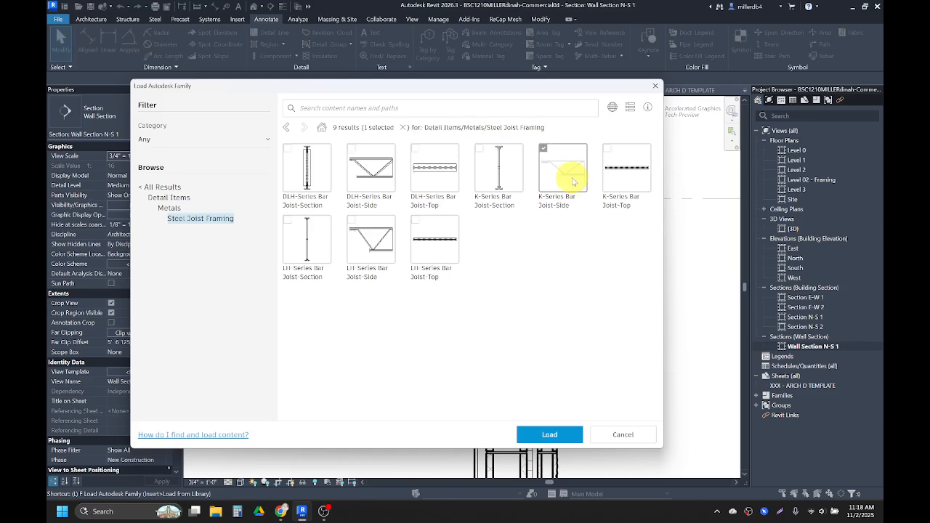
pyautogui.click(566, 439)
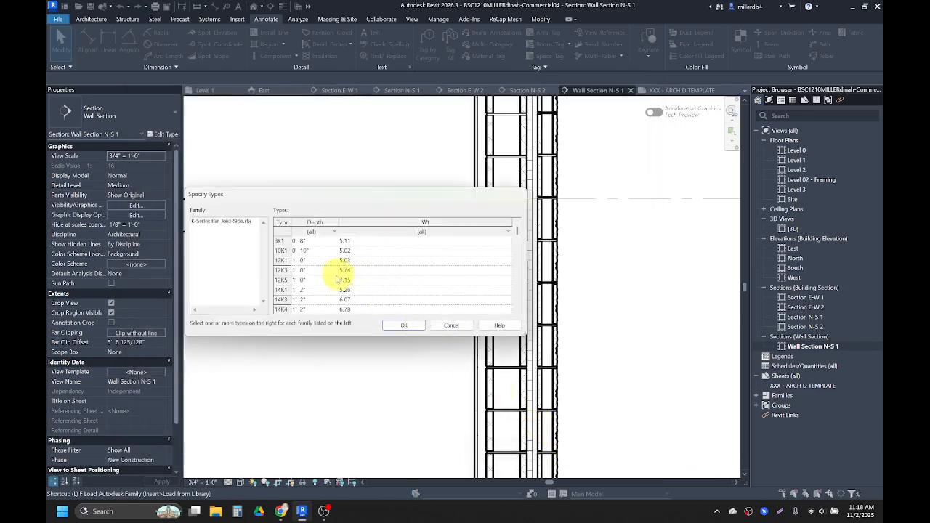
pyautogui.click(281, 290)
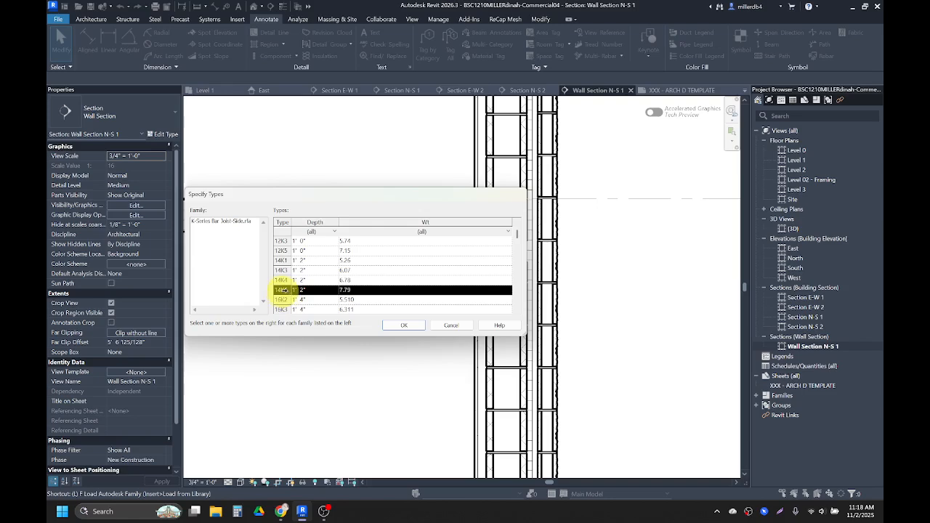
pyautogui.scroll(-1, 281, 290)
pyautogui.click(409, 326)
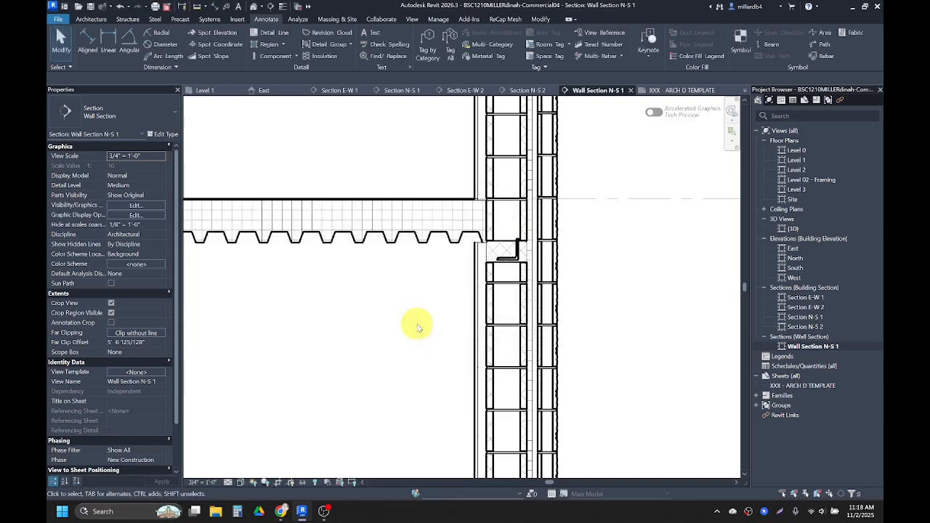
# Place a K-Series Bar Joist-Side 14K6 detail component in the open space below the roof deck, inside the wall
pyautogui.scroll(-3, 410, 323)
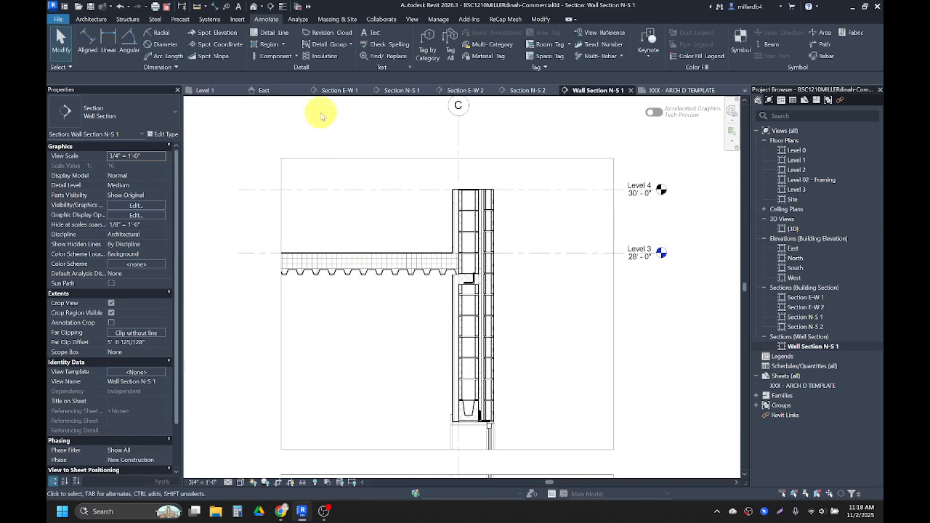
pyautogui.click(296, 56)
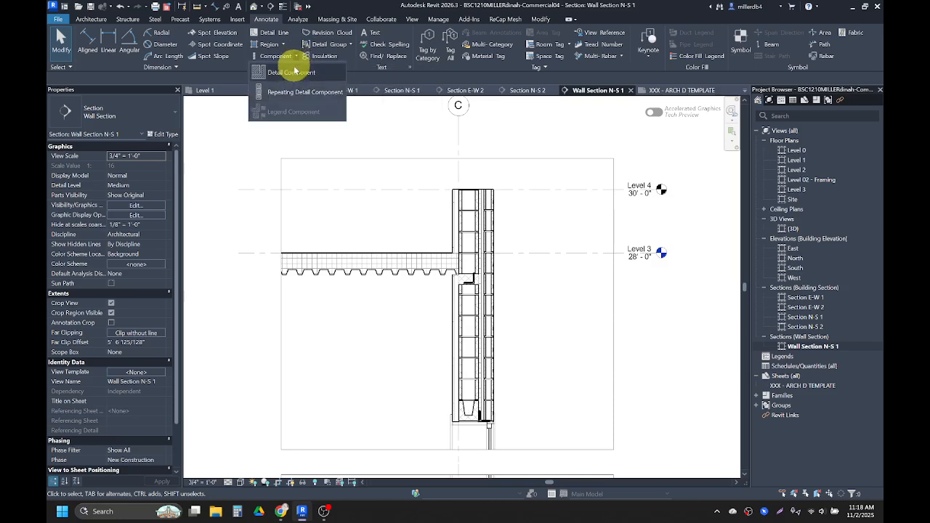
pyautogui.click(291, 73)
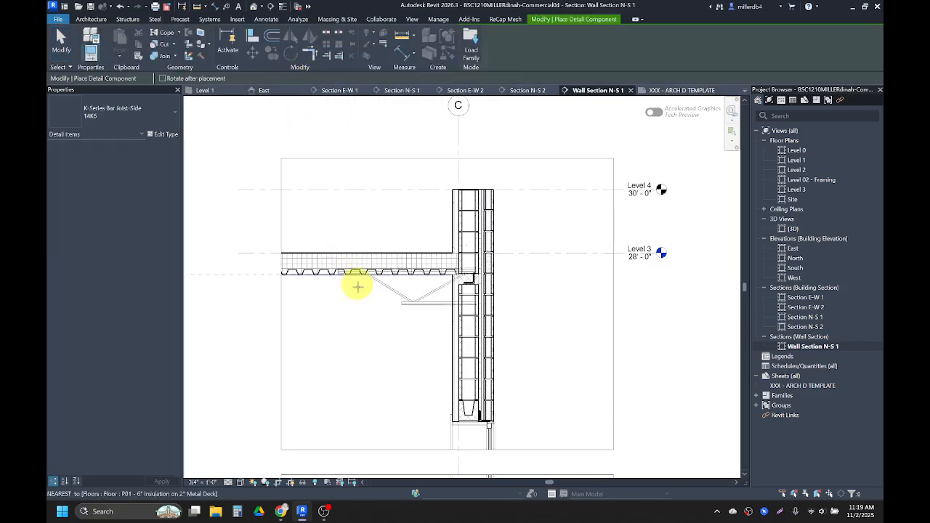
pyautogui.scroll(2, 327, 321)
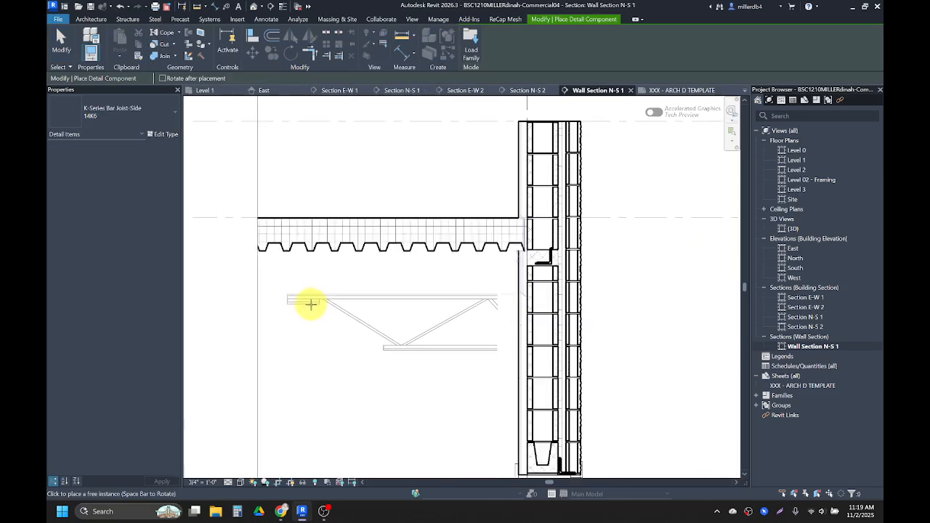
pyautogui.press('space')
pyautogui.press('space')
pyautogui.press('space')
pyautogui.press('space')
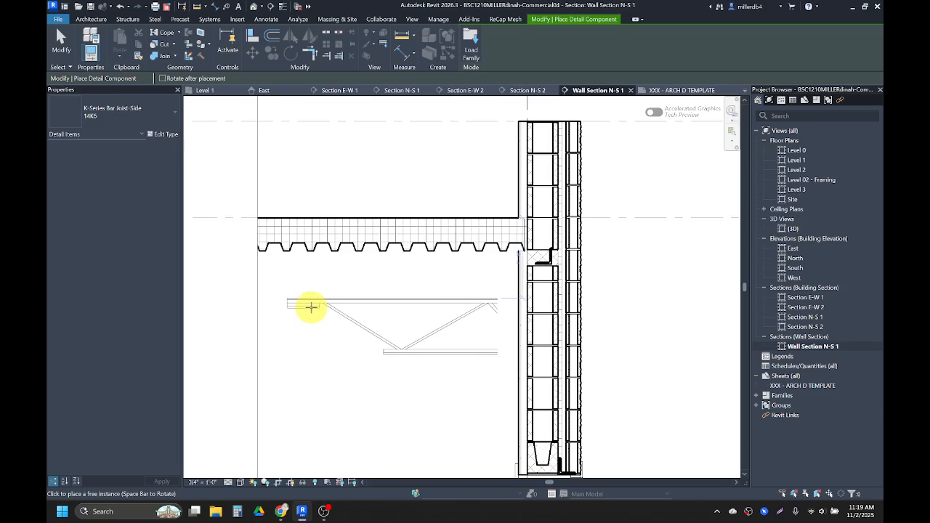
pyautogui.click(318, 306)
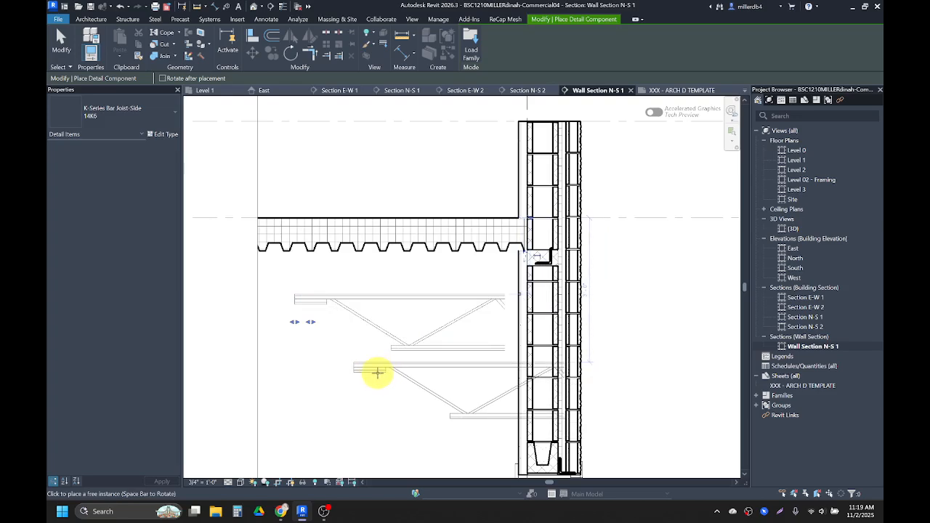
pyautogui.press('Escape')
pyautogui.press('Escape')
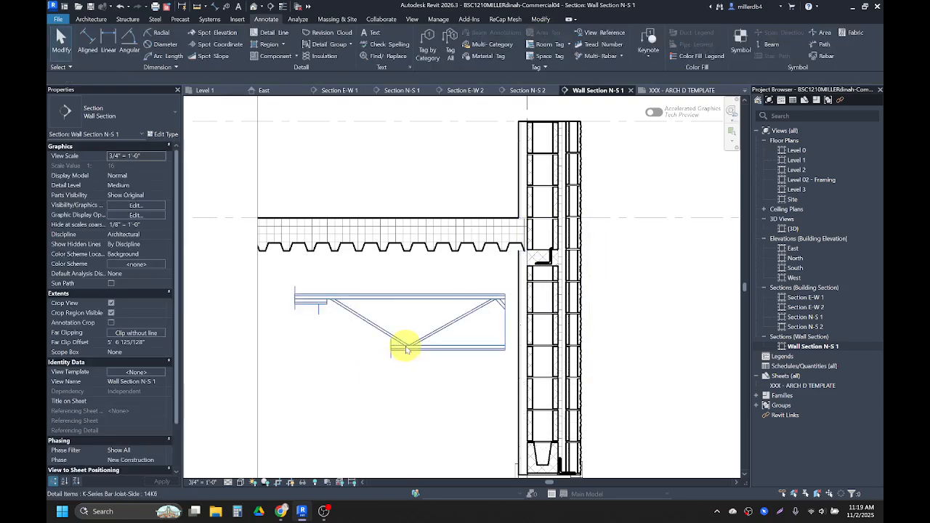
# Mirror the 14K6 bar joist detail about the short vertical line at its seat and delete the original joist
pyautogui.click(404, 348)
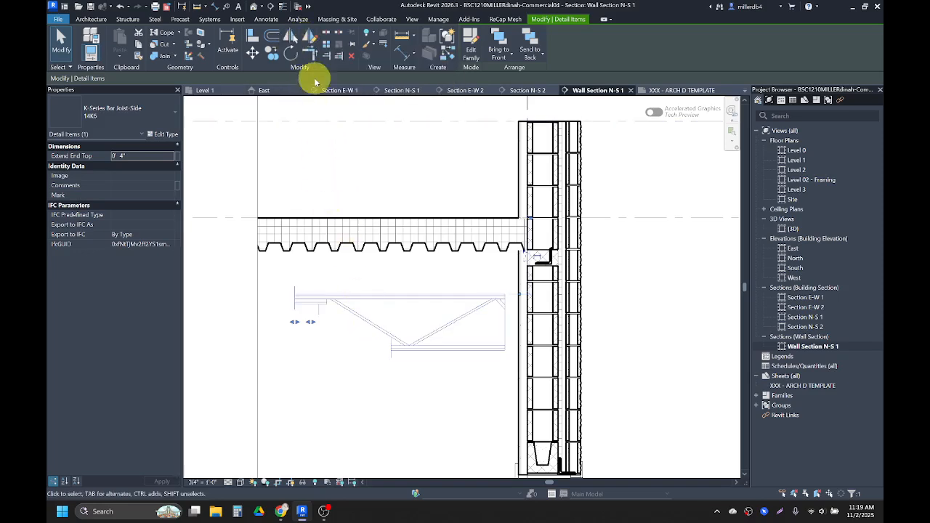
pyautogui.click(292, 37)
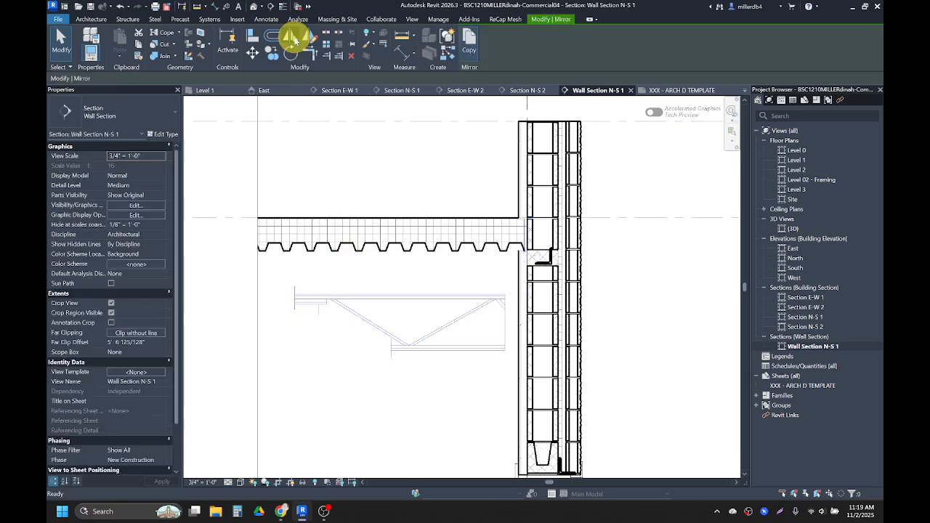
pyautogui.scroll(3, 287, 272)
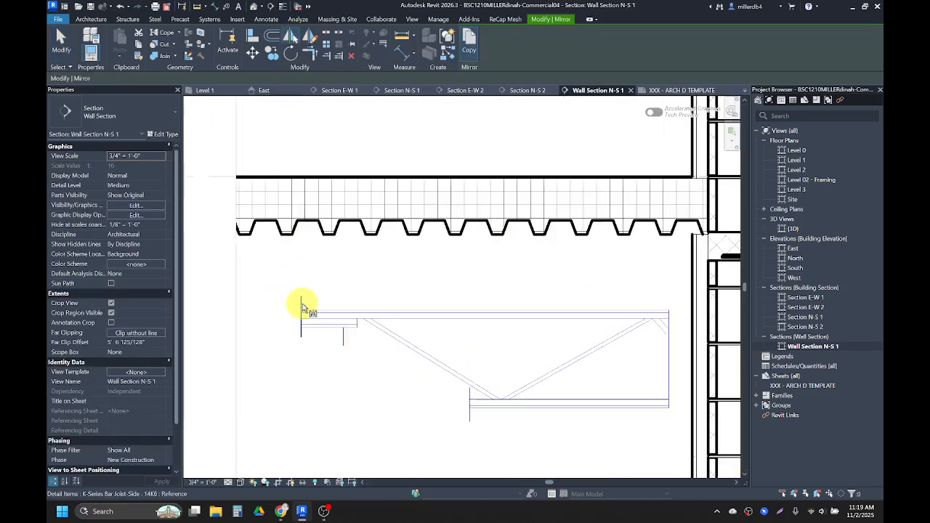
pyautogui.click(302, 317)
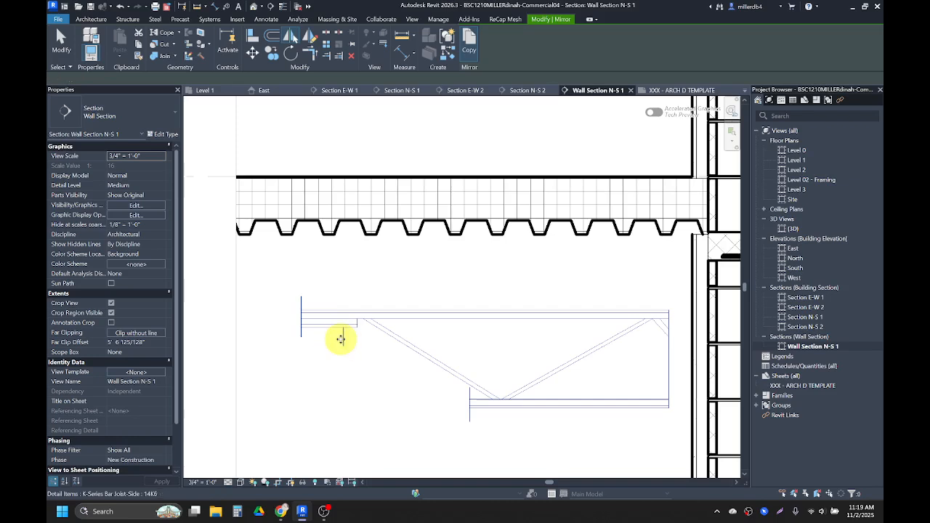
pyautogui.click(340, 339)
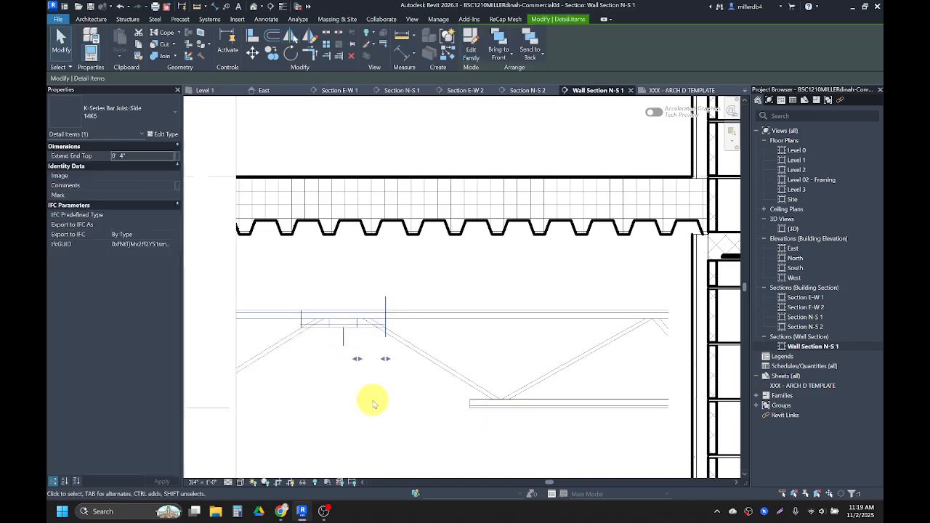
pyautogui.click(391, 415)
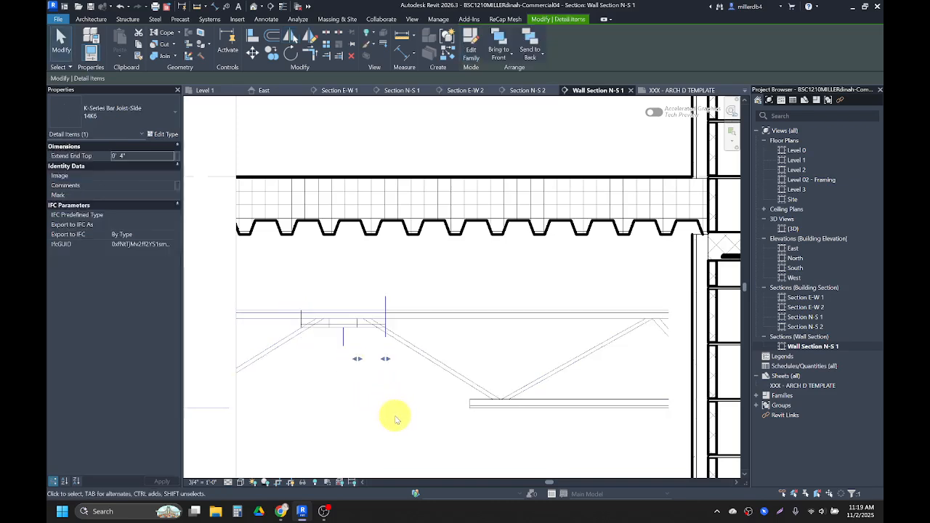
pyautogui.click(502, 403)
pyautogui.press('Delete')
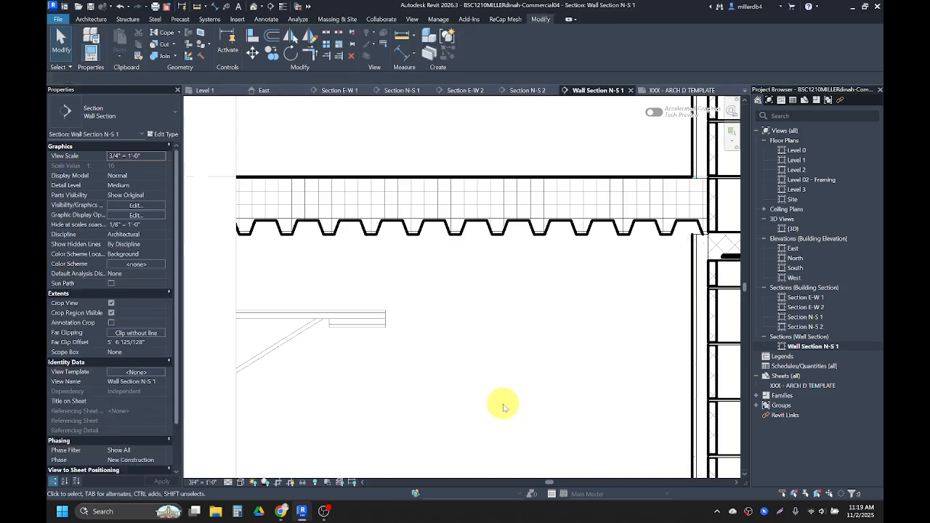
# Move the mirrored 14K6 bar joist directly beneath the roof deck, with its seat bearing in the wall gap at the steel angle
pyautogui.moveTo(352, 325)
pyautogui.mouseDown()
pyautogui.moveTo(544, 305)
pyautogui.moveTo(658, 257)
pyautogui.moveTo(712, 247)
pyautogui.mouseUp()
pyautogui.moveTo(647, 326); pyautogui.dragTo(554, 339, button='middle')
pyautogui.scroll(-5, 535, 359)
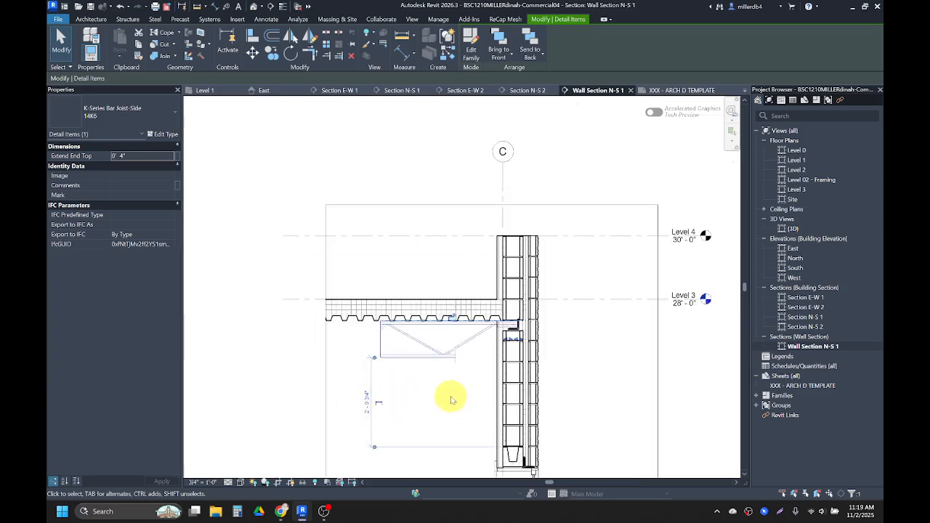
pyautogui.scroll(3, 446, 399)
pyautogui.scroll(-4, 312, 327)
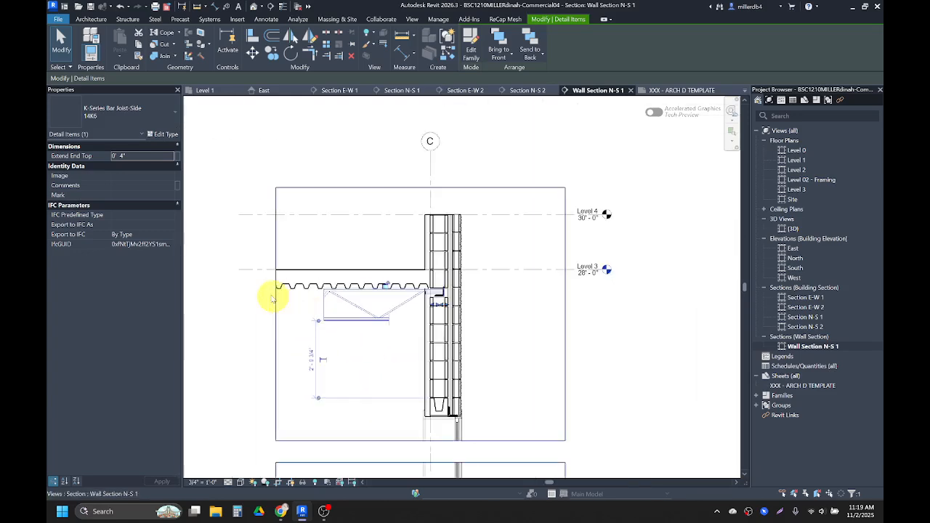
pyautogui.click(253, 373)
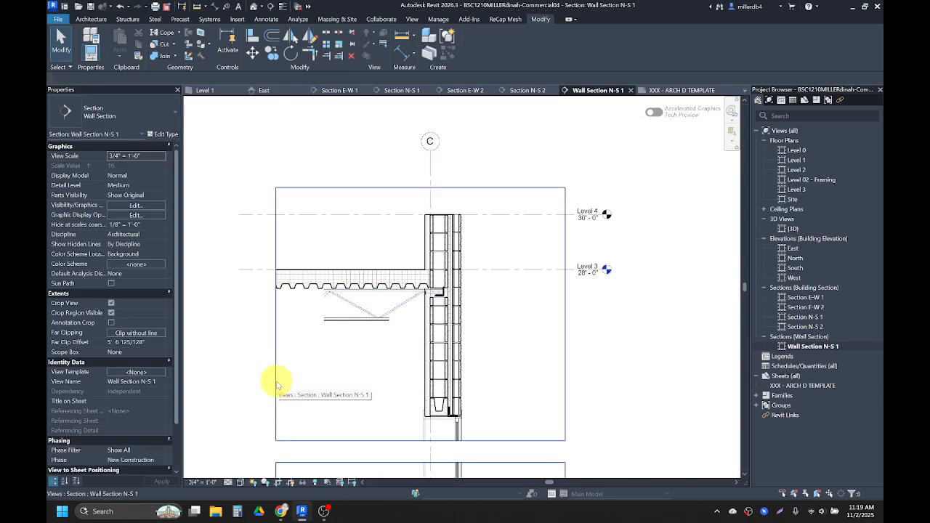
# Pull the interior-side edge of the upper crop region inward to the cut end of the bar joist
pyautogui.click(276, 381)
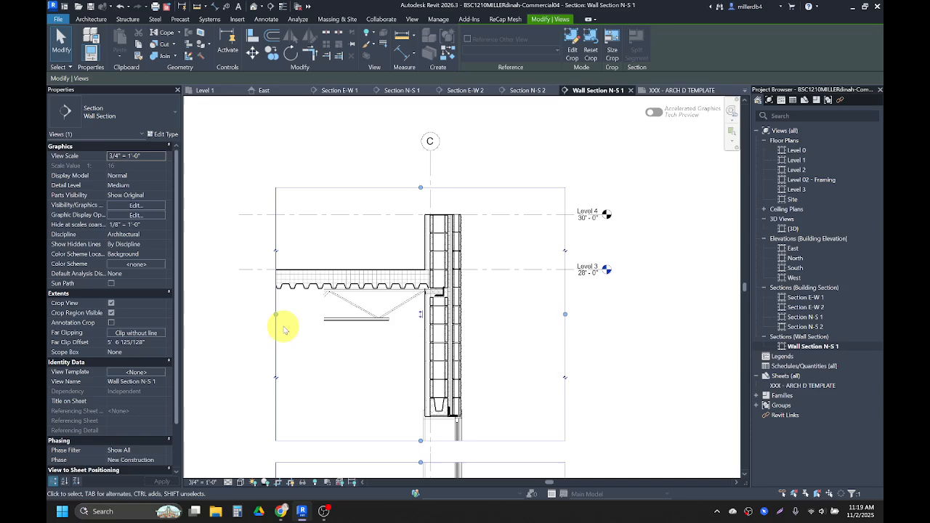
pyautogui.moveTo(276, 314); pyautogui.dragTo(325, 317)
pyautogui.scroll(3, 321, 317)
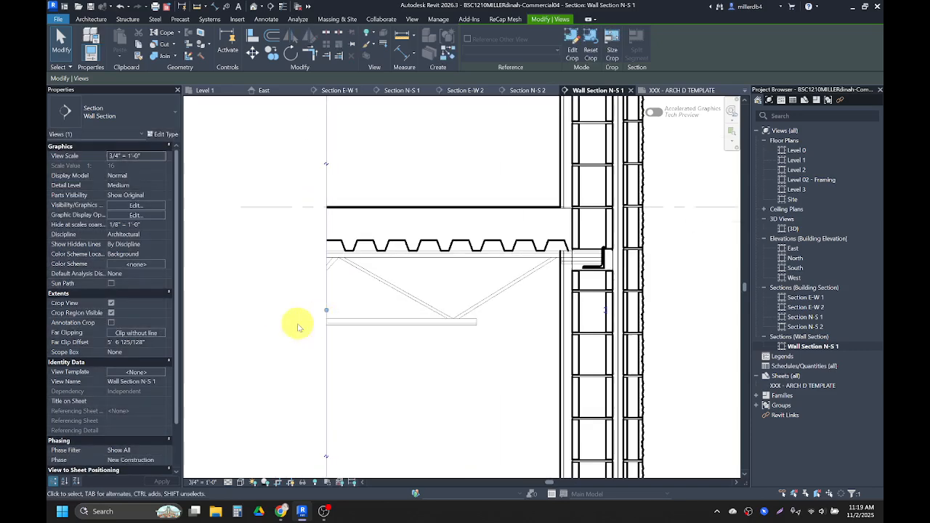
pyautogui.click(281, 331)
# Open the Wood Framing folder under Detail Items, Wood and Plastic in the Autodesk family library
pyautogui.scroll(-1, 280, 332)
pyautogui.scroll(-3, 326, 342)
pyautogui.moveTo(394, 373); pyautogui.dragTo(386, 256, button='middle')
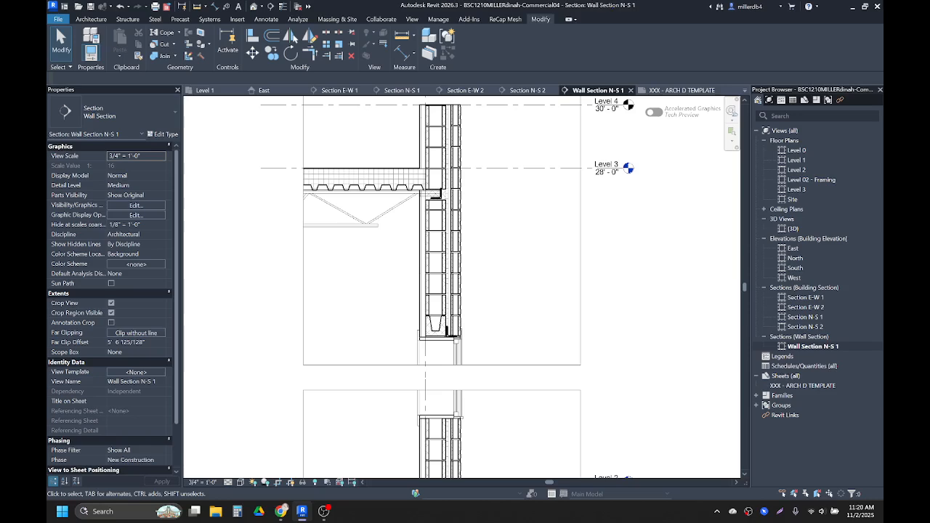
pyautogui.moveTo(380, 182); pyautogui.dragTo(373, 290, button='middle')
pyautogui.scroll(4, 415, 233)
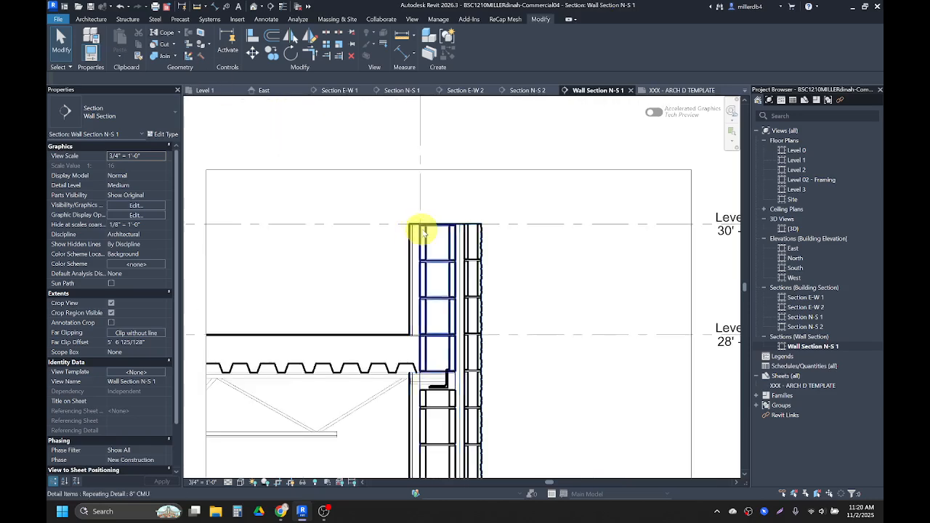
pyautogui.scroll(1, 436, 222)
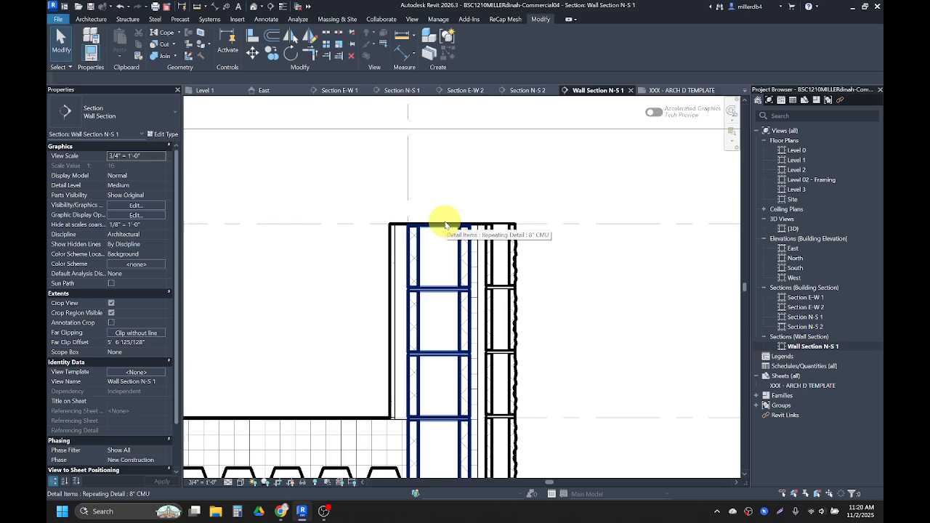
pyautogui.press('l')
pyautogui.press('f')
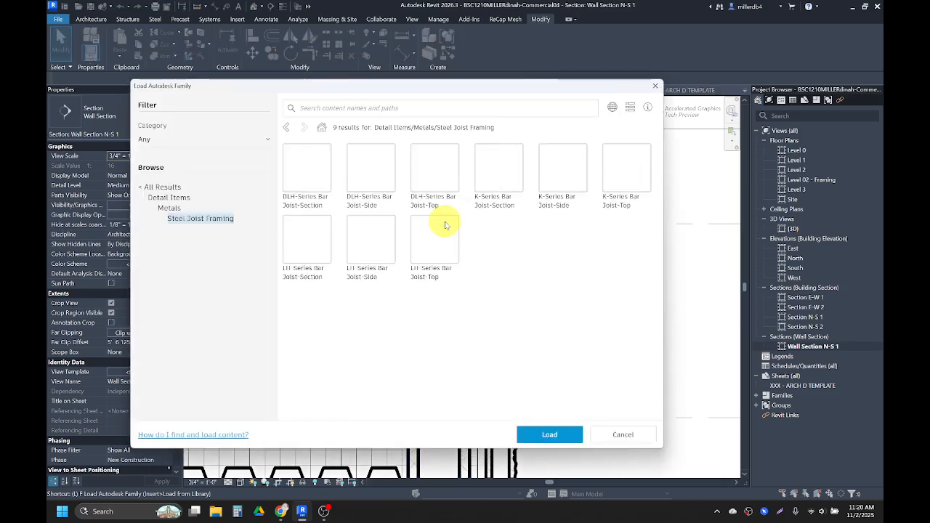
pyautogui.click(169, 199)
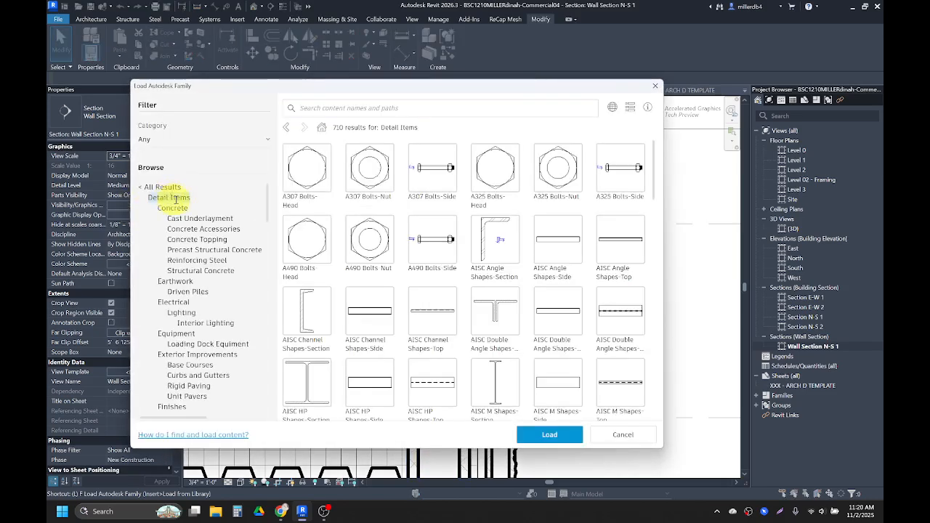
pyautogui.scroll(-10, 171, 199)
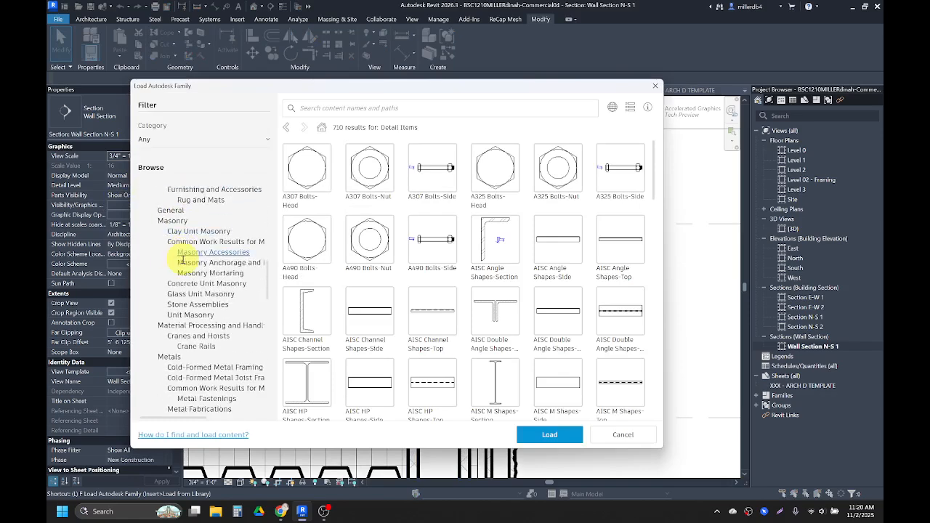
pyautogui.scroll(-12, 177, 282)
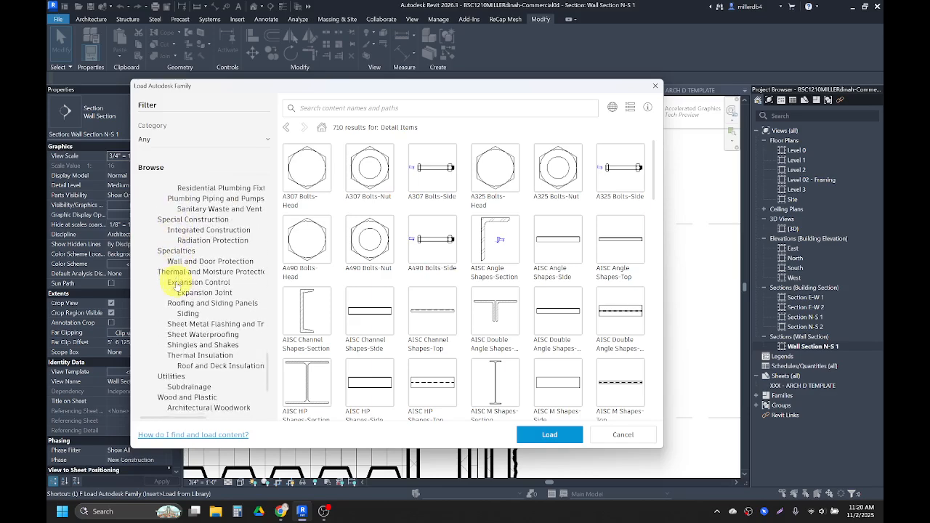
pyautogui.scroll(-2, 177, 285)
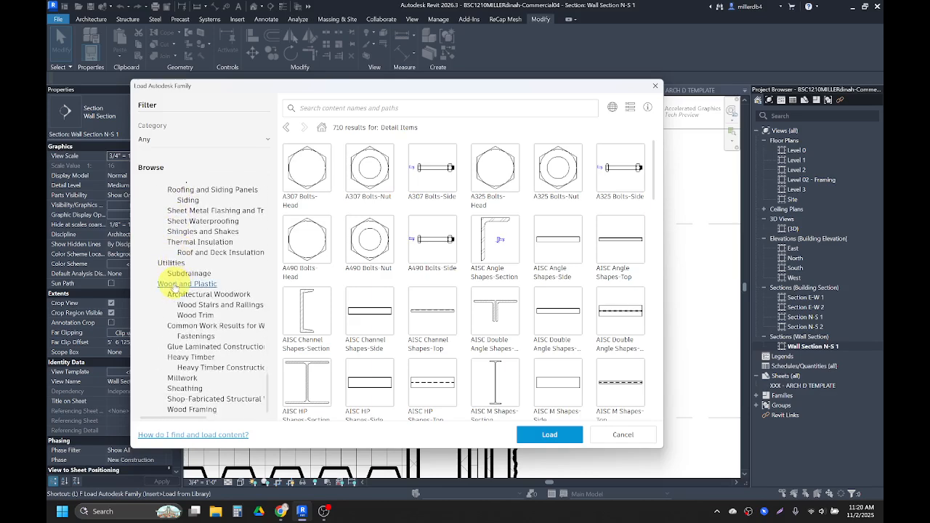
pyautogui.click(175, 285)
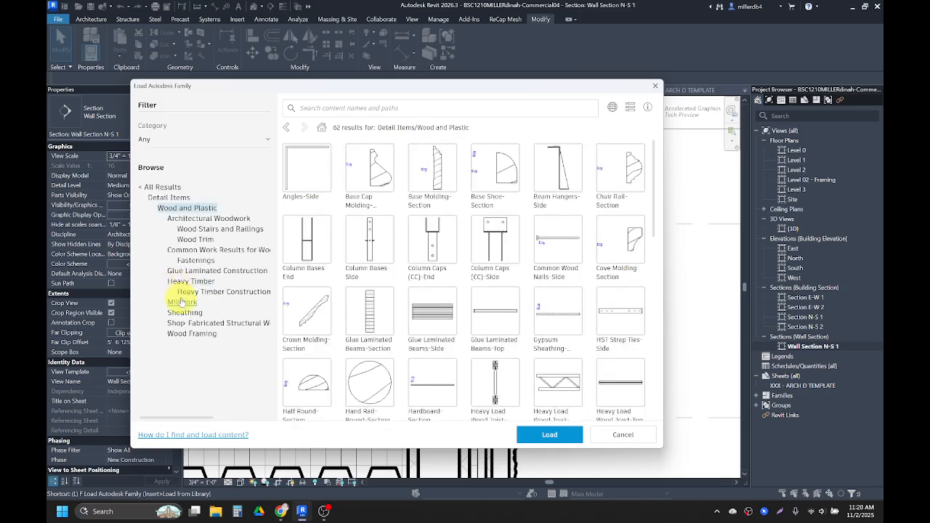
pyautogui.click(189, 334)
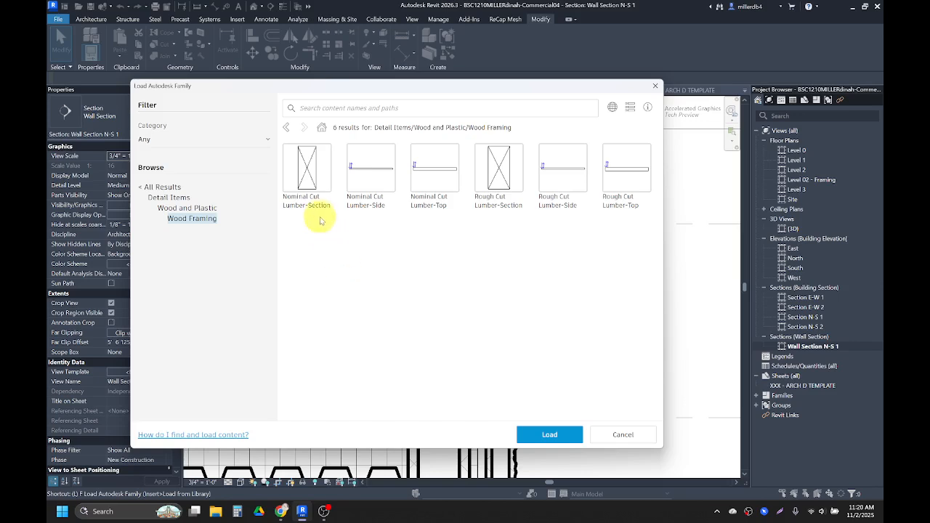
# Load the Nominal Cut Lumber-Section detail family with its 1x12 type
pyautogui.click(312, 170)
pyautogui.click(535, 435)
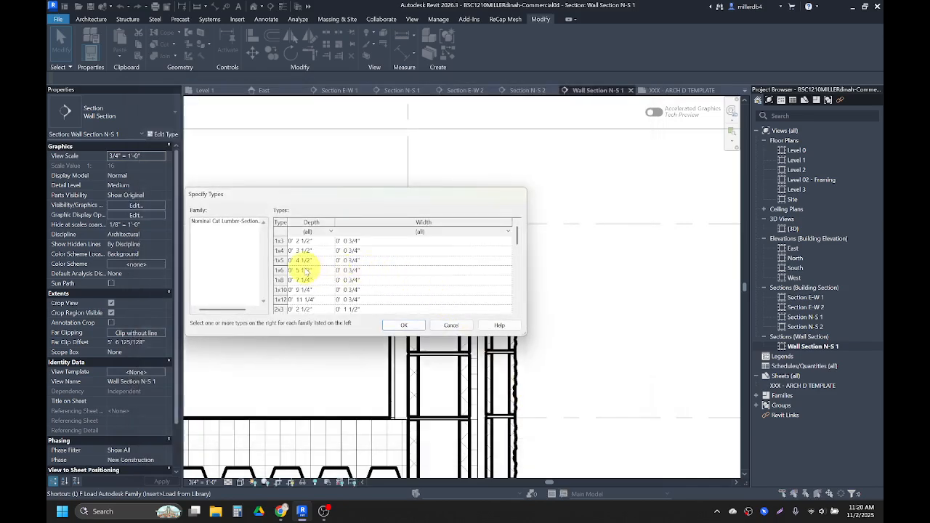
pyautogui.click(279, 271)
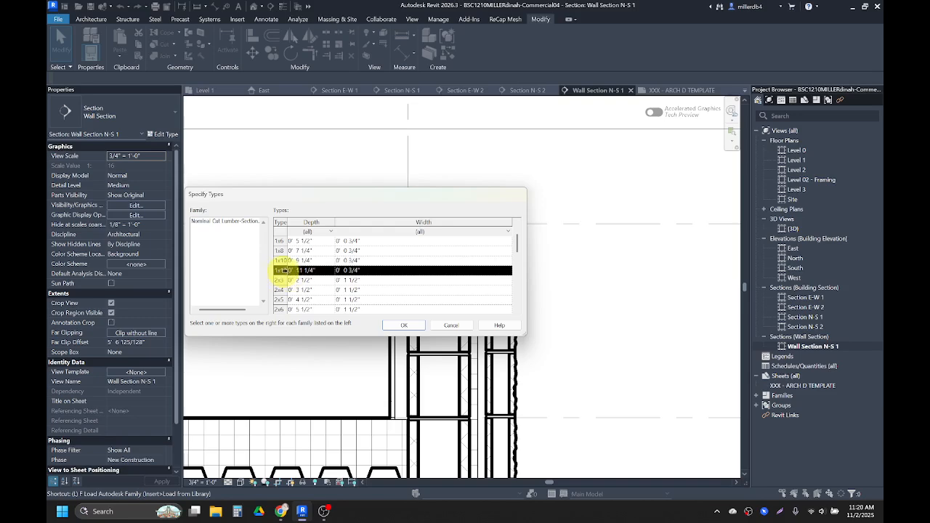
pyautogui.click(402, 325)
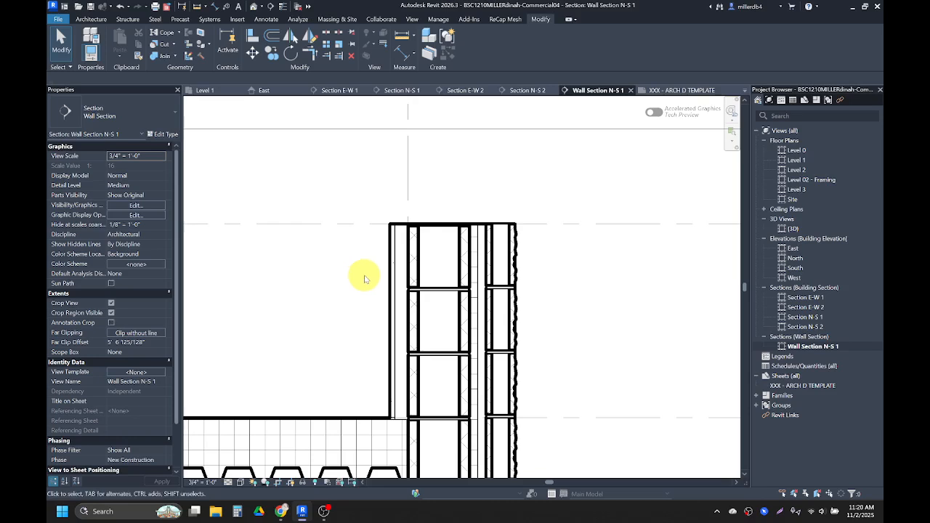
# Place a 1x12 Nominal Cut Lumber-Section detail component lying flat across the top of the CMU wall
pyautogui.click(266, 19)
pyautogui.click(271, 57)
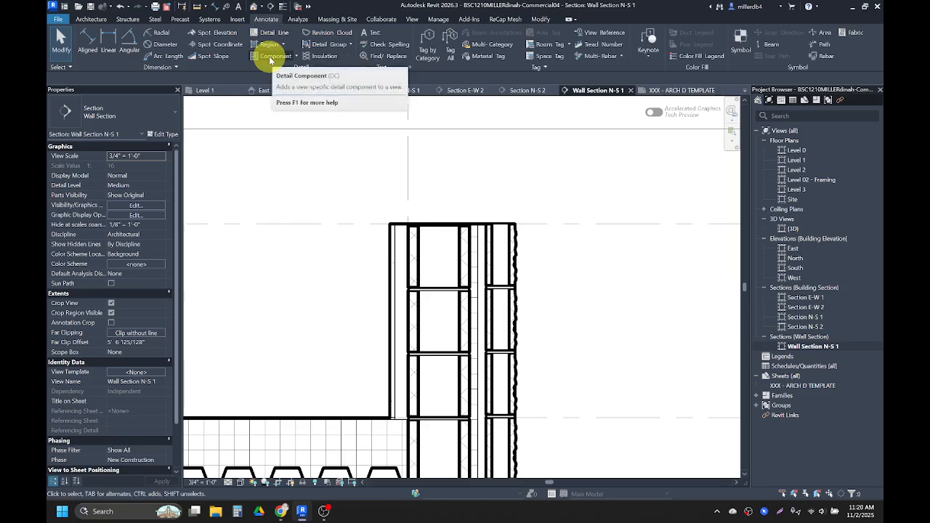
pyautogui.click(291, 71)
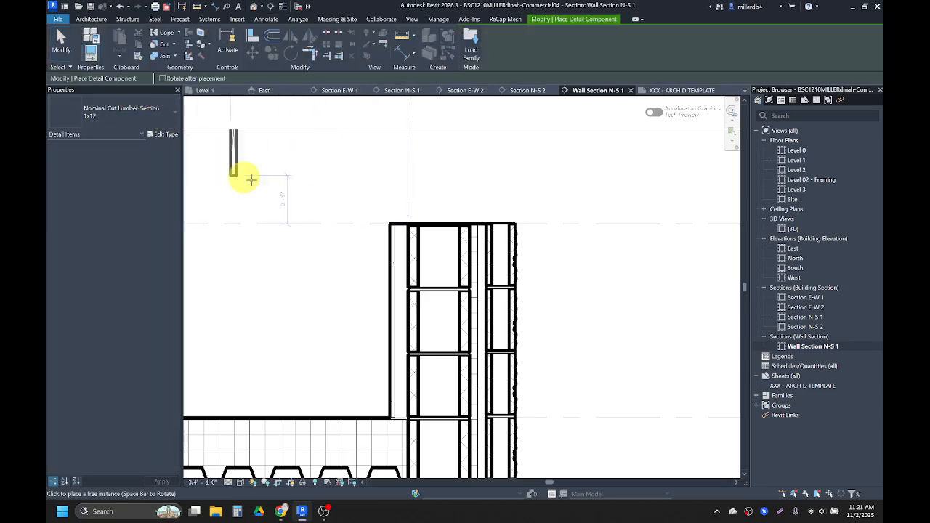
pyautogui.press('space')
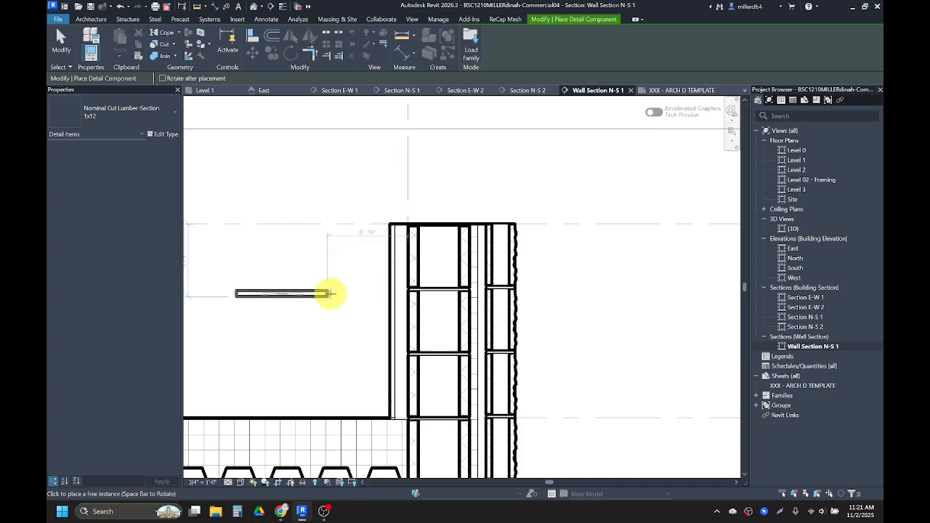
pyautogui.scroll(2, 485, 209)
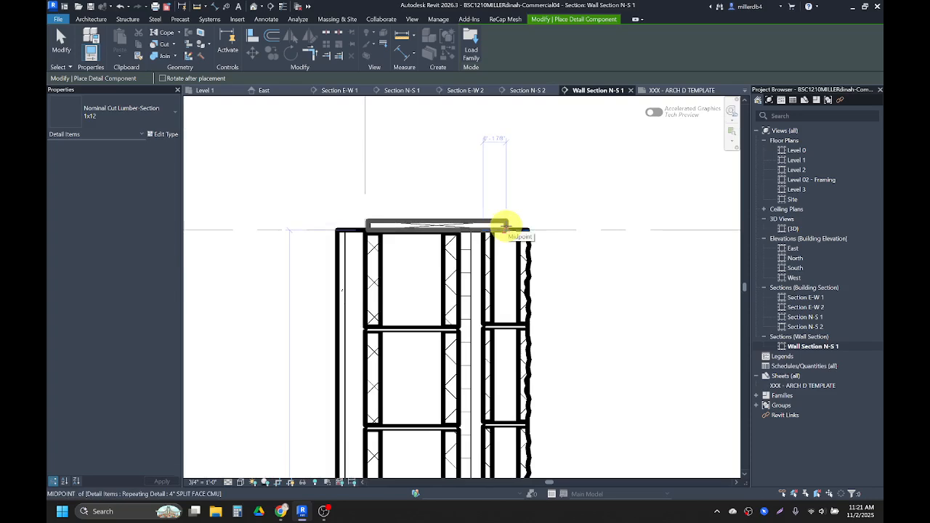
pyautogui.click(507, 226)
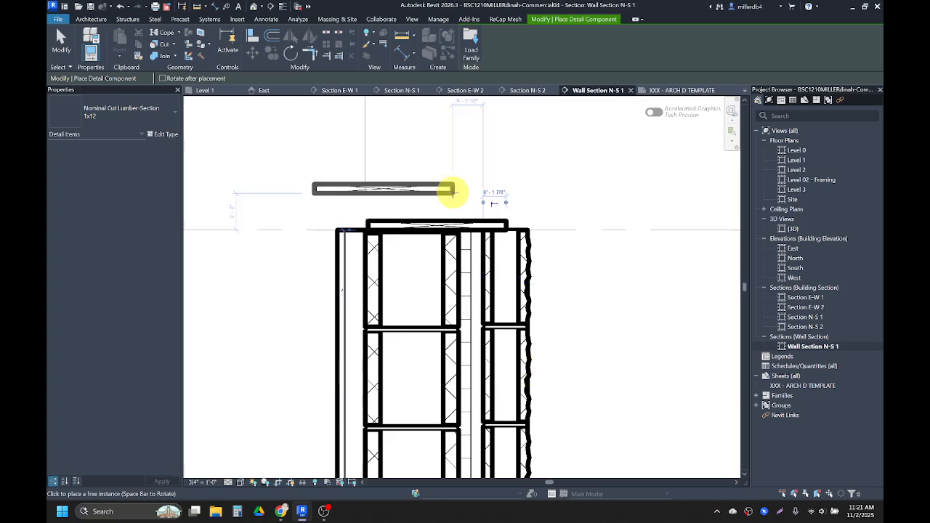
pyautogui.press('Escape')
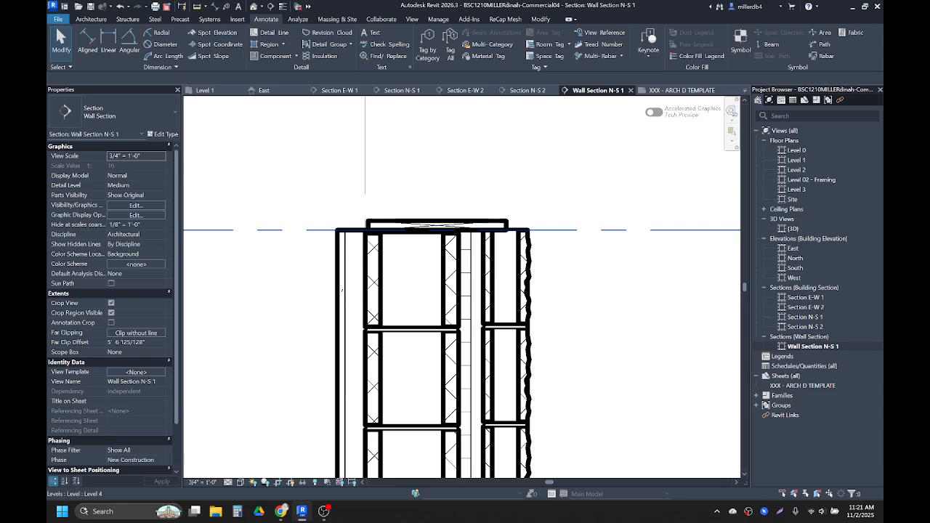
# Open the Autodesk family library for loading and browse to the Metals category under Detail Items
pyautogui.scroll(-3, 286, 316)
pyautogui.moveTo(286, 315); pyautogui.dragTo(333, 243, button='middle')
pyautogui.scroll(1, 367, 346)
pyautogui.moveTo(367, 346); pyautogui.dragTo(457, 139, button='middle')
pyautogui.scroll(1, 473, 254)
pyautogui.moveTo(473, 254); pyautogui.dragTo(469, 146, button='middle')
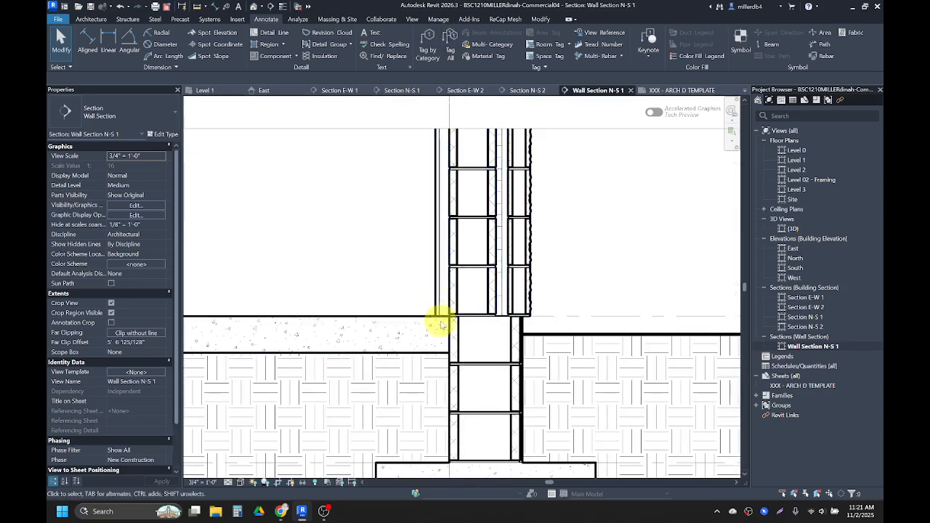
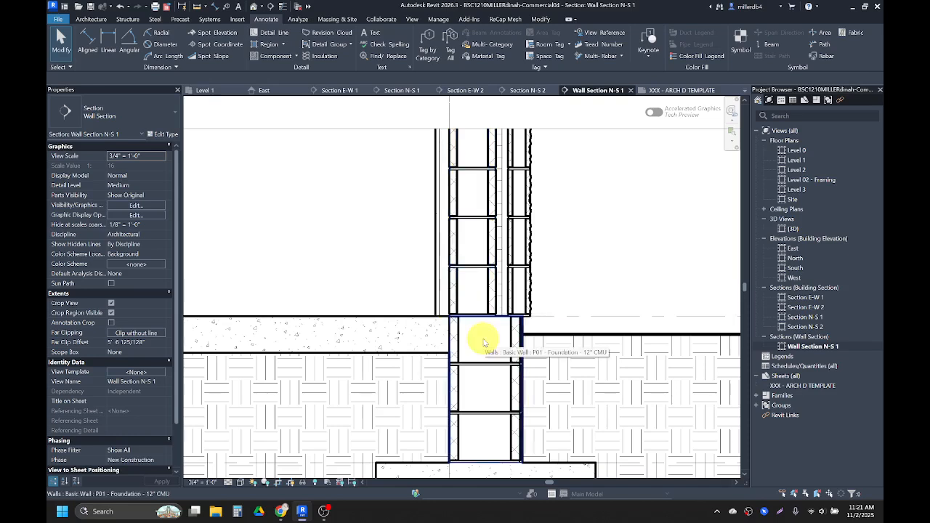
pyautogui.press('l')
pyautogui.press('f')
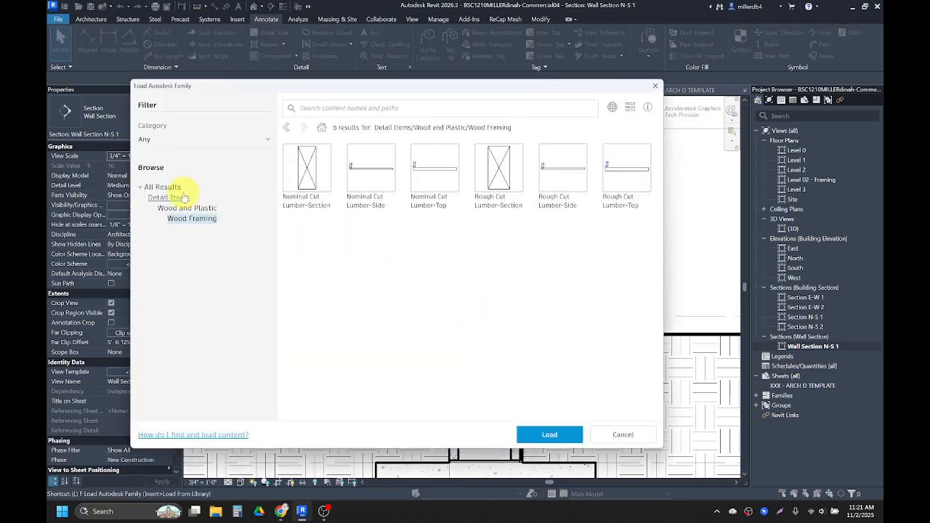
pyautogui.click(184, 198)
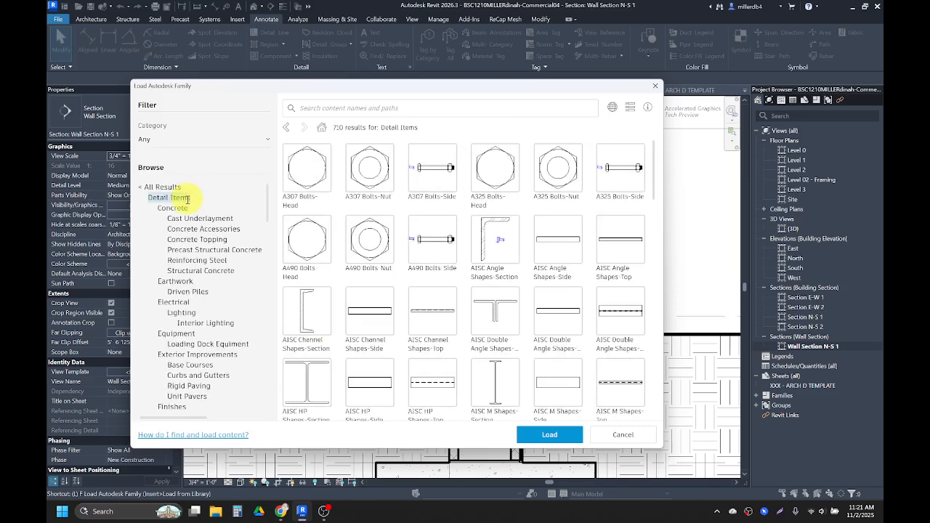
pyautogui.scroll(-3, 182, 218)
pyautogui.scroll(-8, 180, 221)
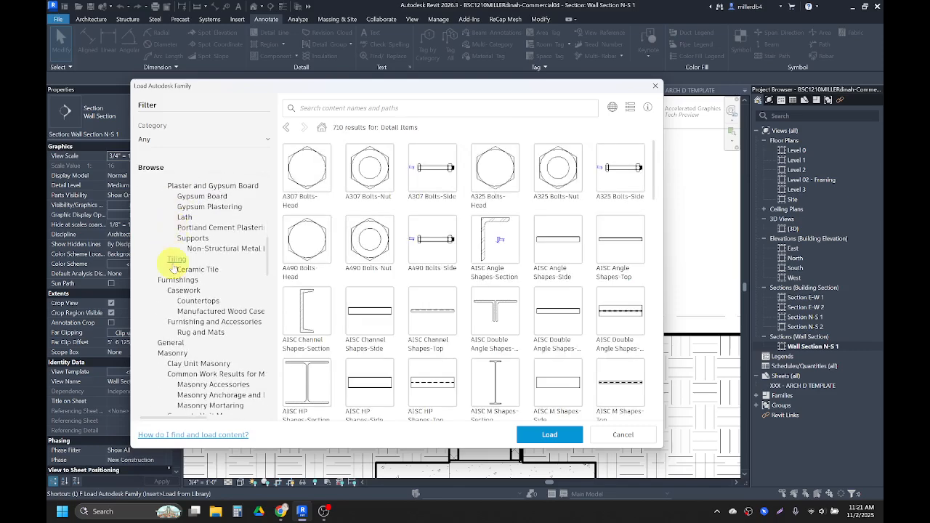
pyautogui.scroll(-3, 166, 360)
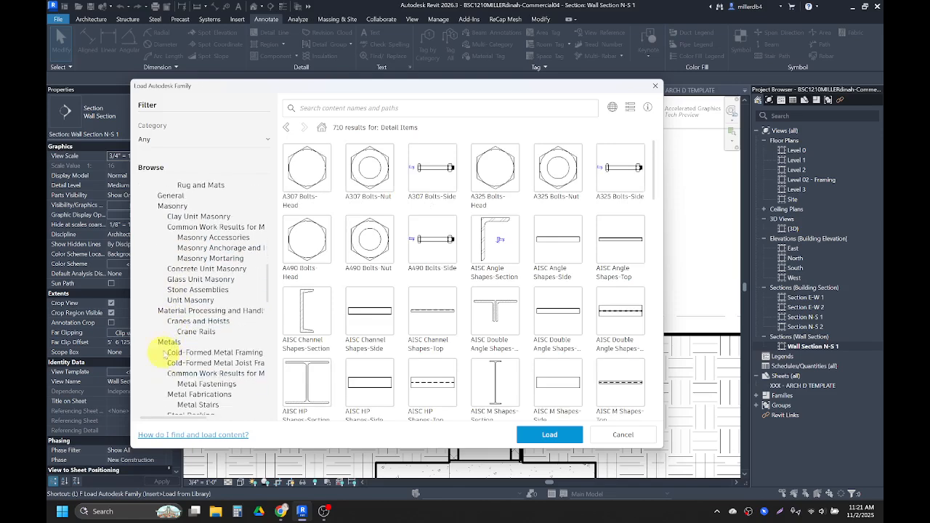
pyautogui.click(167, 342)
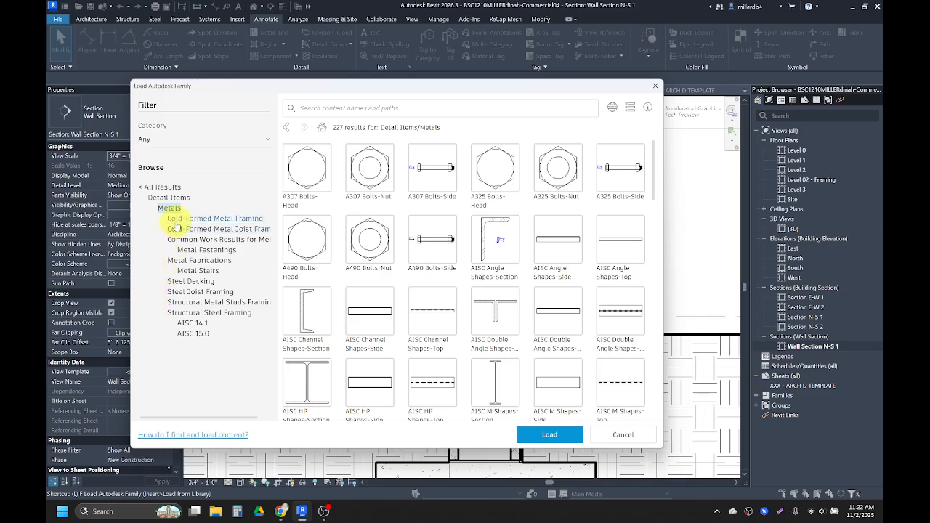
# Look through the steel framing categories and load the C Studs-Section family from Structural Metal Studs Framing
pyautogui.click(176, 292)
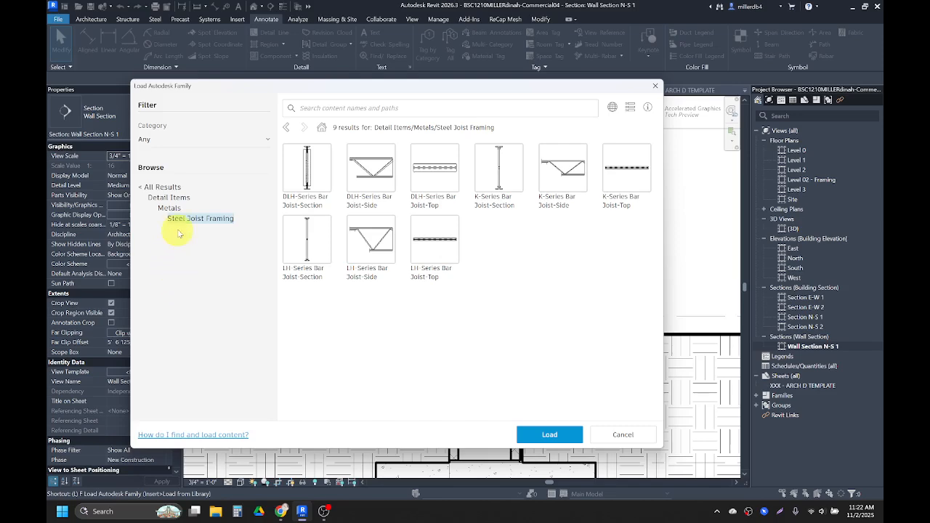
pyautogui.click(172, 208)
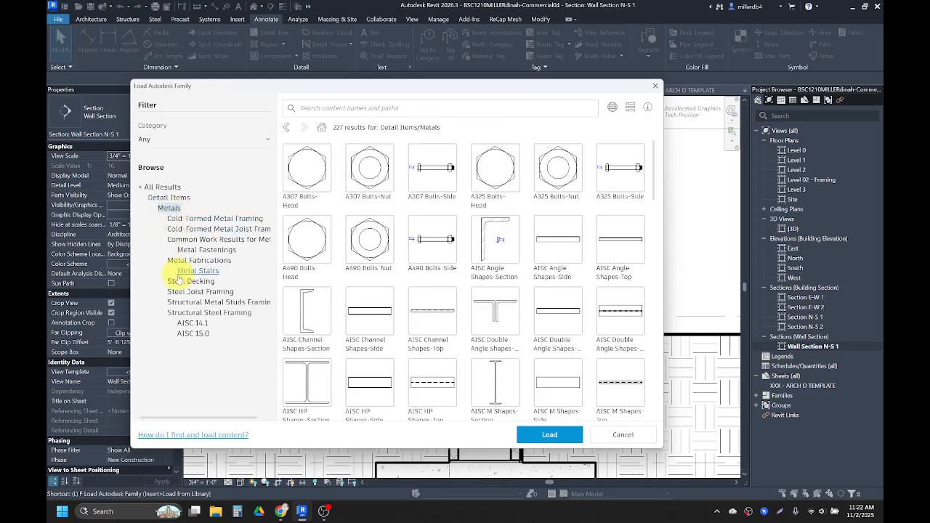
pyautogui.click(180, 313)
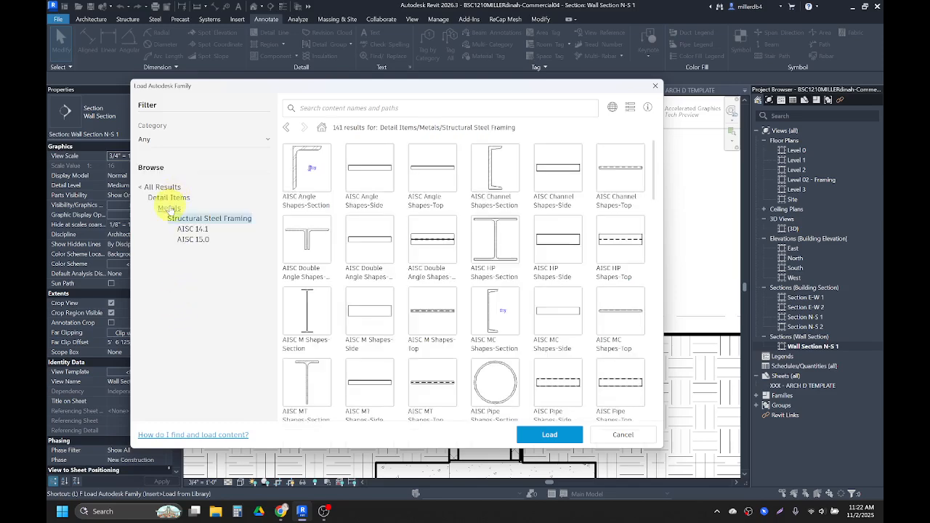
pyautogui.click(169, 208)
pyautogui.click(183, 302)
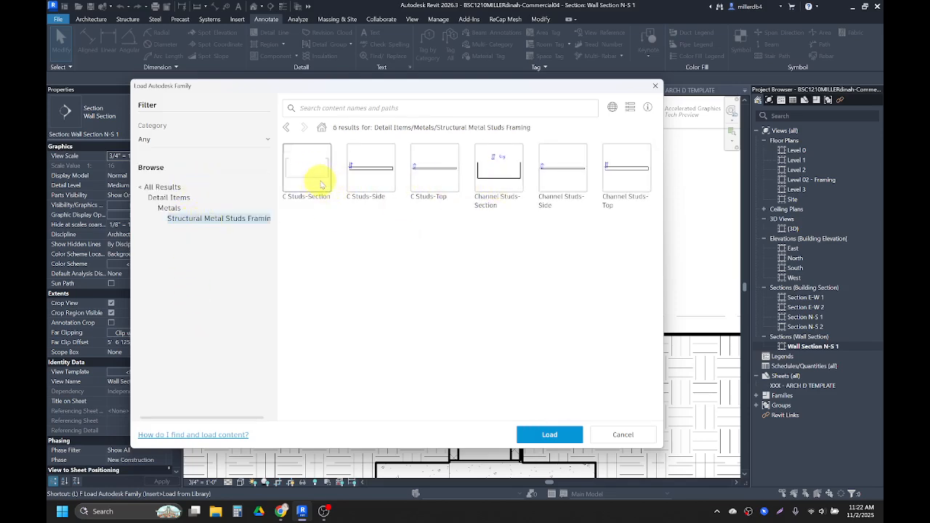
pyautogui.click(313, 184)
pyautogui.click(538, 436)
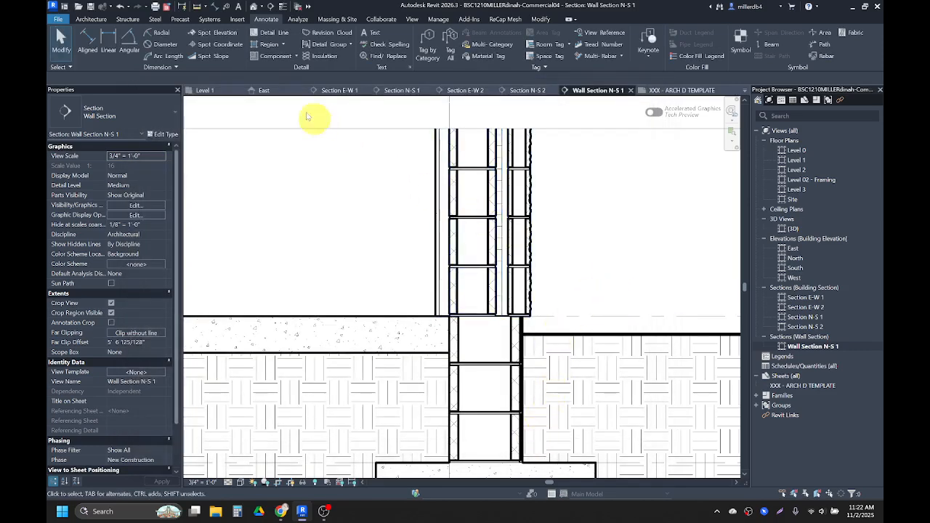
# Place a 1 5/8" C Studs-Section detail component on the floor slab at the base of the wall's interior furring cavity
pyautogui.click(276, 56)
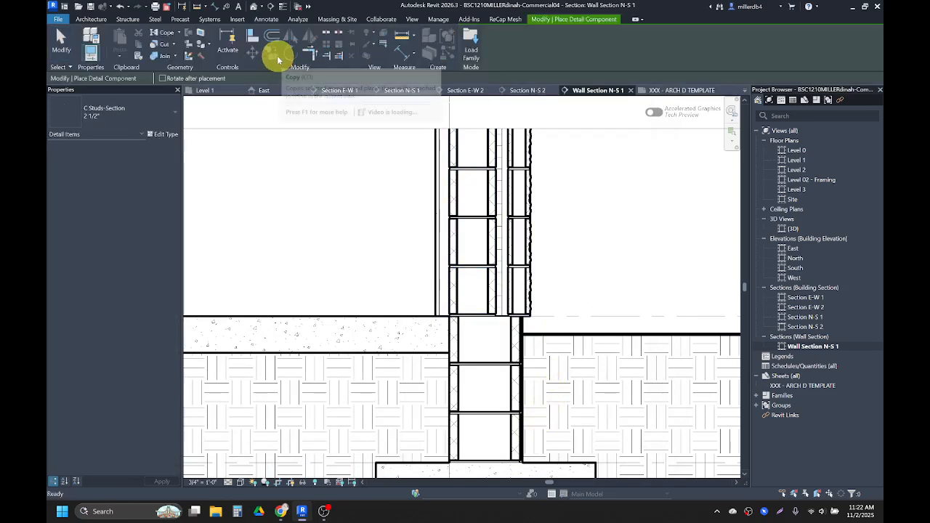
pyautogui.click(164, 109)
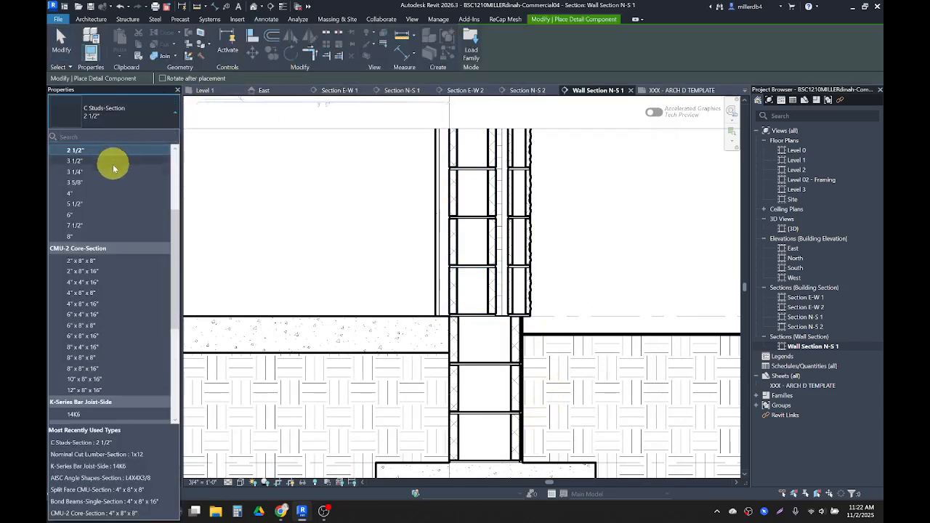
pyautogui.scroll(1, 104, 192)
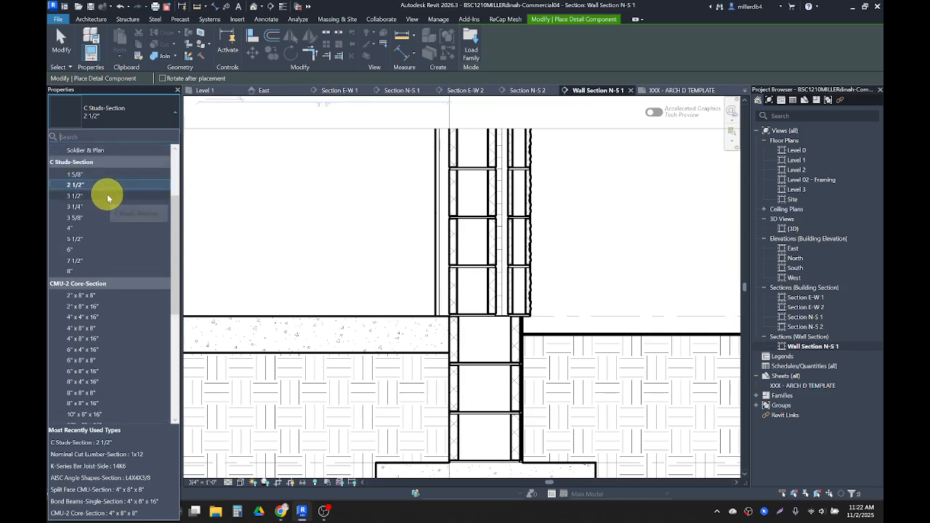
pyautogui.click(75, 175)
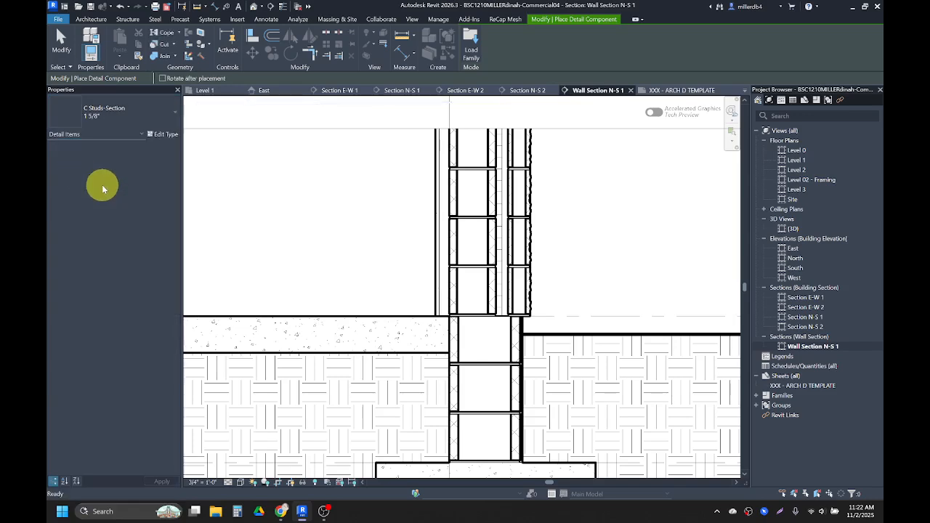
pyautogui.scroll(2, 367, 275)
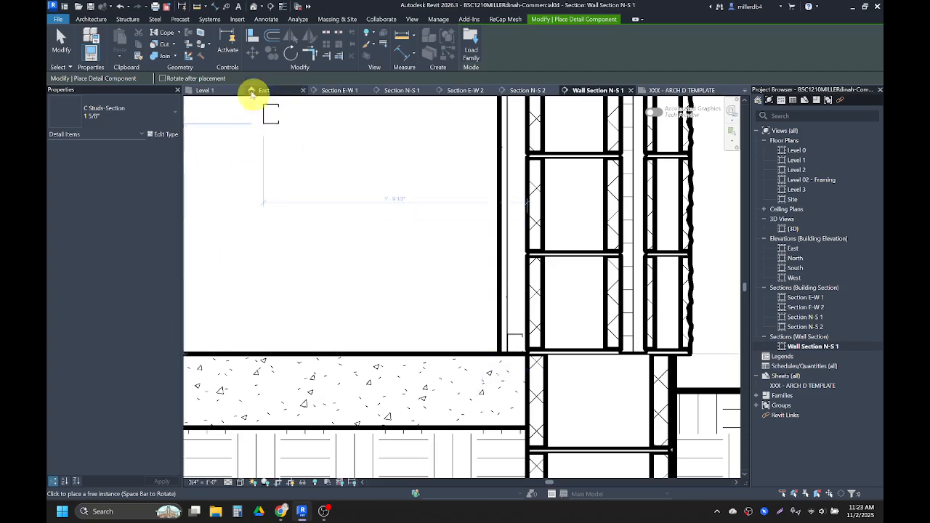
pyautogui.press('Escape')
pyautogui.press('Escape')
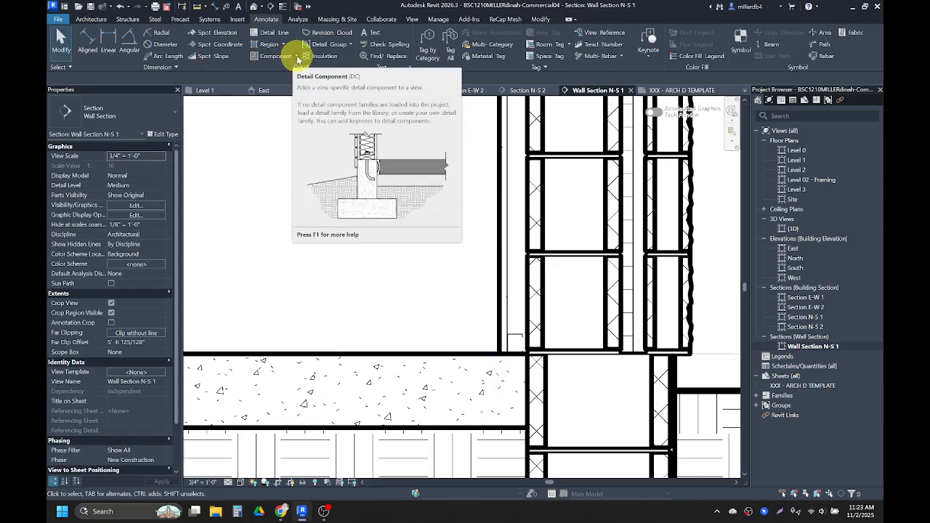
# Start a repeating detail component and duplicate the 8" CMU type under the name C- STUD
pyautogui.click(297, 57)
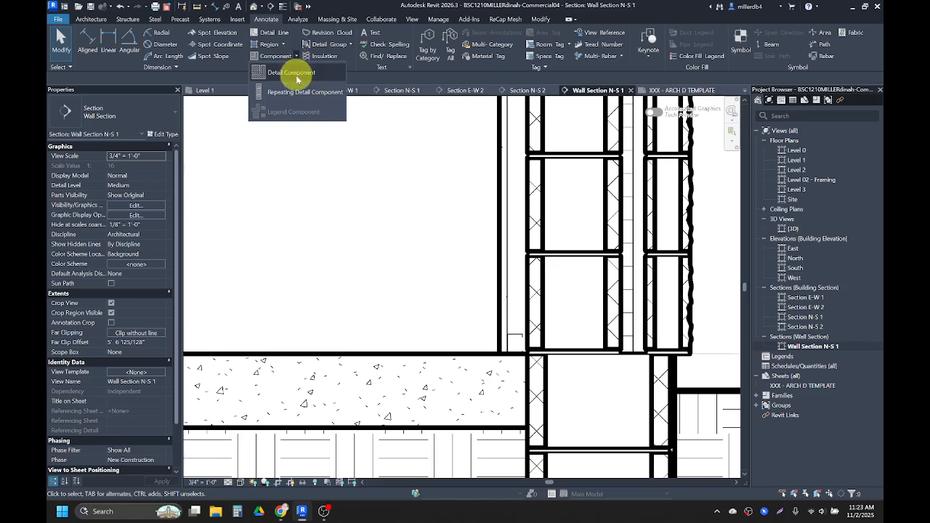
pyautogui.click(298, 92)
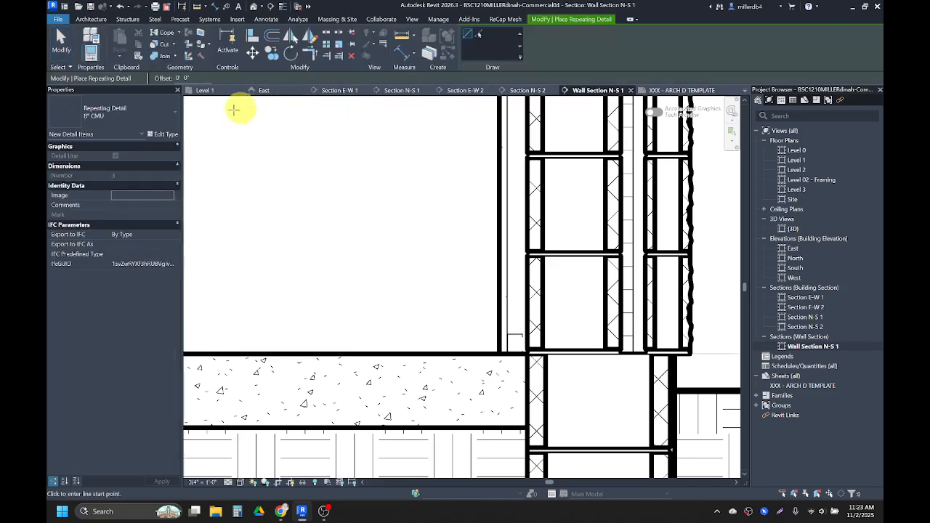
pyautogui.click(168, 135)
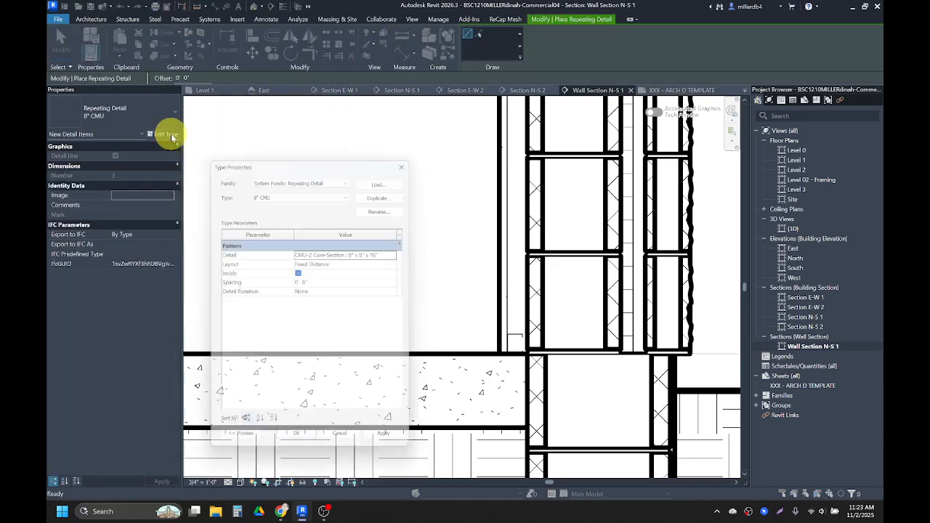
pyautogui.click(375, 192)
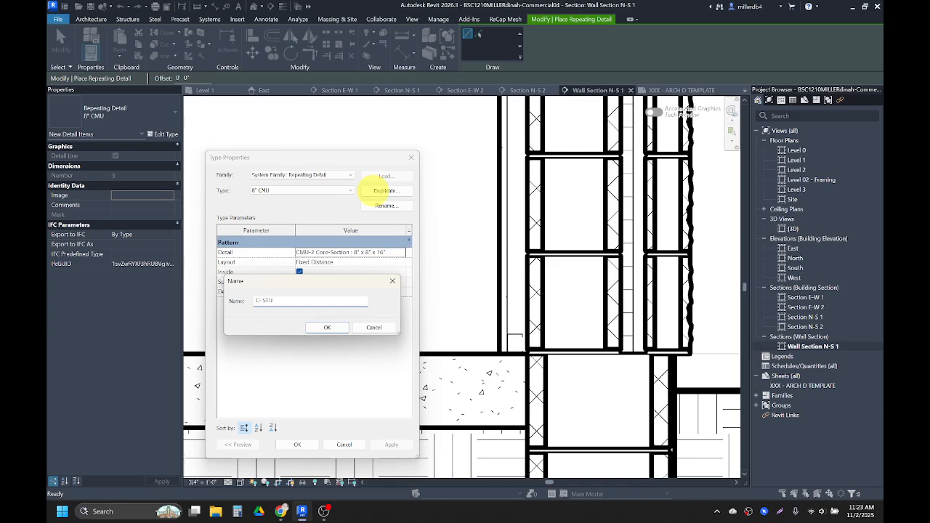
pyautogui.write('C- STUD')
pyautogui.press('Return')
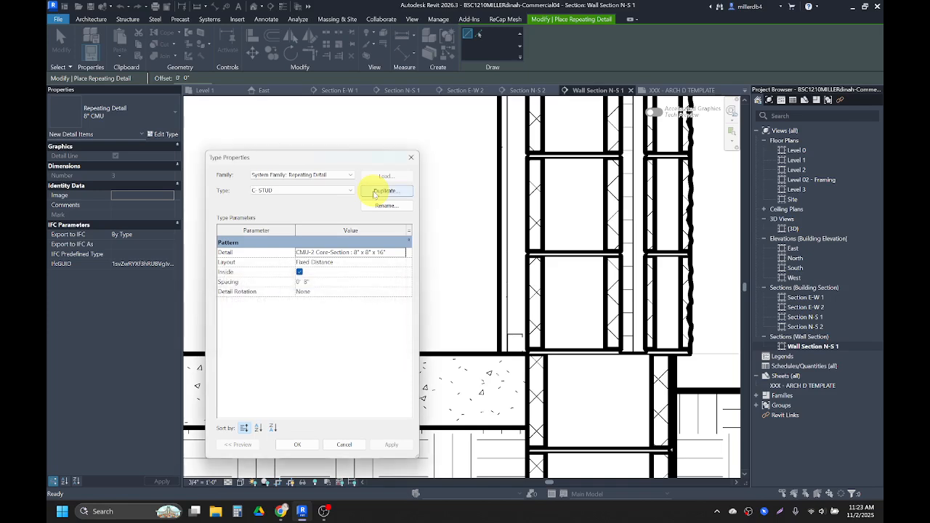
# Set the C- STUD type's detail to C Studs-Section : 1 5/8" and its spacing to 2' 0"
pyautogui.click(401, 255)
pyautogui.scroll(3, 356, 282)
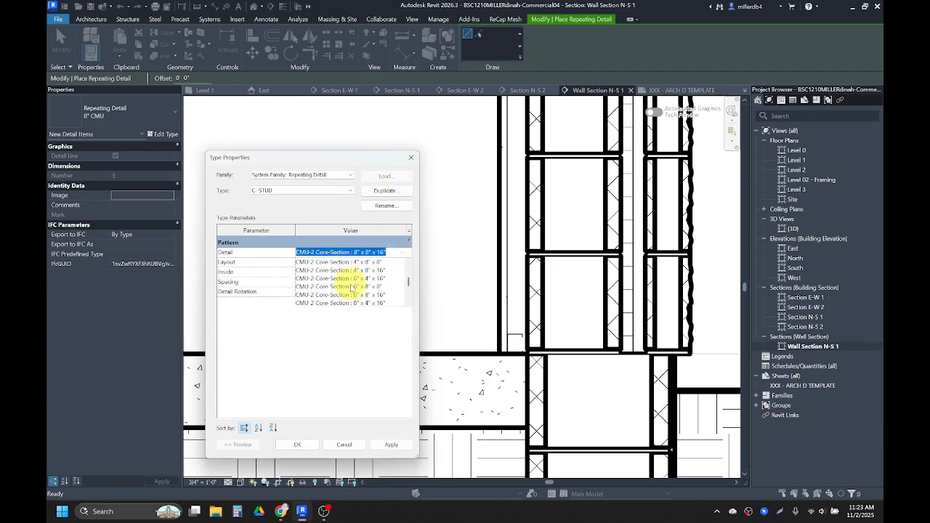
pyautogui.scroll(2, 350, 288)
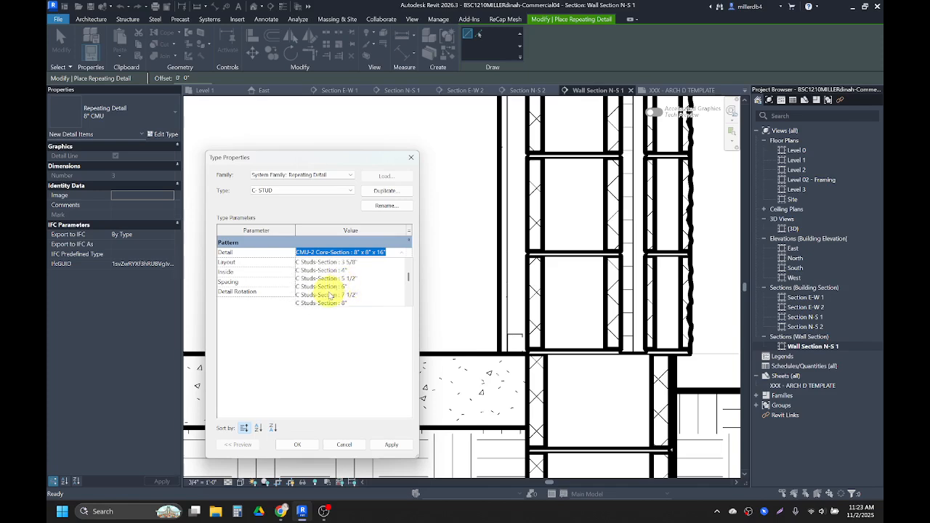
pyautogui.scroll(1, 328, 291)
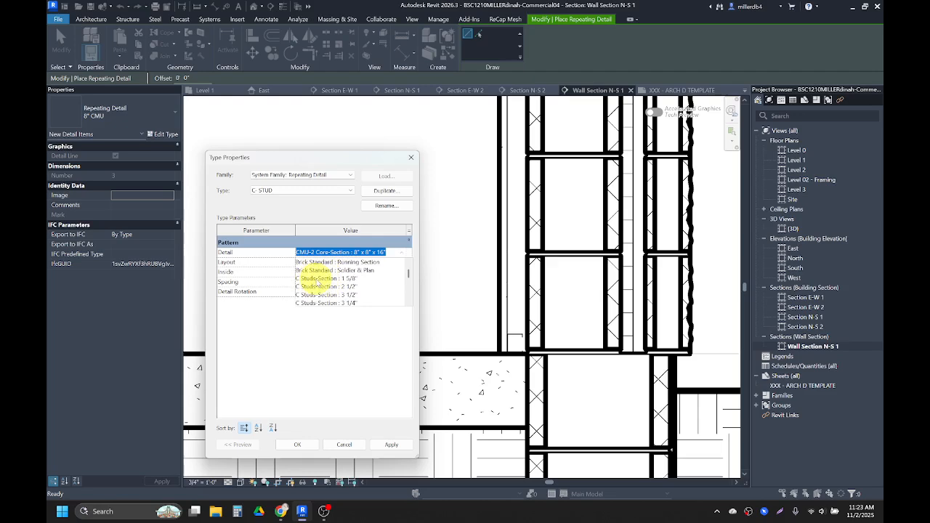
pyautogui.click(318, 281)
pyautogui.click(318, 281)
pyautogui.moveTo(318, 281); pyautogui.dragTo(296, 281)
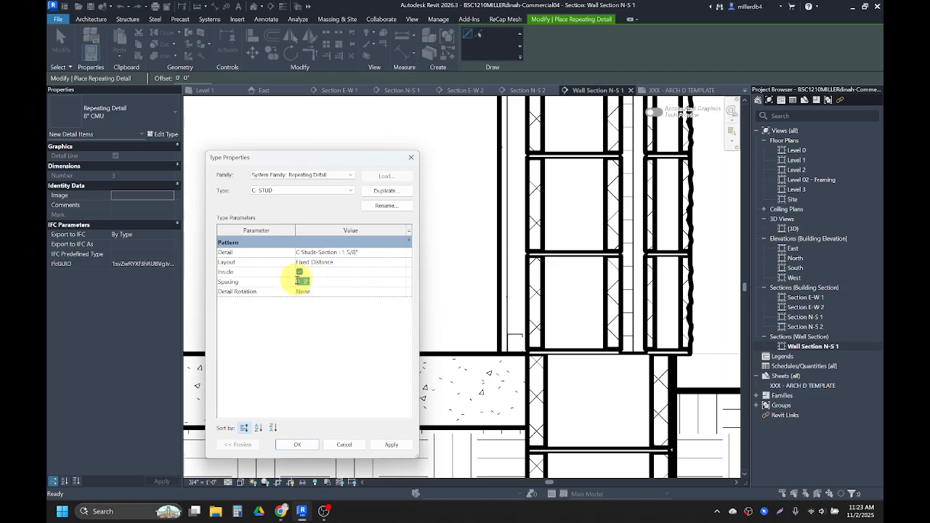
pyautogui.click(298, 444)
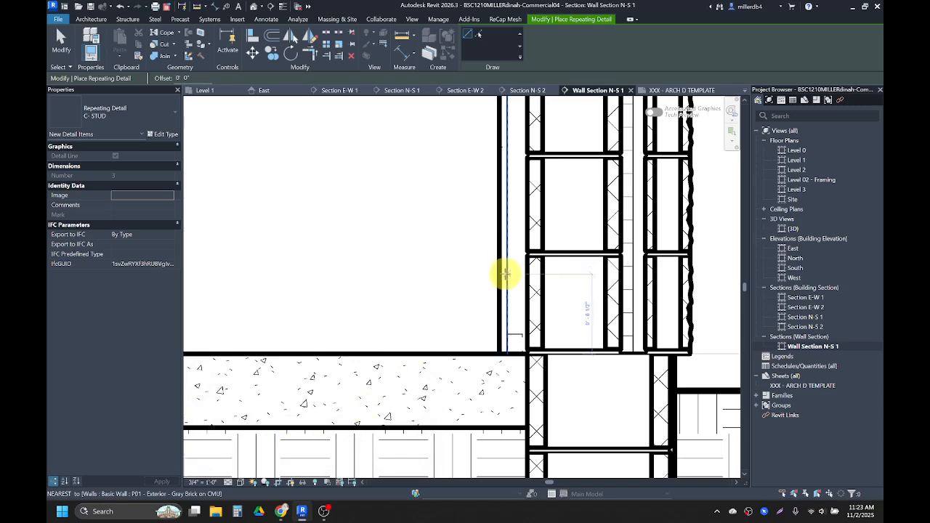
# Set the detail rotation of the C- STUD repeating detail type to 90° Clockwise
pyautogui.click(505, 273)
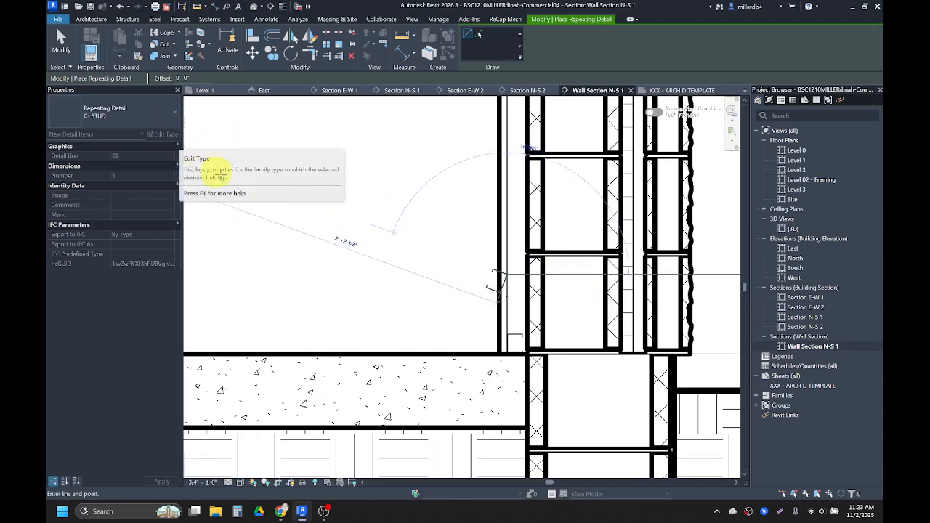
pyautogui.press('Escape')
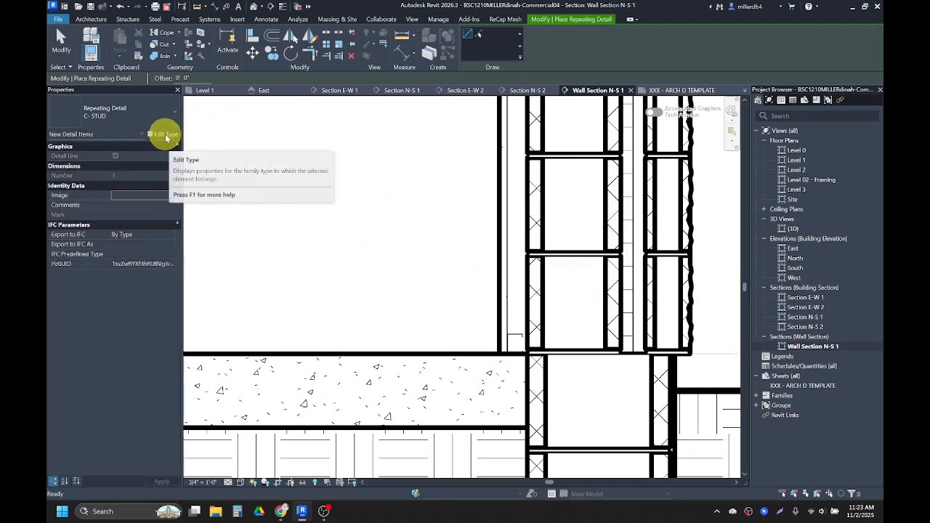
pyautogui.click(161, 134)
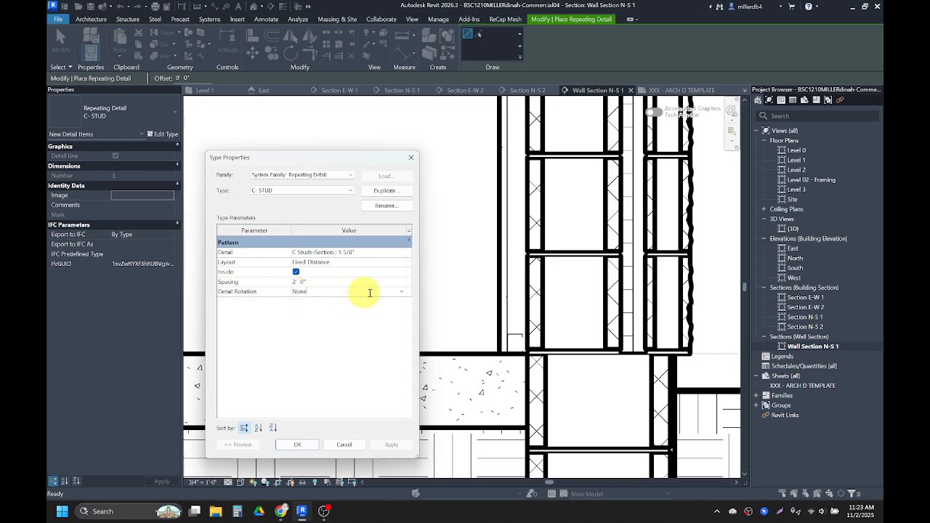
pyautogui.click(399, 291)
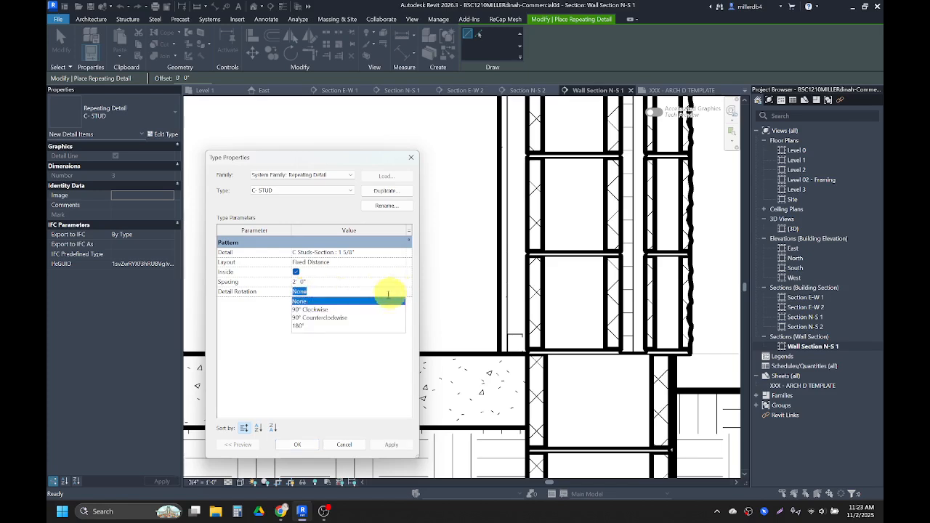
pyautogui.click(314, 309)
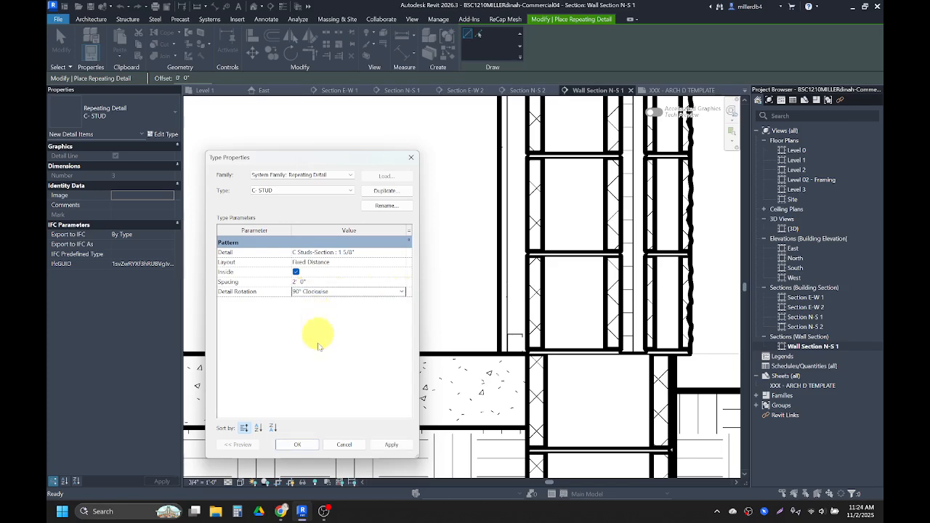
pyautogui.click(305, 444)
# Draw a C- STUD repeating detail up the interior furring cavity from about 6 1/2" above the floor slab to Level 2
pyautogui.click(507, 271)
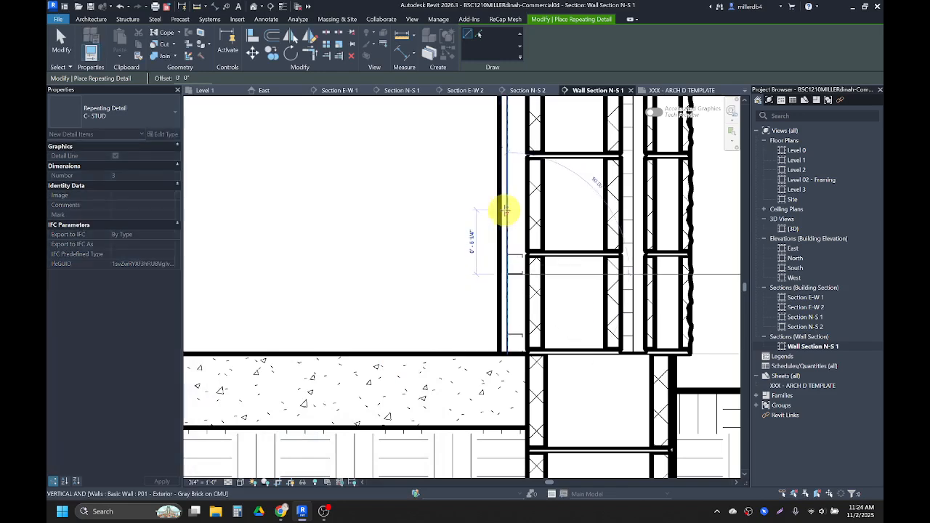
pyautogui.scroll(-2, 504, 205)
pyautogui.scroll(-2, 507, 192)
pyautogui.moveTo(509, 175); pyautogui.dragTo(480, 378, button='middle')
pyautogui.scroll(1, 474, 265)
pyautogui.scroll(-2, 477, 177)
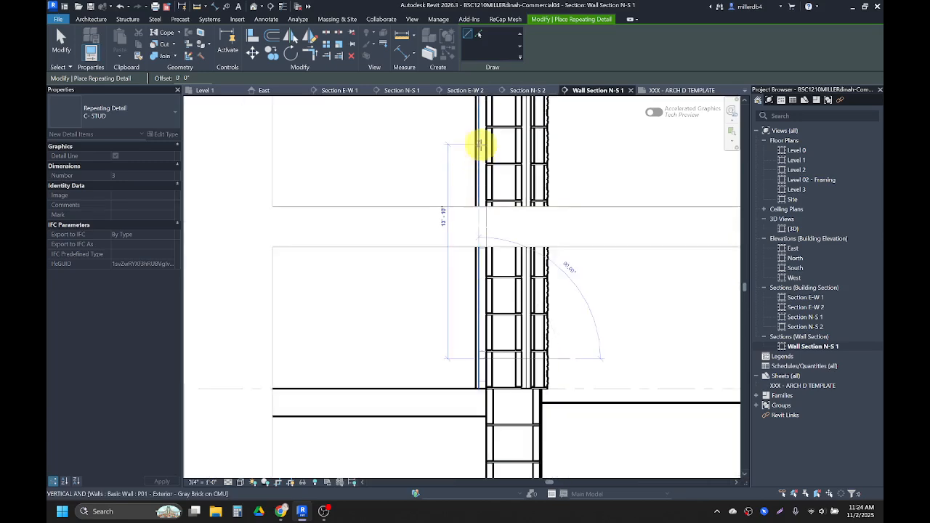
pyautogui.moveTo(483, 111); pyautogui.dragTo(453, 317, button='middle')
pyautogui.scroll(1, 454, 312)
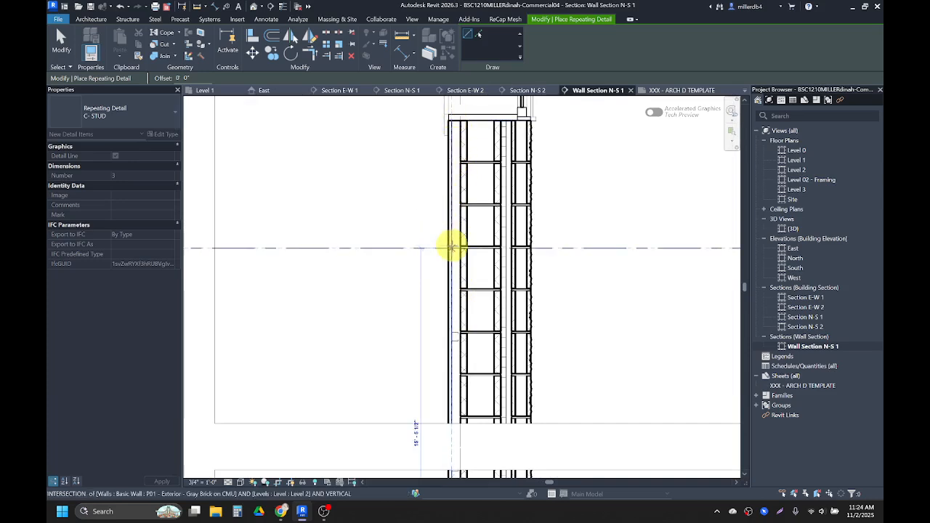
pyautogui.click(451, 248)
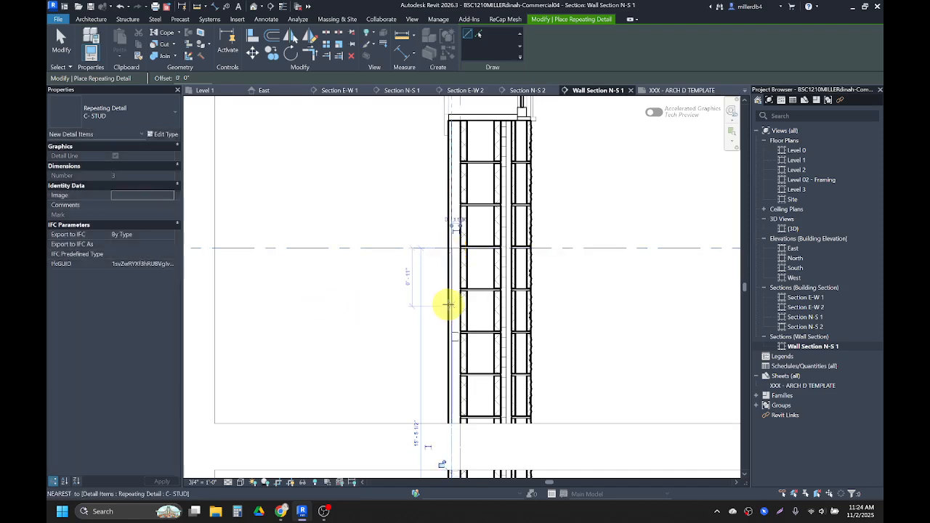
# Draw a second C- STUD run about 2'-2" long from just below Level 2 up to the window sill
pyautogui.scroll(2, 455, 325)
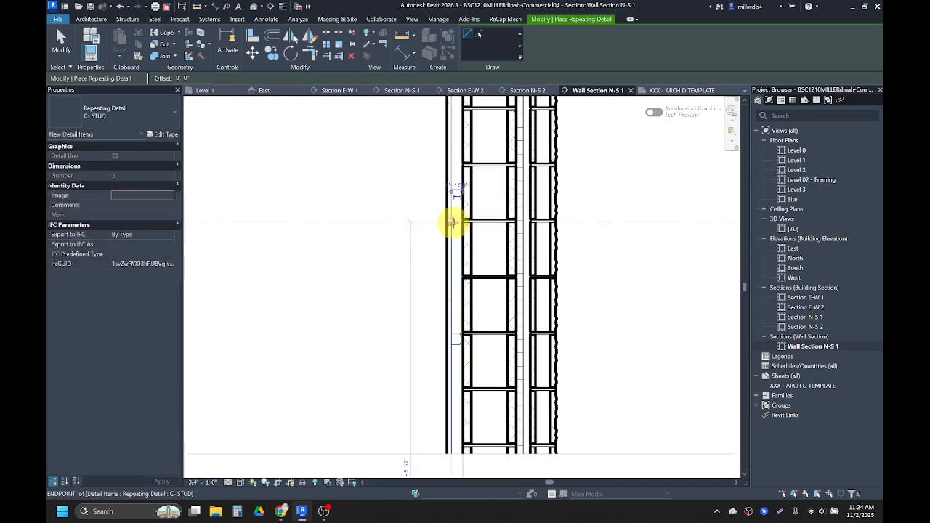
pyautogui.click(452, 222)
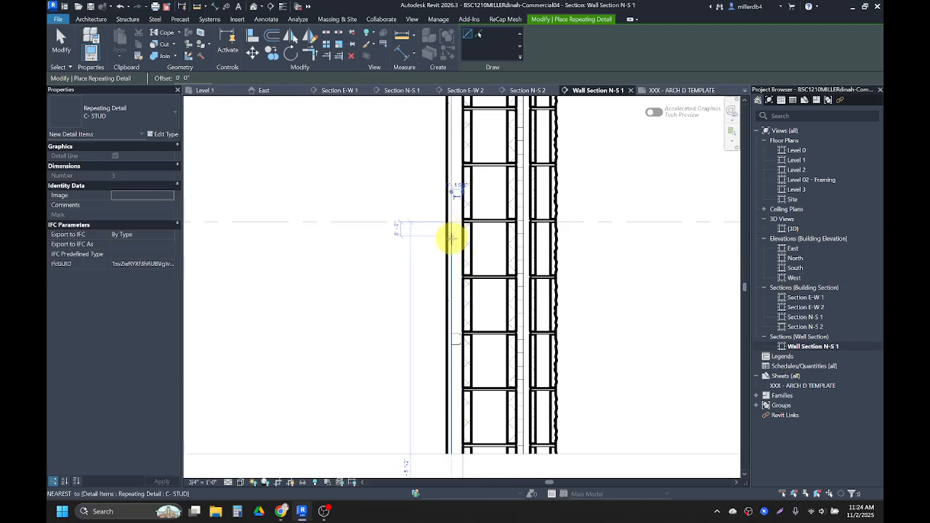
pyautogui.click(452, 237)
pyautogui.moveTo(447, 151); pyautogui.dragTo(432, 284, button='middle')
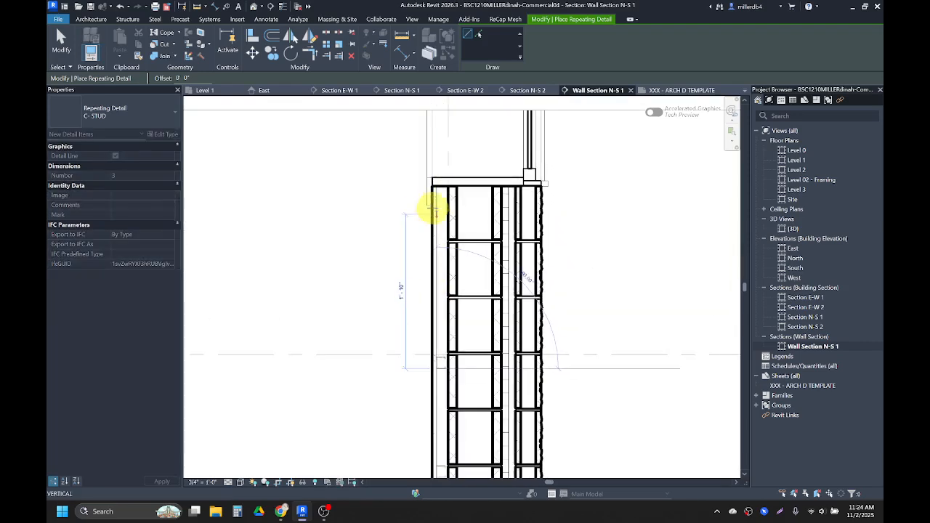
pyautogui.click(434, 187)
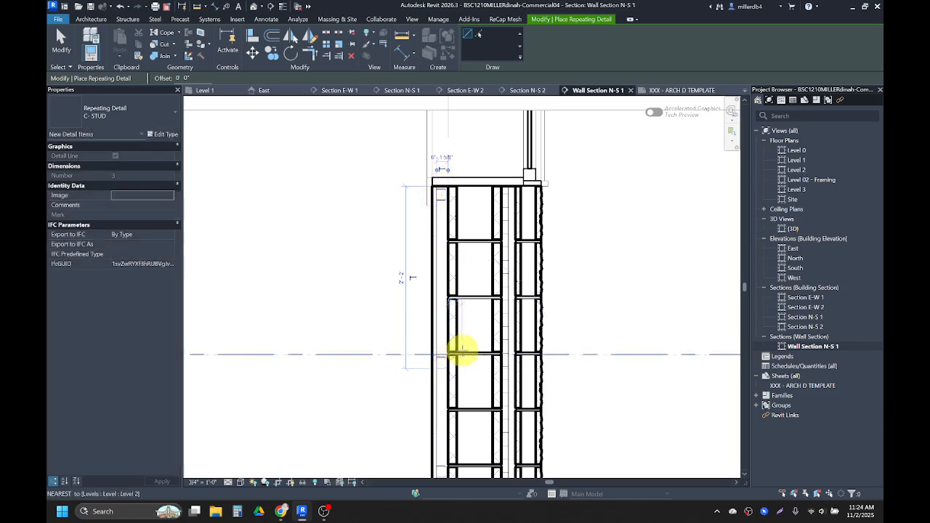
pyautogui.press('Escape')
pyautogui.press('Escape')
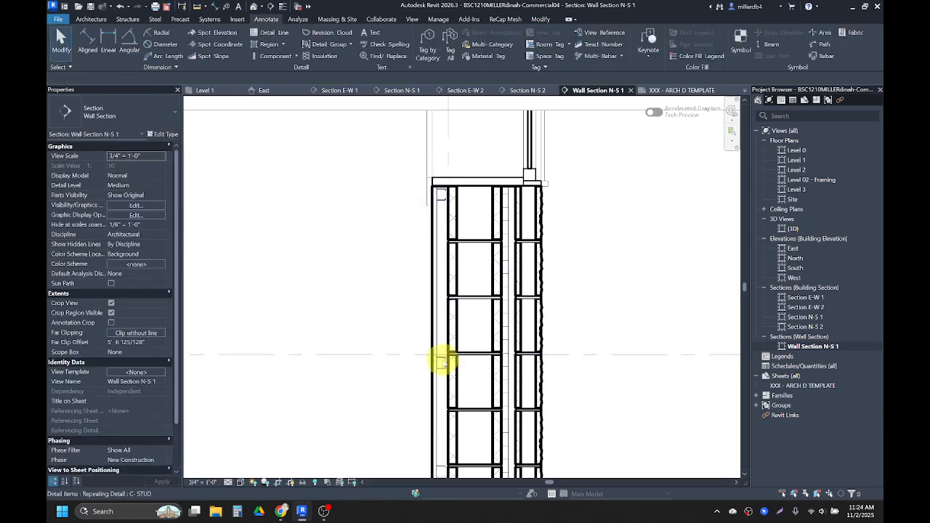
# Adjust the lower end of the short C- STUD run beneath the window sill to line up with the stud at Level 2
pyautogui.scroll(2, 445, 361)
pyautogui.click(442, 359)
pyautogui.press('Escape')
pyautogui.click(438, 369)
pyautogui.press('d')
pyautogui.press('l')
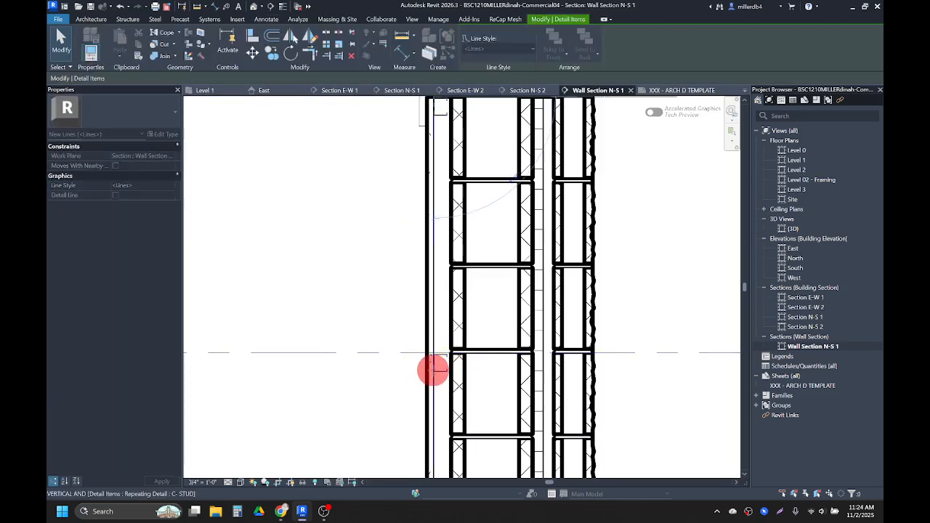
pyautogui.scroll(3, 433, 369)
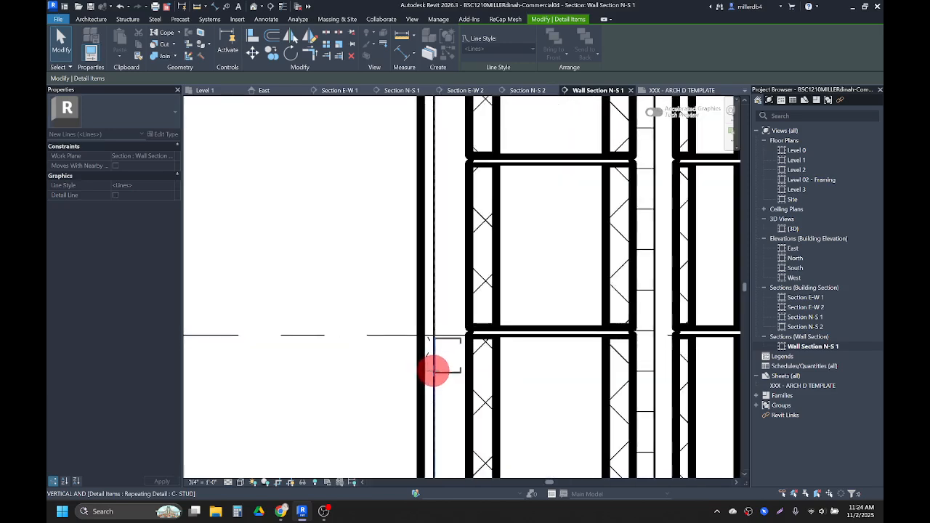
pyautogui.scroll(2, 434, 369)
pyautogui.press('Escape')
pyautogui.click(436, 372)
pyautogui.scroll(-4, 435, 373)
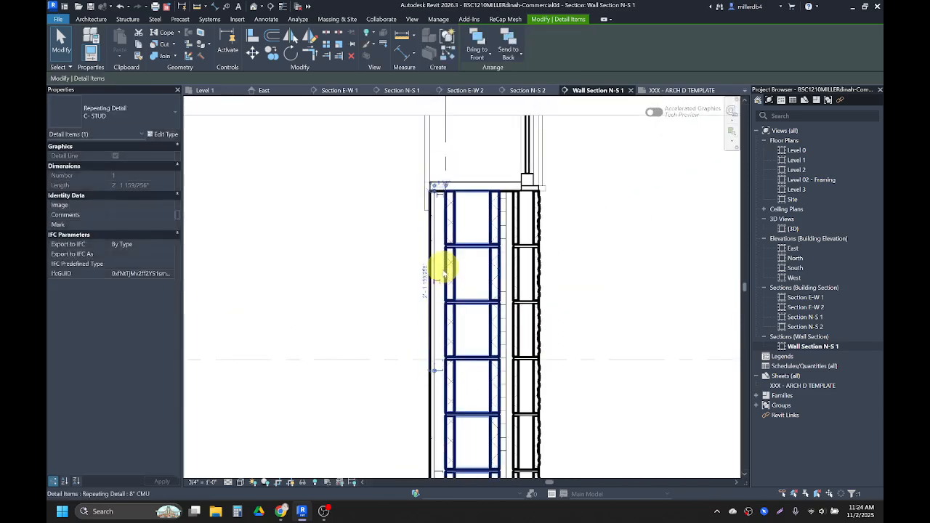
pyautogui.scroll(4, 435, 372)
pyautogui.click(433, 372)
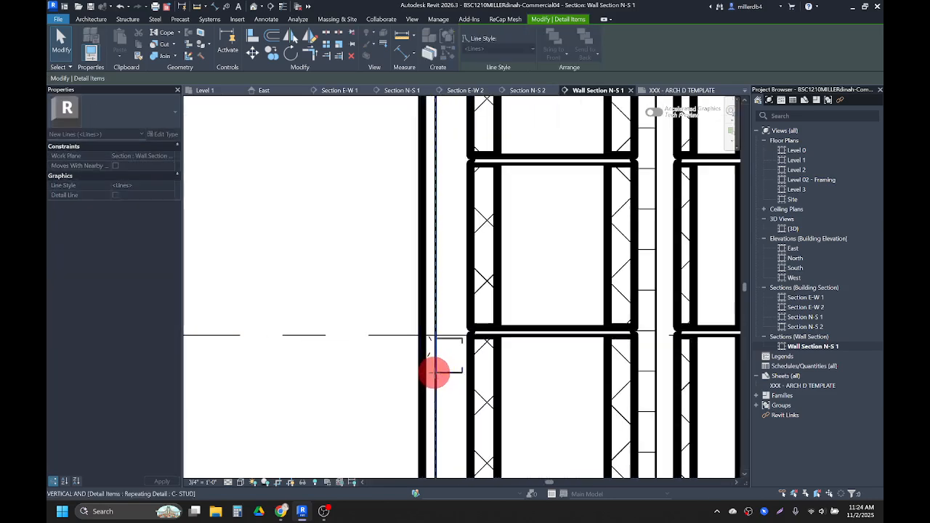
pyautogui.scroll(-4, 435, 372)
pyautogui.press('Escape')
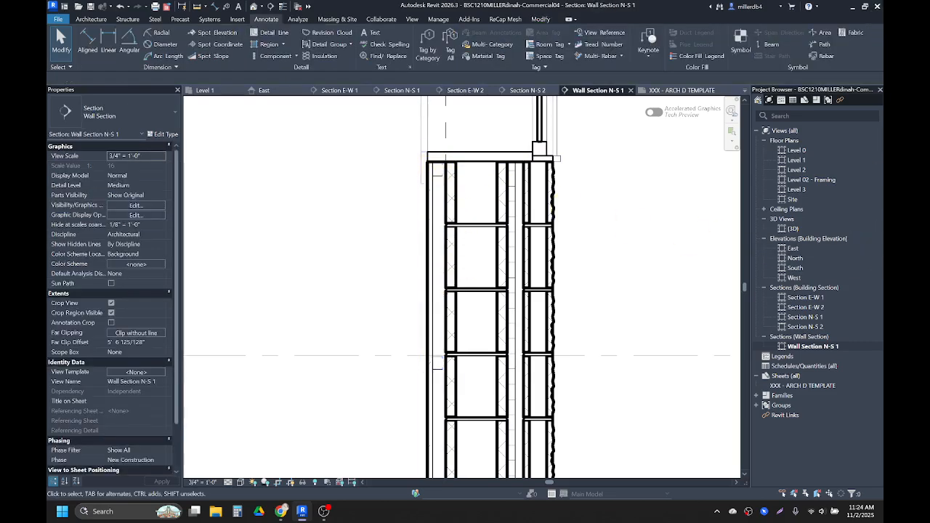
# Draw a C- STUD run about 4'-7 3/4" long in the furring cavity from the upper window's head to the underside of the roof deck
pyautogui.scroll(-2, 398, 188)
pyautogui.moveTo(409, 196); pyautogui.dragTo(390, 291, button='middle')
pyautogui.scroll(2, 390, 291)
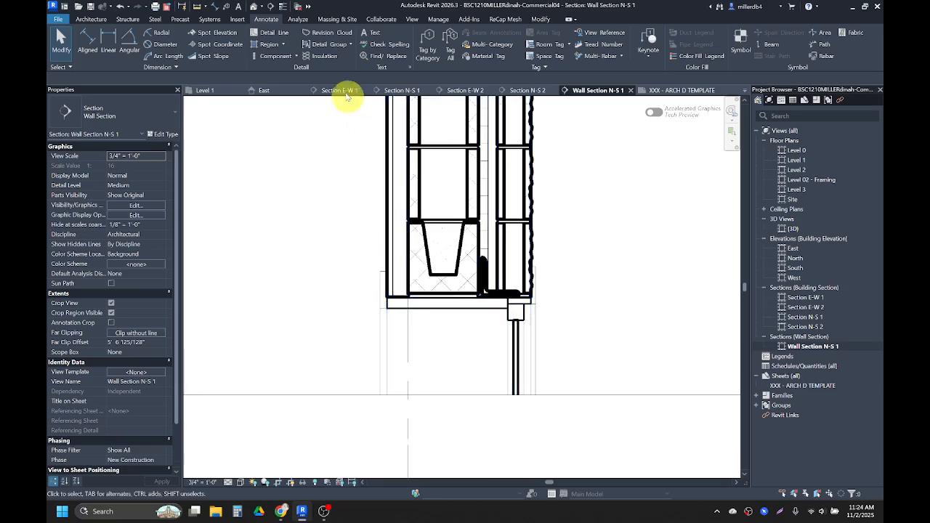
pyautogui.click(273, 58)
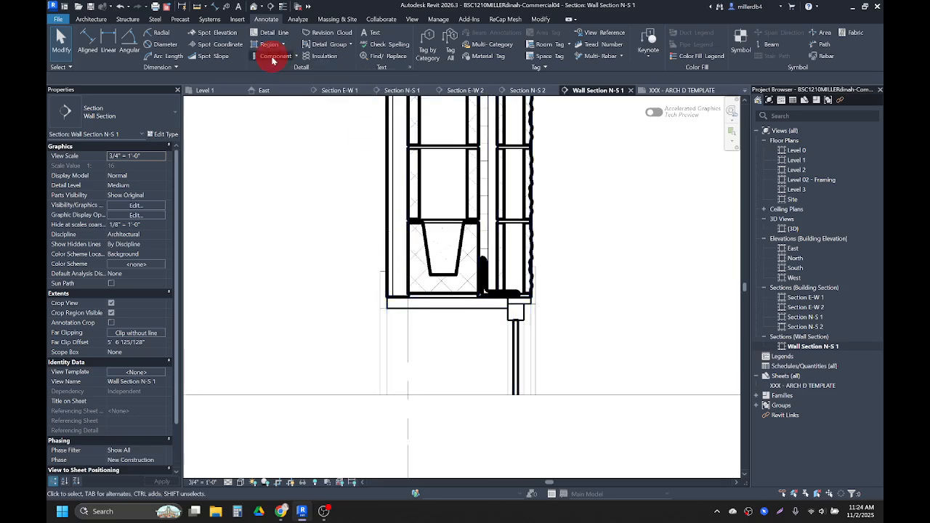
pyautogui.click(393, 296)
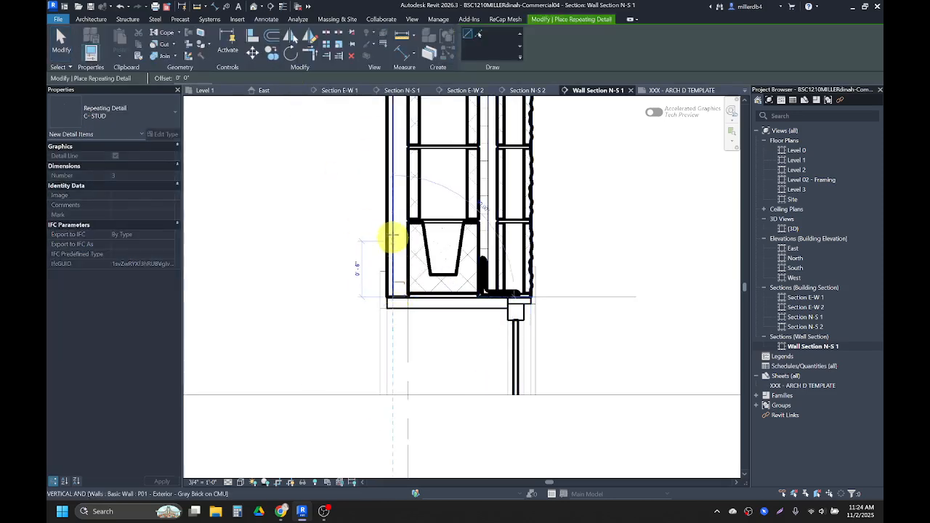
pyautogui.scroll(-2, 391, 218)
pyautogui.moveTo(389, 181); pyautogui.dragTo(390, 381, button='middle')
pyautogui.scroll(1, 394, 290)
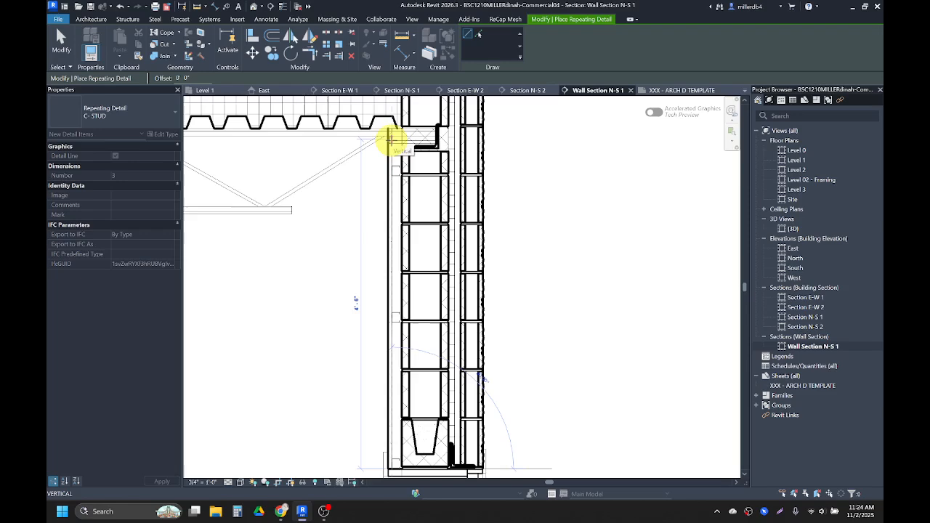
pyautogui.click(389, 129)
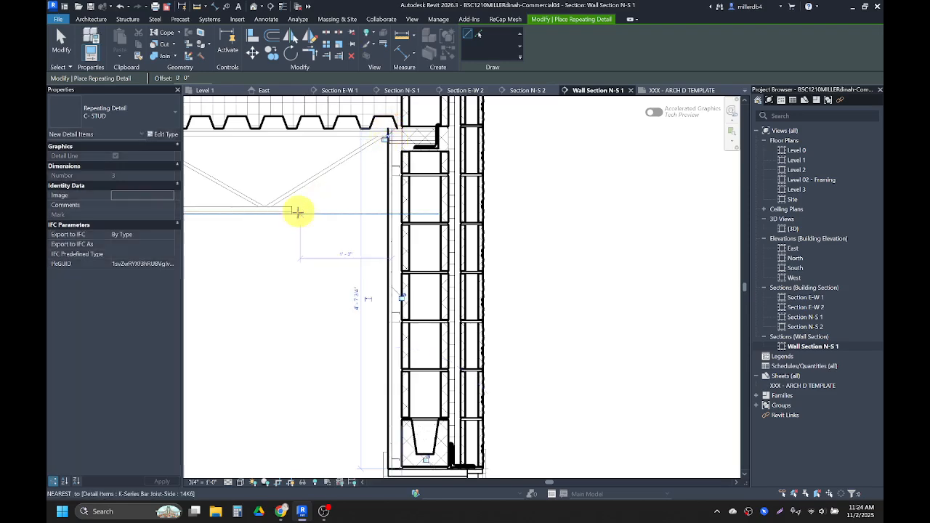
pyautogui.scroll(-1, 338, 242)
pyautogui.scroll(-1, 338, 242)
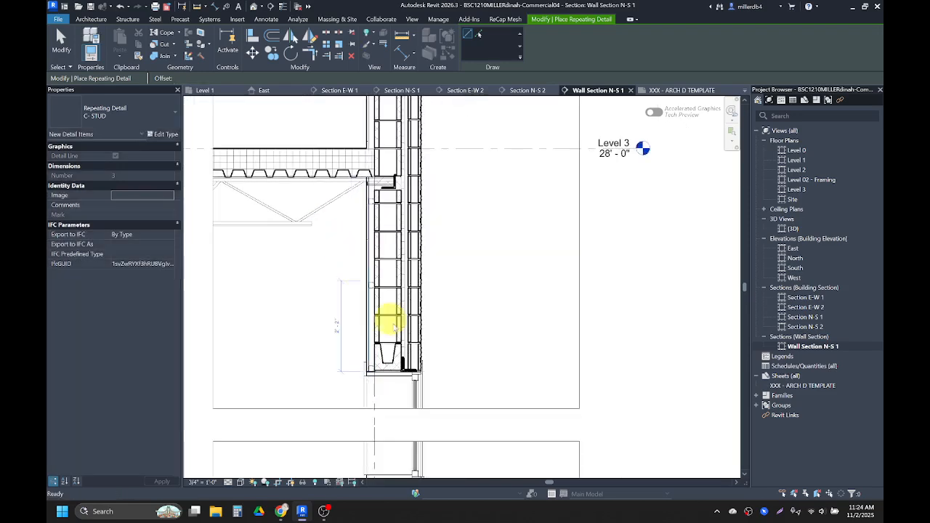
pyautogui.press('Escape')
pyautogui.press('Escape')
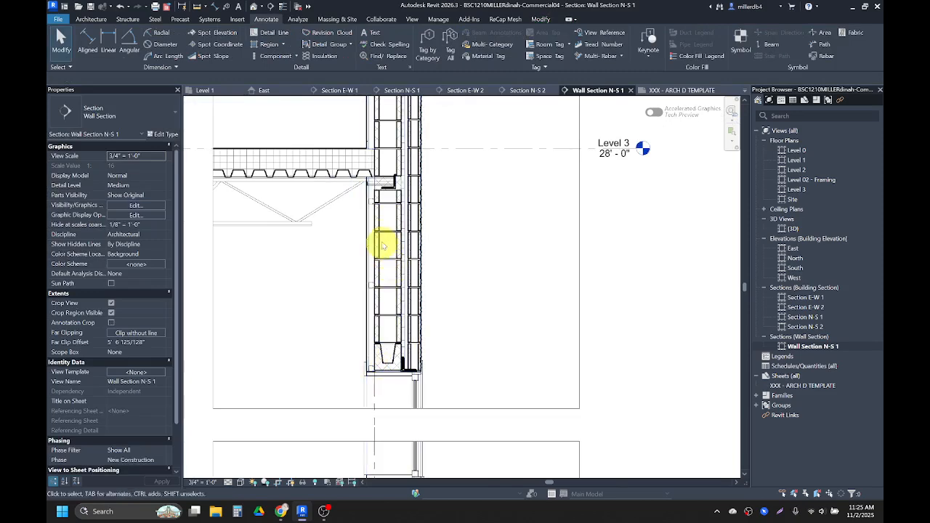
# Extend the lower view region's top edge upward and raise the bottom edge of the Level 2 region at the break between Levels 1 and 2
pyautogui.scroll(-3, 426, 346)
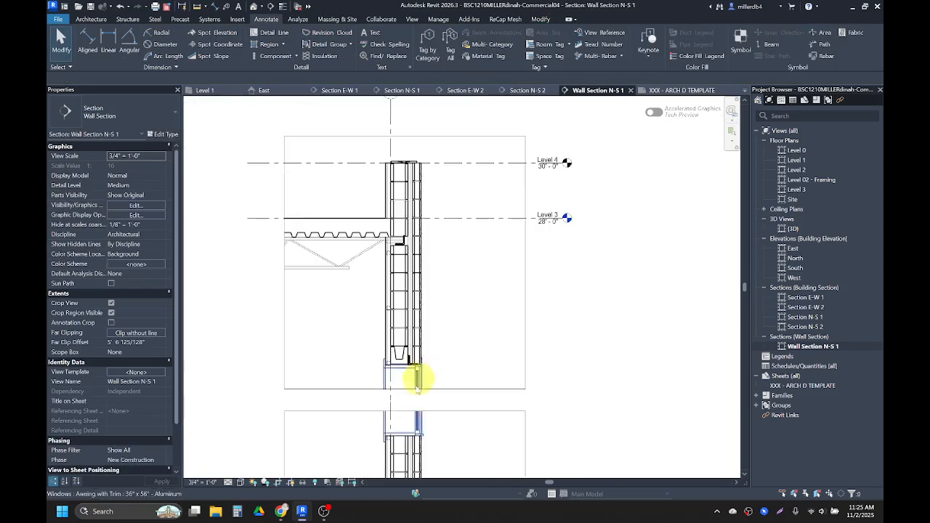
pyautogui.moveTo(414, 391); pyautogui.dragTo(417, 275, button='middle')
pyautogui.moveTo(385, 399); pyautogui.dragTo(395, 326, button='middle')
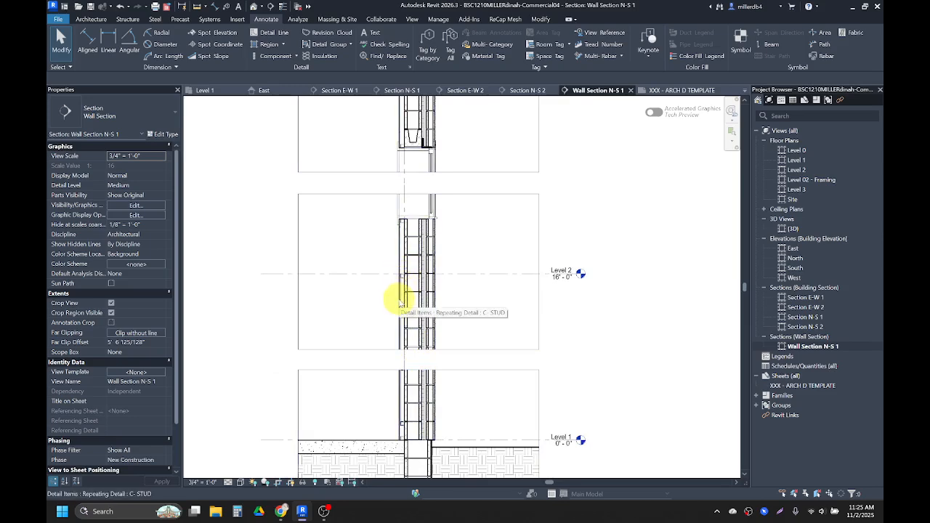
pyautogui.scroll(3, 421, 318)
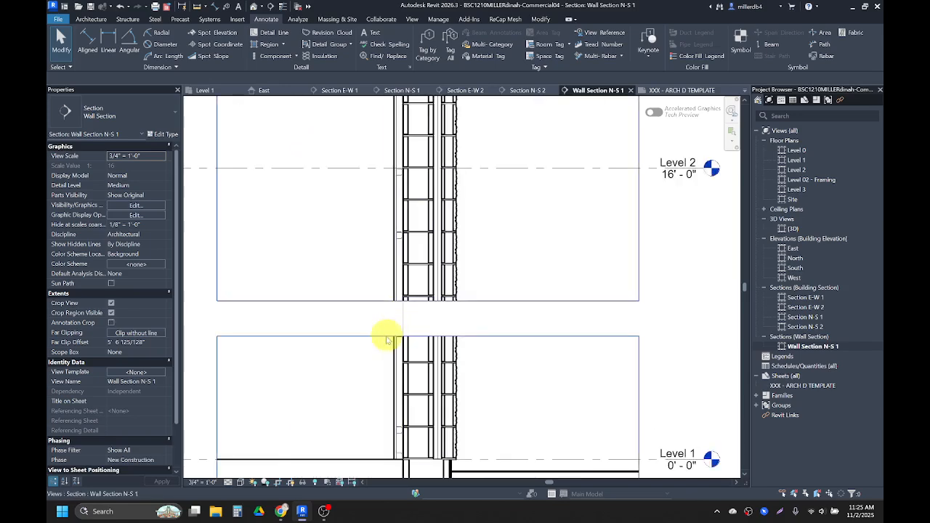
pyautogui.click(374, 338)
pyautogui.scroll(3, 418, 336)
pyautogui.click(441, 332)
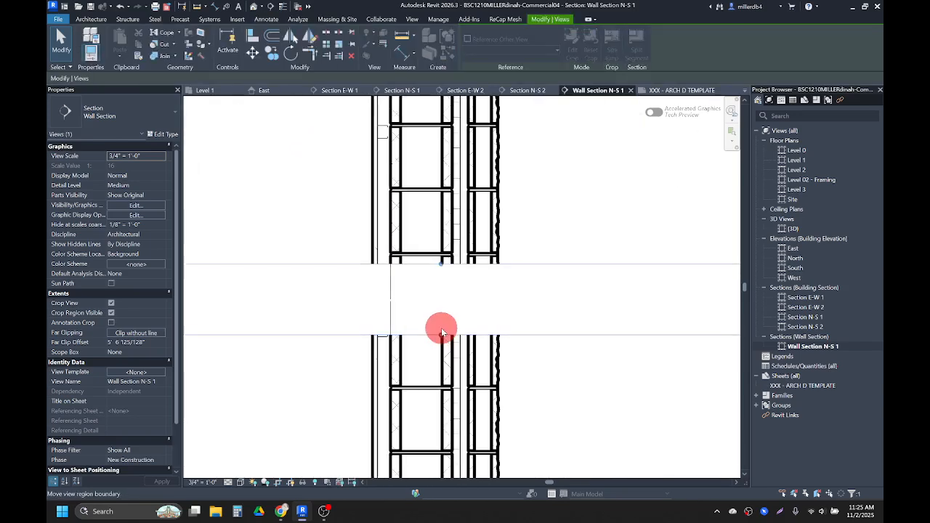
pyautogui.moveTo(441, 338); pyautogui.dragTo(441, 315)
pyautogui.scroll(-2, 440, 314)
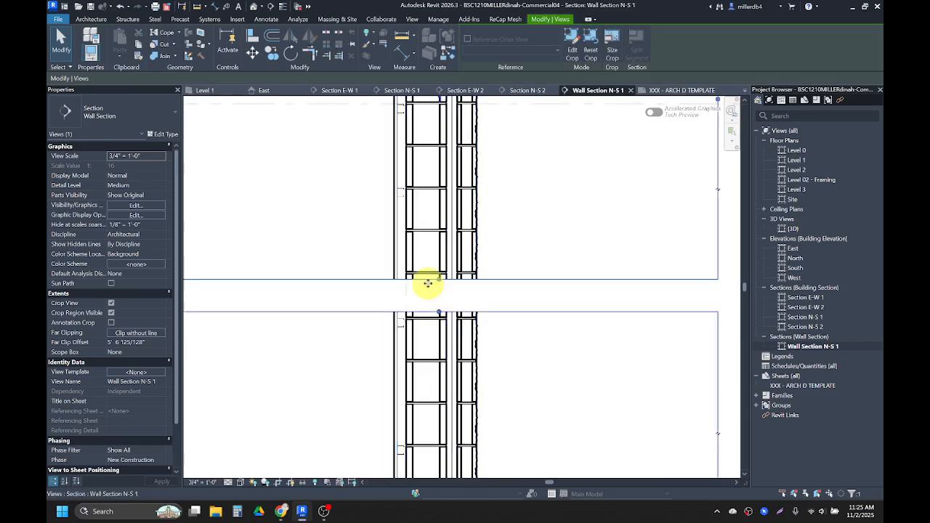
pyautogui.moveTo(433, 286); pyautogui.dragTo(429, 250)
# Move the Level 2 view region and the upper roof view region down to narrow both view breaks
pyautogui.scroll(-3, 427, 251)
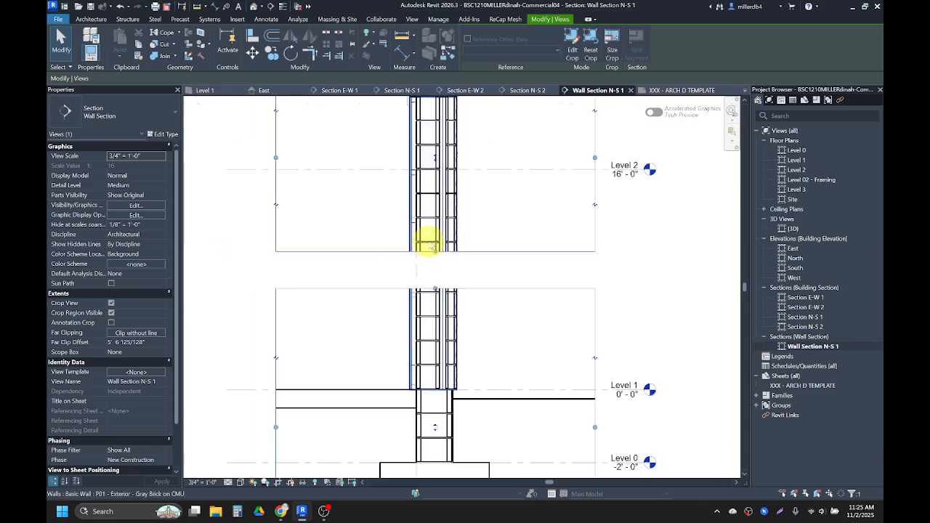
pyautogui.moveTo(437, 164); pyautogui.dragTo(438, 182)
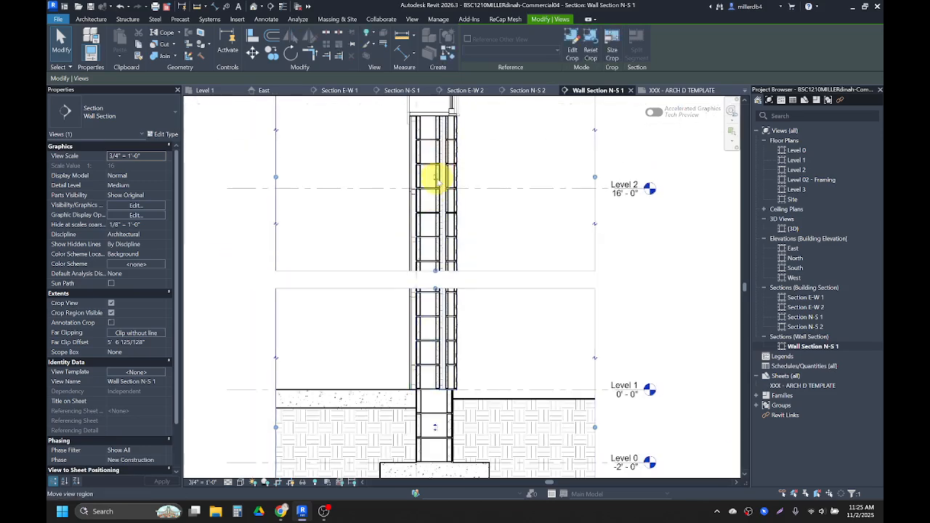
pyautogui.scroll(-2, 438, 187)
pyautogui.moveTo(438, 192); pyautogui.dragTo(412, 320, button='middle')
pyautogui.moveTo(410, 132); pyautogui.dragTo(411, 162, button='middle')
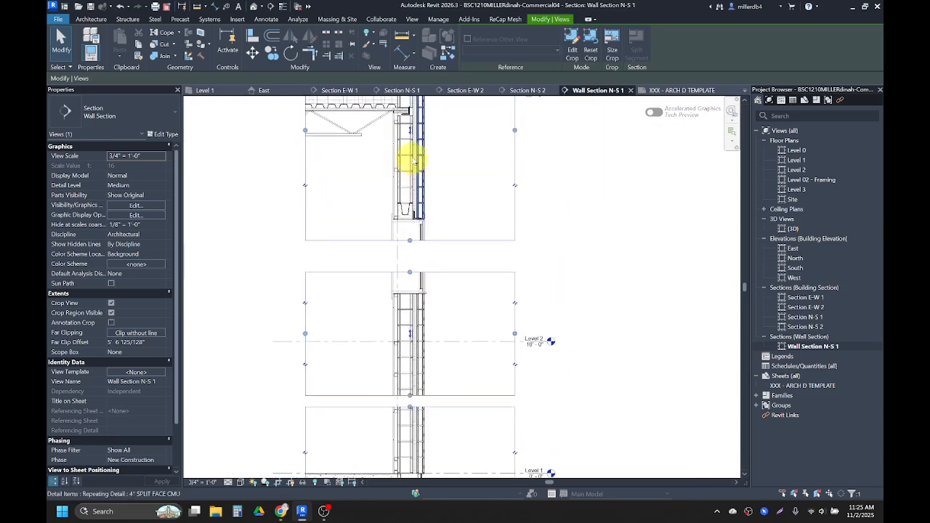
pyautogui.moveTo(412, 132); pyautogui.dragTo(414, 152)
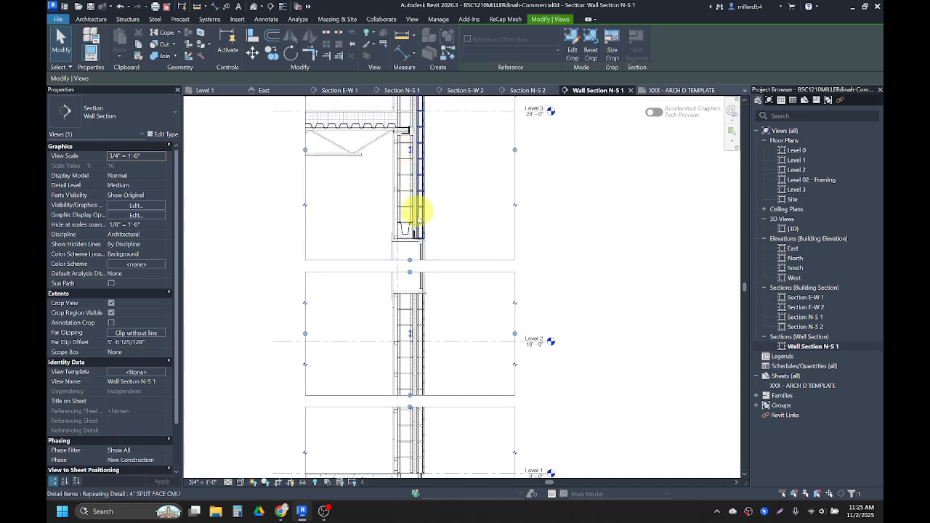
pyautogui.moveTo(438, 375); pyautogui.dragTo(447, 322, button='middle')
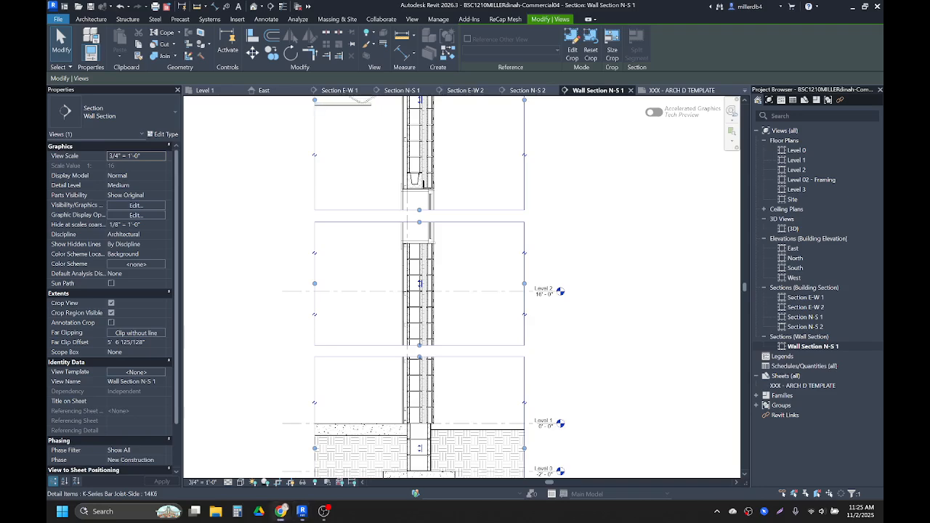
# Switch to the BSC1210-CommercialSolution.pdf reference in Chrome and examine Wall Section N-S 1 from the footing up to the coping
pyautogui.moveTo(55, 256); pyautogui.dragTo(491, 107)
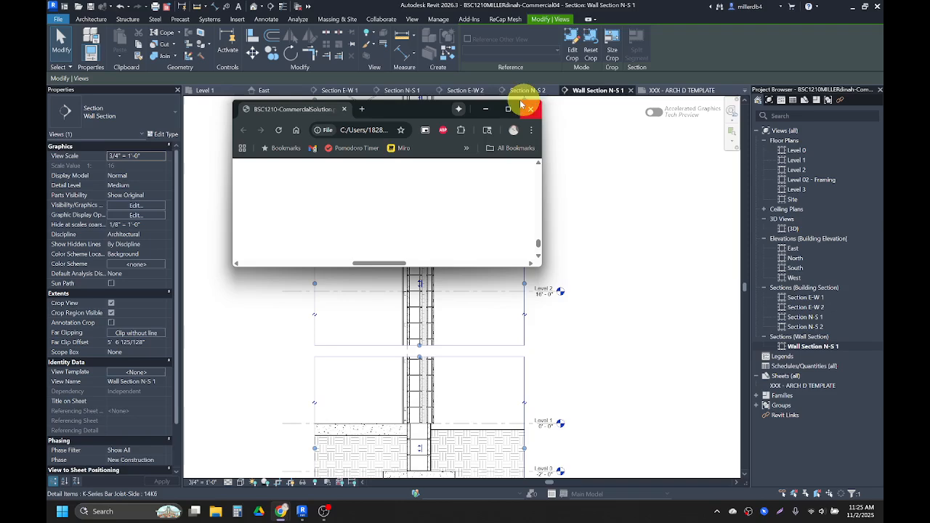
pyautogui.click(509, 110)
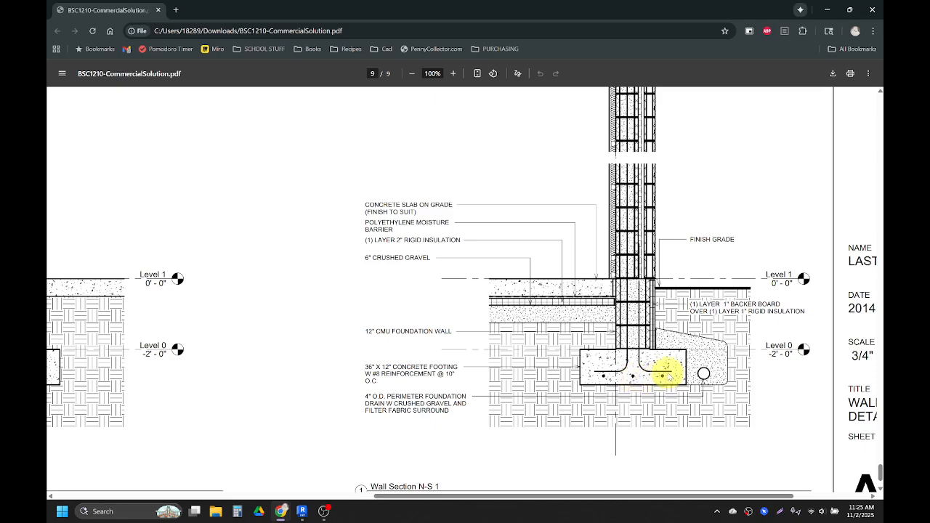
pyautogui.scroll(10, 666, 370)
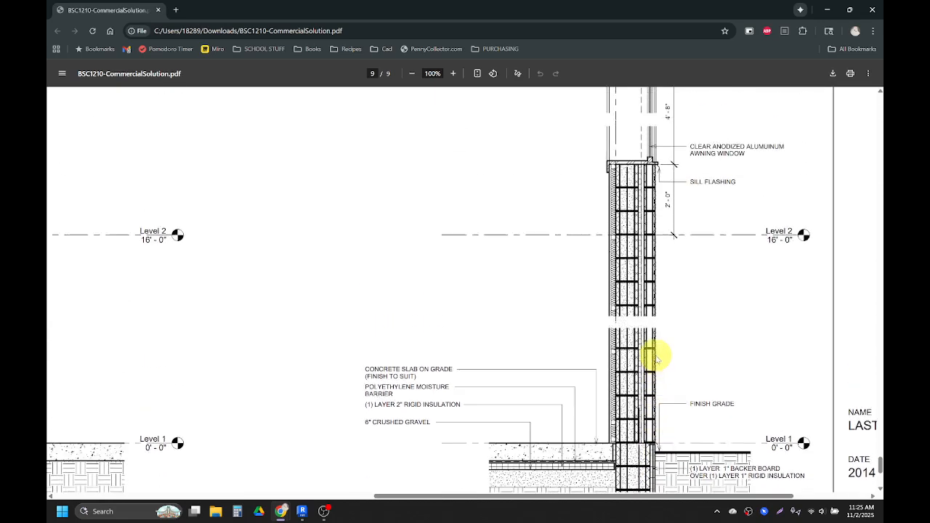
pyautogui.scroll(3, 651, 349)
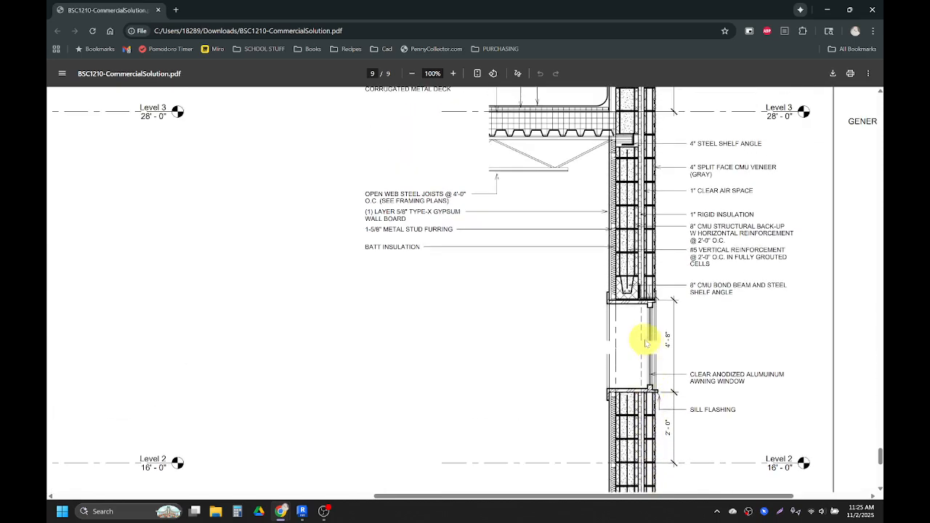
pyautogui.scroll(2, 626, 291)
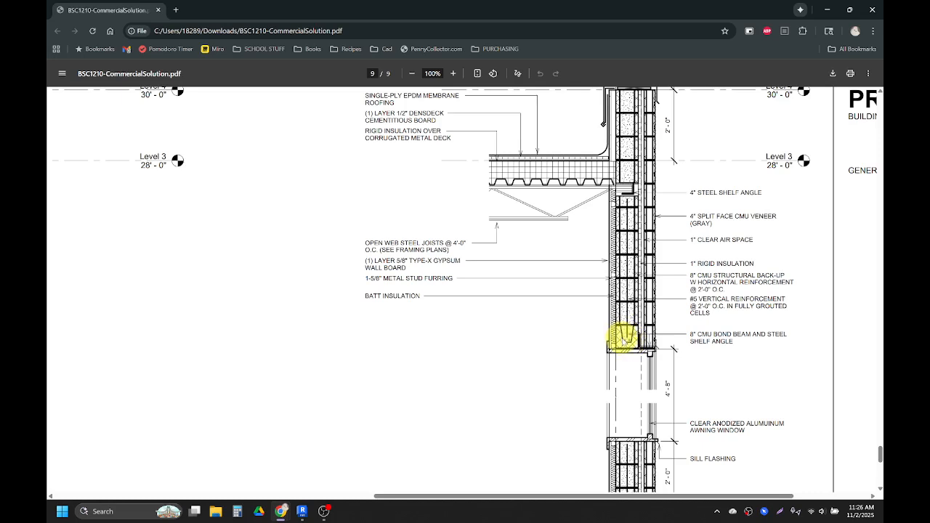
pyautogui.scroll(2, 623, 339)
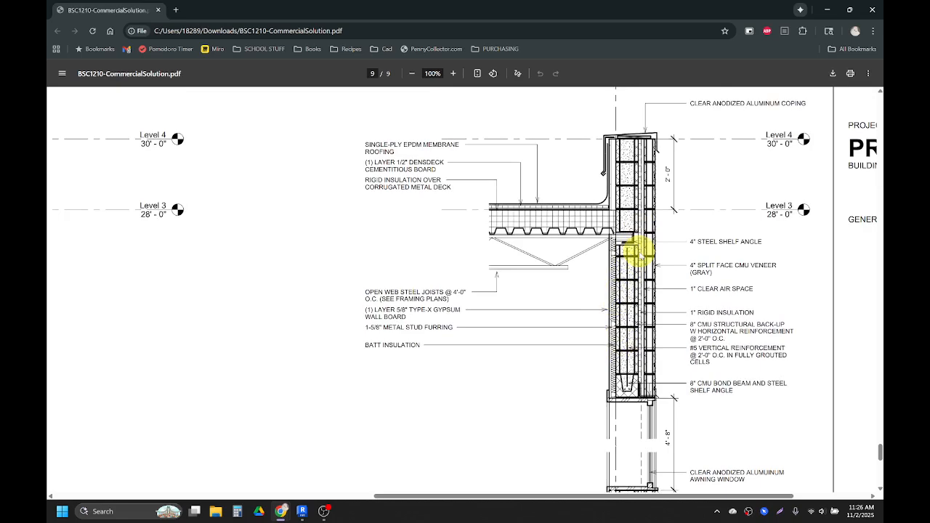
pyautogui.moveTo(215, 10); pyautogui.dragTo(929, 21)
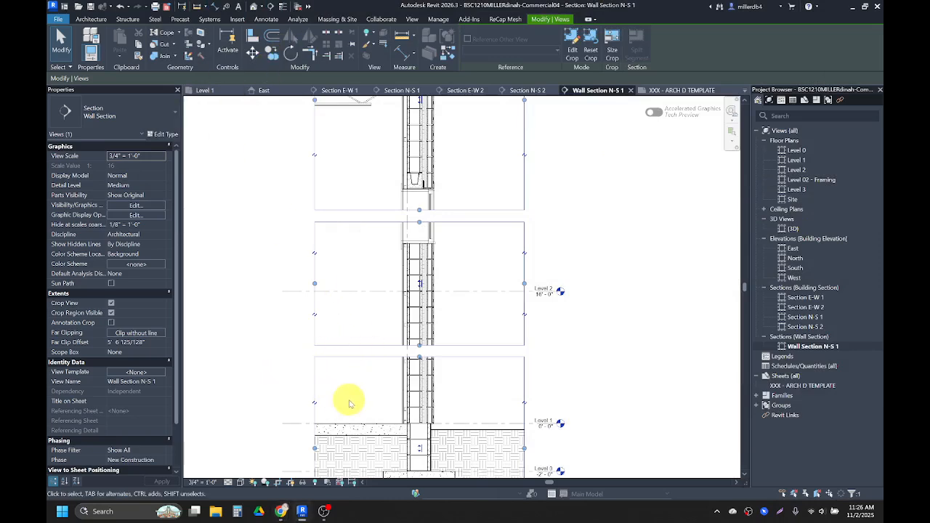
# Start a filled region for the concrete slab's edge at the foundation wall, using Medium Lines and the Ortho Crosshatch type
pyautogui.scroll(-2, 349, 403)
pyautogui.moveTo(361, 411)
pyautogui.mouseDown(button='middle')
pyautogui.moveTo(544, 266)
pyautogui.moveTo(570, 262)
pyautogui.moveTo(523, 254)
pyautogui.mouseUp(button='middle')
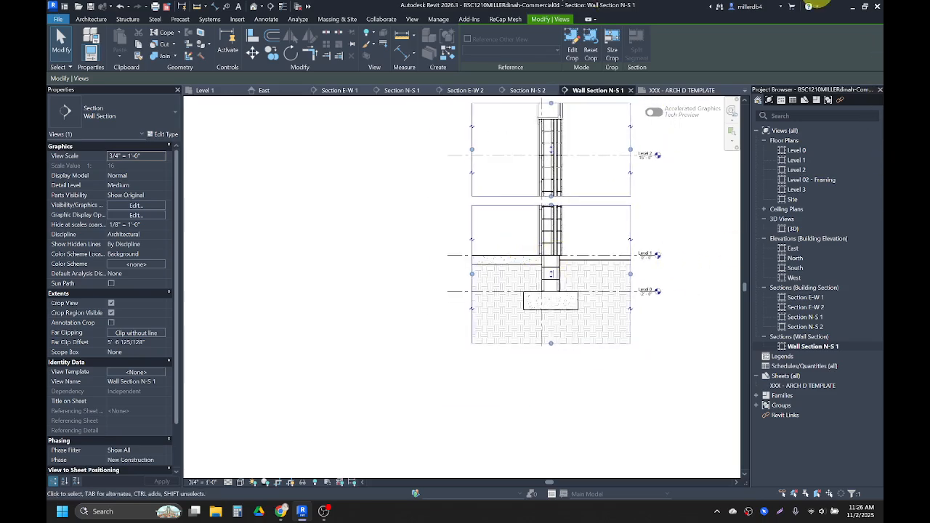
pyautogui.scroll(5, 530, 269)
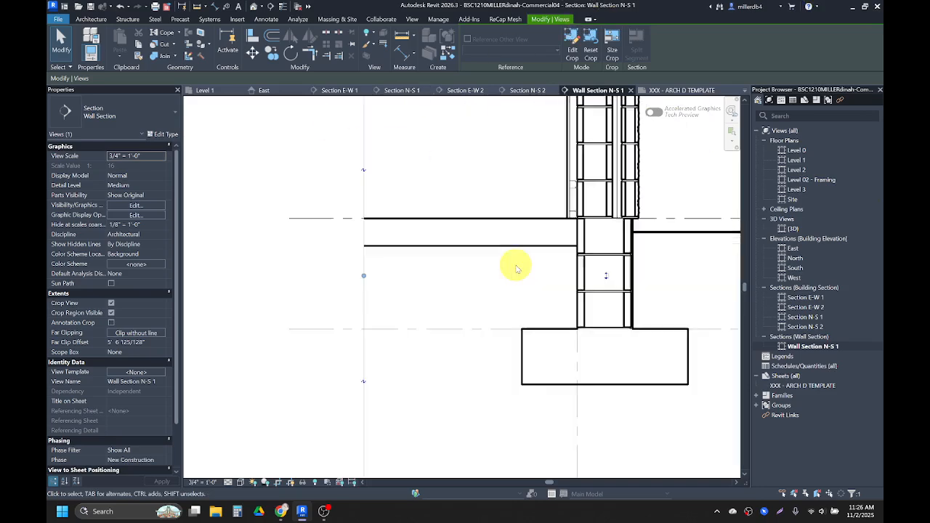
pyautogui.scroll(2, 536, 260)
pyautogui.scroll(2, 596, 233)
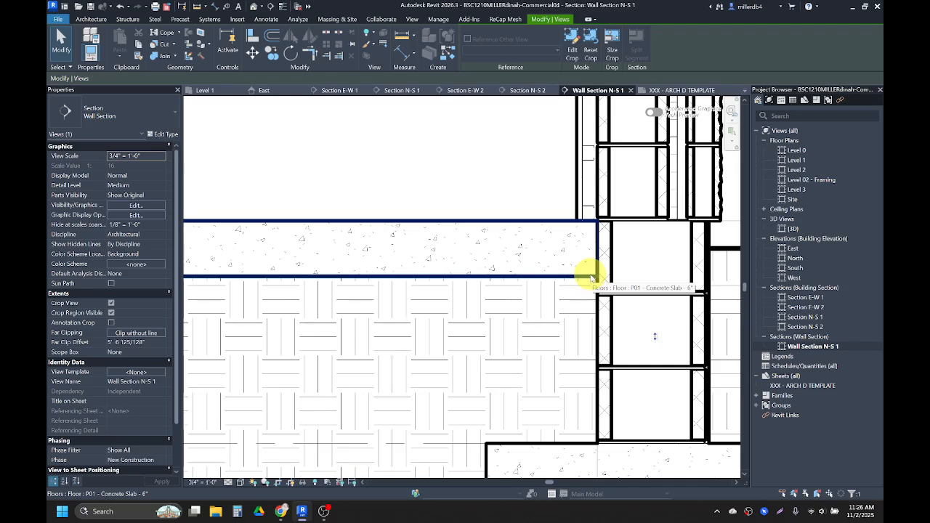
pyautogui.press('Escape')
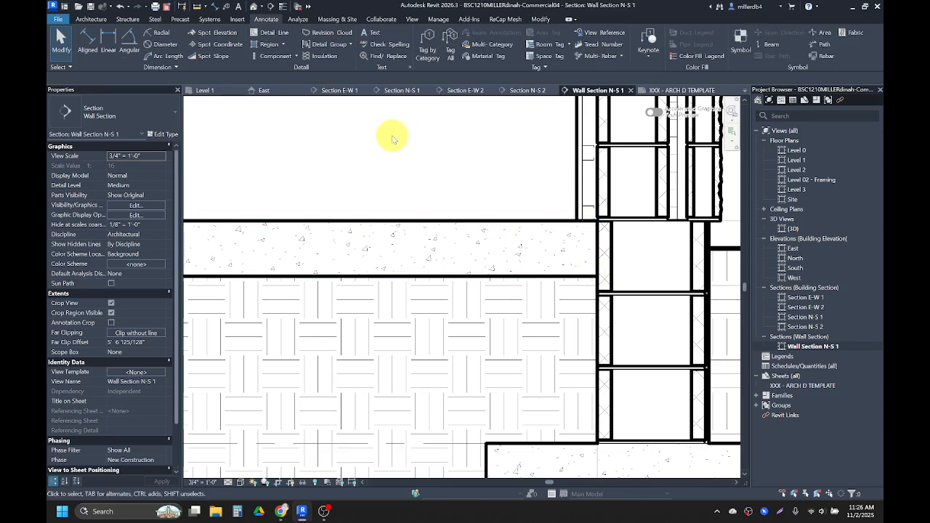
pyautogui.click(268, 47)
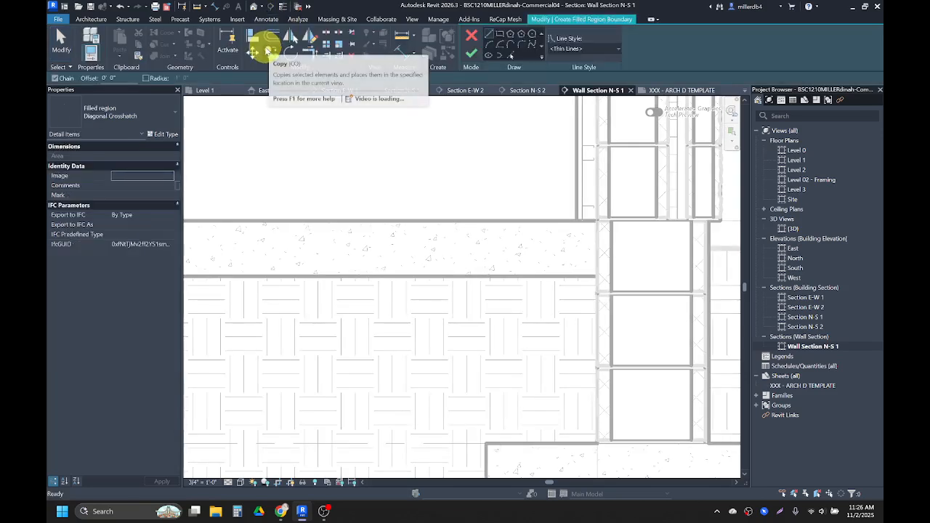
pyautogui.click(587, 48)
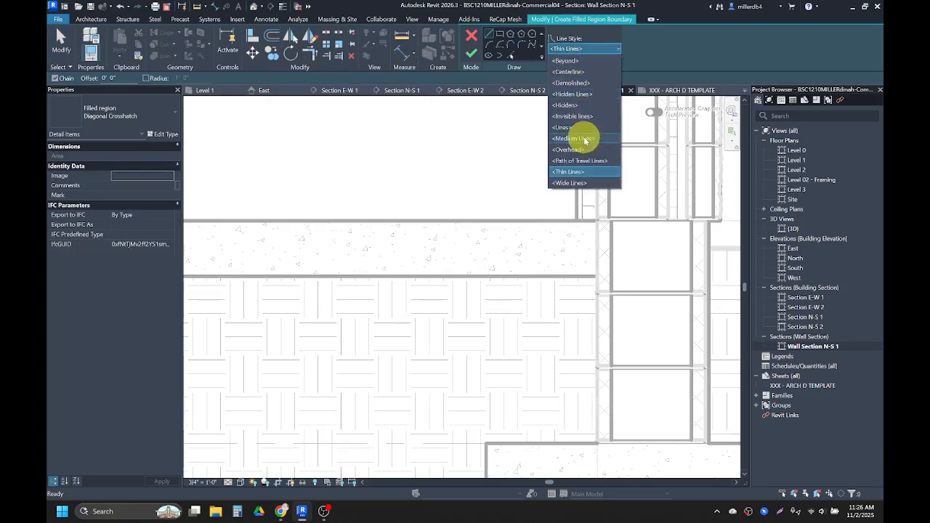
pyautogui.click(585, 139)
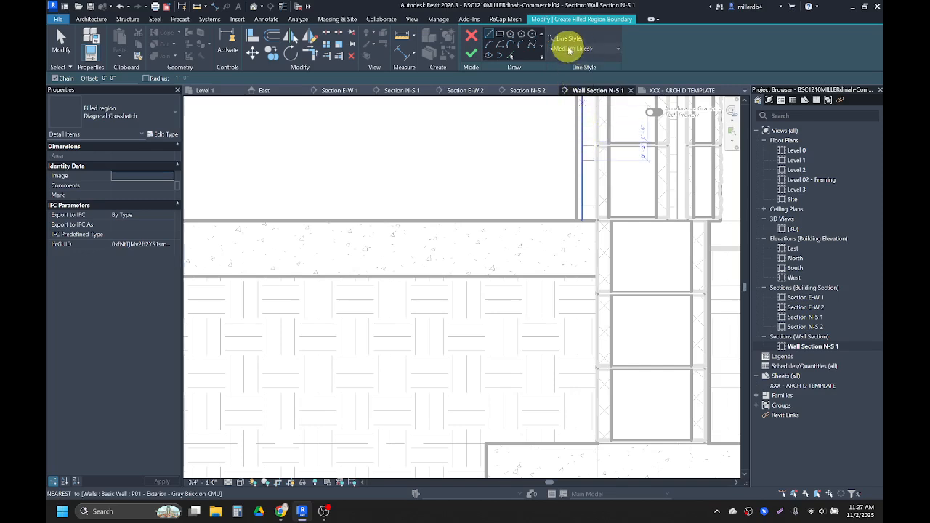
pyautogui.click(129, 119)
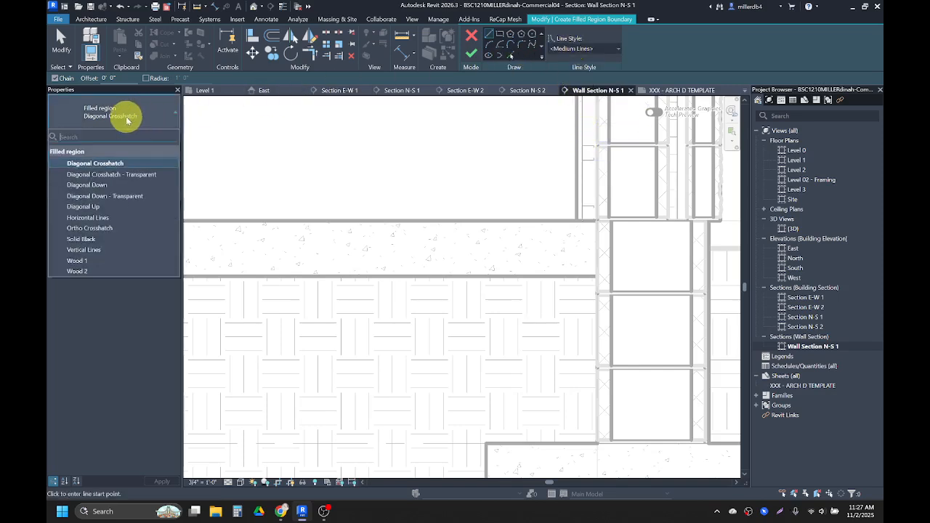
pyautogui.click(116, 230)
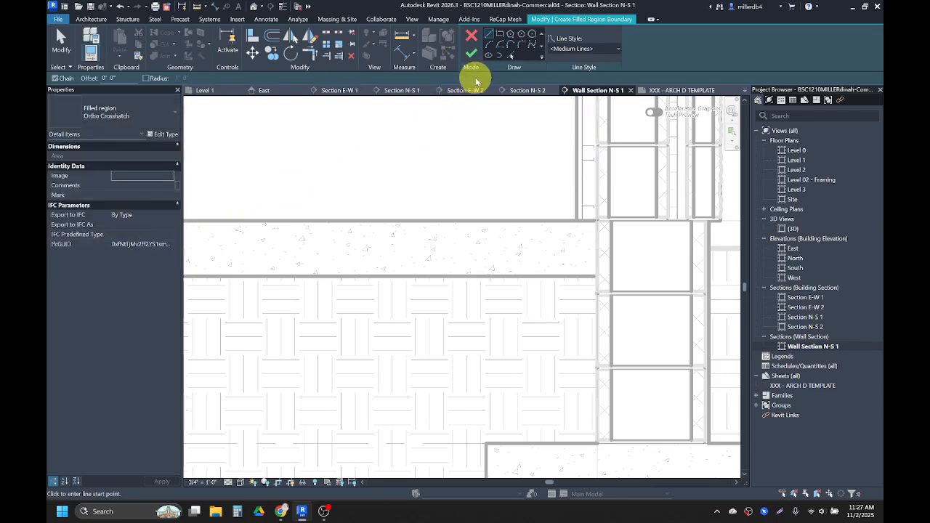
# Sketch a rectangular boundary about 1 3/16" wide through the slab's full depth, against the face of the CMU foundation wall
pyautogui.click(500, 33)
pyautogui.scroll(4, 596, 222)
pyautogui.click(602, 235)
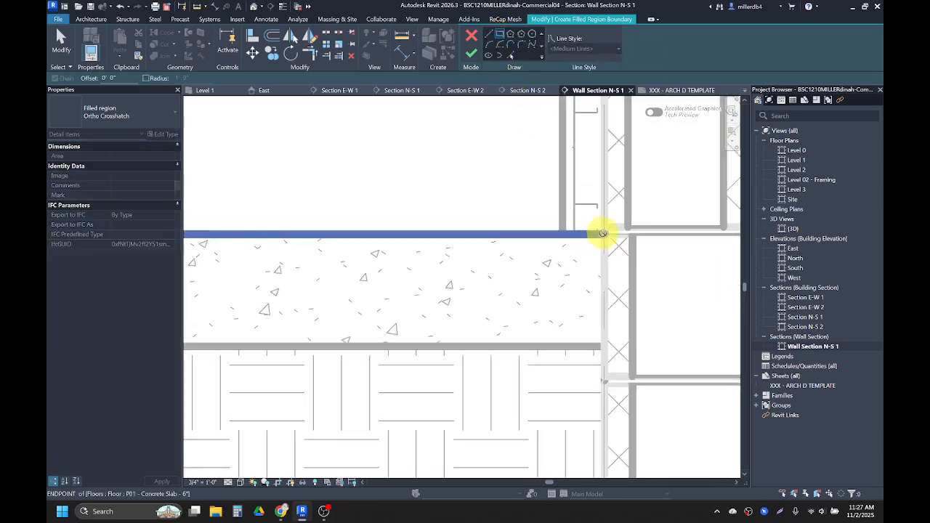
pyautogui.scroll(-2, 581, 331)
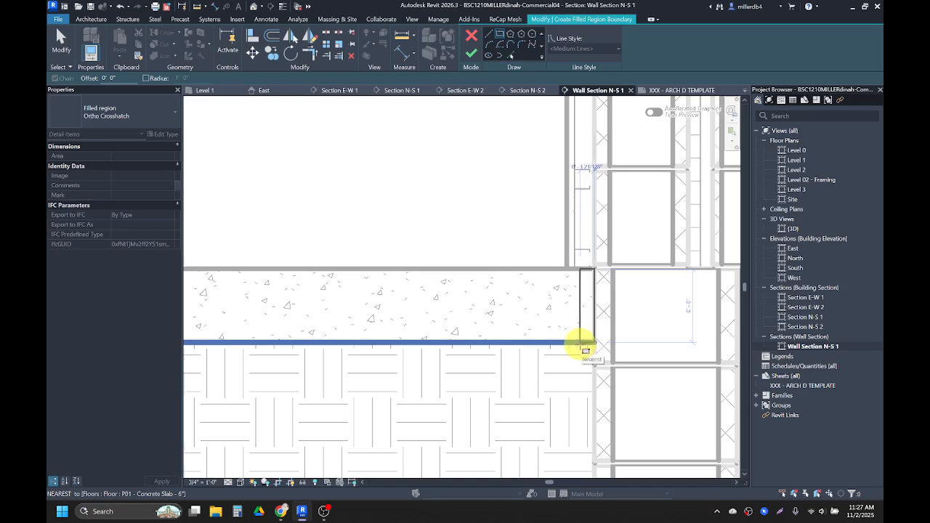
pyautogui.click(581, 344)
# Set the boundary rectangle's width to 1" and finish the filled region at the slab edge
pyautogui.scroll(2, 585, 320)
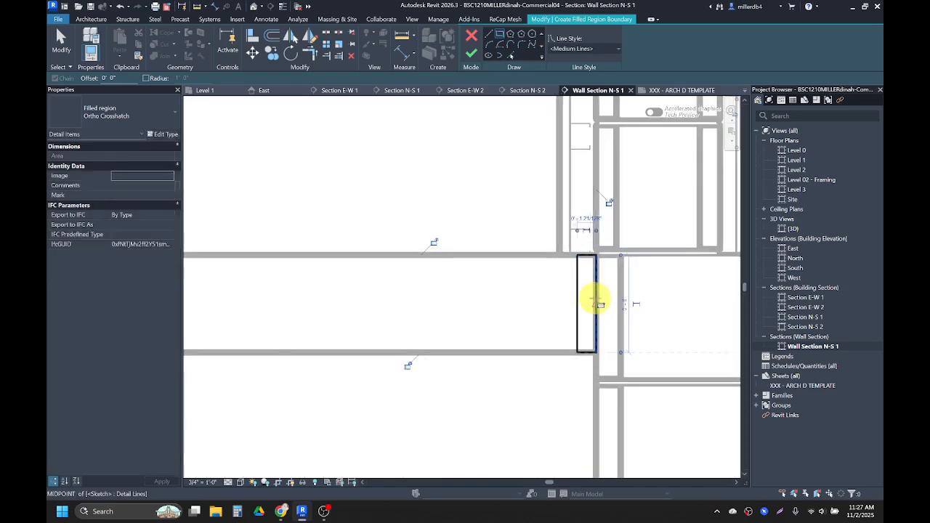
pyautogui.click(586, 217)
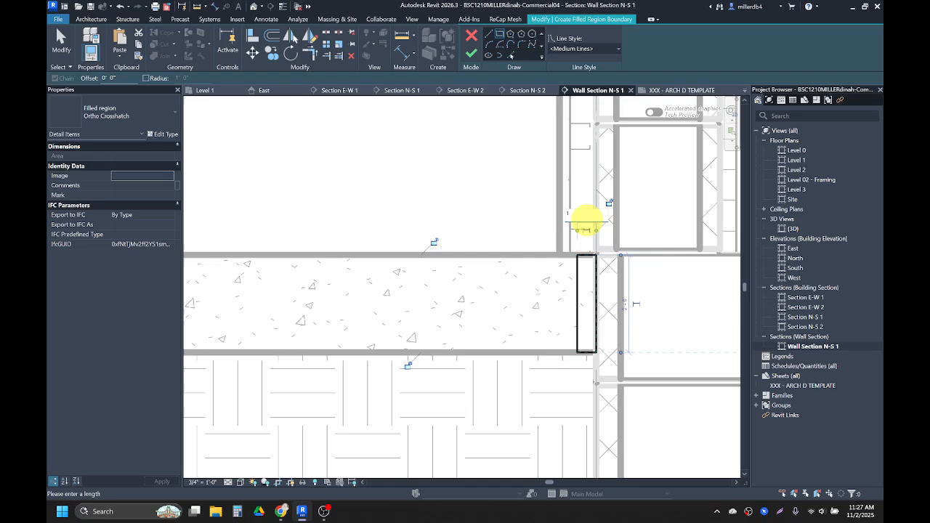
pyautogui.write('1')
pyautogui.press('Return')
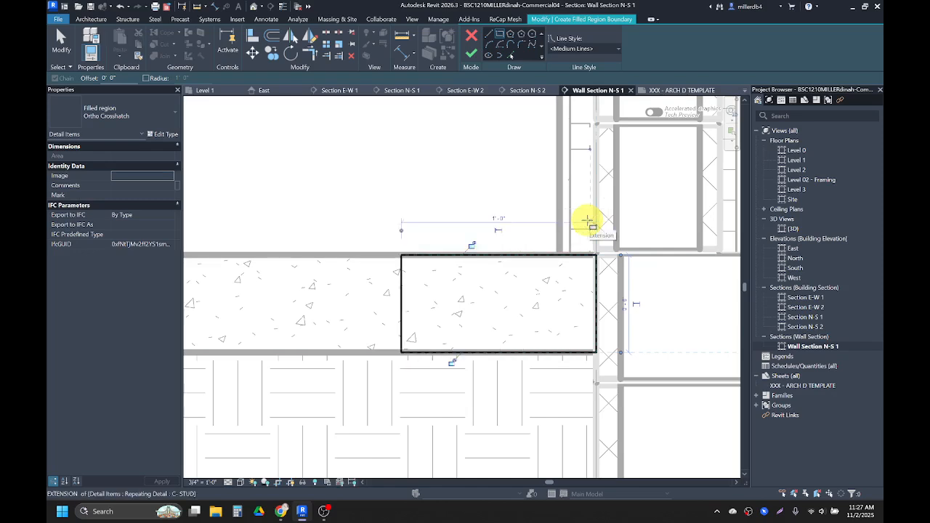
pyautogui.click(500, 218)
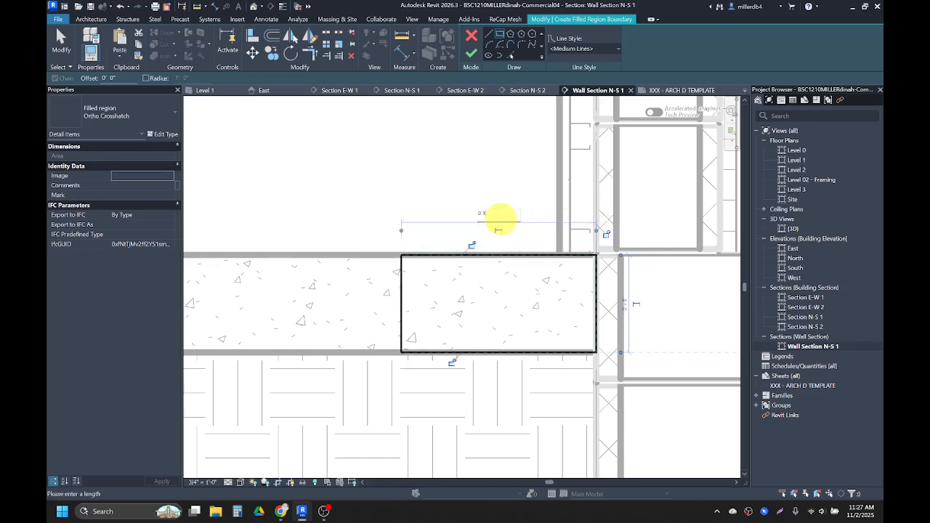
pyautogui.write('0 1')
pyautogui.press('Return')
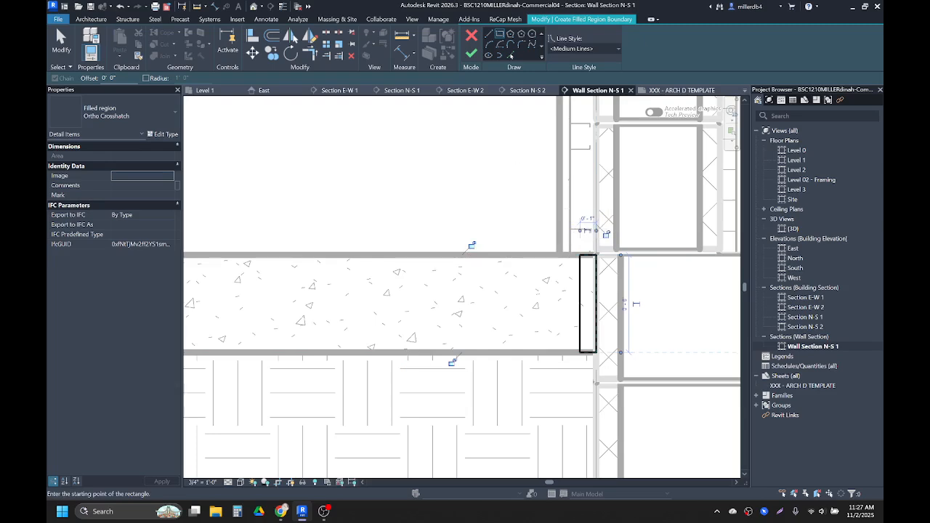
pyautogui.click(471, 54)
pyautogui.click(503, 191)
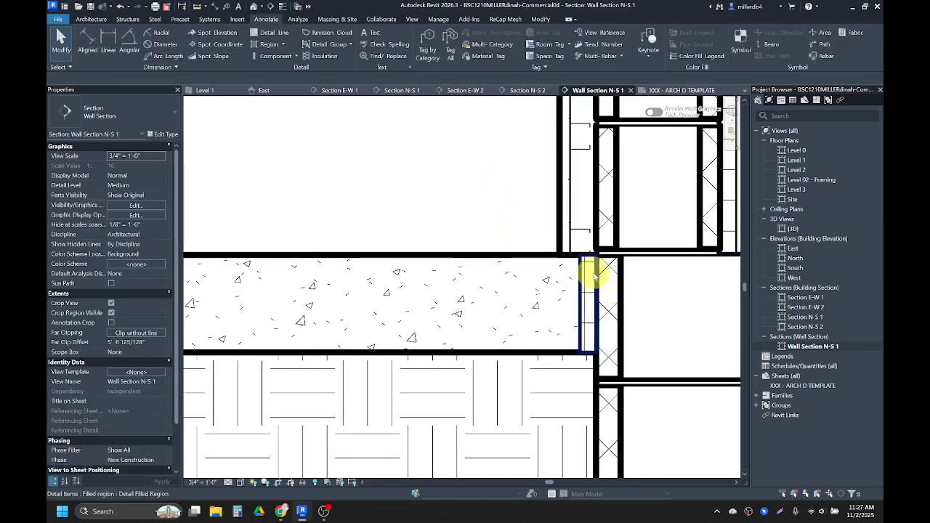
pyautogui.moveTo(588, 333)
pyautogui.mouseDown(button='middle')
pyautogui.moveTo(581, 326)
pyautogui.moveTo(639, 263)
pyautogui.mouseUp(button='middle')
pyautogui.scroll(-1, 629, 308)
pyautogui.moveTo(630, 308); pyautogui.dragTo(660, 307, button='middle')
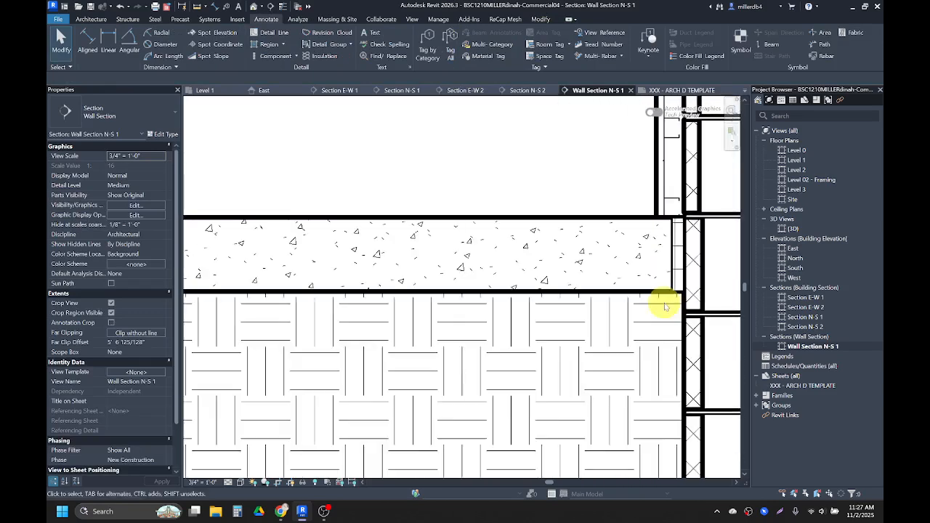
# Sketch a rectangular filled region boundary about 3" deep just below the concrete slab, from the slab-edge insulation out past the crop edge
pyautogui.click(268, 46)
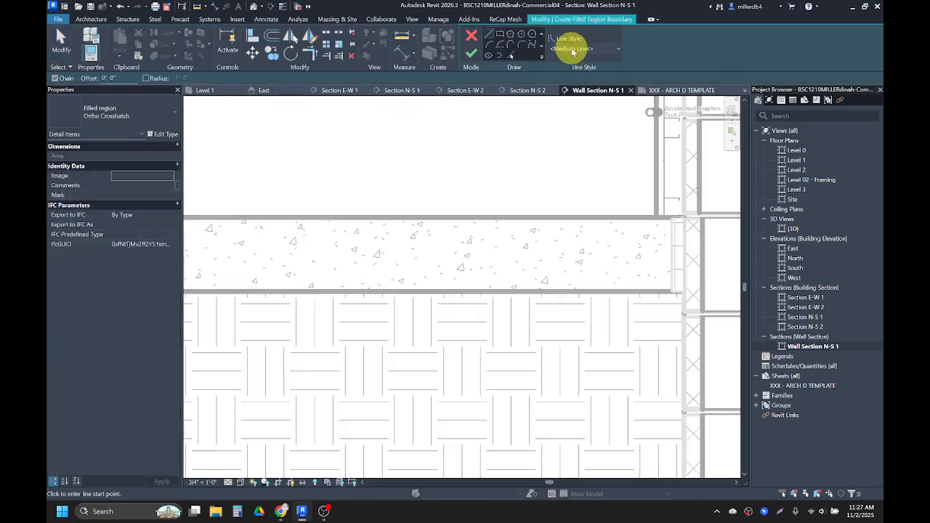
pyautogui.click(664, 306)
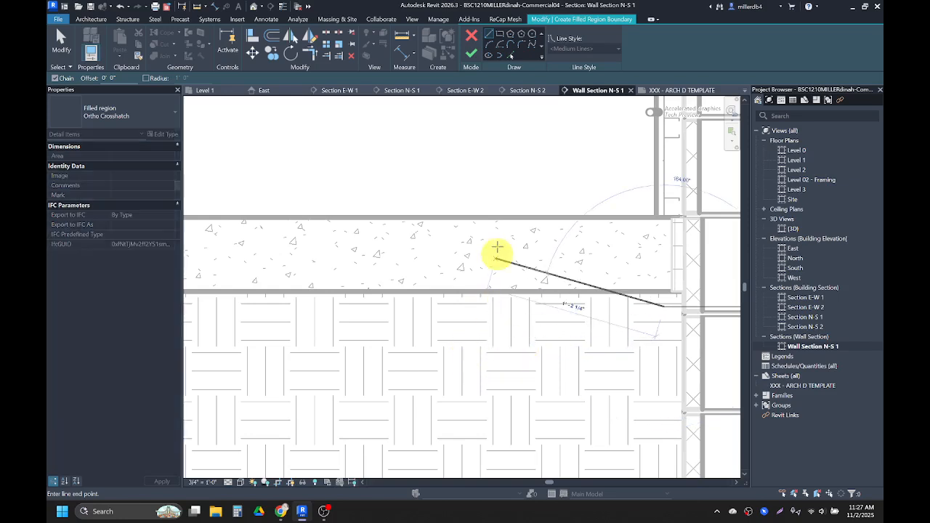
pyautogui.click(500, 35)
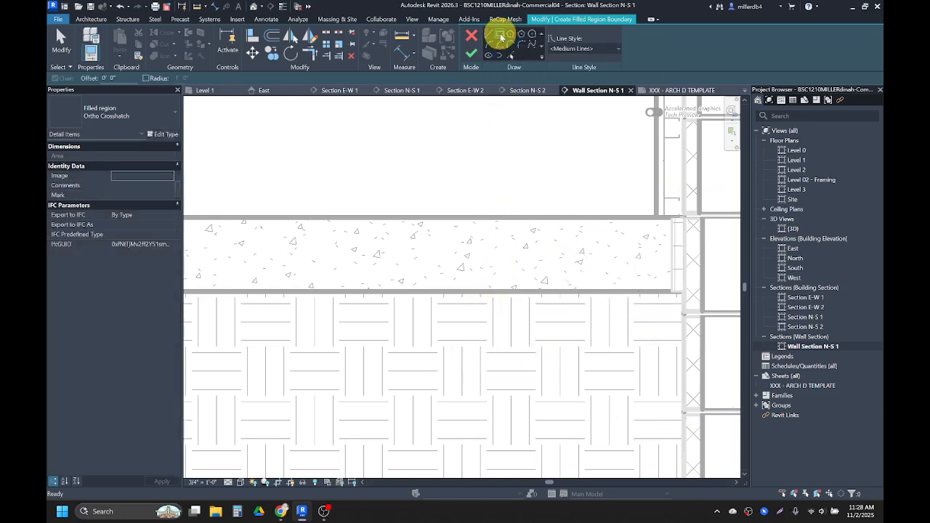
pyautogui.click(669, 308)
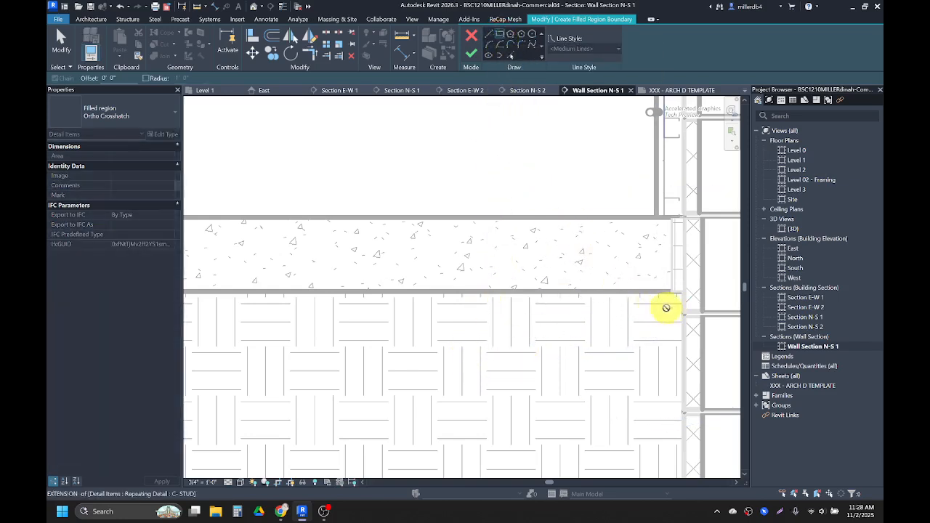
pyautogui.scroll(-2, 542, 347)
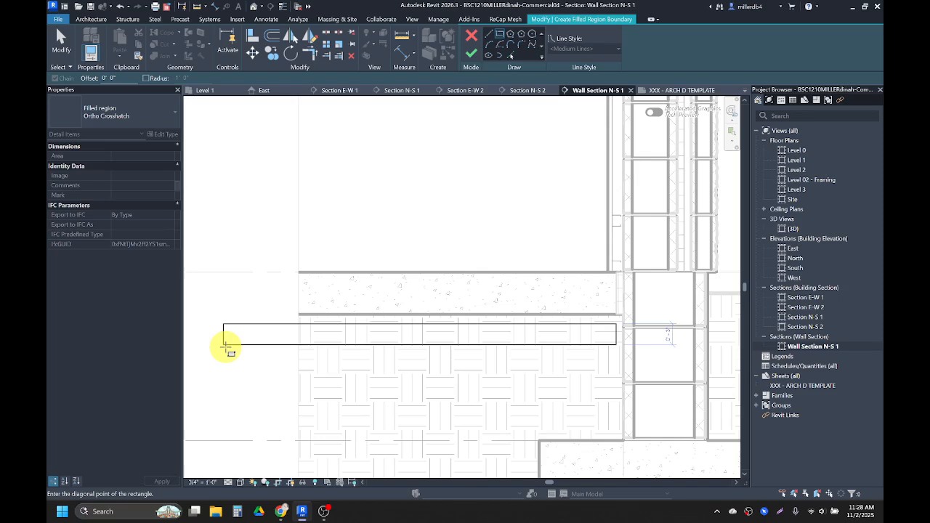
pyautogui.click(230, 345)
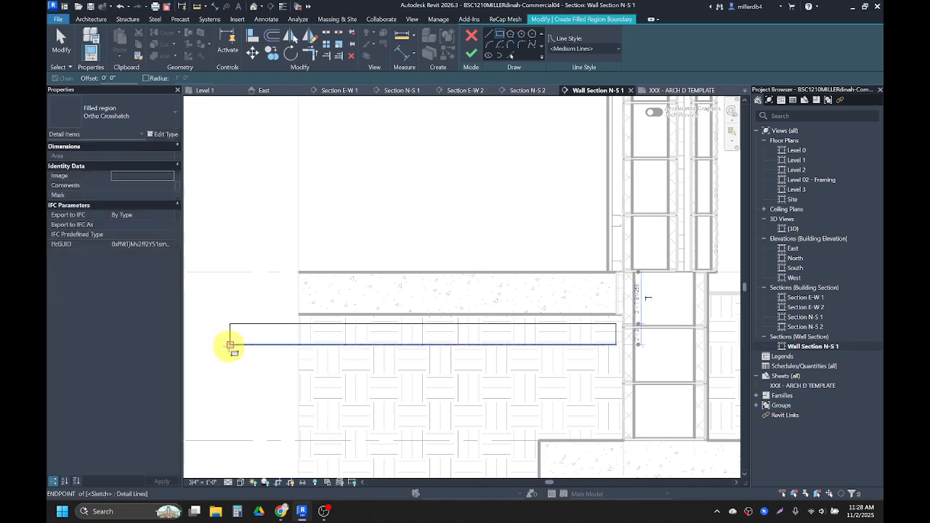
# Set the under-slab rectangle's depth to 2" and finish the Ortho Crosshatch filled region
pyautogui.scroll(3, 633, 340)
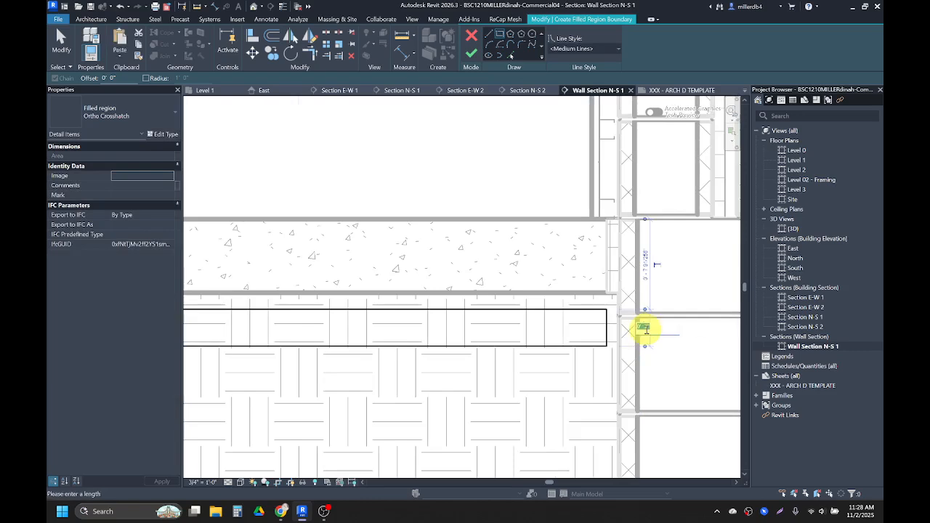
pyautogui.moveTo(639, 327); pyautogui.dragTo(649, 335)
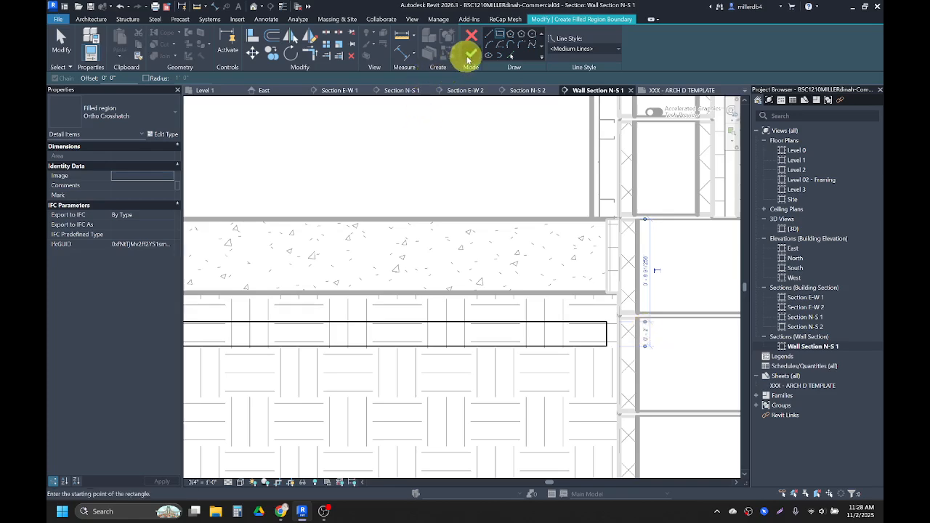
pyautogui.click(471, 57)
# Nudge the under-slab insulation region up toward the underside of the concrete slab
pyautogui.scroll(-1, 463, 260)
pyautogui.moveTo(463, 259); pyautogui.dragTo(603, 276, button='middle')
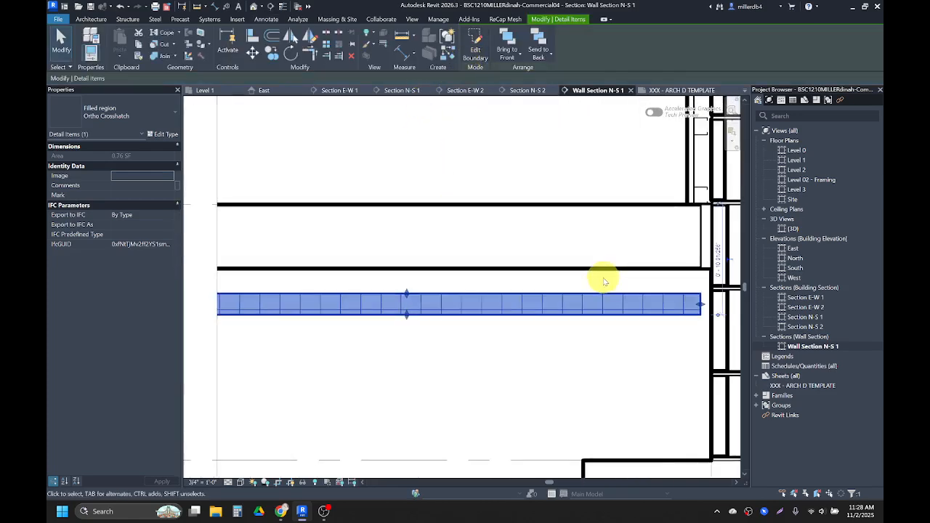
pyautogui.press('Up')
pyautogui.press('Up')
pyautogui.press('Up')
pyautogui.press('Up')
pyautogui.press('Up')
pyautogui.press('Up')
pyautogui.press('Up')
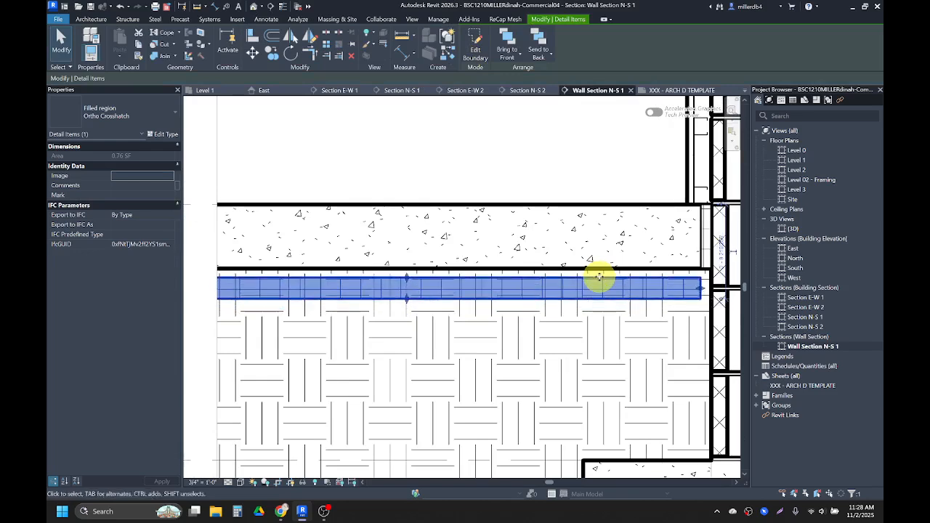
# Stretch the under-slab insulation region's end toward the inner face of the CMU foundation wall, and deselect it
pyautogui.scroll(1, 599, 277)
pyautogui.moveTo(591, 293); pyautogui.dragTo(473, 297, button='middle')
pyautogui.scroll(1, 591, 295)
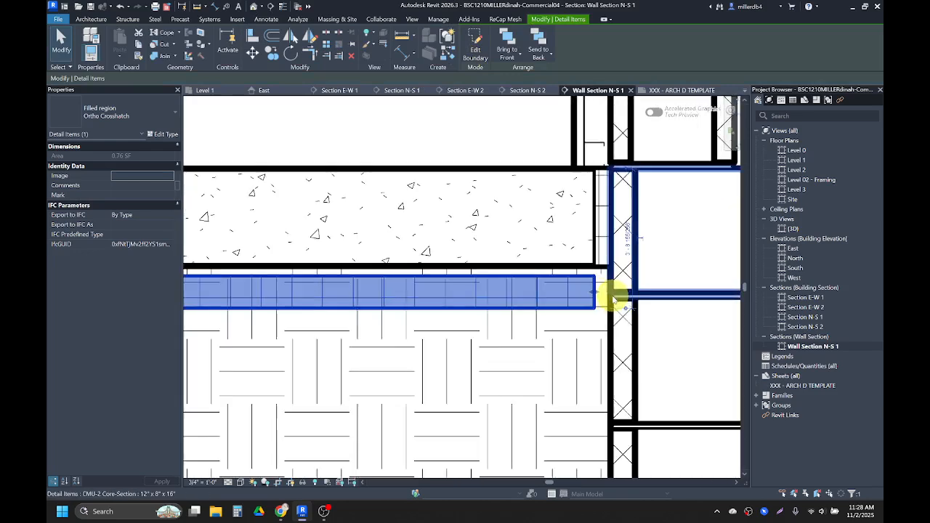
pyautogui.scroll(1, 595, 303)
pyautogui.moveTo(595, 303); pyautogui.dragTo(605, 290)
pyautogui.scroll(1, 609, 284)
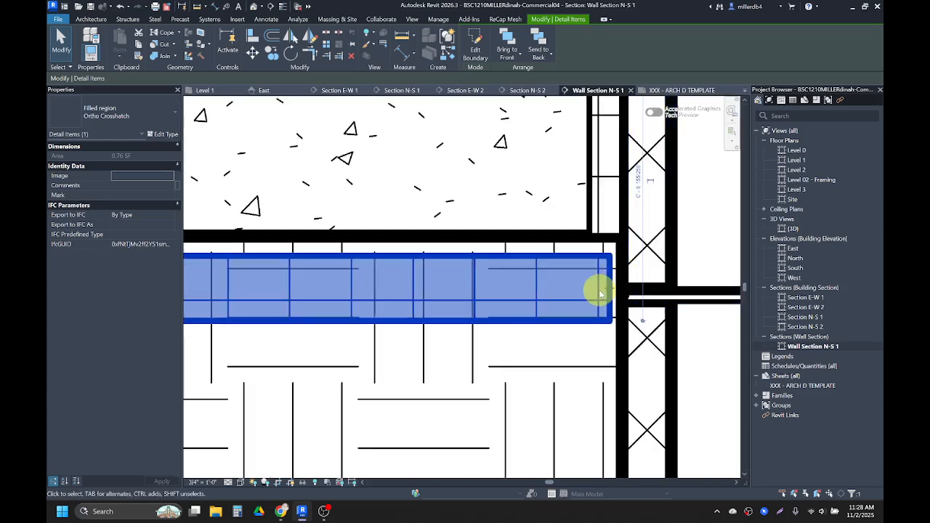
pyautogui.scroll(-1, 502, 263)
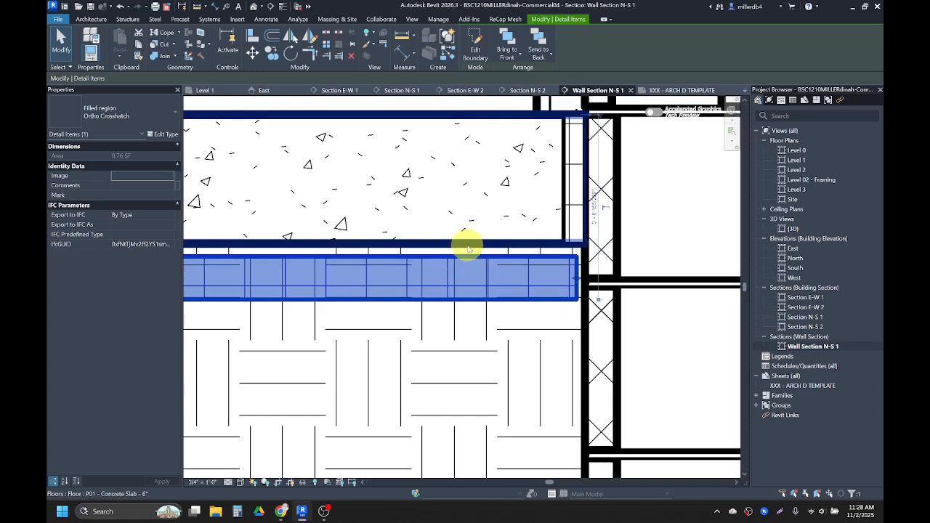
pyautogui.scroll(-1, 457, 255)
pyautogui.scroll(-2, 458, 256)
pyautogui.scroll(-1, 313, 274)
pyautogui.moveTo(365, 293); pyautogui.dragTo(482, 305, button='middle')
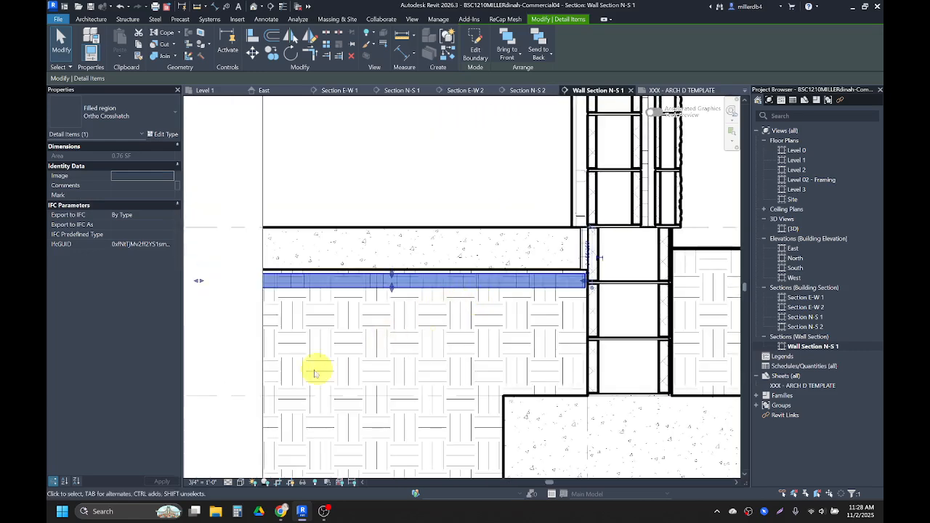
pyautogui.press('Escape')
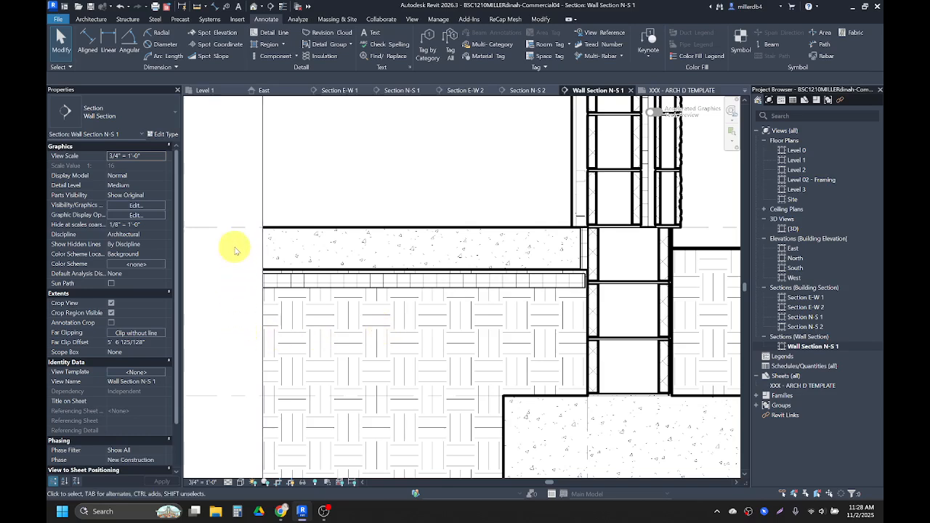
# Start a new filled region and duplicate the Ortho Crosshatch type as GRAVEL
pyautogui.click(261, 45)
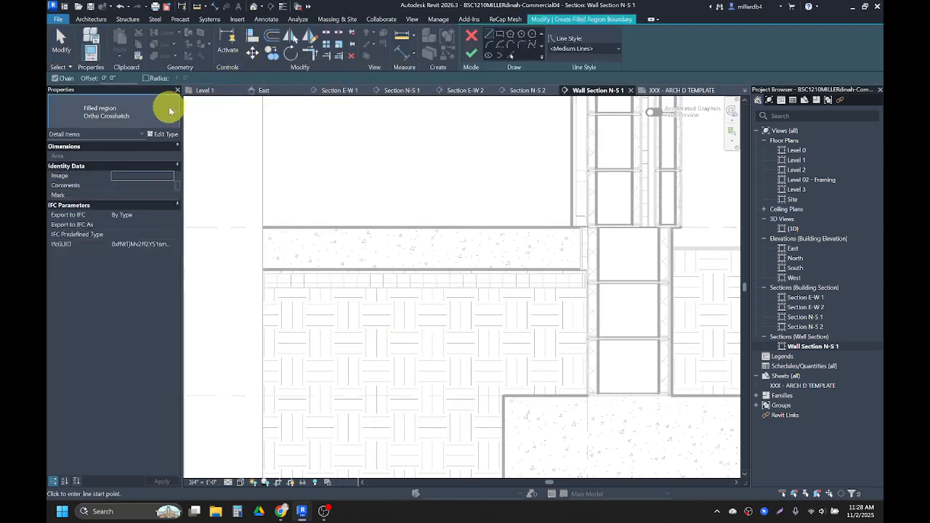
pyautogui.click(169, 111)
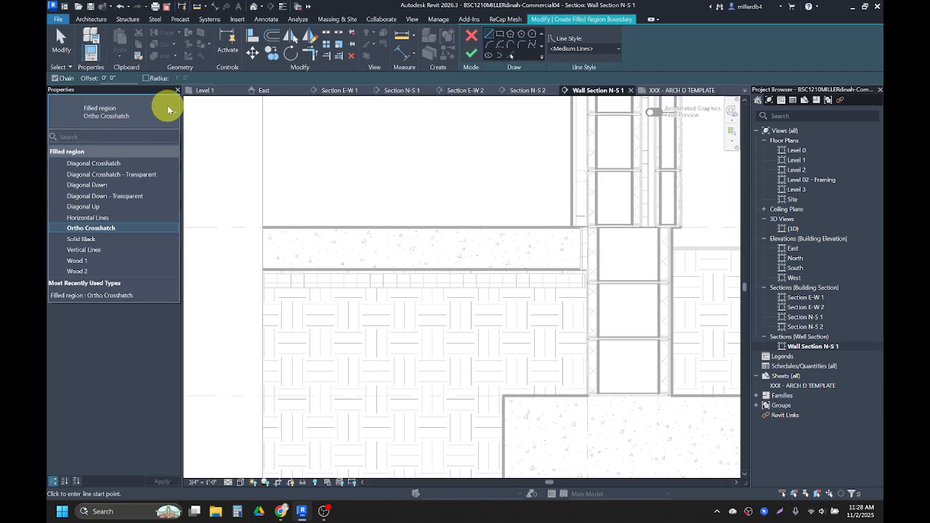
pyautogui.click(168, 110)
pyautogui.click(166, 135)
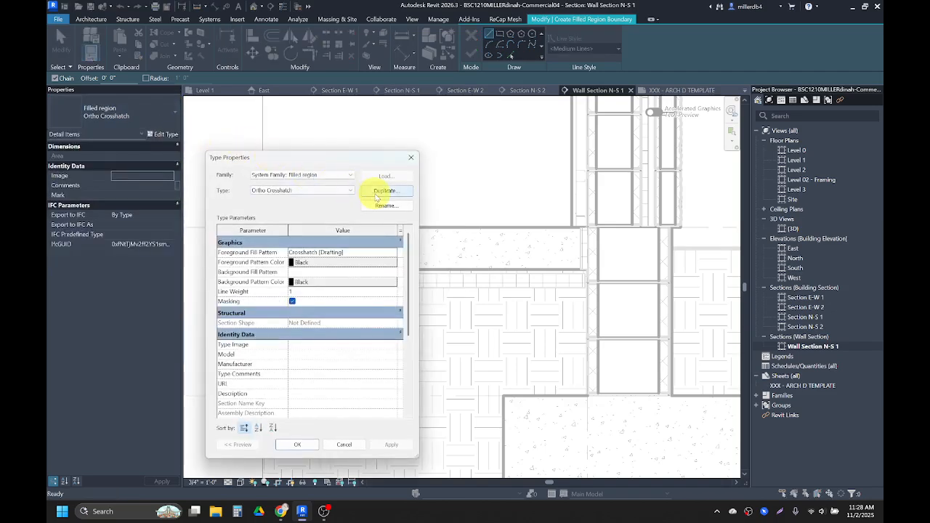
pyautogui.click(383, 191)
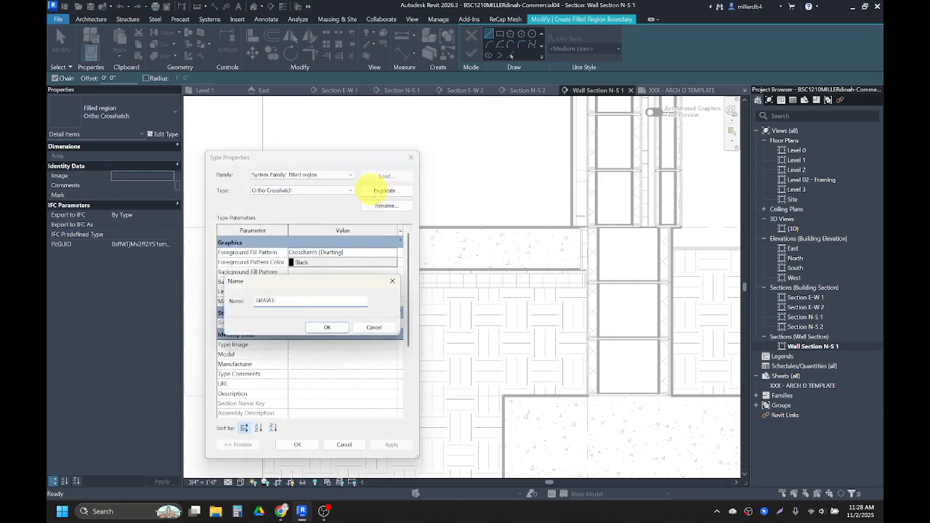
pyautogui.write('GRAVEL')
pyautogui.click(327, 329)
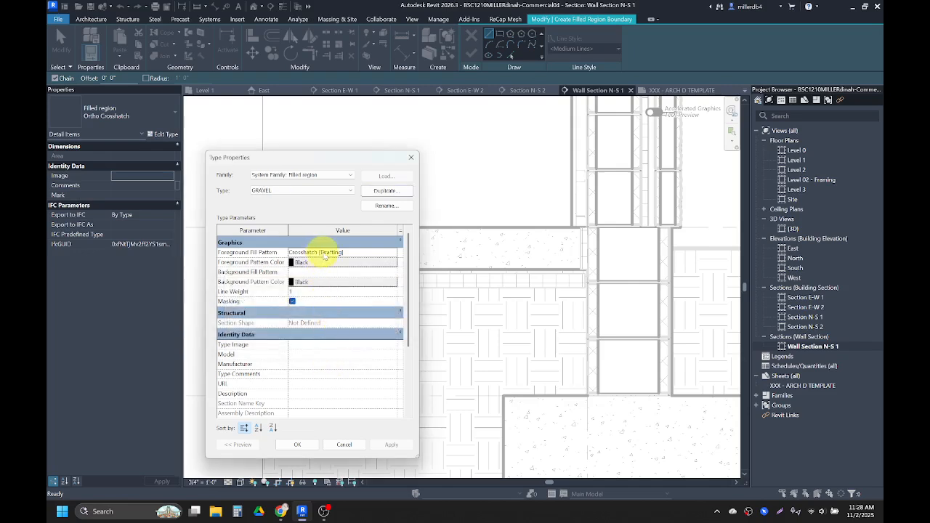
# Set the GRAVEL type's foreground fill pattern to the Sand - Dense drafting pattern and apply the type
pyautogui.click(351, 253)
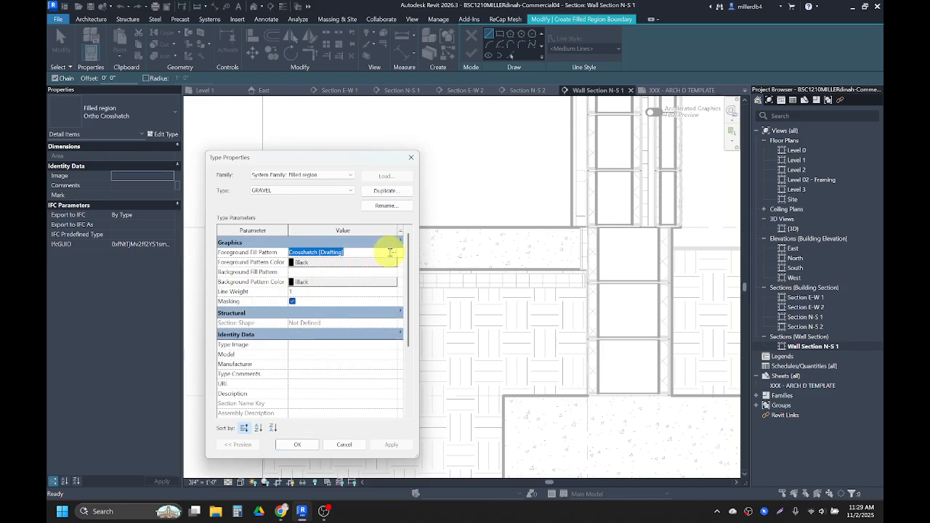
pyautogui.click(394, 255)
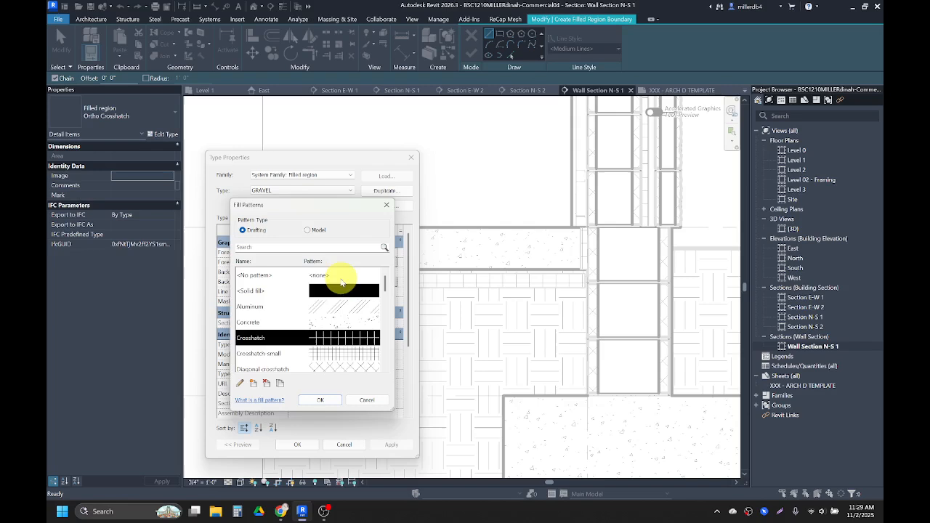
pyautogui.scroll(-6, 333, 295)
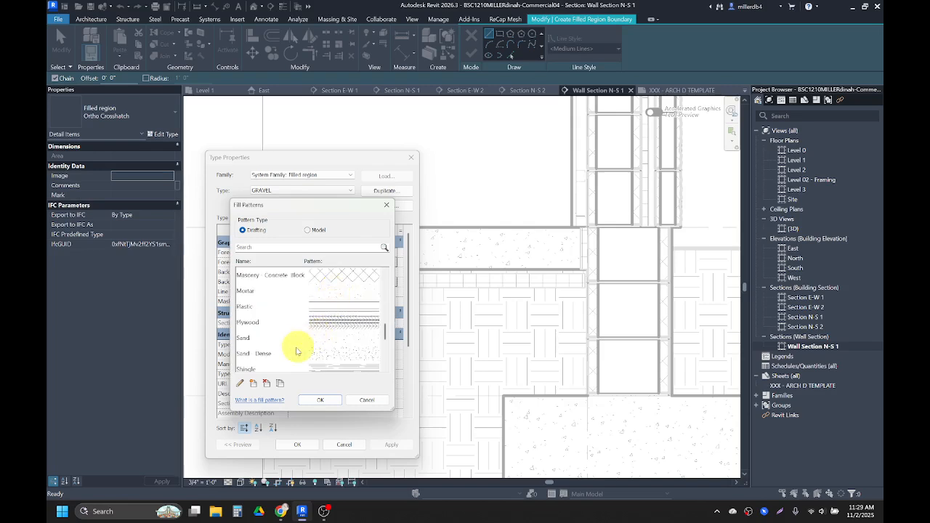
pyautogui.click(273, 355)
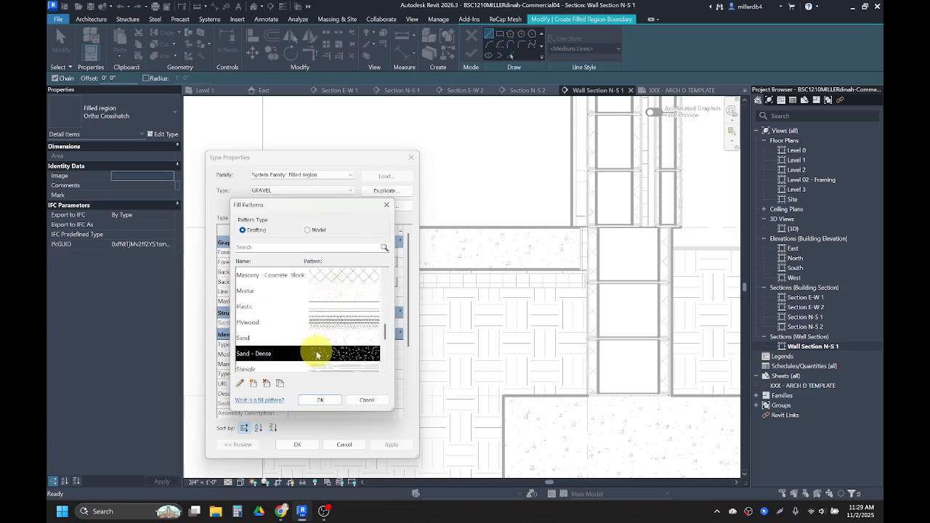
pyautogui.click(324, 401)
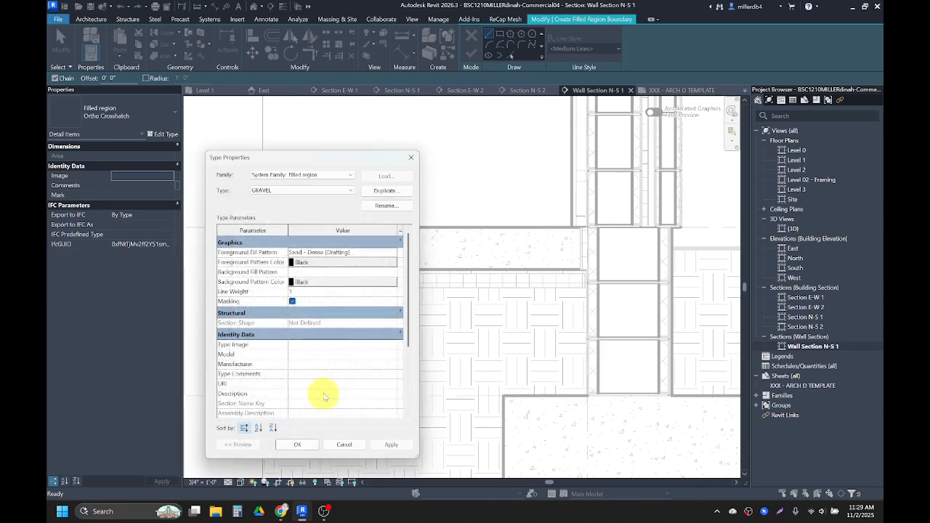
pyautogui.click(298, 444)
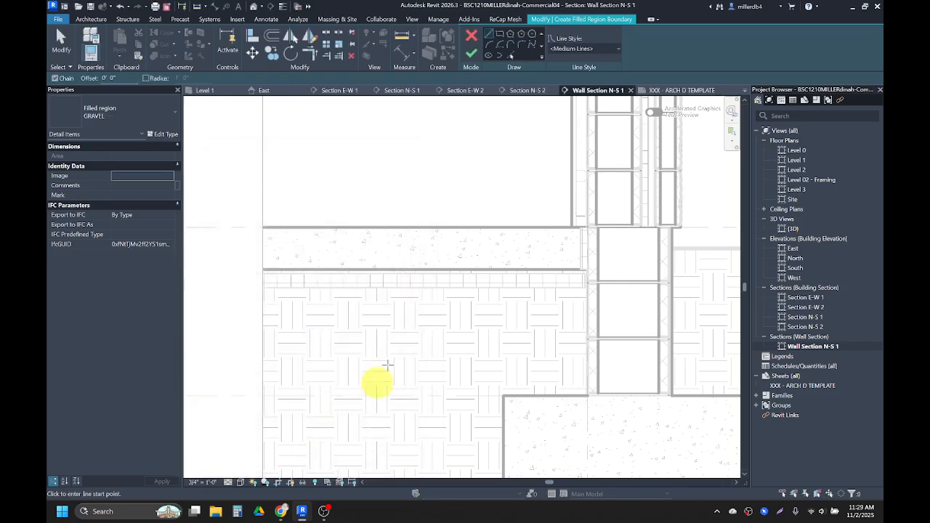
# Sketch a rectangular gravel boundary 6" deep directly beneath the under-slab insulation, extending past the crop edge
pyautogui.click(502, 35)
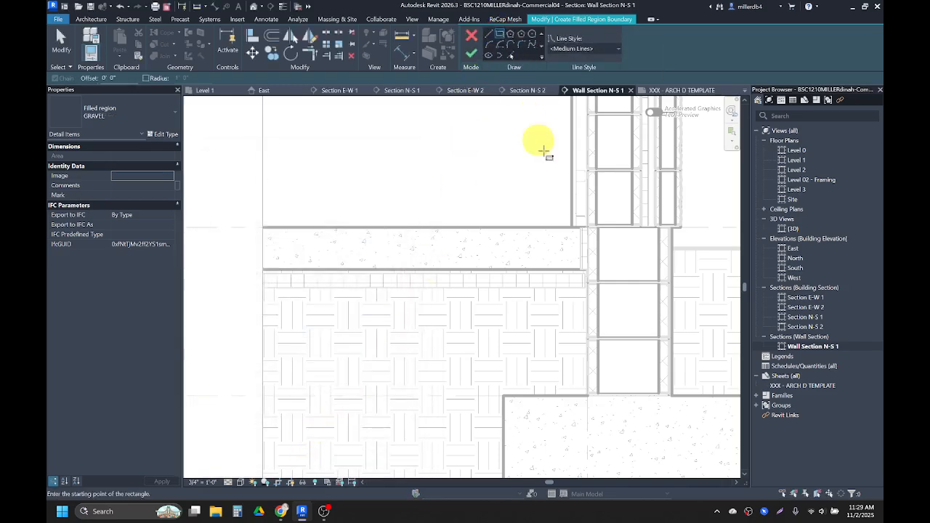
pyautogui.scroll(4, 585, 287)
pyautogui.click(589, 288)
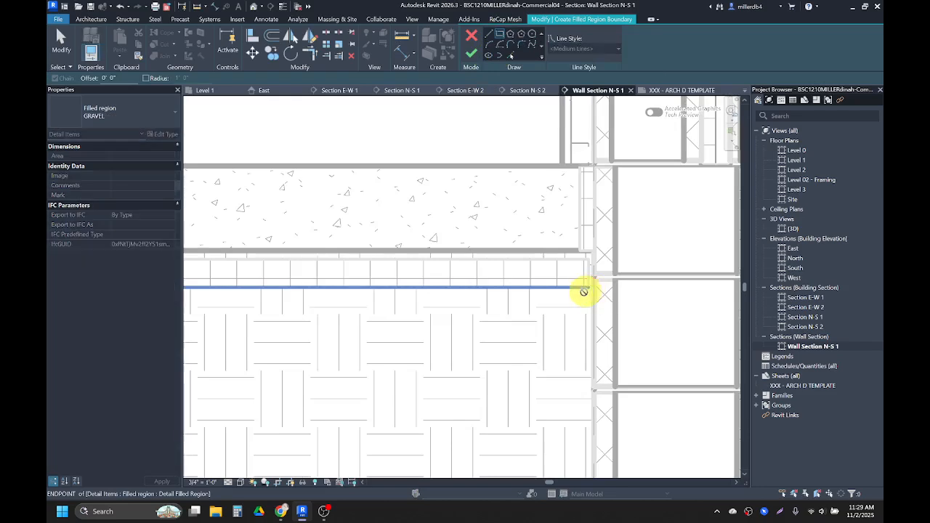
pyautogui.scroll(-2, 586, 290)
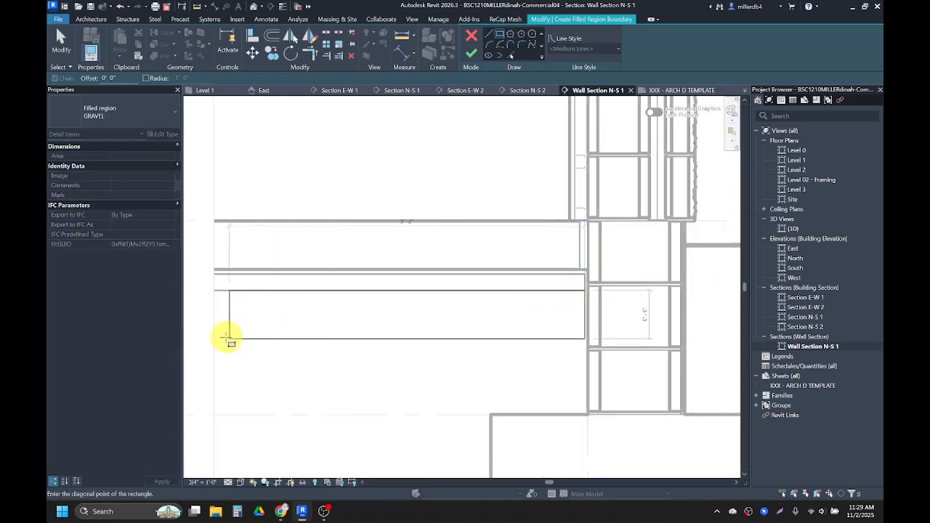
pyautogui.scroll(-2, 223, 338)
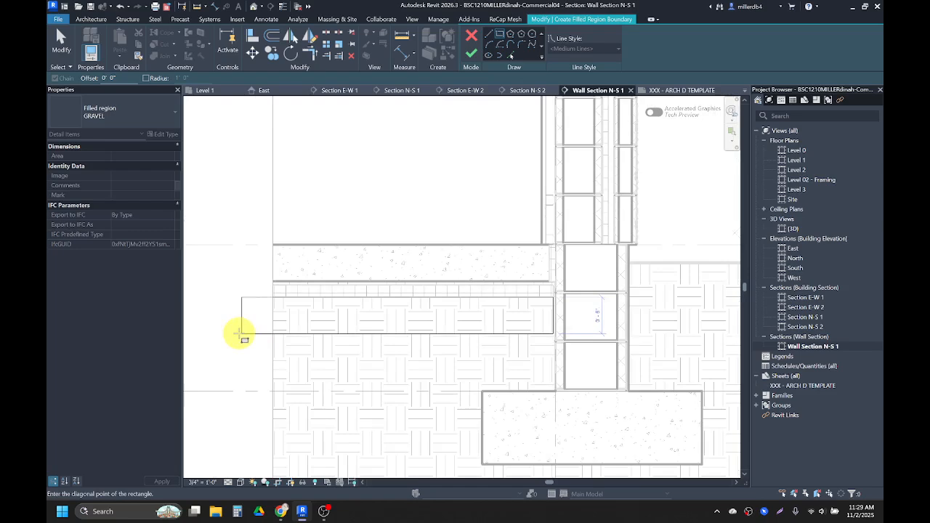
pyautogui.click(239, 334)
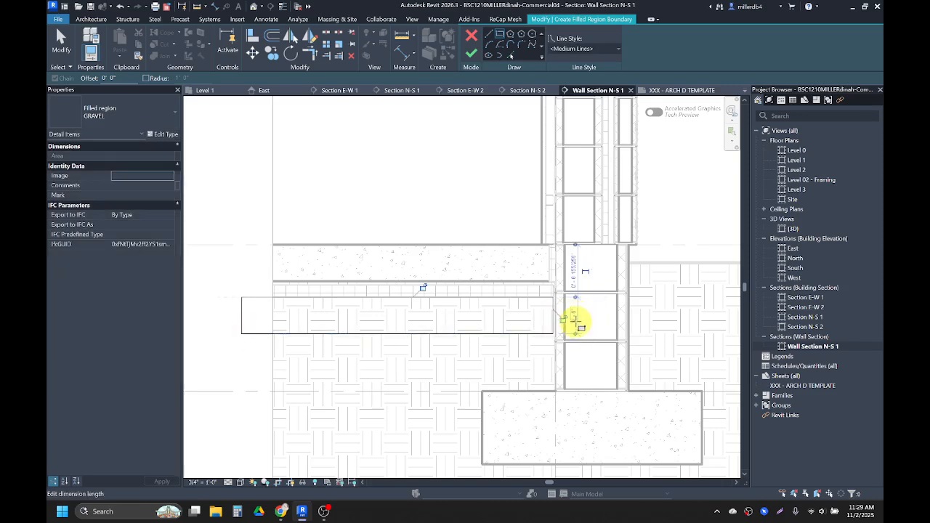
# Check the gravel rectangle's 6" depth, finish the filled region and deselect it
pyautogui.scroll(3, 577, 320)
pyautogui.click(577, 314)
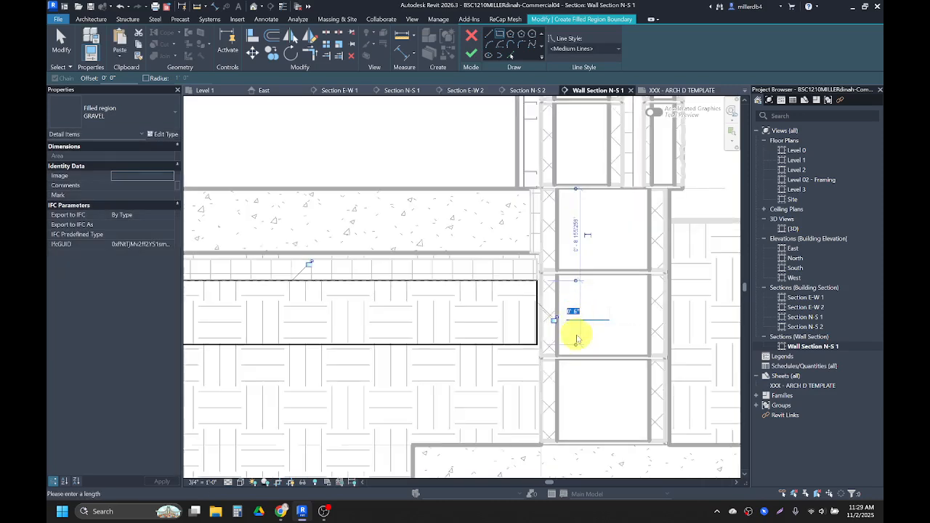
pyautogui.click(471, 56)
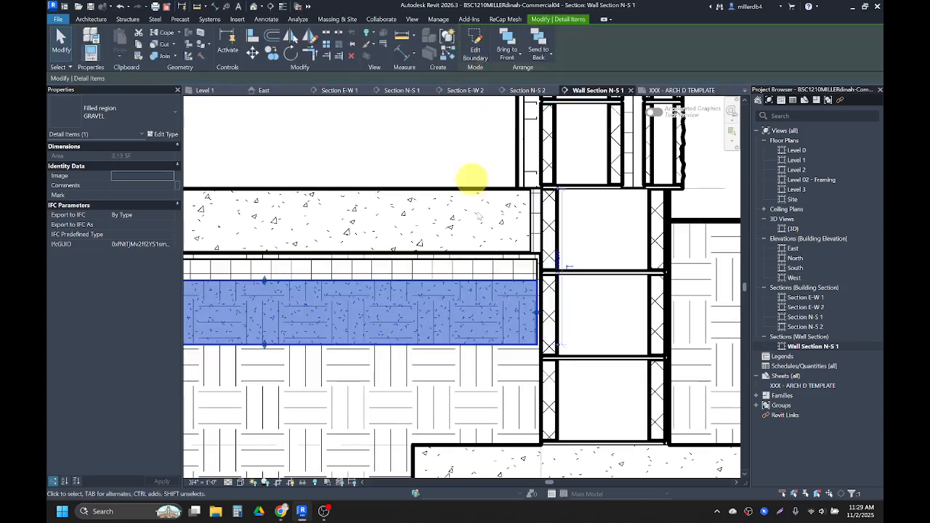
pyautogui.moveTo(565, 432)
pyautogui.mouseDown(button='middle')
pyautogui.moveTo(474, 389)
pyautogui.moveTo(415, 374)
pyautogui.mouseUp(button='middle')
pyautogui.press('Escape')
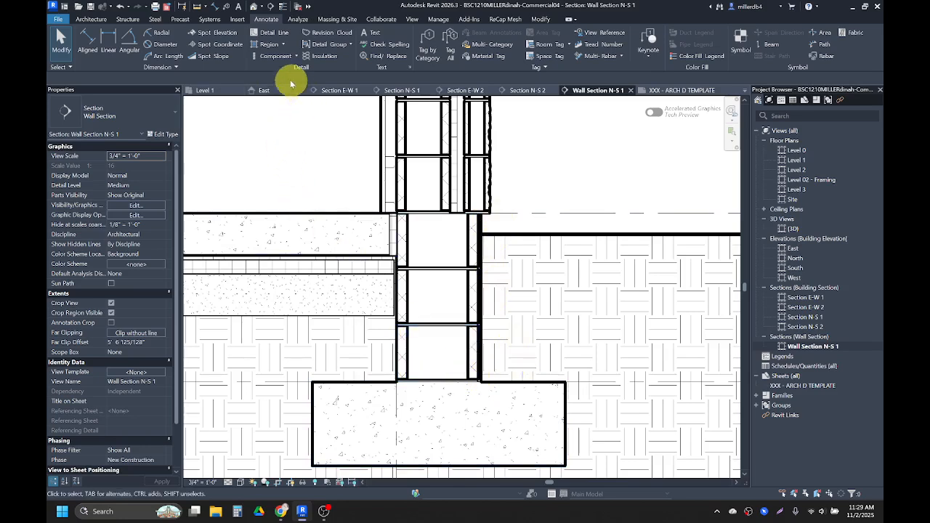
# Start a new filled region using the Ortho Crosshatch type
pyautogui.click(268, 44)
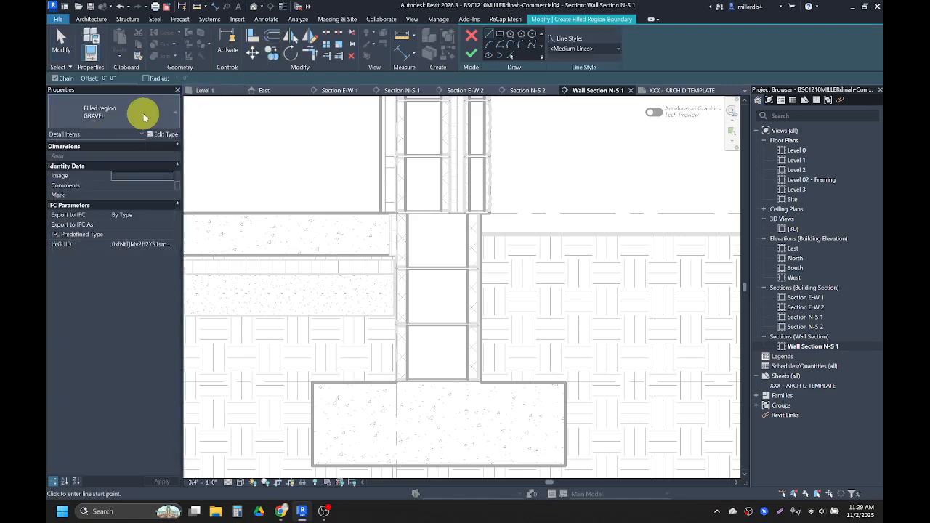
pyautogui.click(144, 114)
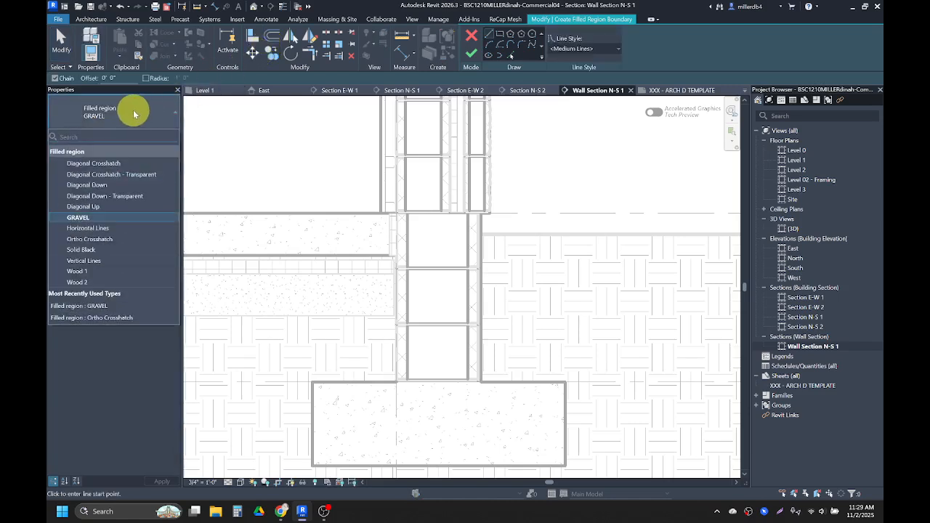
pyautogui.click(115, 240)
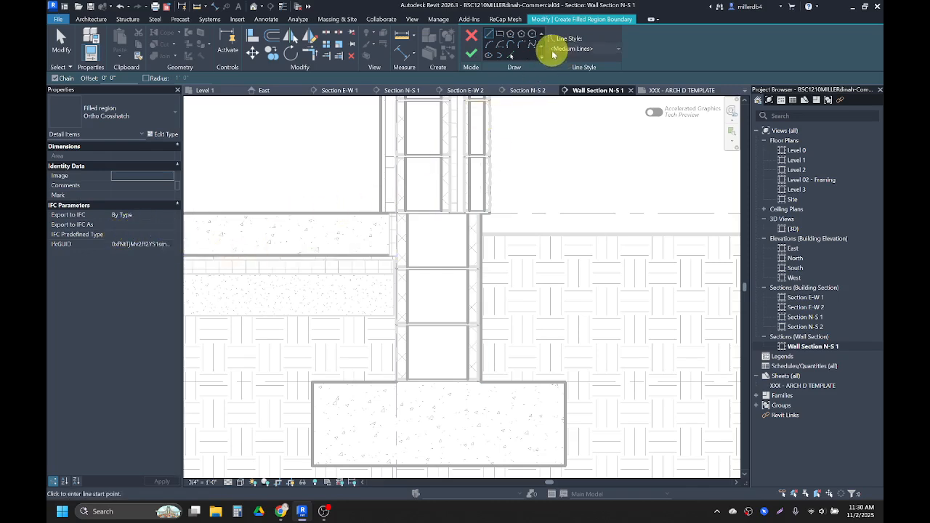
# Sketch a 2" wide rectangle up the foundation wall's exterior face from the footing to just below Level 1, and finish the region
pyautogui.click(502, 37)
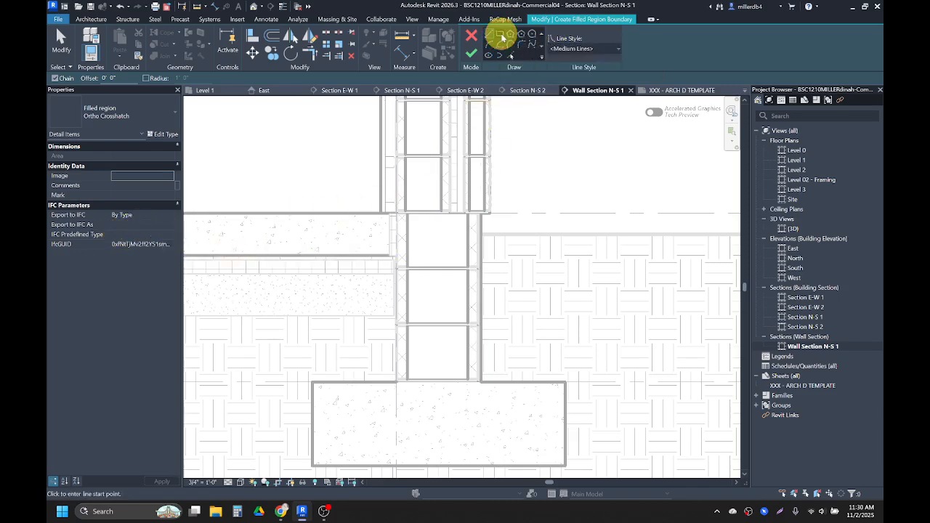
pyautogui.scroll(2, 534, 286)
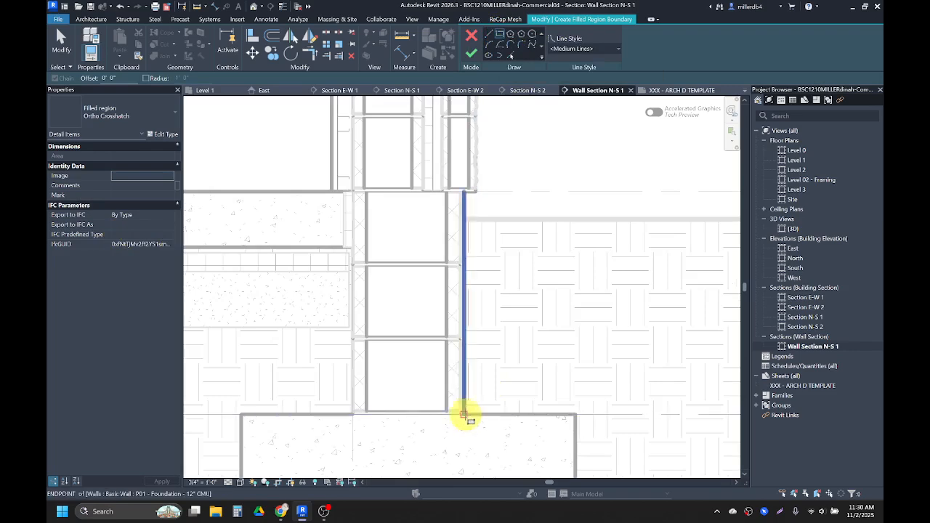
pyautogui.click(464, 416)
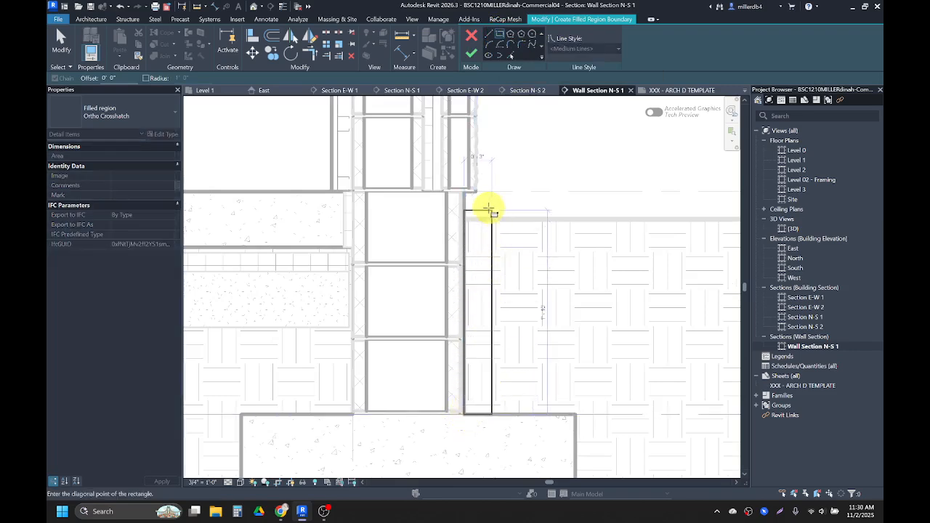
pyautogui.scroll(1, 489, 209)
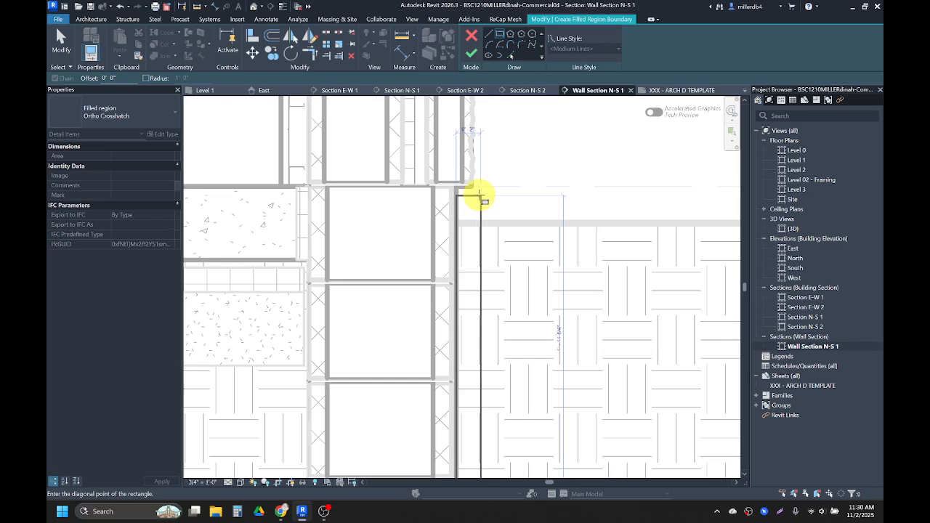
pyautogui.click(480, 197)
pyautogui.scroll(-3, 480, 205)
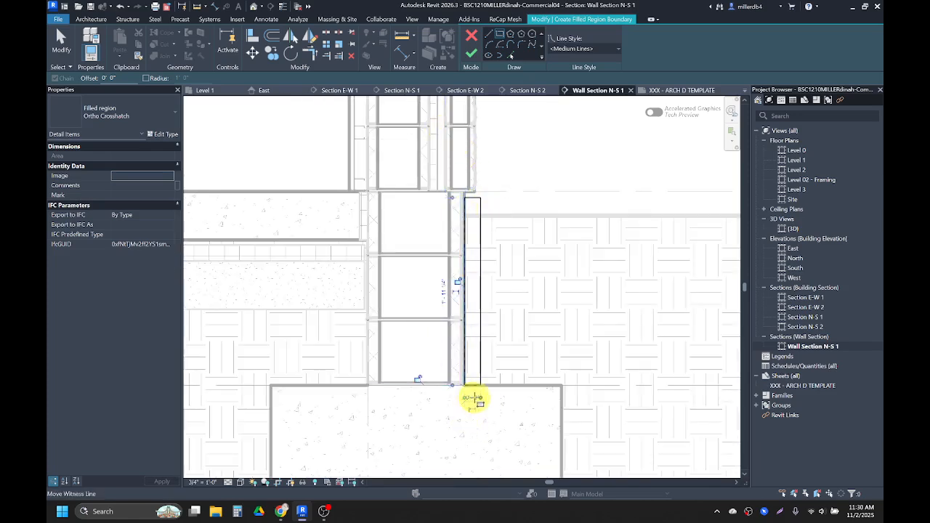
pyautogui.click(472, 56)
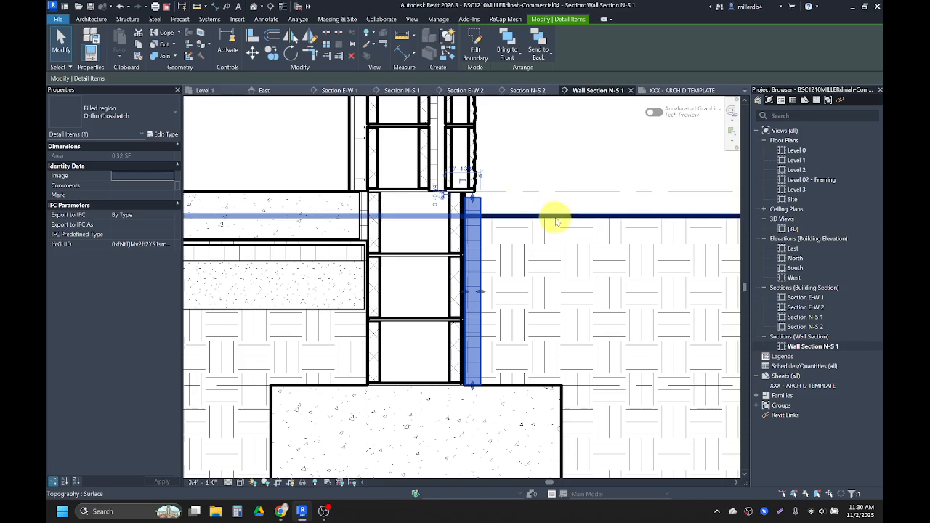
pyautogui.moveTo(596, 331); pyautogui.dragTo(548, 313, button='middle')
pyautogui.click(547, 313)
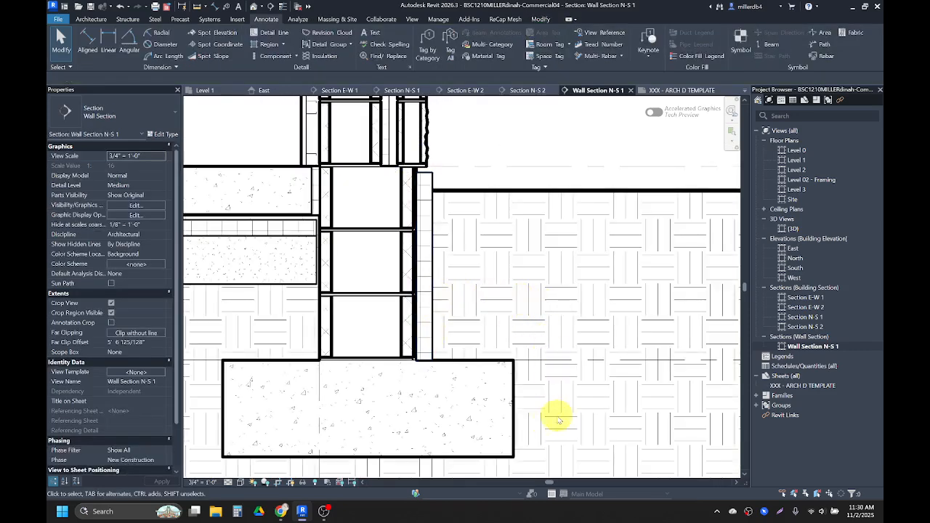
# Start another filled region using the GRAVEL type
pyautogui.click(270, 45)
pyautogui.click(156, 105)
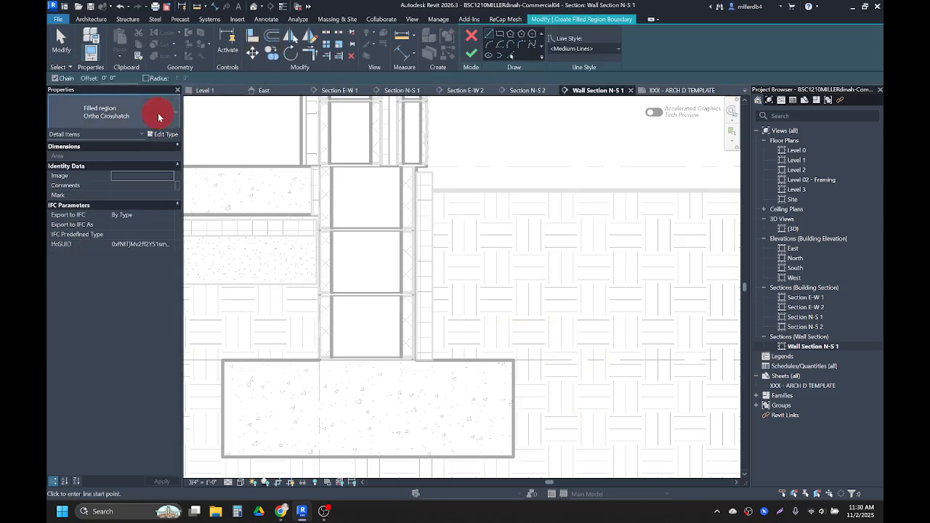
pyautogui.click(135, 217)
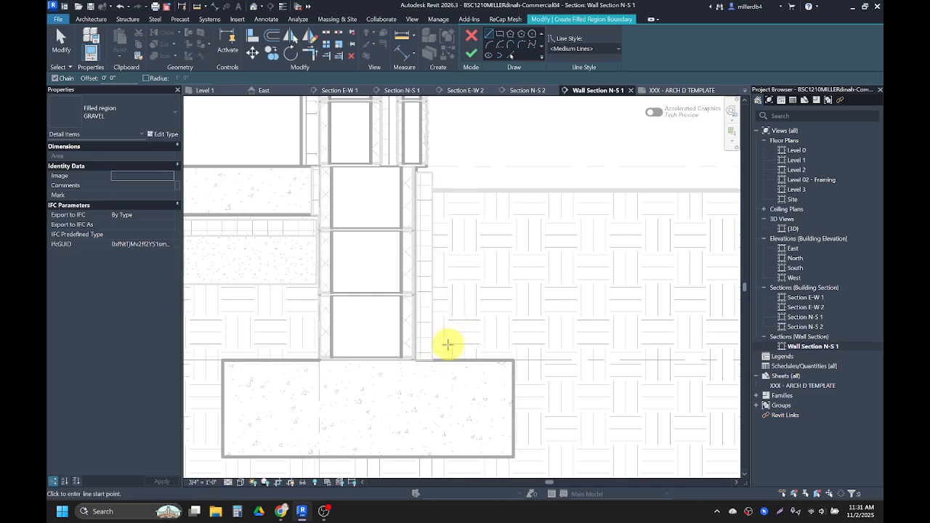
# Sketch a closed gravel boundary outside the wall insulation, with a top sloping away from the wall and edges following the footing's top and side
pyautogui.click(432, 360)
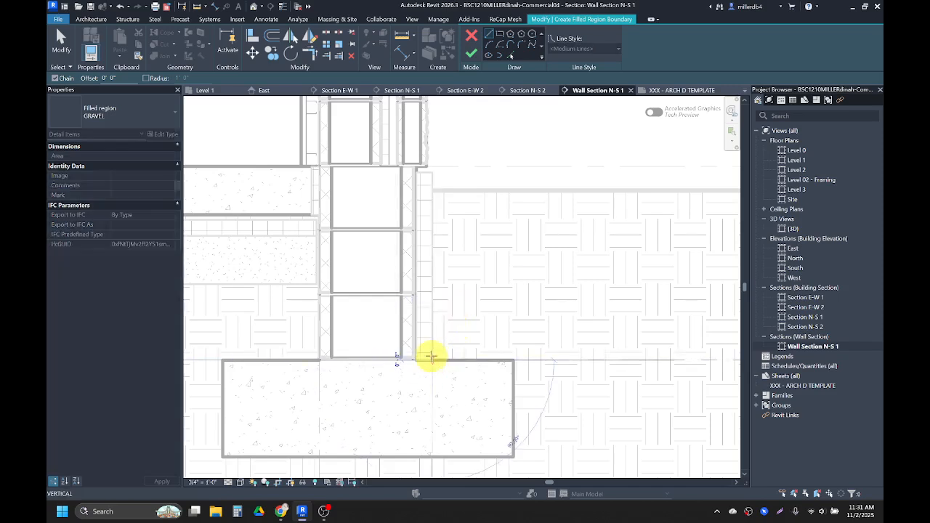
pyautogui.click(432, 295)
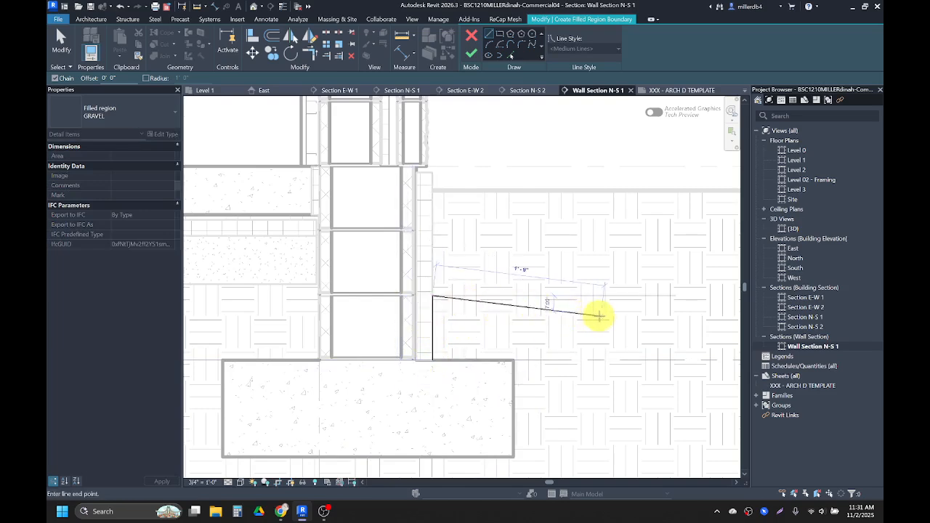
pyautogui.click(664, 324)
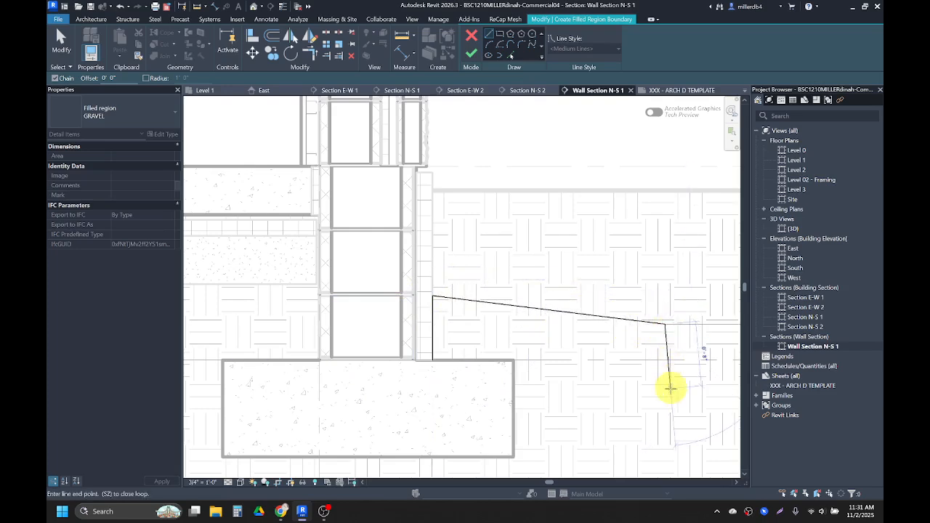
pyautogui.click(664, 452)
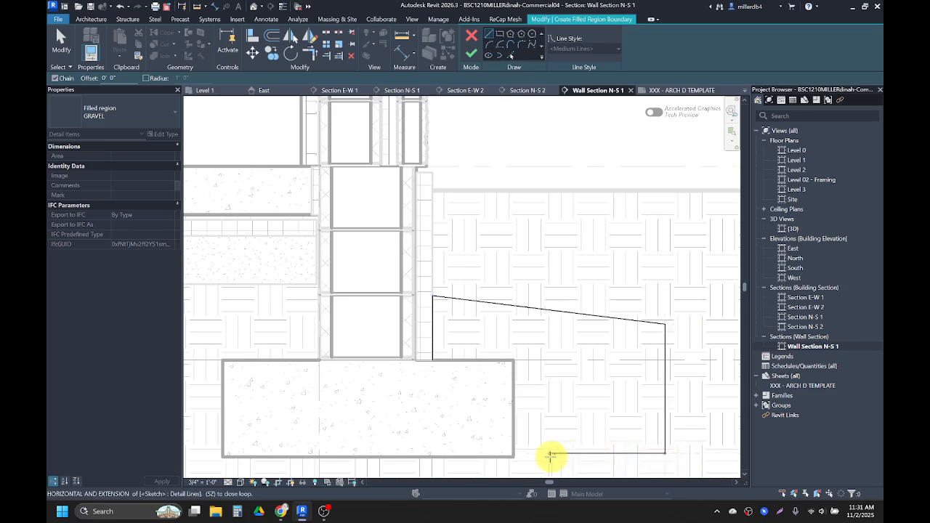
pyautogui.scroll(3, 512, 452)
pyautogui.click(512, 452)
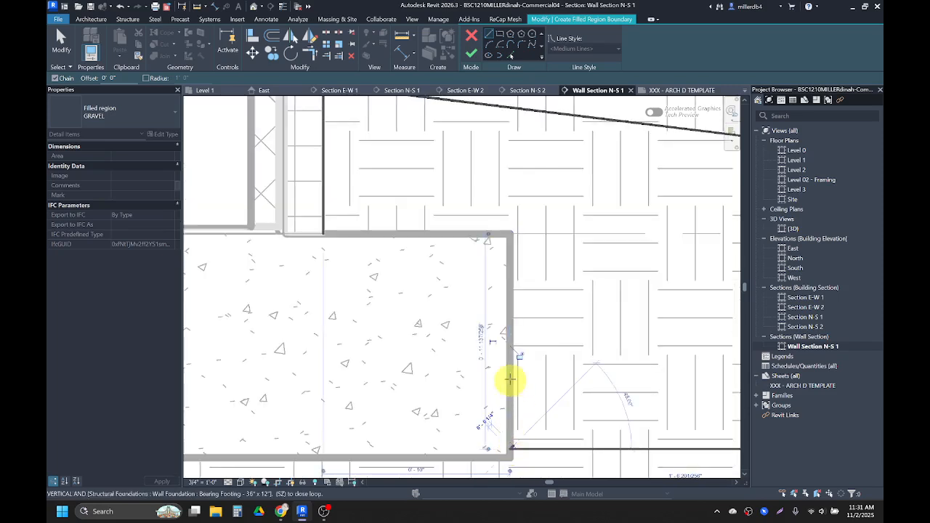
pyautogui.click(513, 234)
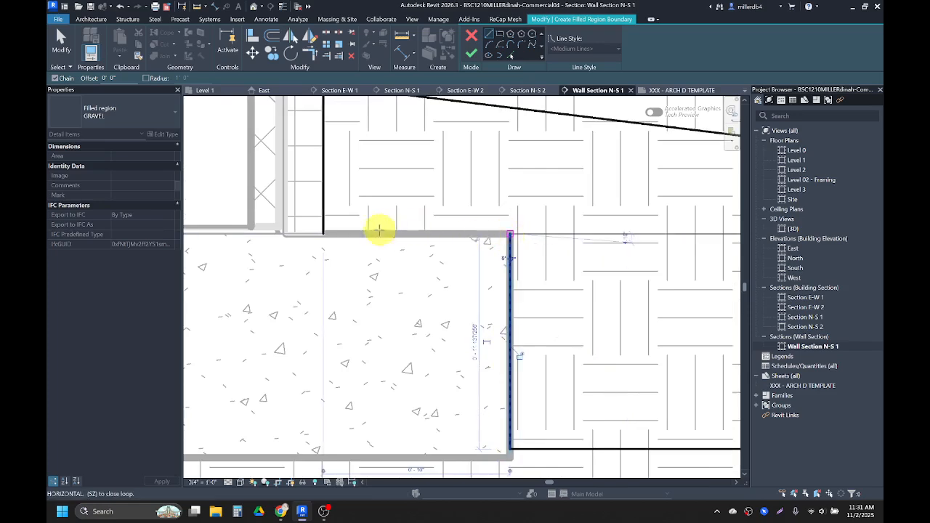
pyautogui.click(328, 234)
pyautogui.scroll(-3, 393, 280)
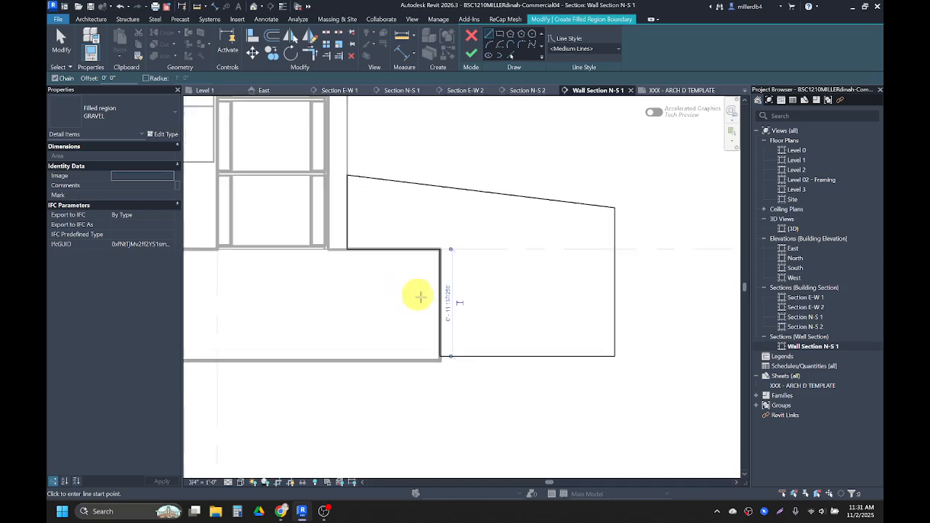
pyautogui.press('Escape')
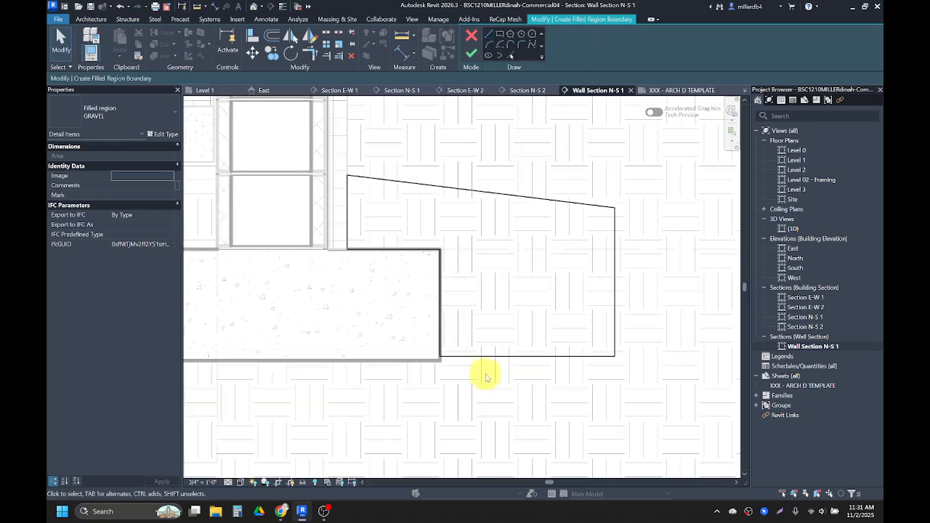
# Align the gravel boundary's lower line with the underside of the footing
pyautogui.scroll(2, 480, 359)
pyautogui.moveTo(484, 361)
pyautogui.mouseDown()
pyautogui.moveTo(488, 376)
pyautogui.moveTo(487, 366)
pyautogui.mouseUp()
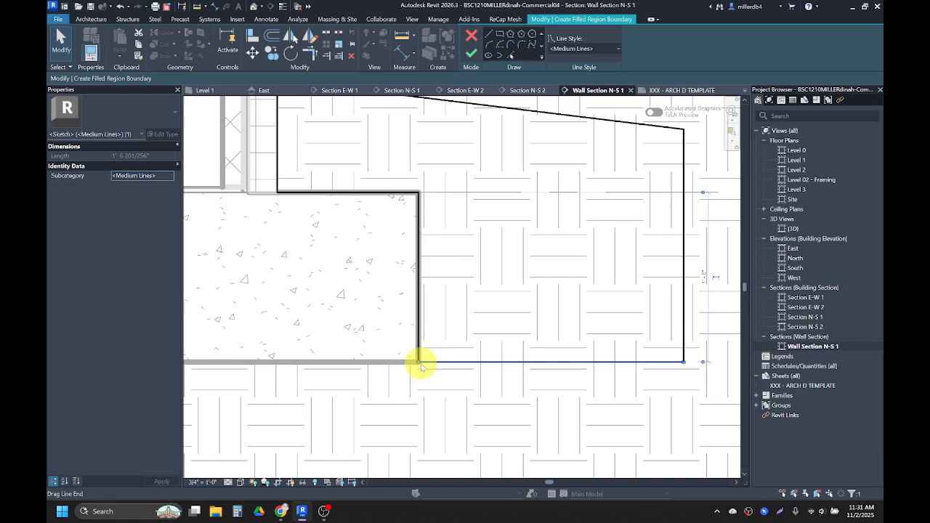
pyautogui.click(405, 363)
# Round the gravel boundary's two outer corners with fillet arcs of about 5" radius
pyautogui.scroll(-3, 405, 363)
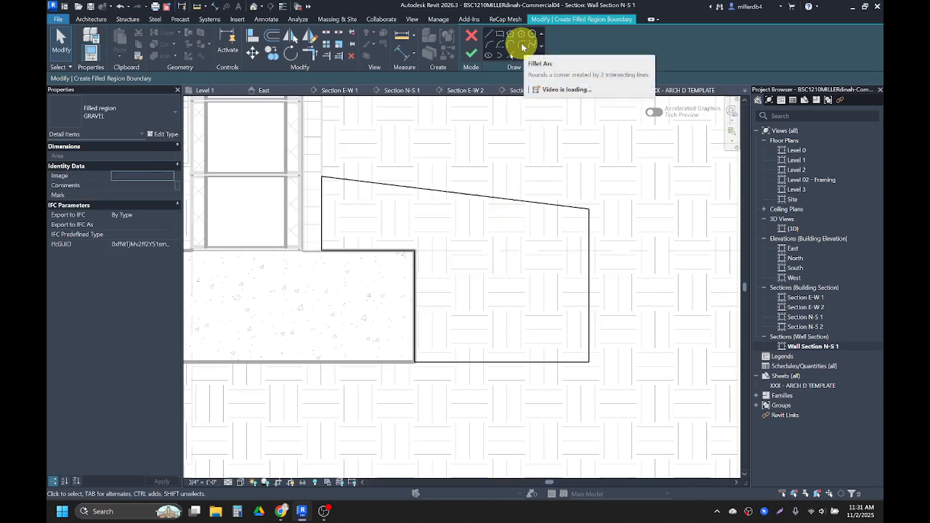
pyautogui.click(522, 47)
pyautogui.click(563, 204)
pyautogui.click(587, 225)
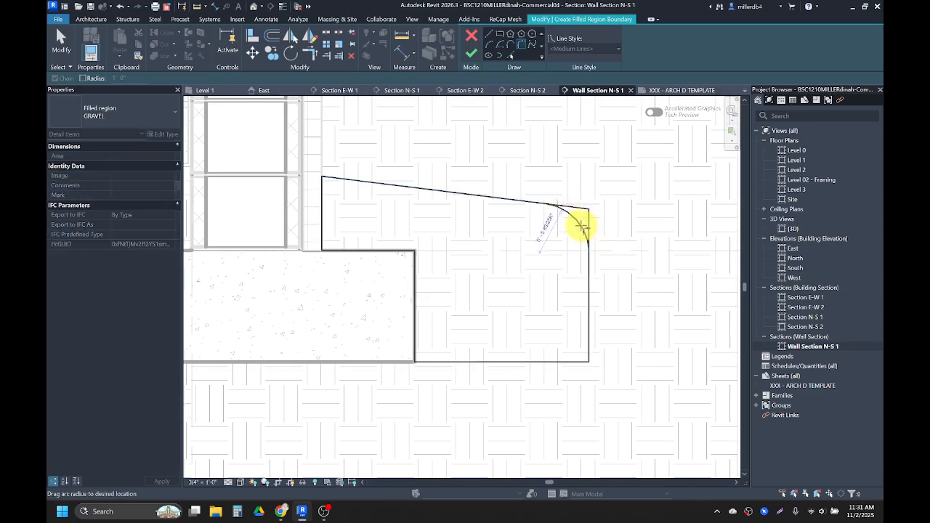
pyautogui.click(579, 222)
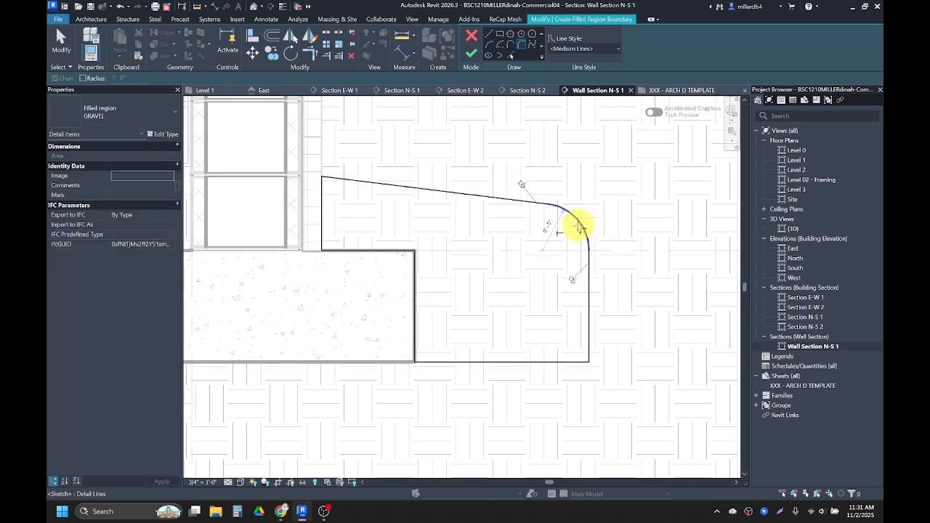
pyautogui.click(589, 350)
pyautogui.click(584, 357)
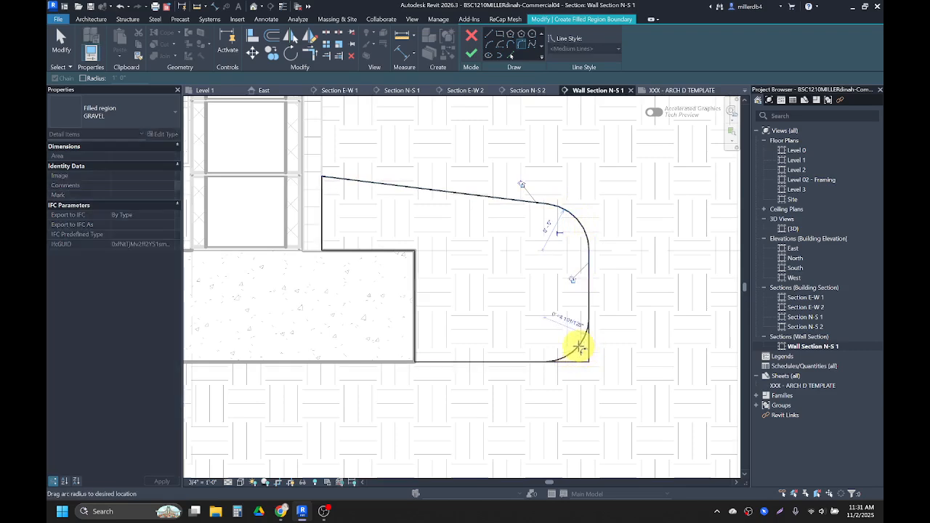
pyautogui.click(580, 349)
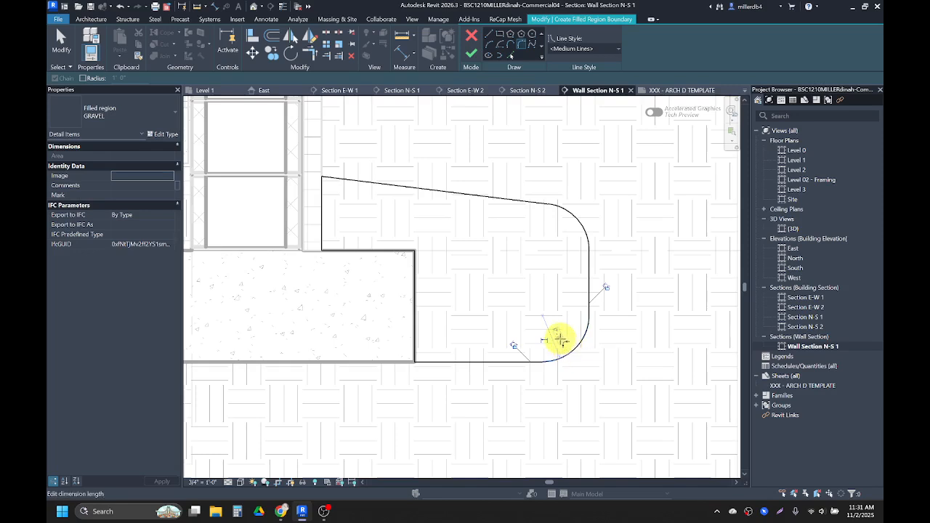
# Set the radius of both outer corner arcs of the gravel boundary to 3"
pyautogui.click(565, 345)
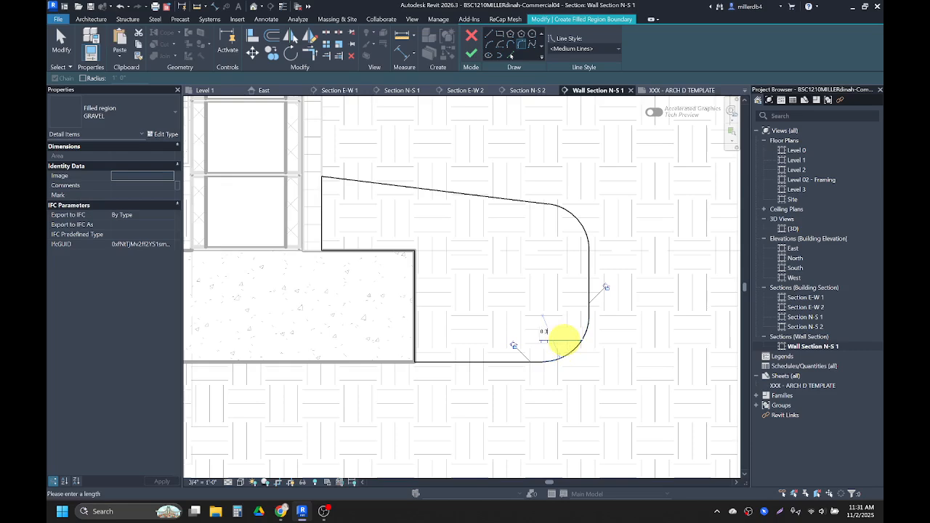
pyautogui.write('0 1')
pyautogui.press('Return')
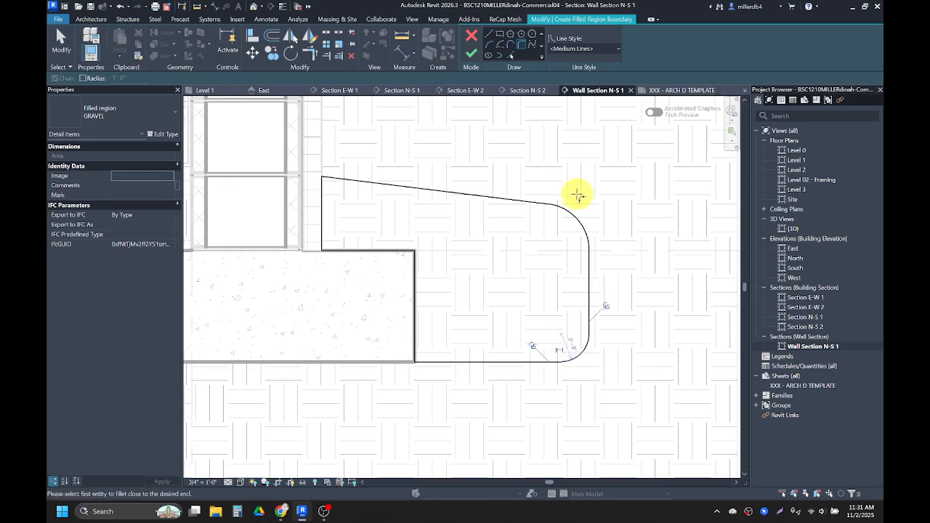
pyautogui.press('Escape')
pyautogui.click(579, 220)
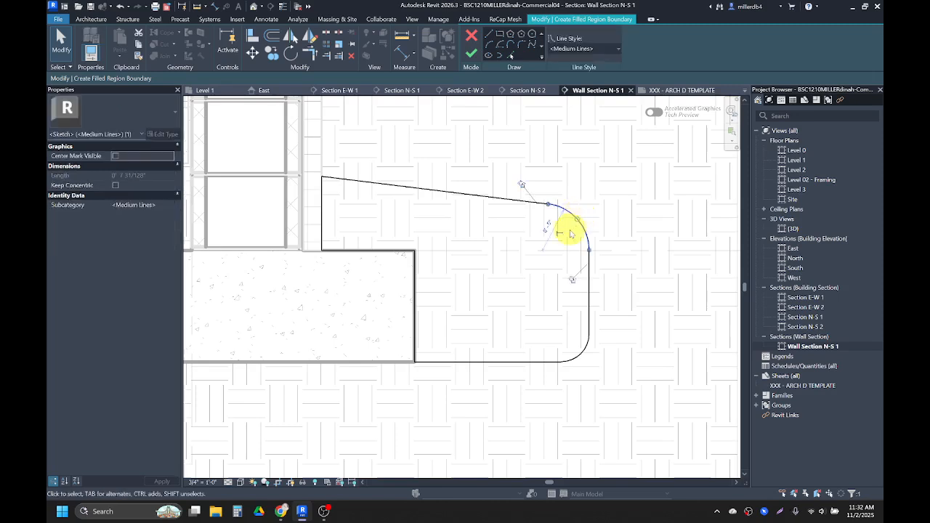
pyautogui.click(552, 226)
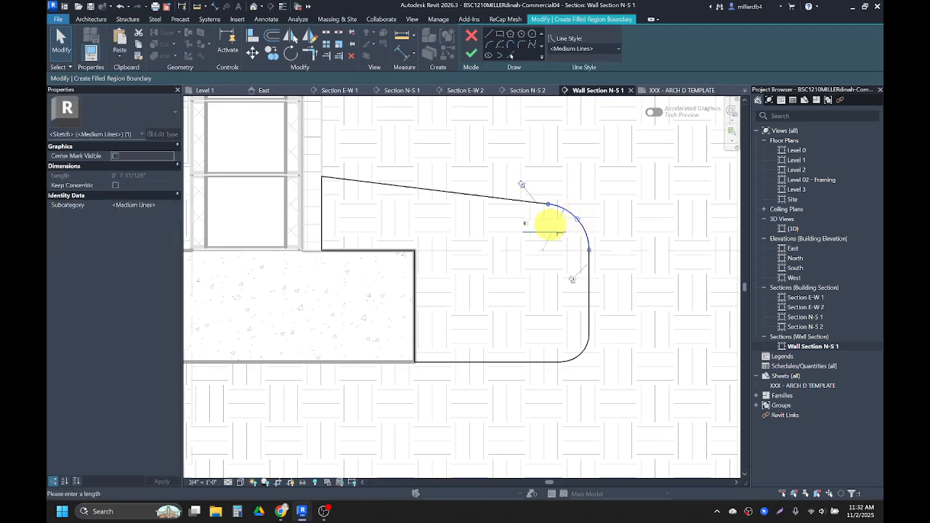
pyautogui.press('Return')
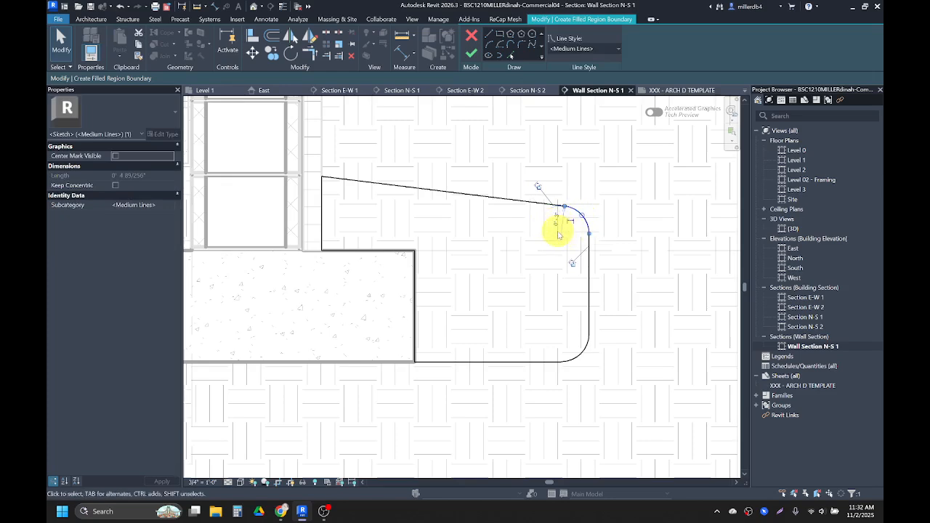
# Finish the footing-side gravel filled region and deselect it
pyautogui.click(472, 56)
pyautogui.scroll(-5, 498, 182)
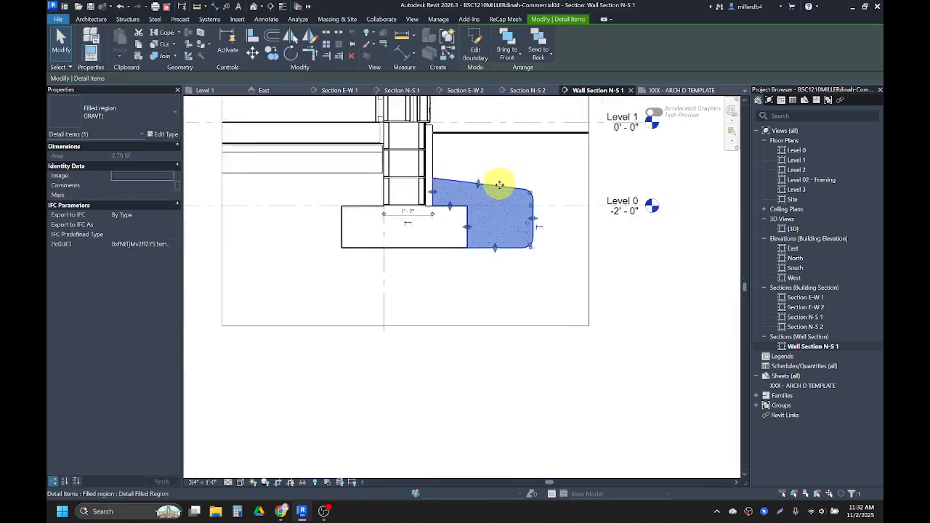
pyautogui.click(657, 249)
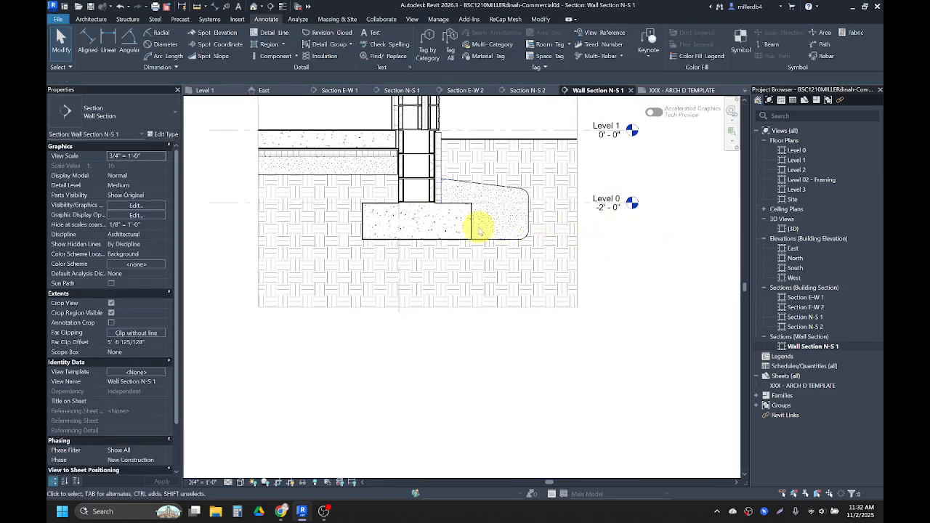
# Narrow the gravel region beside the footing by pulling its outer vertical edge toward the footing
pyautogui.scroll(3, 513, 216)
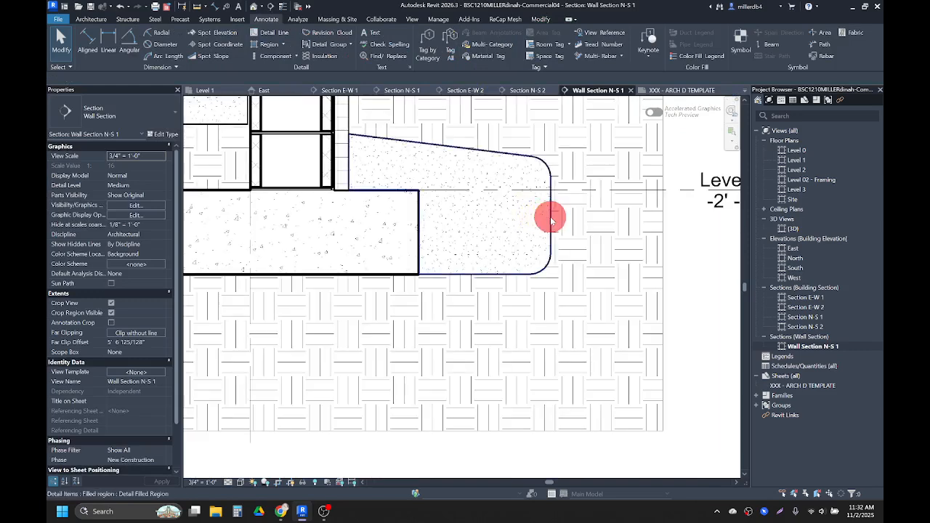
pyautogui.click(545, 214)
pyautogui.moveTo(536, 216); pyautogui.dragTo(516, 210)
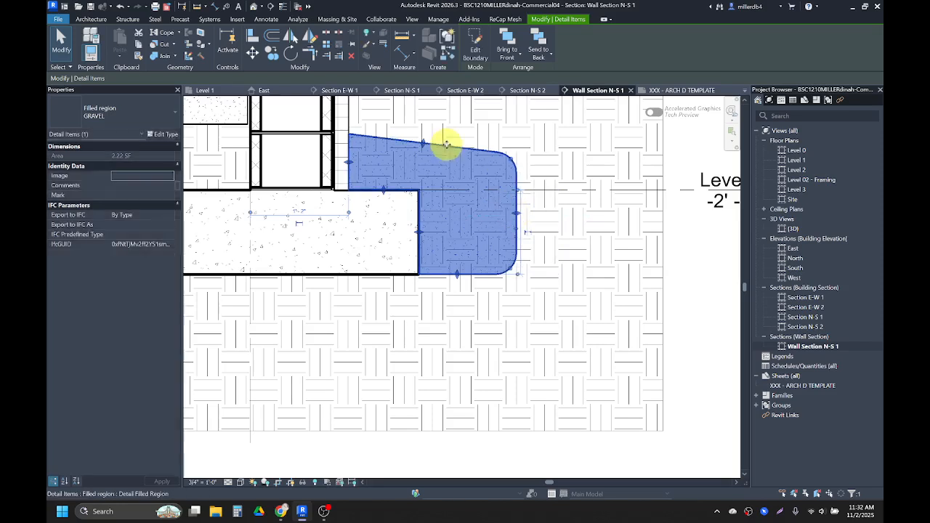
# Reshape the gravel region beside the footing by adjusting its sloped upper edge and pulling its outer vertical edge away from the footing
pyautogui.moveTo(427, 139); pyautogui.dragTo(427, 149)
pyautogui.moveTo(516, 211); pyautogui.dragTo(542, 214)
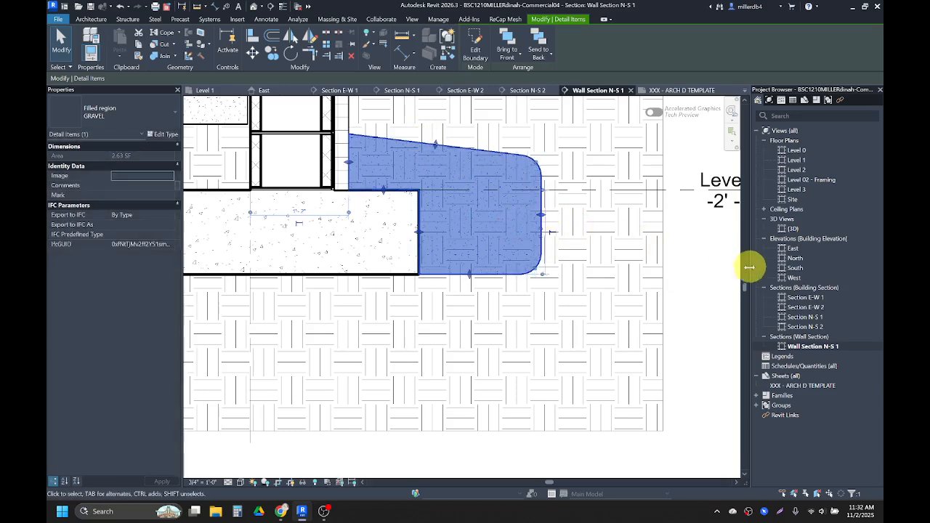
pyautogui.click(710, 291)
# Start a new filled region at the roof using the Vertical Lines type, dismissing the save reminder without saving
pyautogui.scroll(-3, 589, 284)
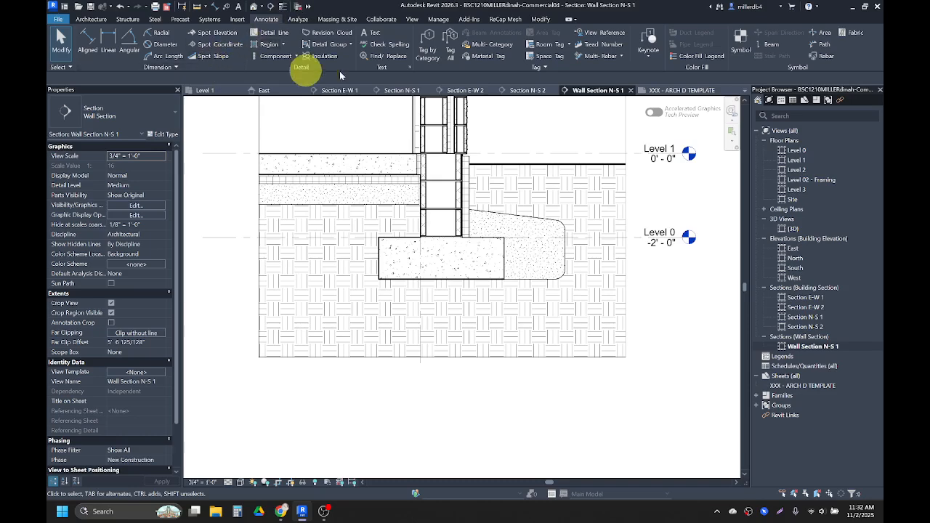
pyautogui.scroll(1, 380, 134)
pyautogui.moveTo(381, 142); pyautogui.dragTo(443, 386, button='middle')
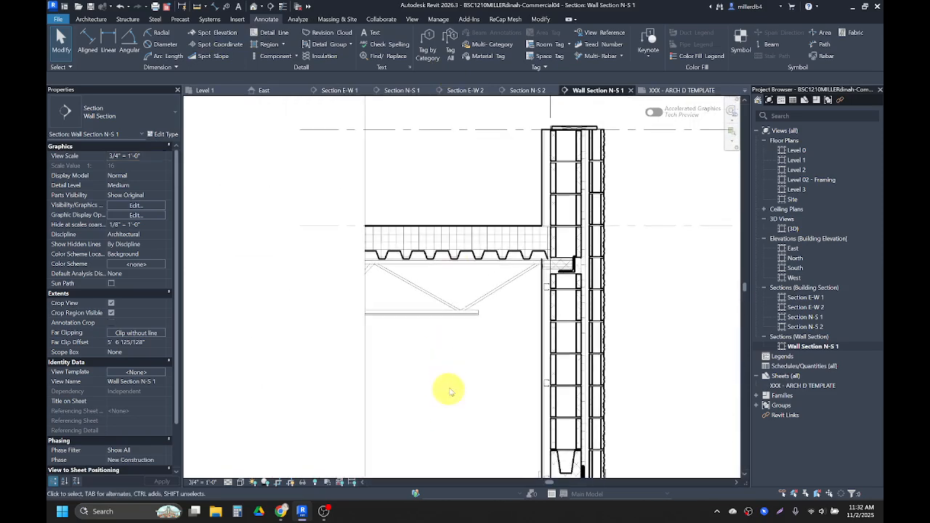
pyautogui.scroll(2, 393, 189)
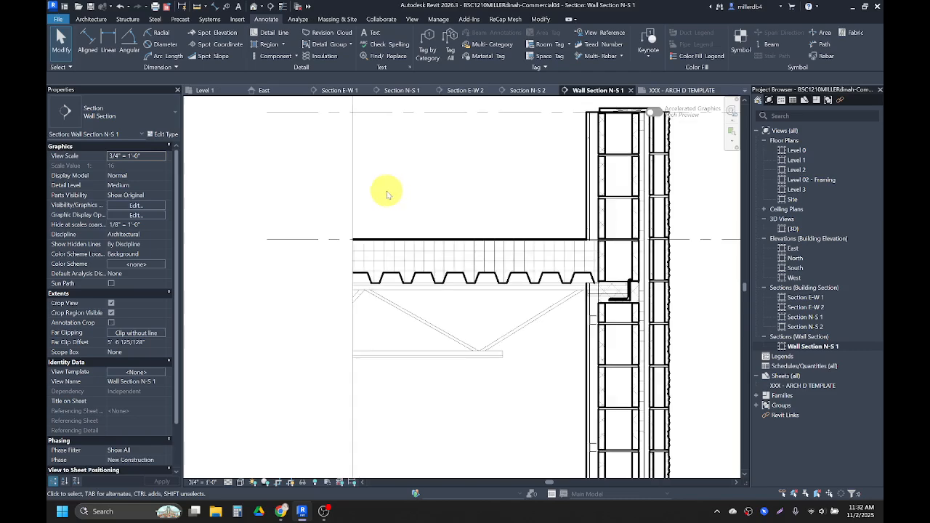
pyautogui.scroll(1, 387, 193)
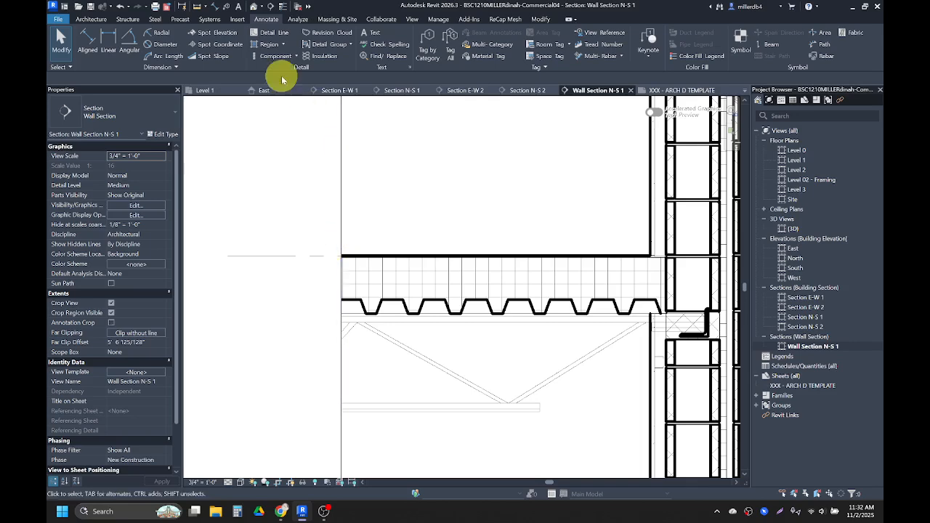
pyautogui.click(270, 43)
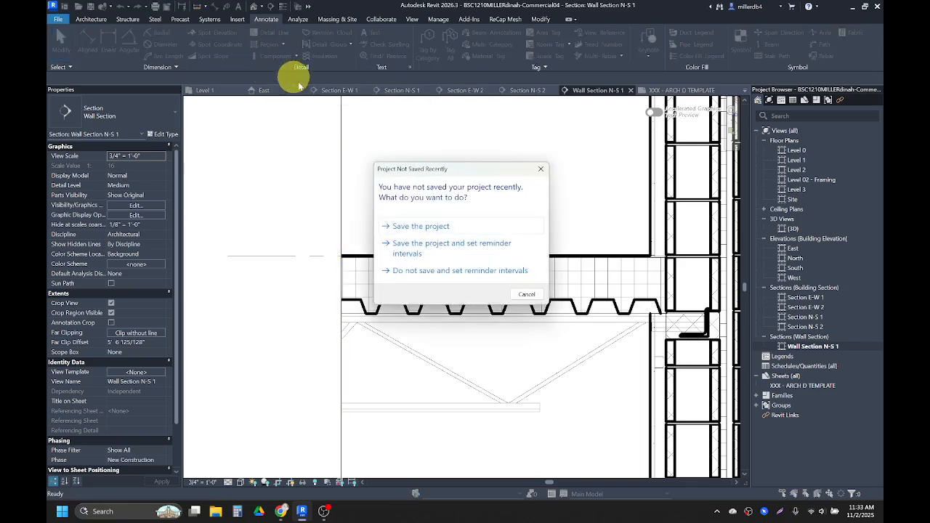
pyautogui.click(542, 168)
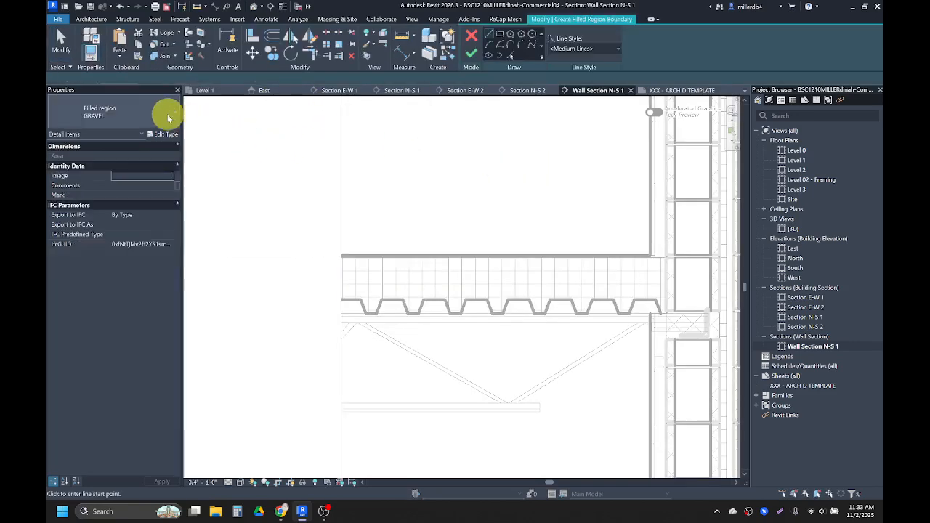
pyautogui.click(160, 119)
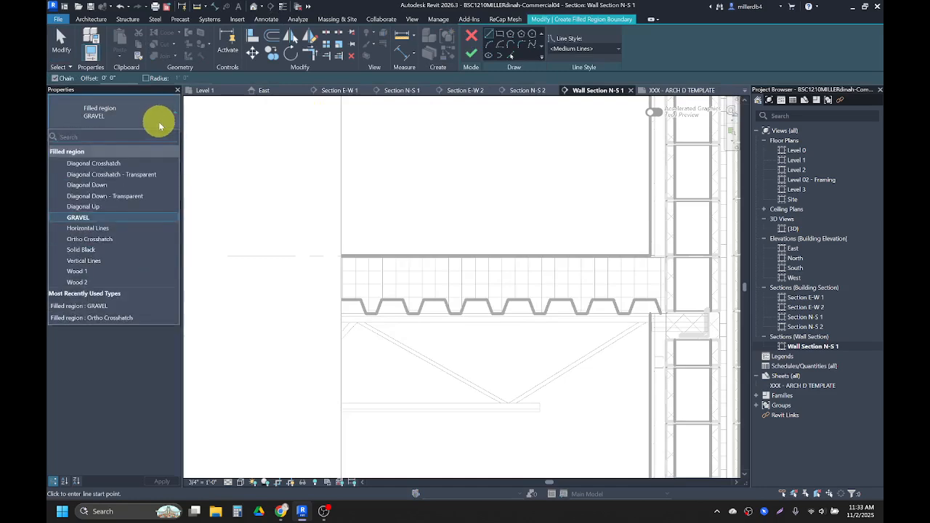
pyautogui.click(128, 260)
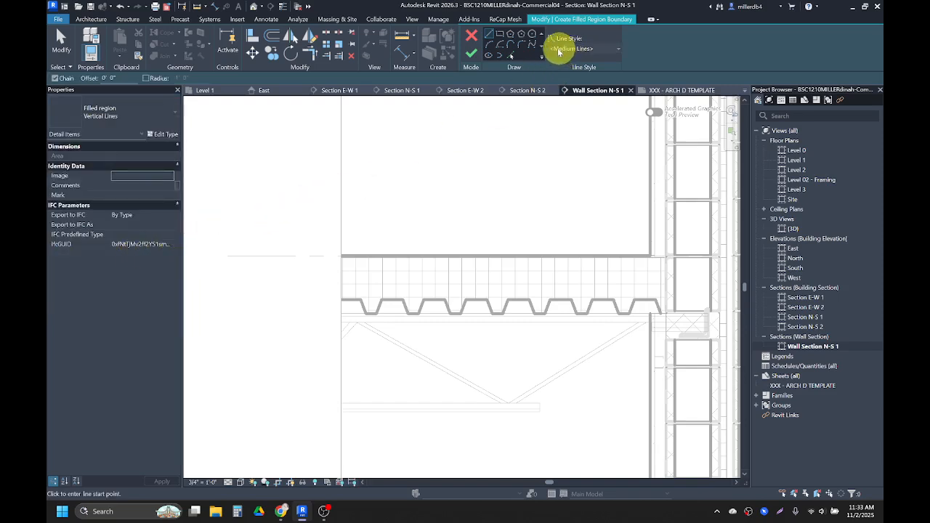
# Draw a thin rectangular boundary just above the roof surface, from the parapet wall past the view's crop edge, and finish the filled region
pyautogui.click(504, 36)
pyautogui.scroll(2, 643, 255)
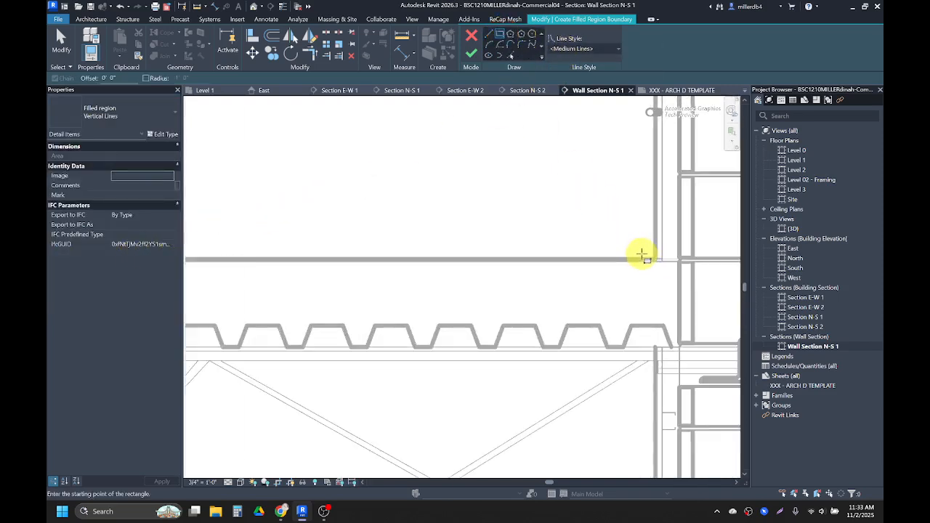
pyautogui.click(646, 250)
pyautogui.scroll(-2, 302, 244)
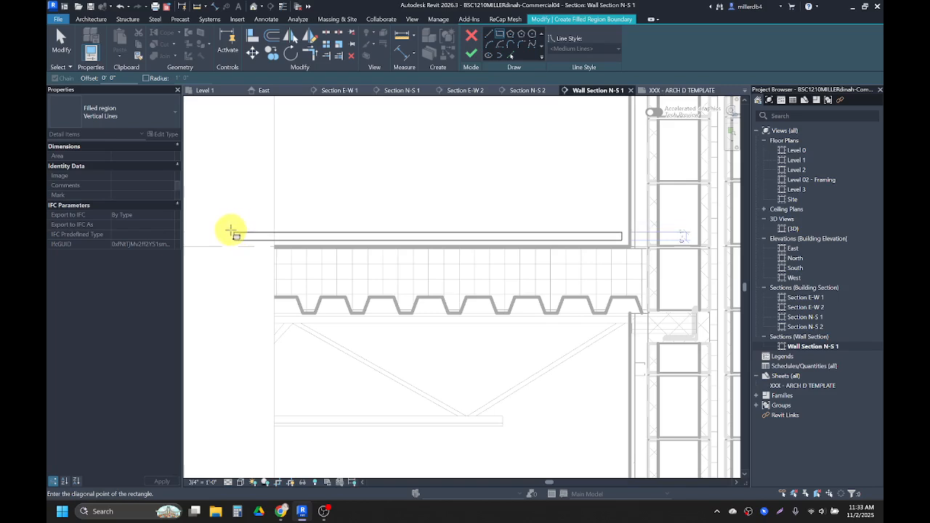
pyautogui.click(226, 233)
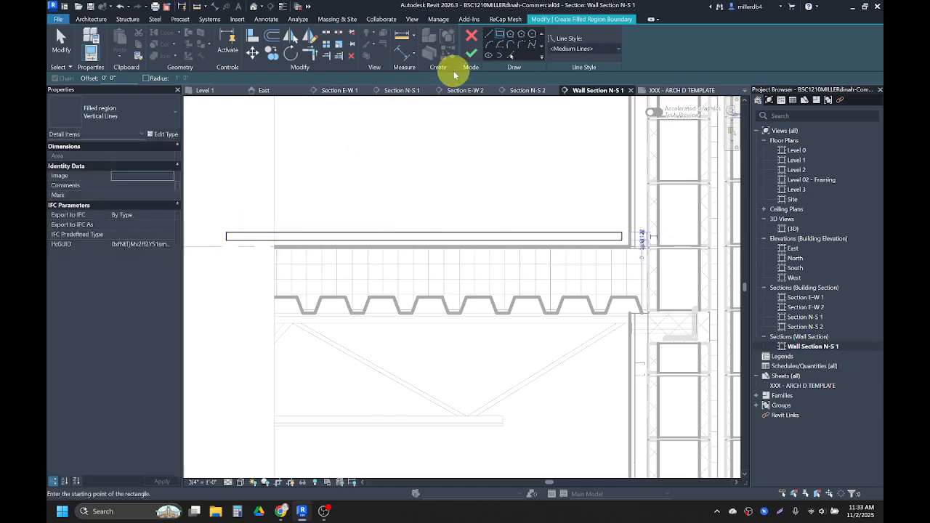
pyautogui.click(471, 57)
# Nudge the vertical-lines region down onto the roof surface and against the parapet wall, leaving it deselected
pyautogui.scroll(3, 516, 156)
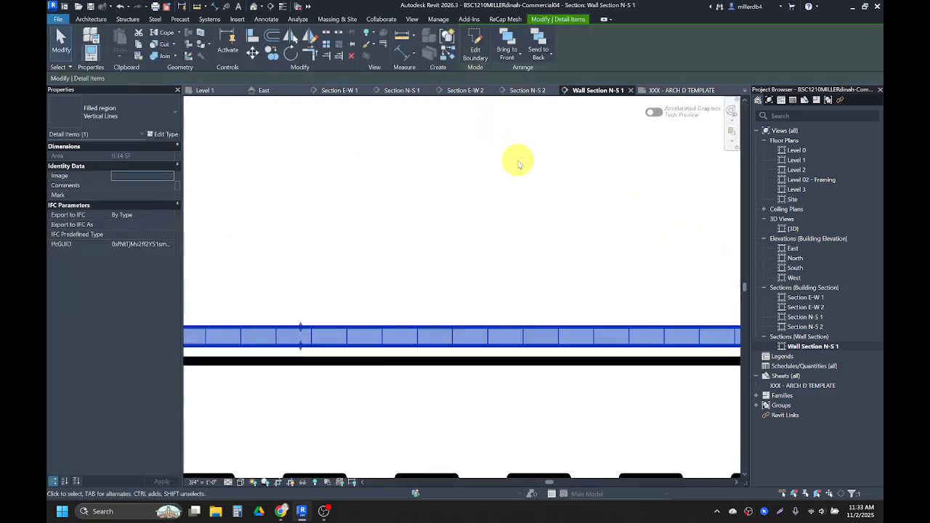
pyautogui.scroll(-2, 505, 196)
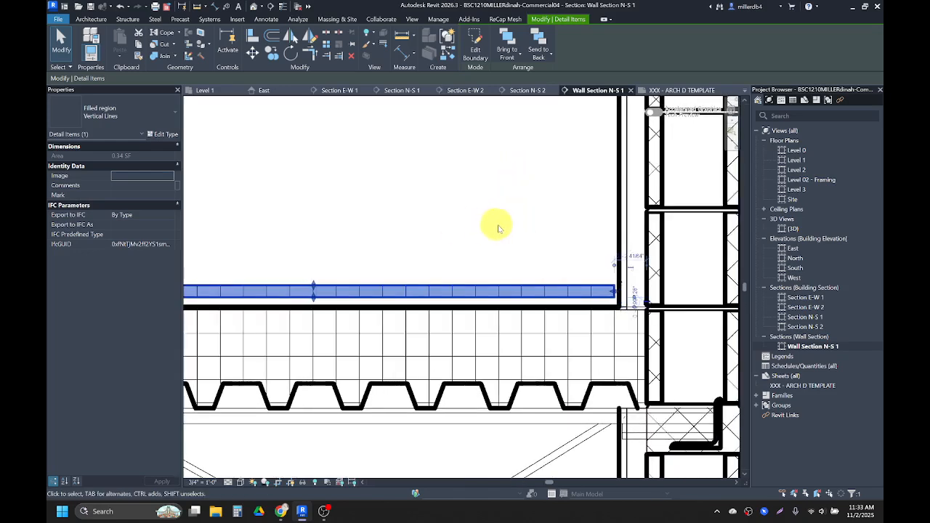
pyautogui.scroll(2, 502, 227)
pyautogui.press('Down')
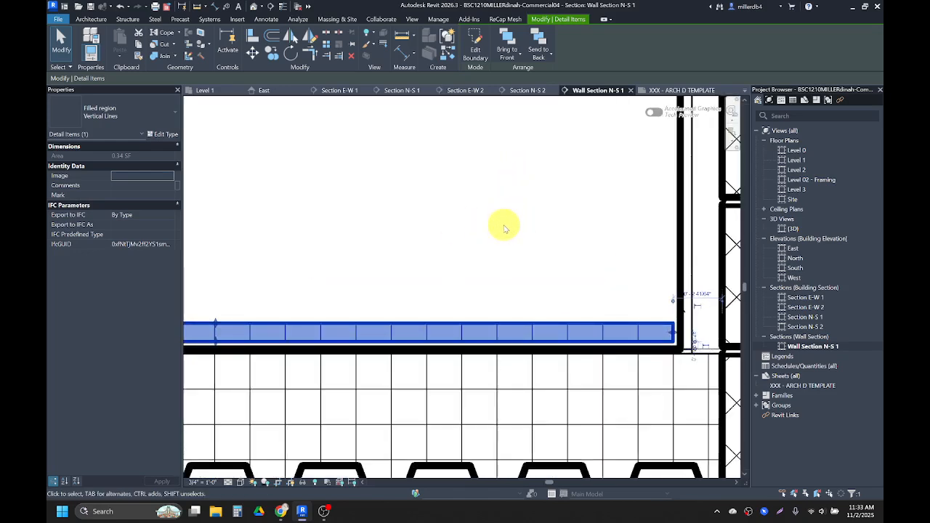
pyautogui.scroll(1, 633, 264)
pyautogui.scroll(-2, 624, 287)
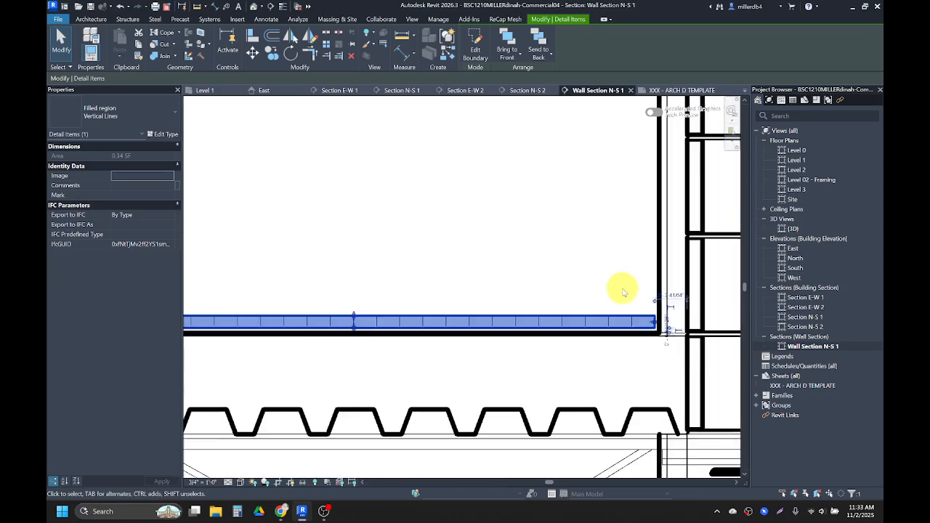
pyautogui.scroll(2, 644, 322)
pyautogui.scroll(-4, 649, 313)
pyautogui.scroll(5, 524, 261)
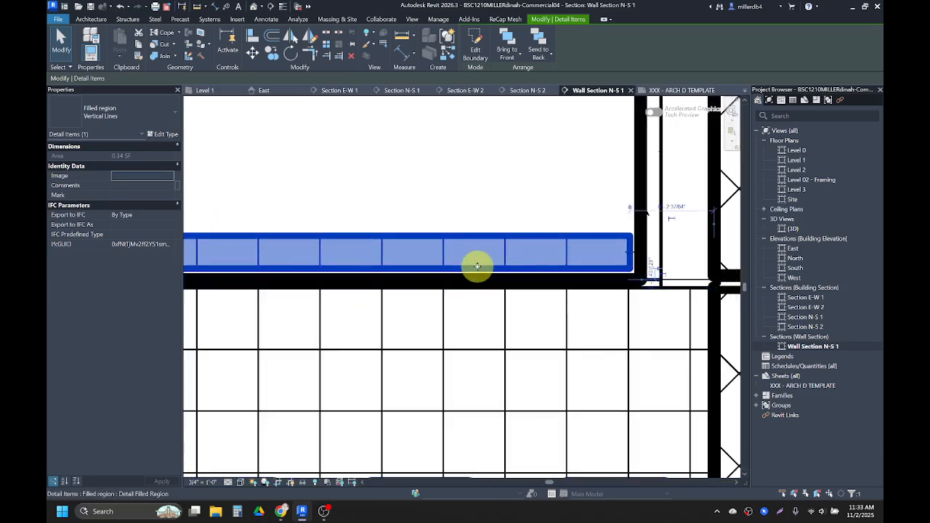
pyautogui.scroll(-4, 479, 267)
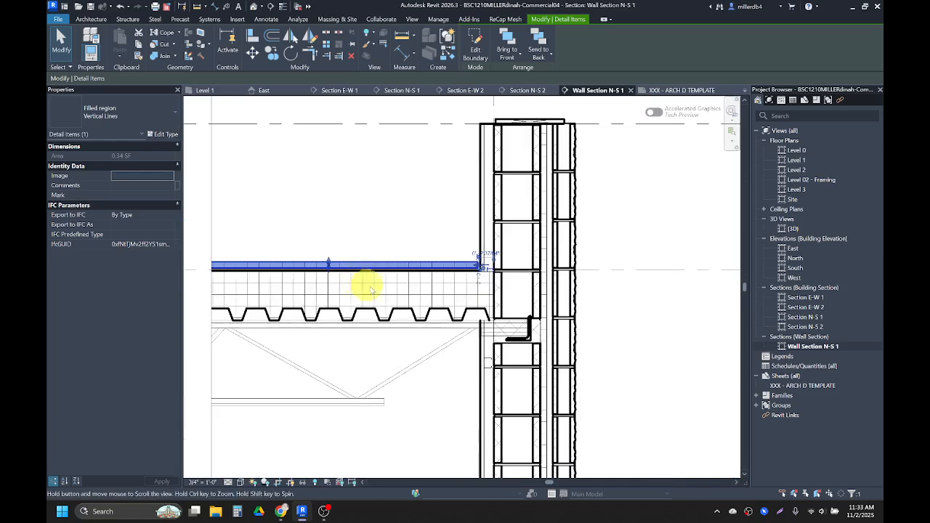
pyautogui.moveTo(358, 285); pyautogui.dragTo(447, 305, button='middle')
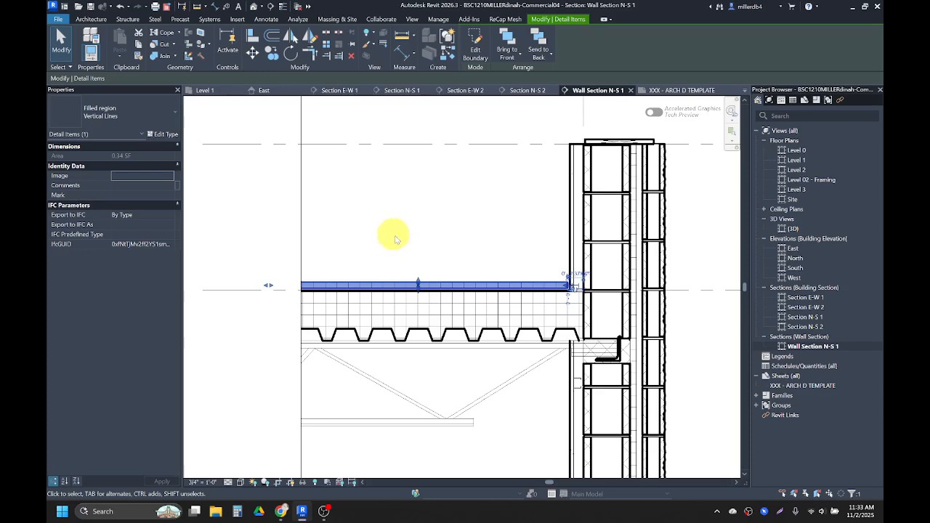
pyautogui.scroll(-5, 545, 328)
pyautogui.press('Escape')
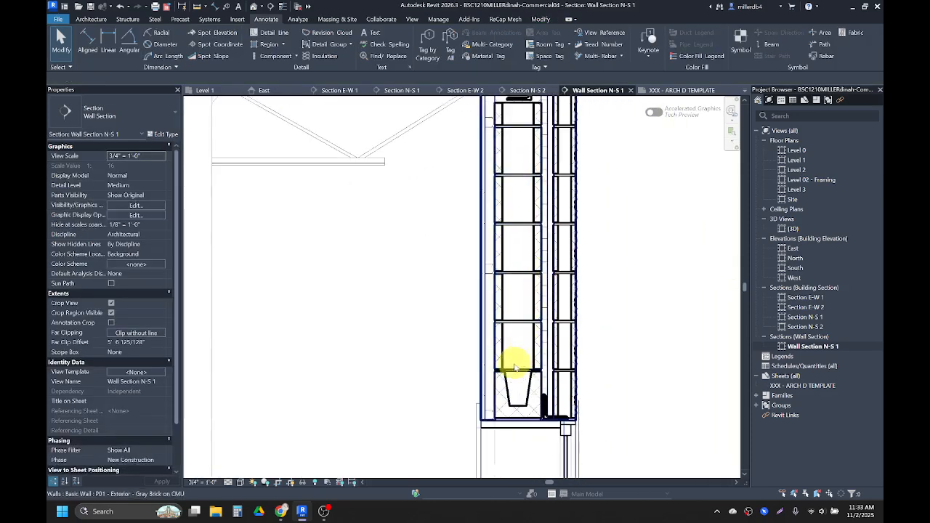
# Start another filled region and duplicate the Vertical Lines type as CMU CONCRETE FILL
pyautogui.scroll(3, 514, 367)
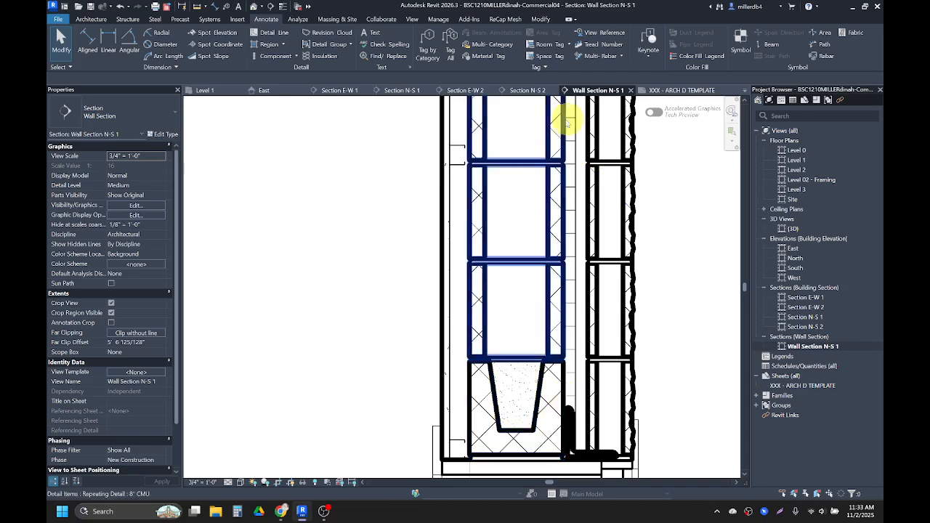
pyautogui.scroll(-3, 525, 297)
pyautogui.scroll(-3, 479, 218)
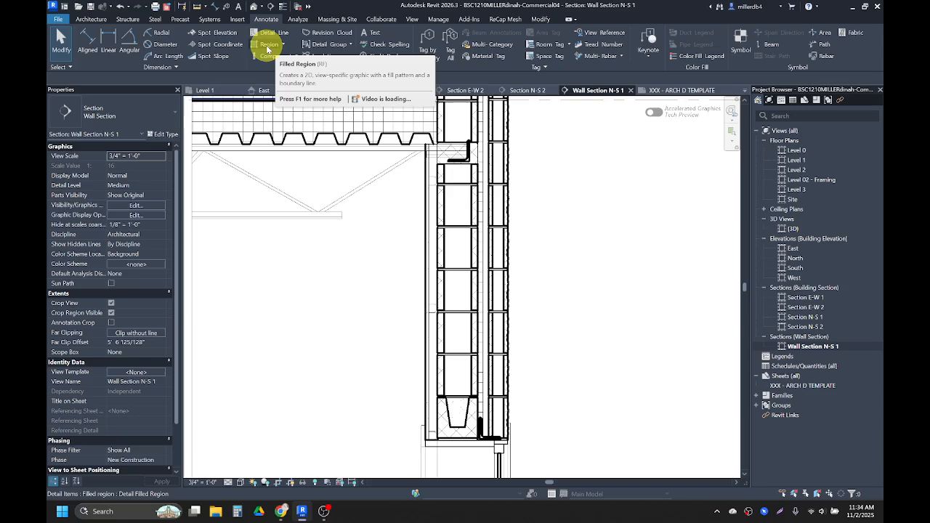
pyautogui.click(267, 49)
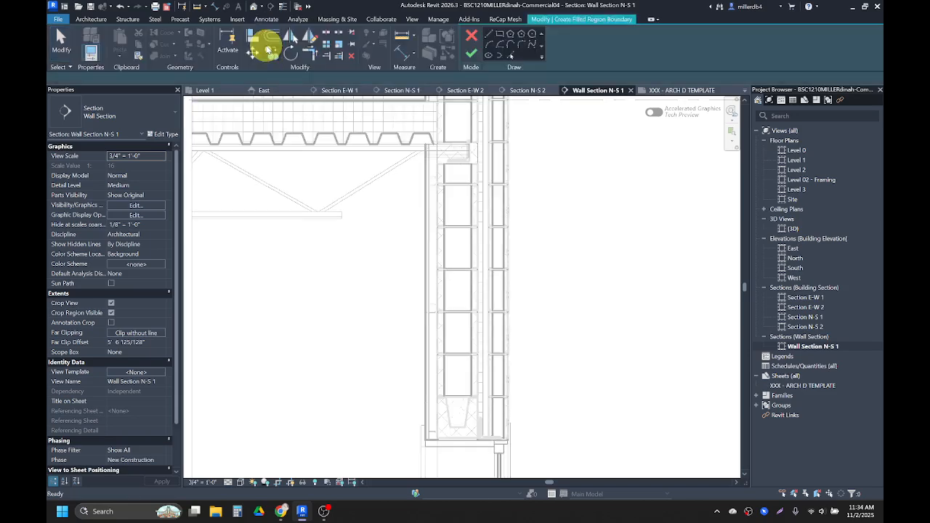
pyautogui.click(167, 135)
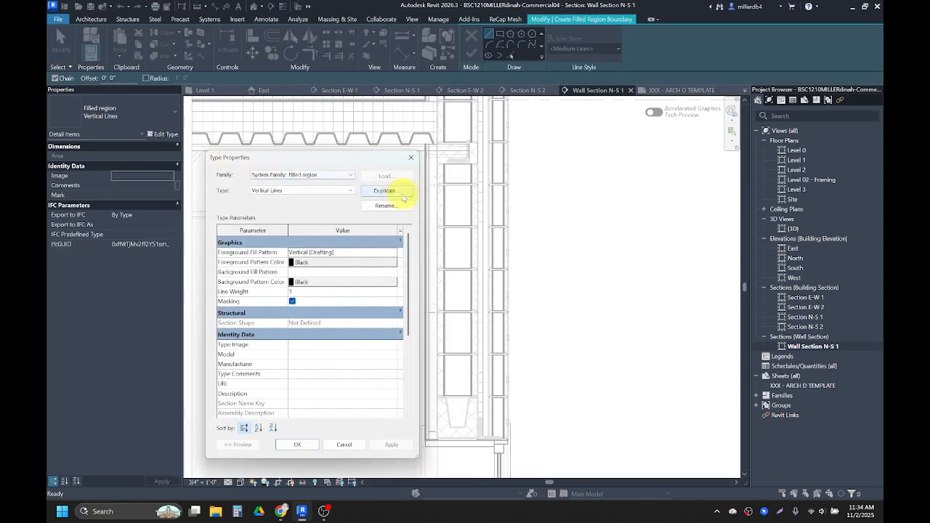
pyautogui.click(393, 193)
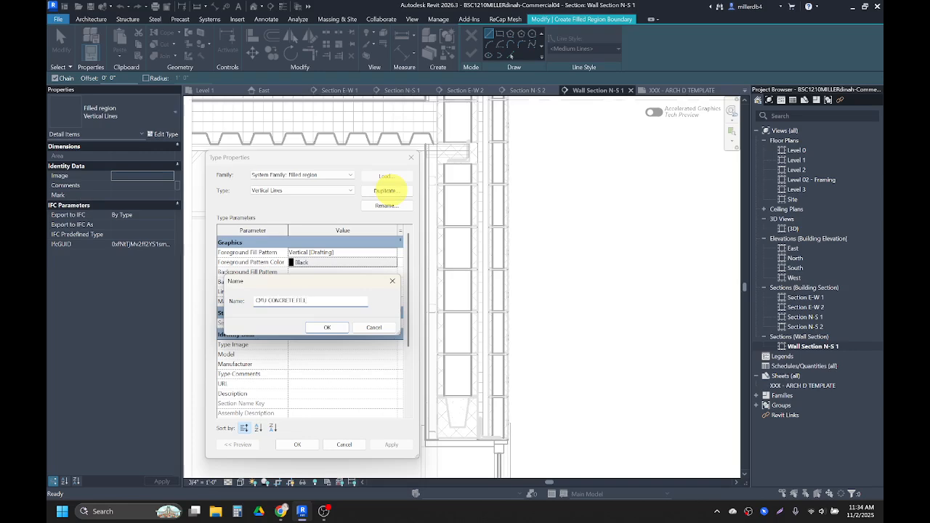
pyautogui.press('Return')
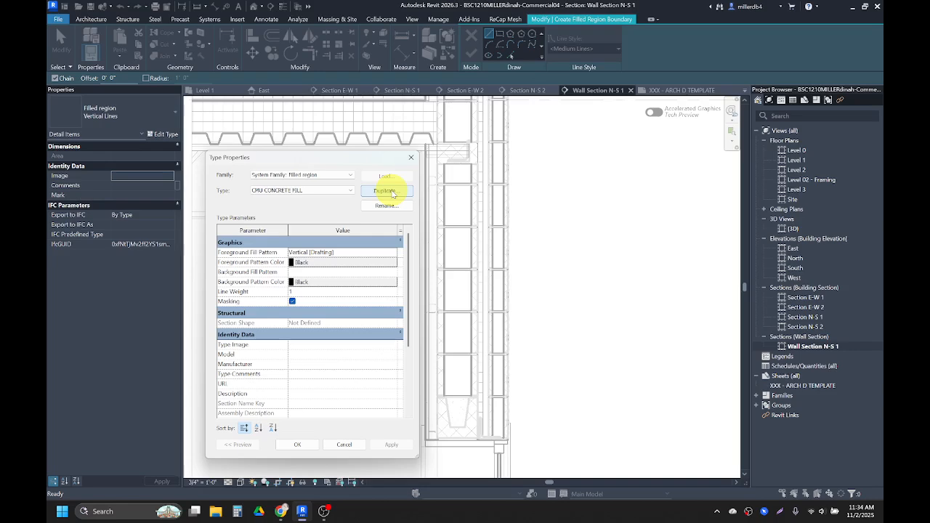
# Set the CMU CONCRETE FILL type's foreground fill pattern to the Sand - Dense drafting pattern and apply the type
pyautogui.click(378, 251)
pyautogui.click(394, 253)
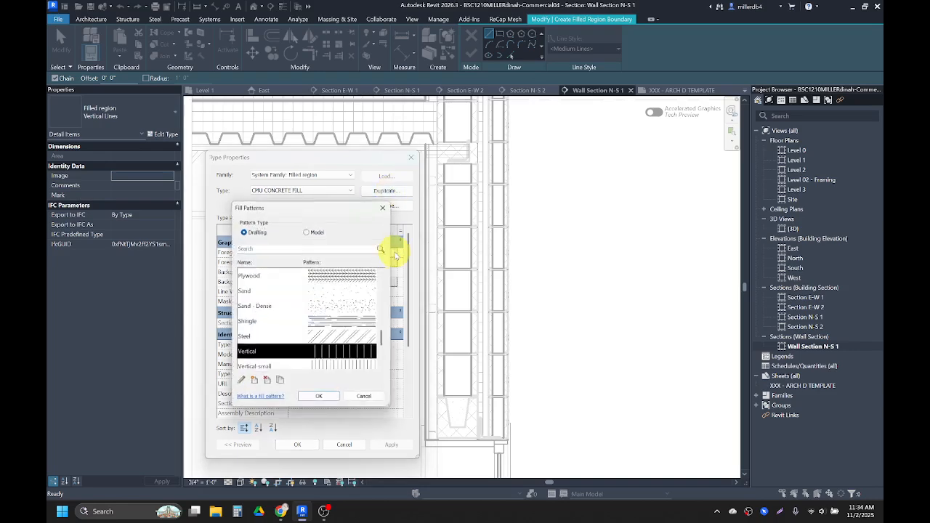
pyautogui.click(277, 310)
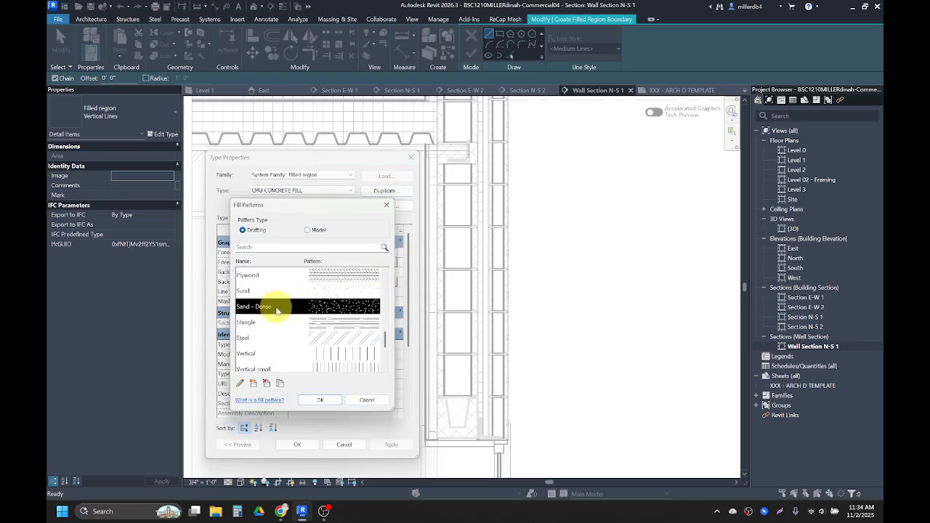
pyautogui.click(321, 400)
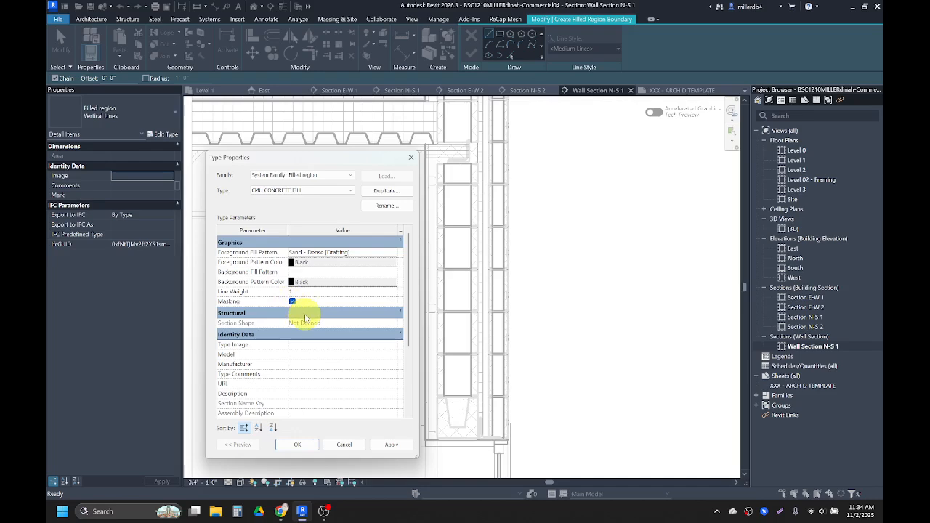
pyautogui.click(304, 447)
# Set the boundary line style of the new CMU CONCRETE FILL region to Invisible lines
pyautogui.scroll(2, 428, 195)
pyautogui.moveTo(428, 196); pyautogui.dragTo(412, 340, button='middle')
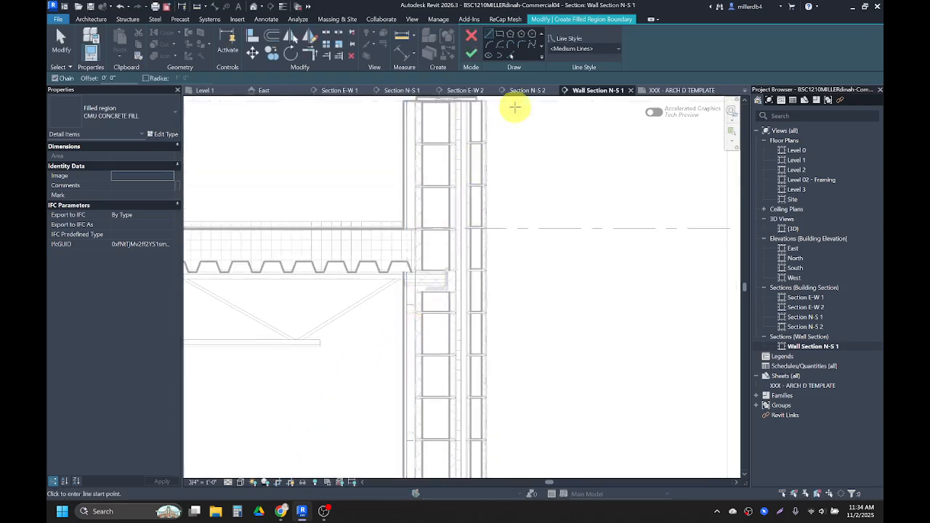
pyautogui.click(566, 48)
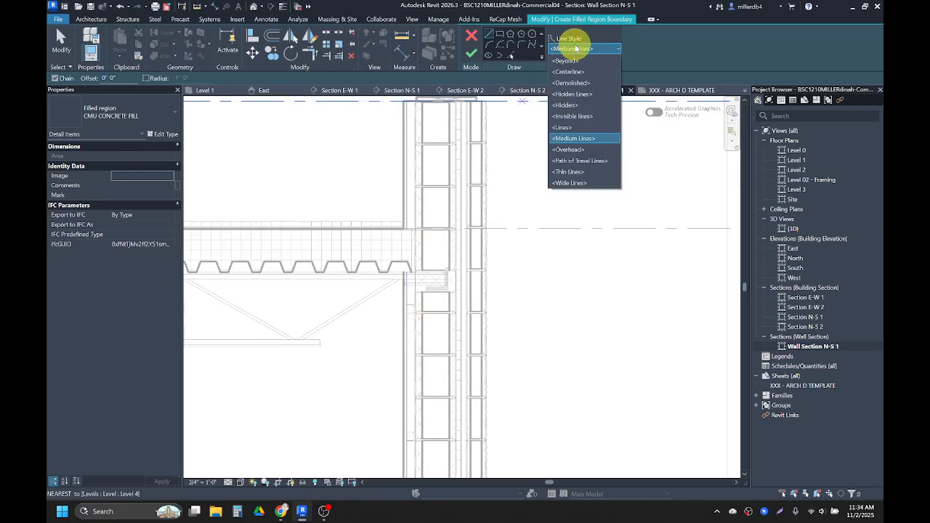
pyautogui.click(579, 117)
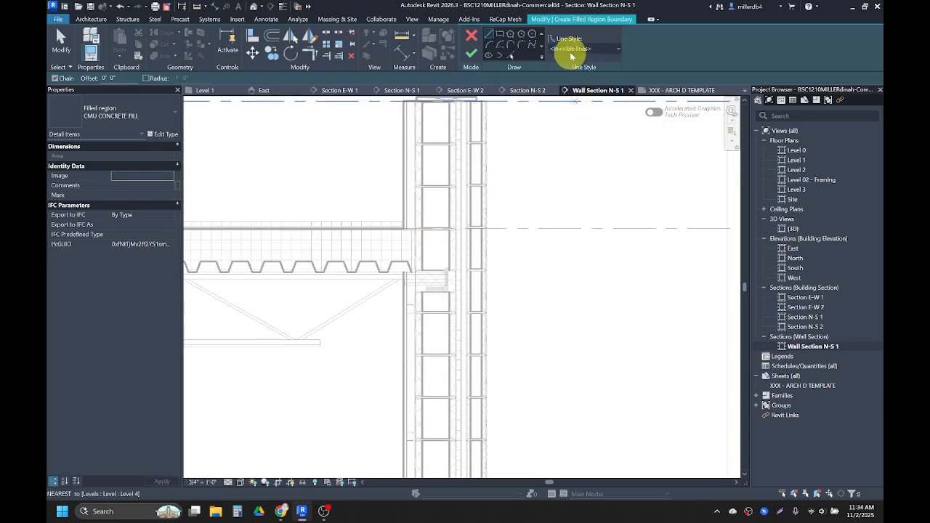
# Draw a rectangular boundary over the parapet's CMU cores, from the joist bearing up to the underside of the cap, and finish the filled region
pyautogui.click(500, 37)
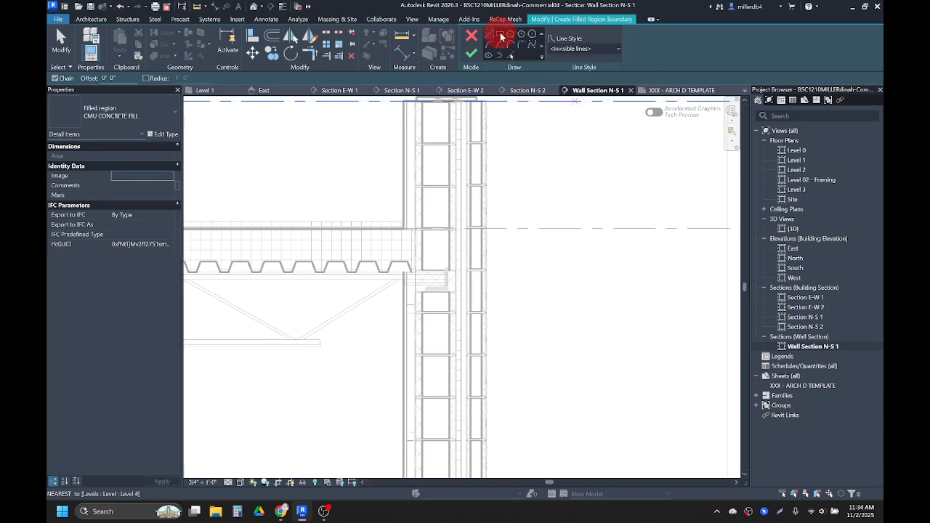
pyautogui.scroll(4, 421, 283)
pyautogui.scroll(4, 422, 289)
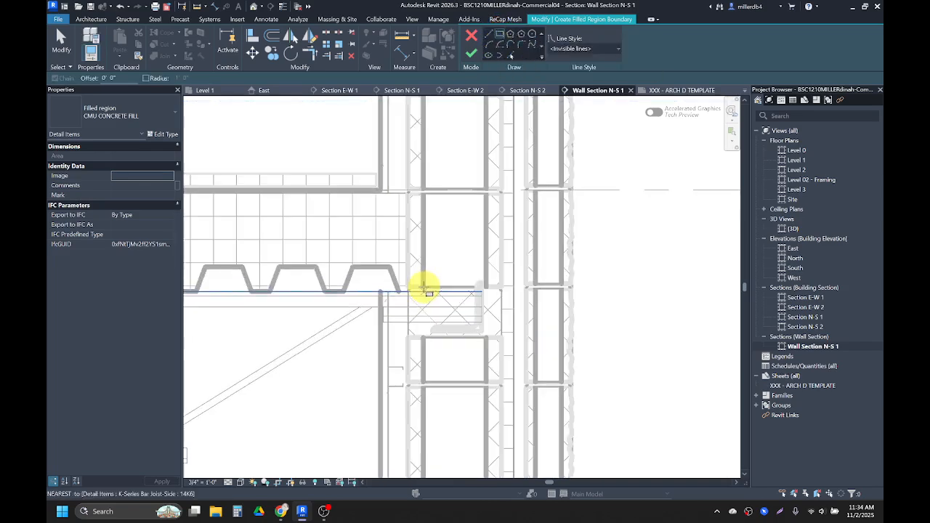
pyautogui.click(423, 285)
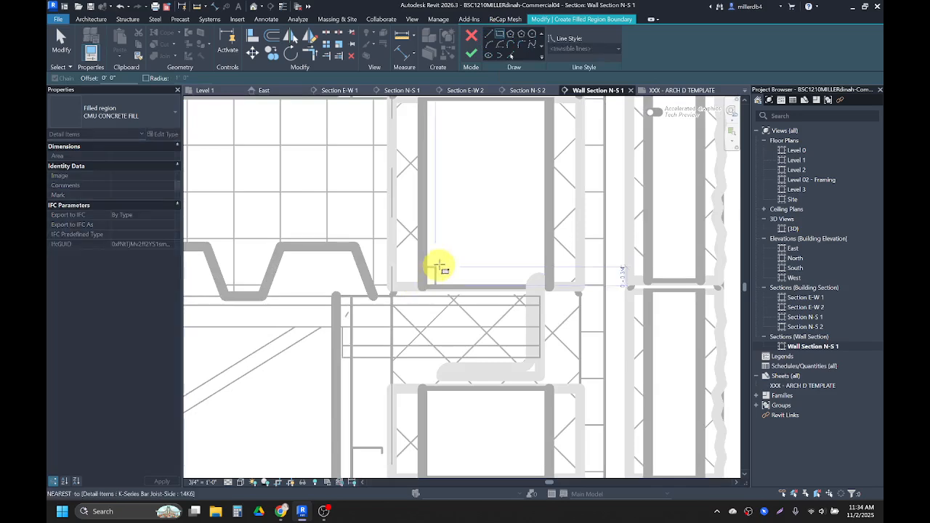
pyautogui.scroll(-3, 441, 258)
pyautogui.moveTo(482, 114); pyautogui.dragTo(463, 300, button='middle')
pyautogui.scroll(-1, 466, 193)
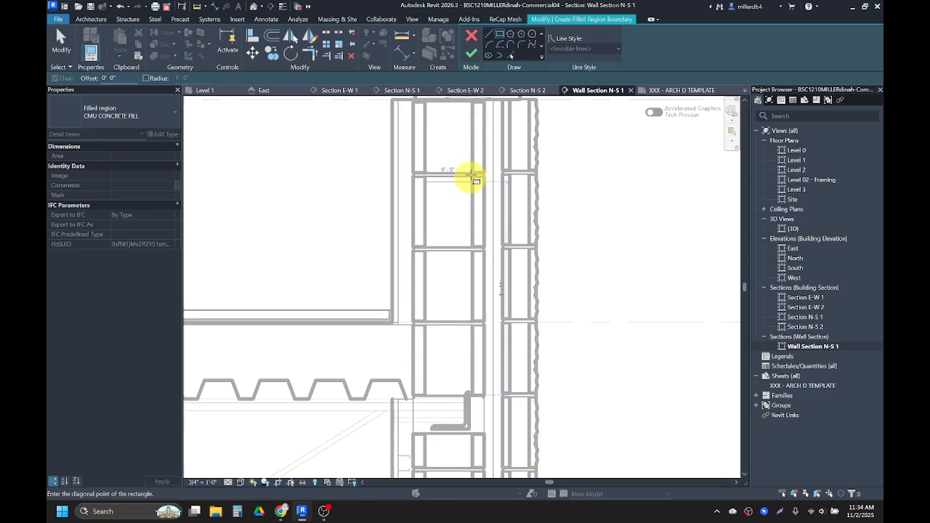
pyautogui.scroll(1, 471, 109)
pyautogui.moveTo(470, 101); pyautogui.dragTo(463, 154, button='middle')
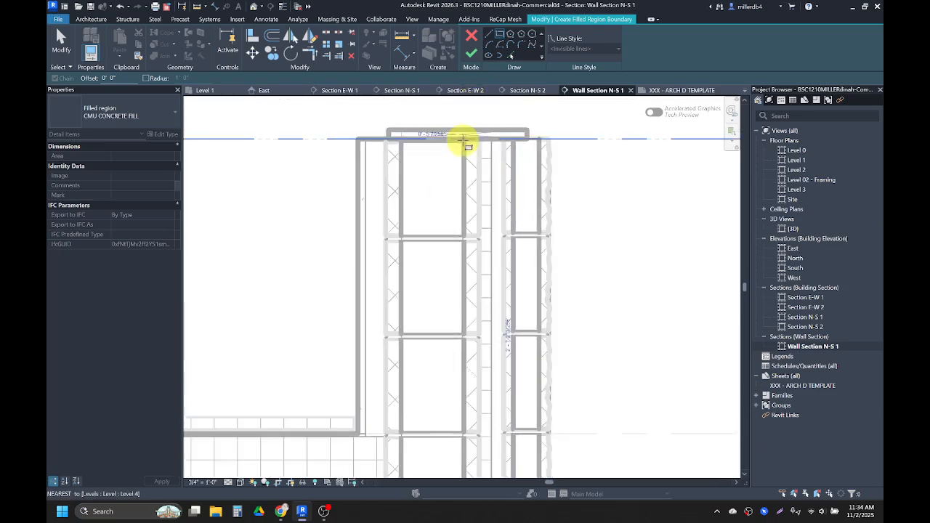
pyautogui.click(463, 138)
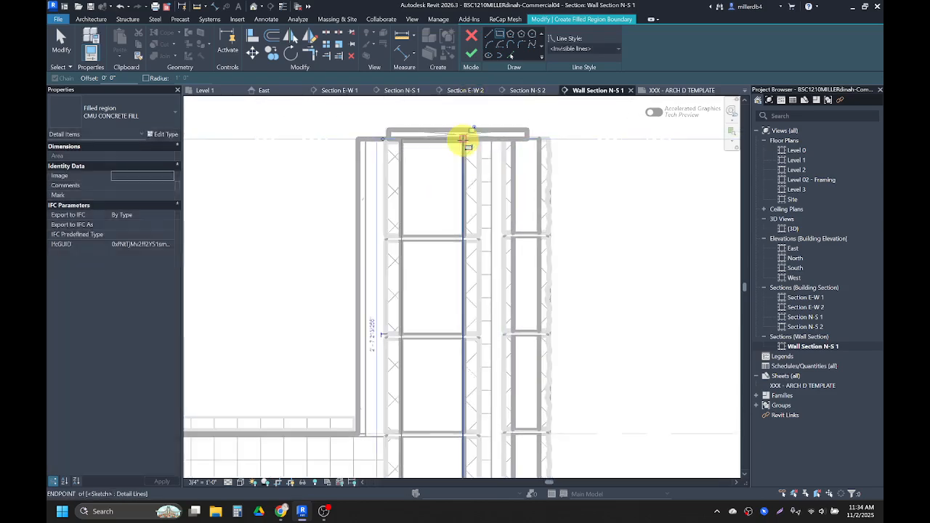
pyautogui.click(472, 54)
pyautogui.scroll(-3, 473, 342)
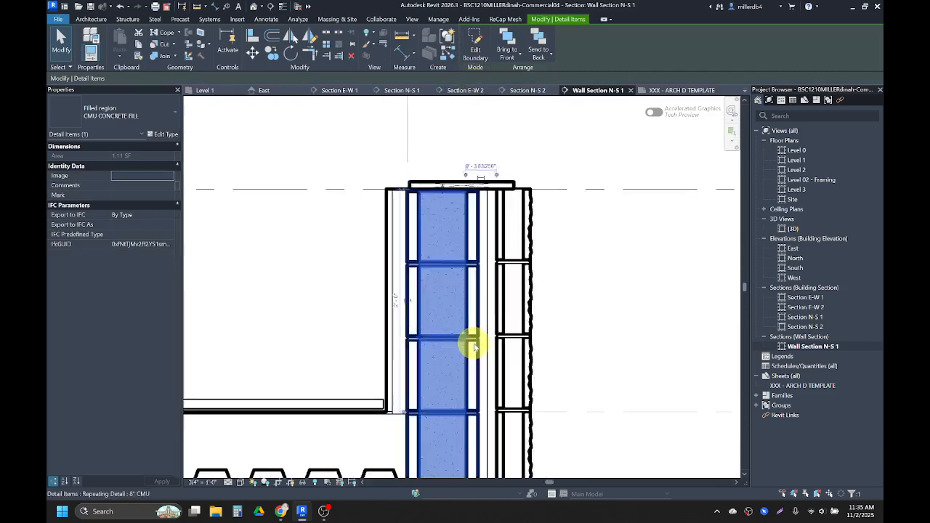
# Try bringing the parapet's concrete fill region in front of the CMU block lines, and deselect it
pyautogui.scroll(3, 458, 311)
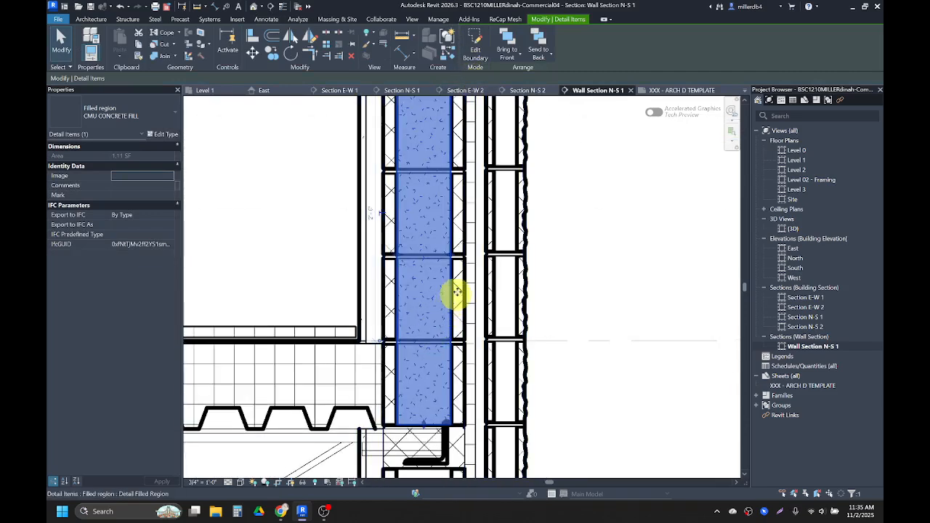
pyautogui.click(510, 44)
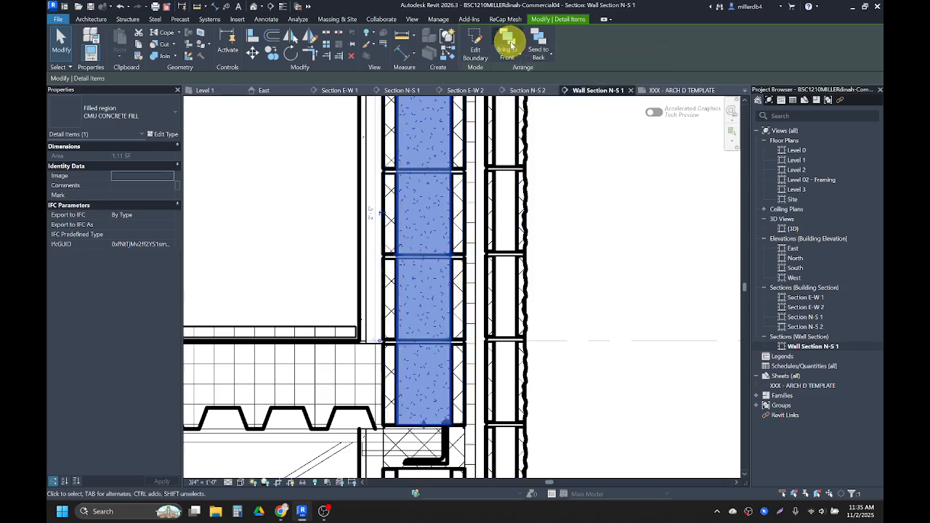
pyautogui.click(565, 229)
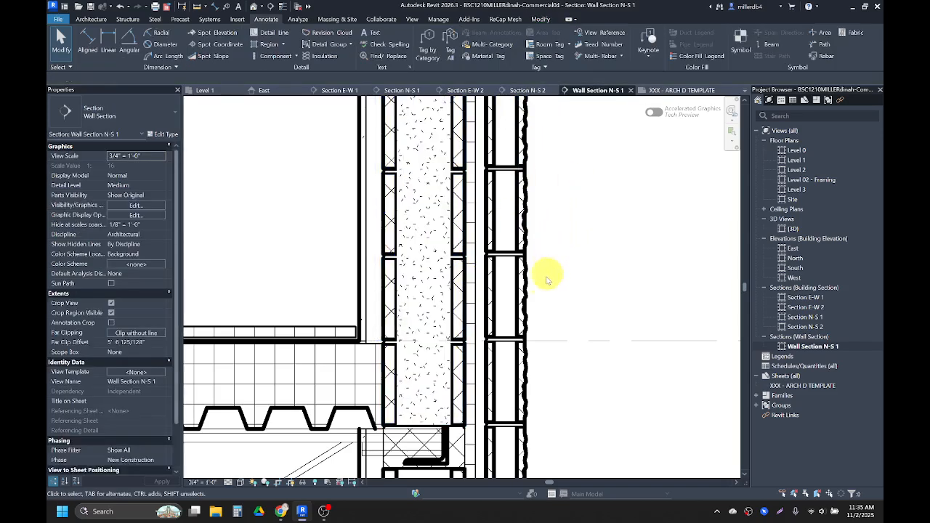
# Check the type properties of the parapet's CMU CONCRETE FILL region, leaving the settings as they are
pyautogui.scroll(-2, 482, 284)
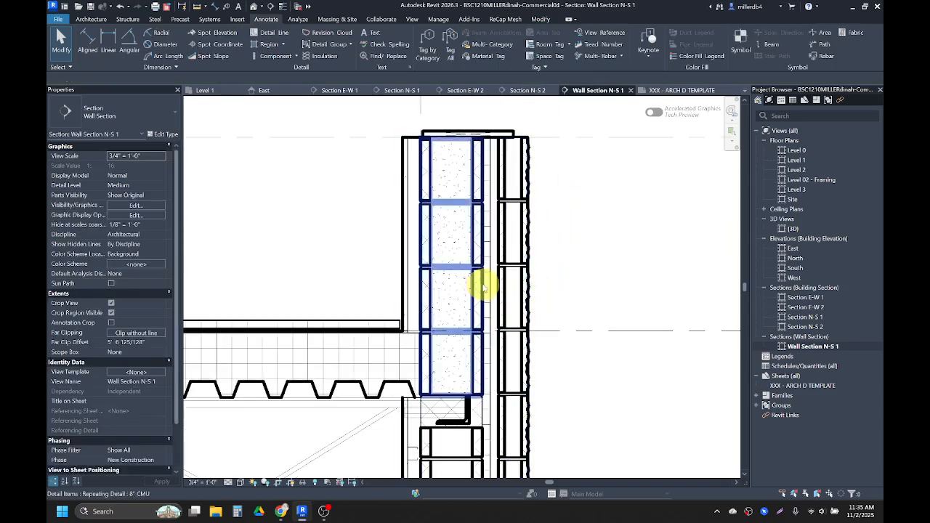
pyautogui.click(460, 320)
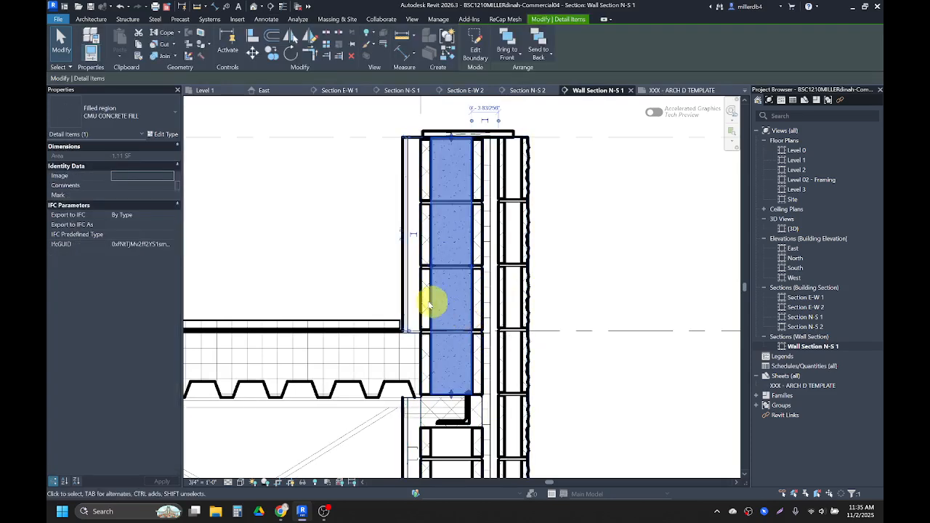
pyautogui.click(167, 138)
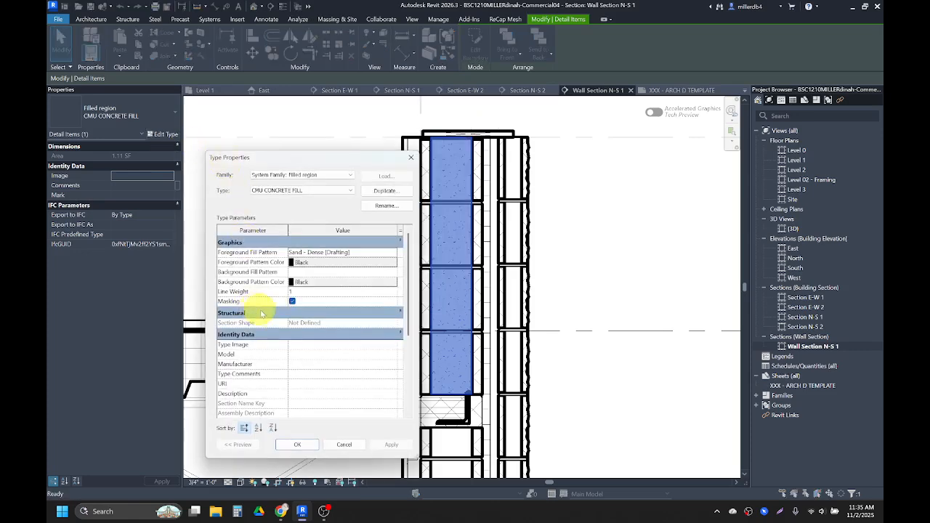
pyautogui.click(296, 446)
pyautogui.click(299, 308)
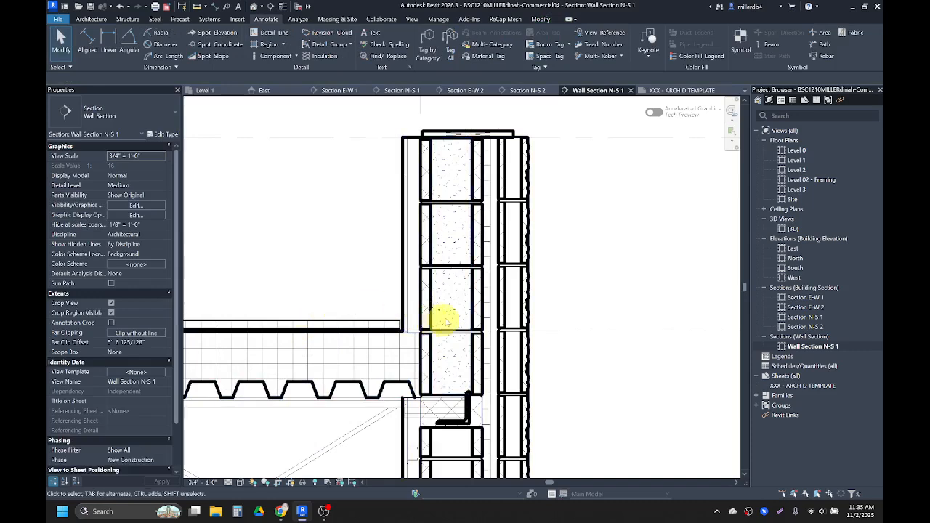
# Add a rectangular CMU CONCRETE FILL region with invisible lines over the block cores from below the joist bearing down to the lintel block above the window
pyautogui.moveTo(453, 317); pyautogui.dragTo(400, 191, button='middle')
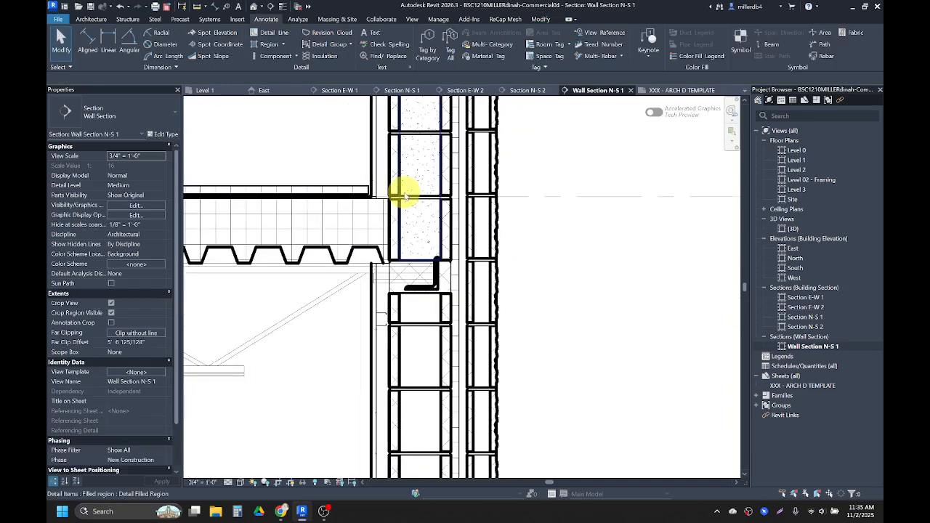
pyautogui.moveTo(411, 343)
pyautogui.mouseDown(button='middle')
pyautogui.moveTo(403, 235)
pyautogui.moveTo(412, 228)
pyautogui.mouseUp(button='middle')
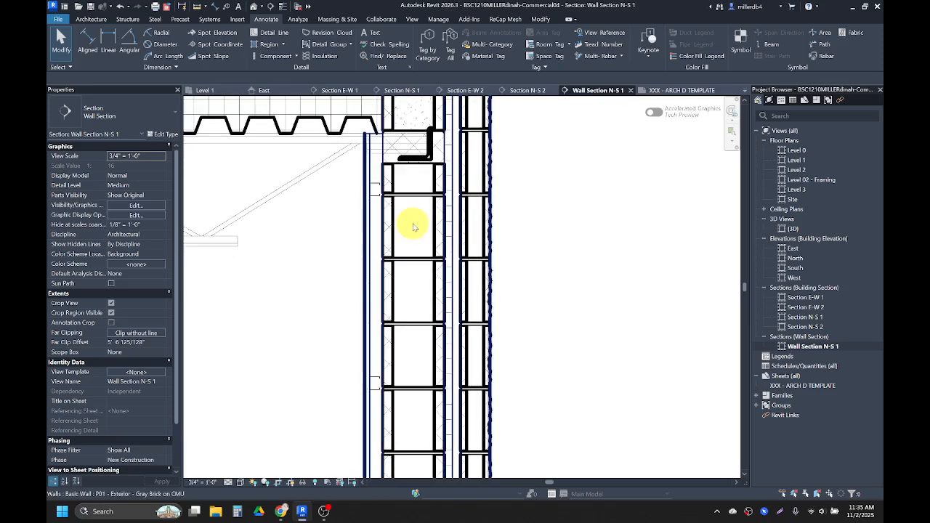
pyautogui.click(268, 43)
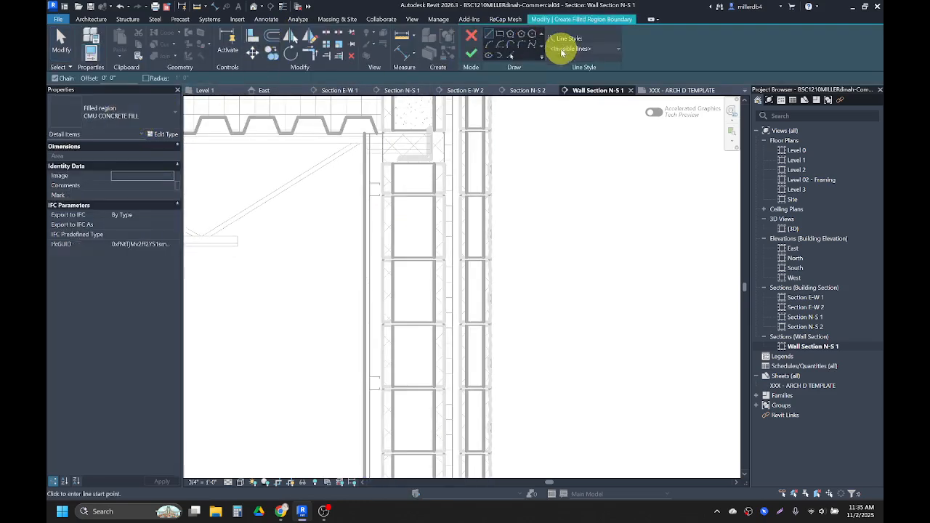
pyautogui.click(500, 35)
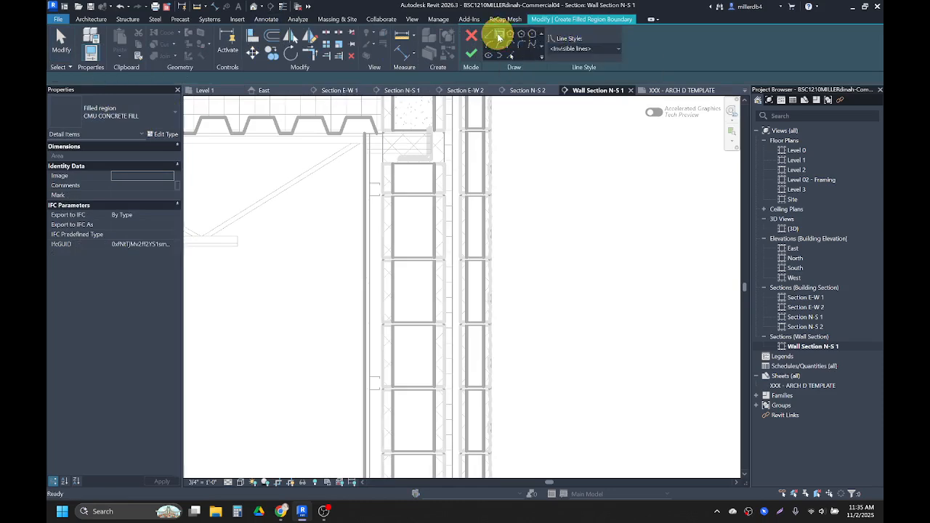
pyautogui.scroll(2, 388, 171)
pyautogui.scroll(1, 397, 160)
pyautogui.click(397, 158)
pyautogui.scroll(-4, 399, 170)
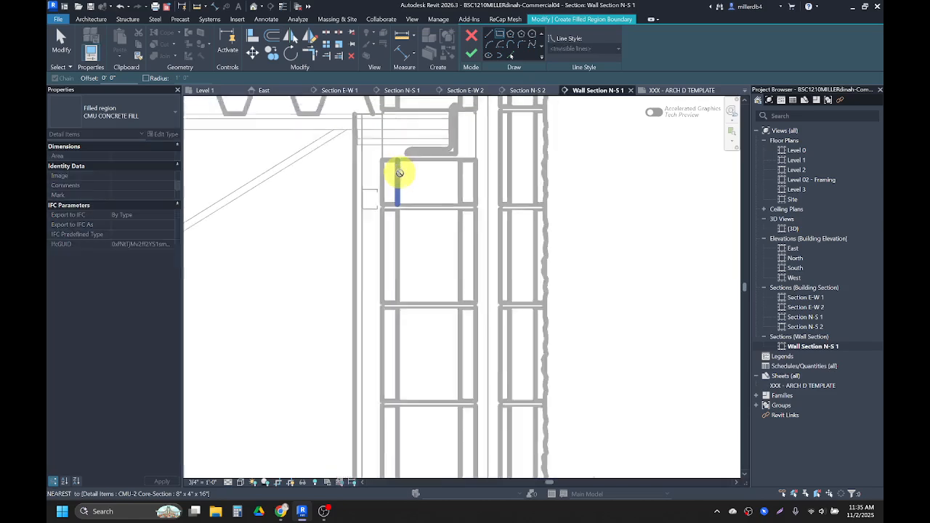
pyautogui.moveTo(451, 328); pyautogui.dragTo(436, 139, button='middle')
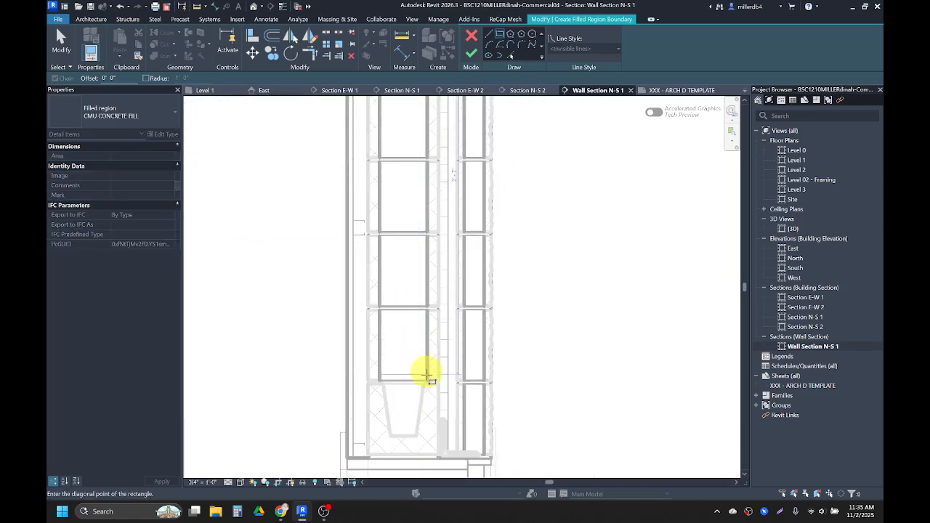
pyautogui.scroll(3, 425, 383)
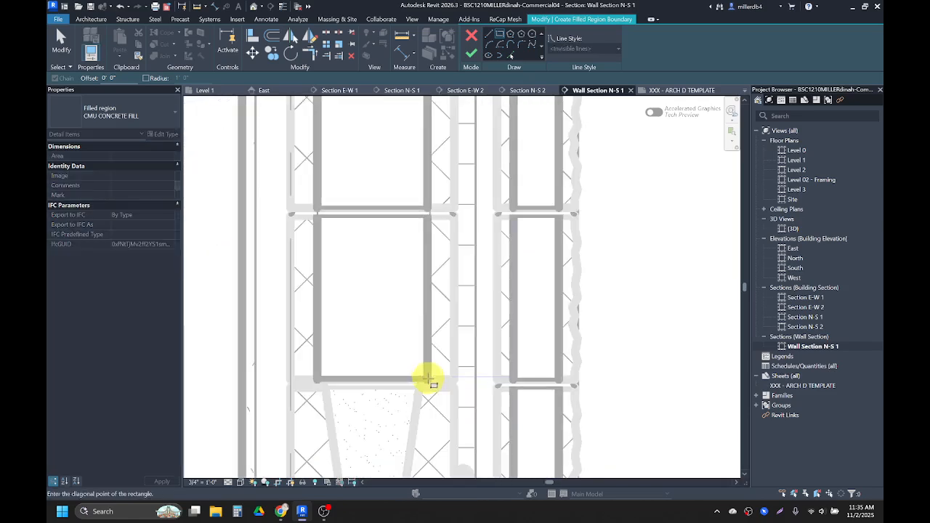
pyautogui.click(429, 379)
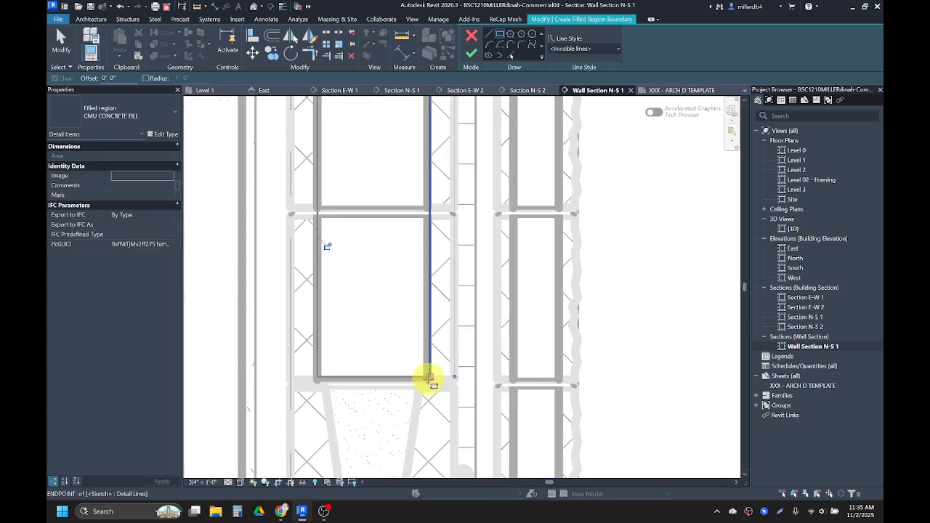
pyautogui.click(471, 53)
pyautogui.scroll(-4, 498, 270)
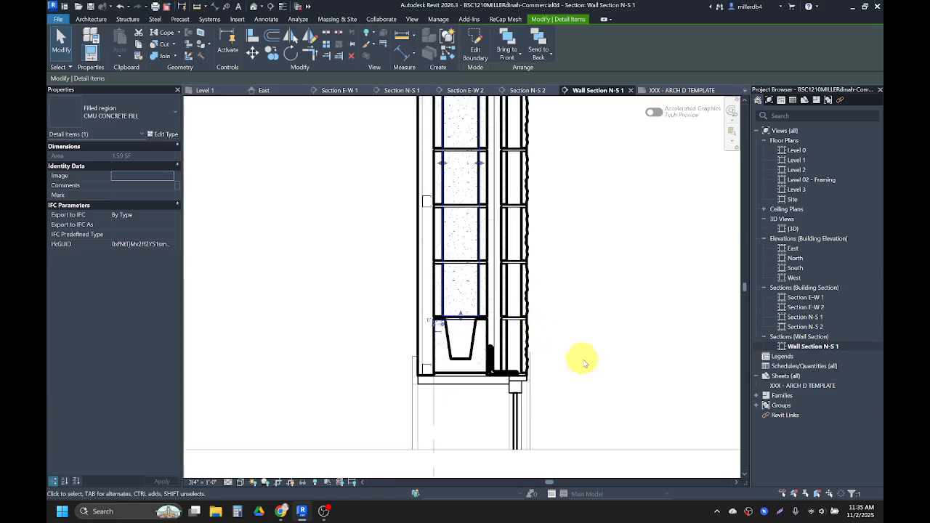
pyautogui.click(585, 363)
# Add a rectangular CMU CONCRETE FILL region with invisible lines over the 8" block cores from the window's underside down to the Level 1 floor line
pyautogui.scroll(8, 499, 342)
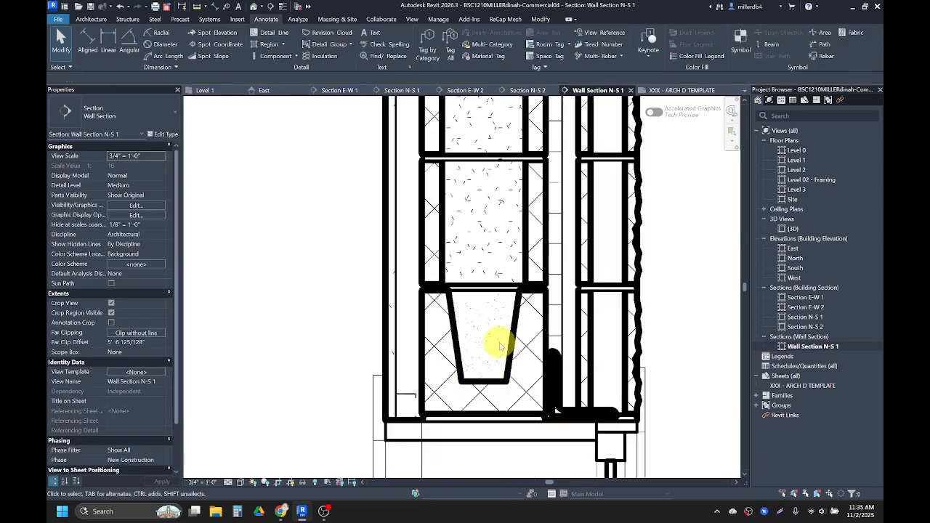
pyautogui.scroll(-8, 484, 309)
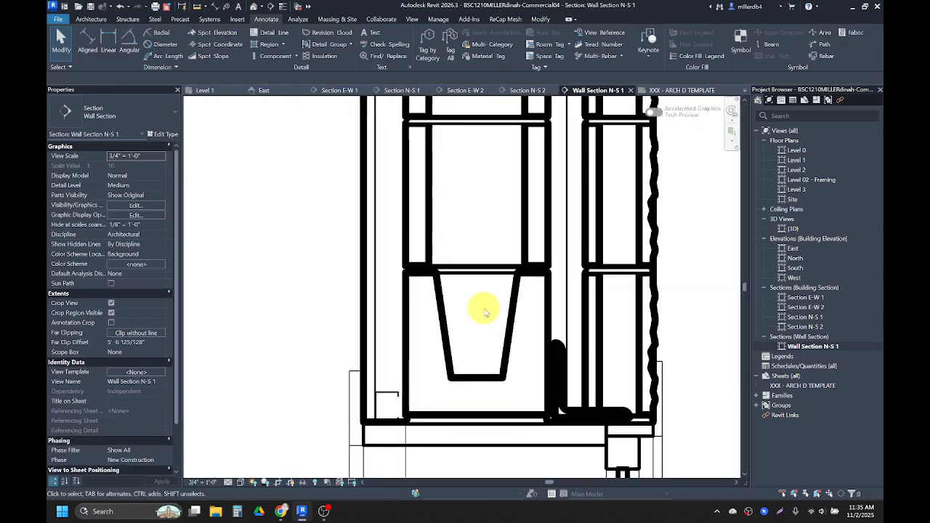
pyautogui.moveTo(511, 398); pyautogui.dragTo(436, 239, button='middle')
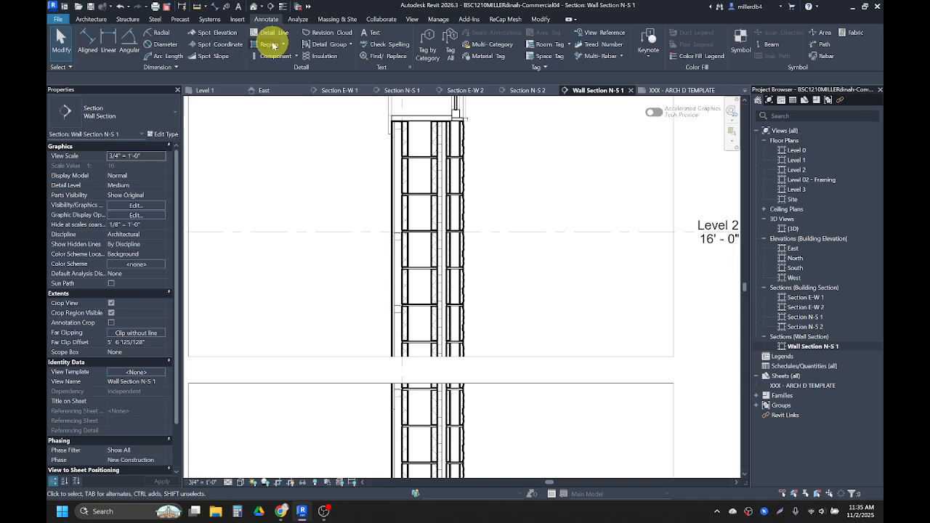
pyautogui.click(269, 45)
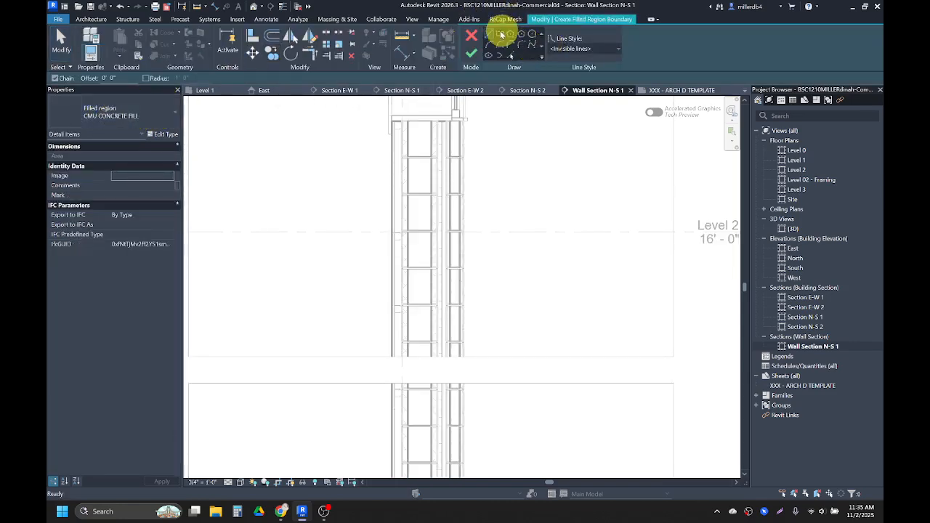
pyautogui.click(502, 36)
pyautogui.scroll(5, 403, 124)
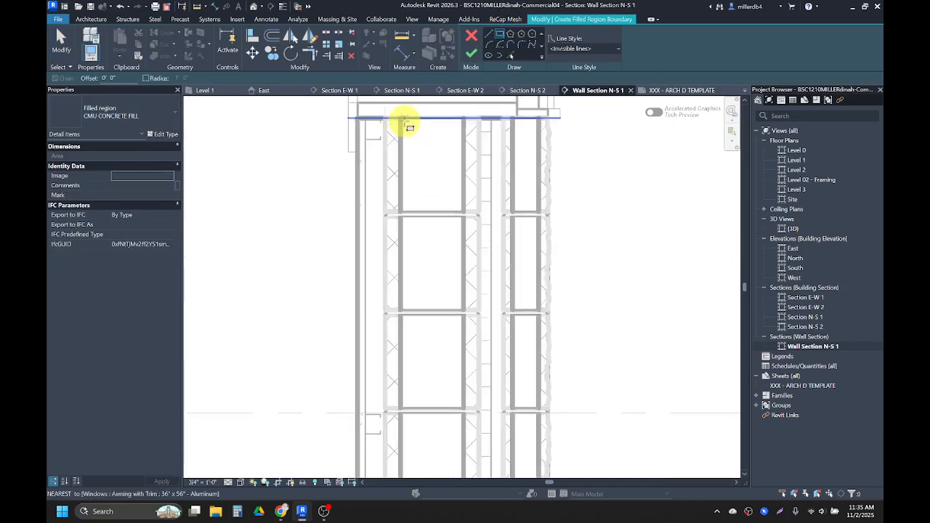
pyautogui.scroll(-6, 443, 224)
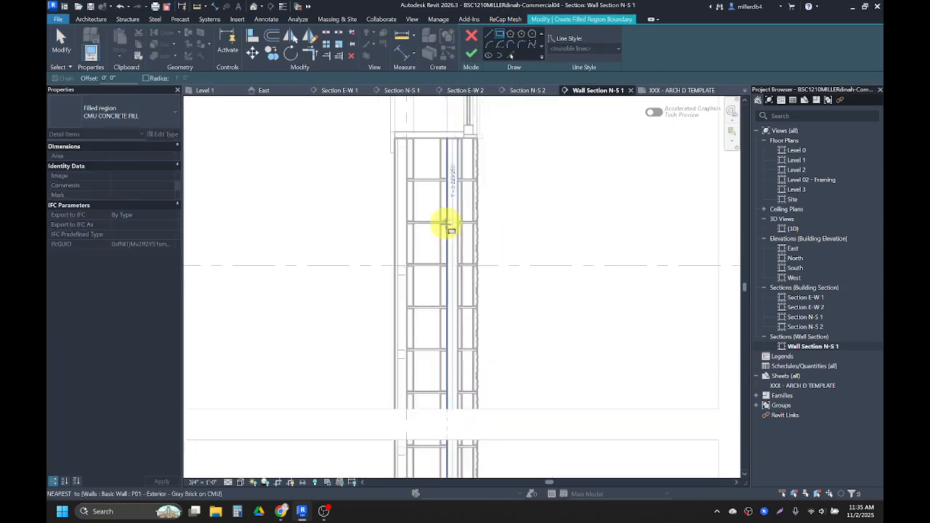
pyautogui.moveTo(439, 216); pyautogui.dragTo(439, 145, button='middle')
pyautogui.scroll(5, 434, 222)
pyautogui.scroll(-5, 435, 236)
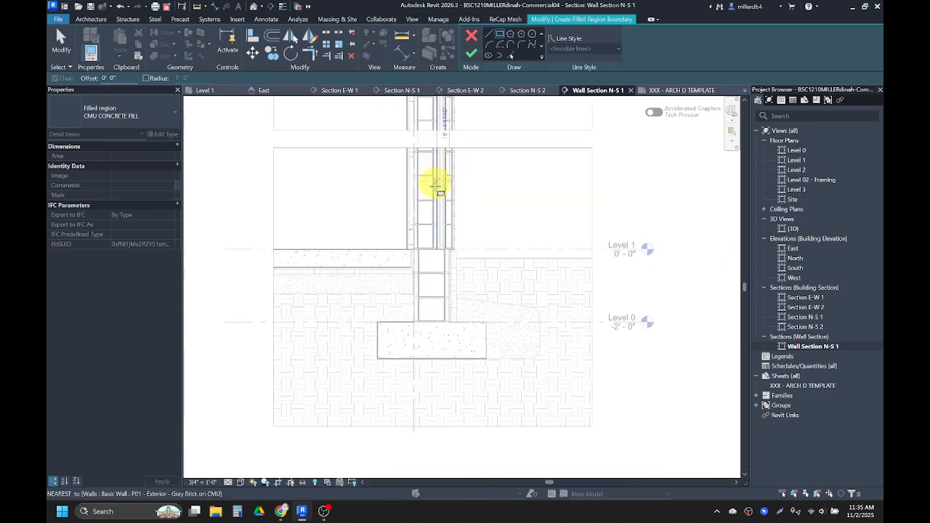
pyautogui.scroll(8, 435, 240)
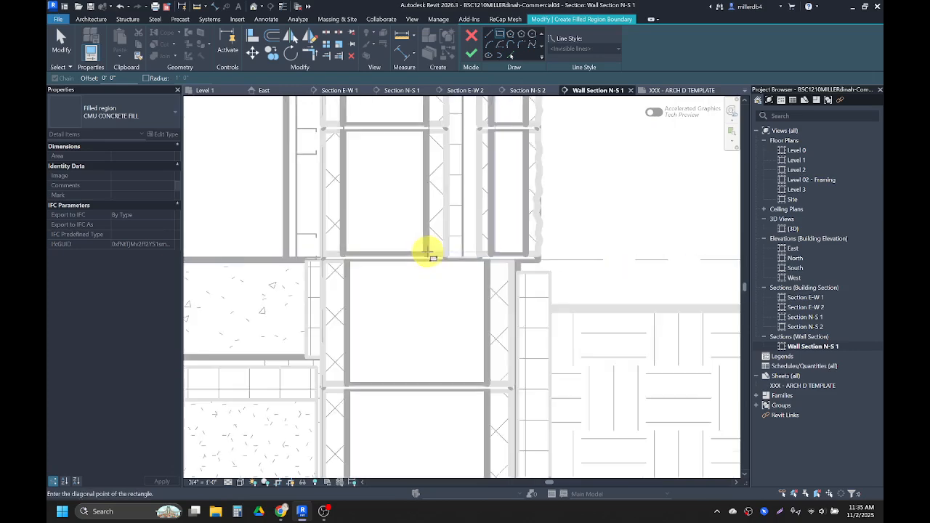
pyautogui.click(429, 253)
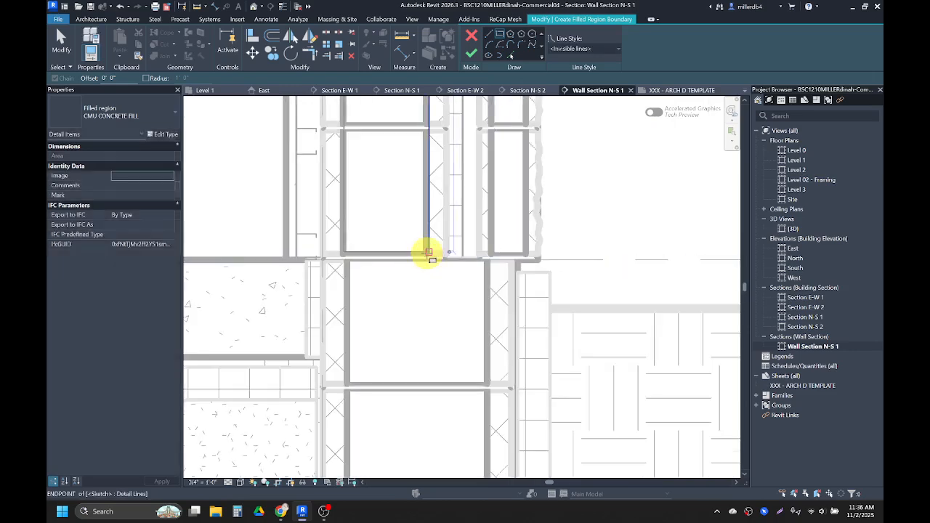
pyautogui.click(472, 56)
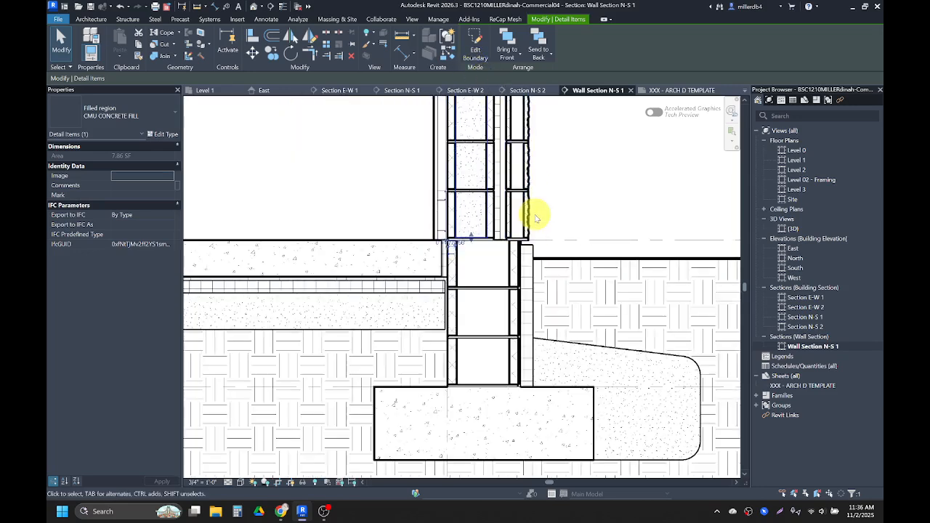
pyautogui.press('Escape')
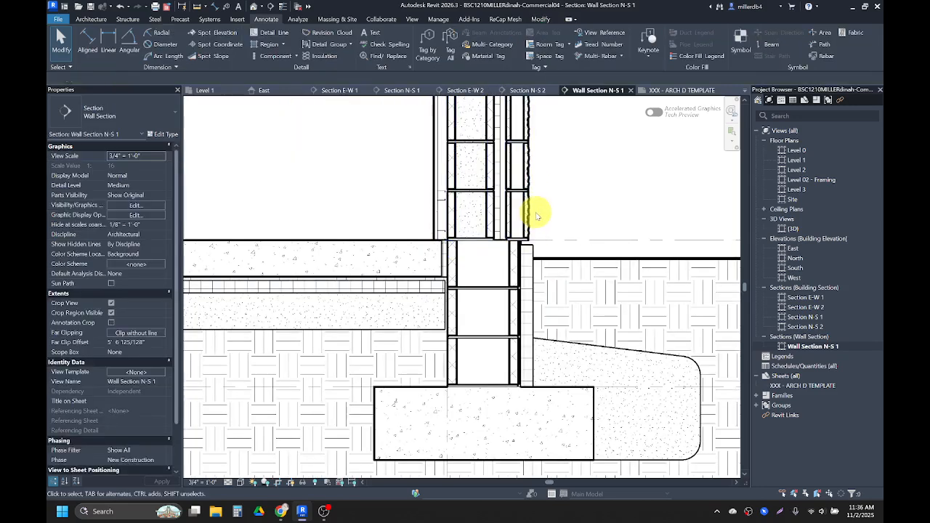
# Add a rectangular CMU CONCRETE FILL region with invisible lines over the 12" foundation block cores from Level 1 down to the footing, and deselect it
pyautogui.click(268, 47)
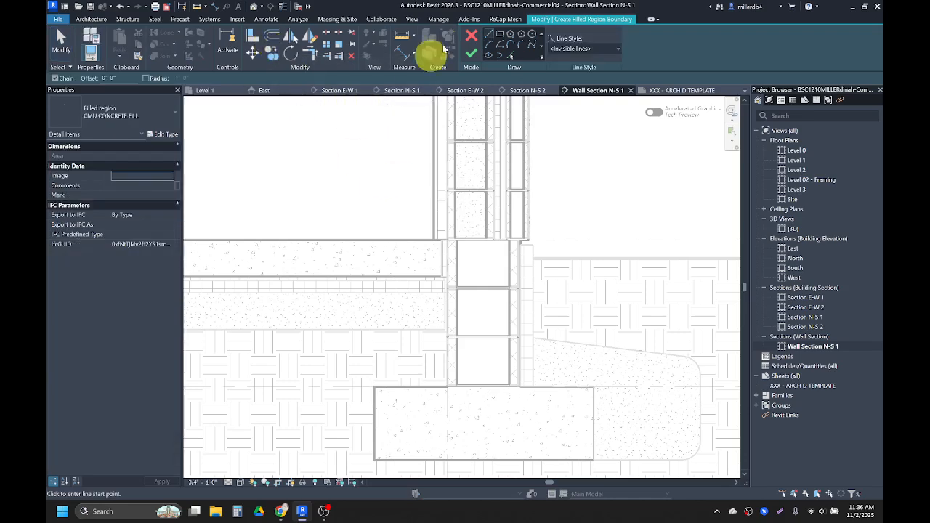
pyautogui.click(501, 35)
pyautogui.scroll(4, 482, 270)
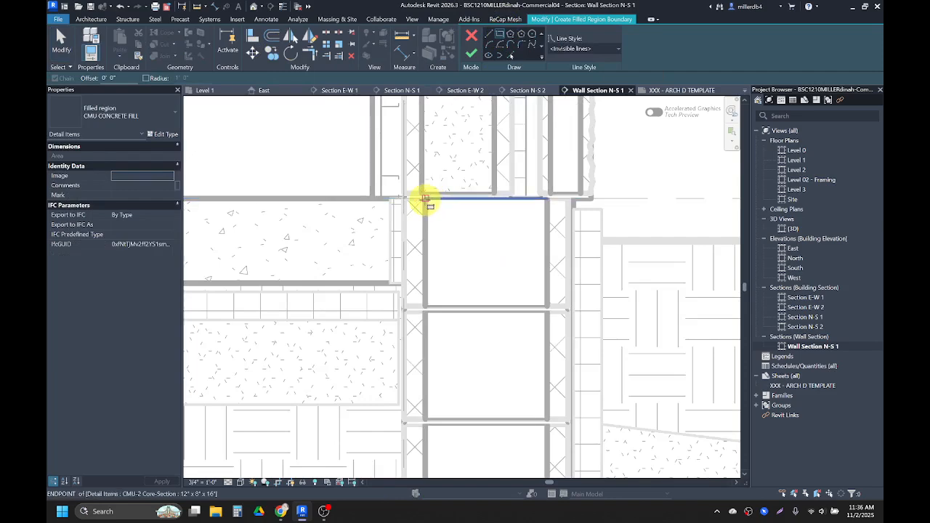
pyautogui.click(425, 198)
pyautogui.moveTo(481, 373); pyautogui.dragTo(430, 216, button='middle')
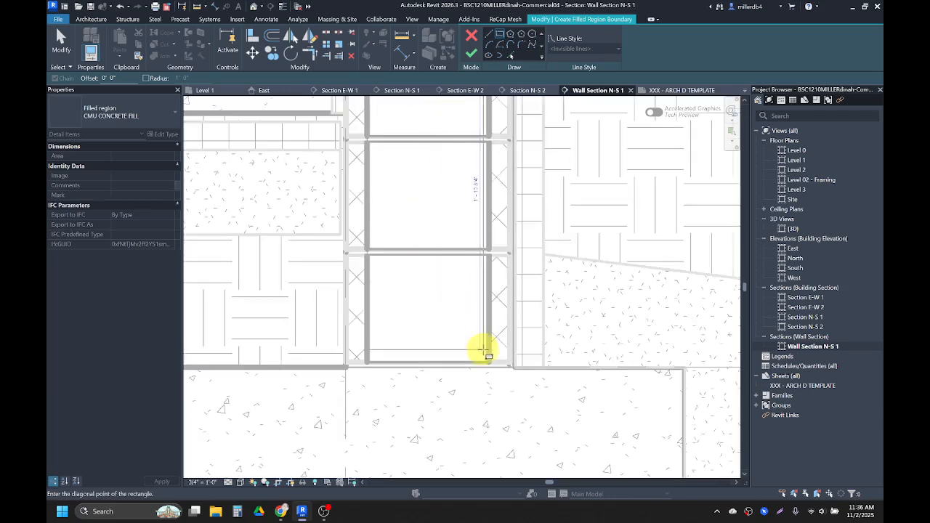
pyautogui.click(488, 363)
pyautogui.scroll(-2, 487, 364)
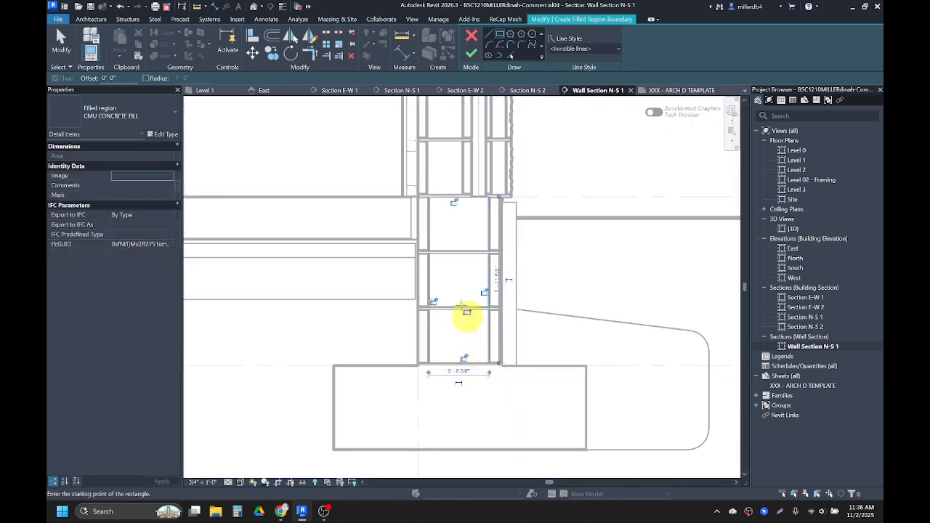
pyautogui.click(472, 56)
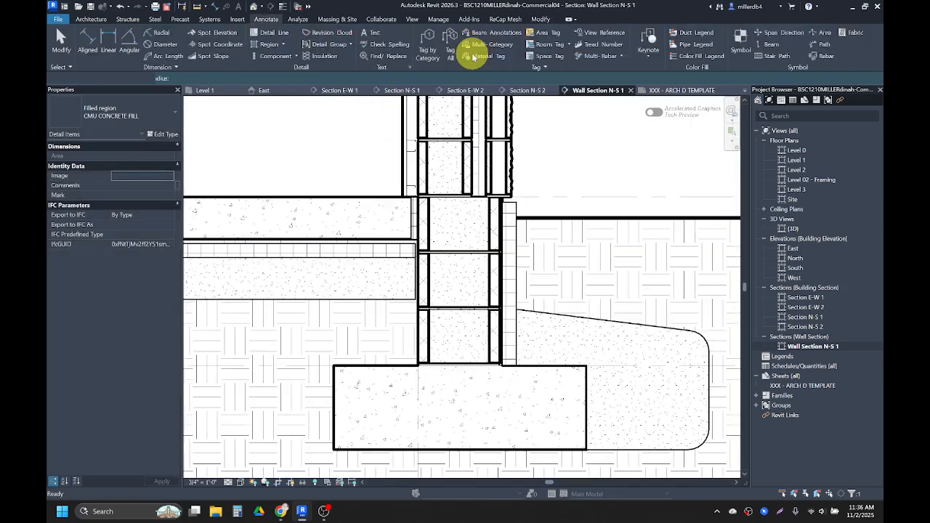
pyautogui.scroll(-2, 494, 149)
pyautogui.moveTo(495, 156); pyautogui.dragTo(519, 254, button='middle')
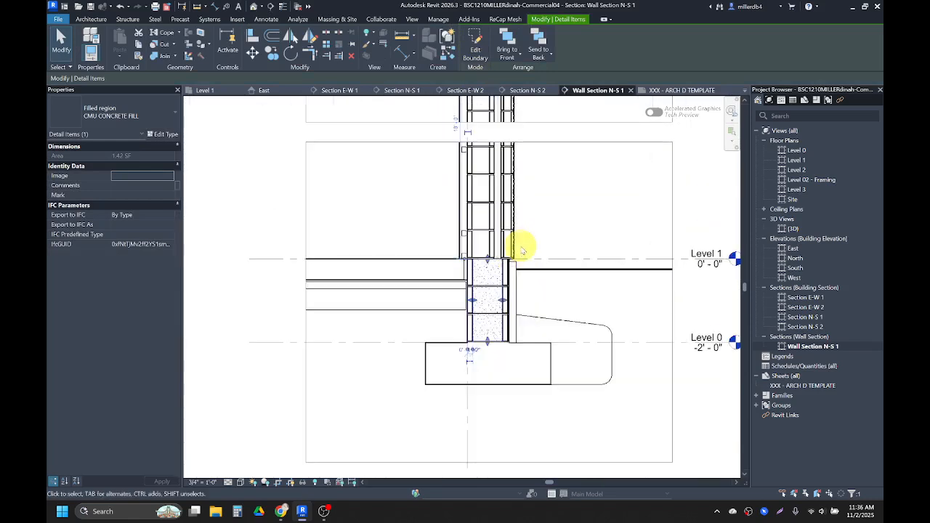
pyautogui.scroll(-2, 519, 253)
pyautogui.click(547, 248)
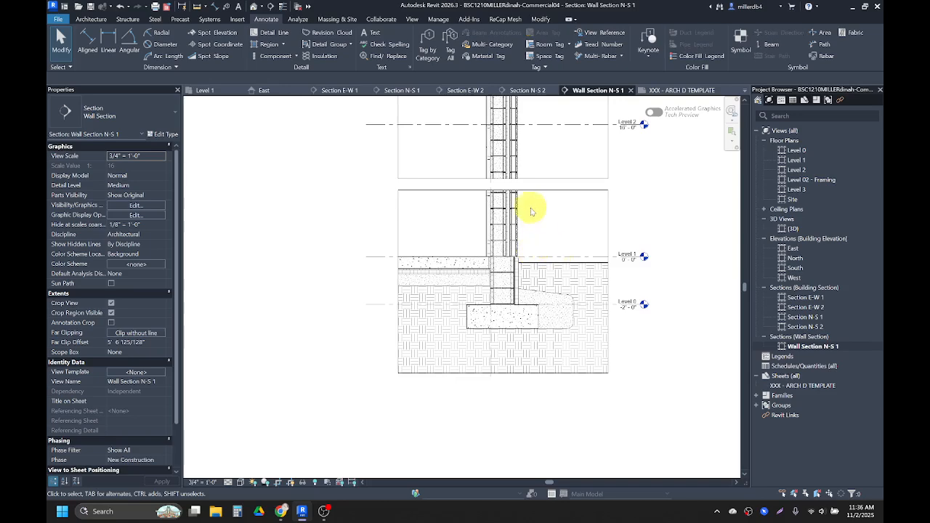
# Add a rectangular masking region with invisible lines over the CMU course at the roof joist bearing, between the block courses above and below
pyautogui.moveTo(544, 197); pyautogui.dragTo(556, 457, button='middle')
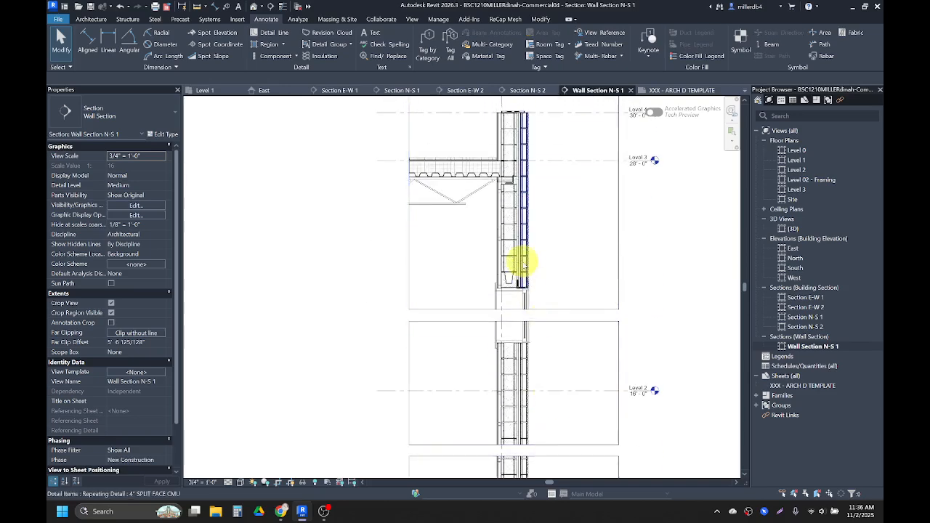
pyautogui.scroll(3, 513, 182)
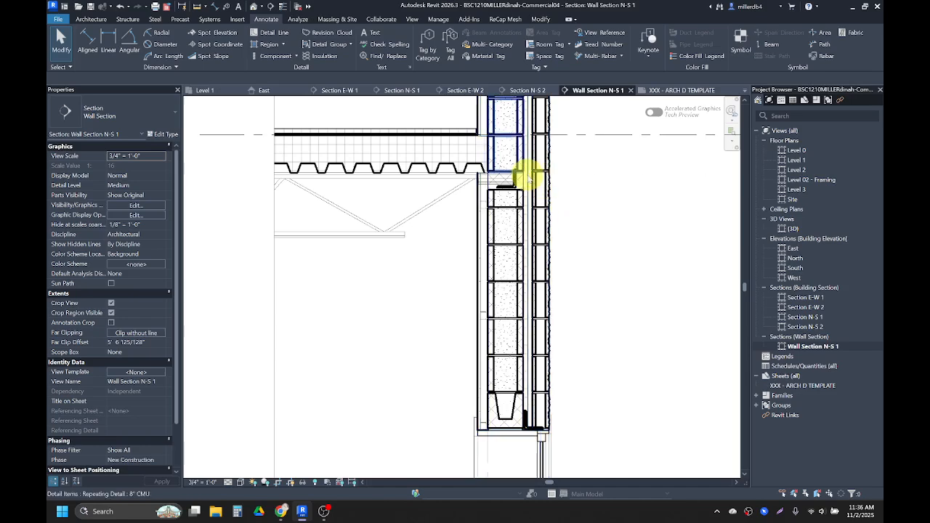
pyautogui.scroll(3, 534, 173)
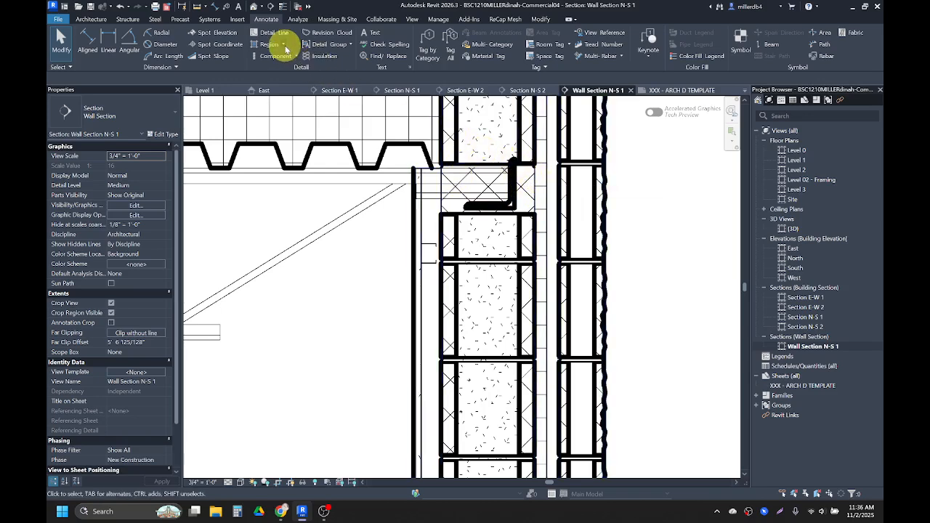
pyautogui.click(284, 46)
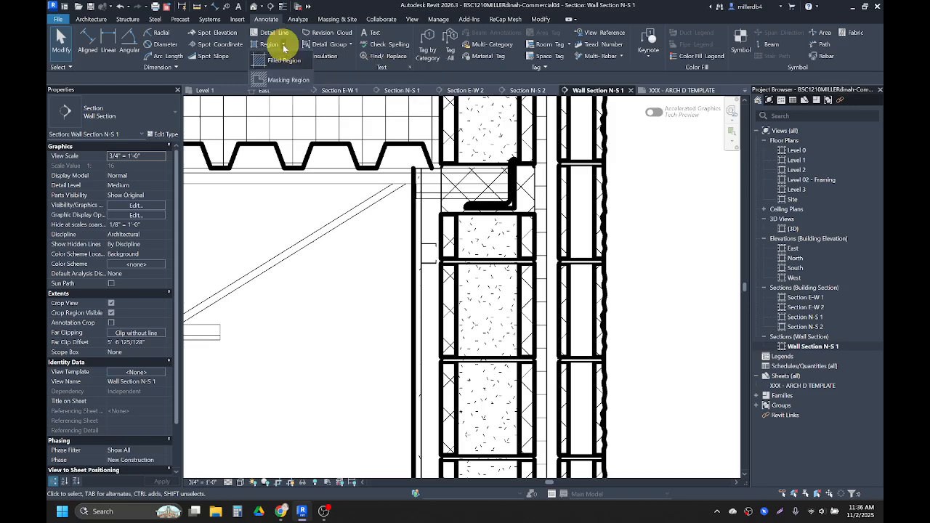
pyautogui.click(295, 81)
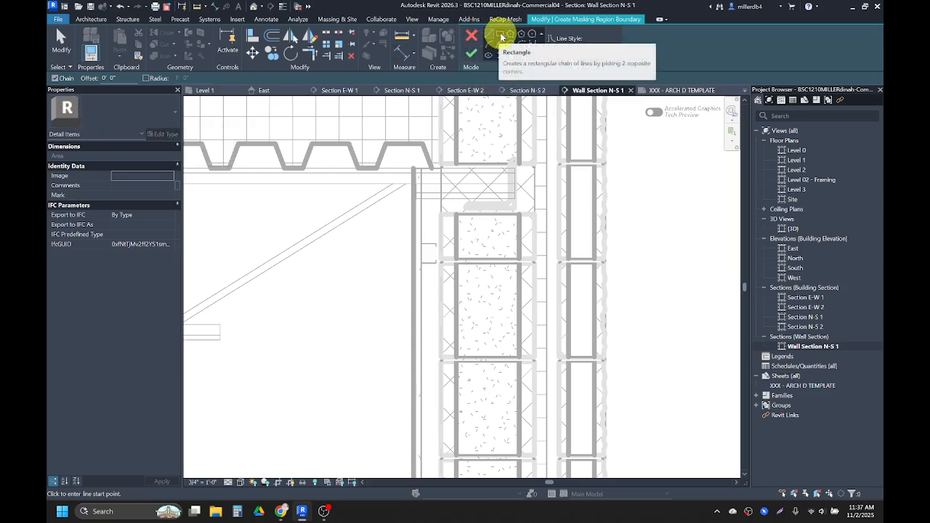
pyautogui.click(502, 36)
pyautogui.scroll(3, 465, 160)
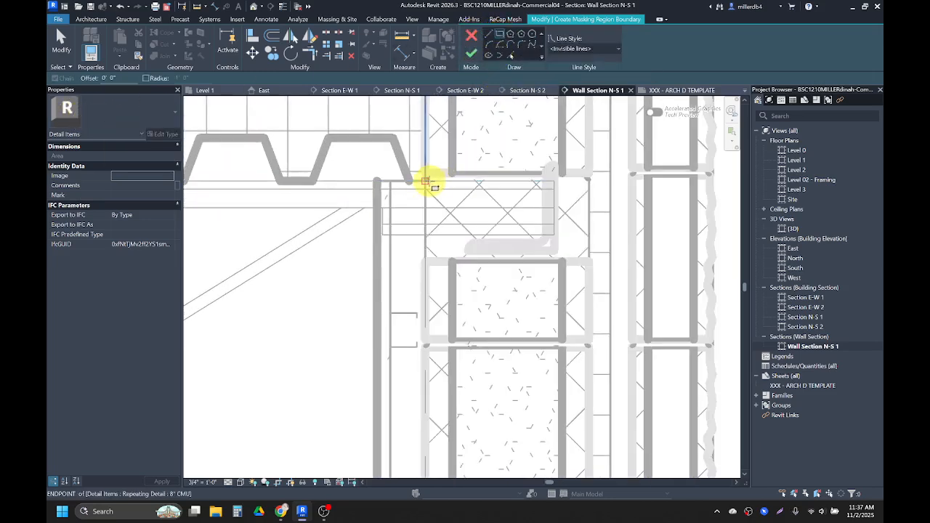
pyautogui.scroll(3, 430, 183)
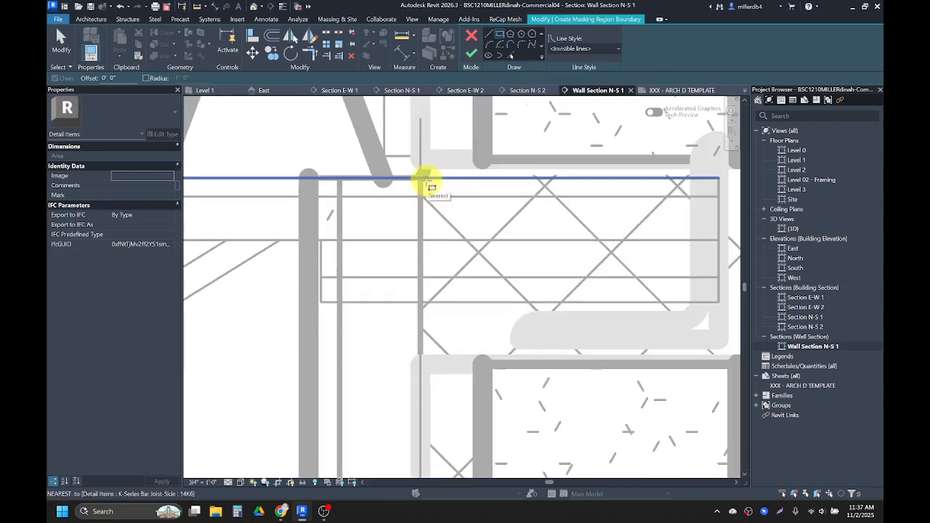
pyautogui.click(426, 181)
pyautogui.scroll(-3, 487, 208)
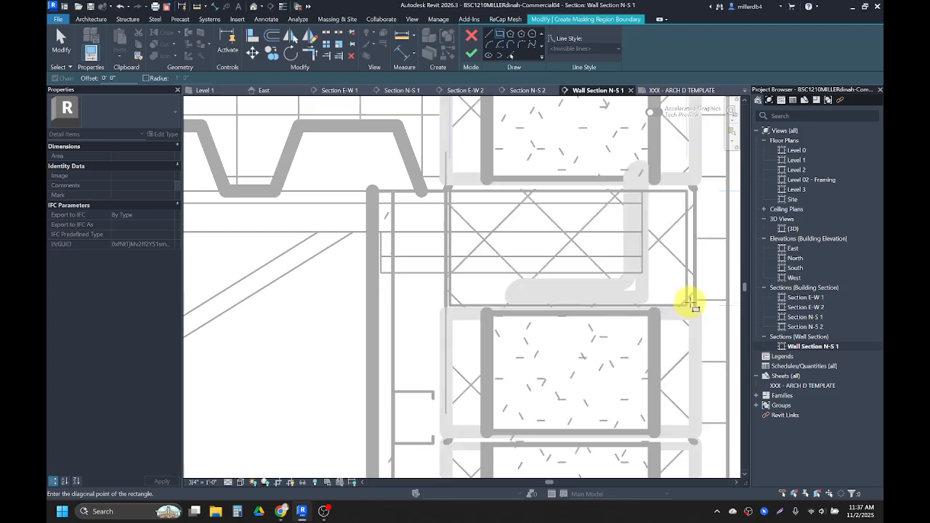
pyautogui.scroll(3, 690, 303)
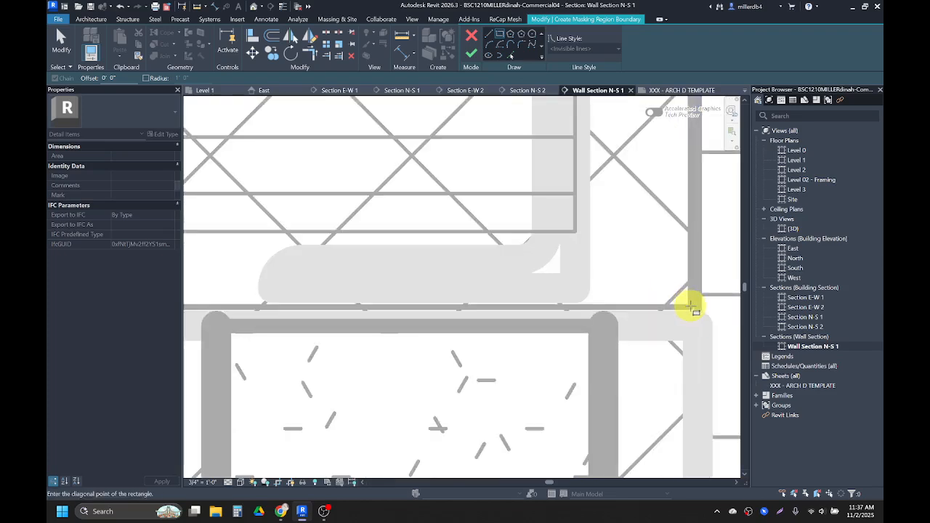
pyautogui.click(690, 305)
pyautogui.scroll(-3, 687, 306)
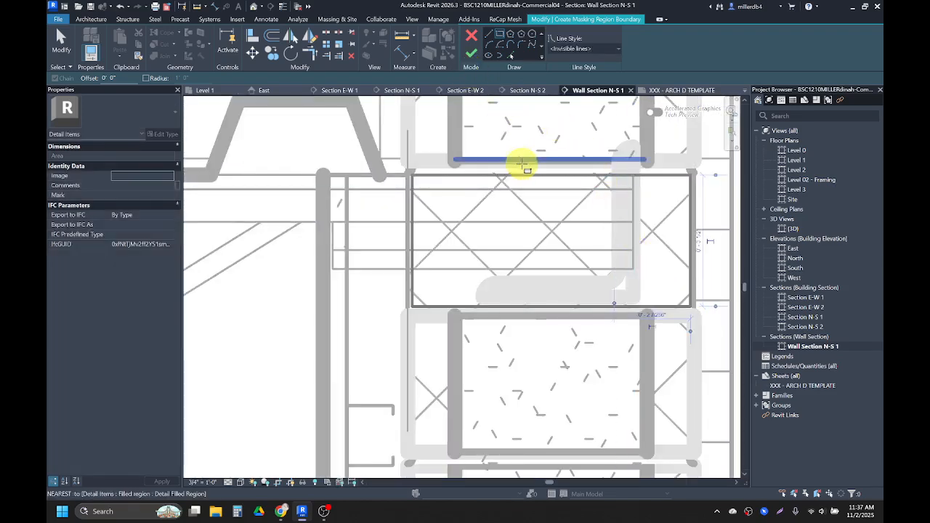
pyautogui.click(470, 58)
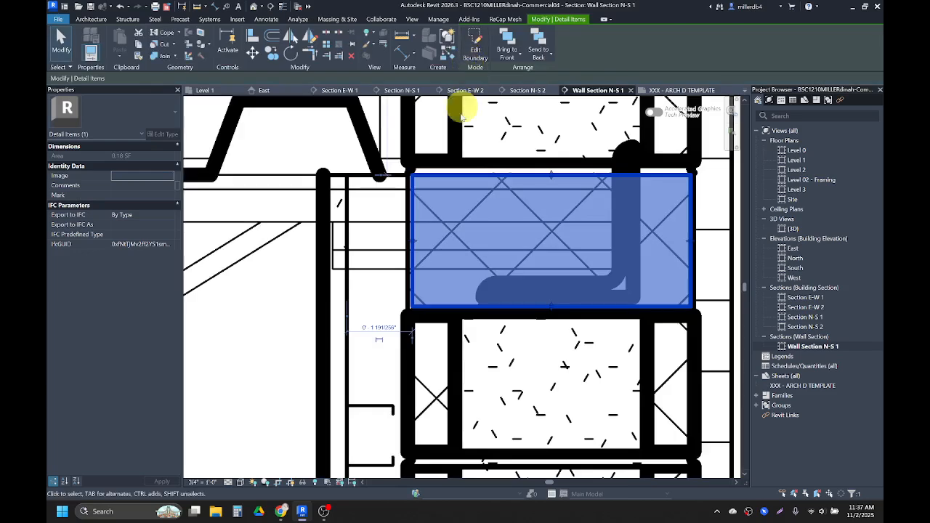
pyautogui.click(289, 328)
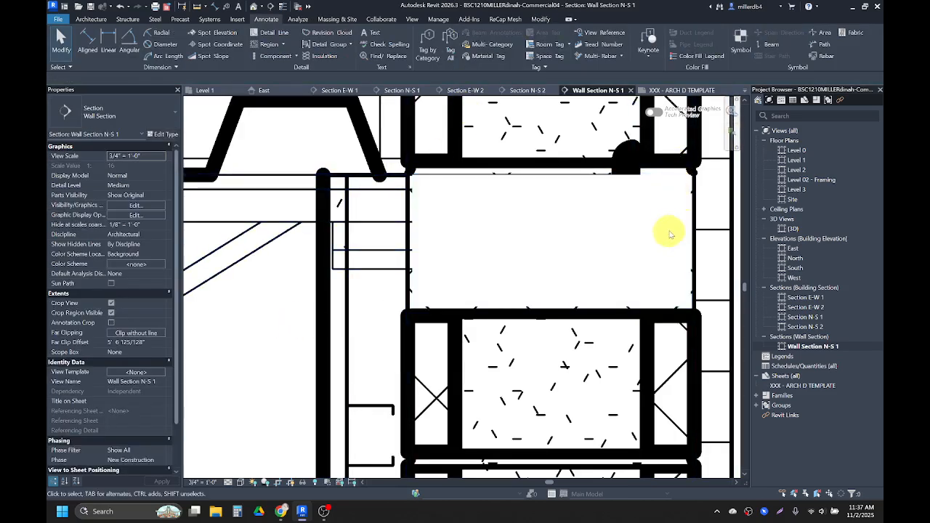
# Stretch the masking region's upper and interior-side edges slightly outward to cover the leftover hatch and joist line ends, and deselect it
pyautogui.click(659, 178)
pyautogui.scroll(3, 560, 173)
pyautogui.moveTo(539, 177)
pyautogui.mouseDown()
pyautogui.moveTo(535, 166)
pyautogui.moveTo(535, 175)
pyautogui.mouseUp()
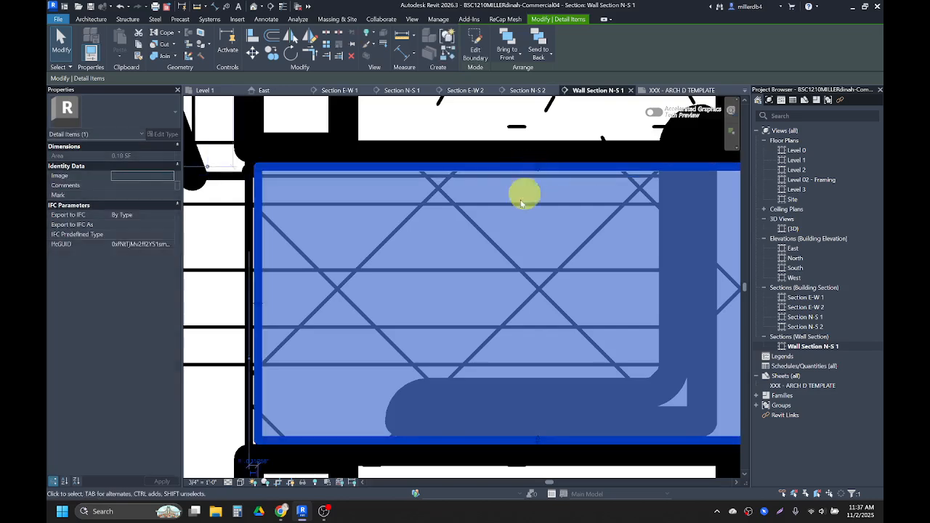
pyautogui.scroll(-3, 429, 317)
pyautogui.scroll(3, 320, 329)
pyautogui.moveTo(372, 294); pyautogui.dragTo(367, 294)
pyautogui.press('Escape')
# Stretch the masking region's exterior-side edge slightly outward to the face of the CMU, and deselect the region
pyautogui.scroll(3, 334, 414)
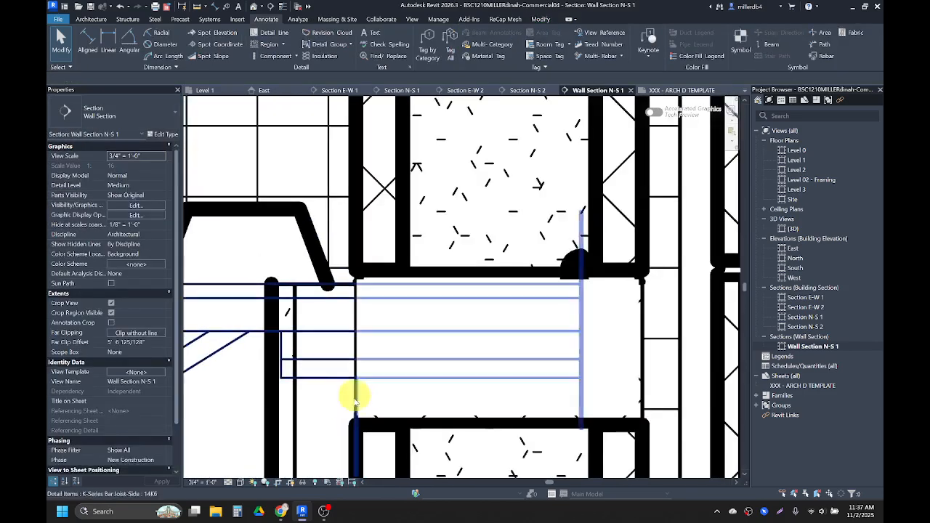
pyautogui.scroll(3, 636, 345)
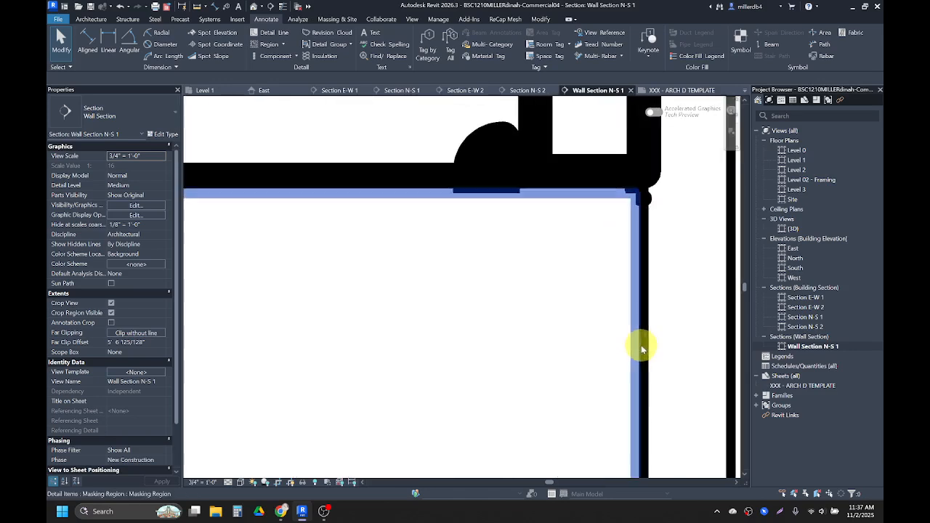
pyautogui.click(640, 350)
pyautogui.scroll(3, 640, 363)
pyautogui.moveTo(635, 354); pyautogui.dragTo(641, 354)
pyautogui.scroll(-3, 641, 355)
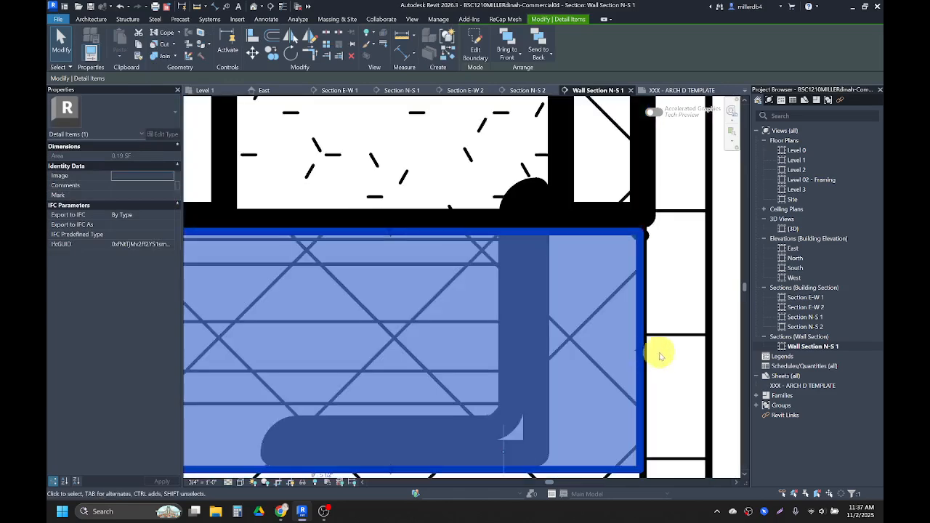
pyautogui.click(663, 360)
pyautogui.scroll(-2, 657, 357)
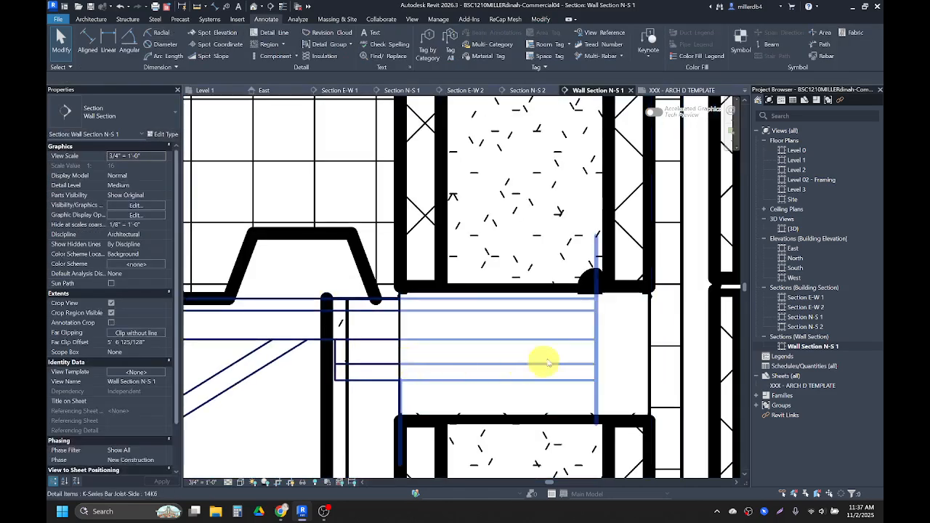
# Bring the L4X4X3/8 steel angle and the K-Series bar joist in front of the masking region at the joist bearing, and deselect
pyautogui.click(591, 274)
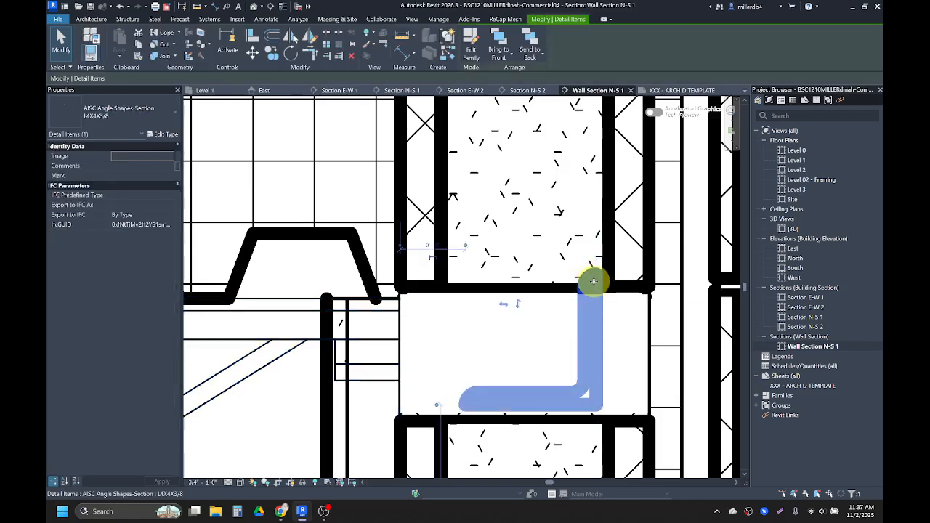
pyautogui.click(499, 41)
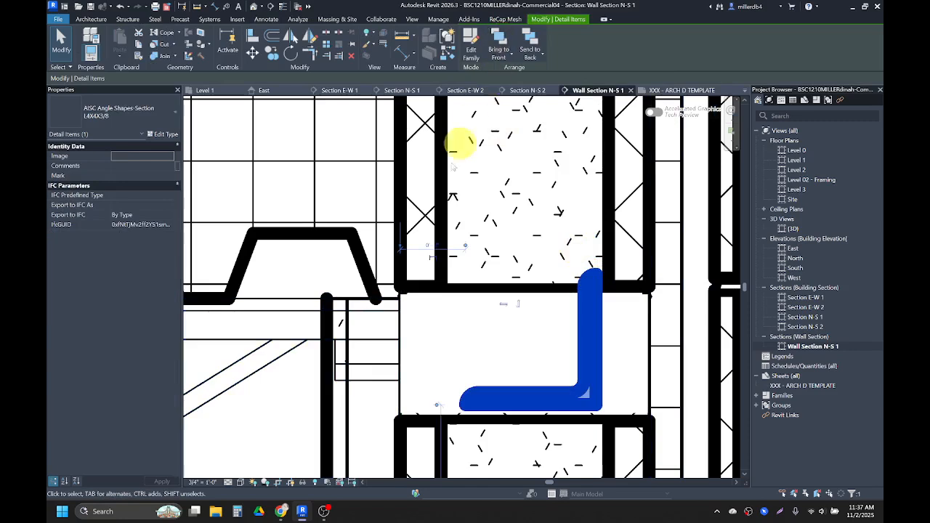
pyautogui.click(291, 342)
pyautogui.click(503, 58)
pyautogui.scroll(-3, 510, 267)
pyautogui.scroll(-2, 509, 267)
pyautogui.click(422, 386)
# Add a circular masking region with wide lines, about 2" in radius, in the gravel beside the footing as the drain pipe, and deselect it
pyautogui.scroll(-2, 424, 386)
pyautogui.moveTo(454, 415); pyautogui.dragTo(432, 220, button='middle')
pyautogui.moveTo(432, 399); pyautogui.dragTo(436, 269, button='middle')
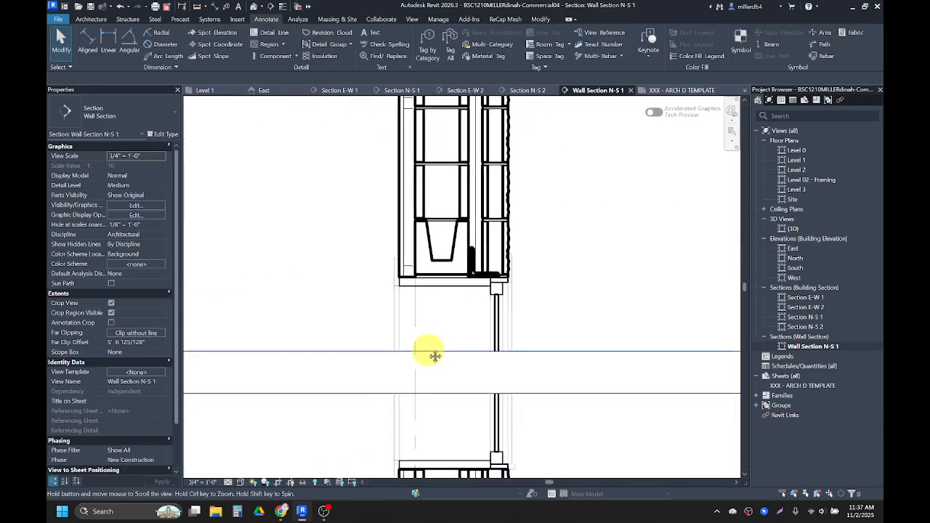
pyautogui.moveTo(435, 360); pyautogui.dragTo(422, 318, button='middle')
pyautogui.moveTo(438, 388)
pyautogui.mouseDown(button='middle')
pyautogui.moveTo(430, 301)
pyautogui.moveTo(457, 303)
pyautogui.mouseUp(button='middle')
pyautogui.moveTo(454, 465)
pyautogui.mouseDown(button='middle')
pyautogui.moveTo(456, 332)
pyautogui.moveTo(426, 370)
pyautogui.moveTo(418, 243)
pyautogui.mouseUp(button='middle')
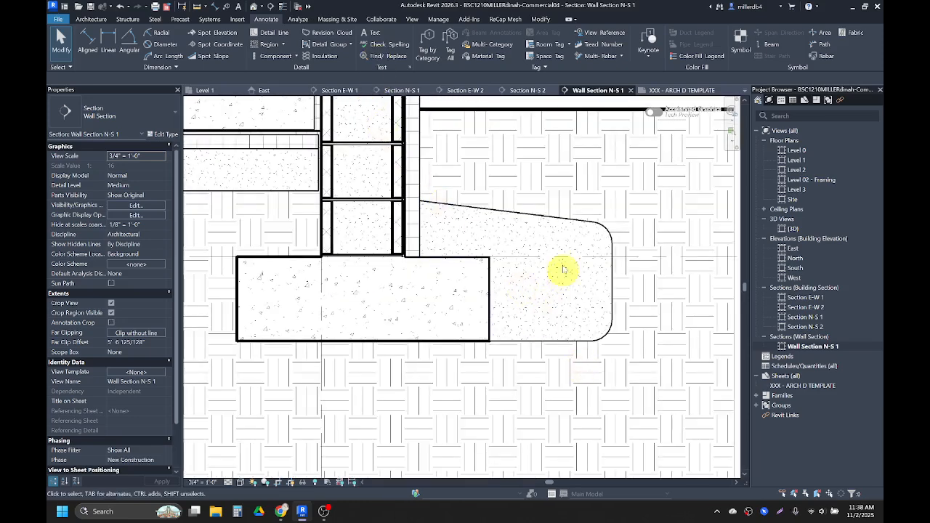
pyautogui.scroll(1, 570, 304)
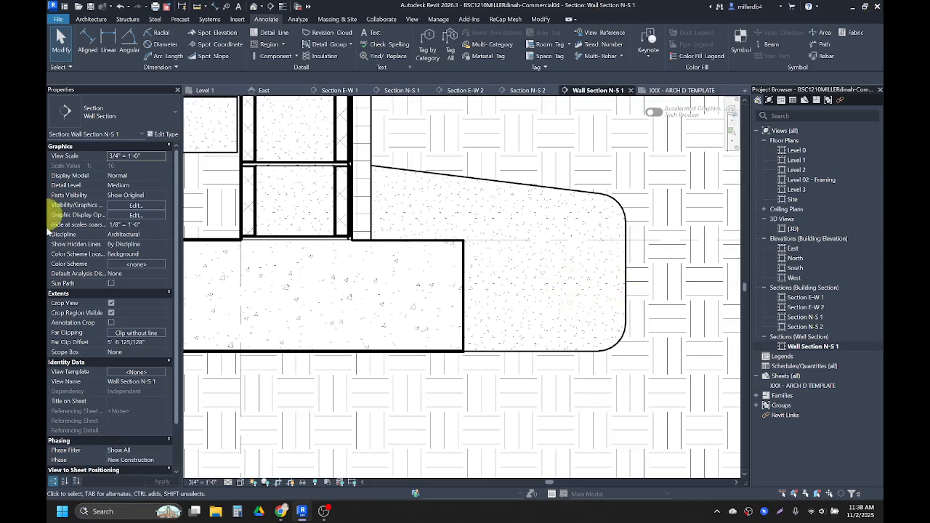
pyautogui.click(281, 45)
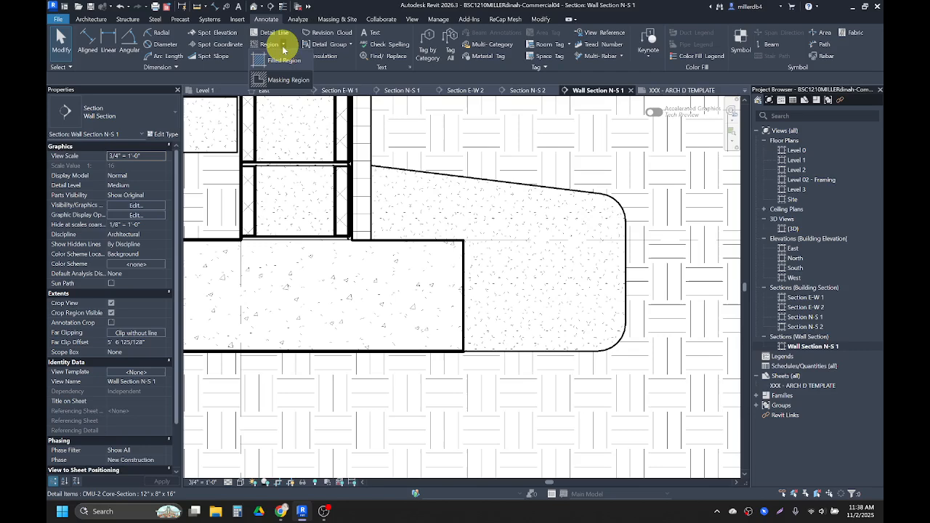
pyautogui.click(282, 81)
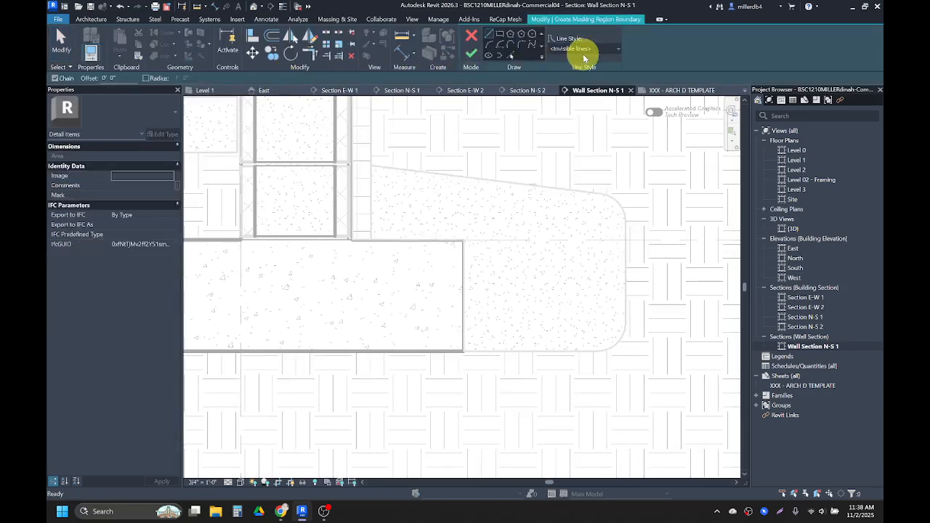
pyautogui.click(579, 50)
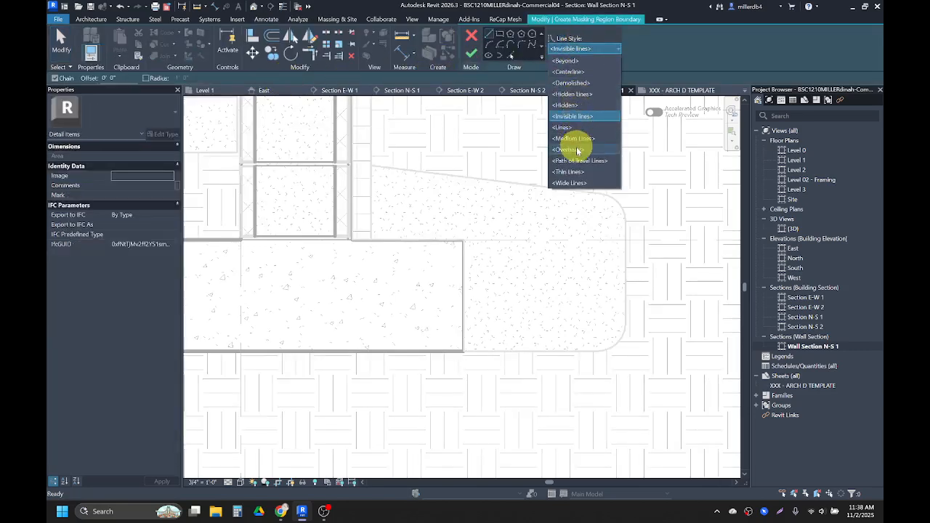
pyautogui.click(577, 183)
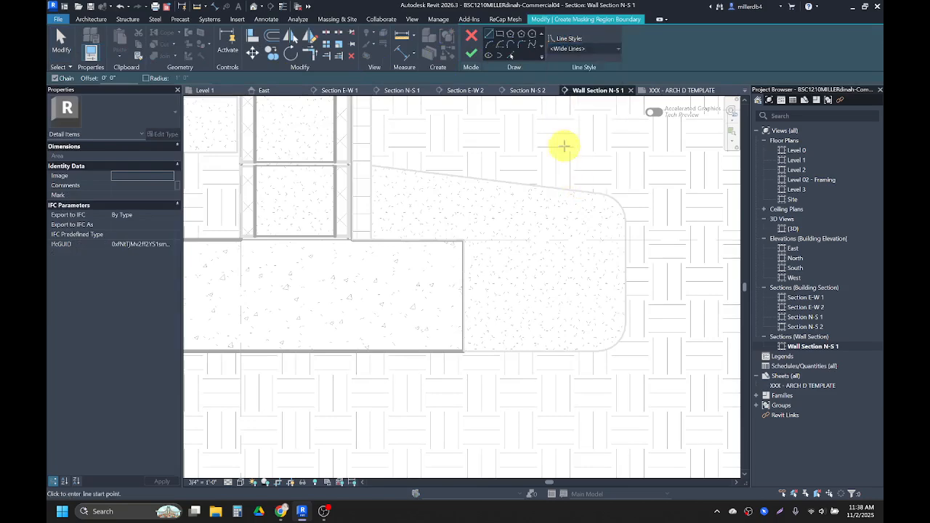
pyautogui.click(533, 34)
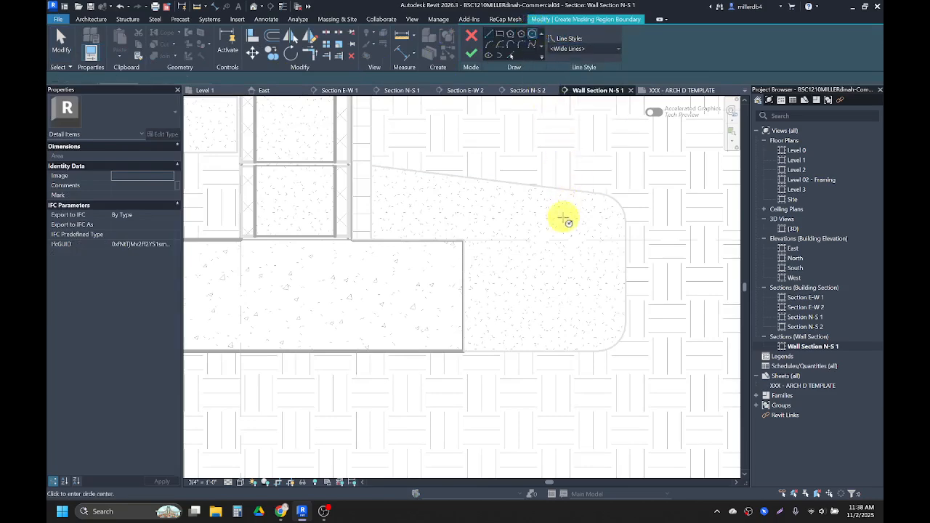
pyautogui.scroll(2, 547, 283)
pyautogui.click(530, 297)
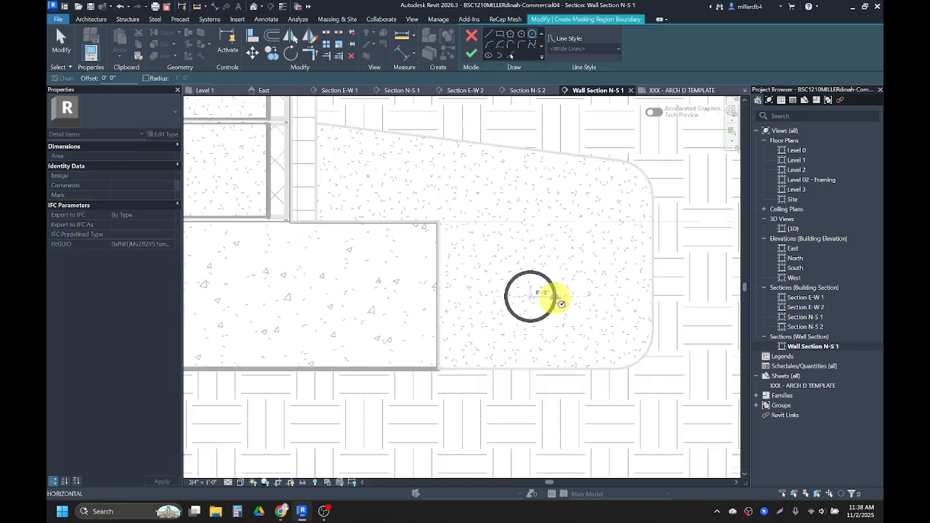
pyautogui.click(558, 300)
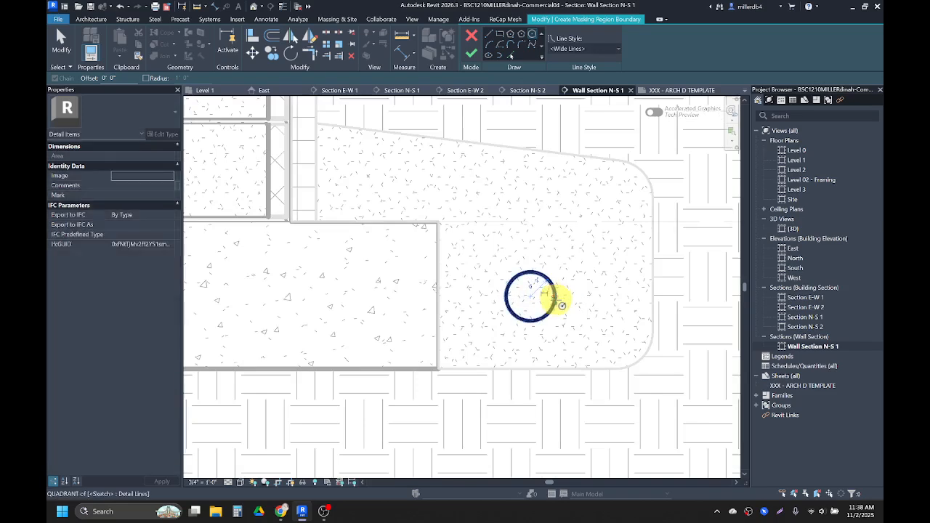
pyautogui.click(474, 56)
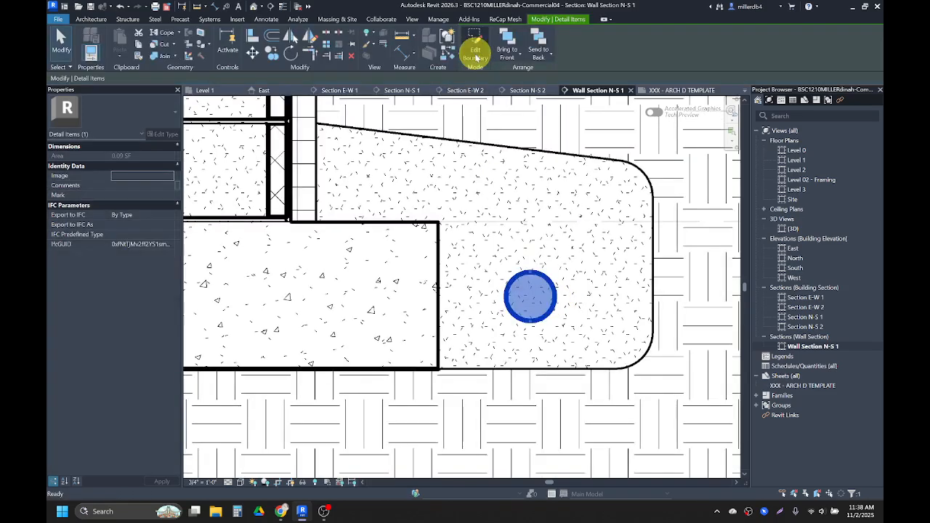
pyautogui.click(526, 344)
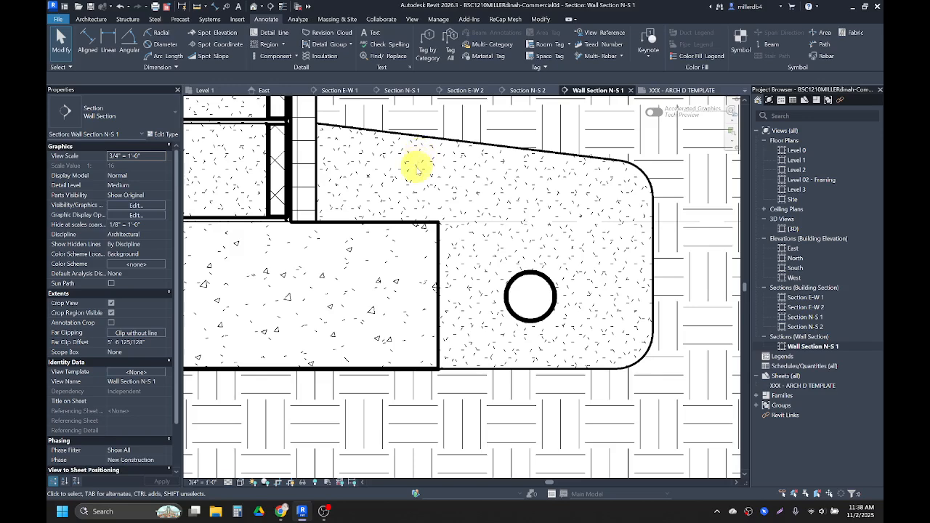
# Examine the foundation detailing around the drain pipe, footing, slab edge and under-slab insulation
pyautogui.scroll(-3, 416, 168)
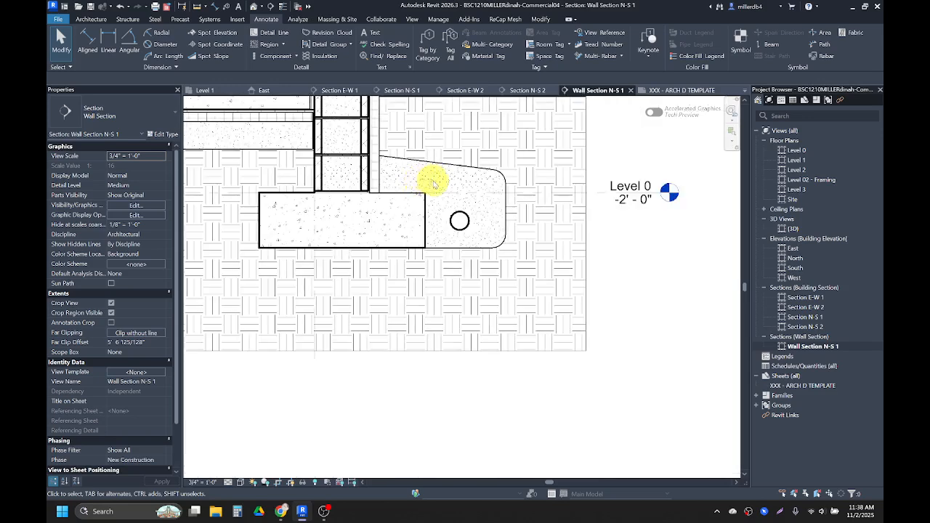
pyautogui.moveTo(404, 228); pyautogui.dragTo(557, 357, button='middle')
pyautogui.scroll(-1, 509, 356)
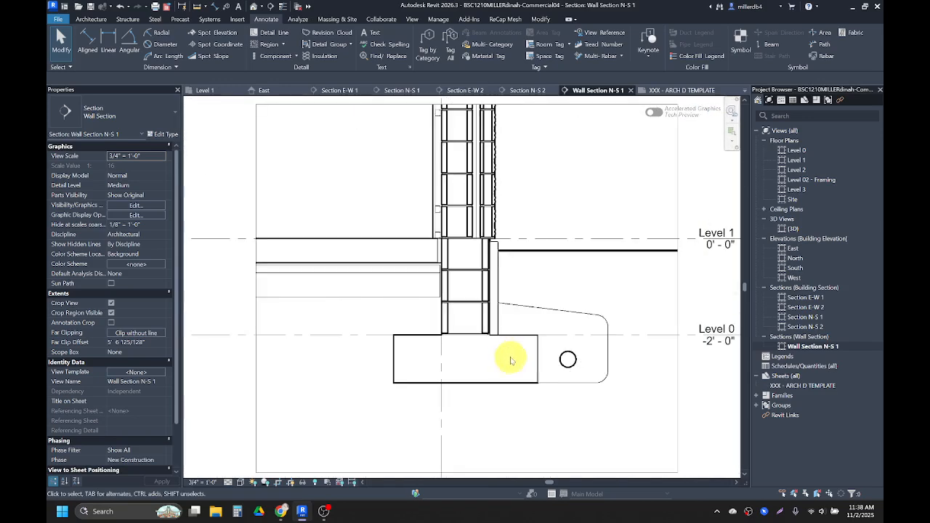
pyautogui.scroll(2, 497, 349)
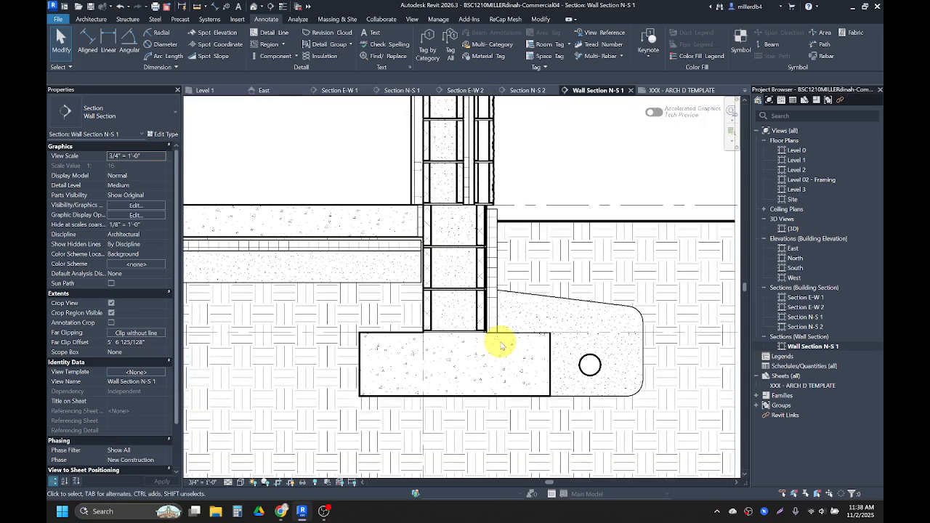
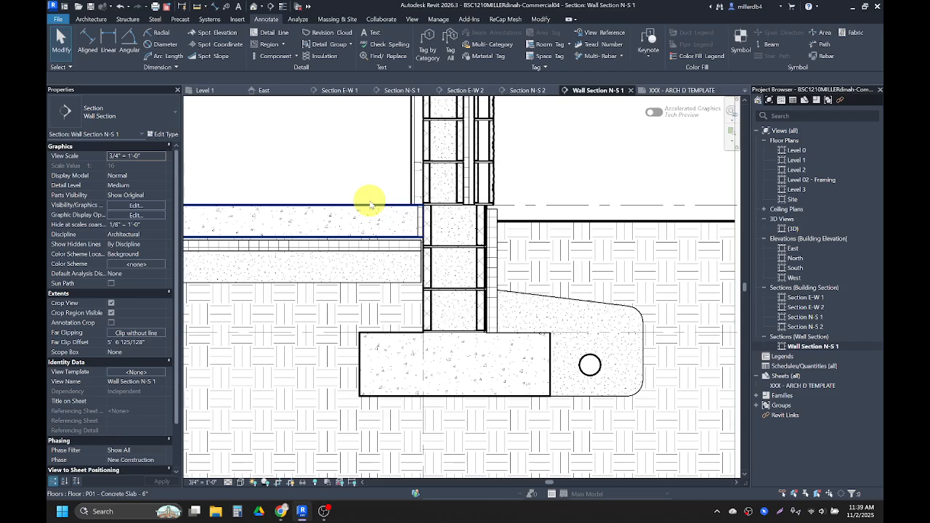
pyautogui.scroll(-2, 426, 177)
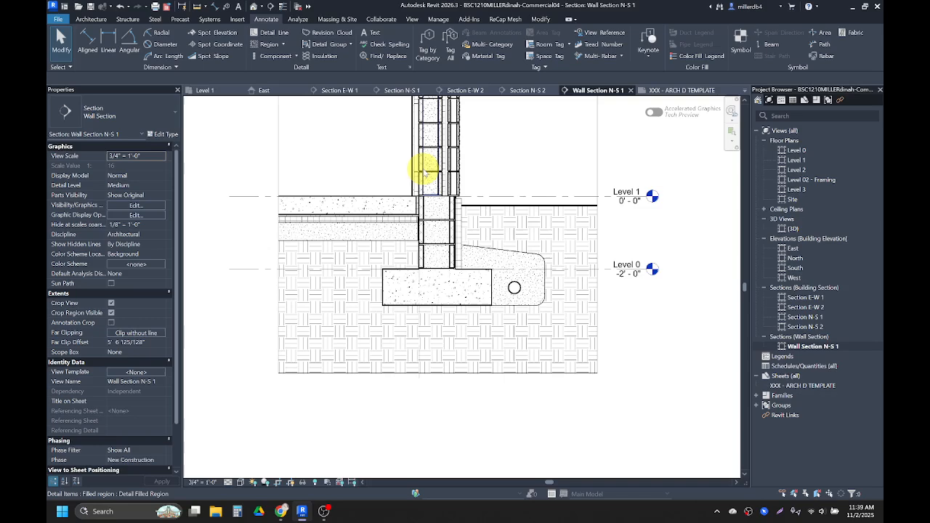
pyautogui.moveTo(426, 172); pyautogui.dragTo(503, 155, button='middle')
pyautogui.scroll(4, 503, 155)
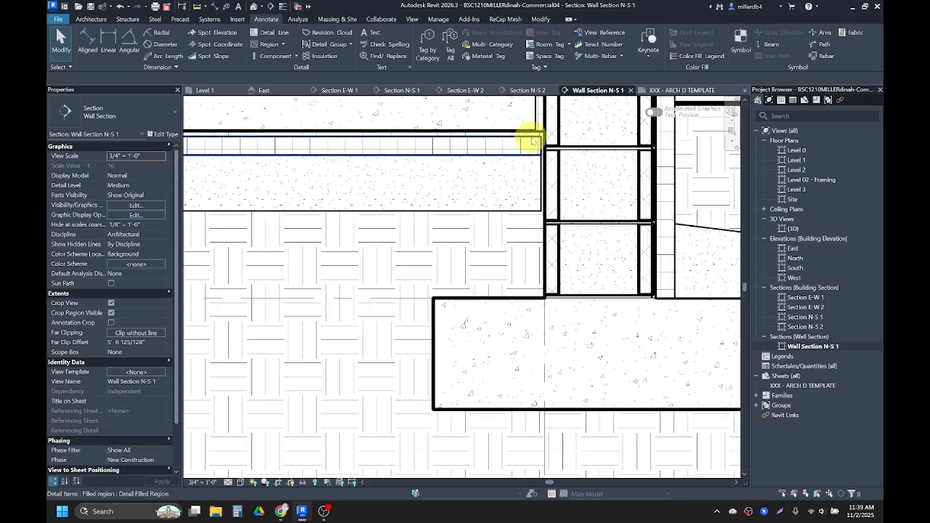
# Draw a horizontal <Hidden> detail line about 4' 2" long in the gap beneath the floor slab, from the foundation wall past the crop edge
pyautogui.moveTo(269, 139); pyautogui.dragTo(535, 158, button='middle')
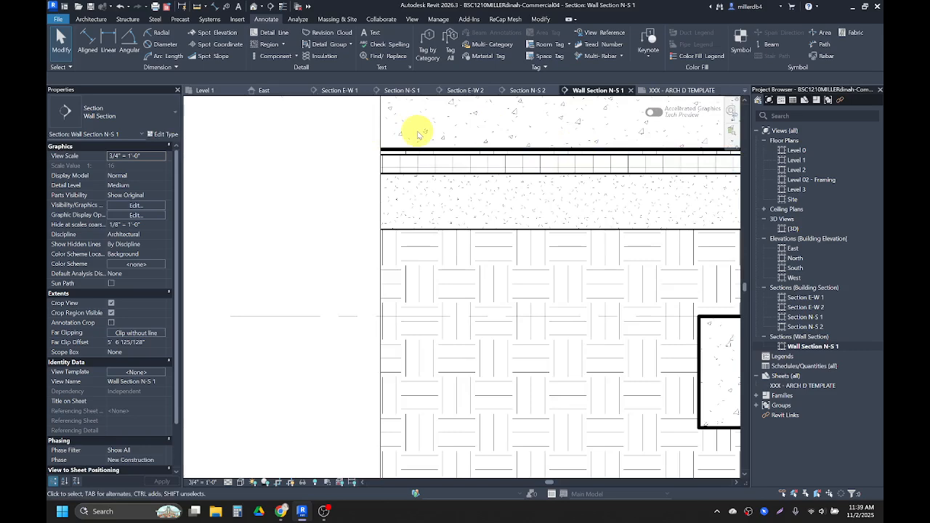
pyautogui.scroll(-2, 442, 139)
pyautogui.moveTo(442, 139); pyautogui.dragTo(270, 213, button='middle')
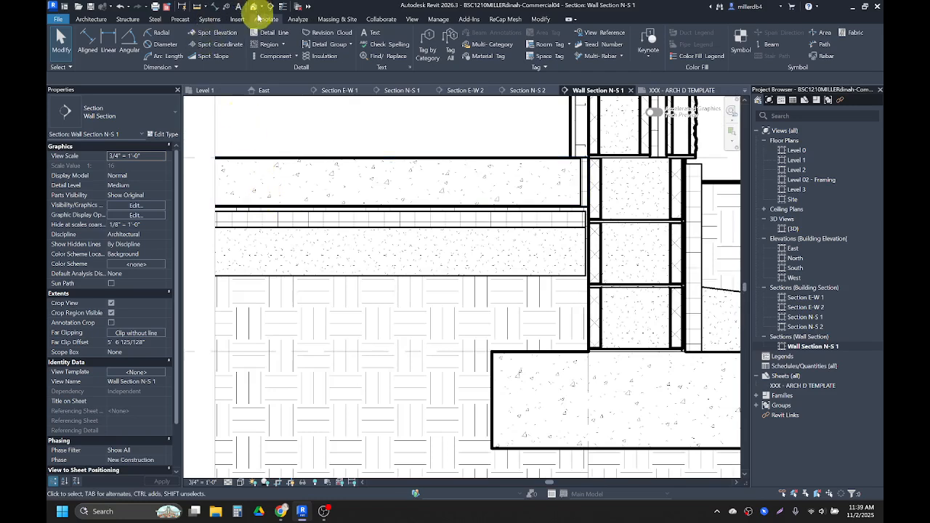
pyautogui.click(274, 34)
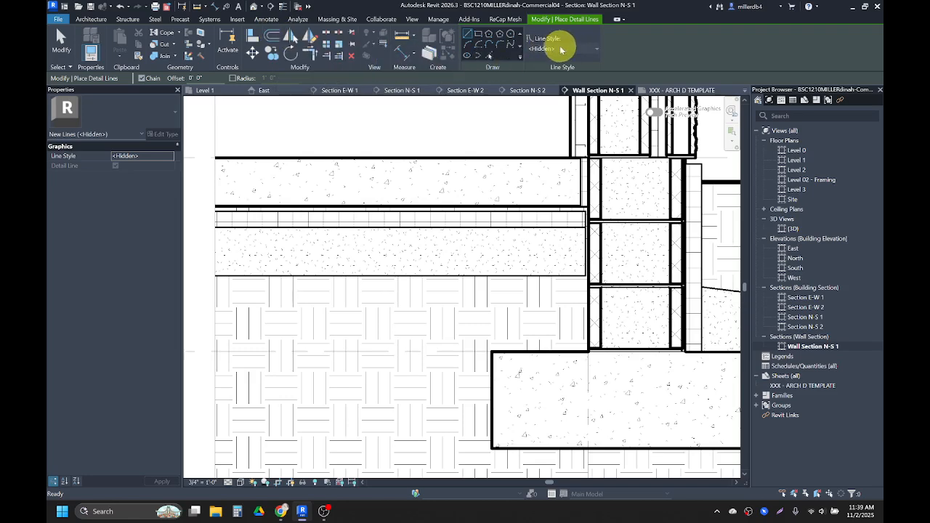
pyautogui.scroll(5, 577, 208)
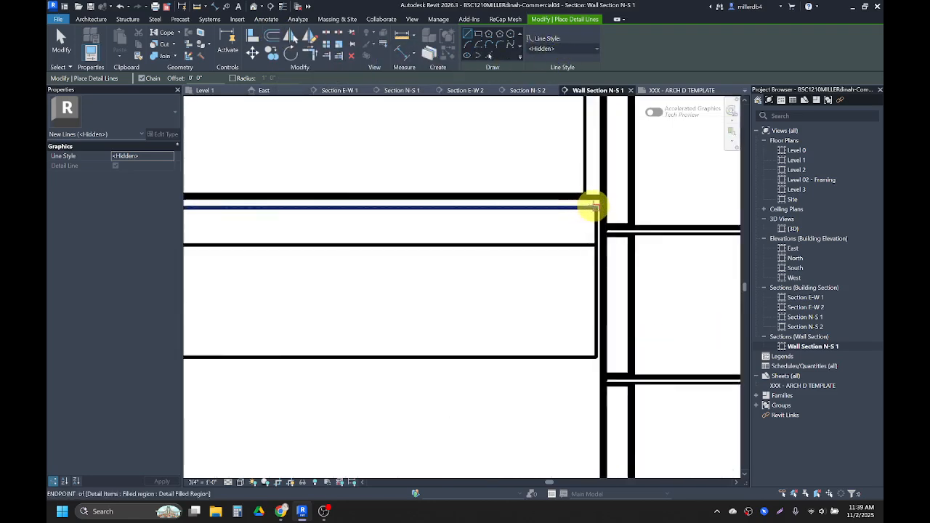
pyautogui.scroll(2, 594, 205)
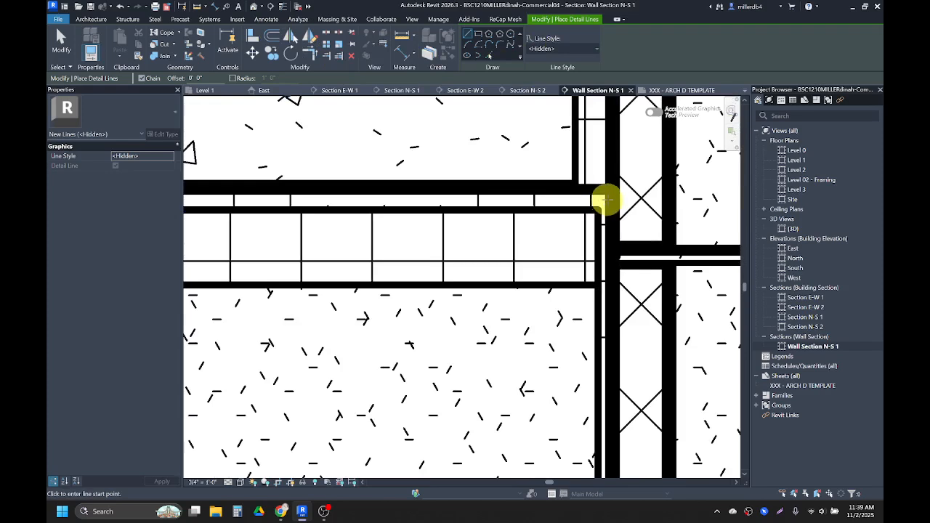
pyautogui.click(604, 201)
pyautogui.scroll(-4, 581, 201)
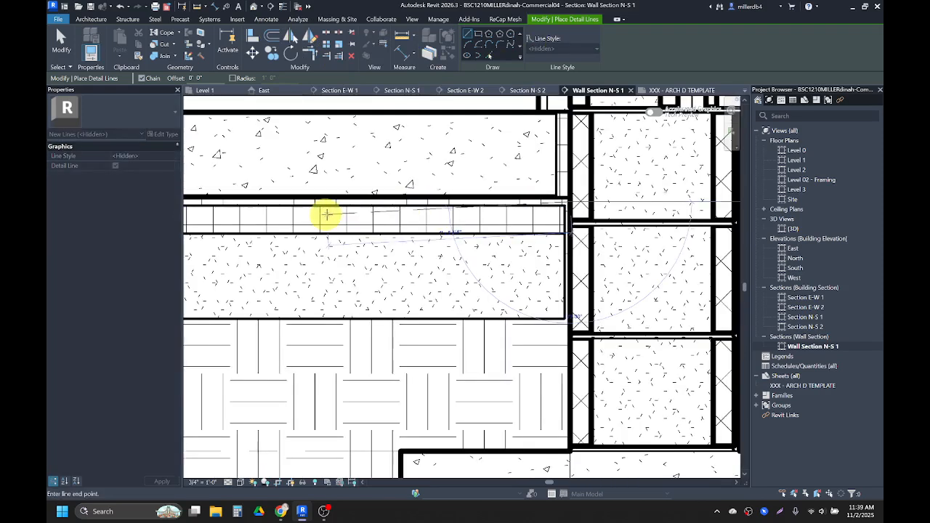
pyautogui.moveTo(303, 214); pyautogui.dragTo(545, 214, button='middle')
pyautogui.scroll(-2, 533, 214)
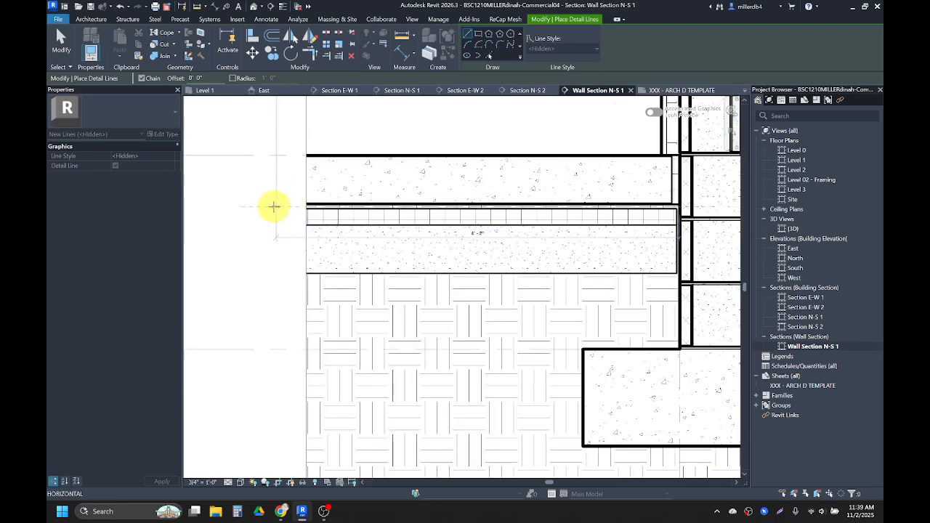
pyautogui.press('Escape')
pyautogui.press('Escape')
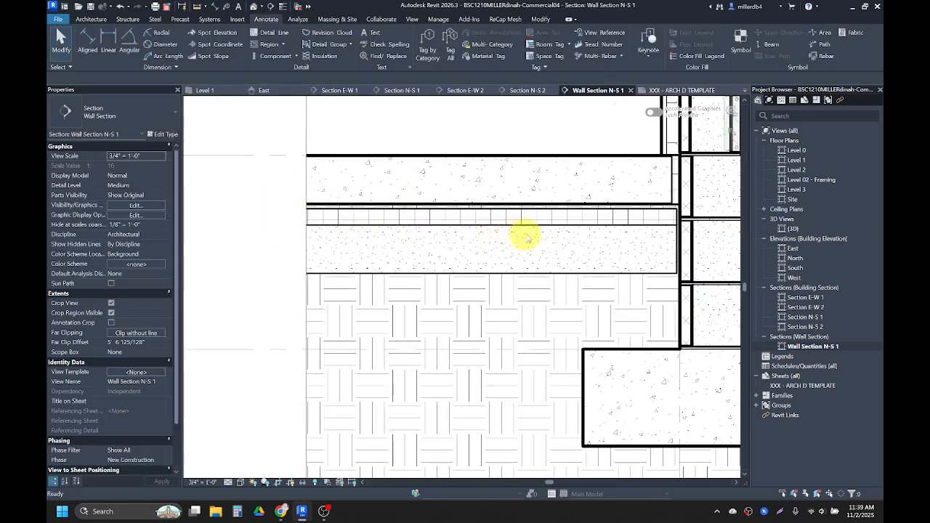
# Try nudging the hidden line up toward the slab's underside and bring it back down into the gap above the insulation
pyautogui.scroll(3, 523, 238)
pyautogui.click(563, 173)
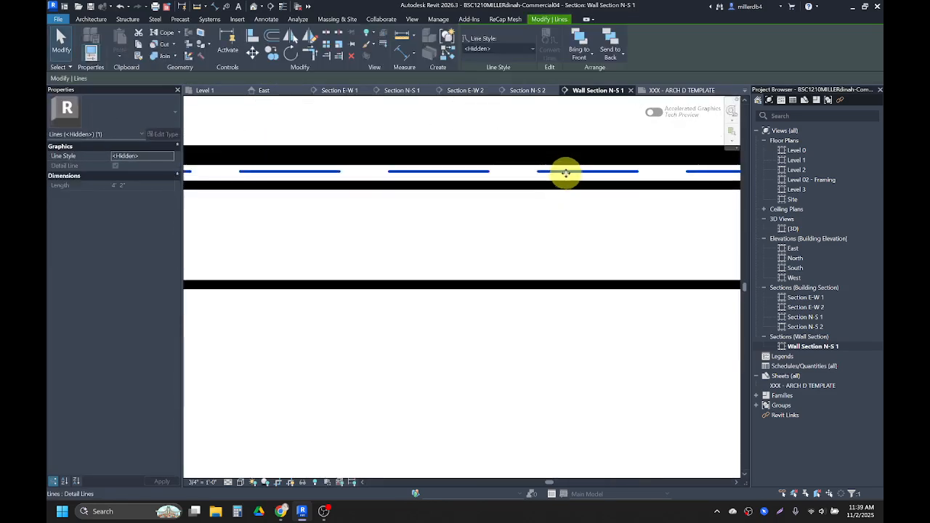
pyautogui.press('Up')
pyautogui.press('Up')
pyautogui.press('Up')
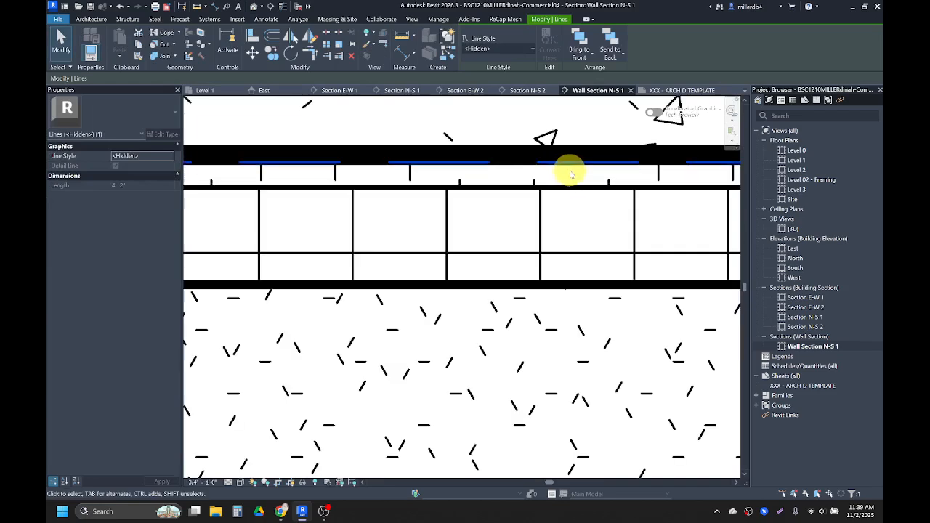
pyautogui.press('Down')
pyautogui.press('Down')
pyautogui.press('Down')
pyautogui.press('Down')
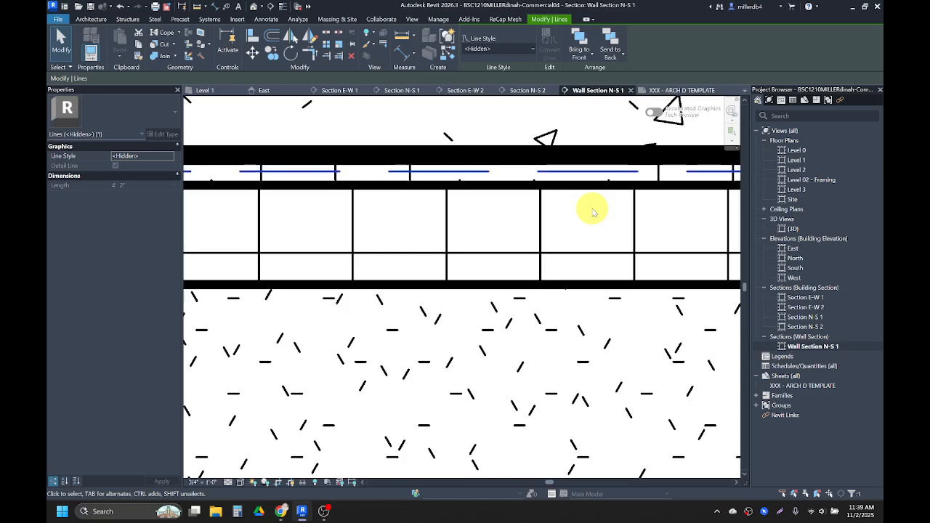
pyautogui.scroll(-5, 593, 212)
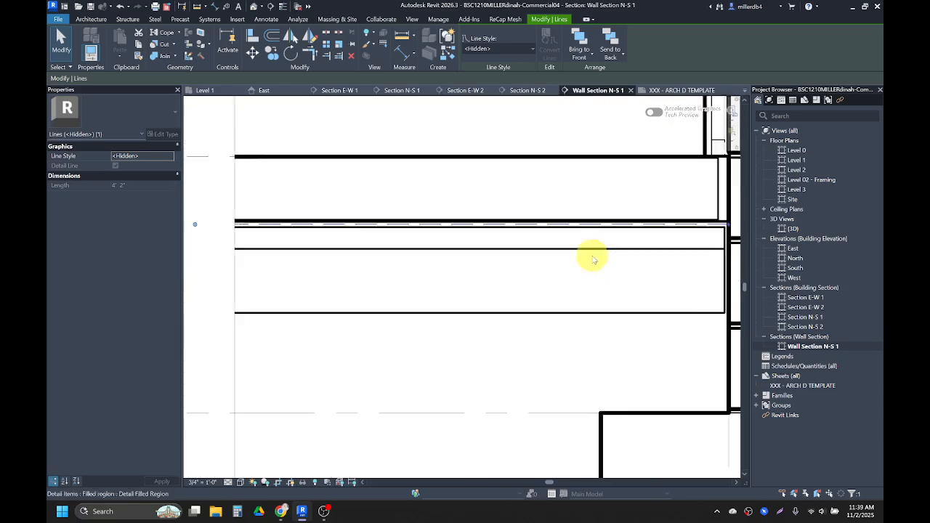
pyautogui.moveTo(515, 287); pyautogui.dragTo(401, 283, button='middle')
pyautogui.moveTo(481, 276); pyautogui.dragTo(421, 280, button='middle')
pyautogui.press('Escape')
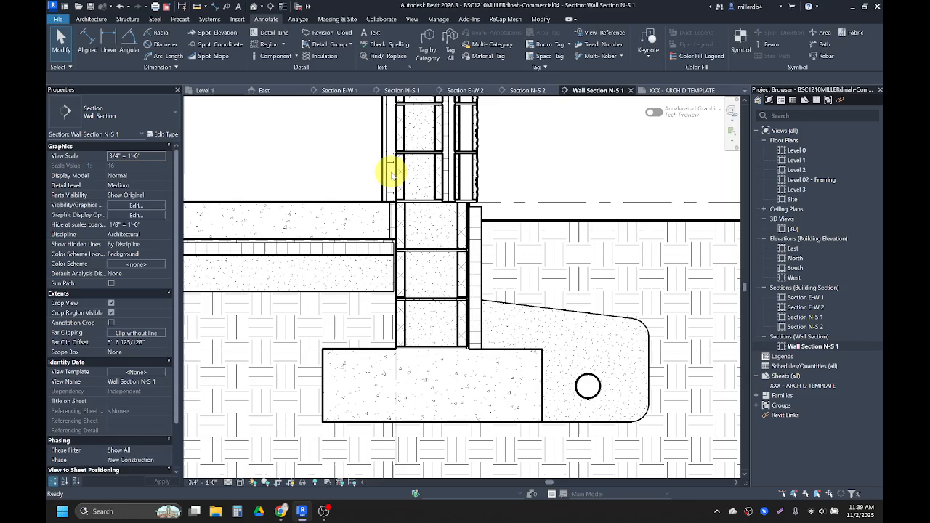
# Draw a <Wide Lines> detail line down through the CMU core from the top of the block wall into the footing, with a horizontal leg toward the slab side
pyautogui.press('d')
pyautogui.press('l')
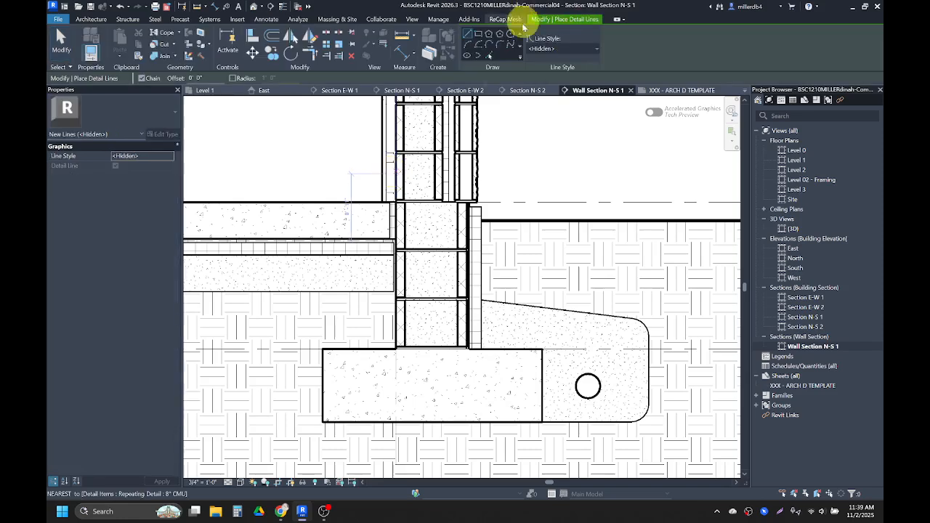
pyautogui.click(558, 48)
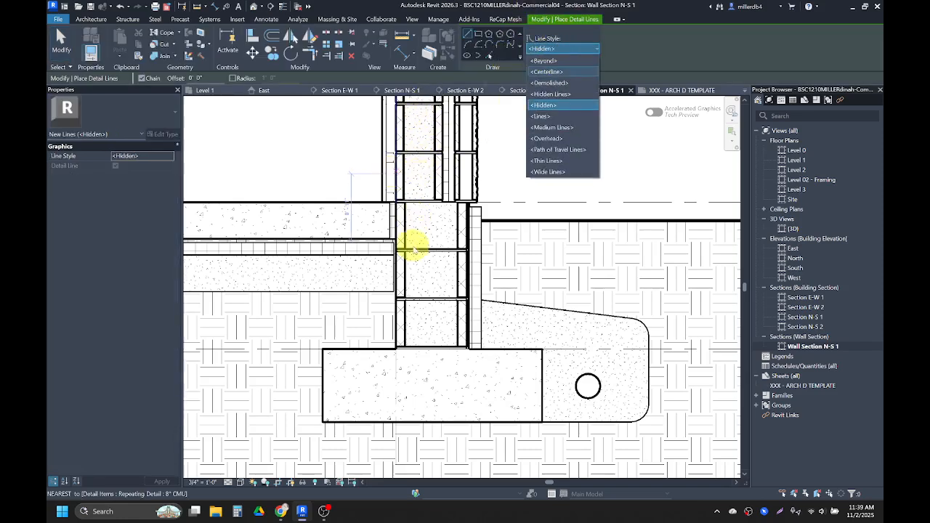
pyautogui.click(547, 172)
pyautogui.scroll(-5, 538, 171)
pyautogui.scroll(3, 508, 240)
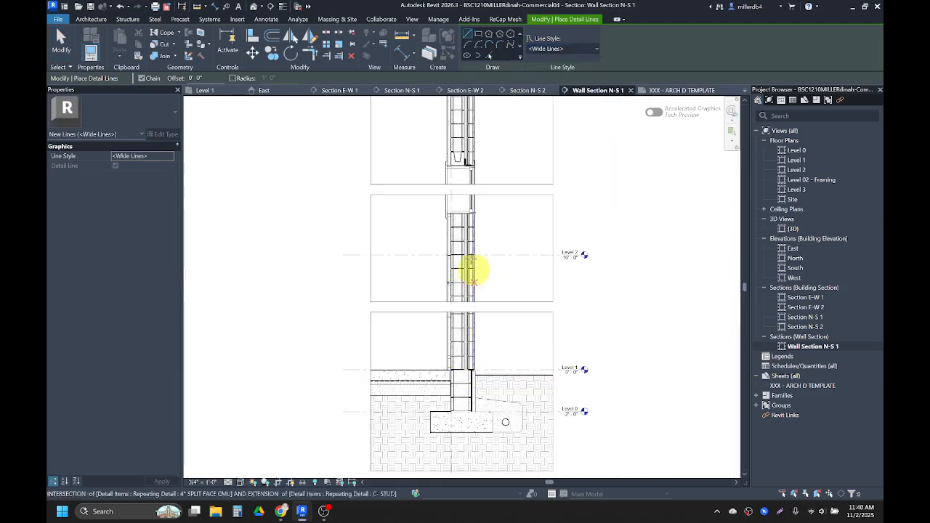
pyautogui.scroll(4, 465, 225)
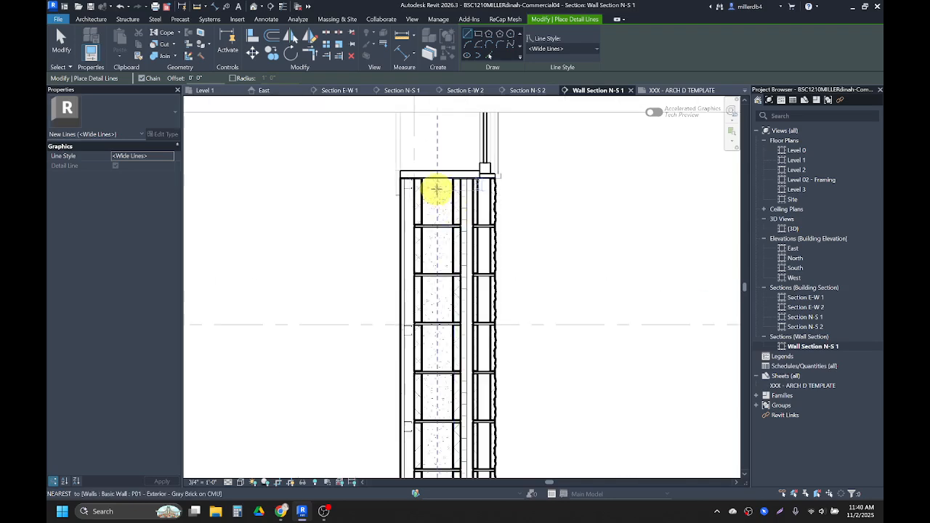
pyautogui.click(436, 187)
pyautogui.scroll(-4, 437, 209)
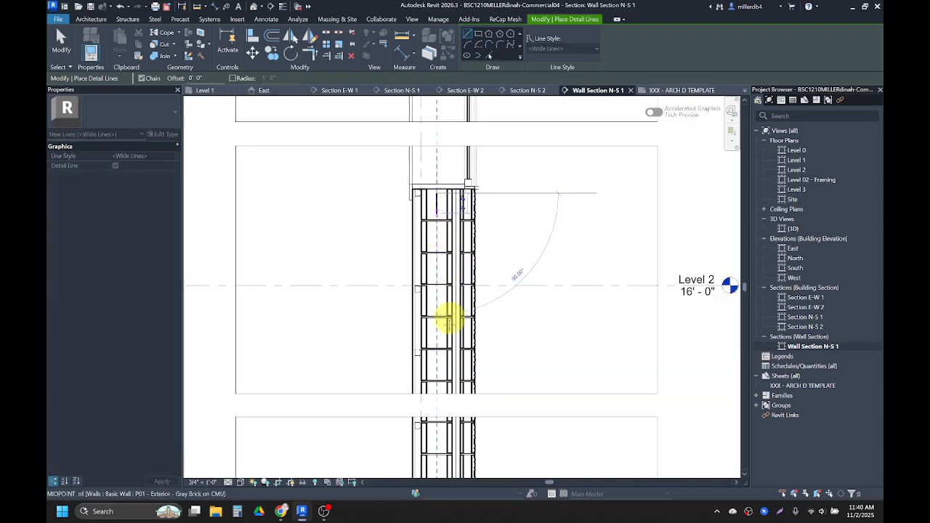
pyautogui.moveTo(441, 391); pyautogui.dragTo(457, 195, button='middle')
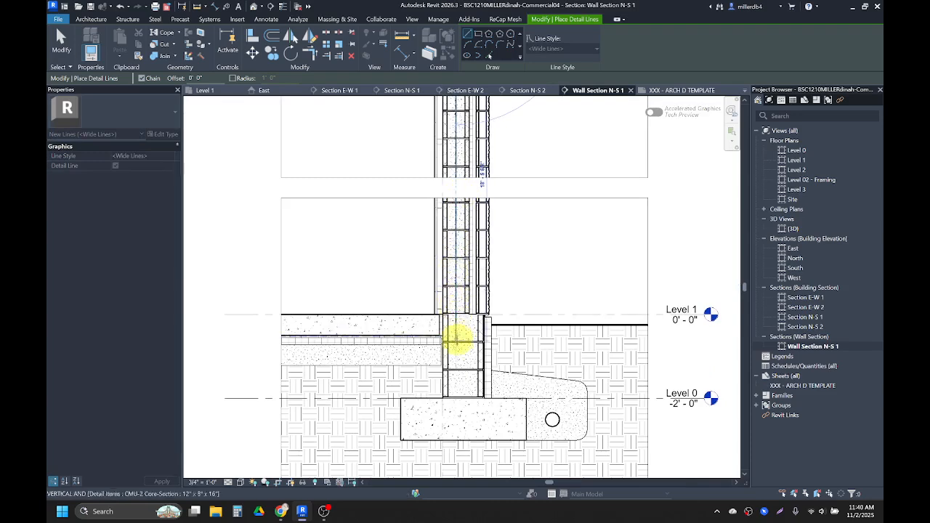
pyautogui.scroll(2, 452, 415)
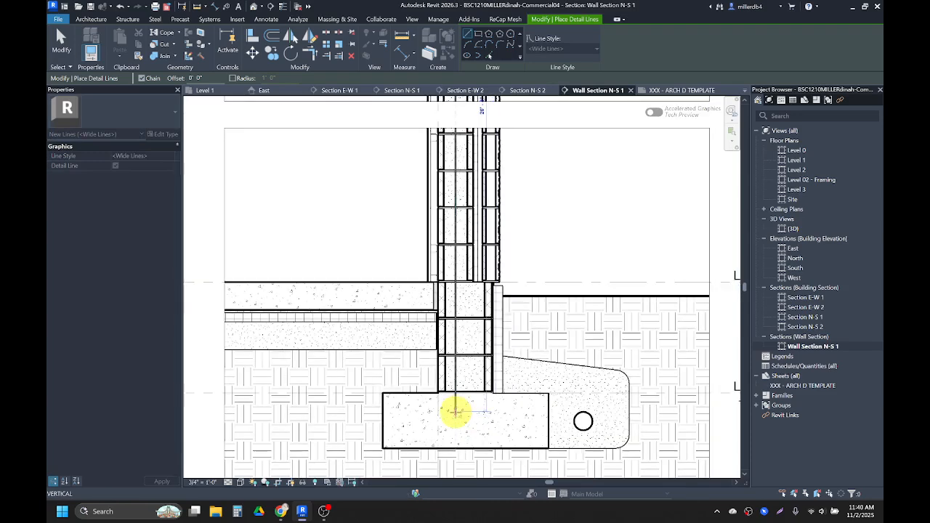
pyautogui.click(455, 424)
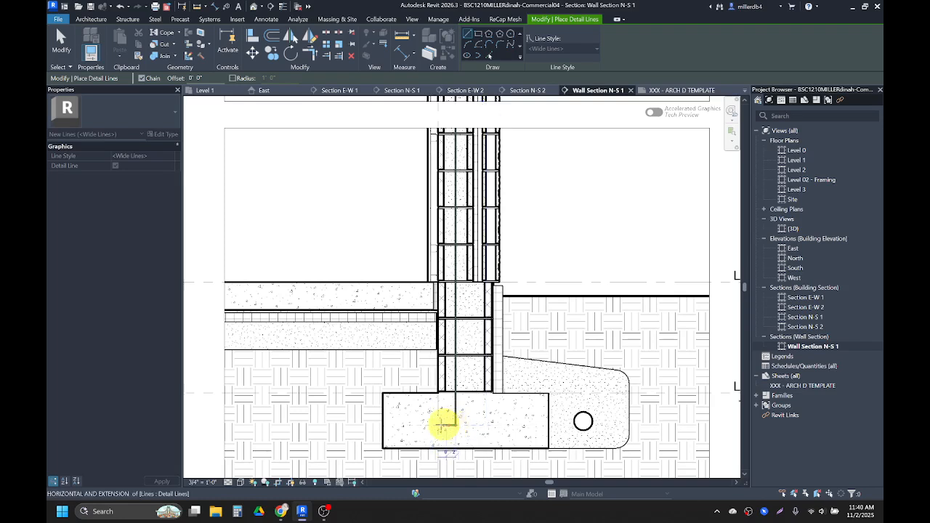
pyautogui.click(399, 425)
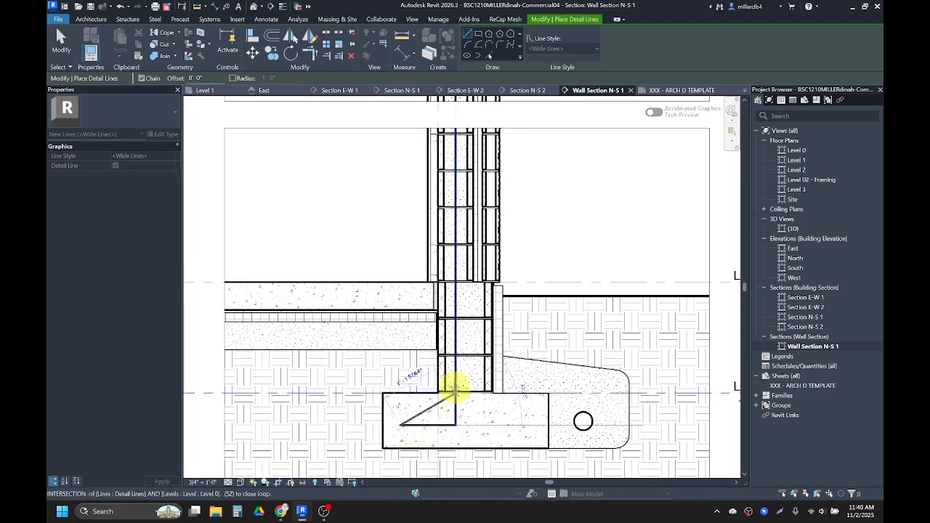
pyautogui.click(439, 129)
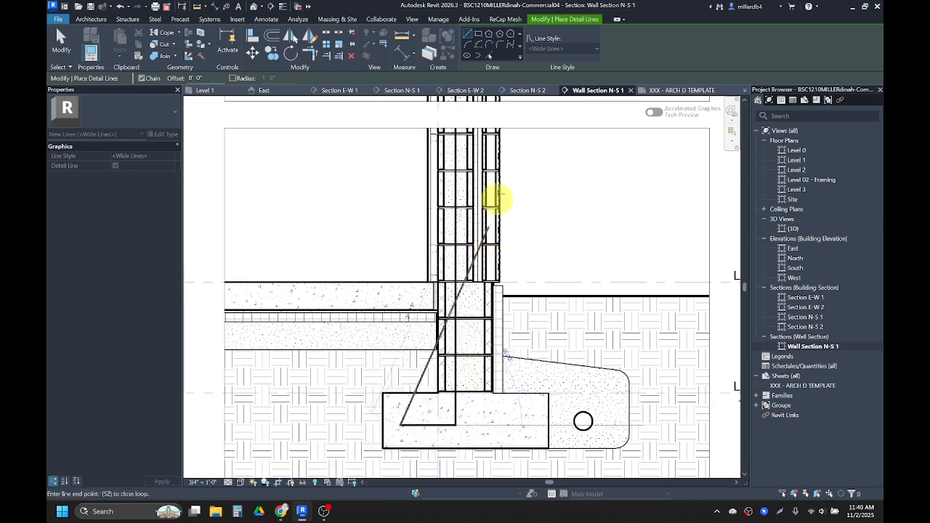
# Round the corner between the vertical bar line and its footing leg with a fillet arc of about 4" radius
pyautogui.click(501, 45)
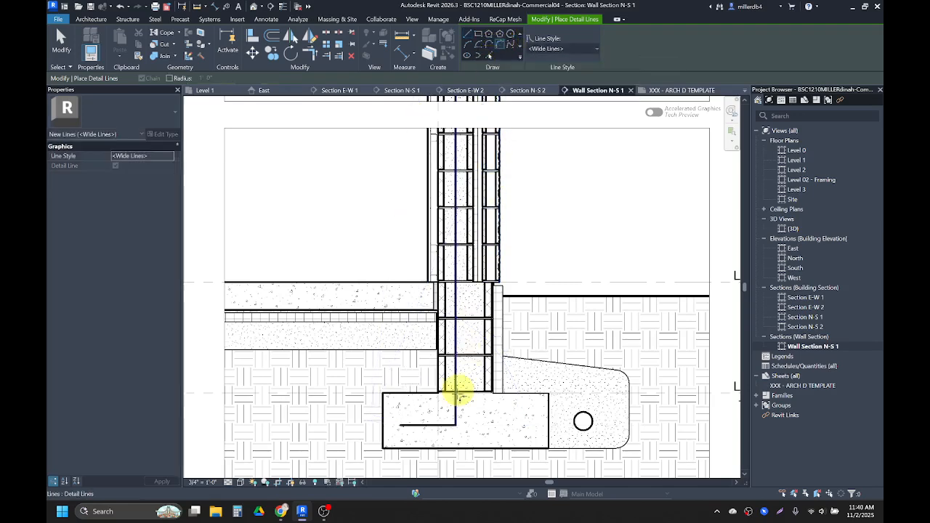
pyautogui.scroll(3, 453, 424)
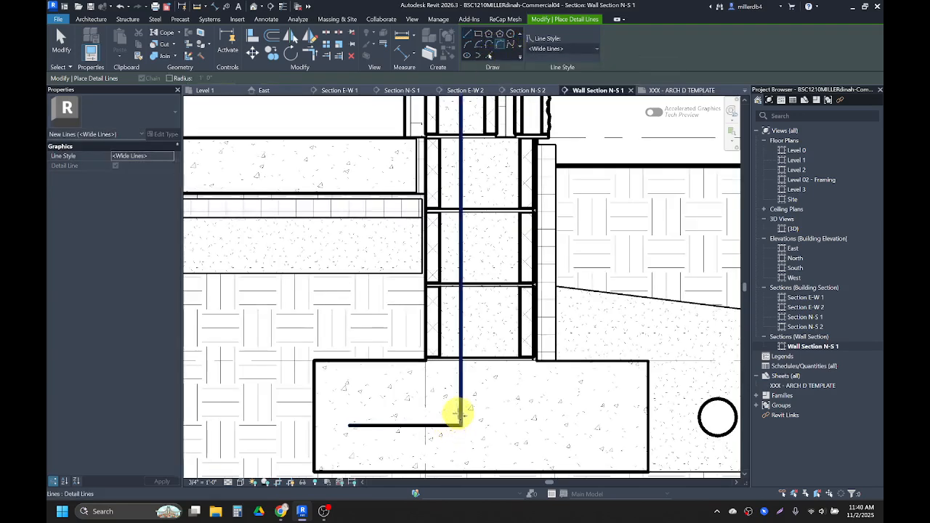
pyautogui.click(459, 412)
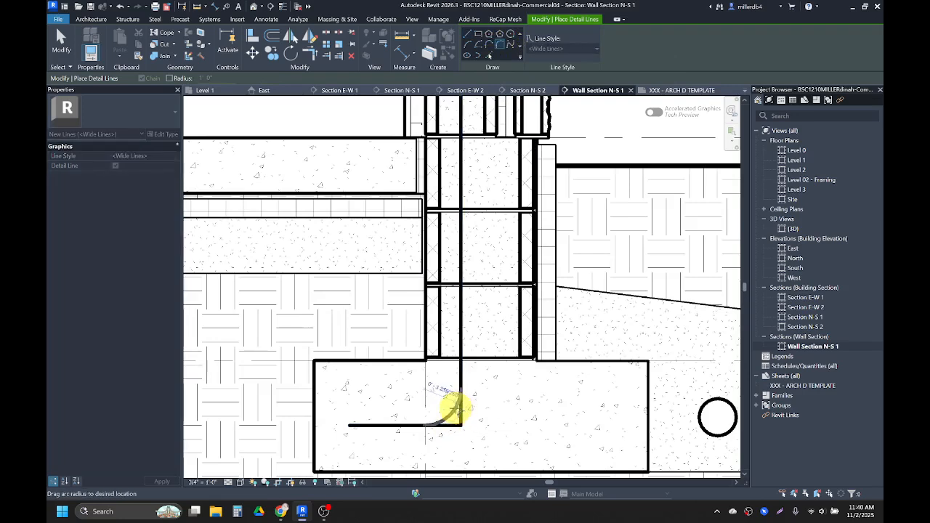
pyautogui.click(455, 412)
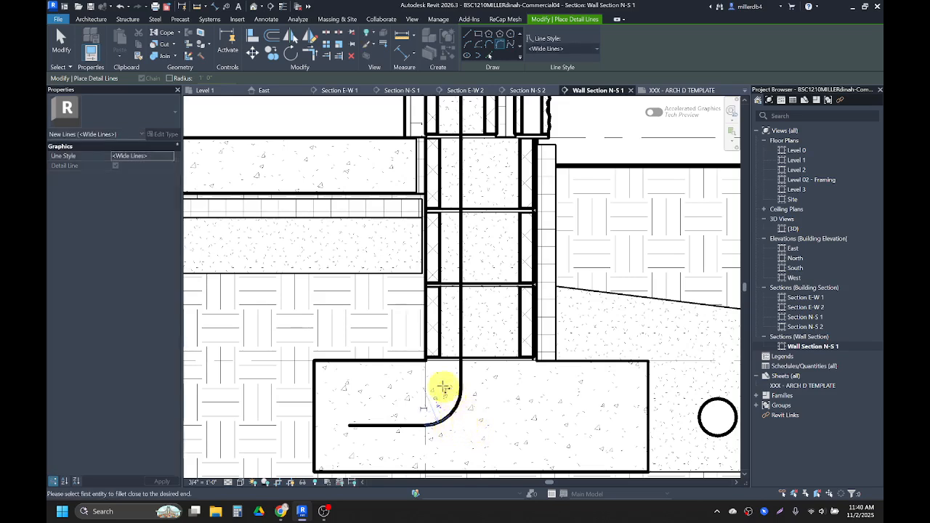
pyautogui.press('Escape')
pyautogui.press('Escape')
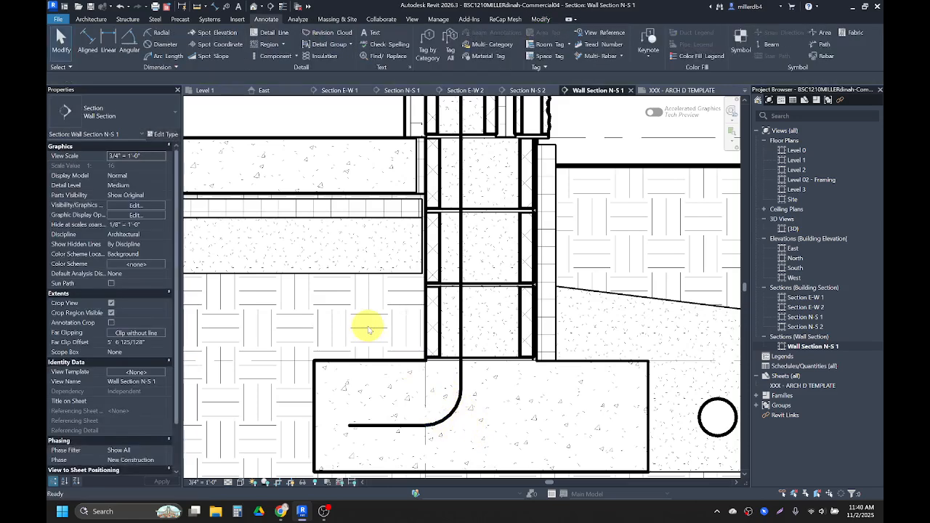
# Mirror the complete bent bar, made of leg, arc and vertical line, about the vertical centerline of the foundation block
pyautogui.click(396, 427)
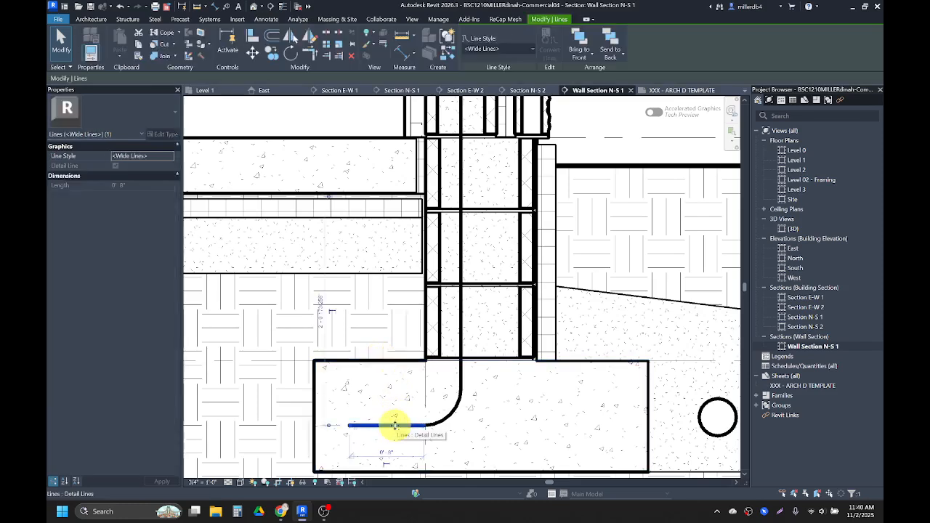
pyautogui.keyDown('ctrl'); pyautogui.click(442, 417); pyautogui.keyUp('ctrl')
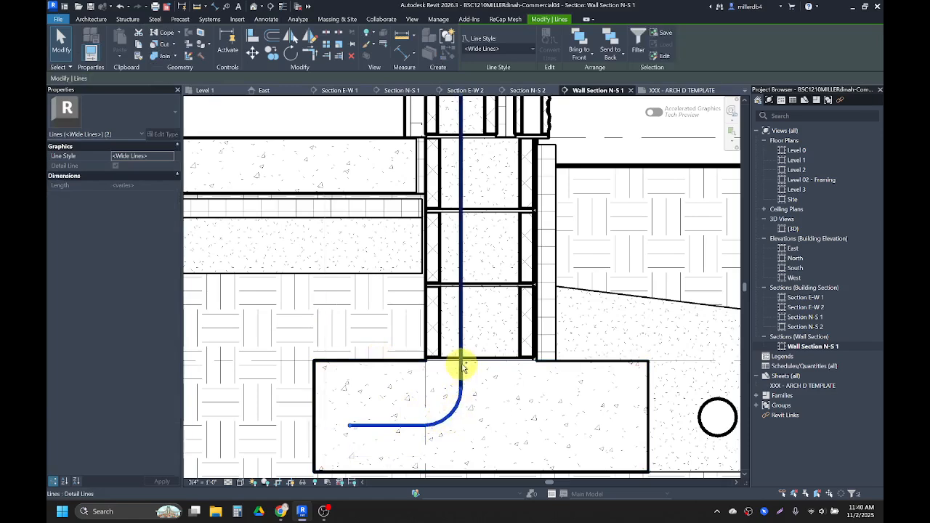
pyautogui.keyDown('ctrl'); pyautogui.click(463, 367); pyautogui.keyUp('ctrl')
pyautogui.scroll(-4, 462, 367)
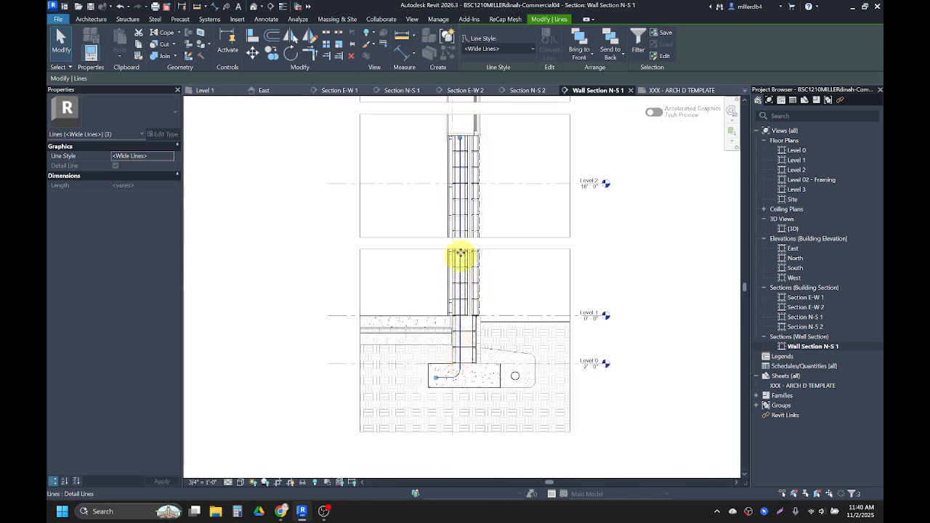
pyautogui.scroll(4, 463, 164)
pyautogui.moveTo(459, 368); pyautogui.dragTo(450, 187, button='middle')
pyautogui.scroll(1, 451, 187)
pyautogui.scroll(1, 443, 287)
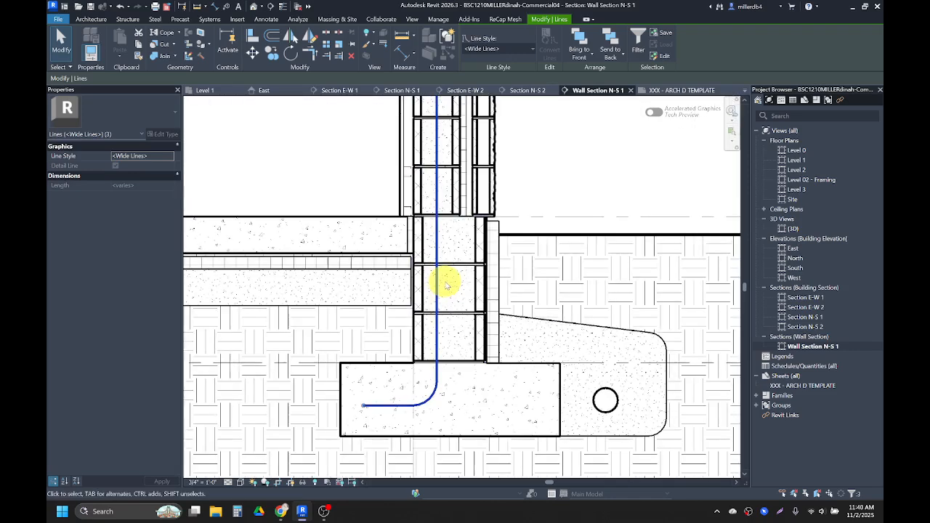
pyautogui.click(290, 38)
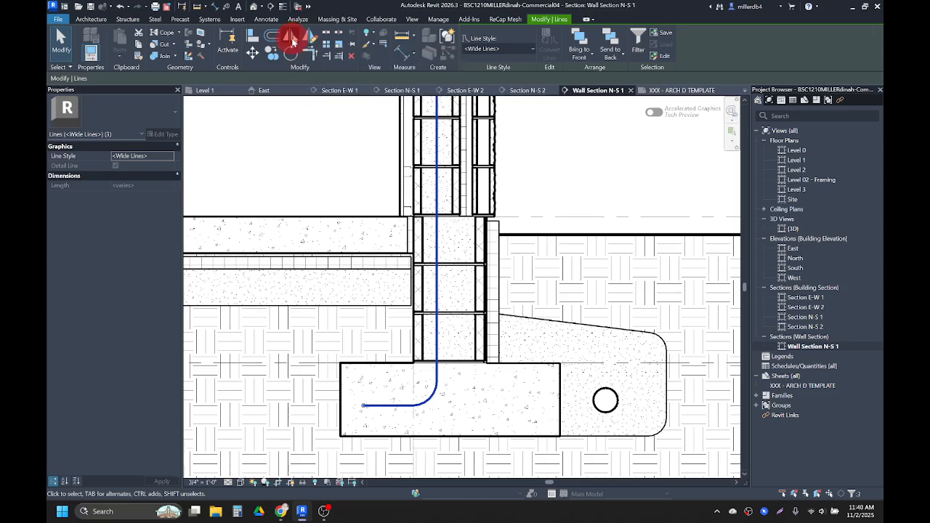
pyautogui.click(445, 314)
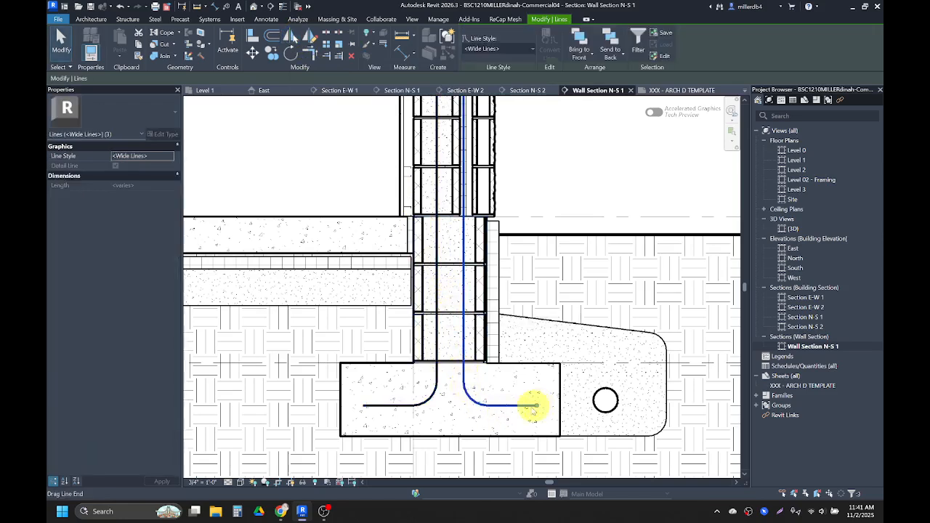
pyautogui.scroll(-2, 479, 415)
pyautogui.scroll(-2, 479, 415)
pyautogui.scroll(2, 484, 274)
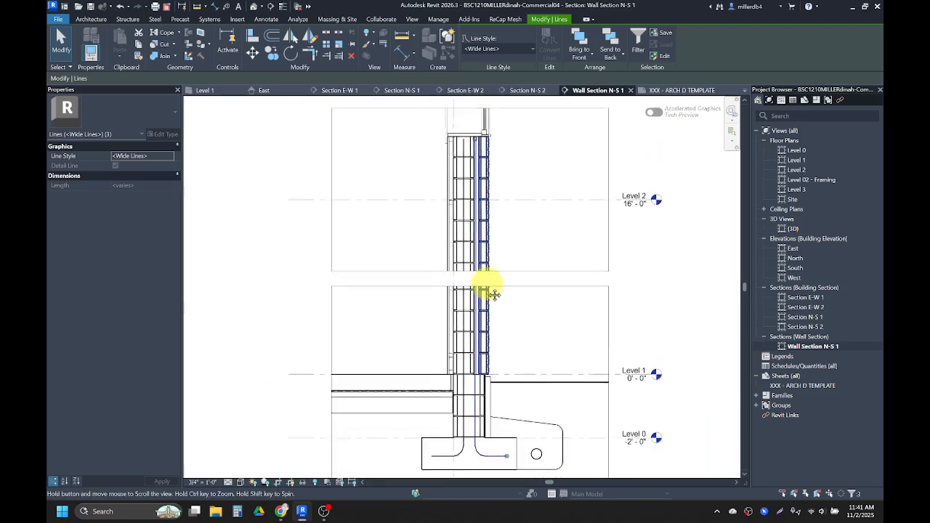
# Shorten the exterior-side vertical bar line to about 2' 2" by bringing its upper end down to just below Level 1
pyautogui.scroll(2, 473, 188)
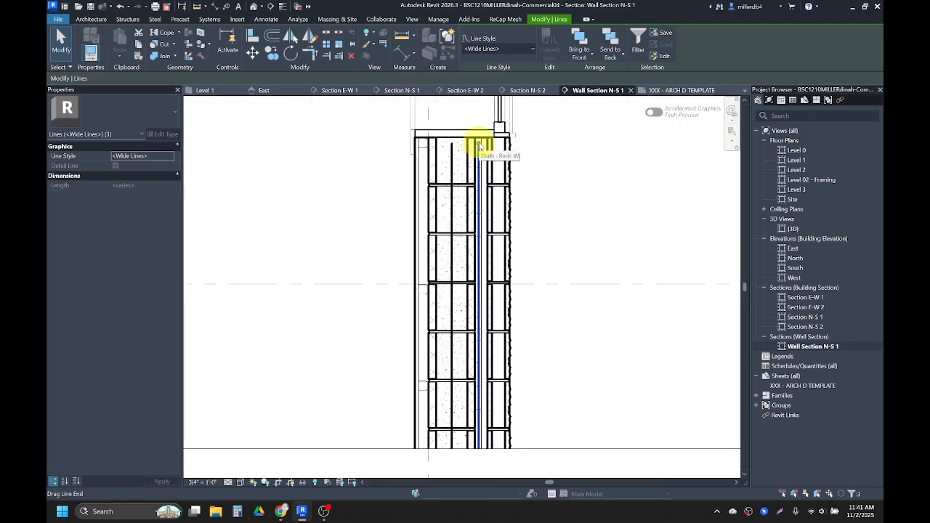
pyautogui.click(540, 187)
pyautogui.click(480, 170)
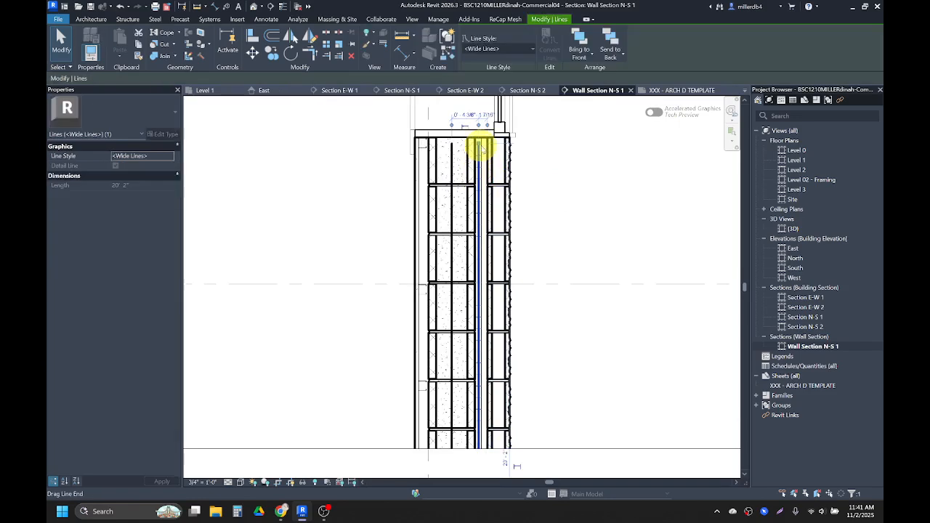
pyautogui.scroll(-3, 479, 149)
pyautogui.moveTo(479, 145); pyautogui.dragTo(481, 426)
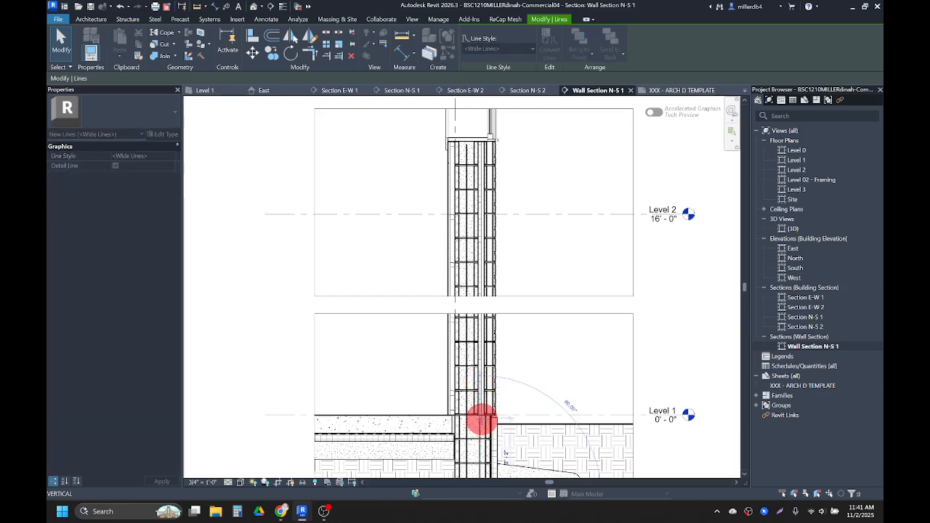
pyautogui.moveTo(492, 430); pyautogui.dragTo(490, 303, button='middle')
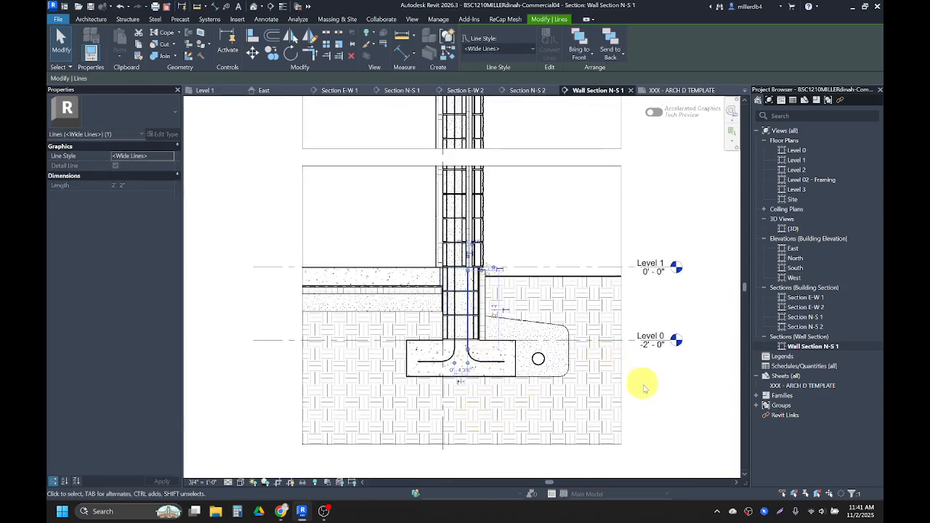
pyautogui.click(639, 375)
# Try to draw a tiny <Wide Lines> detail circle centered on the midpoint of the footing's bottom edge
pyautogui.scroll(2, 457, 347)
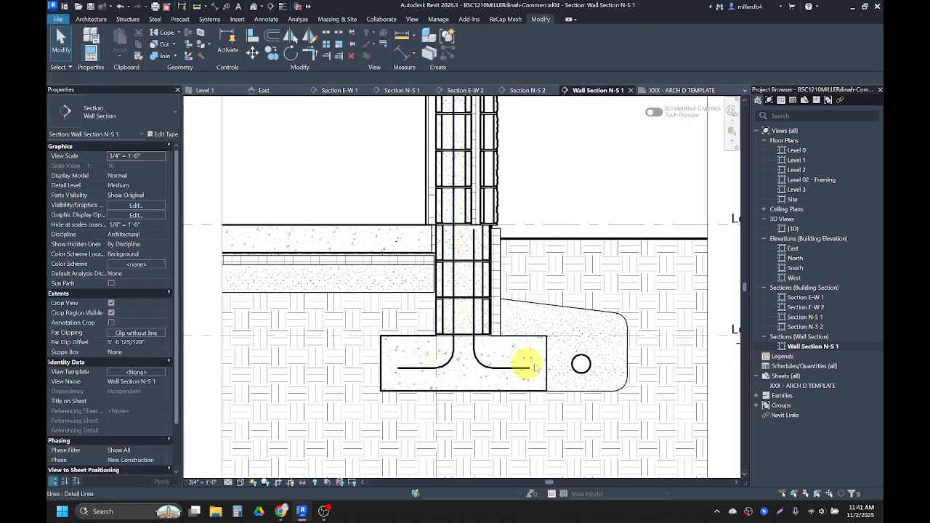
pyautogui.scroll(1, 436, 397)
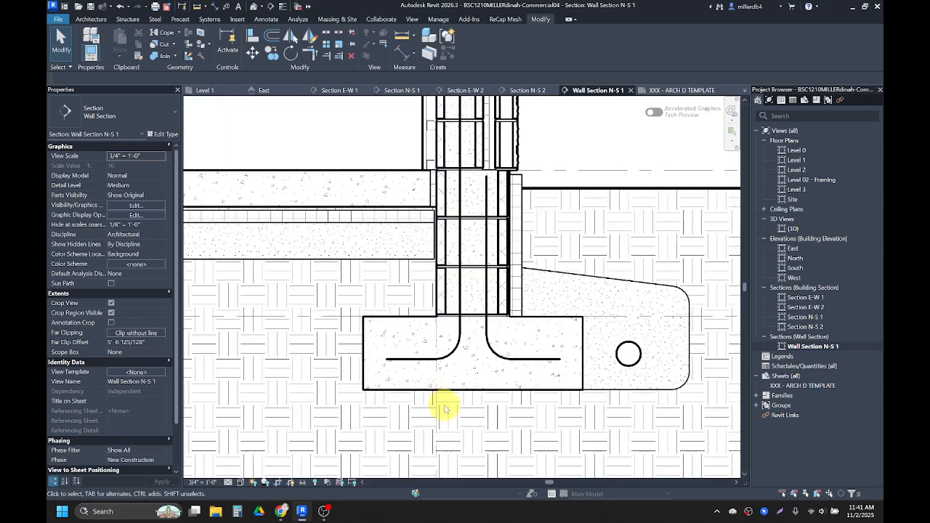
pyautogui.scroll(1, 452, 399)
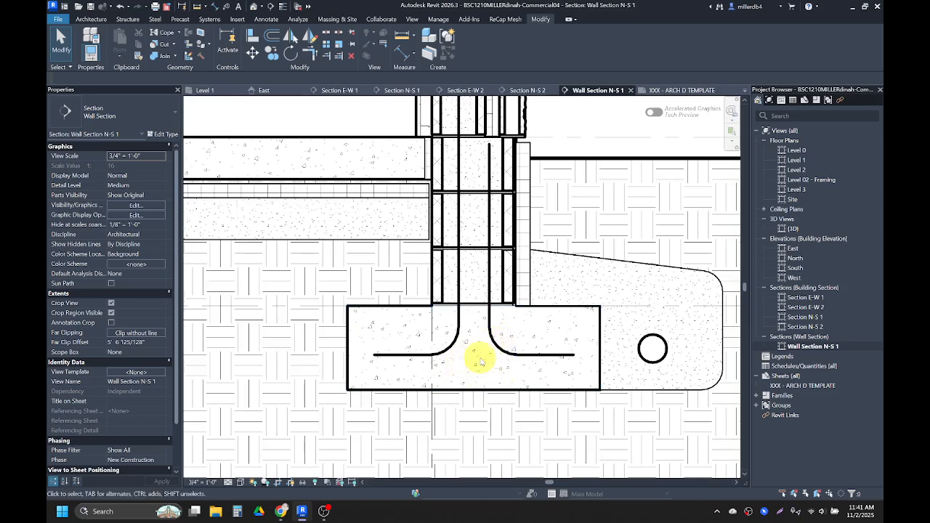
pyautogui.click(270, 22)
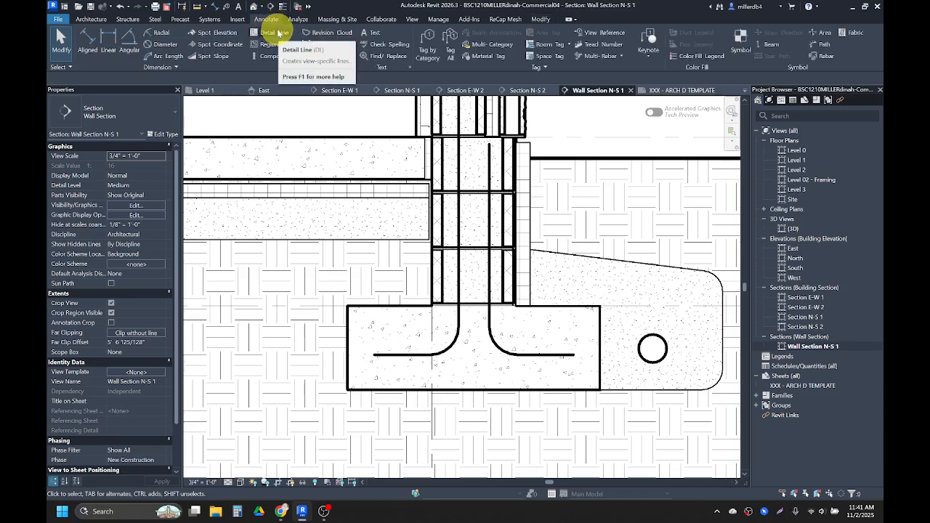
pyautogui.click(273, 33)
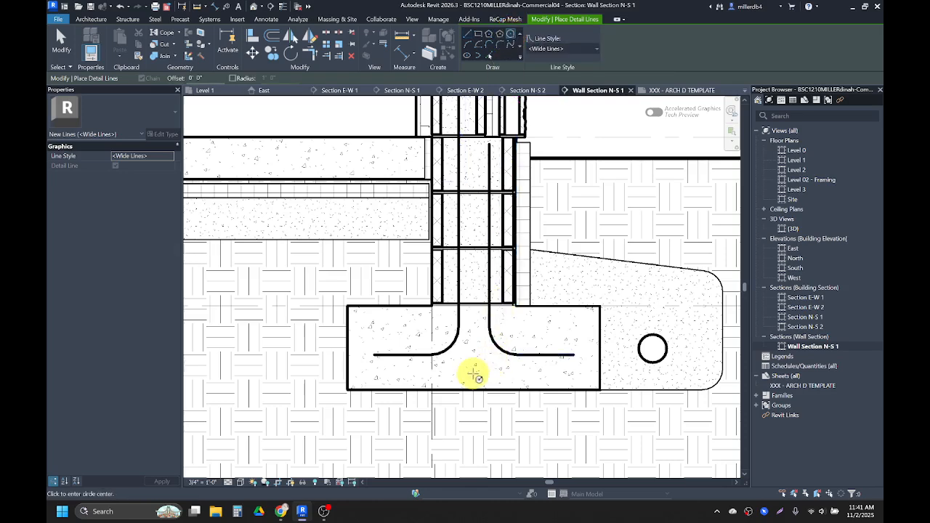
pyautogui.scroll(4, 473, 378)
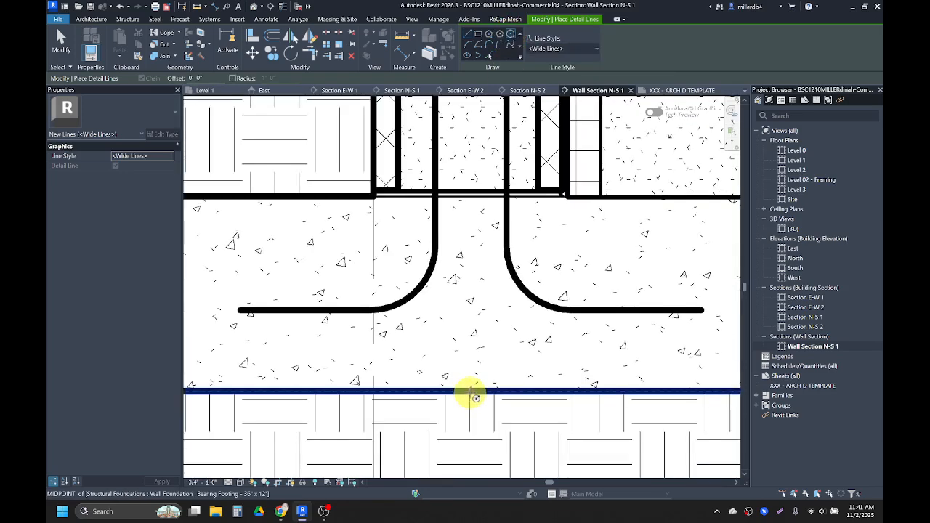
pyautogui.click(476, 398)
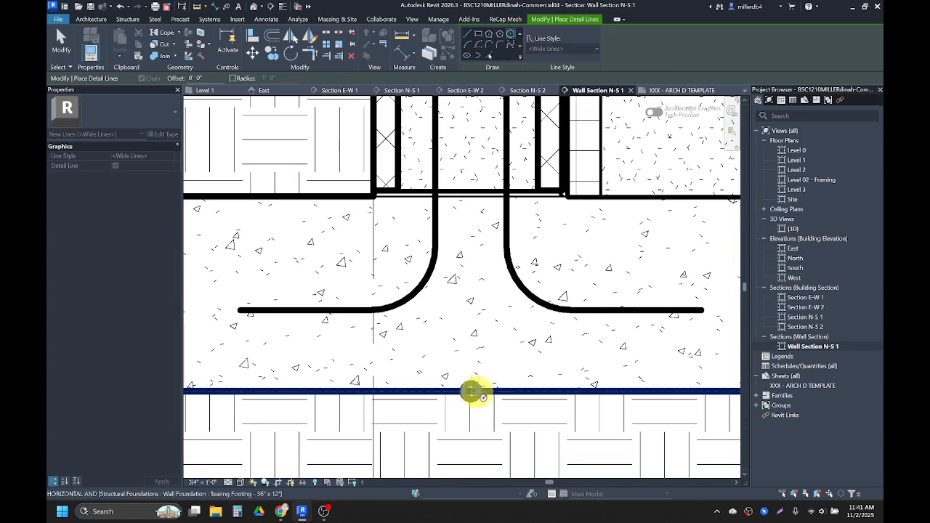
pyautogui.click(474, 391)
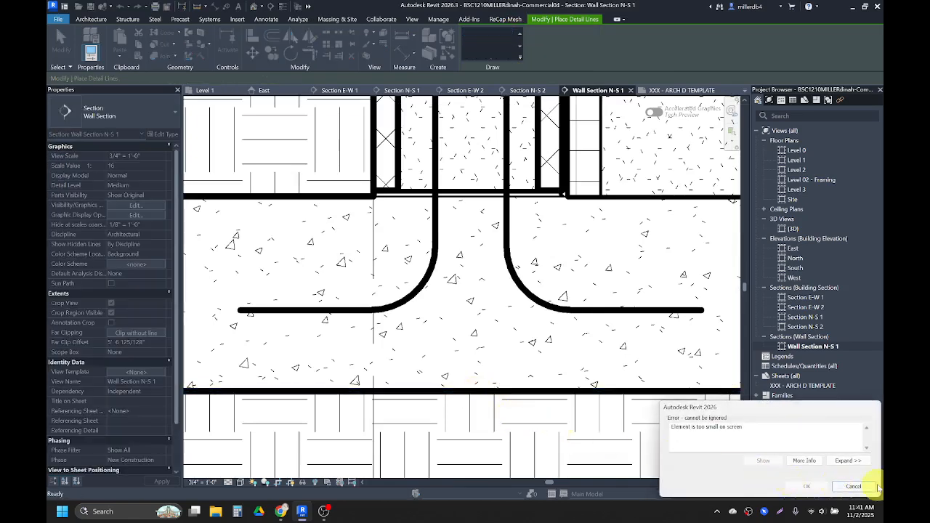
pyautogui.click(854, 486)
# Draw a small <Wide Lines> detail circle of about 1/2" radius centered on the midpoint of the footing's bottom edge
pyautogui.scroll(3, 476, 396)
pyautogui.scroll(-2, 470, 386)
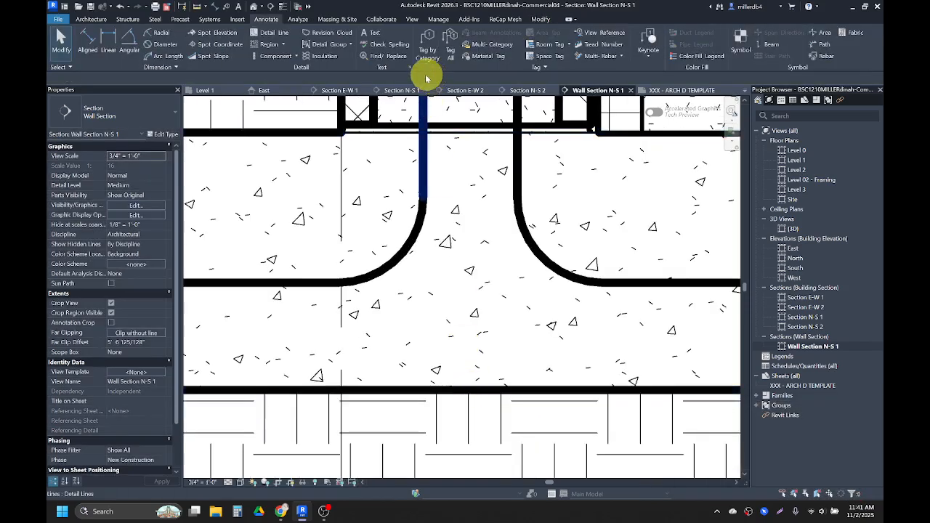
pyautogui.press('d')
pyautogui.press('l')
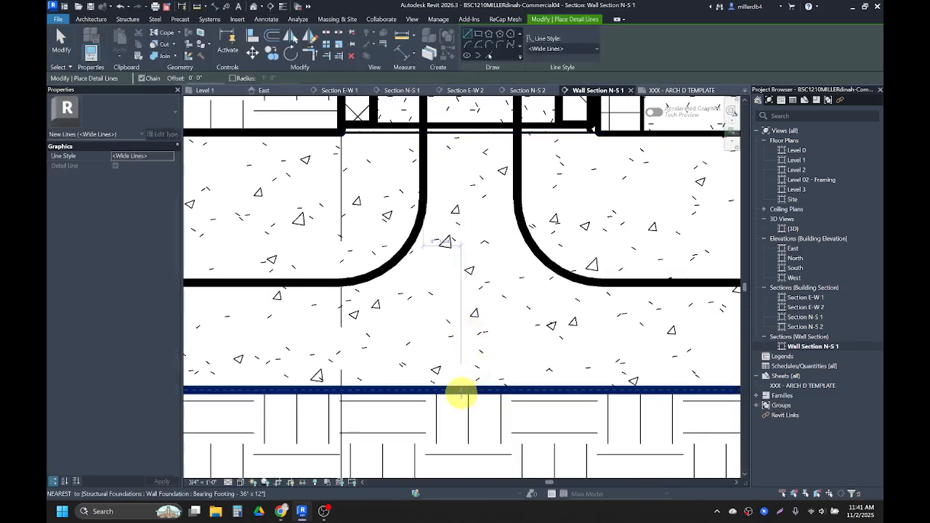
pyautogui.click(470, 387)
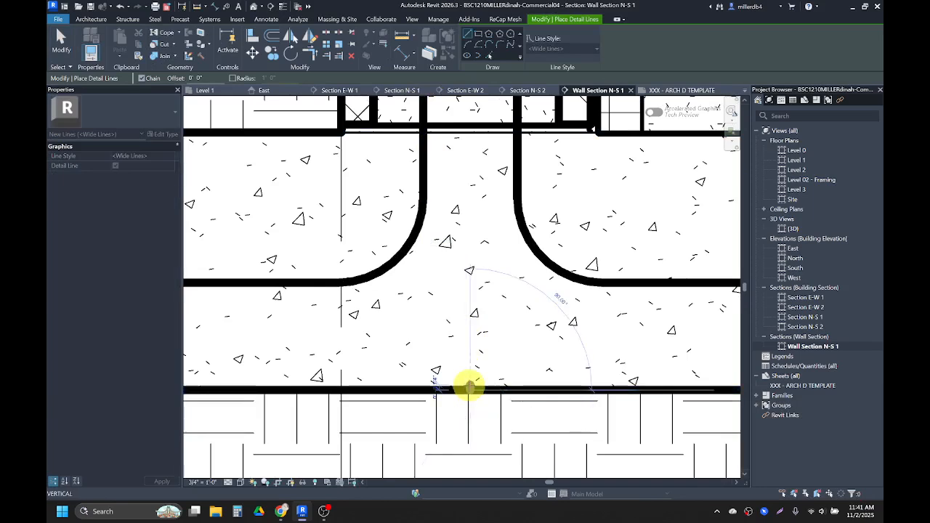
pyautogui.scroll(1, 473, 388)
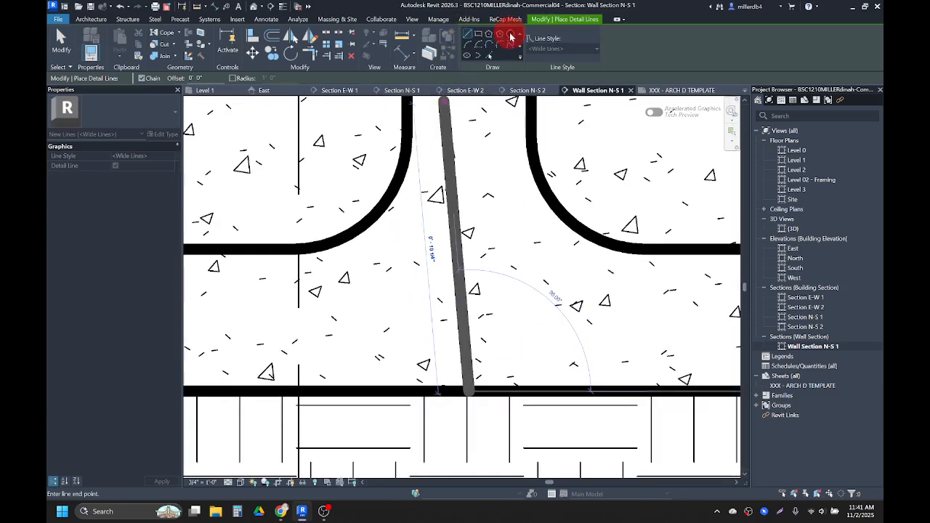
pyautogui.click(510, 35)
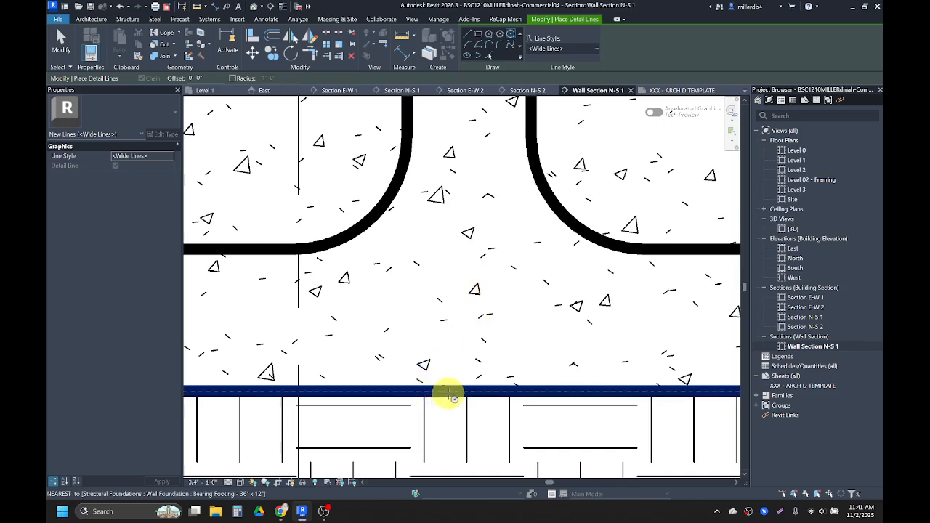
pyautogui.scroll(-2, 429, 394)
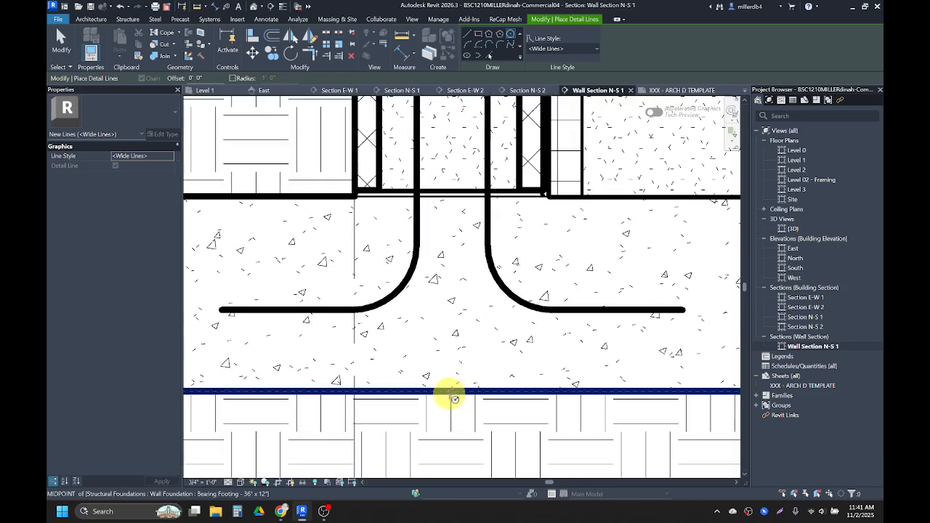
pyautogui.click(450, 391)
pyautogui.scroll(2, 457, 392)
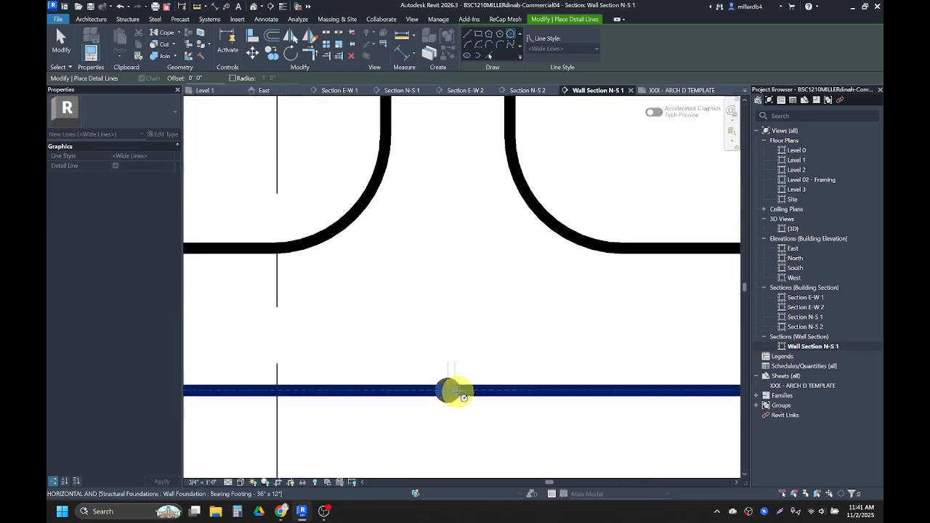
pyautogui.click(445, 388)
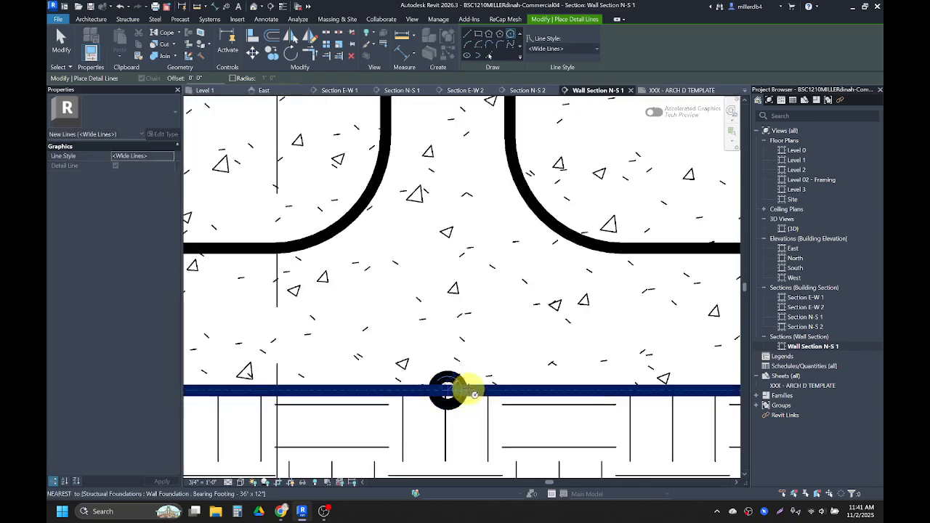
pyautogui.scroll(-2, 457, 389)
pyautogui.press('Escape')
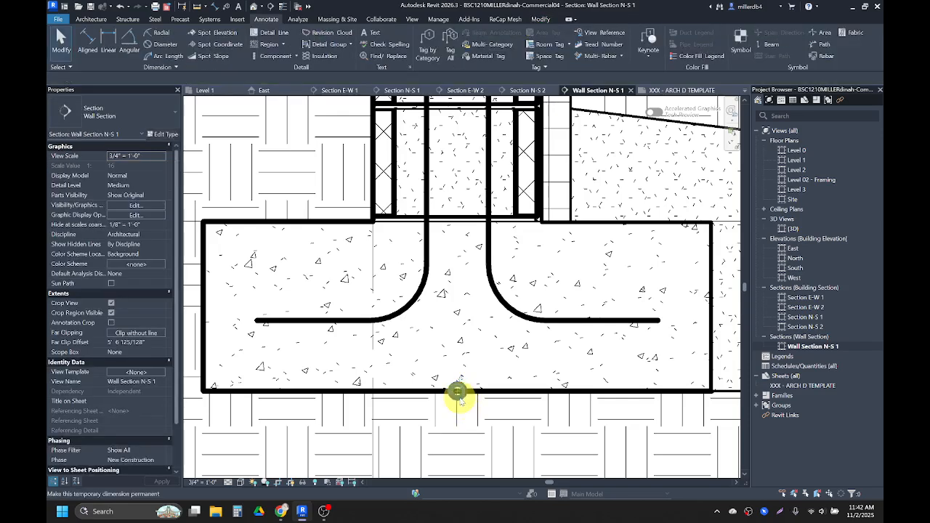
# Move the circle up off the footing's bottom edge into the concrete and reduce its radius to 1/4"
pyautogui.click(459, 396)
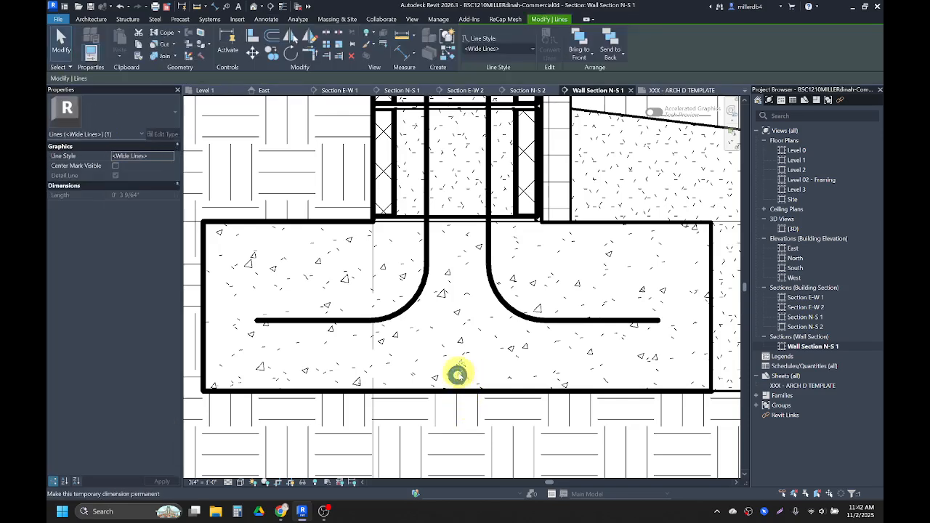
pyautogui.scroll(3, 457, 375)
pyautogui.click(455, 363)
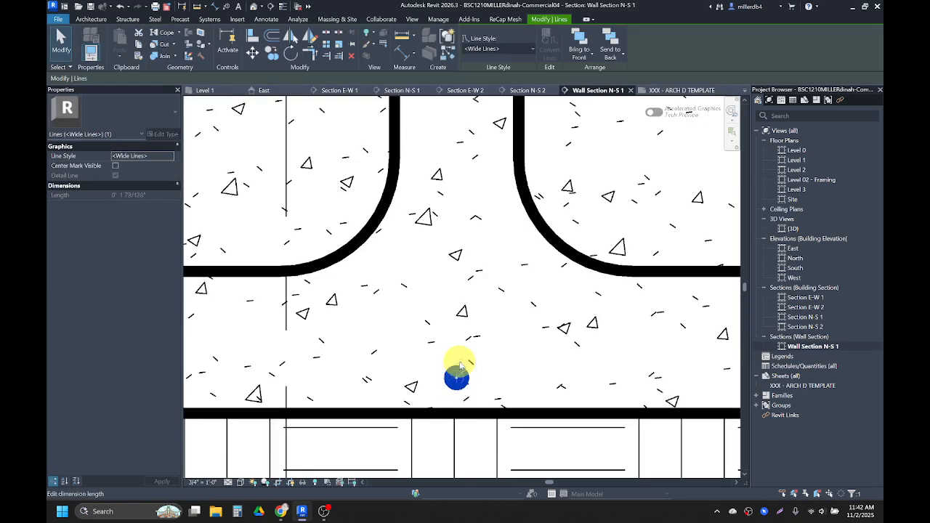
pyautogui.scroll(-2, 460, 367)
pyautogui.press('Escape')
pyautogui.press('Escape')
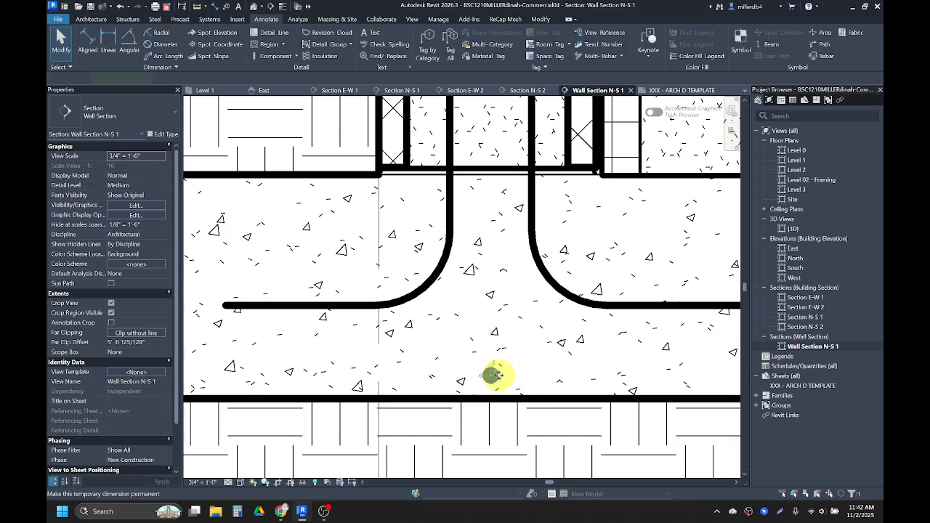
# Nudge the small bar circle about 1" farther up from the footing's bottom edge, keeping it centered between the bent bars
pyautogui.click(492, 375)
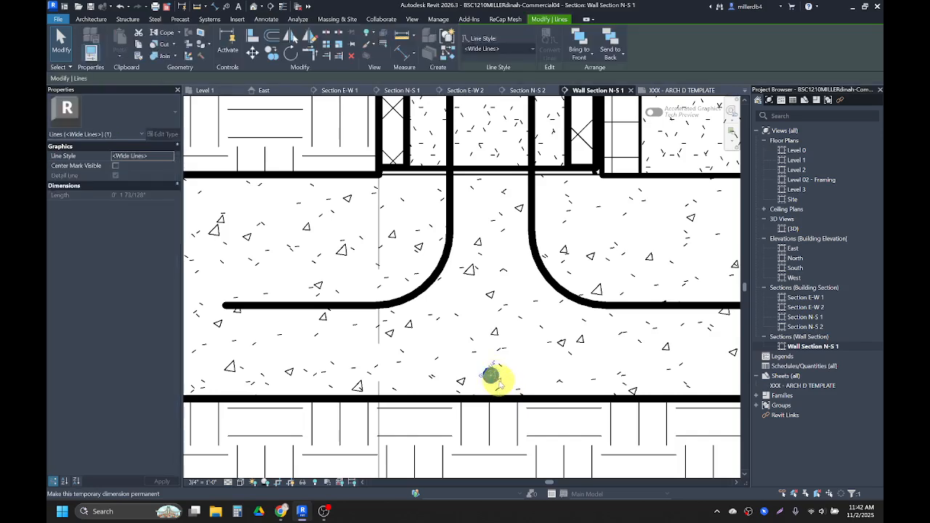
pyautogui.scroll(3, 492, 375)
pyautogui.scroll(-6, 491, 373)
pyautogui.press('Escape')
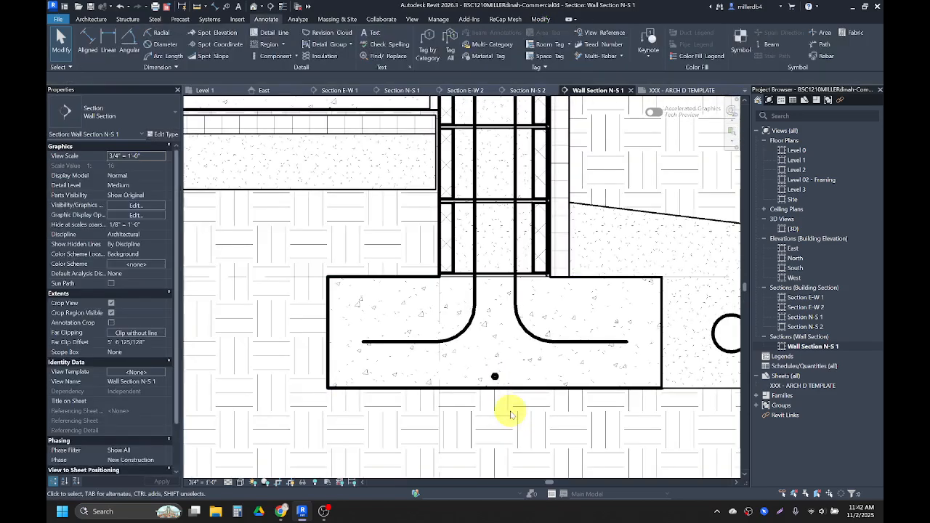
pyautogui.scroll(-2, 505, 409)
pyautogui.scroll(2, 481, 386)
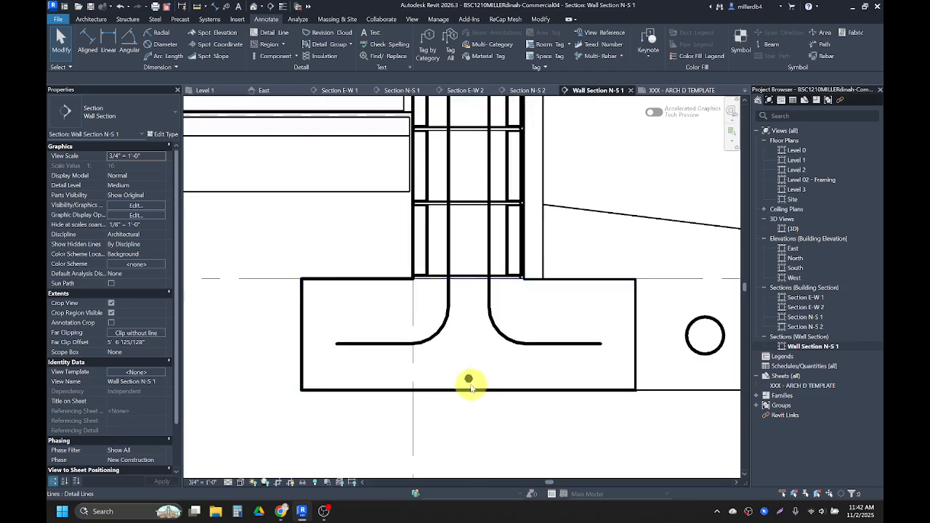
pyautogui.click(468, 379)
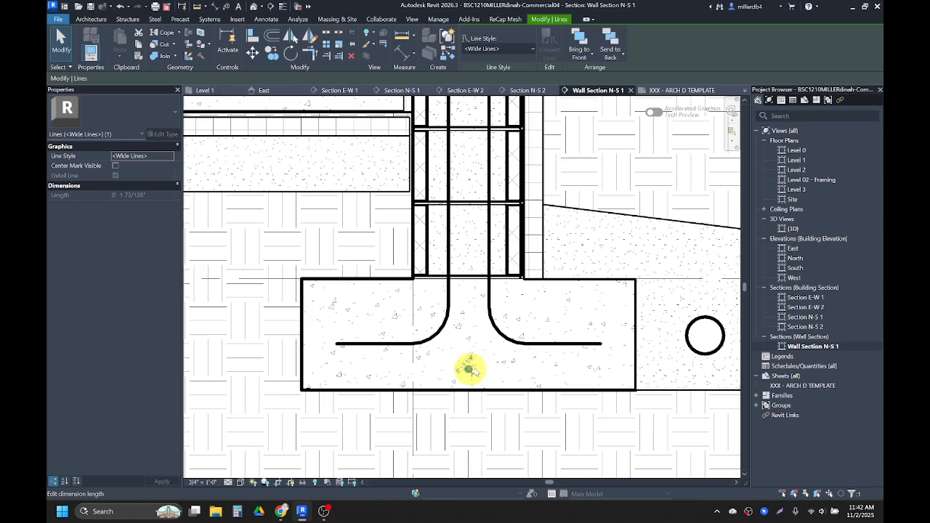
pyautogui.scroll(2, 485, 378)
pyautogui.click(483, 406)
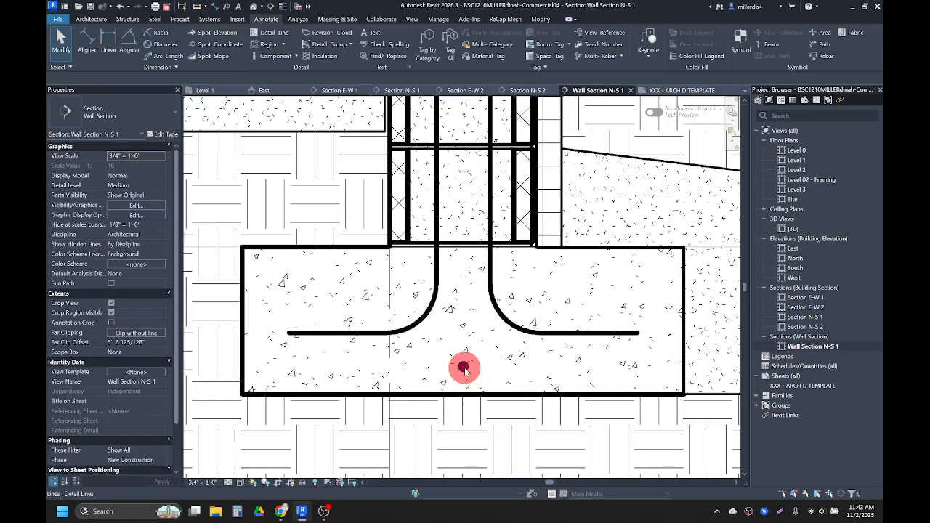
# Copy the bar circle 10" horizontally toward the exterior side of the footing, using its center as the base point
pyautogui.click(464, 367)
pyautogui.click(271, 52)
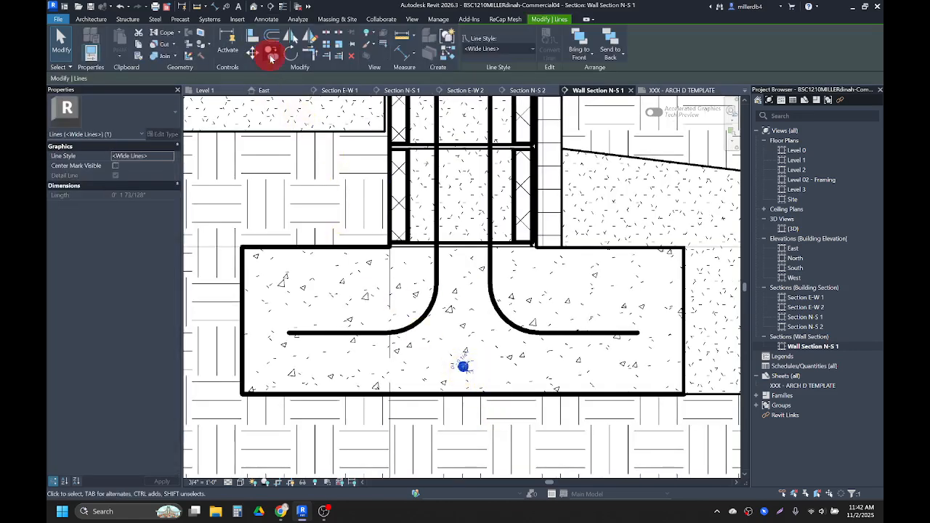
pyautogui.scroll(4, 474, 386)
pyautogui.click(455, 348)
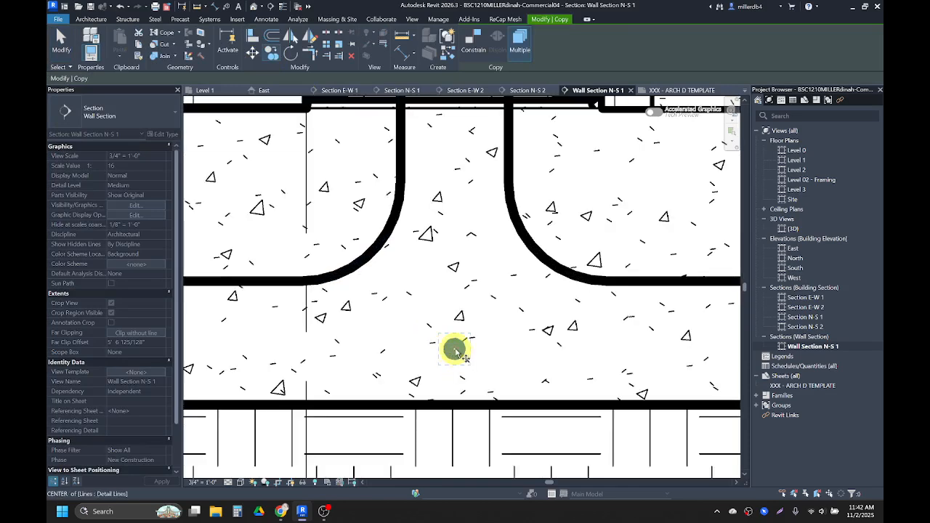
pyautogui.scroll(-1, 633, 348)
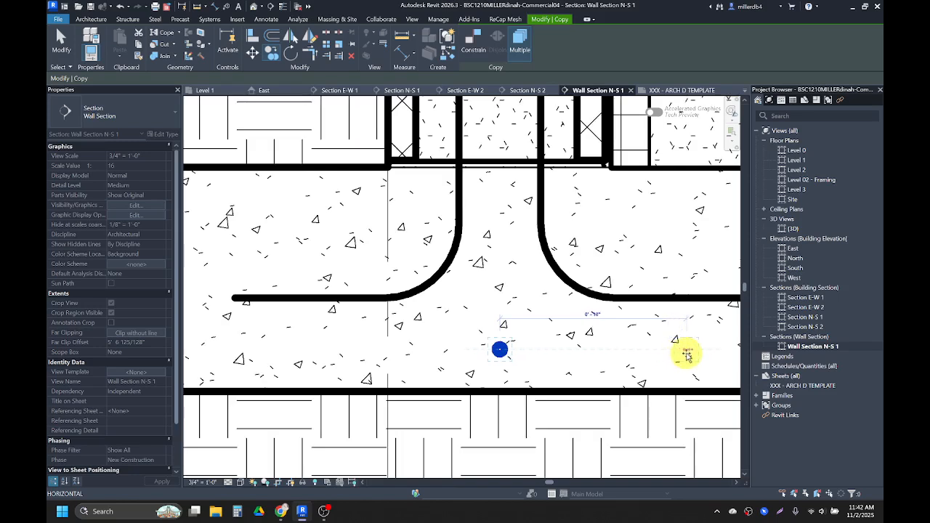
pyautogui.click(687, 351)
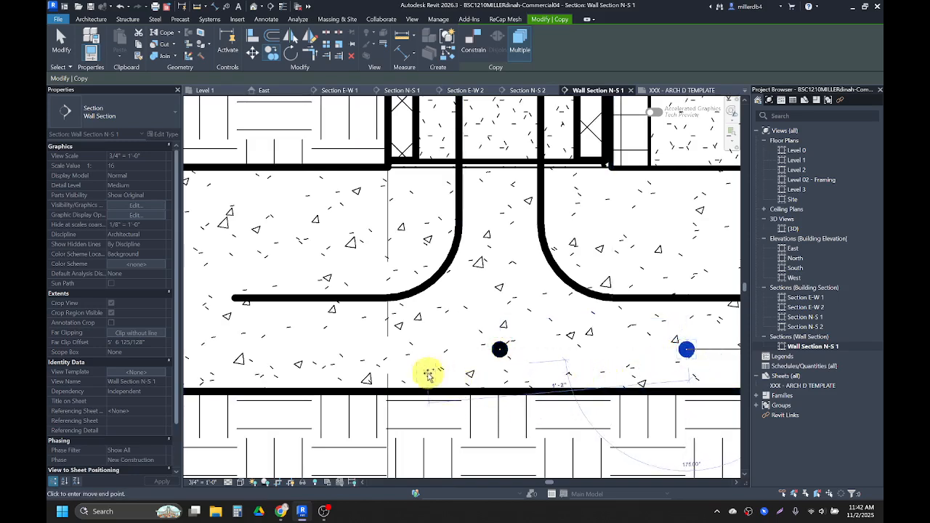
pyautogui.press('Escape')
pyautogui.press('Escape')
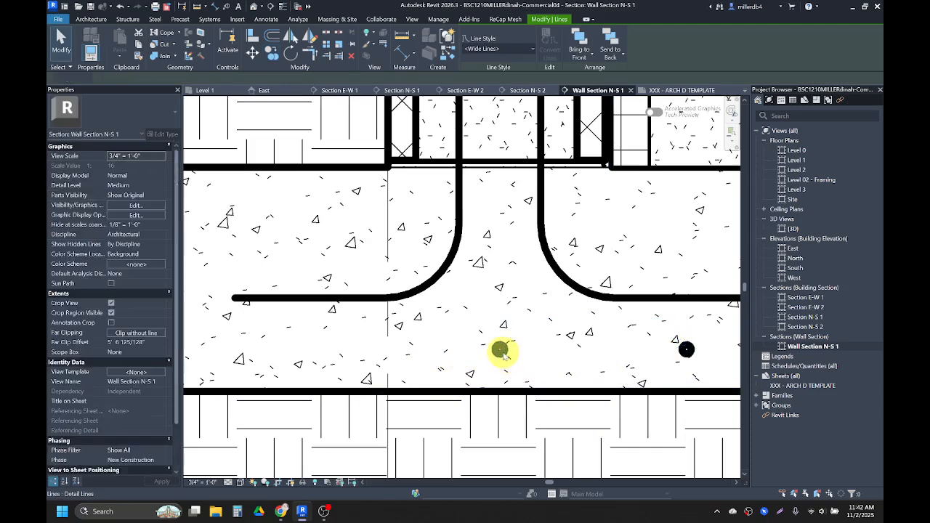
# Copy the center bar circle horizontally toward the interior side of the footing, matching the spacing of the exterior bar
pyautogui.click(503, 354)
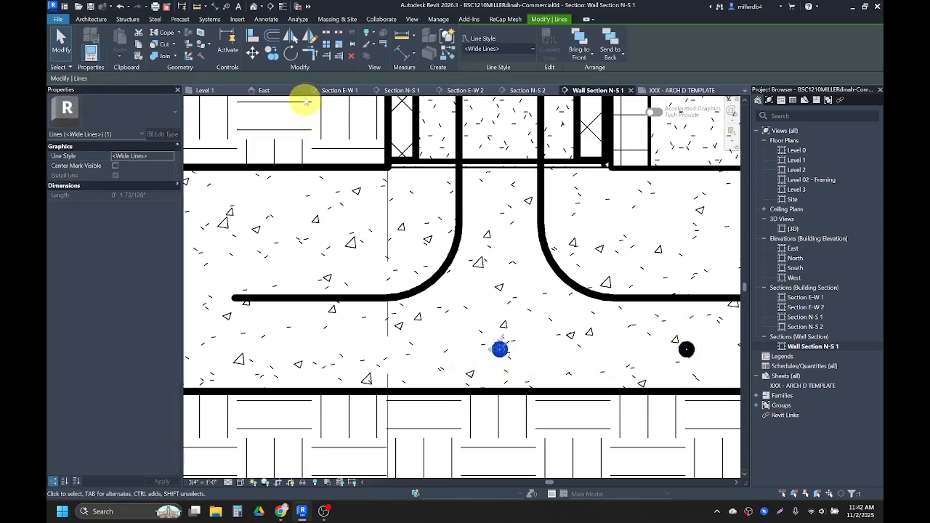
pyautogui.click(272, 53)
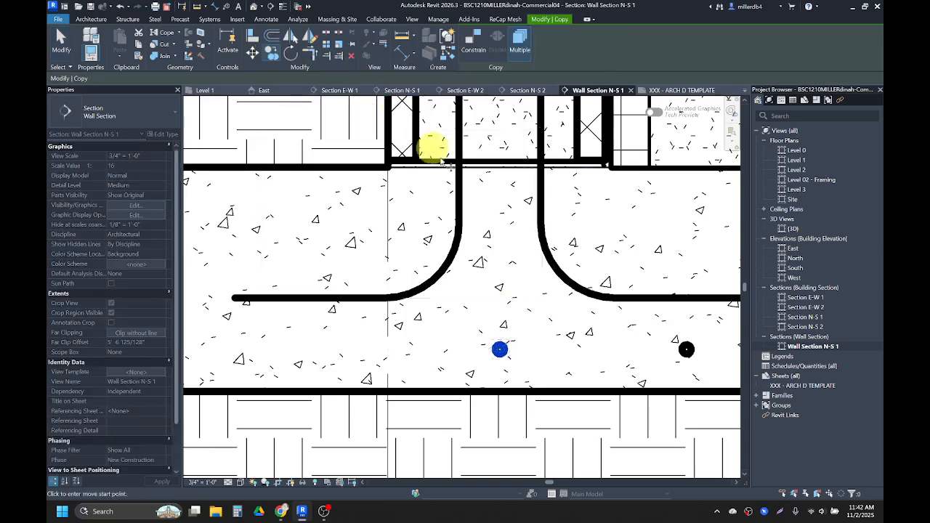
pyautogui.click(500, 351)
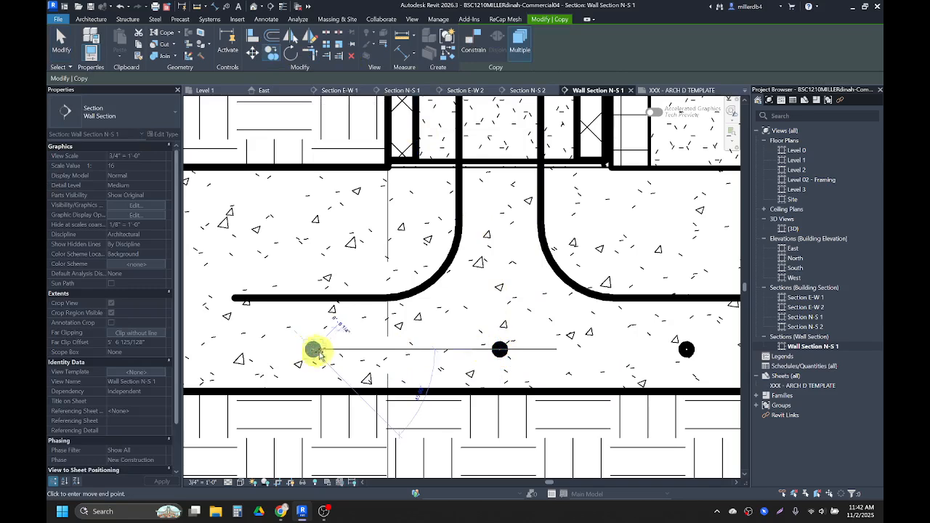
pyautogui.scroll(-5, 316, 356)
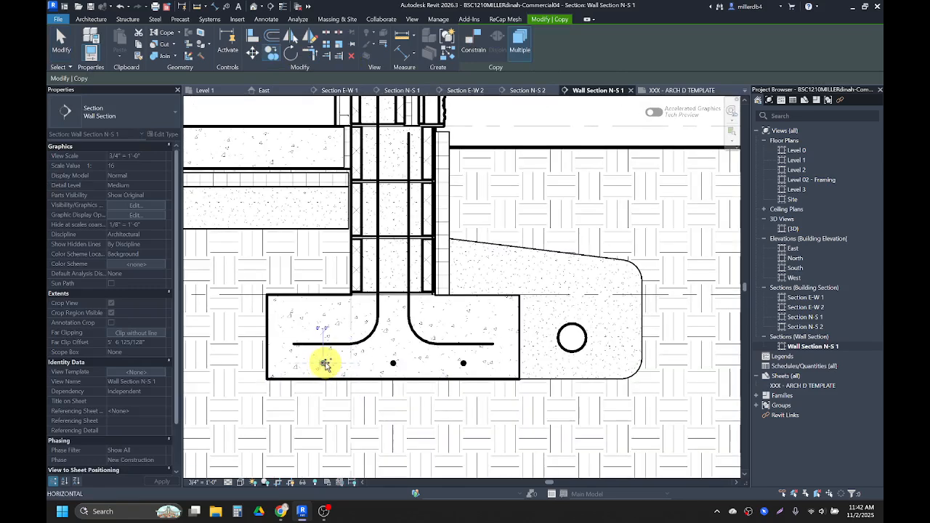
pyautogui.click(323, 363)
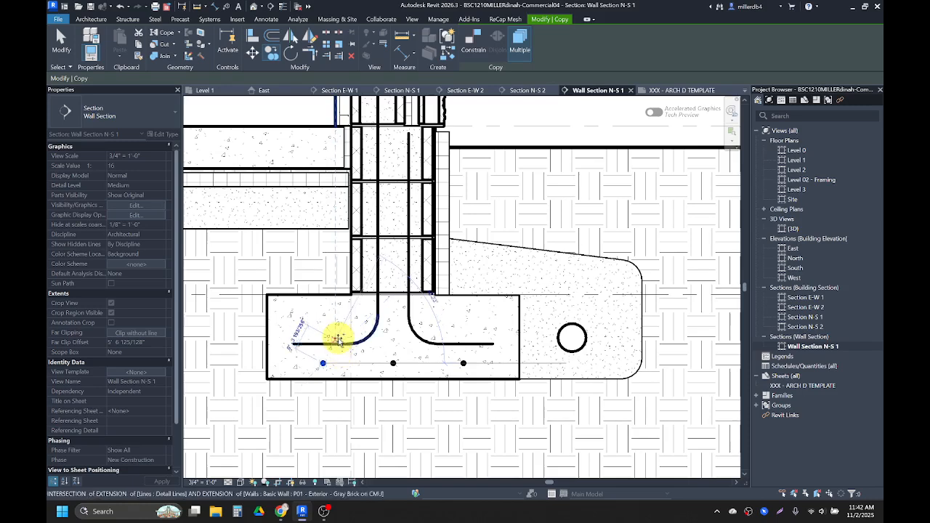
pyautogui.press('Escape')
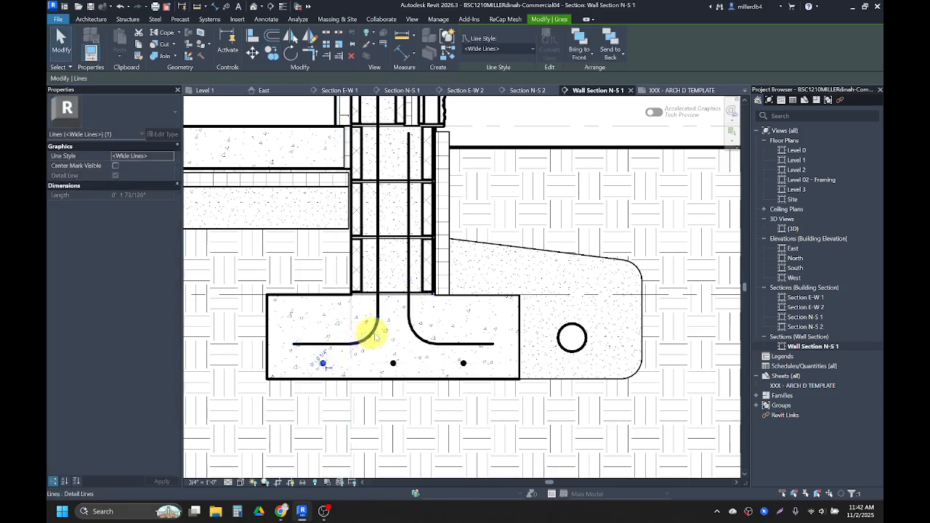
# Draw a vertical <Medium Lines> detail line down the middle of the insulation outside the foundation wall, from its top midpoint to the footing
pyautogui.moveTo(446, 274); pyautogui.dragTo(474, 334, button='middle')
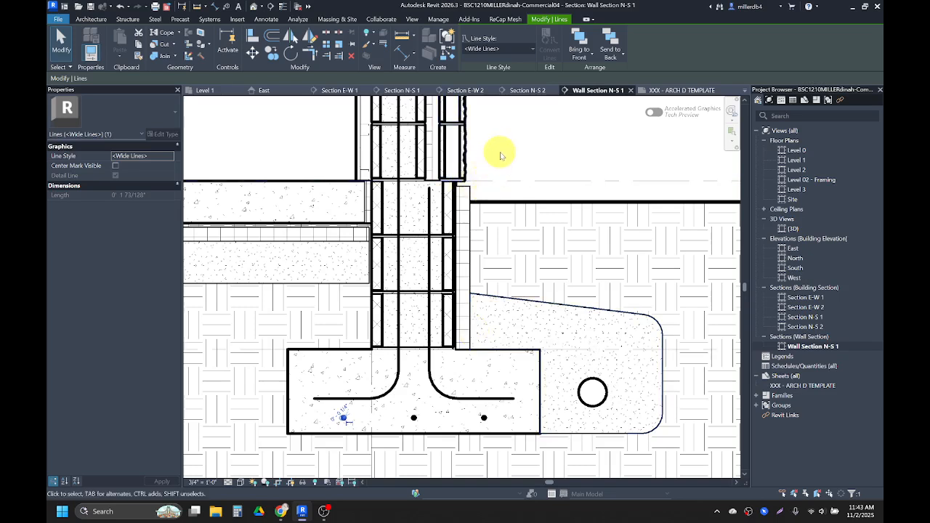
pyautogui.press('c')
pyautogui.press('s')
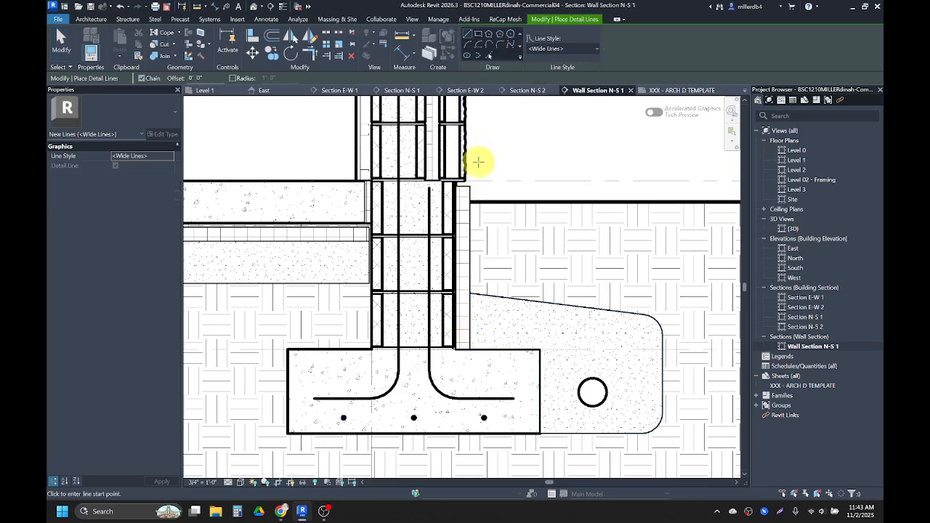
pyautogui.click(541, 48)
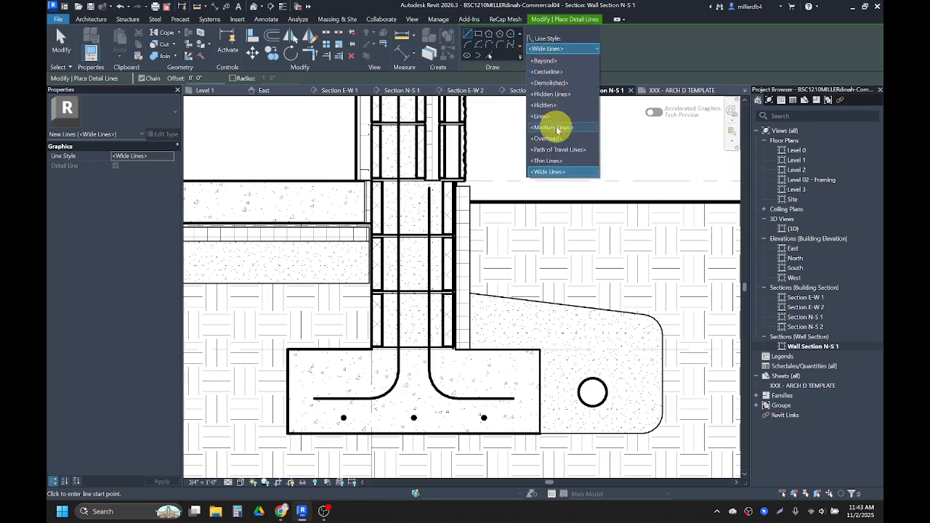
pyautogui.click(557, 129)
pyautogui.scroll(3, 462, 187)
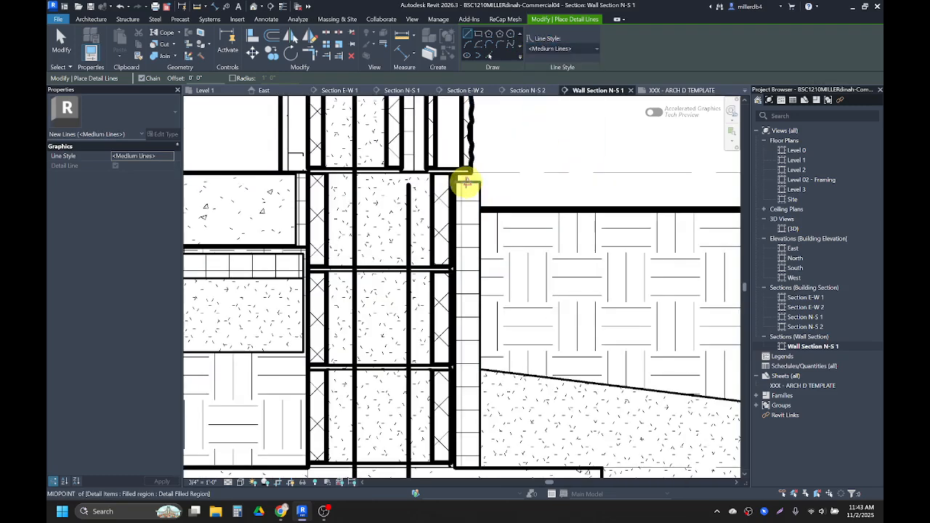
pyautogui.click(467, 182)
pyautogui.moveTo(473, 442); pyautogui.dragTo(469, 367, button='middle')
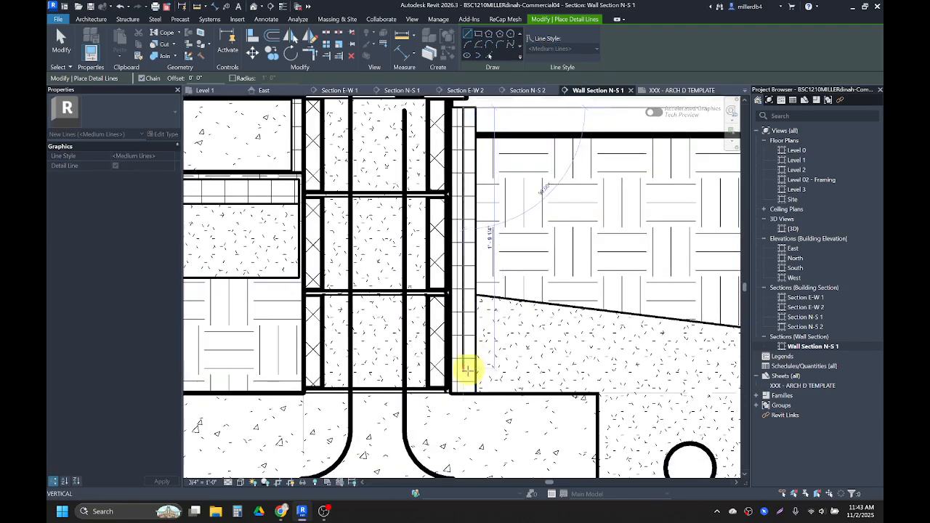
pyautogui.click(464, 392)
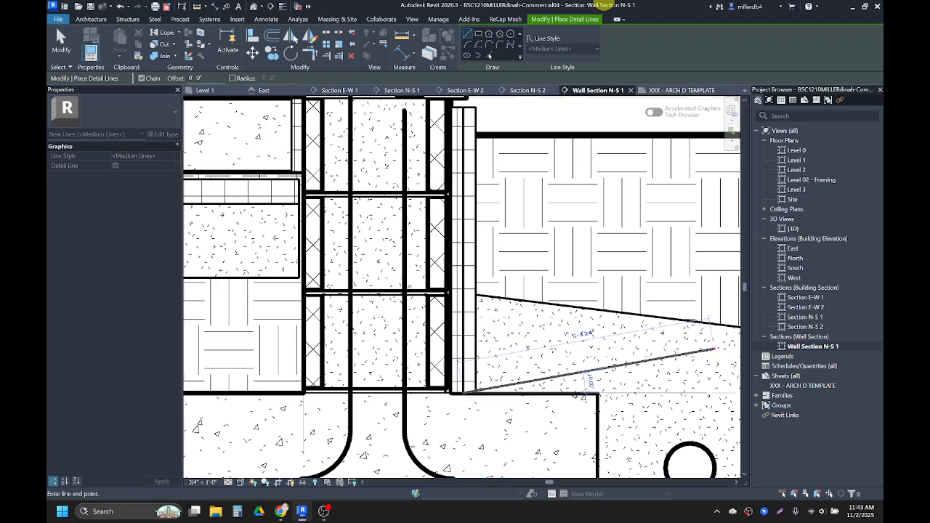
pyautogui.press('Escape')
pyautogui.press('Escape')
# Draw a flashing detail line along Level 1 under the outer block wythe, extending past its face and ending in a sloped drip edge
pyautogui.moveTo(432, 231); pyautogui.dragTo(419, 383, button='middle')
pyautogui.scroll(2, 440, 261)
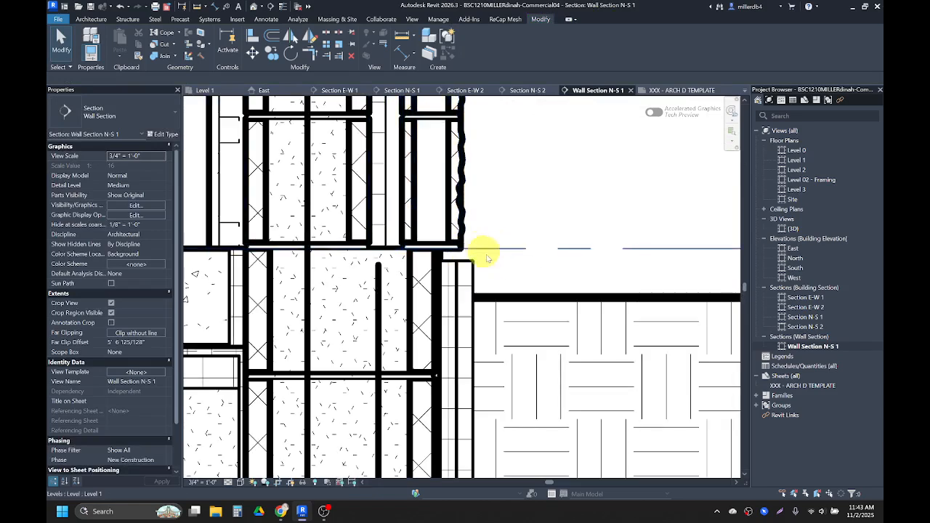
pyautogui.scroll(3, 465, 247)
pyautogui.scroll(-1, 458, 246)
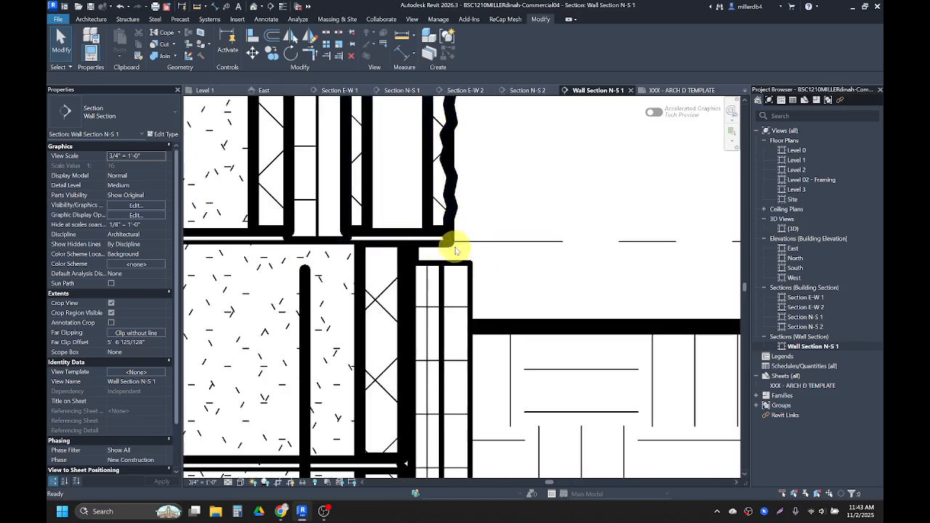
pyautogui.press('d')
pyautogui.press('l')
pyautogui.click(345, 240)
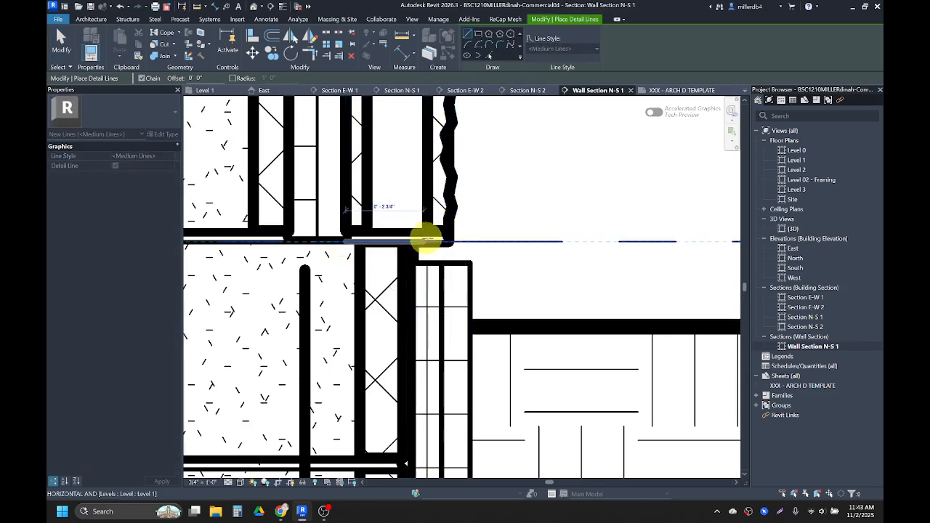
pyautogui.click(471, 240)
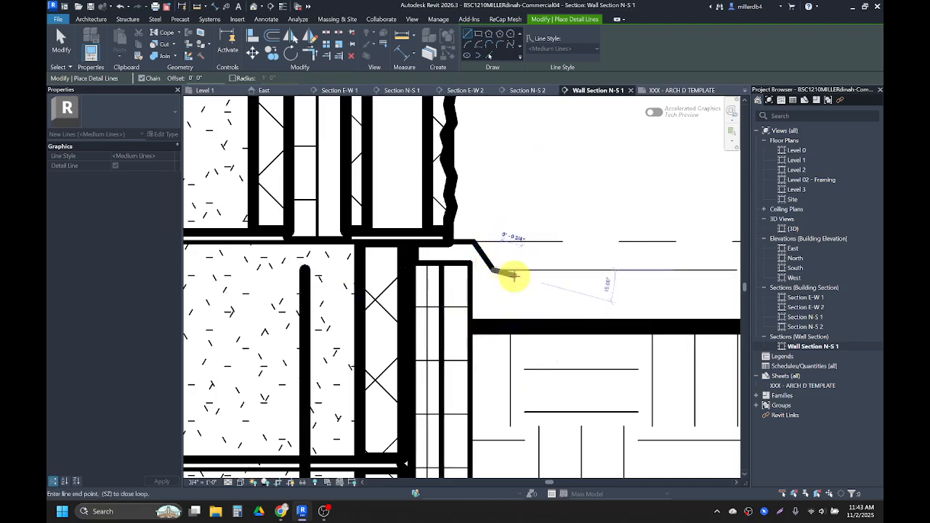
pyautogui.click(493, 271)
pyautogui.scroll(-1, 494, 270)
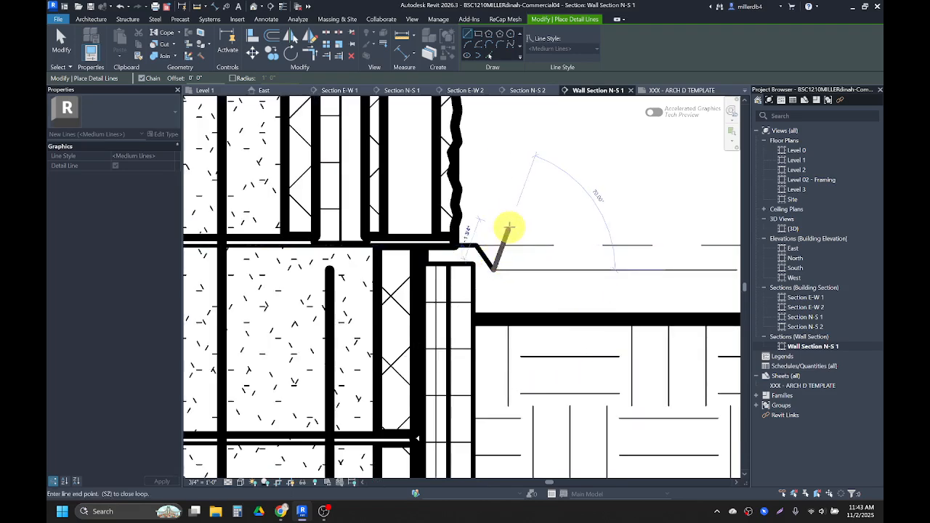
pyautogui.press('Escape')
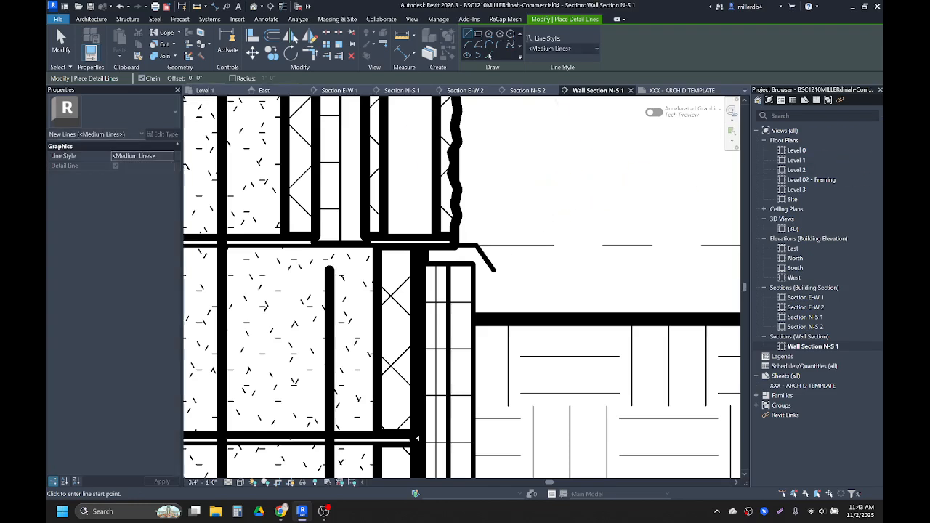
# Draw a drip-edge detail line at the window sill, from the split-face block's top corner to the trim's outer corner, then down at 45°
pyautogui.scroll(-3, 334, 197)
pyautogui.moveTo(330, 167); pyautogui.dragTo(401, 415, button='middle')
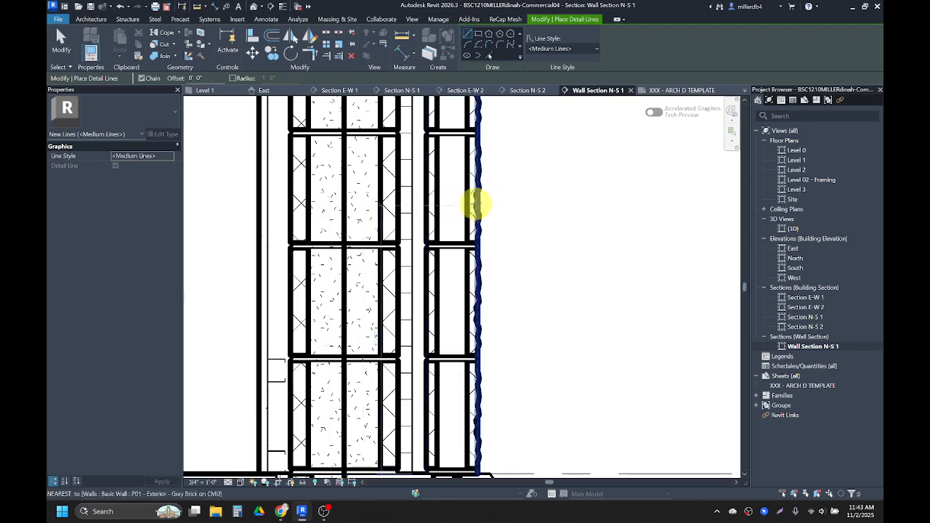
pyautogui.moveTo(434, 201); pyautogui.dragTo(445, 468, button='middle')
pyautogui.moveTo(442, 169); pyautogui.dragTo(449, 419, button='middle')
pyautogui.moveTo(450, 202)
pyautogui.mouseDown(button='middle')
pyautogui.moveTo(440, 428)
pyautogui.moveTo(428, 415)
pyautogui.mouseUp(button='middle')
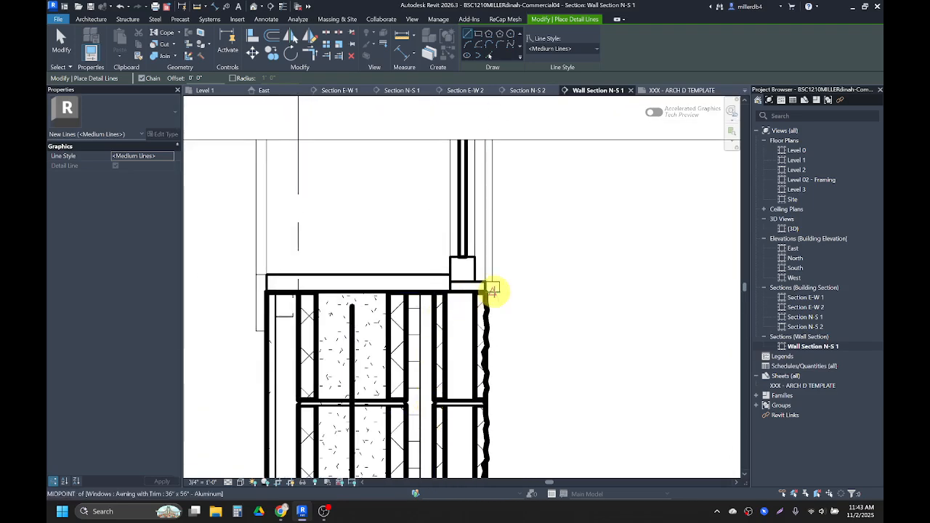
pyautogui.scroll(1, 490, 291)
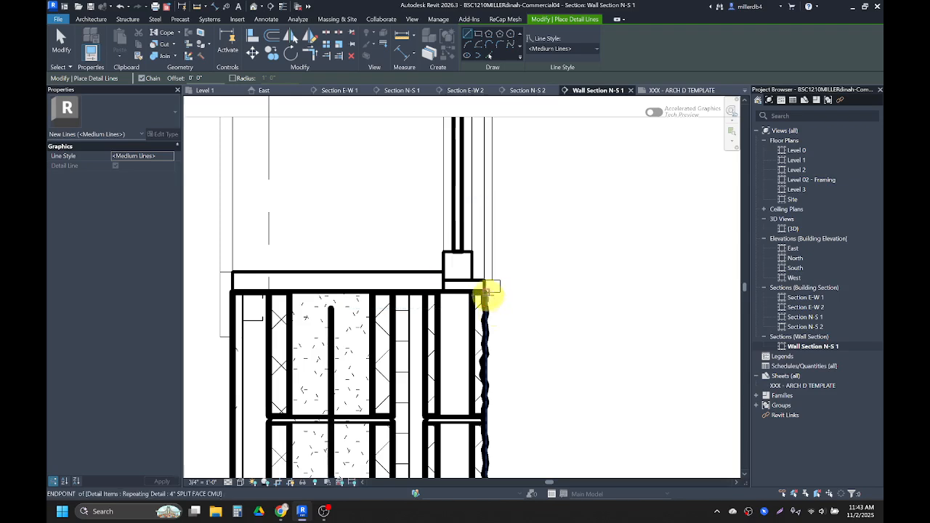
pyautogui.scroll(1, 489, 290)
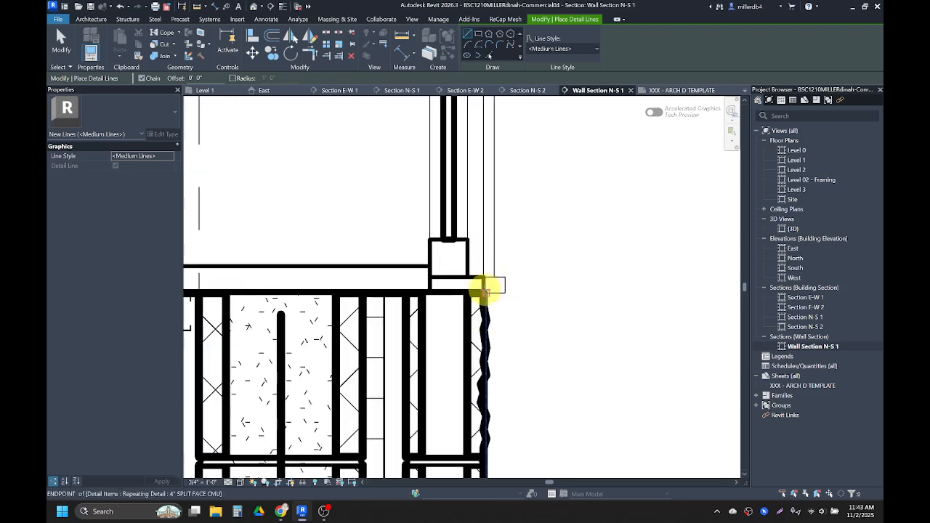
pyautogui.click(487, 291)
pyautogui.click(503, 292)
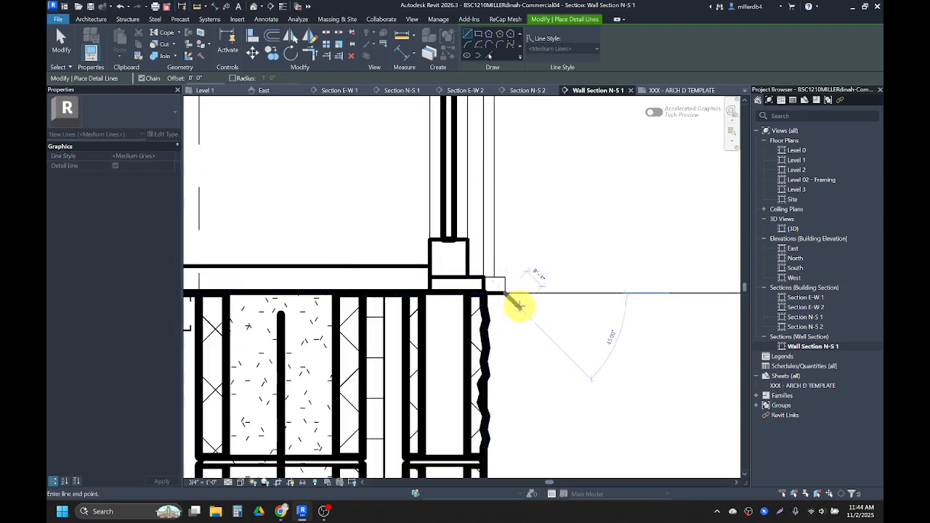
pyautogui.click(516, 304)
pyautogui.scroll(-2, 517, 305)
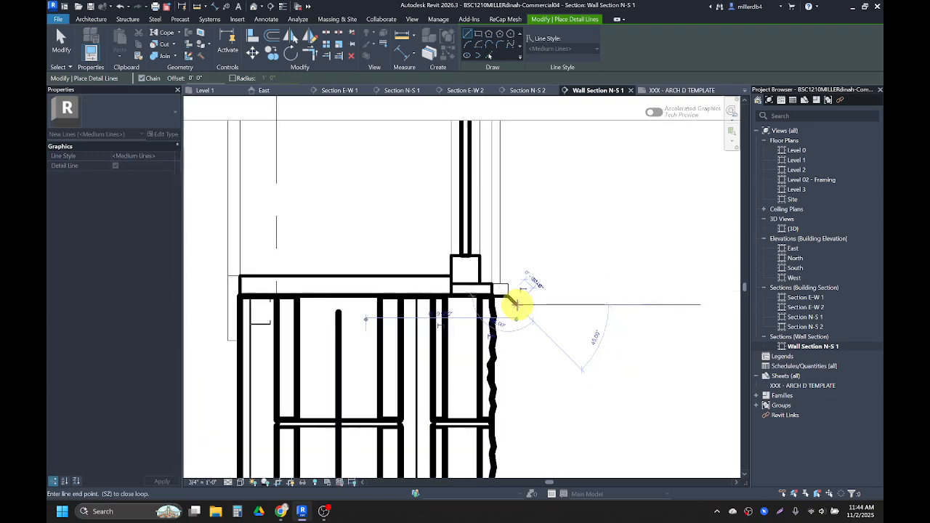
pyautogui.press('Escape')
# Switch to thin-line display and nudge the L4X4X3/8 angle at the window head tight against the bond beam and down to the joint's underside
pyautogui.scroll(-1, 469, 215)
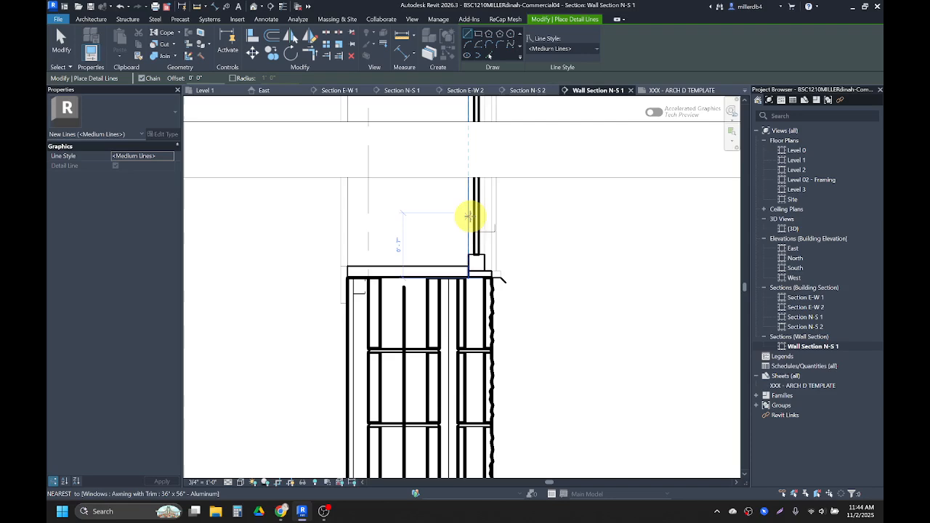
pyautogui.moveTo(458, 204); pyautogui.dragTo(469, 438, button='middle')
pyautogui.press('Escape')
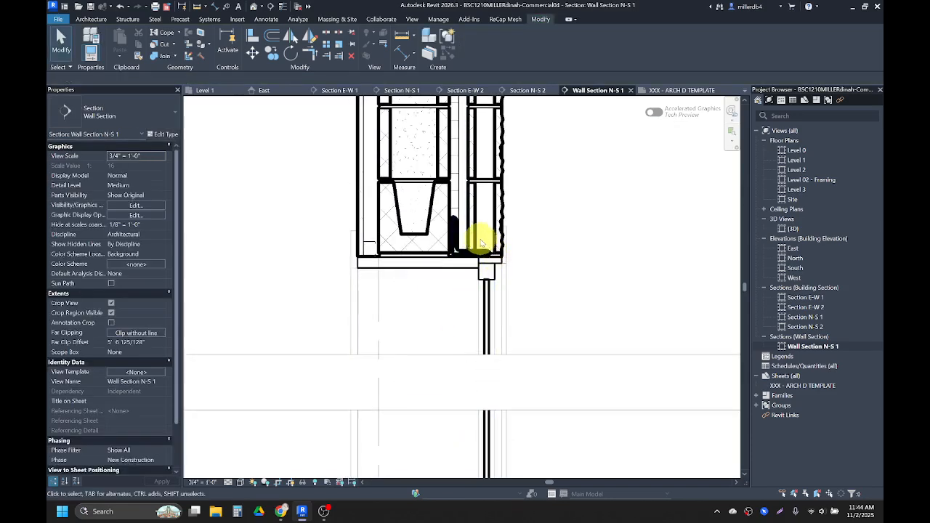
pyautogui.scroll(2, 462, 218)
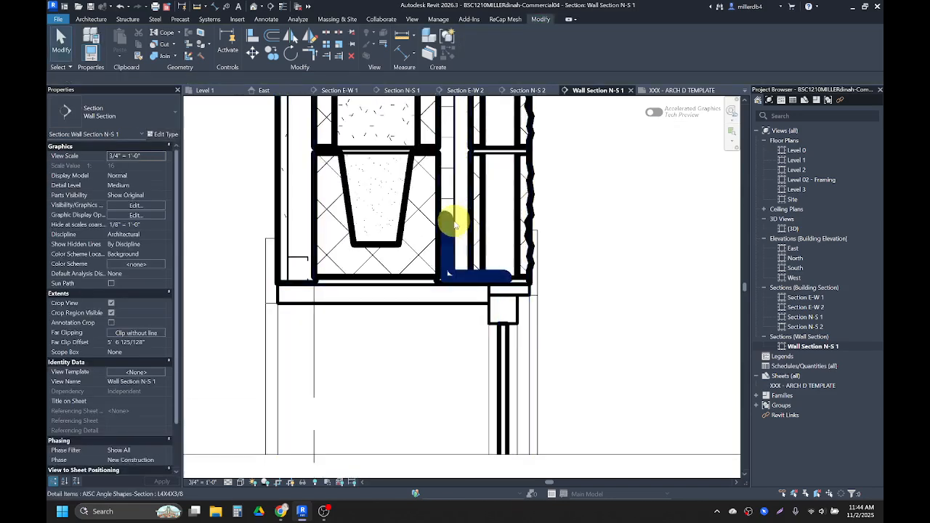
pyautogui.scroll(2, 460, 207)
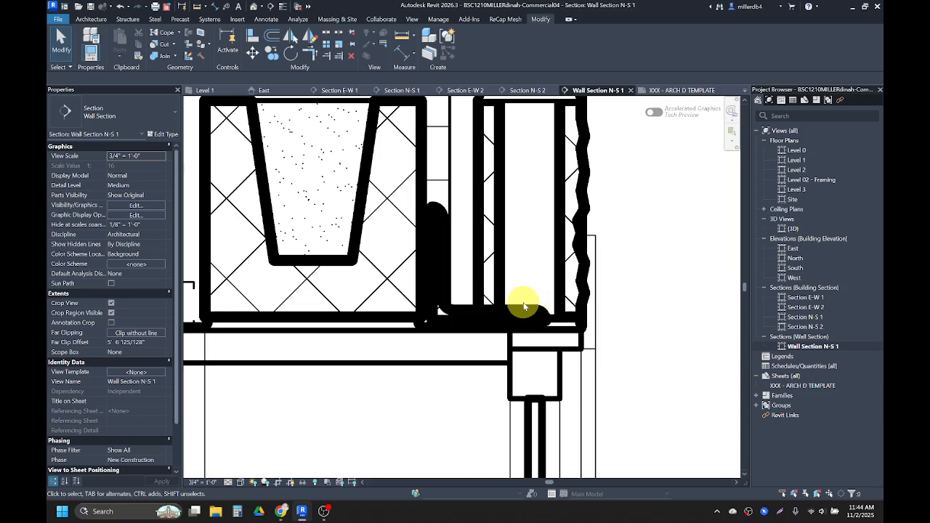
pyautogui.press('l')
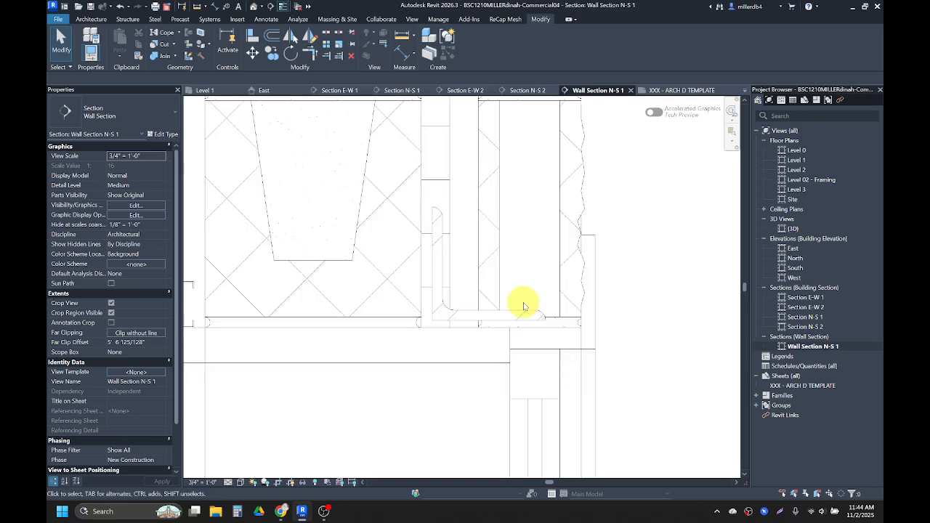
pyautogui.click(433, 316)
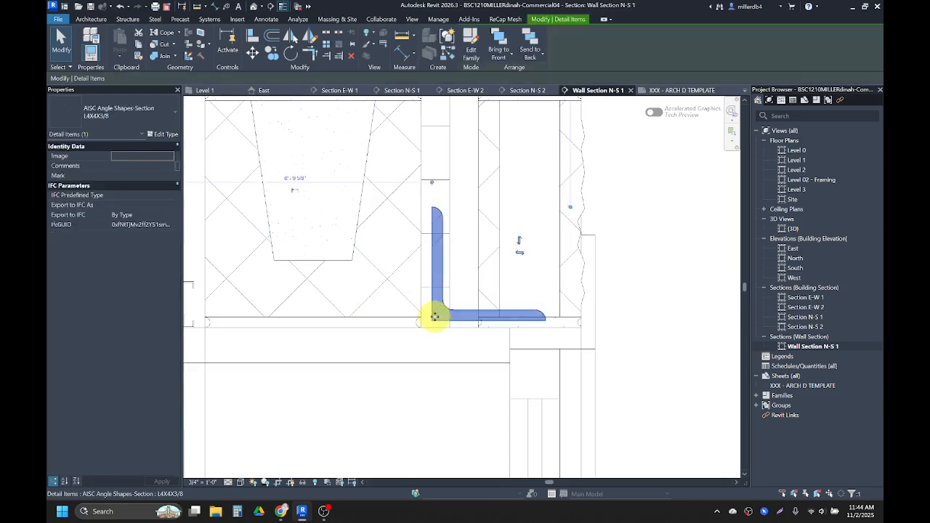
pyautogui.press('Left')
pyautogui.press('Left')
pyautogui.press('Left')
pyautogui.press('Left')
pyautogui.press('Down')
pyautogui.press('Down')
pyautogui.press('Down')
pyautogui.press('Down')
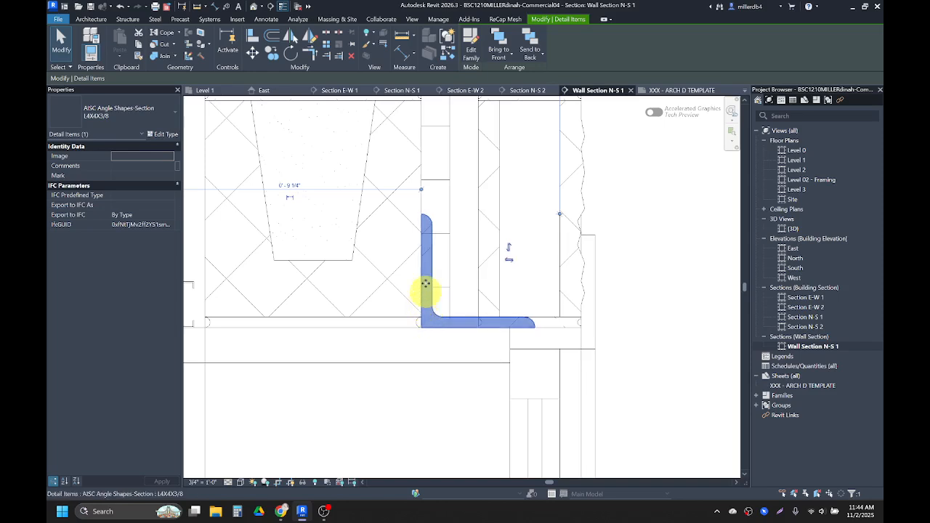
pyautogui.press('Delete')
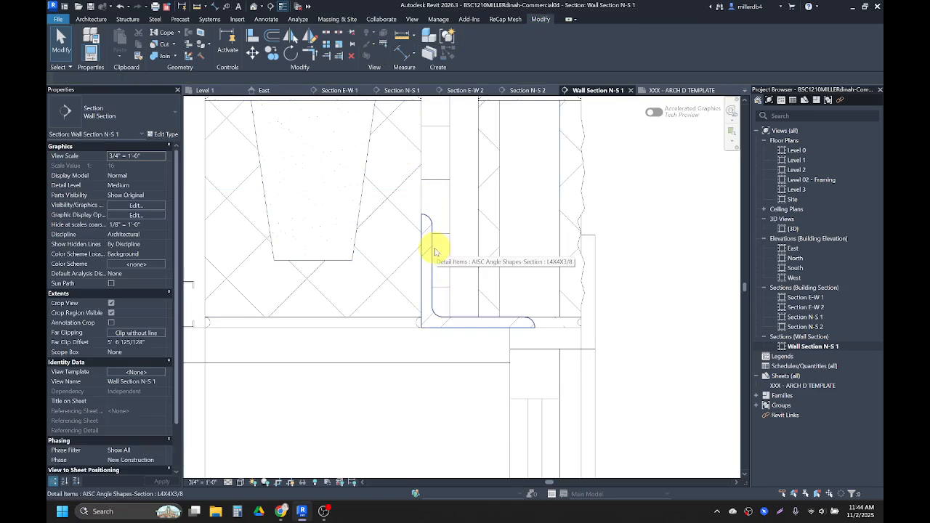
# Draw a <Medium Lines> flashing line over the window-head angle, from the bond beam face out past the trim, ending in a 45° drip edge
pyautogui.click(275, 19)
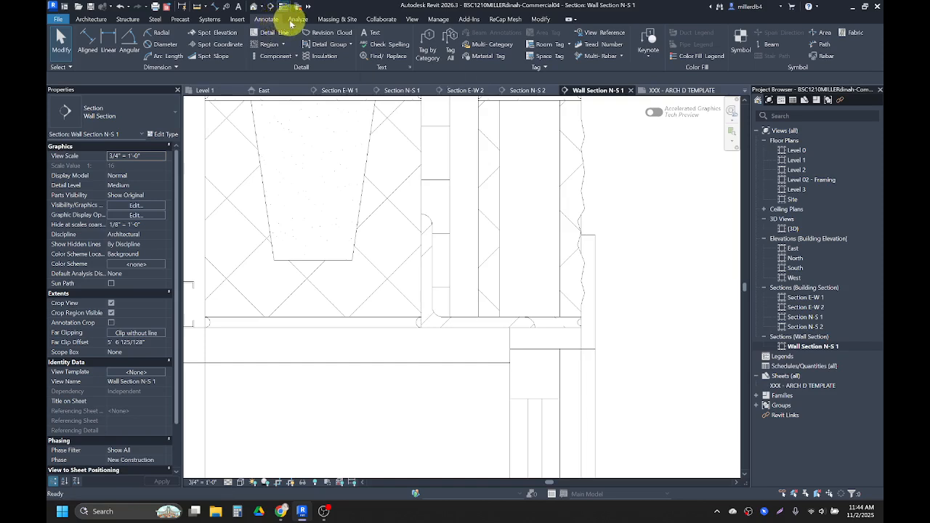
pyautogui.click(279, 32)
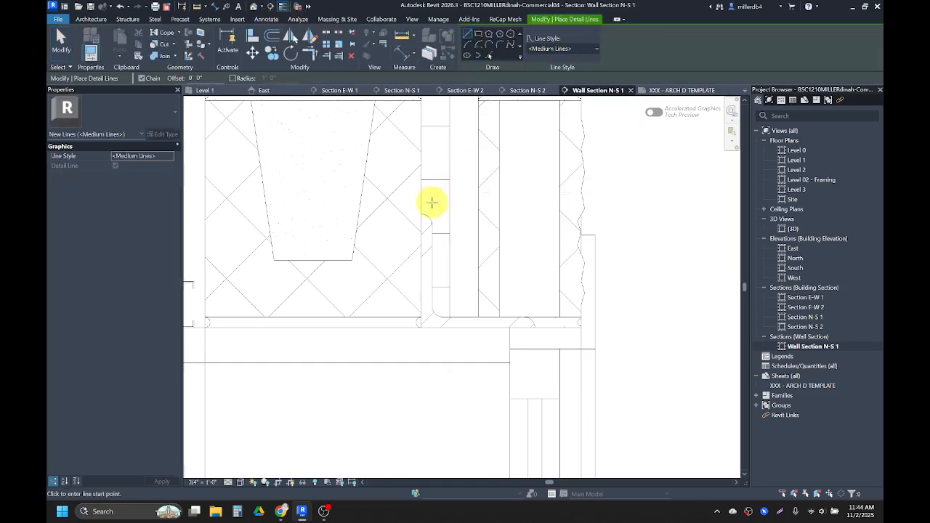
pyautogui.scroll(2, 422, 203)
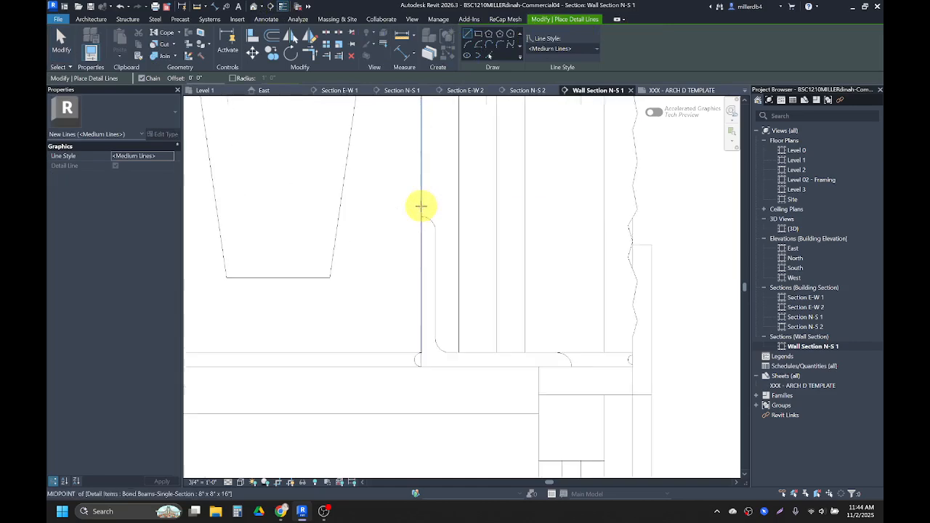
pyautogui.click(421, 199)
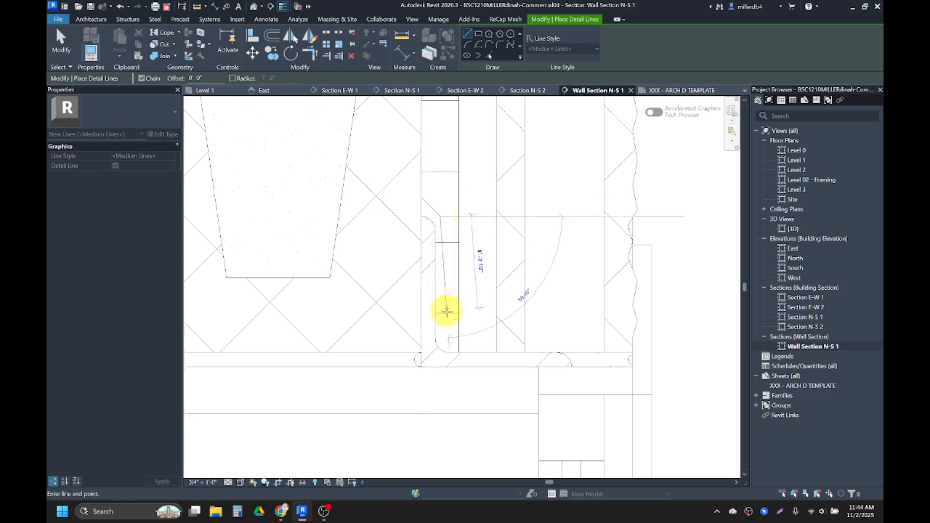
pyautogui.click(441, 339)
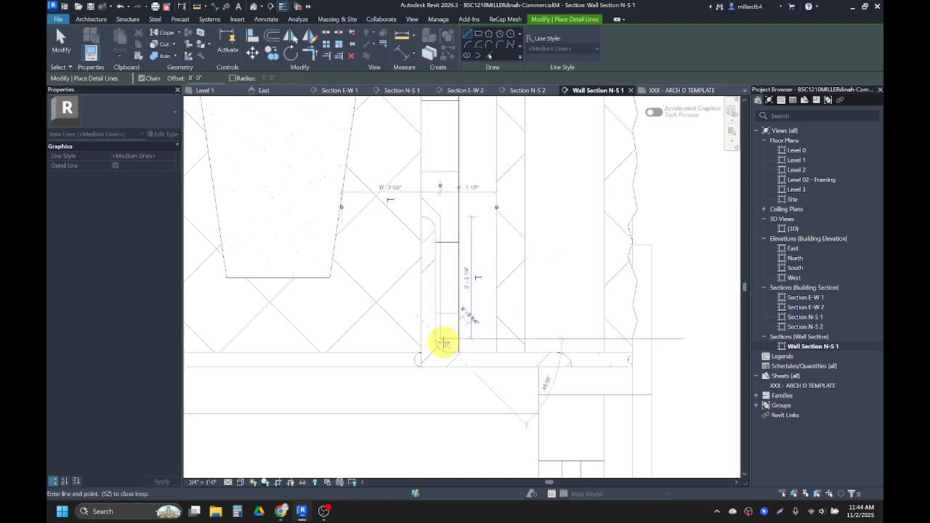
pyautogui.click(565, 339)
pyautogui.click(589, 365)
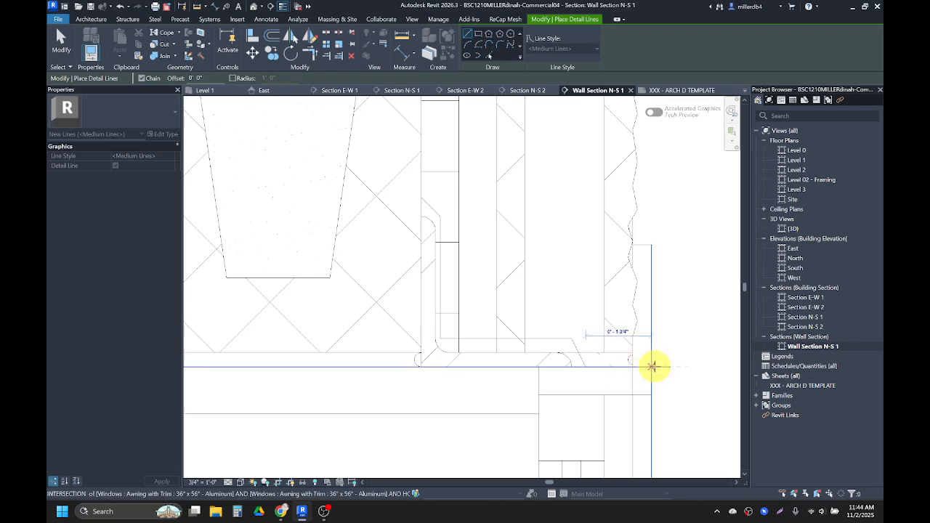
pyautogui.click(652, 366)
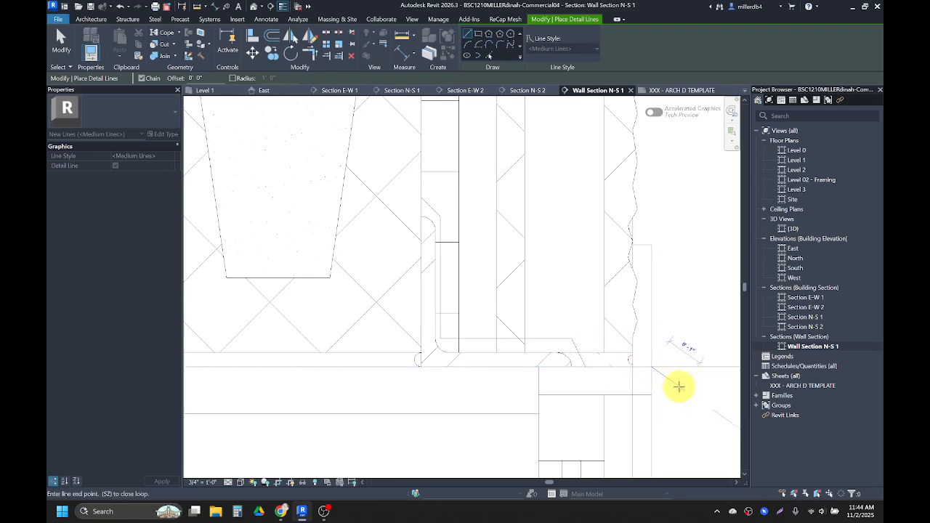
pyautogui.rightClick(680, 390)
pyautogui.press('Escape')
pyautogui.click(677, 391)
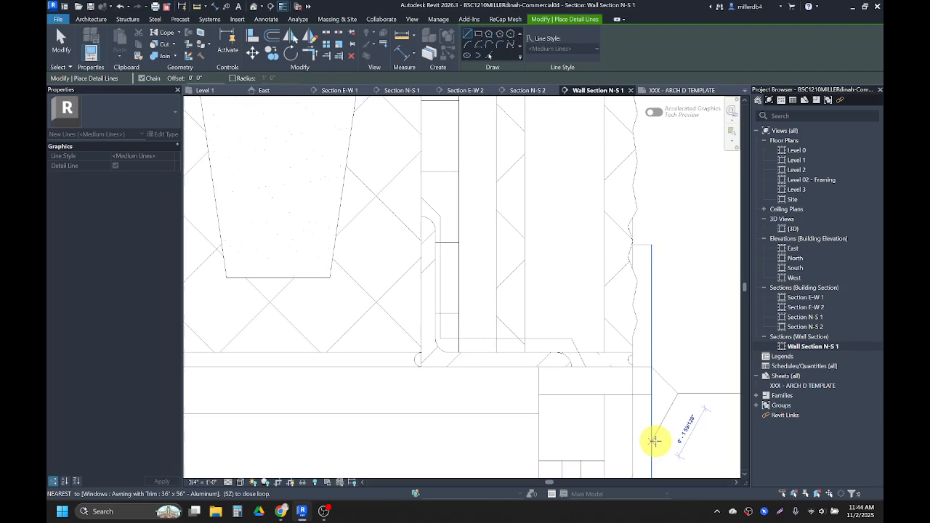
pyautogui.press('Escape')
# Turn off thin-line display and shift the flashing's vertical and upper sloped segments clear of the angle's upright leg
pyautogui.press('t')
pyautogui.press('l')
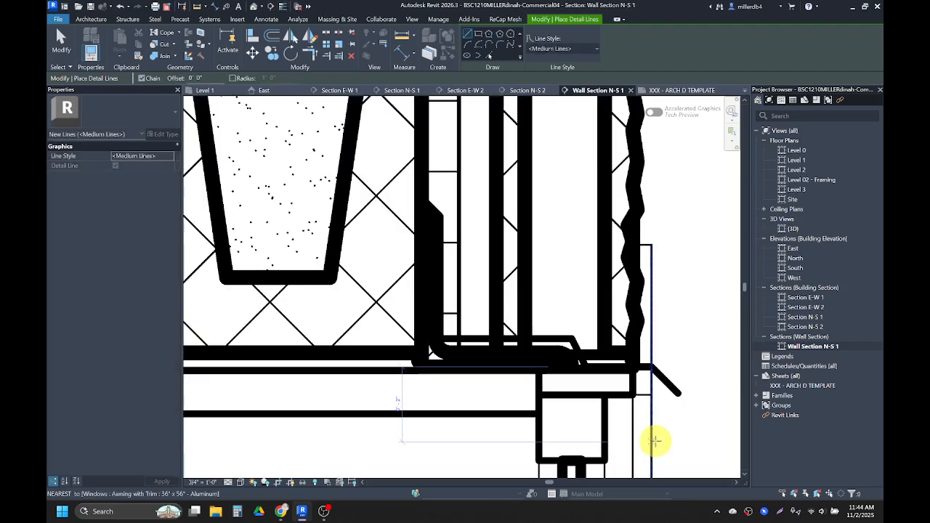
pyautogui.press('Escape')
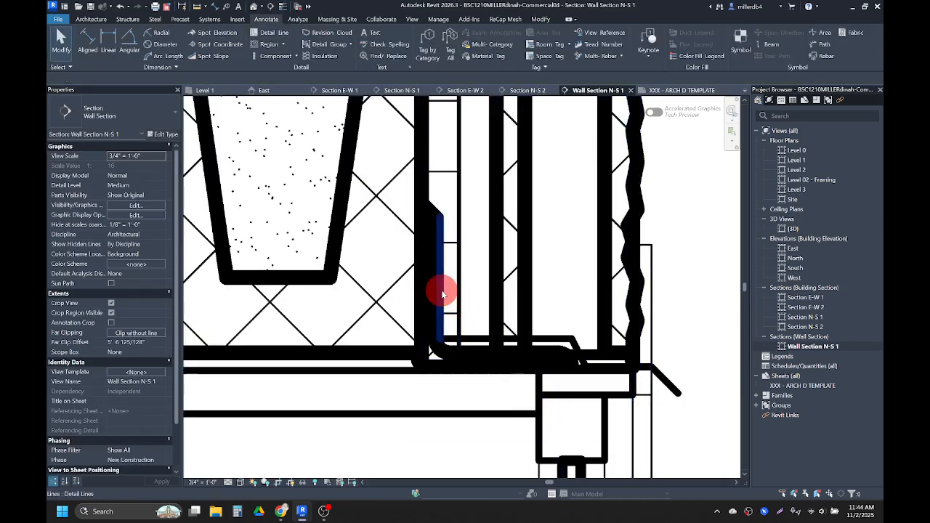
pyautogui.click(442, 293)
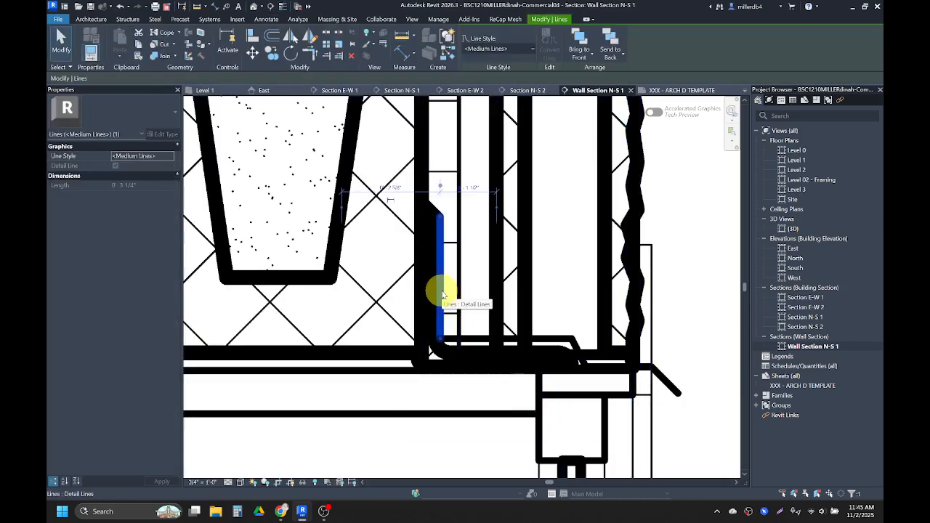
pyautogui.click(440, 218)
pyautogui.press('Up')
pyautogui.press('Up')
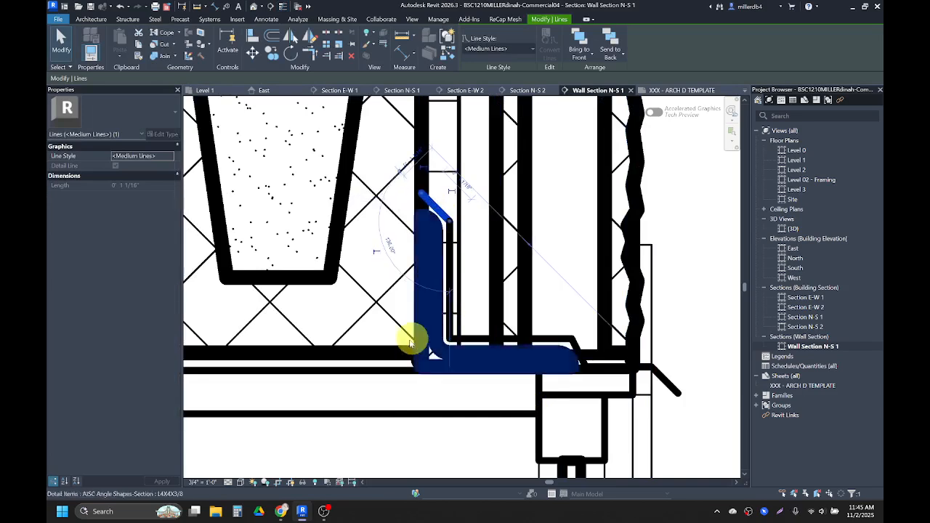
pyautogui.scroll(-2, 363, 350)
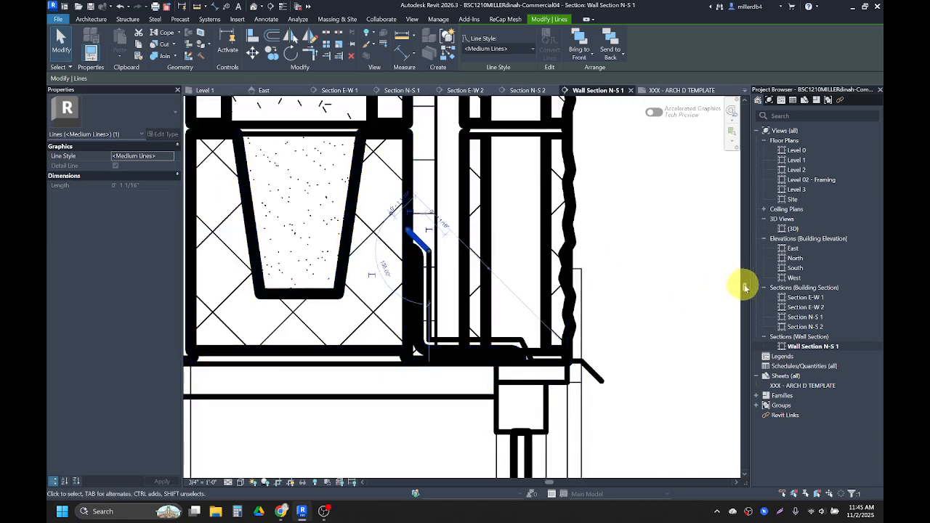
pyautogui.click(626, 337)
# Draw a small <Medium Lines> detail circle as rebar in the lower corner of the bond beam core on the interior side
pyautogui.scroll(-3, 626, 337)
pyautogui.moveTo(482, 232)
pyautogui.mouseDown(button='middle')
pyautogui.moveTo(482, 322)
pyautogui.moveTo(432, 353)
pyautogui.mouseUp(button='middle')
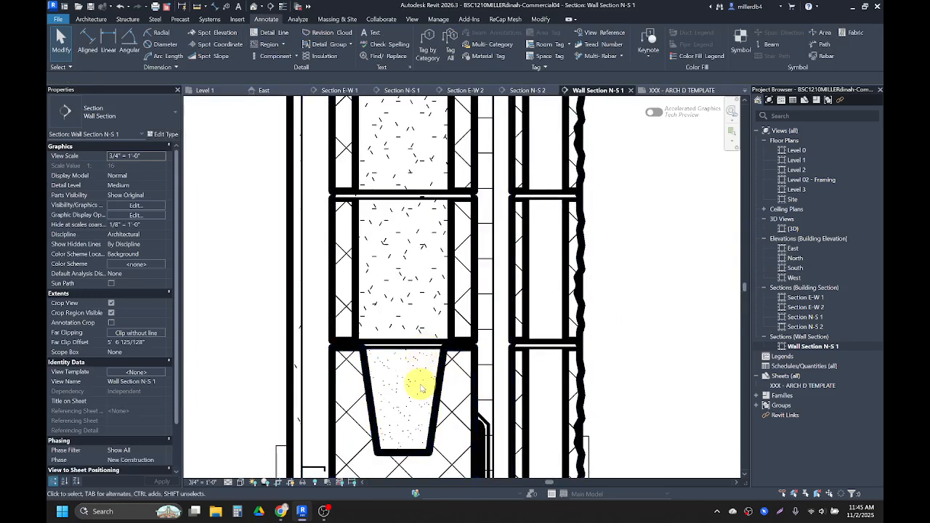
pyautogui.scroll(3, 431, 468)
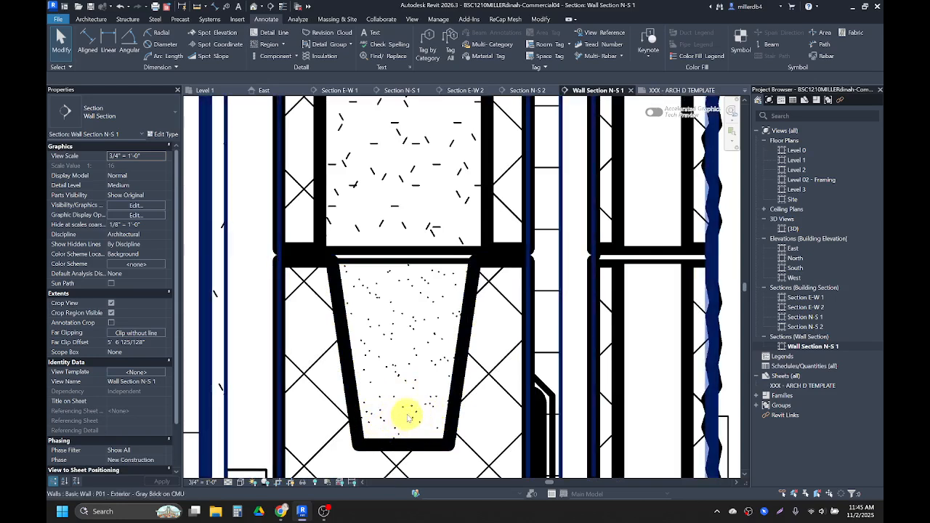
pyautogui.press('d')
pyautogui.press('l')
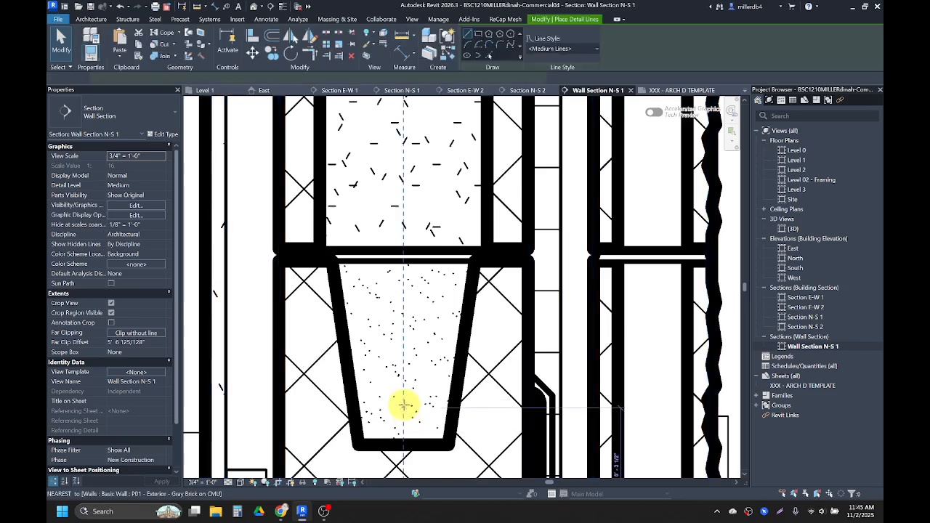
pyautogui.click(511, 36)
pyautogui.scroll(3, 382, 414)
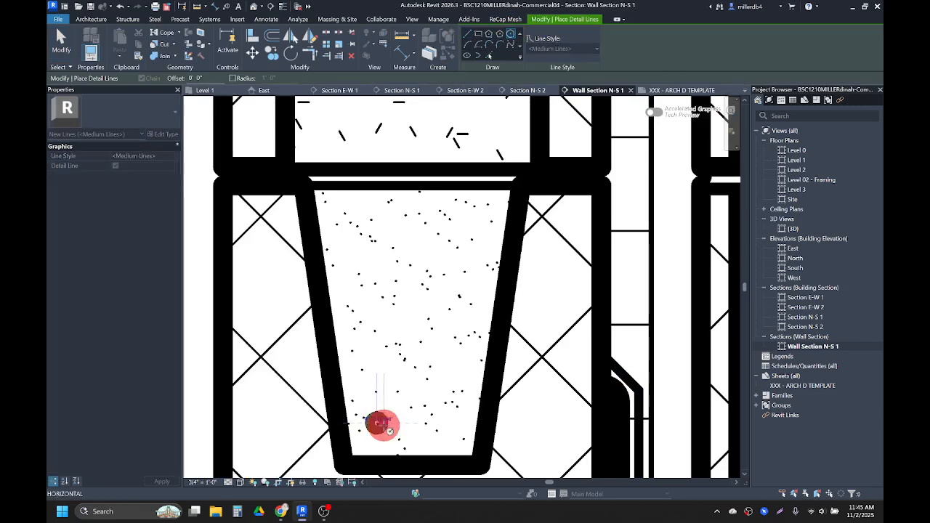
pyautogui.click(384, 423)
pyautogui.click(379, 438)
pyautogui.scroll(-1, 379, 434)
pyautogui.press('Escape')
pyautogui.press('Escape')
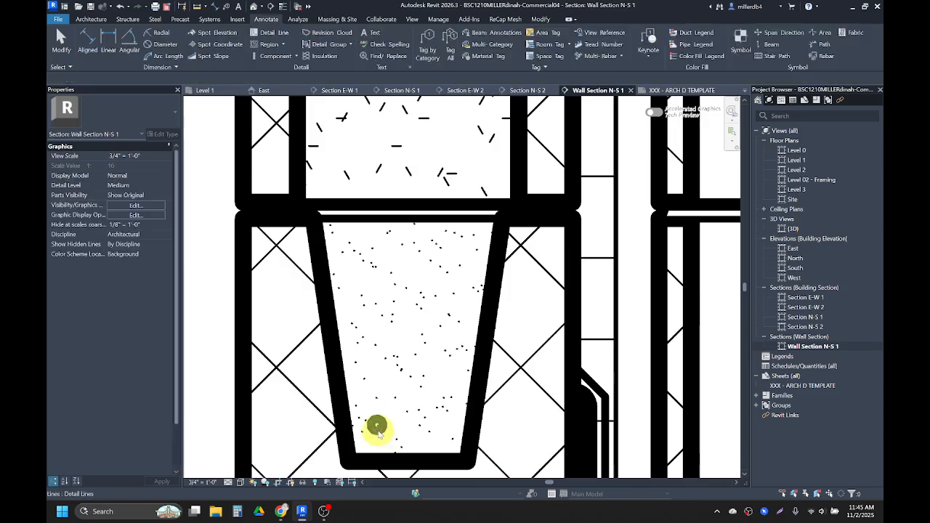
# Inspect the radius of the rebar circle in the bond beam core and delete the circle
pyautogui.scroll(3, 378, 427)
pyautogui.click(380, 430)
pyautogui.scroll(3, 381, 420)
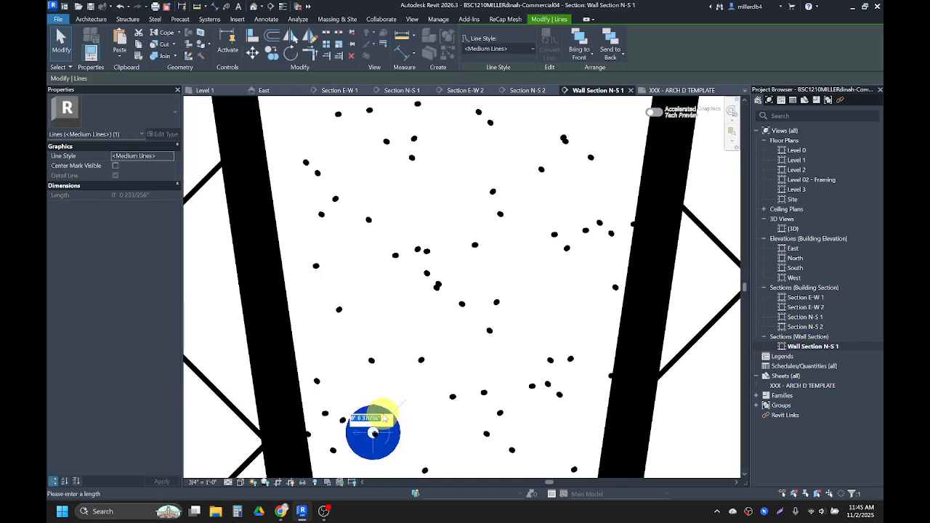
pyautogui.press('Escape')
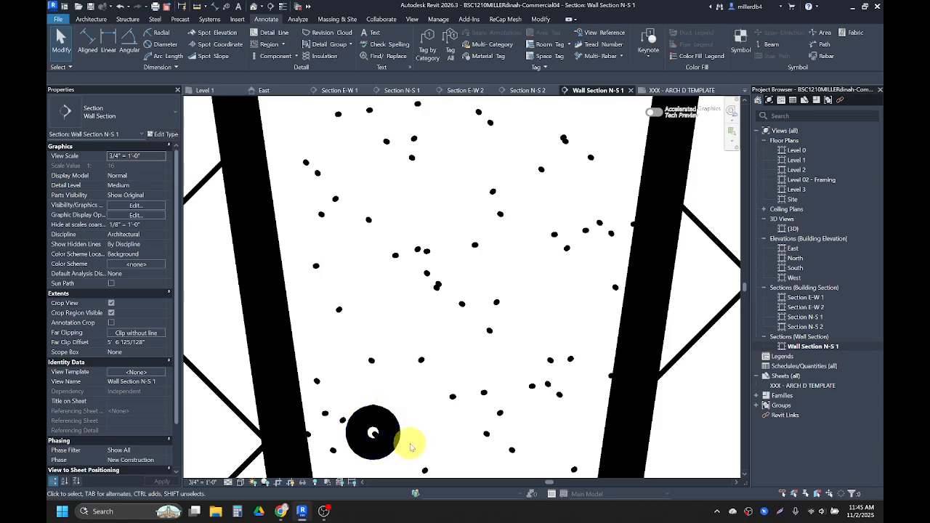
pyautogui.scroll(-5, 421, 441)
pyautogui.scroll(-2, 441, 443)
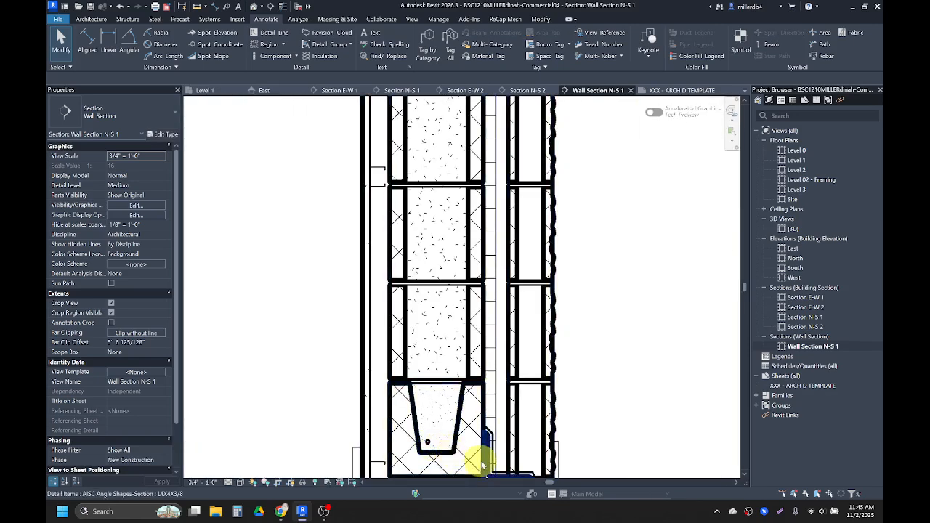
pyautogui.scroll(3, 461, 426)
pyautogui.click(412, 393)
pyautogui.press('Escape')
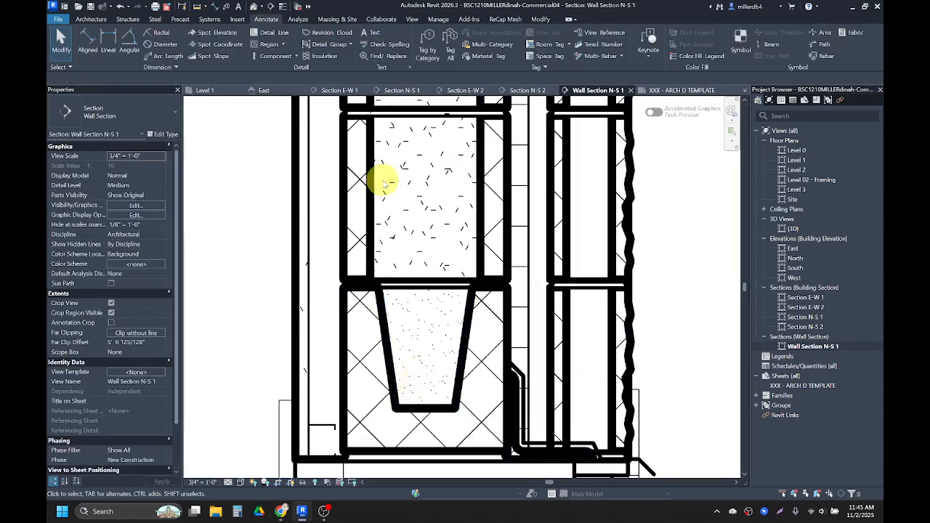
# Draw a rebar detail circle about 3/4" in circumference in the bond beam core's lower interior-side corner
pyautogui.click(267, 32)
pyautogui.scroll(3, 405, 385)
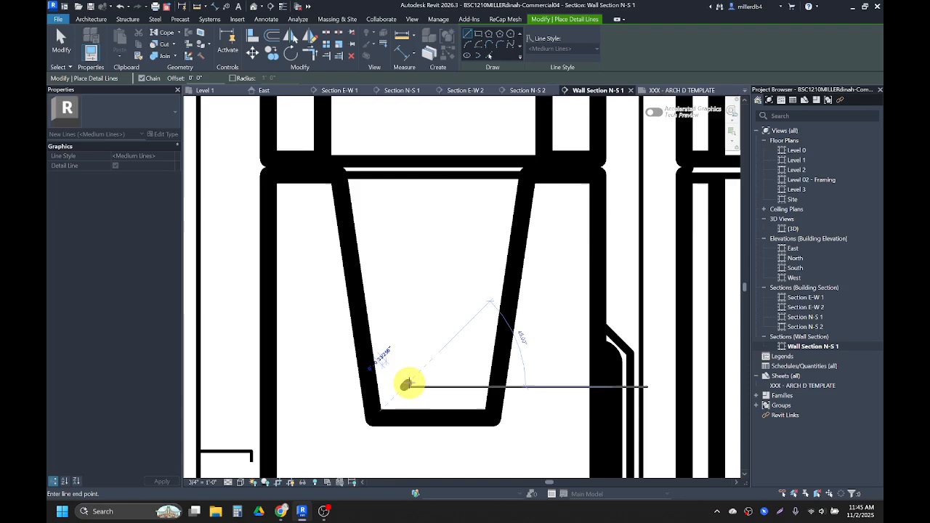
pyautogui.click(405, 387)
pyautogui.click(510, 34)
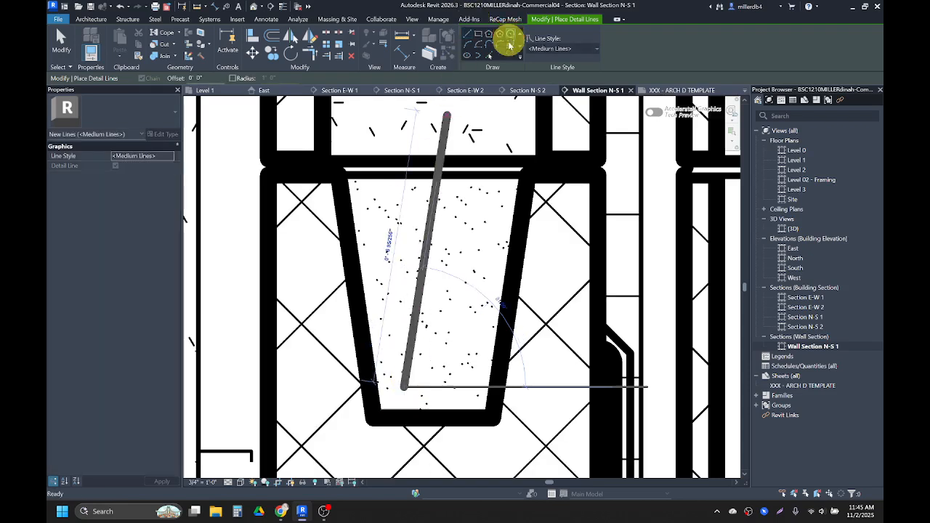
pyautogui.click(405, 383)
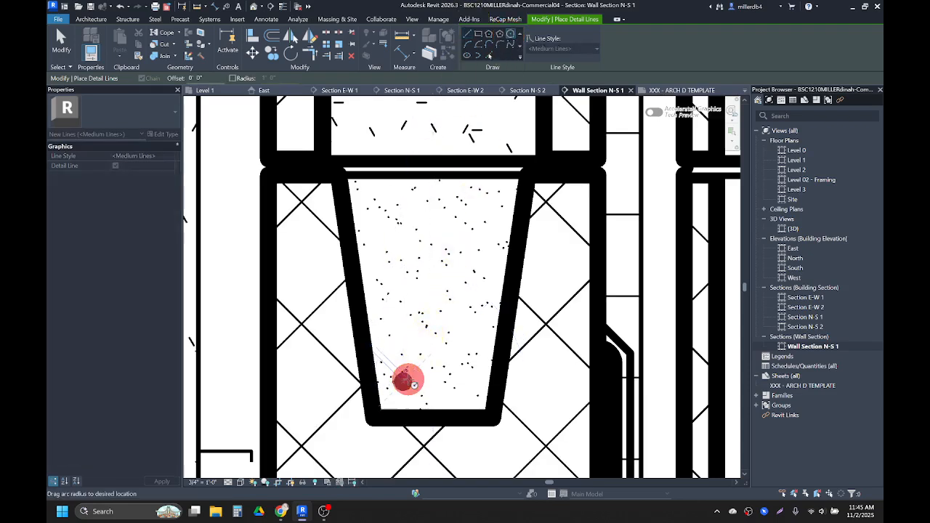
pyautogui.press('Escape')
pyautogui.press('Escape')
pyautogui.scroll(-1, 410, 389)
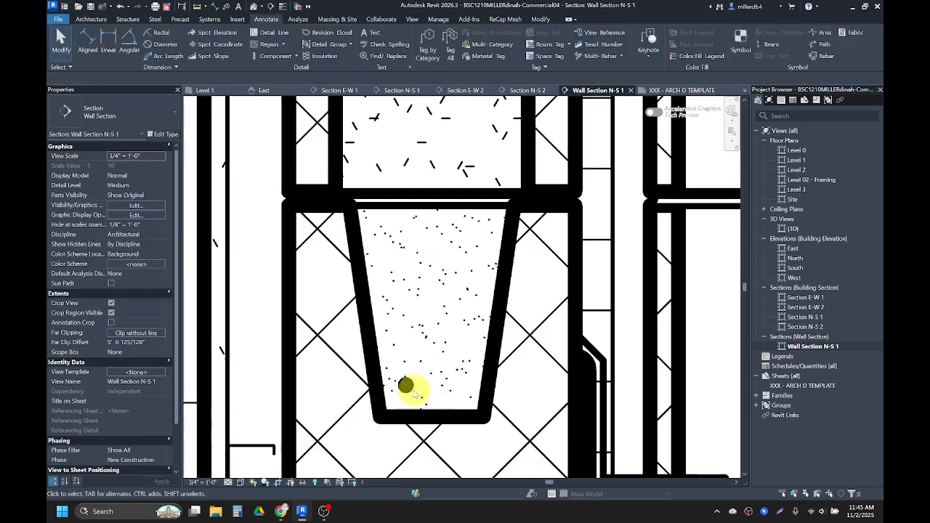
# Copy the rebar circle horizontally to the exterior side of the bond beam core's base
pyautogui.click(411, 391)
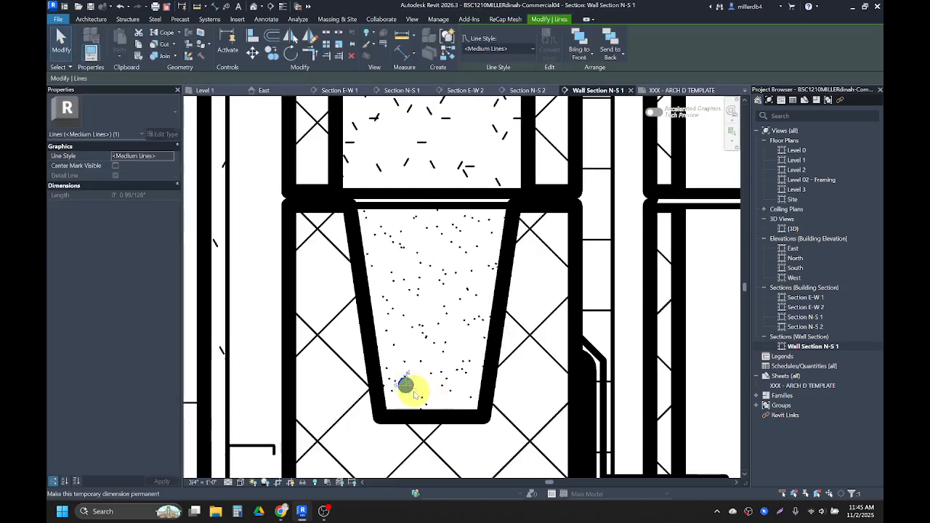
pyautogui.scroll(2, 414, 395)
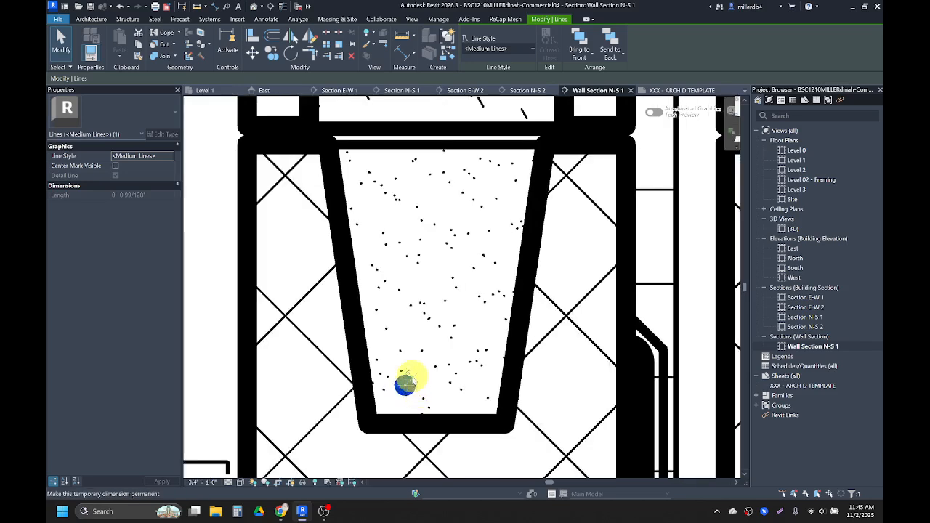
pyautogui.click(271, 52)
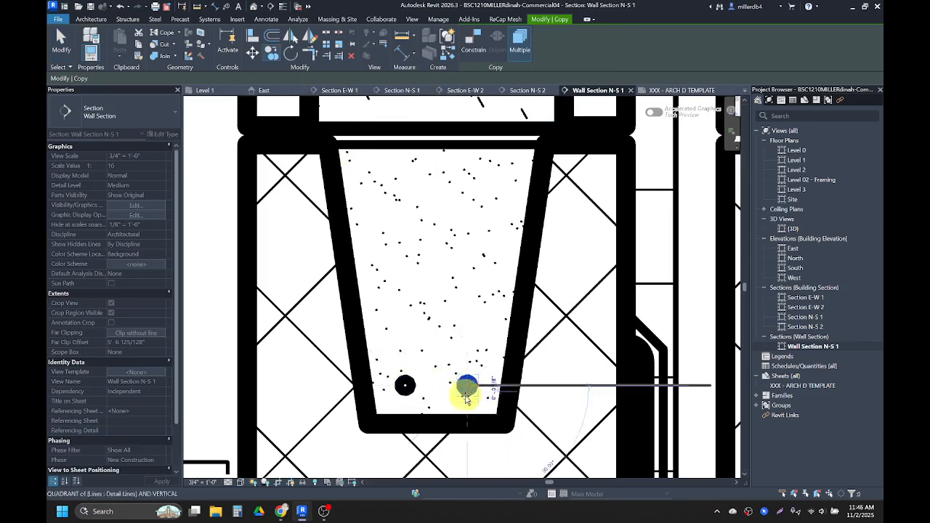
pyautogui.scroll(-2, 458, 400)
pyautogui.scroll(-2, 447, 373)
pyautogui.press('Escape')
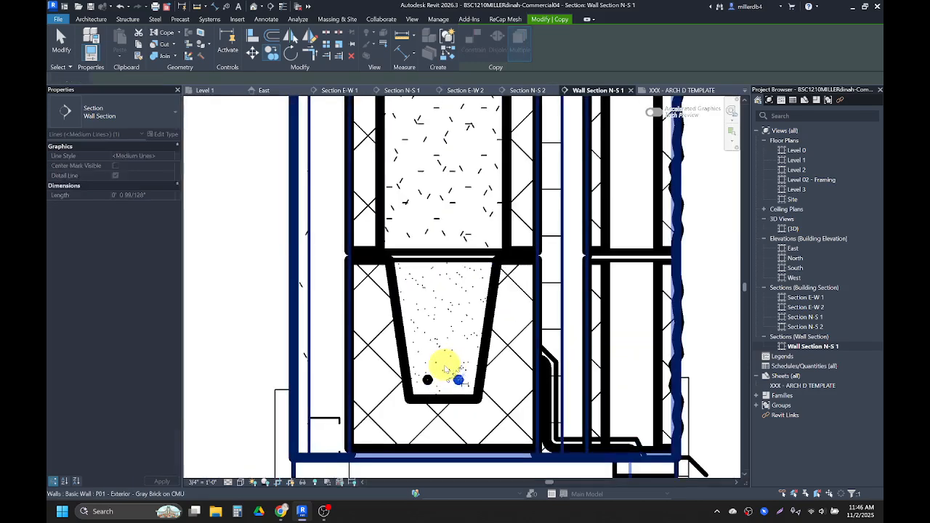
pyautogui.press('Escape')
# Draw a vertical <Wide Lines> rebar line about 3'-10" long through the grouted block cores, from the bond beam up into the topmost block below the floor
pyautogui.scroll(-2, 450, 367)
pyautogui.moveTo(449, 364); pyautogui.dragTo(417, 406, button='middle')
pyautogui.scroll(-5, 417, 404)
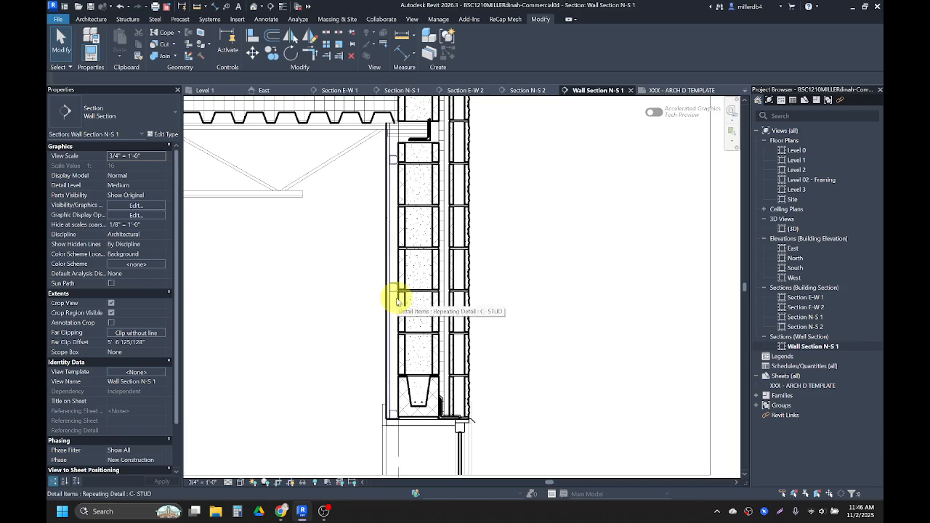
pyautogui.press('d')
pyautogui.press('l')
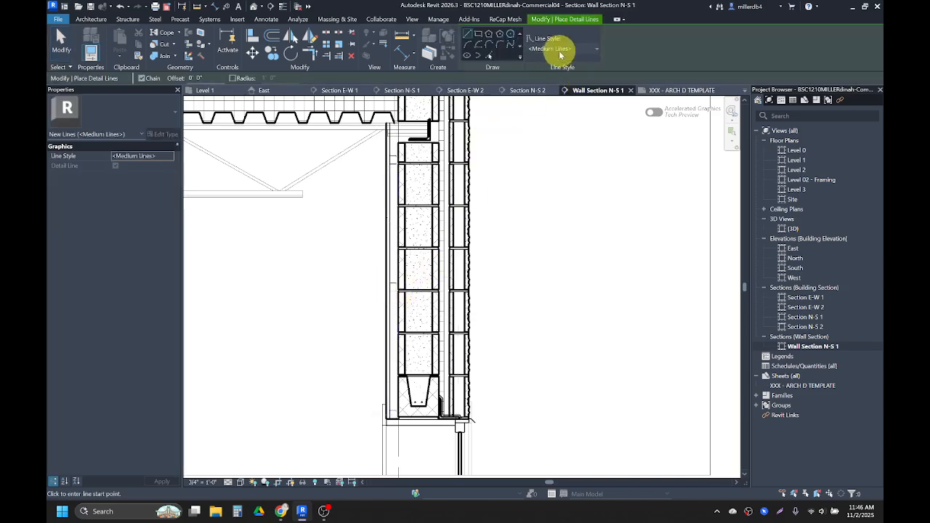
pyautogui.click(558, 49)
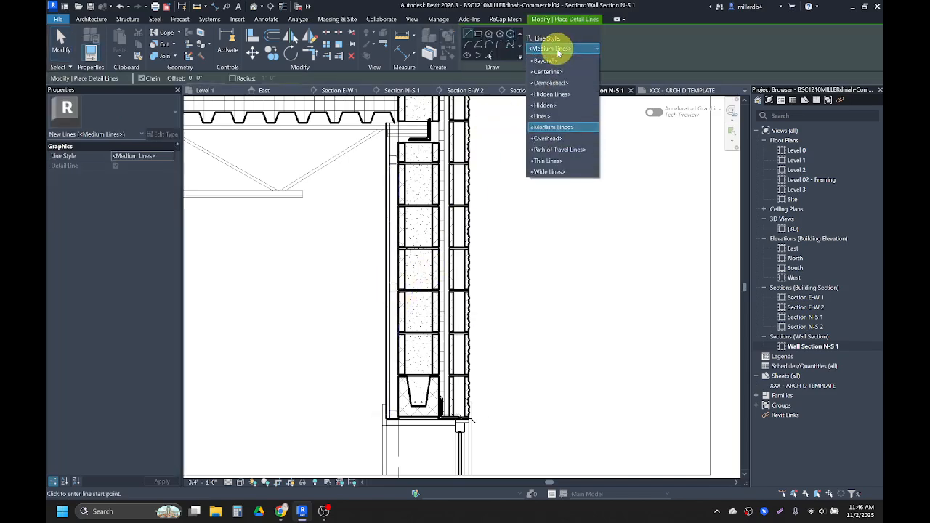
pyautogui.click(552, 171)
pyautogui.click(418, 392)
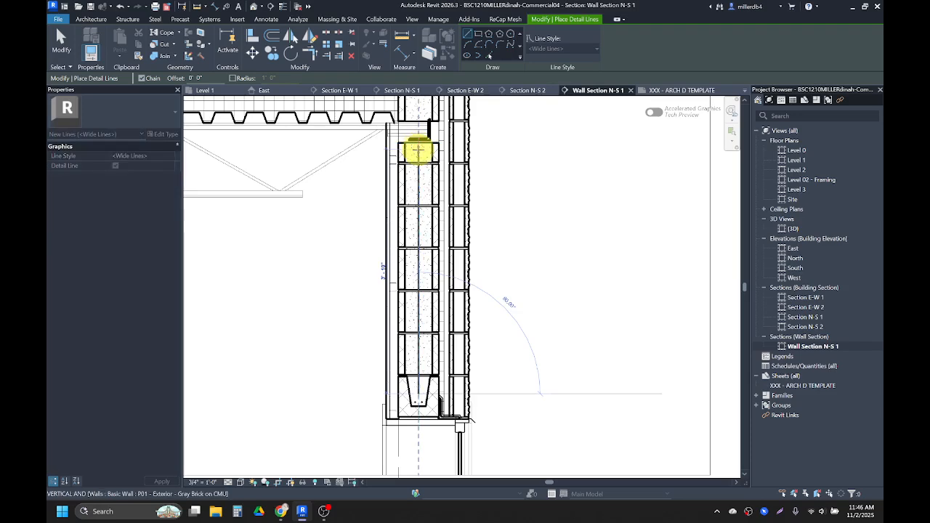
pyautogui.scroll(2, 418, 151)
pyautogui.click(417, 151)
pyautogui.scroll(-2, 420, 148)
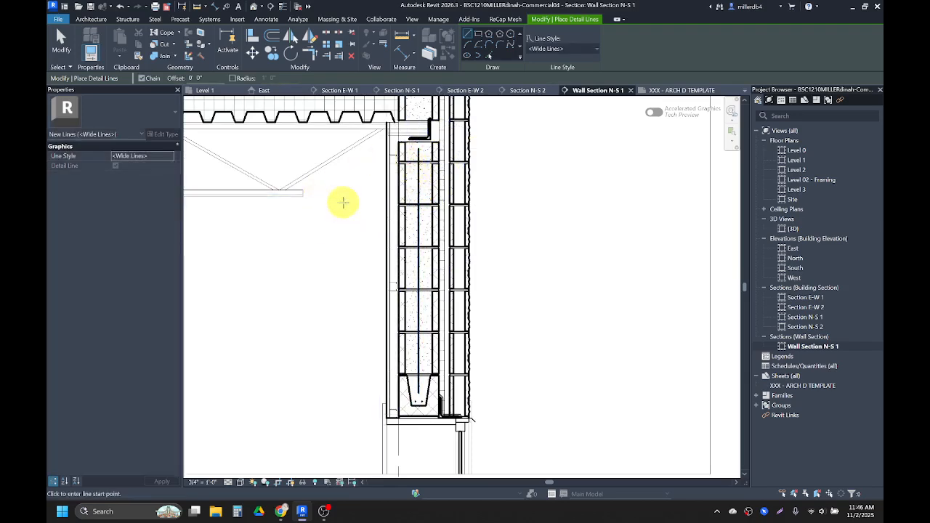
# Draw a <Wide Lines> roof membrane line about 3'-9" long above the roof insulation, turning up beside the parapet's interior face
pyautogui.scroll(-1, 356, 201)
pyautogui.scroll(-1, 354, 204)
pyautogui.moveTo(357, 214); pyautogui.dragTo(421, 305, button='middle')
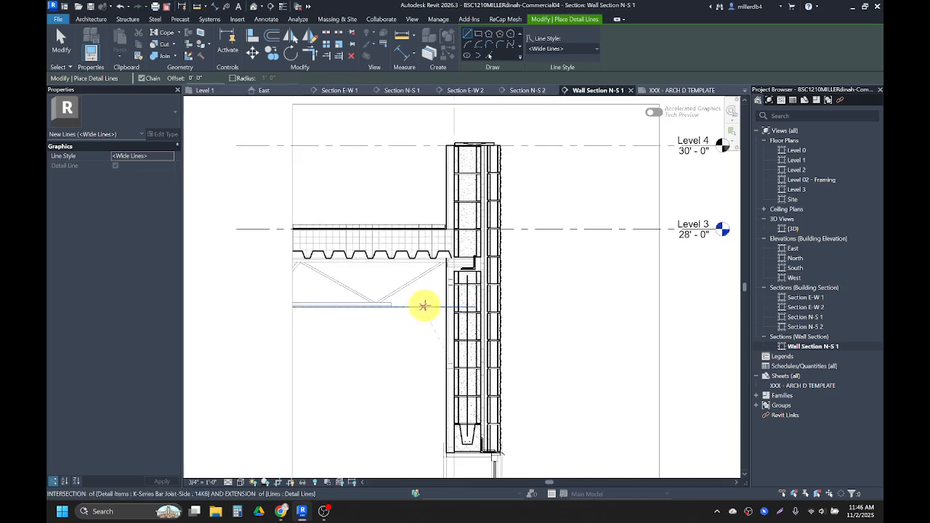
pyautogui.scroll(1, 411, 259)
pyautogui.scroll(1, 236, 210)
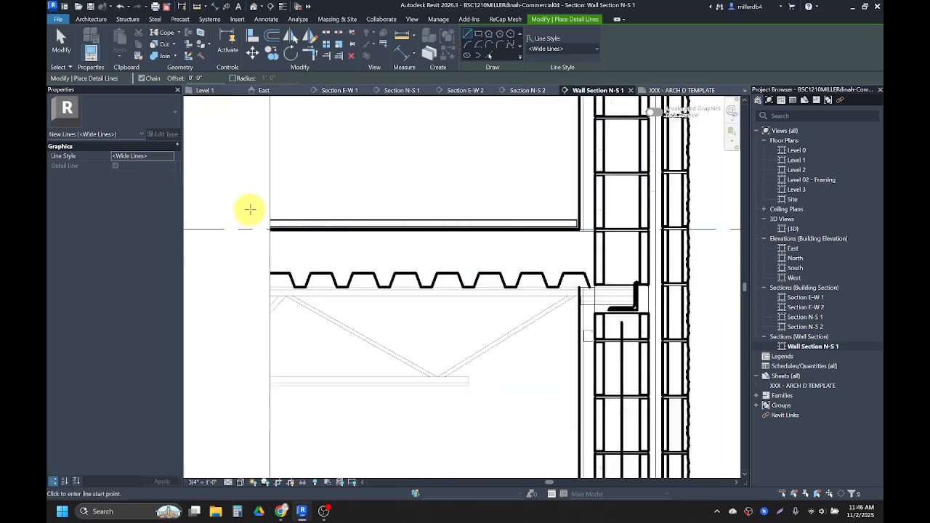
pyautogui.moveTo(304, 216); pyautogui.dragTo(241, 220, button='middle')
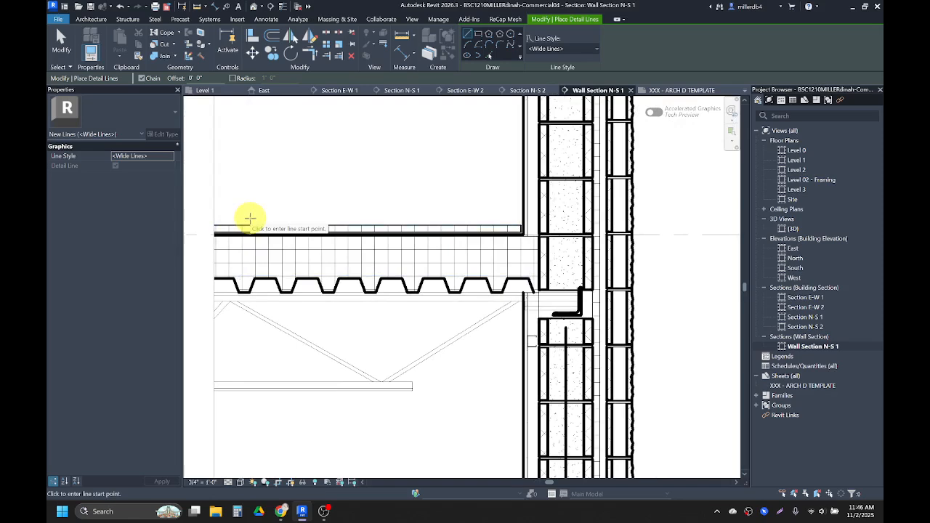
pyautogui.moveTo(339, 246); pyautogui.dragTo(394, 278, button='middle')
pyautogui.scroll(-1, 302, 281)
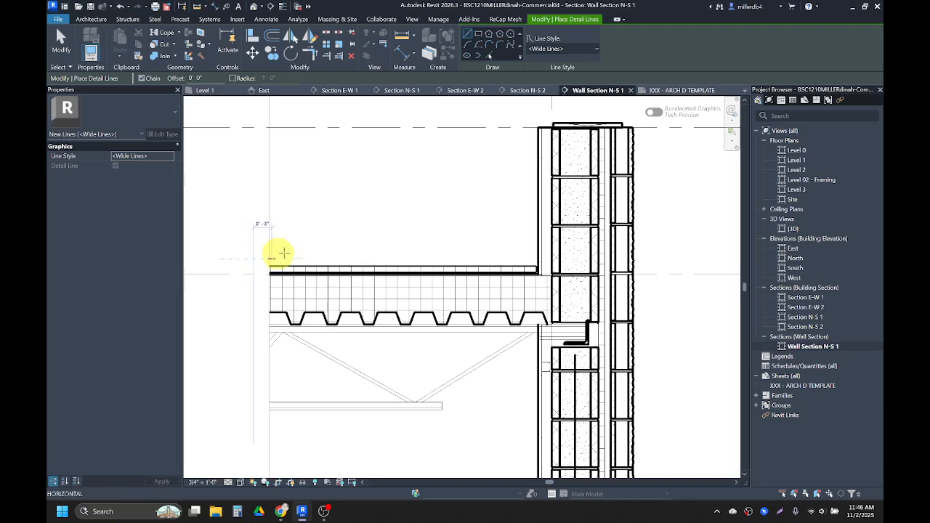
pyautogui.click(528, 256)
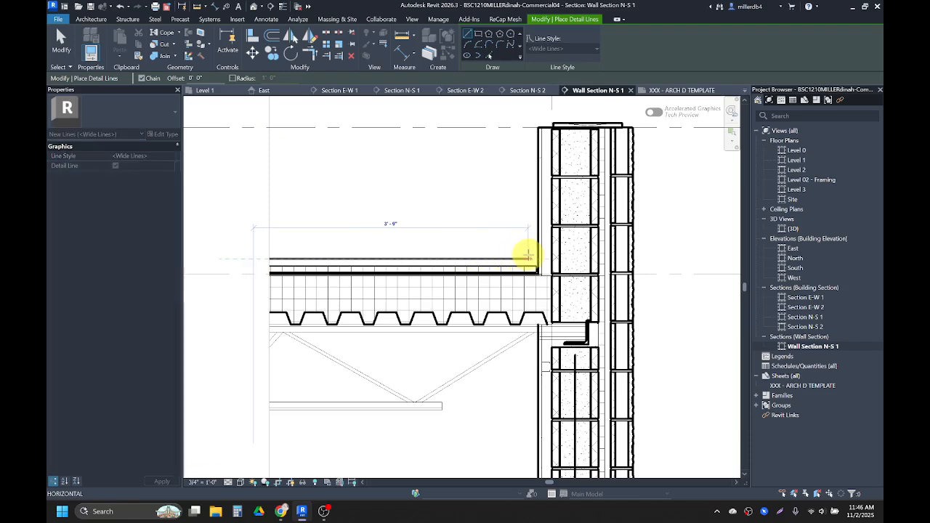
pyautogui.click(530, 113)
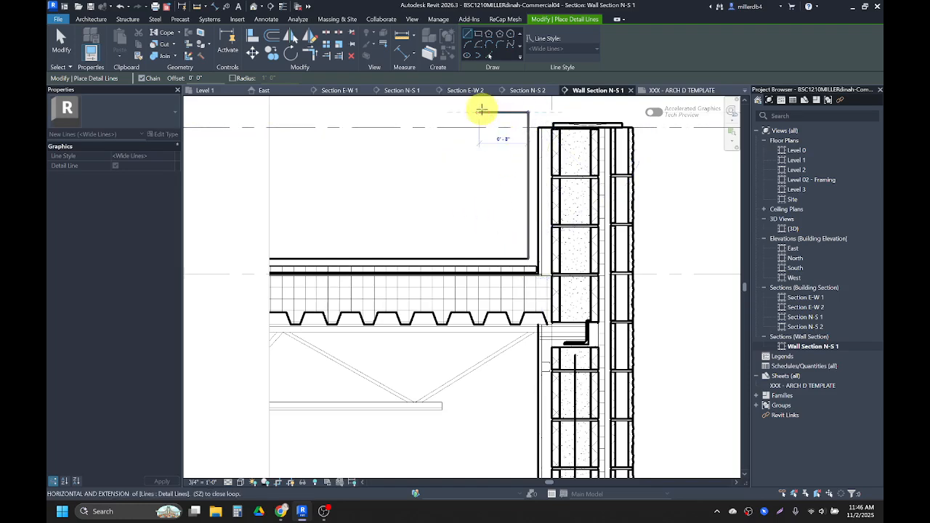
pyautogui.press('Escape')
pyautogui.press('Escape')
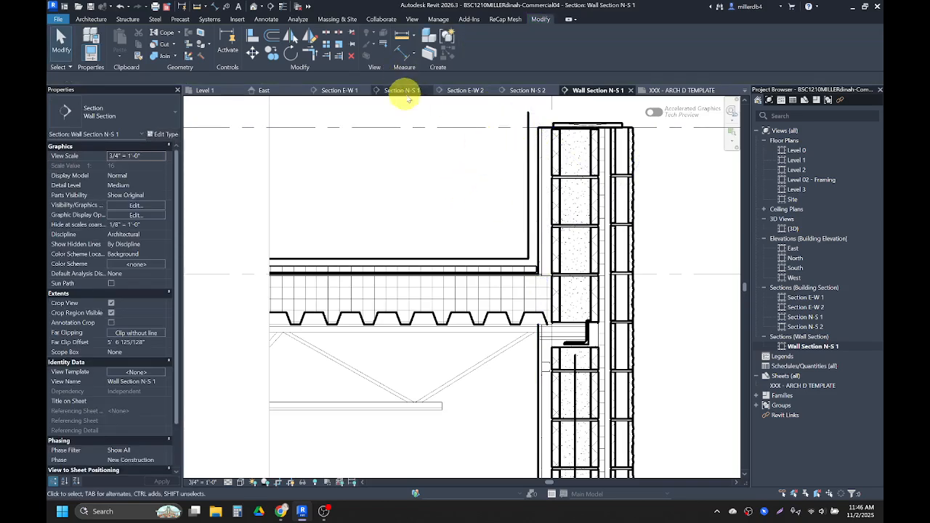
# Fillet the membrane line's corner at the base of the parapet with an arc of about 5 1/2" radius
pyautogui.press('d')
pyautogui.press('l')
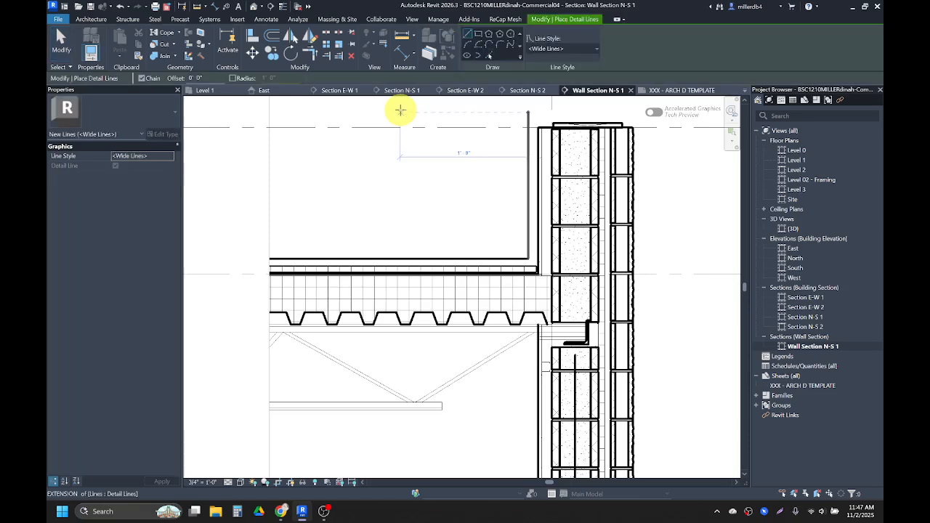
pyautogui.click(500, 46)
pyautogui.scroll(4, 520, 261)
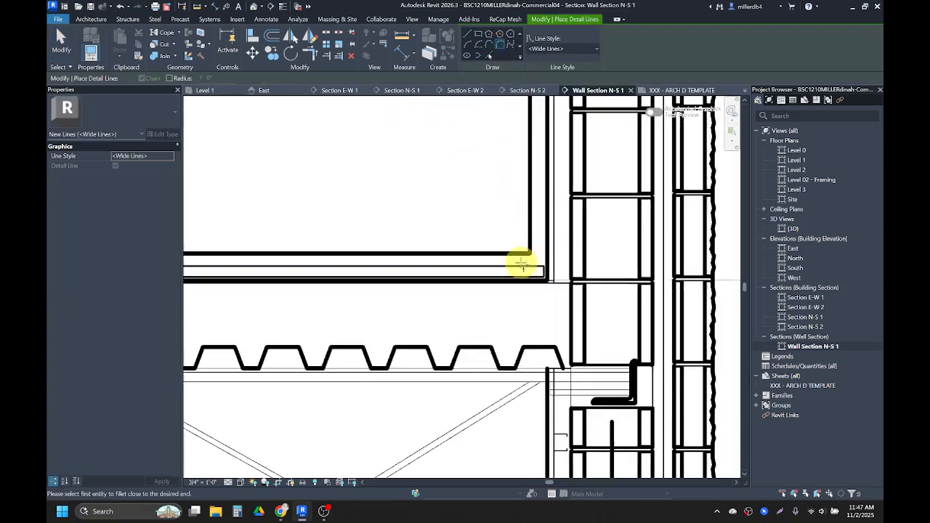
pyautogui.click(508, 252)
pyautogui.click(531, 237)
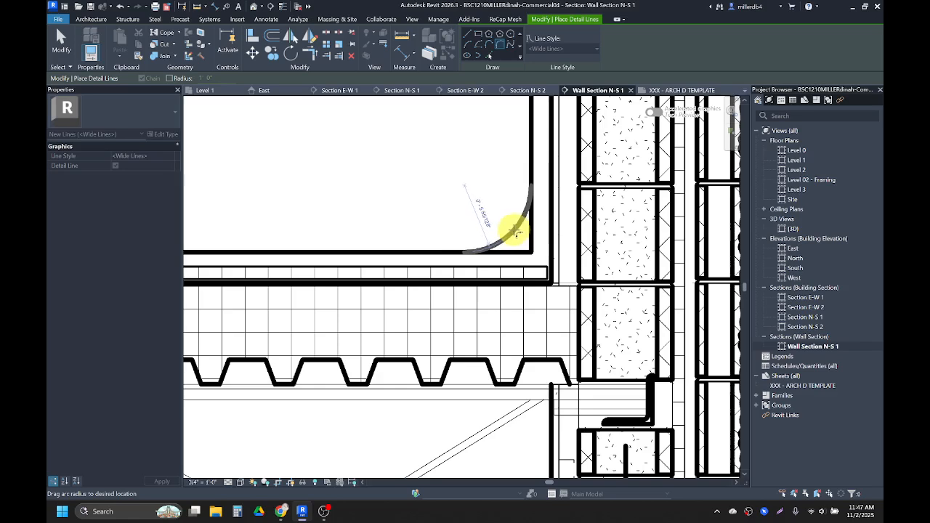
pyautogui.click(514, 233)
pyautogui.scroll(-2, 504, 233)
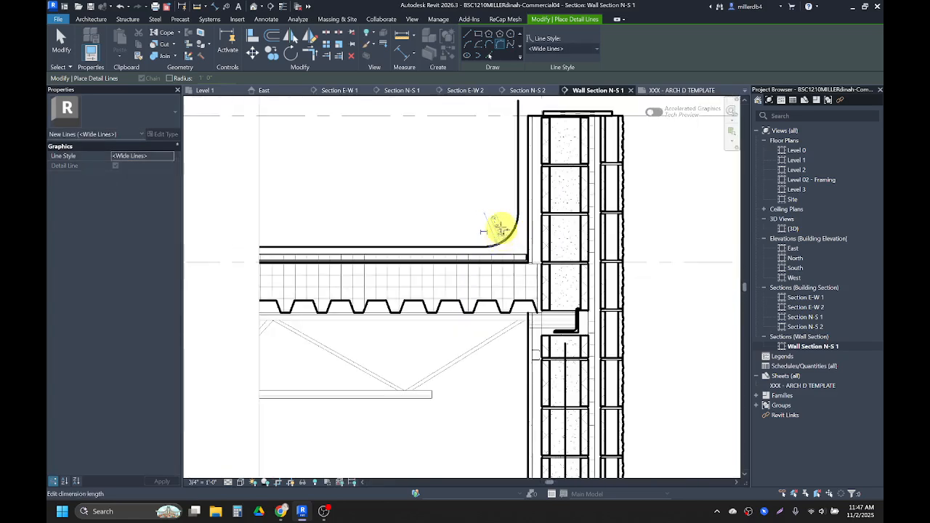
pyautogui.press('Escape')
pyautogui.press('Escape')
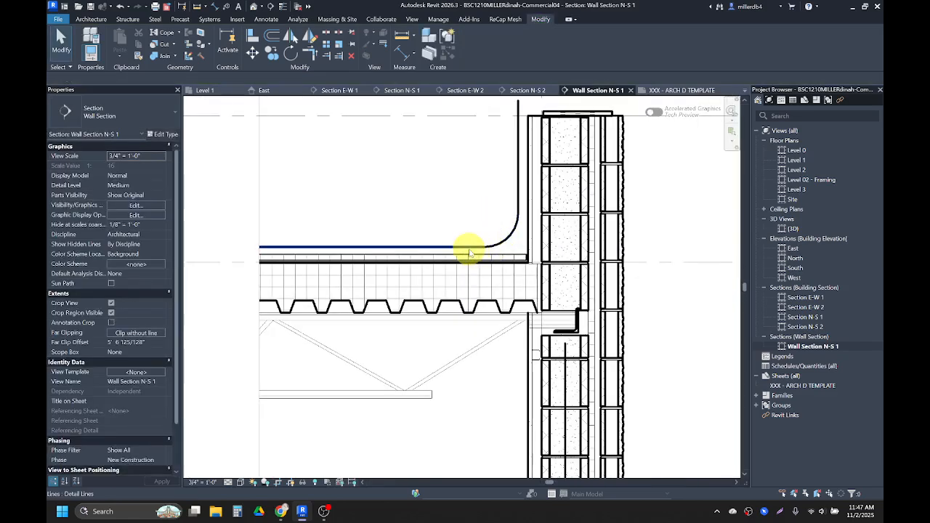
# Nudge the horizontal membrane line down closer to the top of the roof insulation
pyautogui.click(470, 250)
pyautogui.scroll(2, 461, 243)
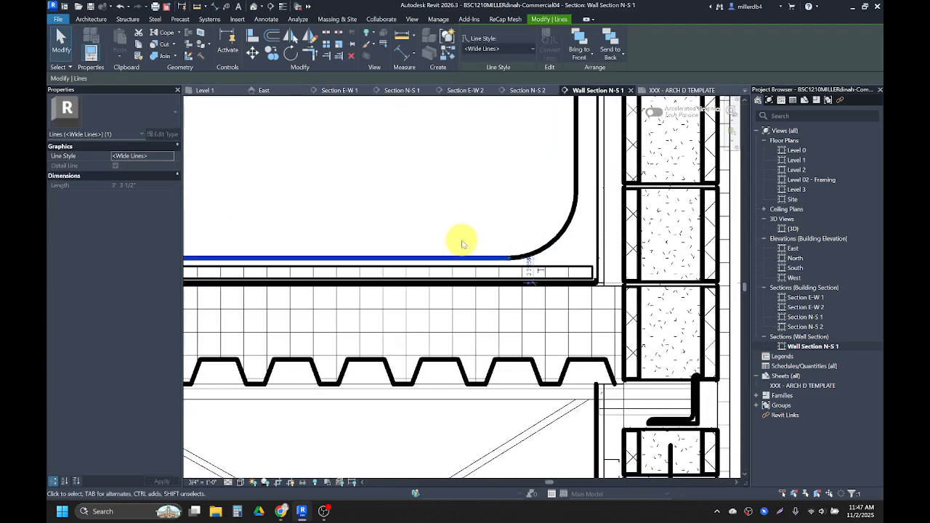
pyautogui.scroll(2, 461, 245)
pyautogui.scroll(-3, 468, 242)
pyautogui.scroll(-1, 466, 236)
pyautogui.moveTo(466, 234); pyautogui.dragTo(415, 329, button='middle')
# Nudge the vertical membrane line toward the parapet's interior face
pyautogui.click(499, 280)
pyautogui.press('Right')
pyautogui.press('Right')
pyautogui.press('Right')
pyautogui.press('Right')
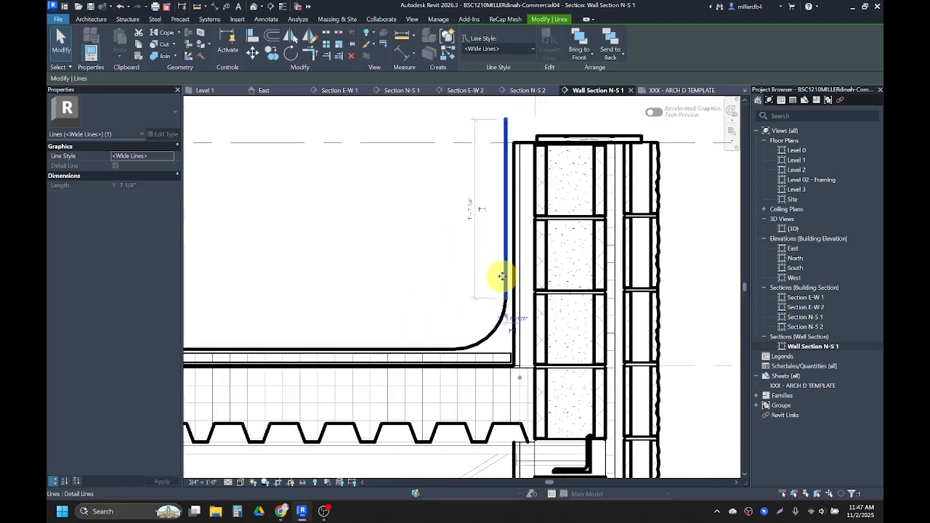
pyautogui.scroll(2, 503, 274)
pyautogui.press('Right')
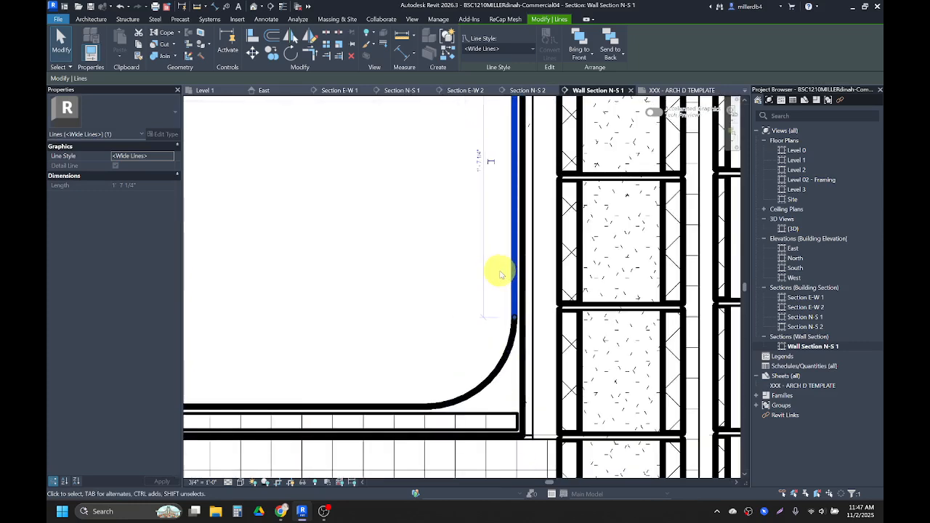
pyautogui.scroll(-2, 500, 274)
pyautogui.press('Escape')
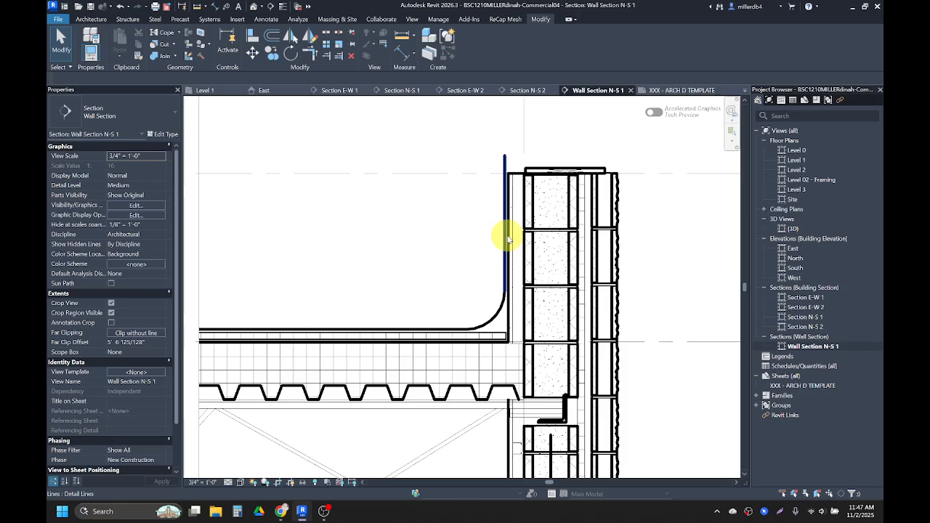
# Shorten the vertical membrane line so its upper end stops a few inches below the top of the parapet
pyautogui.scroll(3, 506, 200)
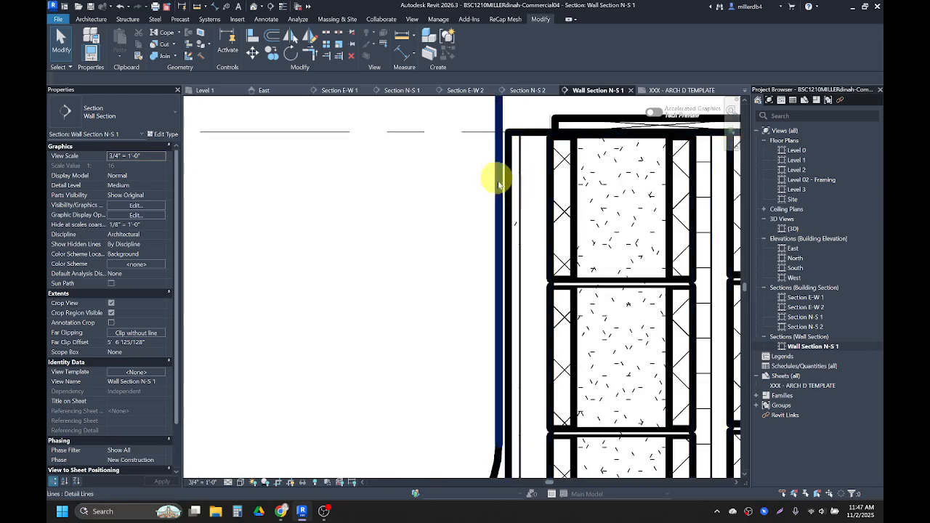
pyautogui.scroll(-2, 504, 192)
pyautogui.click(500, 138)
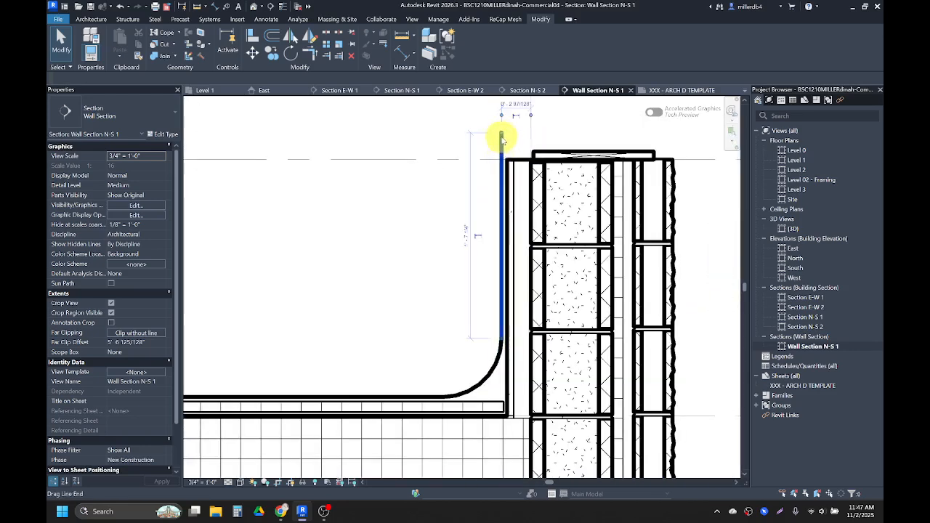
pyautogui.moveTo(501, 135); pyautogui.dragTo(500, 183)
pyautogui.scroll(-1, 501, 182)
pyautogui.click(437, 280)
pyautogui.moveTo(445, 265); pyautogui.dragTo(408, 280, button='middle')
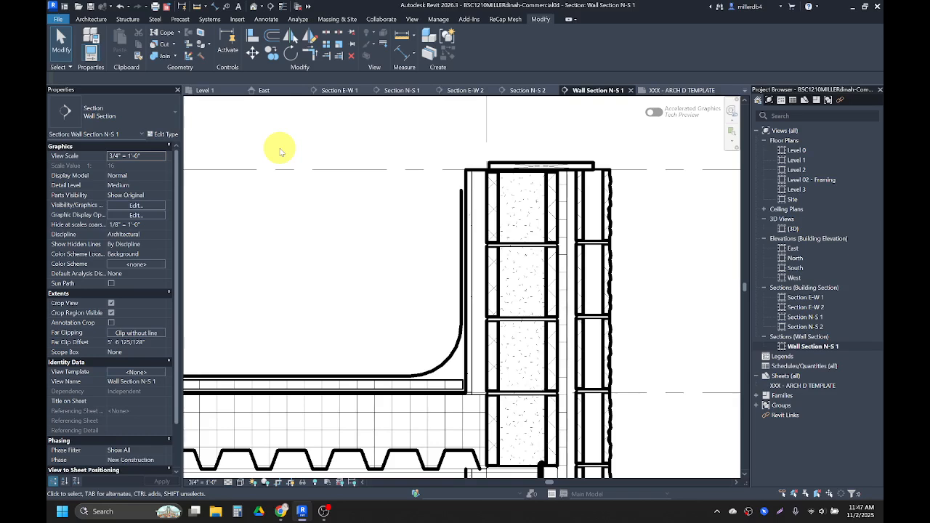
# Draw a <Wide Lines> cleat from beside the parapet's top nailer, down in front of the membrane, ending in a 45° outward kick
pyautogui.press('d')
pyautogui.press('l')
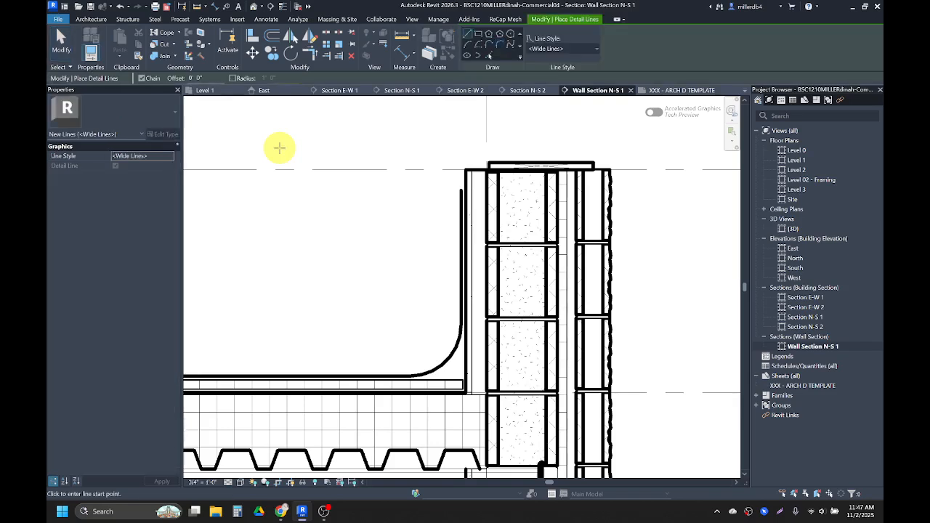
pyautogui.scroll(3, 487, 155)
pyautogui.scroll(2, 491, 157)
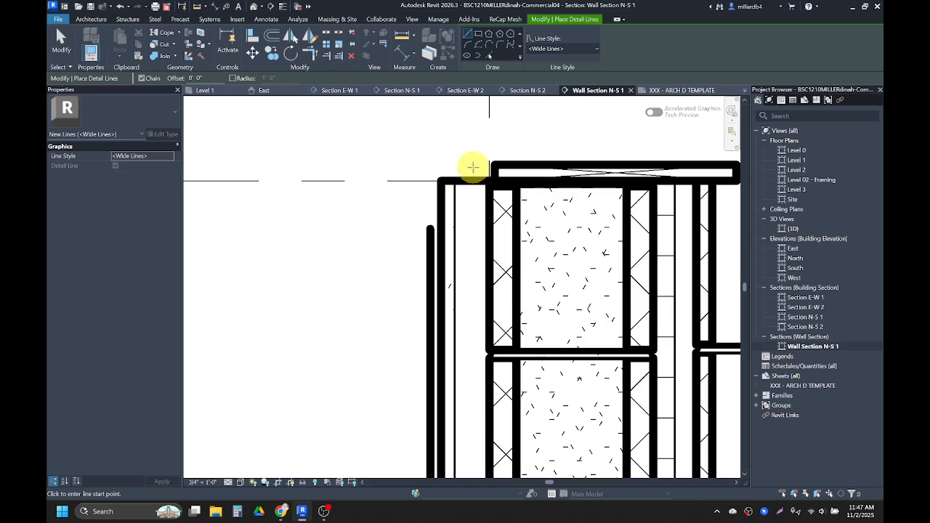
pyautogui.click(476, 170)
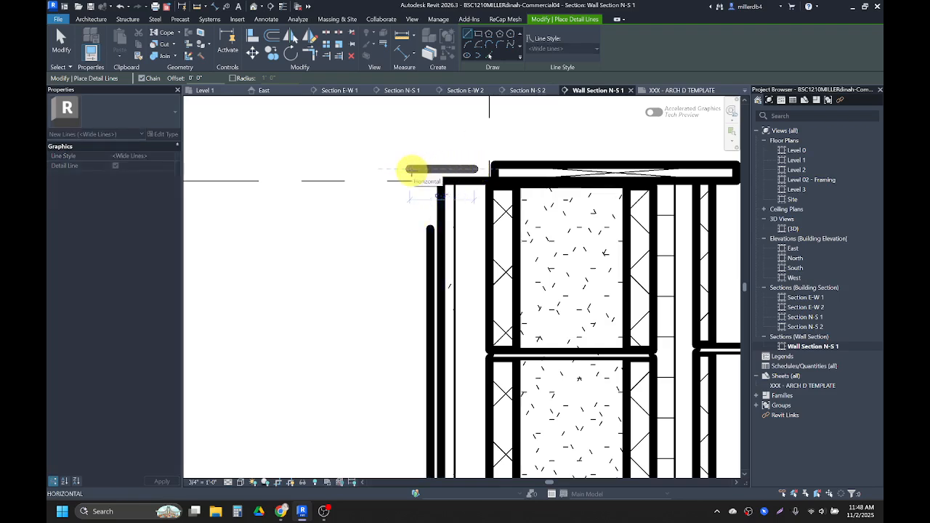
pyautogui.click(412, 170)
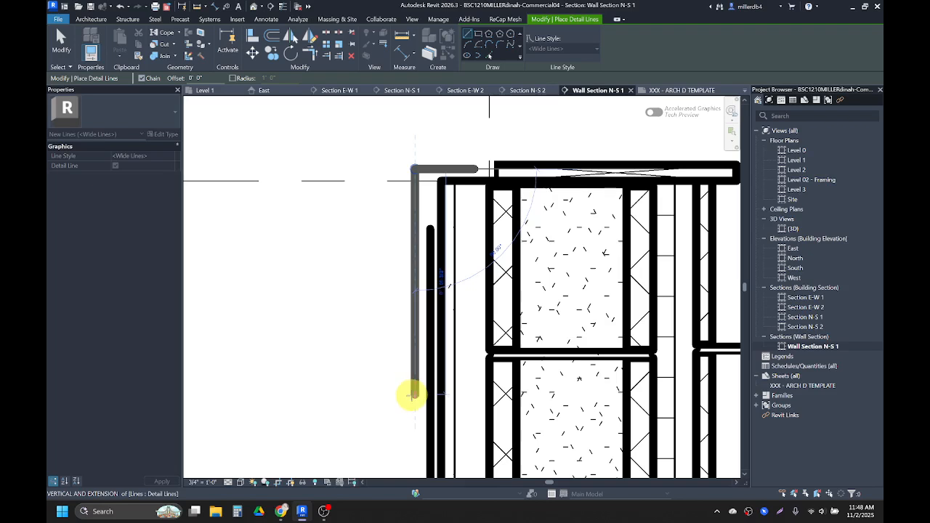
pyautogui.moveTo(410, 388); pyautogui.dragTo(411, 312, button='middle')
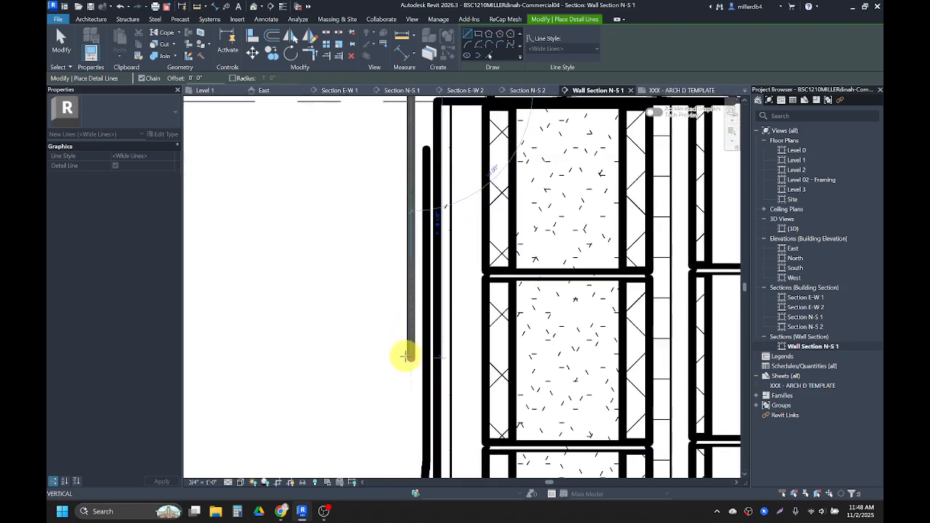
pyautogui.click(408, 356)
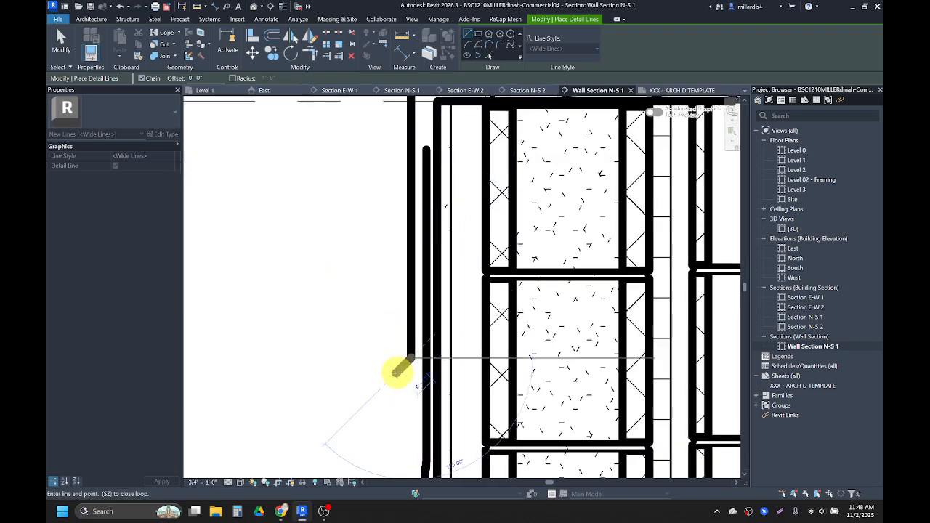
pyautogui.click(396, 373)
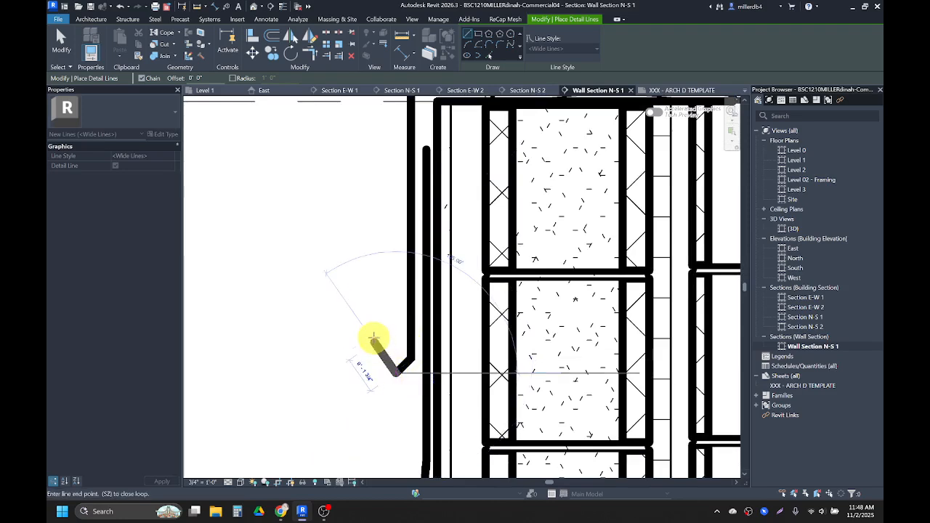
pyautogui.press('Escape')
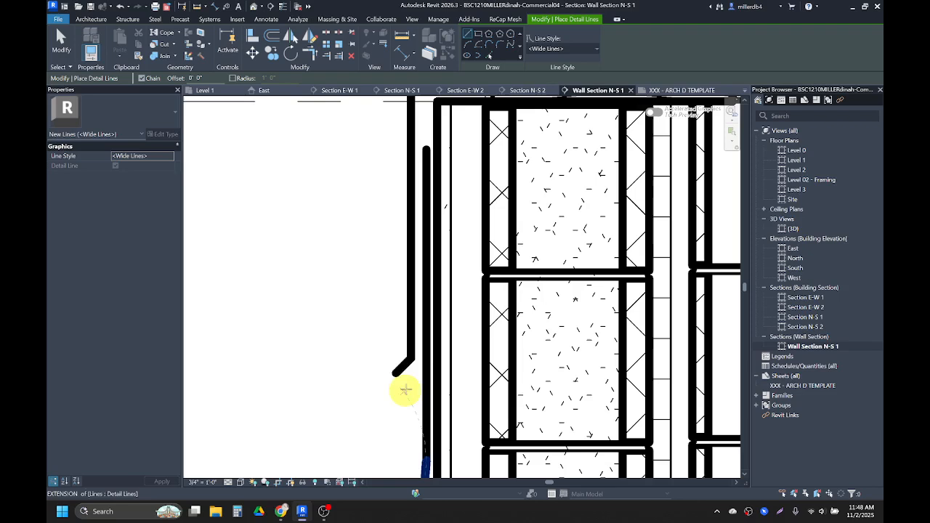
# Draw the coping's hemmed lower edge as angled detail lines wrapping around the cleat's kick on the roof side
pyautogui.scroll(2, 405, 380)
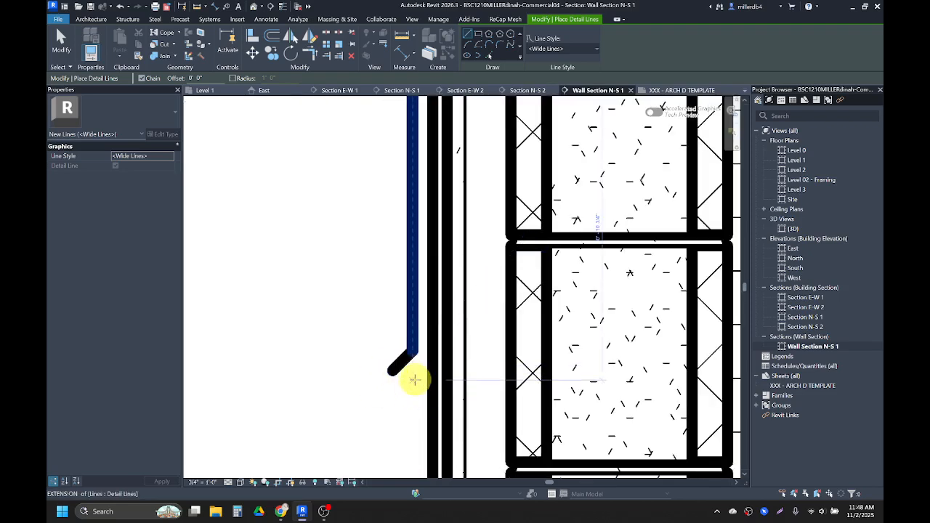
pyautogui.click(413, 373)
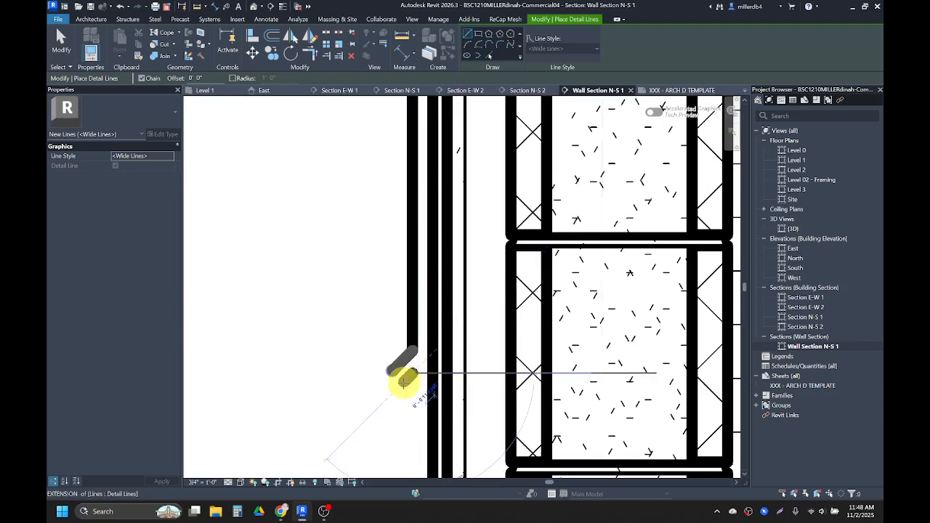
pyautogui.click(393, 391)
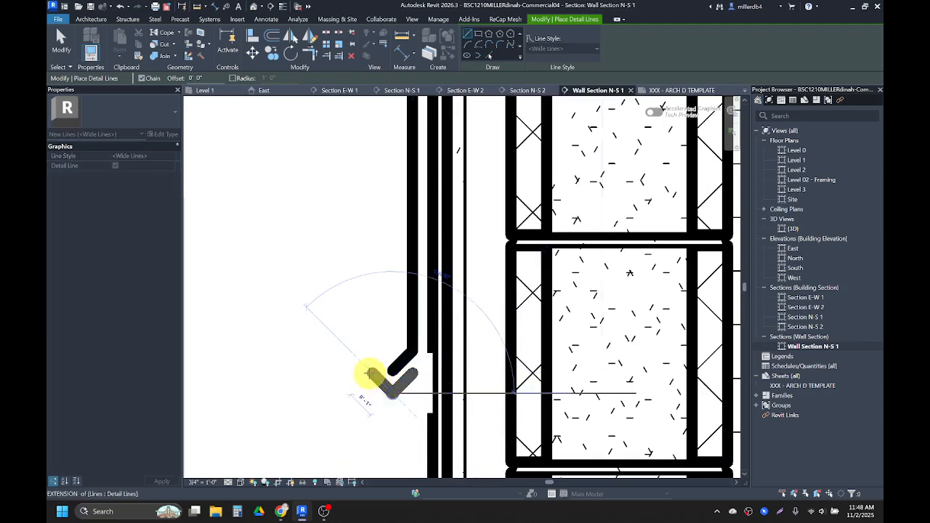
pyautogui.click(368, 373)
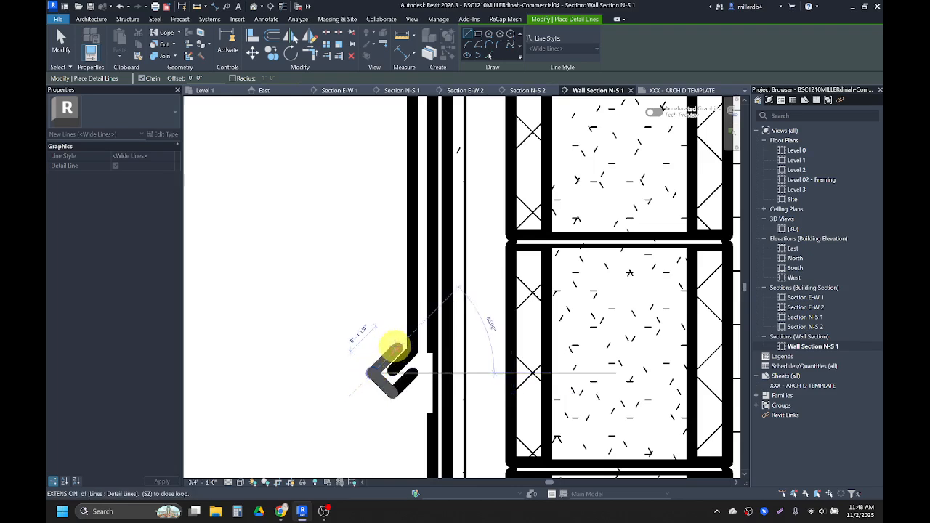
pyautogui.click(394, 346)
# Continue the coping line up about 1'-0 3/4", sloping over the parapet top and about 6" down the exterior face, ending in an outward kick
pyautogui.scroll(-2, 391, 332)
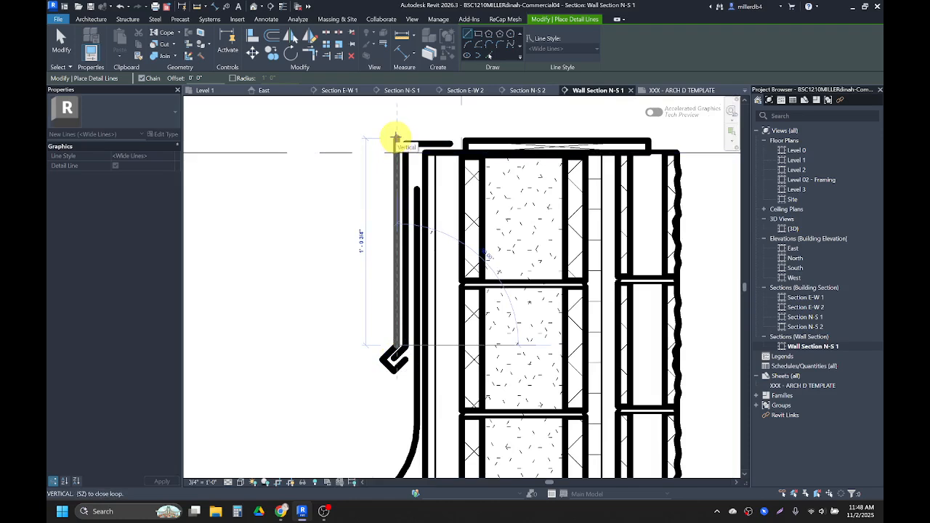
pyautogui.click(396, 138)
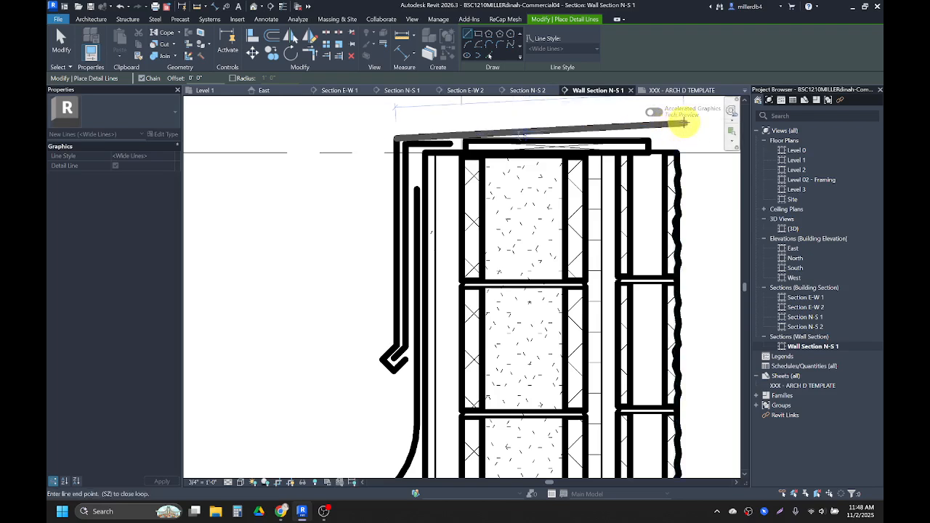
pyautogui.click(683, 124)
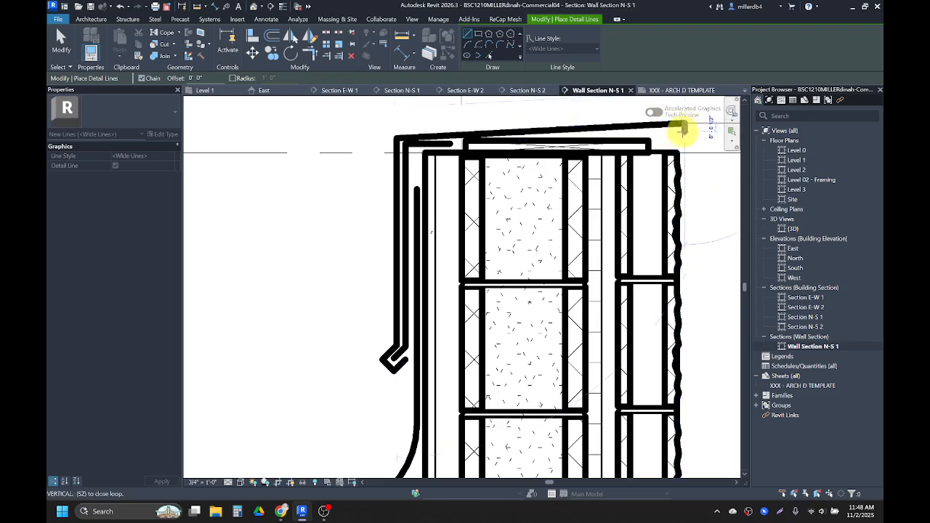
pyautogui.click(686, 222)
pyautogui.click(695, 232)
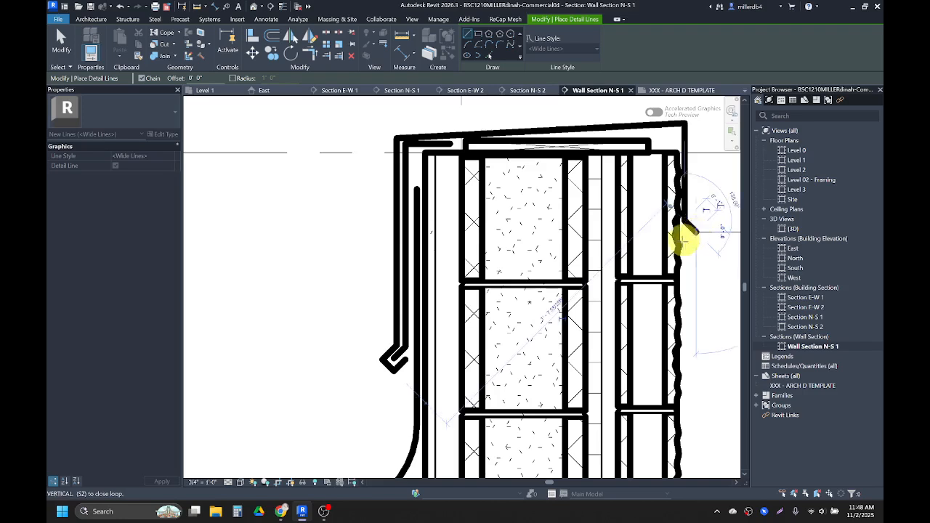
pyautogui.press('Escape')
pyautogui.press('Escape')
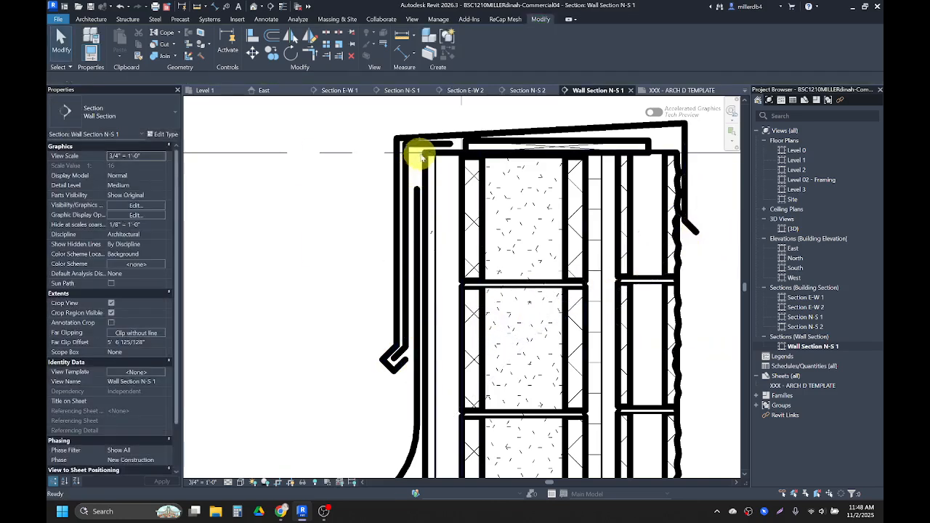
# Nudge the upper segment of the coping's hem outward and the coping's sloped top line upward for clearance around the cleat and nailer
pyautogui.scroll(3, 391, 351)
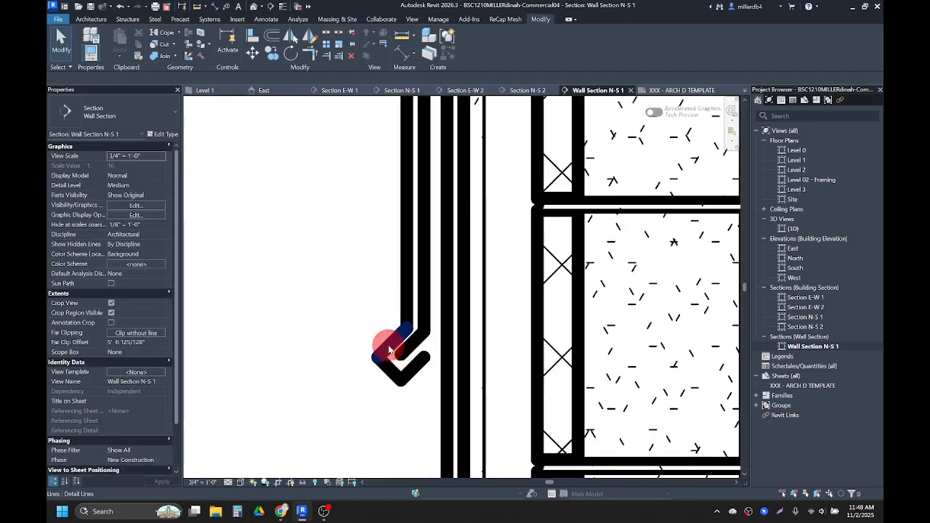
pyautogui.click(390, 351)
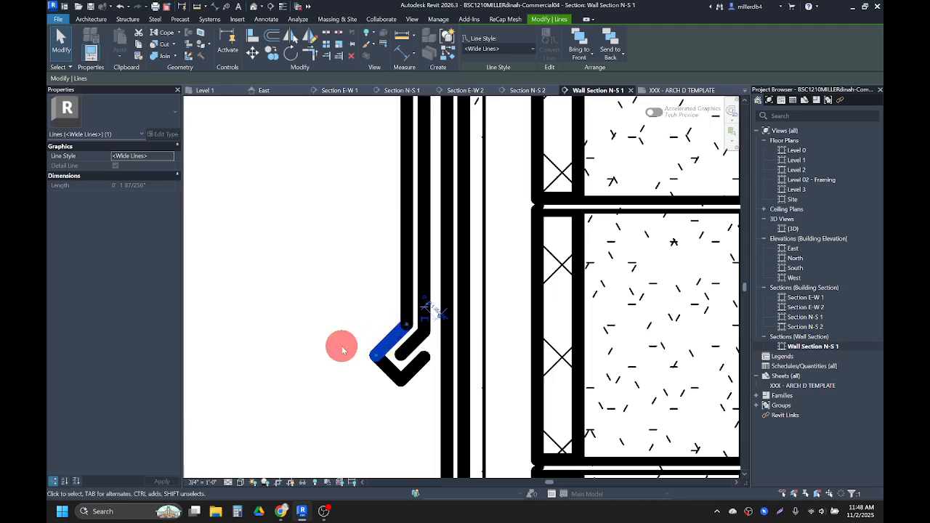
pyautogui.press('Escape')
pyautogui.scroll(-3, 397, 331)
pyautogui.scroll(3, 436, 208)
pyautogui.click(457, 188)
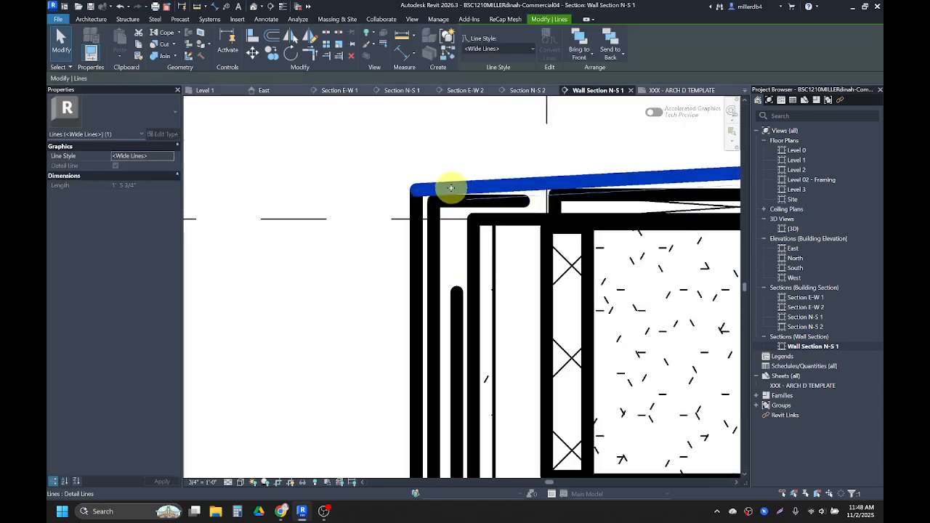
pyautogui.click(453, 162)
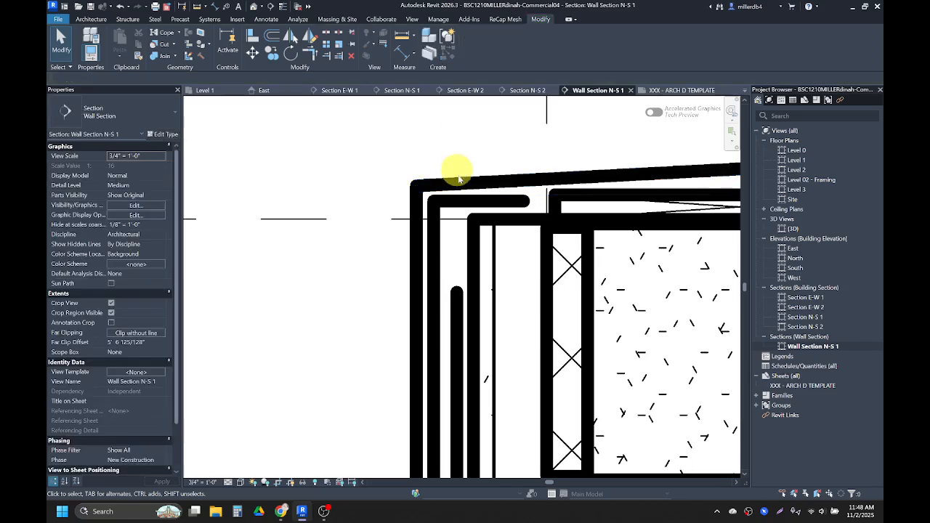
# Nudge the coping's vertical exterior leg outward, slightly away from the wall's textured exterior face
pyautogui.scroll(-2, 466, 225)
pyautogui.moveTo(466, 225); pyautogui.dragTo(316, 225, button='middle')
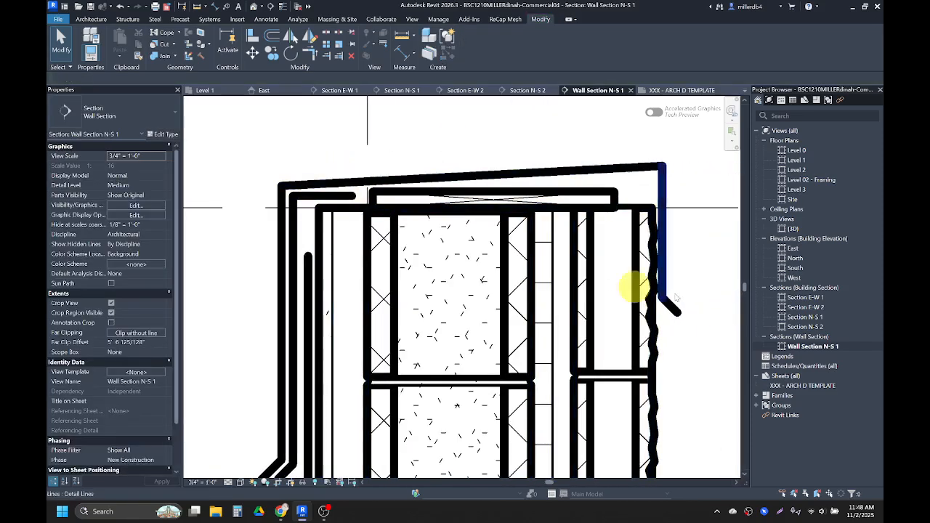
pyautogui.click(663, 201)
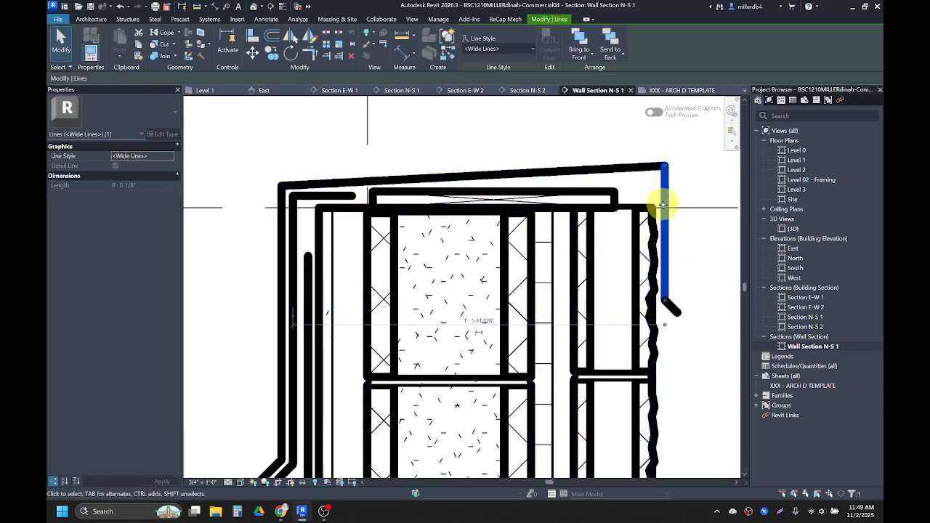
pyautogui.click(694, 383)
pyautogui.scroll(-3, 660, 311)
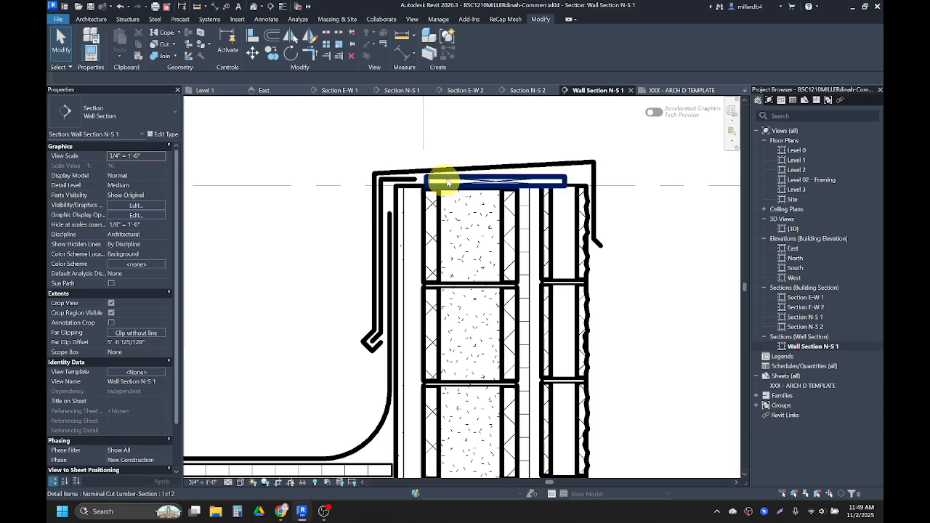
# Nudge the lower outer segment of the coping's hem to fine-tune its spacing from the cleat's kick
pyautogui.scroll(5, 365, 334)
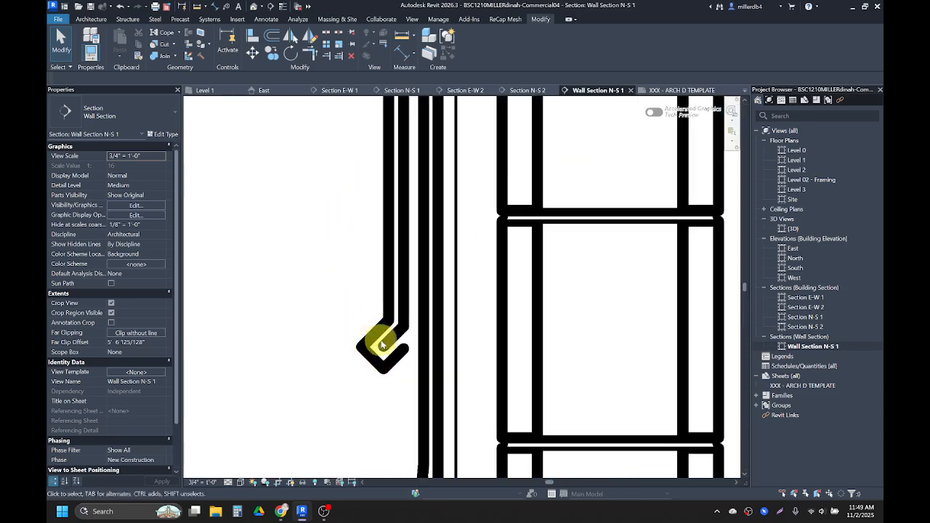
pyautogui.click(371, 356)
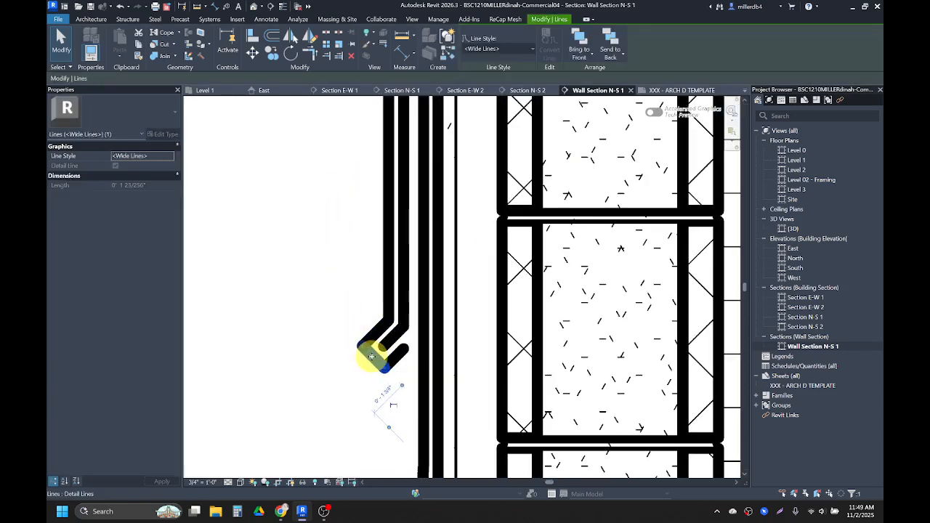
pyautogui.scroll(3, 380, 349)
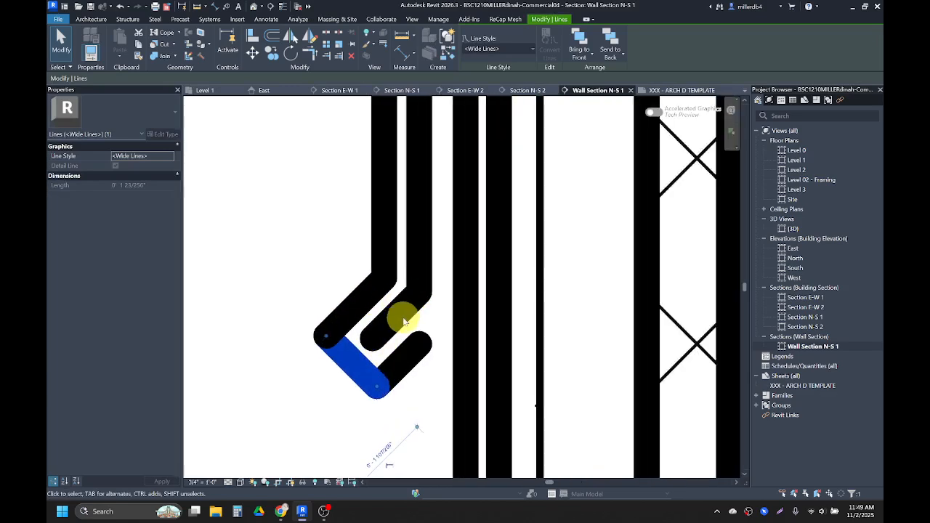
pyautogui.scroll(-4, 404, 321)
pyautogui.click(366, 402)
pyautogui.scroll(-3, 372, 386)
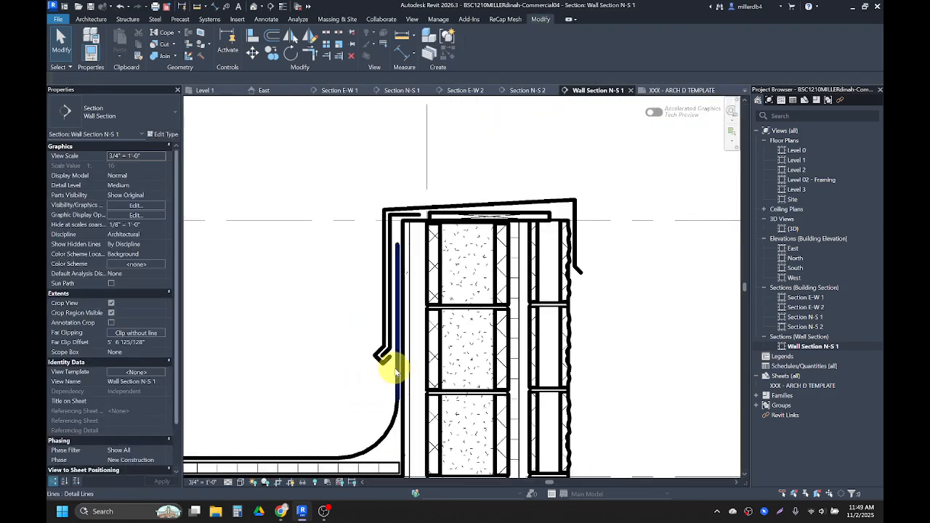
pyautogui.scroll(1, 392, 372)
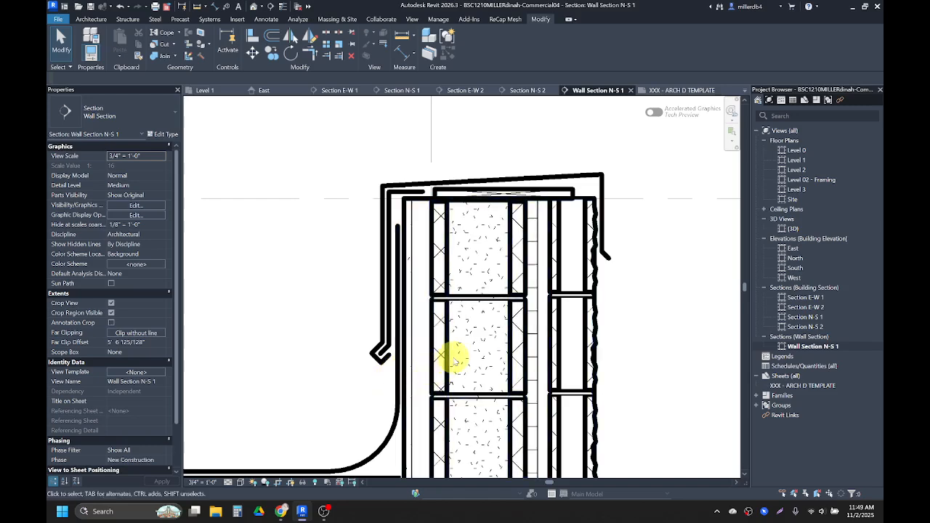
# Examine the whole wall section from the parapet through Level 2 to the slab and footing for missing details
pyautogui.scroll(-2, 481, 357)
pyautogui.scroll(-2, 501, 406)
pyautogui.moveTo(503, 404); pyautogui.dragTo(499, 247, button='middle')
pyautogui.moveTo(533, 376); pyautogui.dragTo(505, 274, button='middle')
pyautogui.moveTo(476, 418)
pyautogui.mouseDown(button='middle')
pyautogui.moveTo(475, 347)
pyautogui.moveTo(445, 211)
pyautogui.mouseUp(button='middle')
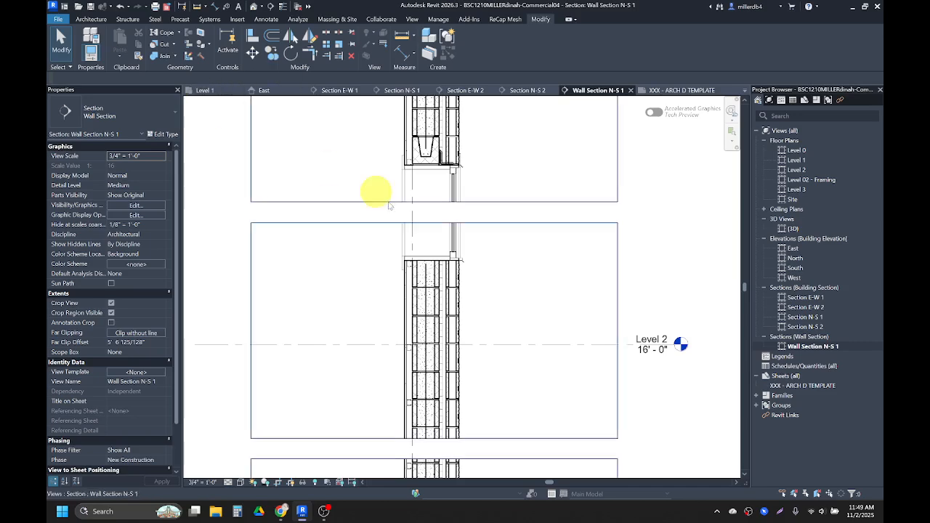
pyautogui.scroll(-6, 375, 340)
pyautogui.moveTo(389, 350); pyautogui.dragTo(388, 209, button='middle')
pyautogui.scroll(2, 387, 289)
pyautogui.scroll(2, 389, 290)
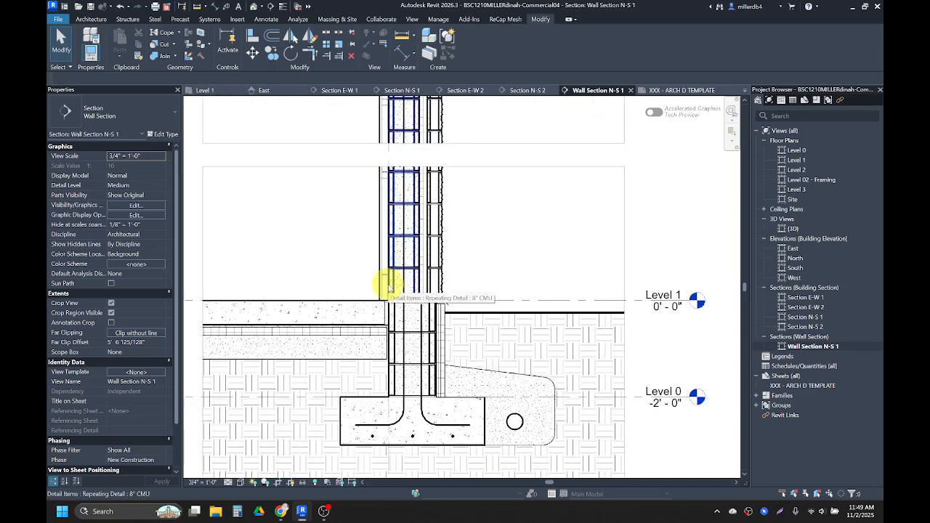
pyautogui.scroll(-4, 389, 287)
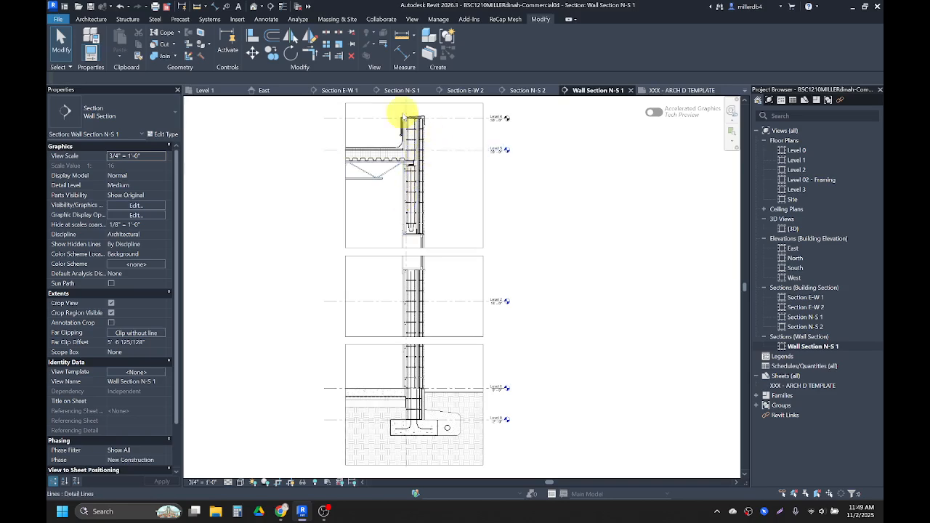
pyautogui.moveTo(393, 197); pyautogui.dragTo(401, 242, button='middle')
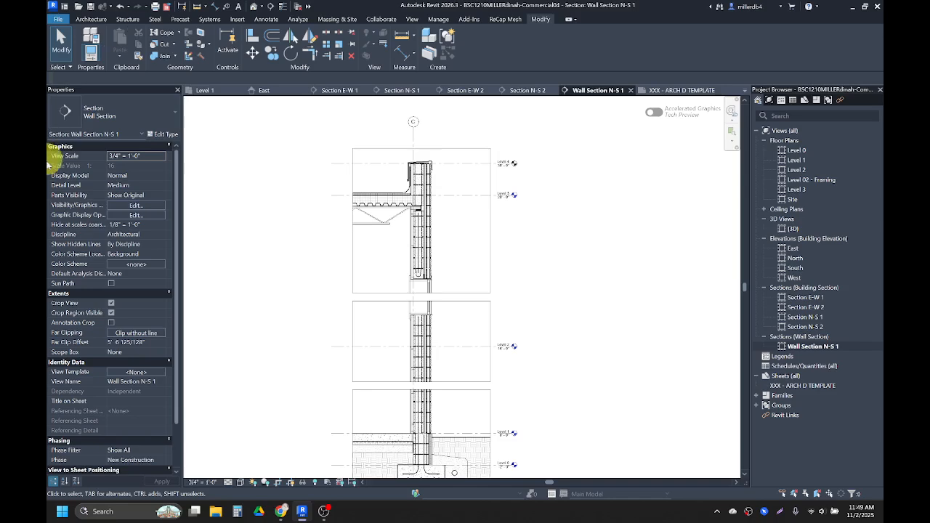
# Start a batt Insulation detail for the interior stud cavity above Level 1 with an insulation width of 0' 1 5/8"
pyautogui.scroll(3, 362, 292)
pyautogui.moveTo(417, 340); pyautogui.dragTo(399, 156, button='middle')
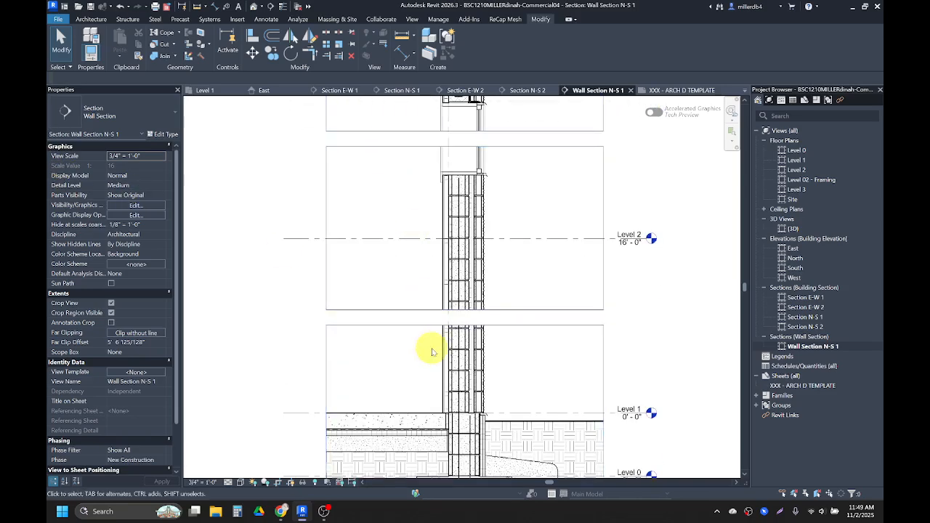
pyautogui.scroll(2, 431, 349)
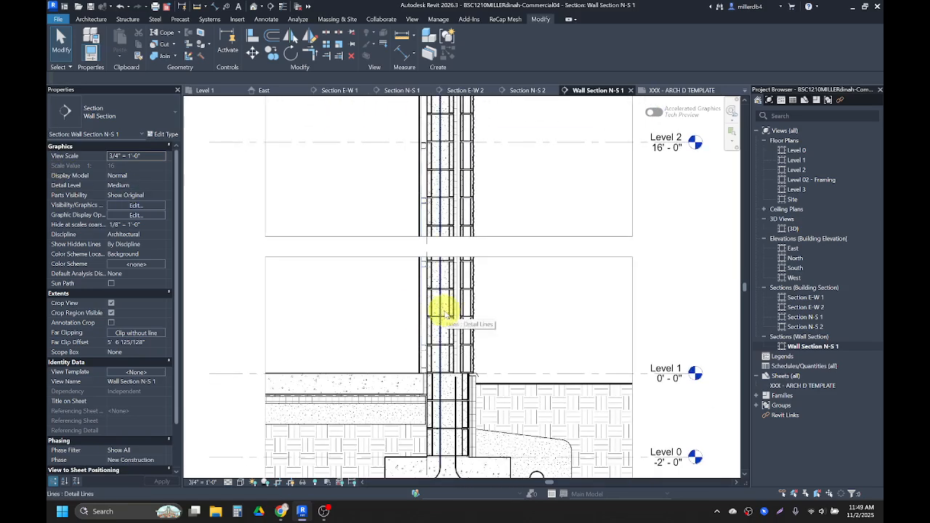
pyautogui.scroll(1, 417, 372)
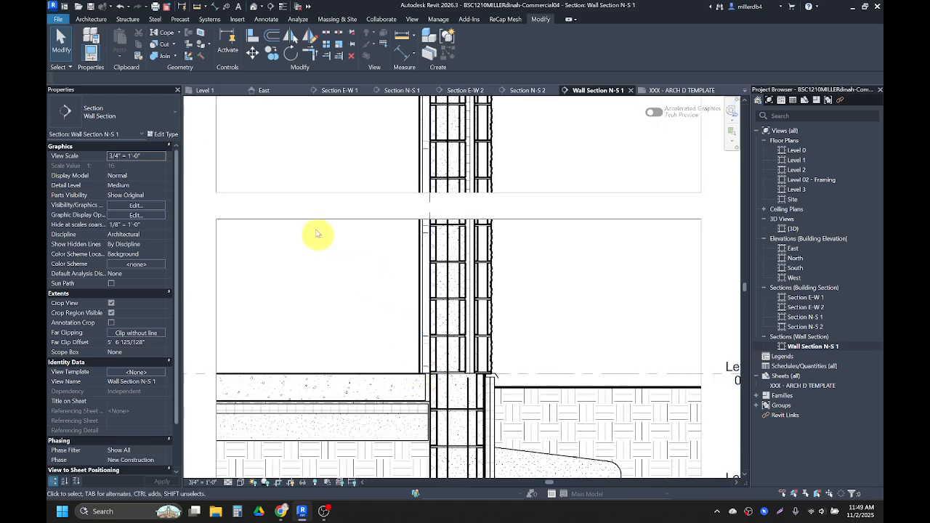
pyautogui.click(266, 19)
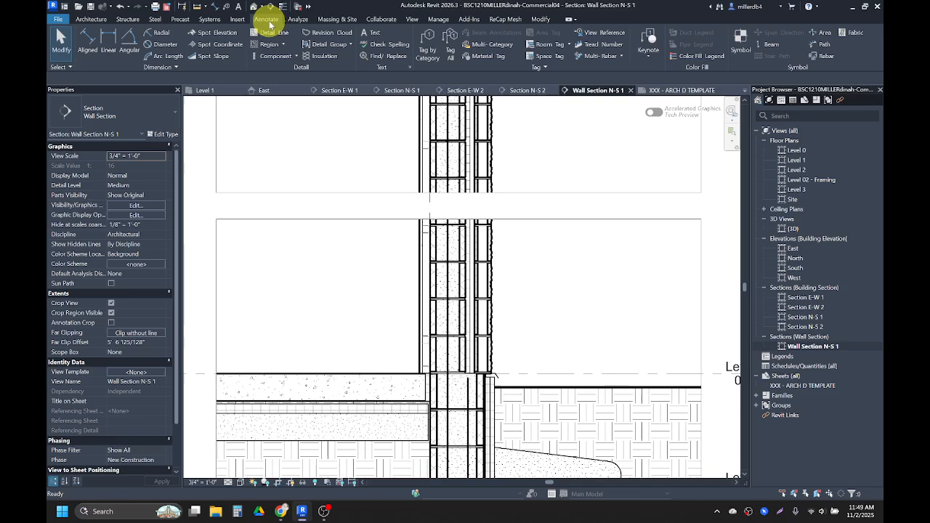
pyautogui.click(321, 56)
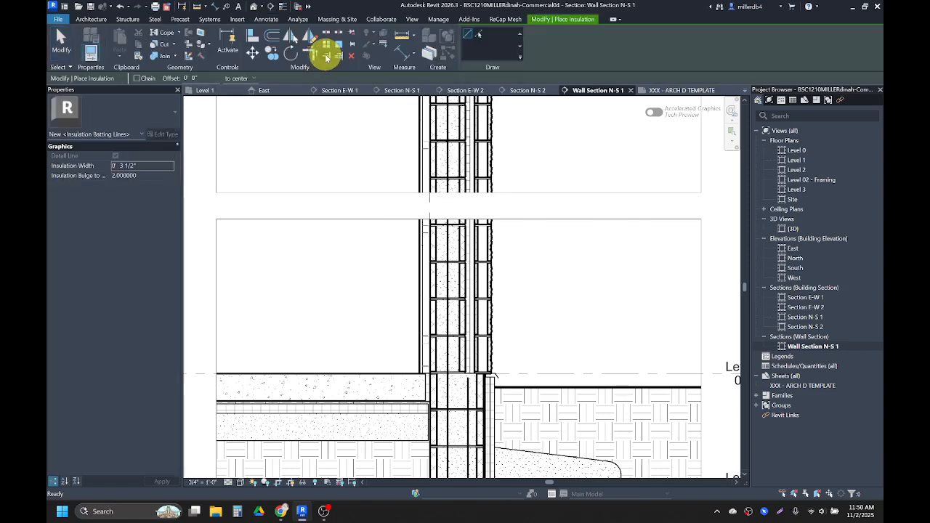
pyautogui.click(154, 166)
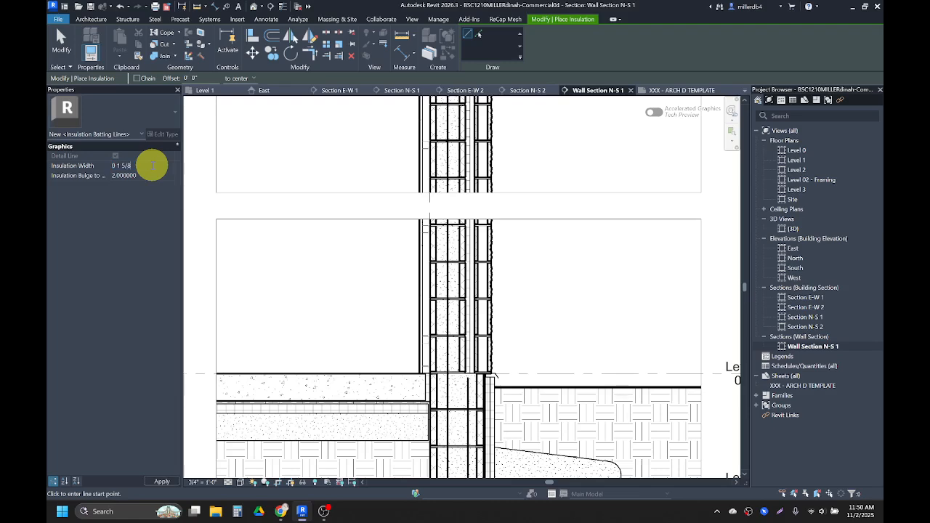
pyautogui.scroll(3, 420, 360)
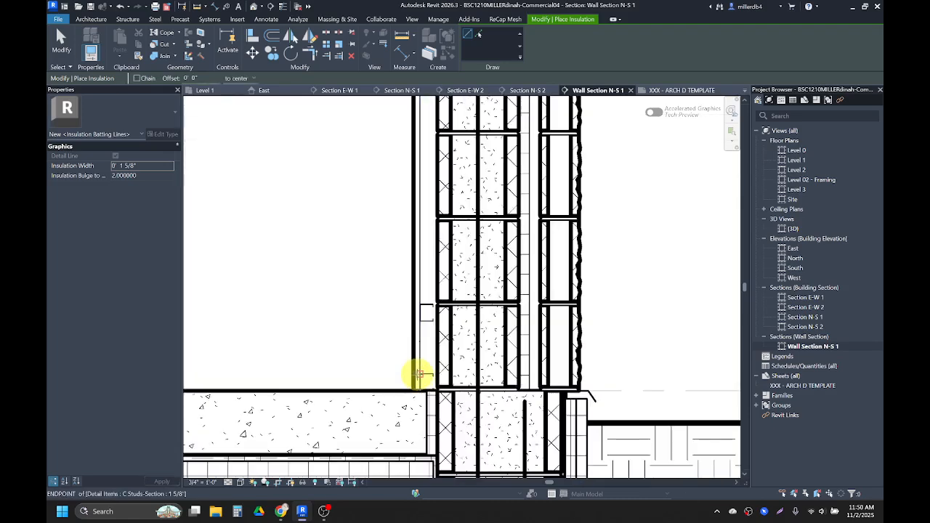
pyautogui.scroll(2, 420, 375)
pyautogui.click(422, 376)
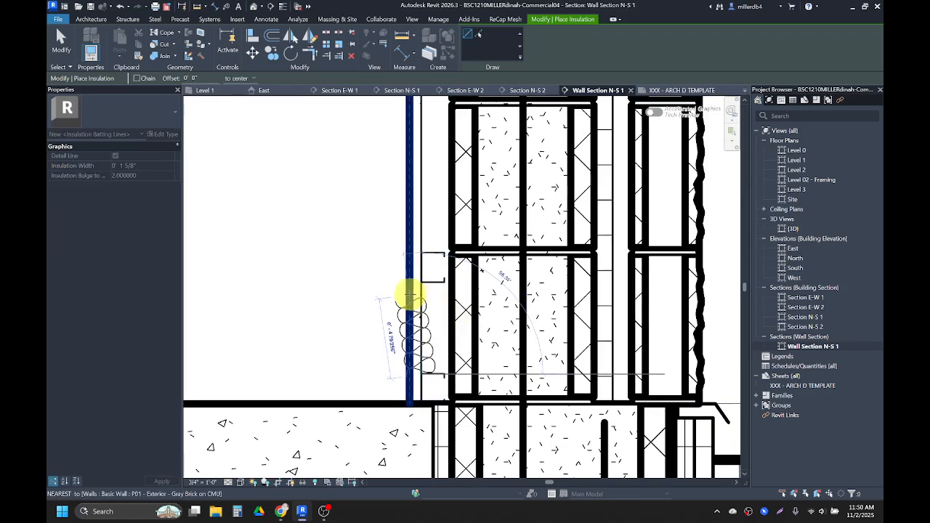
pyautogui.press('Escape')
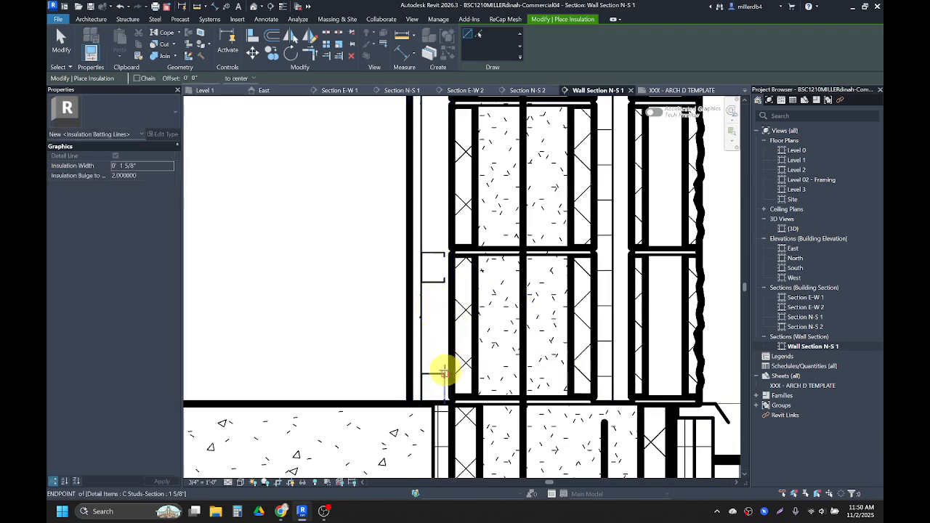
pyautogui.click(434, 373)
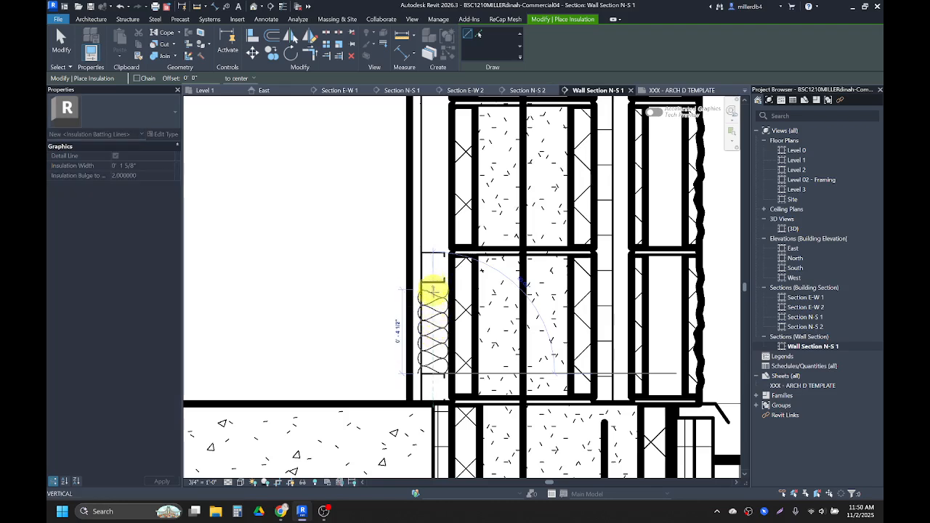
pyautogui.press('Escape')
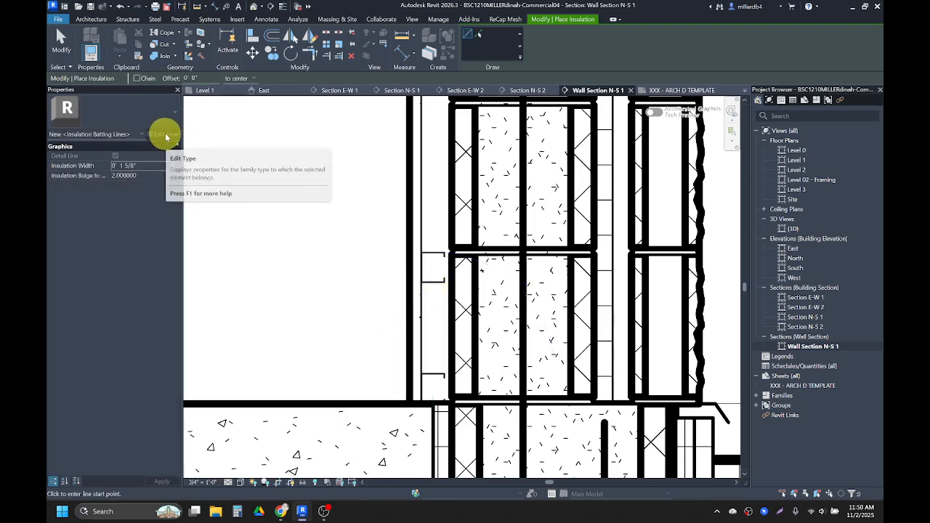
pyautogui.click(237, 78)
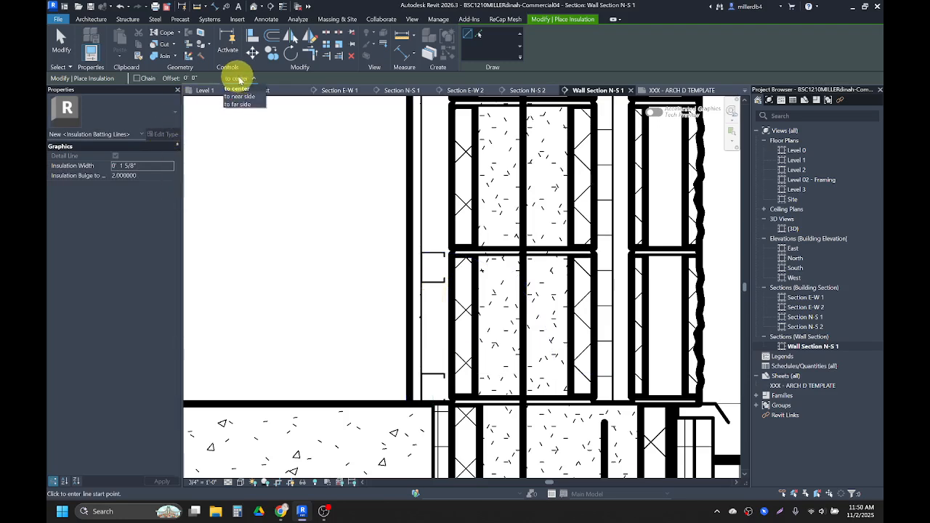
pyautogui.click(239, 98)
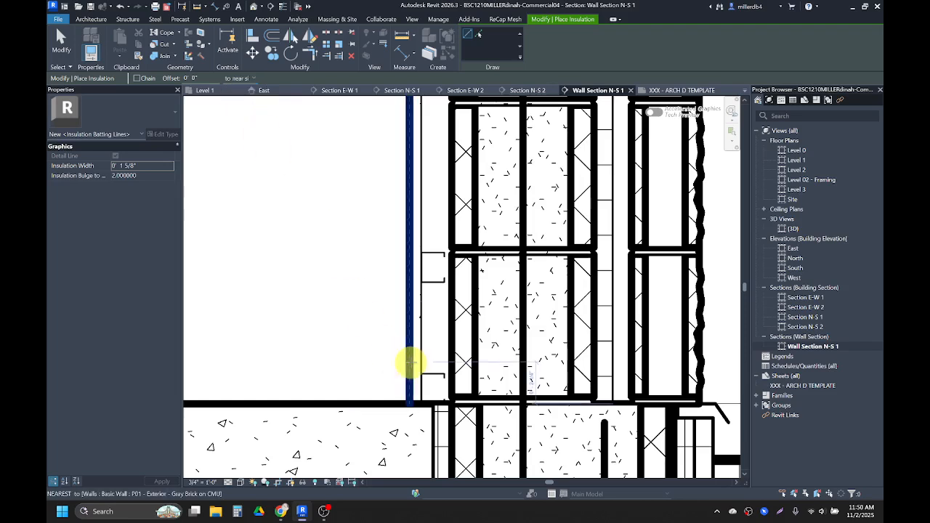
pyautogui.click(416, 374)
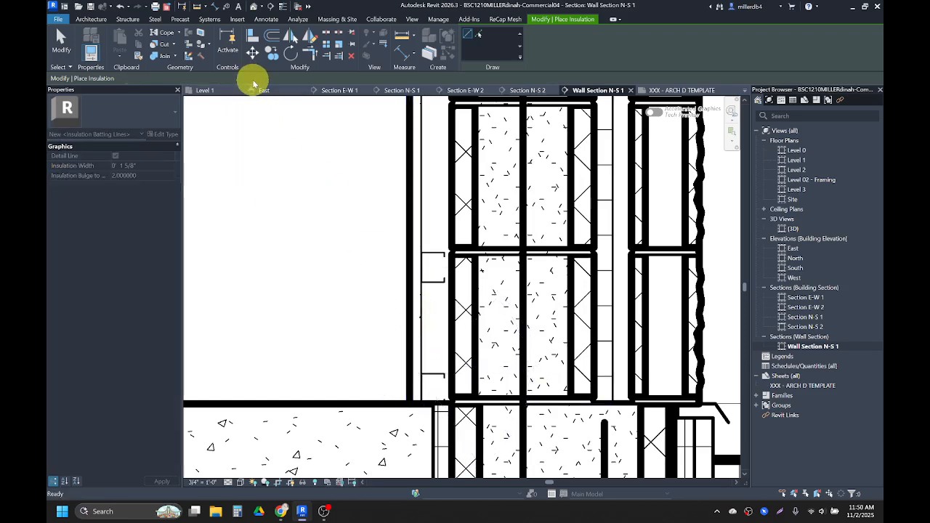
# Align the batt insulation to the far side and place it between the lowest two C-studs above Level 1
pyautogui.click(239, 78)
pyautogui.click(240, 104)
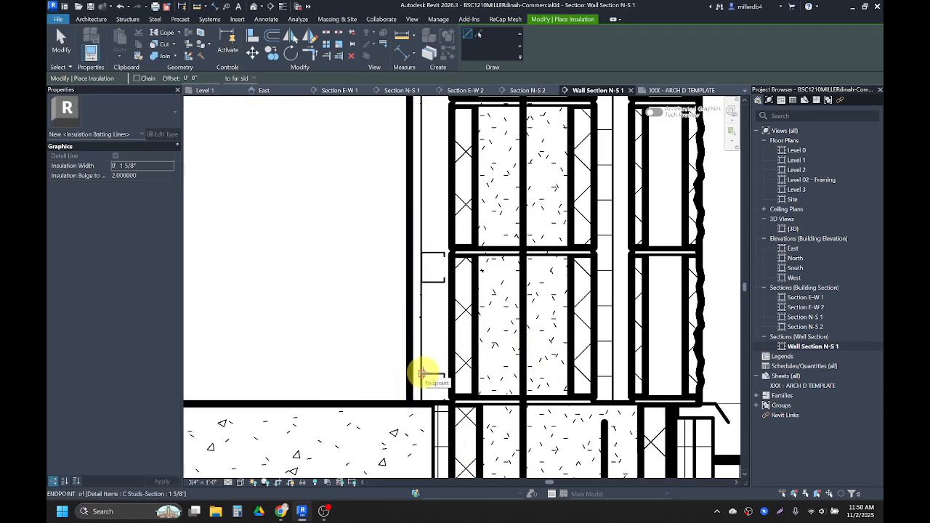
pyautogui.click(421, 373)
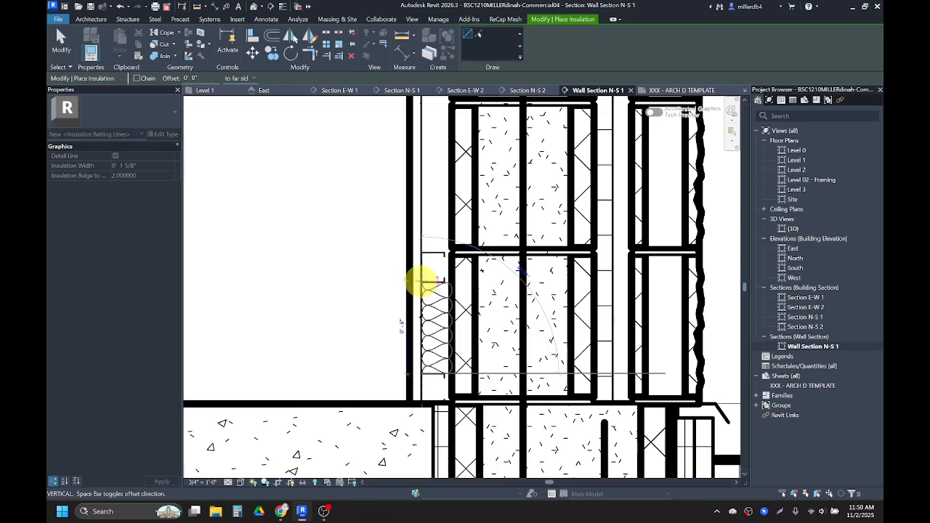
pyautogui.click(423, 281)
# Place batt insulation in the interior cavity from the second C-stud above Level 1 up to the stud just below the view break
pyautogui.click(421, 253)
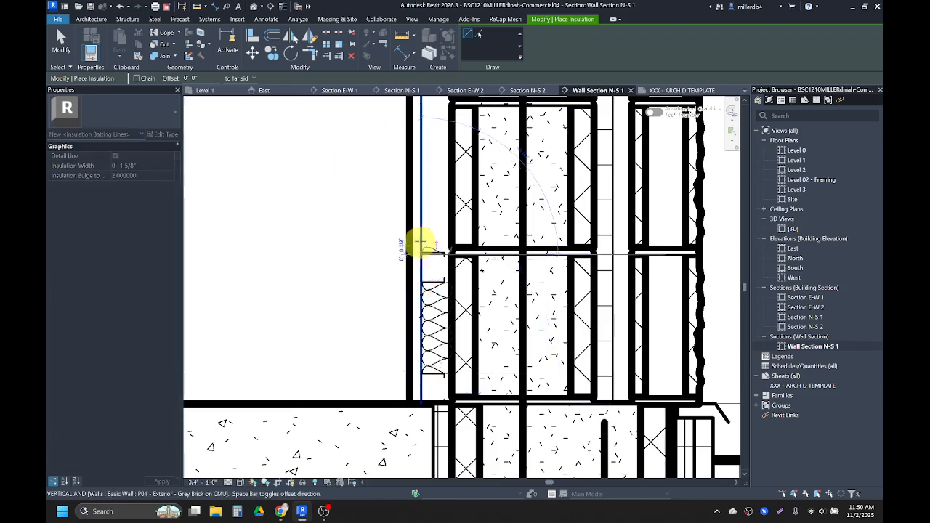
pyautogui.scroll(-2, 421, 223)
pyautogui.moveTo(421, 178); pyautogui.dragTo(416, 367, button='middle')
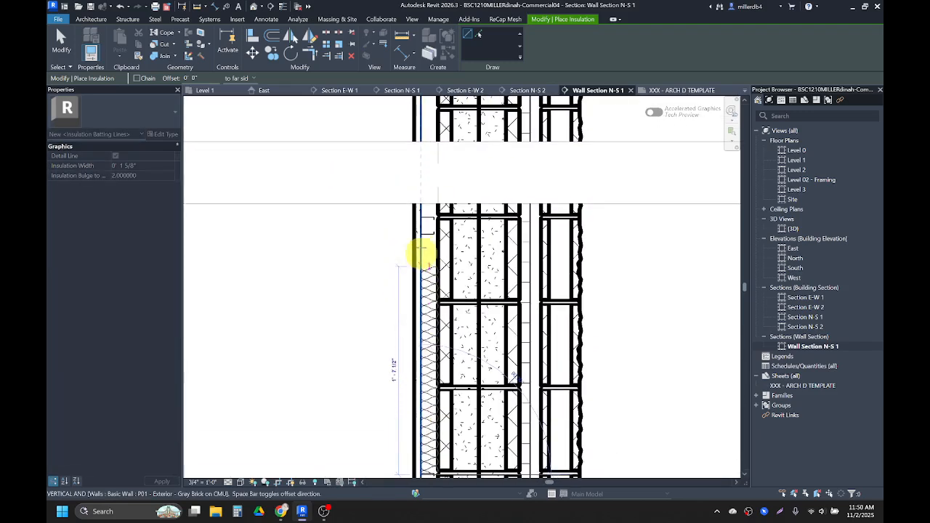
pyautogui.scroll(3, 421, 235)
pyautogui.click(424, 234)
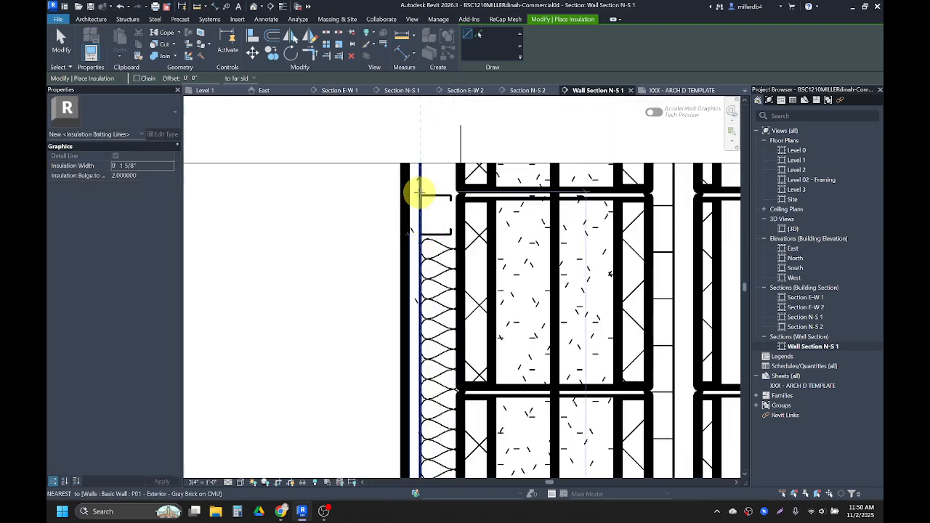
# Continue the batt insulation from the C-stud below the view break, across the break, to the next stud above
pyautogui.click(422, 194)
pyautogui.scroll(-2, 421, 193)
pyautogui.moveTo(422, 148); pyautogui.dragTo(410, 389, button='middle')
pyautogui.scroll(2, 404, 307)
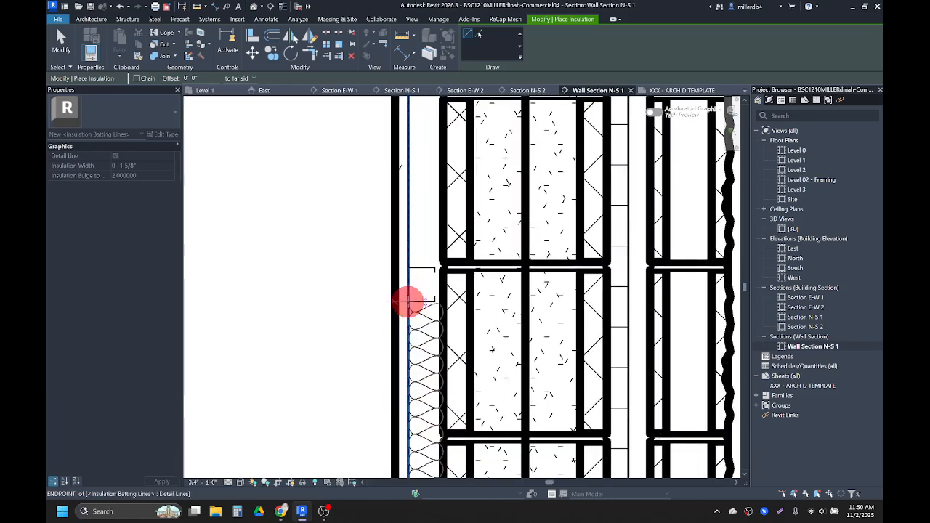
pyautogui.click(412, 300)
# Fill the next two stud bays with batt insulation, through Level 2 and up to the C-stud beneath the window sill
pyautogui.click(409, 266)
pyautogui.scroll(-2, 408, 267)
pyautogui.moveTo(406, 220); pyautogui.dragTo(403, 410, button='middle')
pyautogui.click(404, 281)
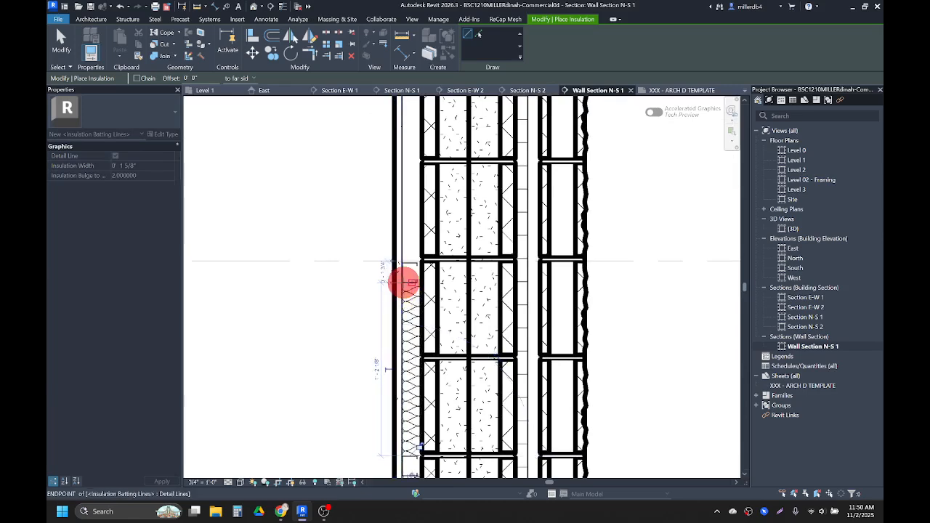
pyautogui.click(402, 262)
pyautogui.moveTo(412, 196); pyautogui.dragTo(389, 419, button='middle')
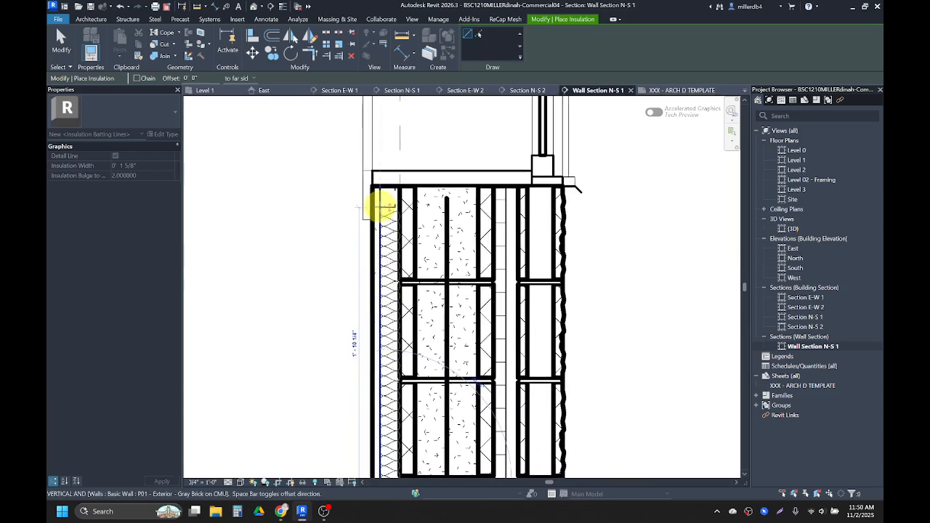
pyautogui.click(380, 201)
# Place batt insulation from the C-stud above the window head up to the next stud in the interior cavity
pyautogui.scroll(-2, 387, 197)
pyautogui.moveTo(390, 197); pyautogui.dragTo(395, 266, button='middle')
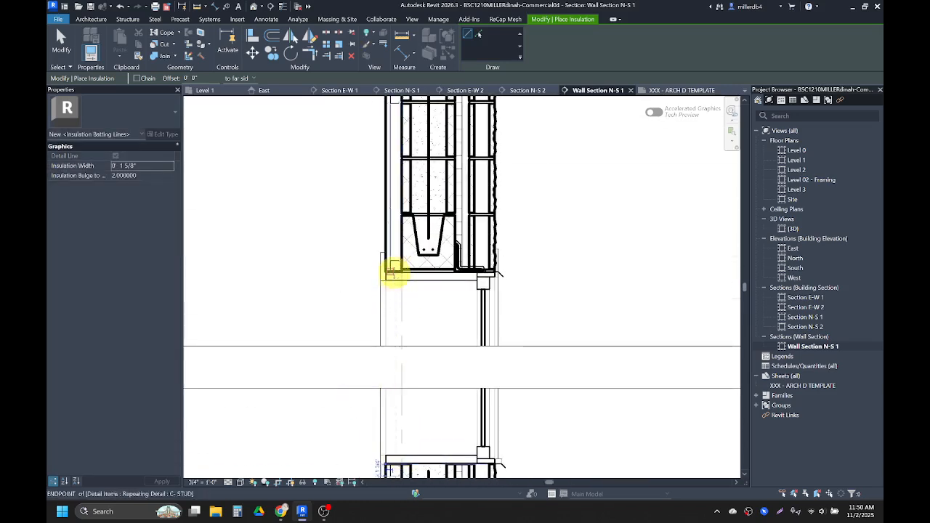
pyautogui.scroll(4, 393, 267)
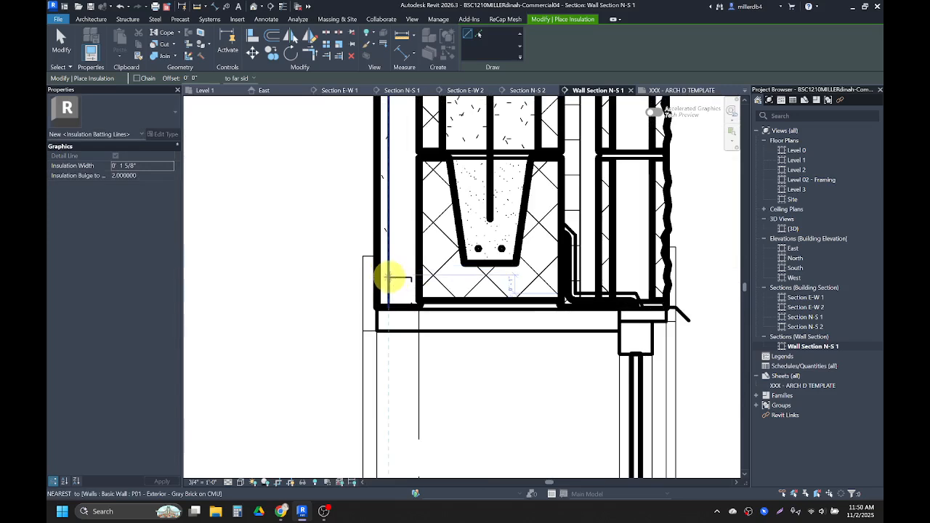
pyautogui.click(390, 277)
pyautogui.moveTo(387, 146); pyautogui.dragTo(383, 429, button='middle')
pyautogui.scroll(5, 373, 320)
pyautogui.click(385, 311)
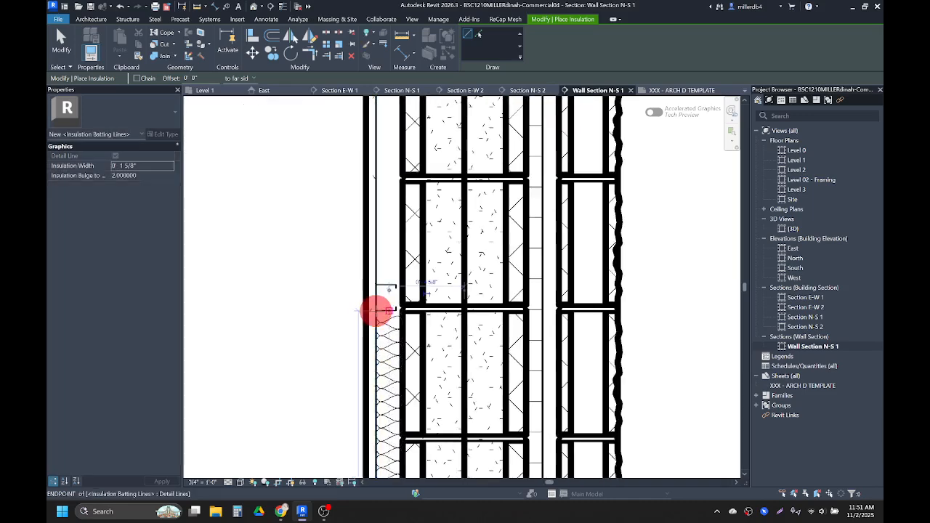
# Fill the remaining upper stud bays with batt insulation, ending at the roof joist bearing, and finish the insulation
pyautogui.click(376, 284)
pyautogui.scroll(-4, 377, 154)
pyautogui.moveTo(377, 154); pyautogui.dragTo(367, 365, button='middle')
pyautogui.scroll(1, 368, 366)
pyautogui.scroll(2, 361, 250)
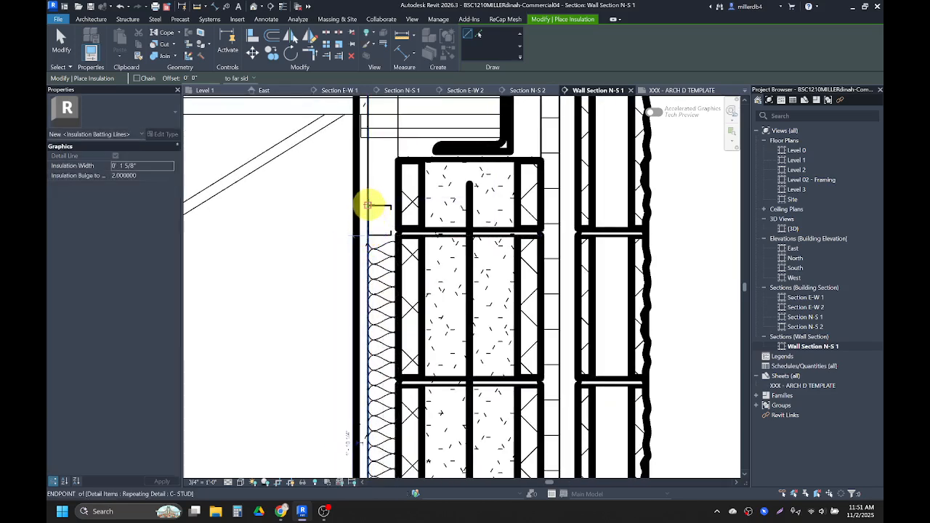
pyautogui.moveTo(370, 197); pyautogui.dragTo(365, 291, button='middle')
pyautogui.click(361, 250)
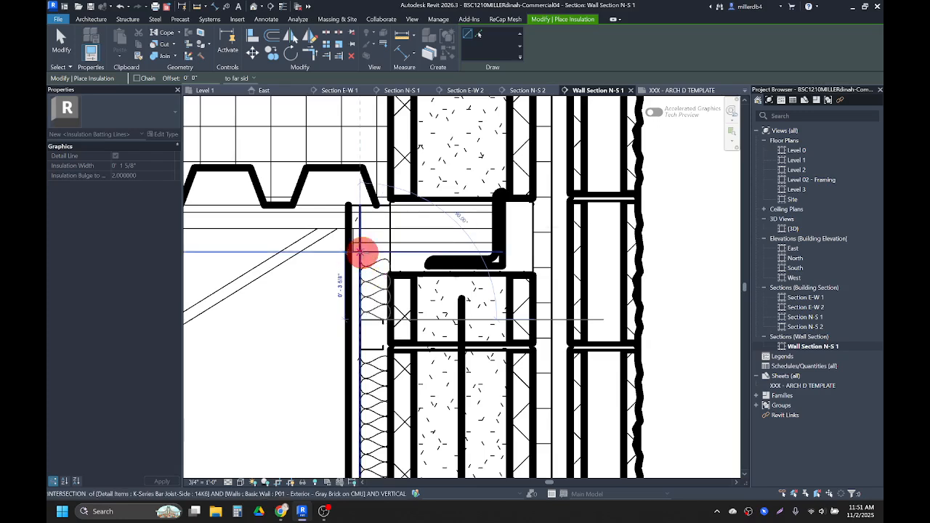
pyautogui.scroll(-2, 445, 371)
pyautogui.press('Escape')
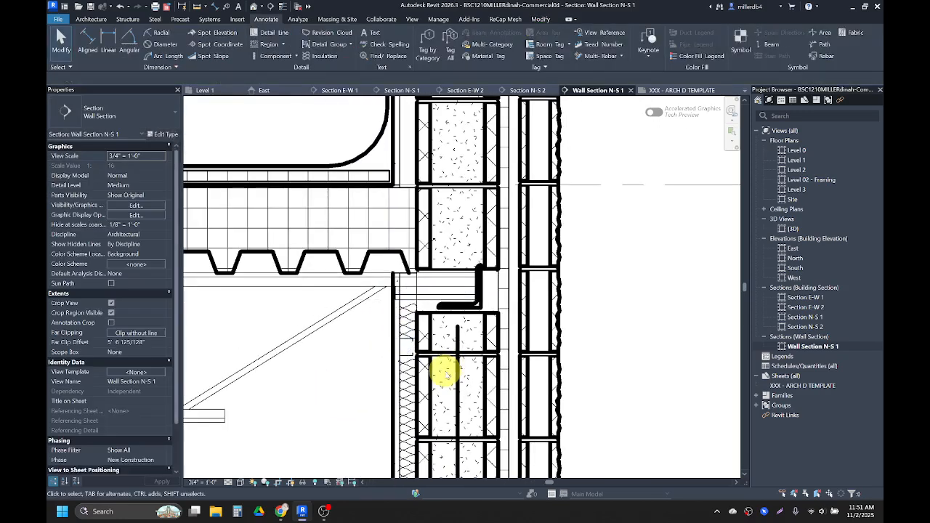
# Add an aligned dimension between Level 3 and Level 4, placed just outside the exterior face of the parapet
pyautogui.scroll(-2, 444, 371)
pyautogui.scroll(-4, 432, 259)
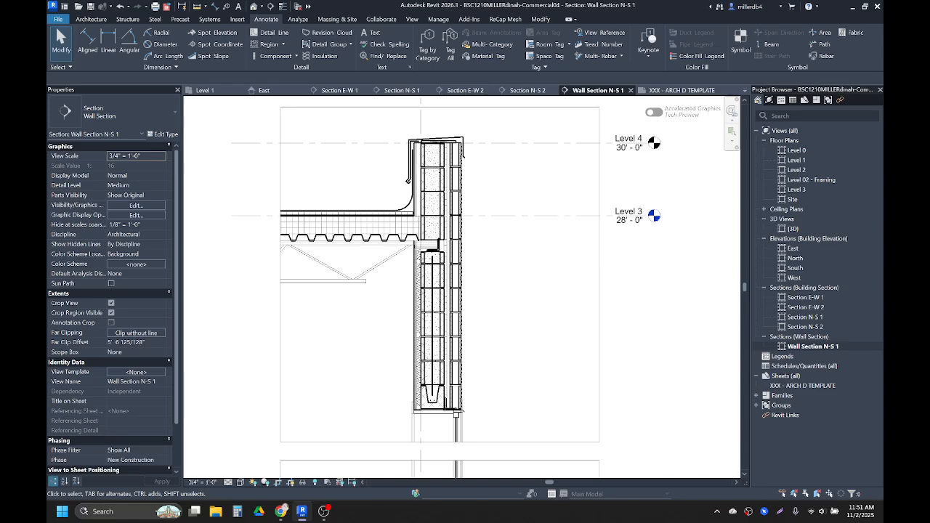
pyautogui.moveTo(527, 197); pyautogui.dragTo(481, 274, button='middle')
pyautogui.scroll(4, 497, 250)
pyautogui.press('d')
pyautogui.press('i')
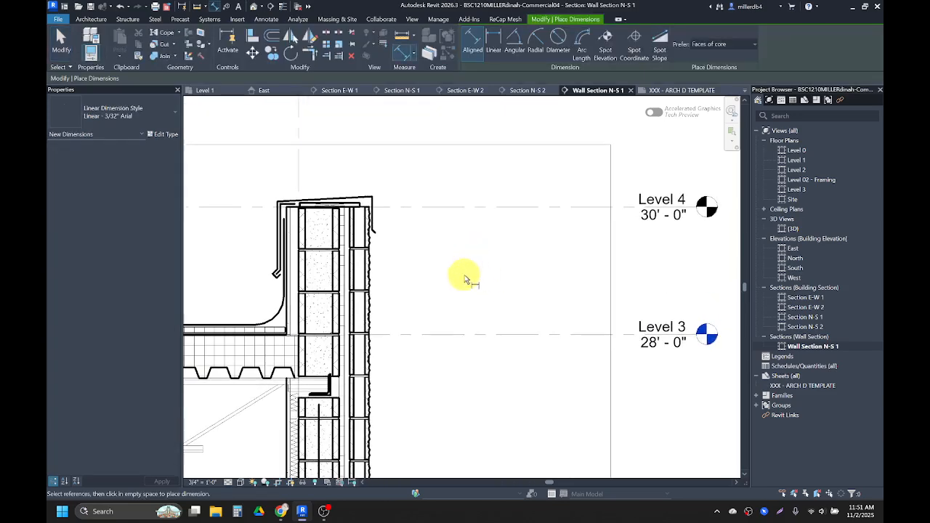
pyautogui.click(451, 334)
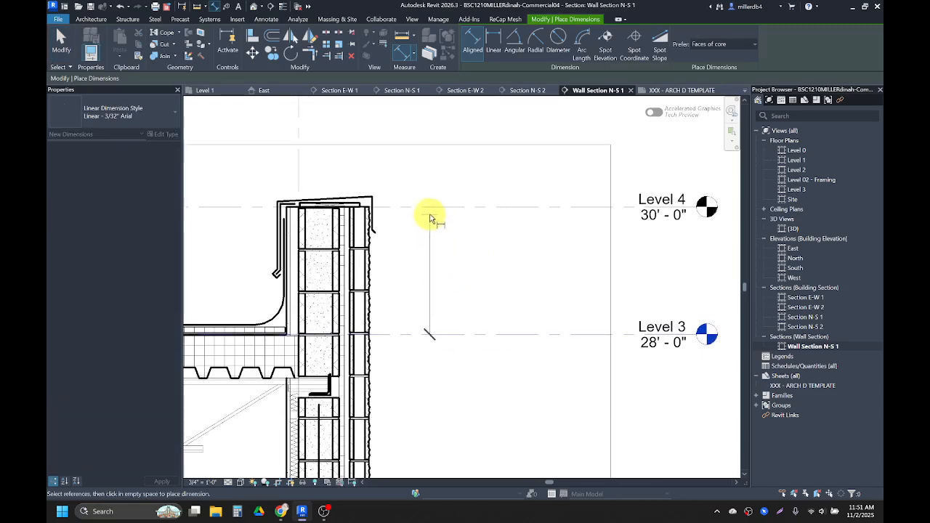
pyautogui.click(426, 208)
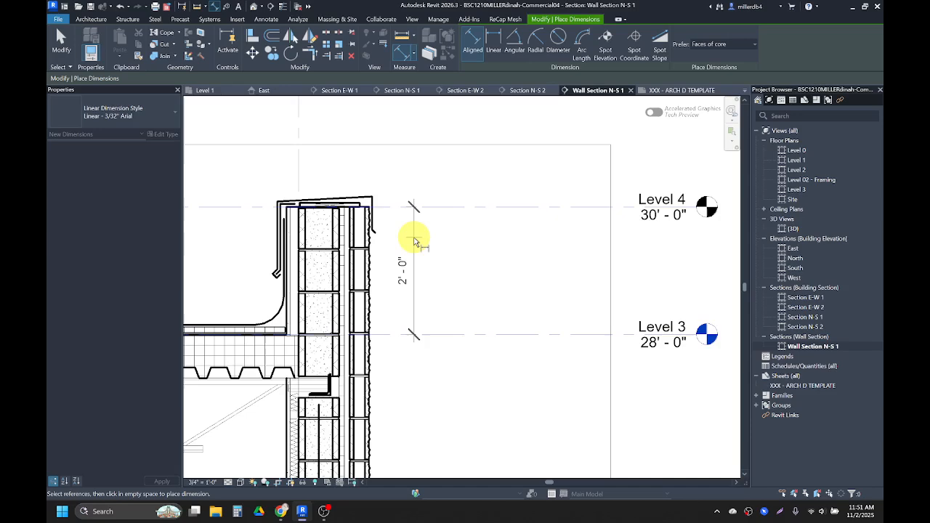
pyautogui.click(417, 242)
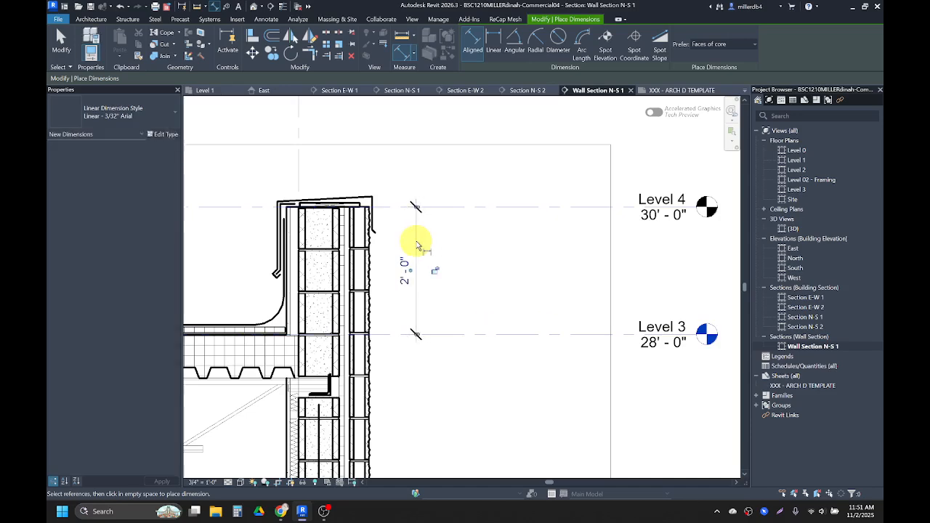
# Dimension the window opening's height from its head to its sill, outside the exterior face
pyautogui.scroll(-3, 400, 433)
pyautogui.moveTo(439, 417); pyautogui.dragTo(440, 219, button='middle')
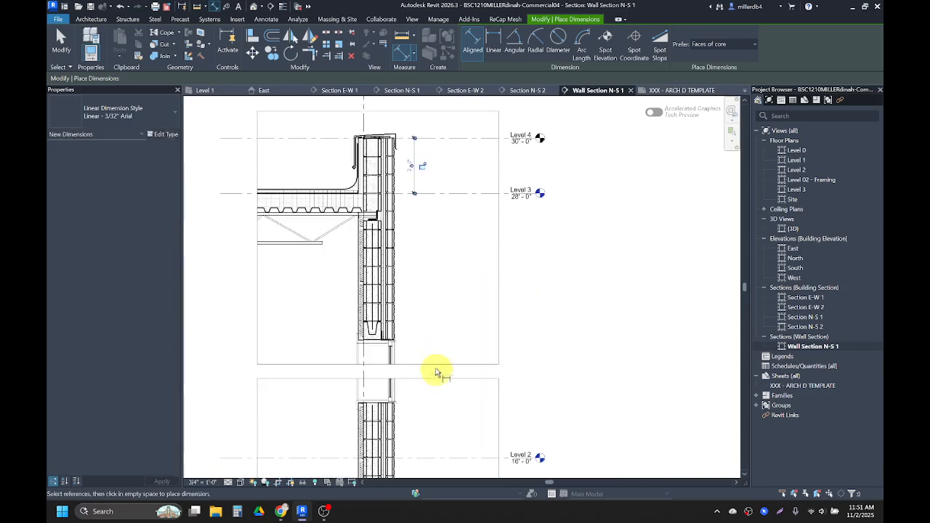
pyautogui.scroll(2, 426, 358)
pyautogui.click(334, 329)
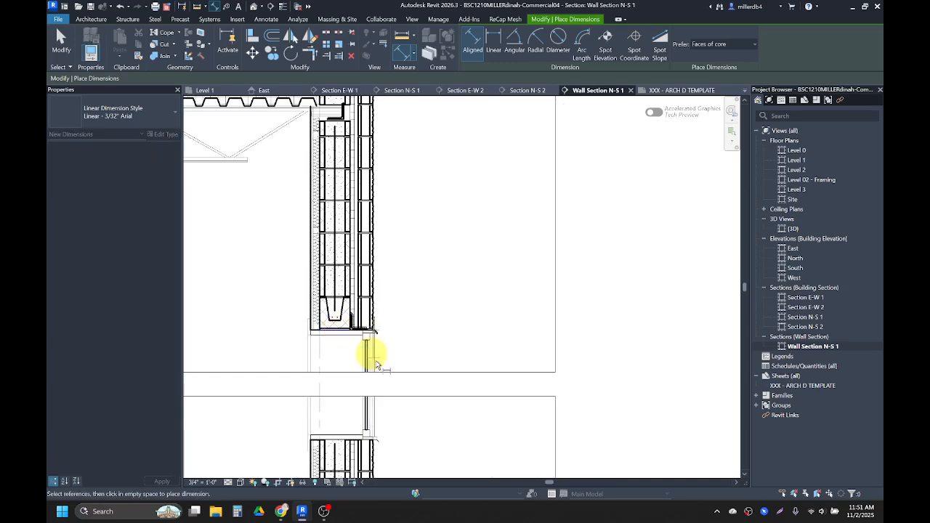
pyautogui.click(353, 441)
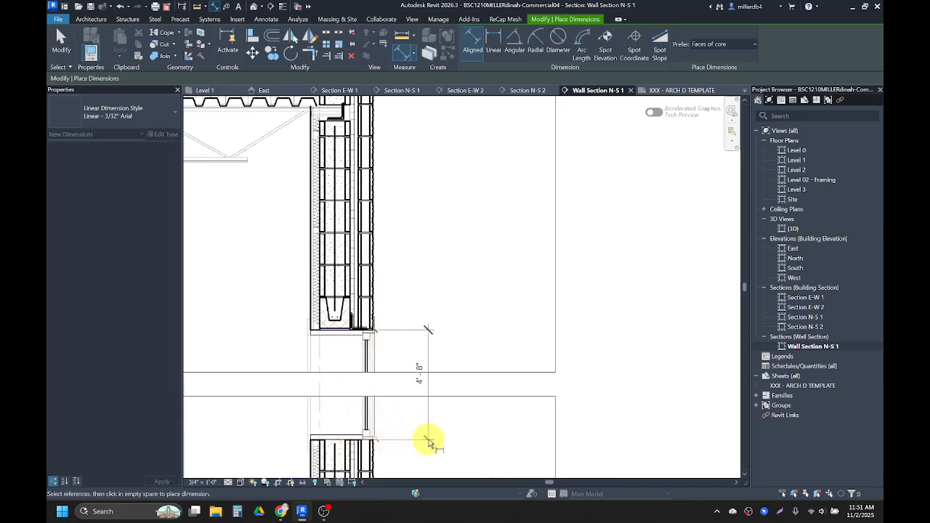
pyautogui.click(429, 440)
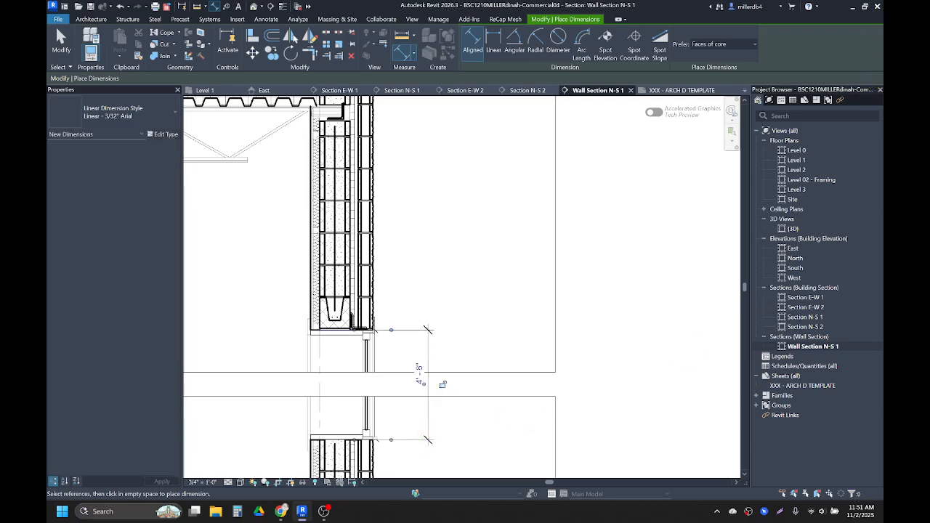
# Dimension from the window sill down to Level 2, in line with the window opening dimension, and finish dimensioning
pyautogui.scroll(-3, 385, 268)
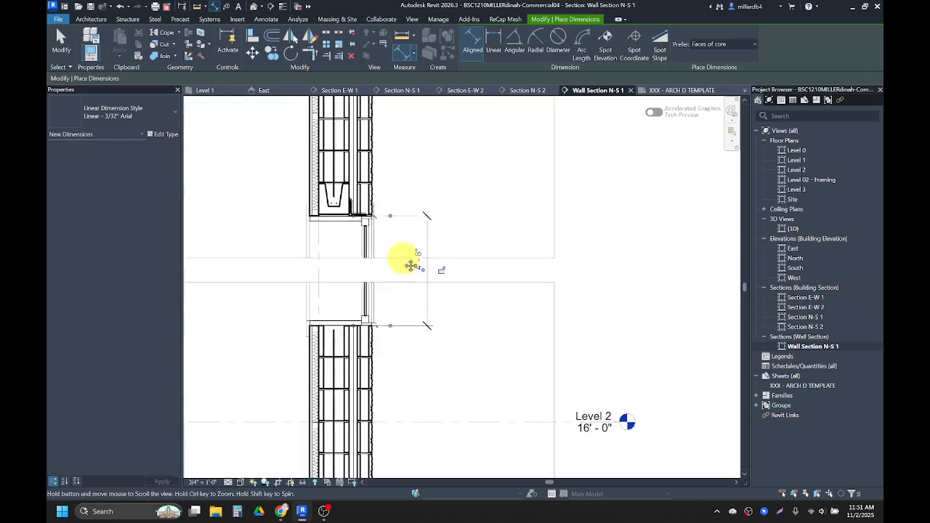
pyautogui.scroll(3, 340, 298)
pyautogui.click(343, 293)
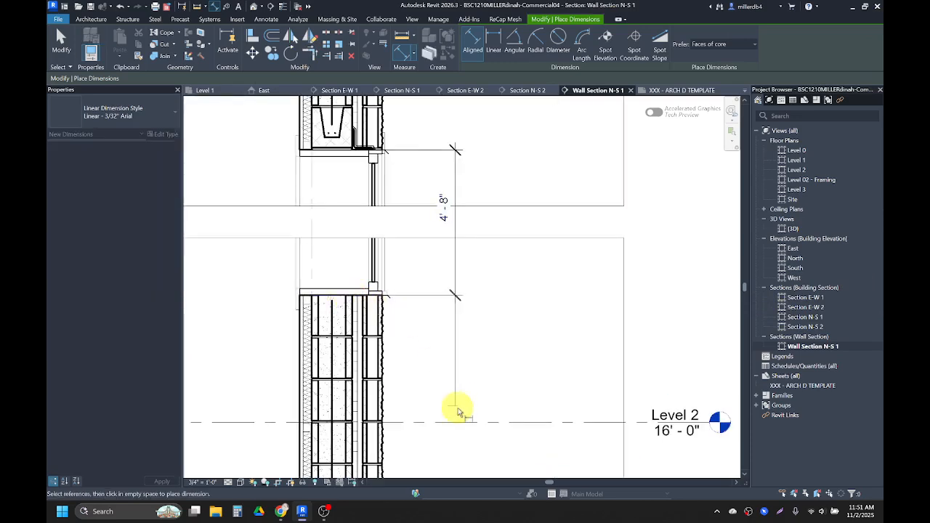
pyautogui.click(443, 422)
pyautogui.click(452, 369)
pyautogui.scroll(-2, 519, 343)
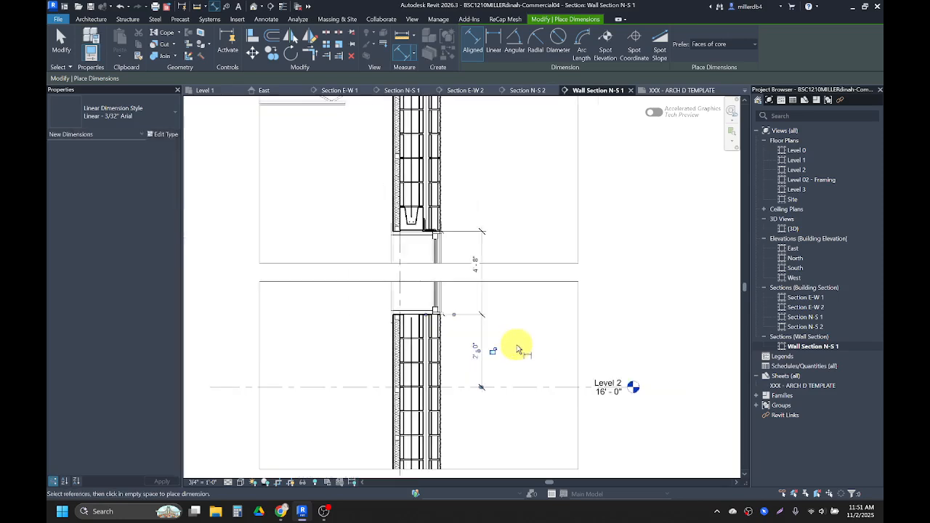
pyautogui.scroll(1, 491, 324)
pyautogui.moveTo(468, 211); pyautogui.dragTo(445, 503, button='middle')
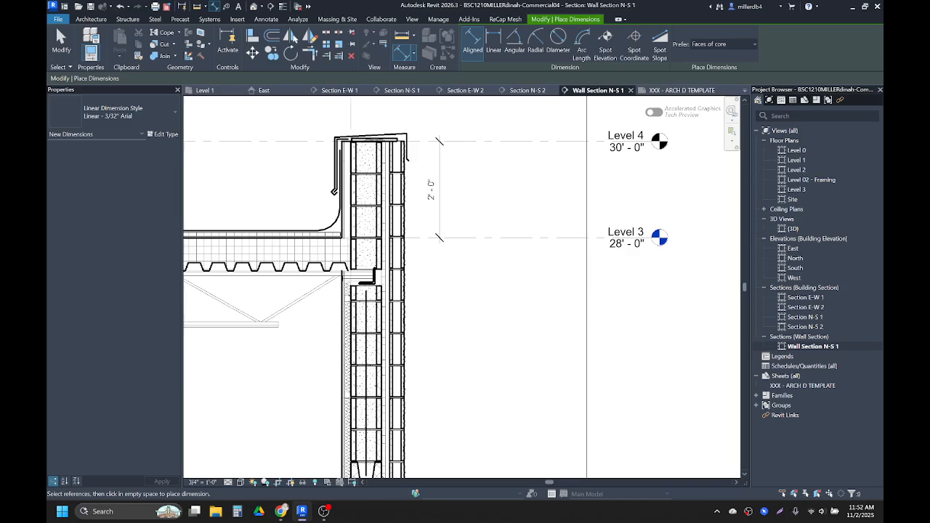
pyautogui.moveTo(403, 226); pyautogui.dragTo(366, 235, button='middle')
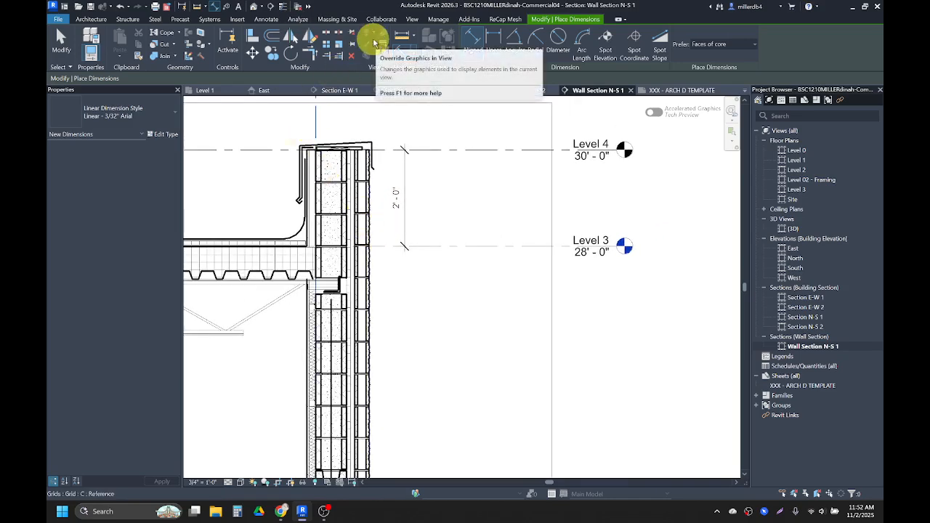
pyautogui.press('Escape')
pyautogui.press('Escape')
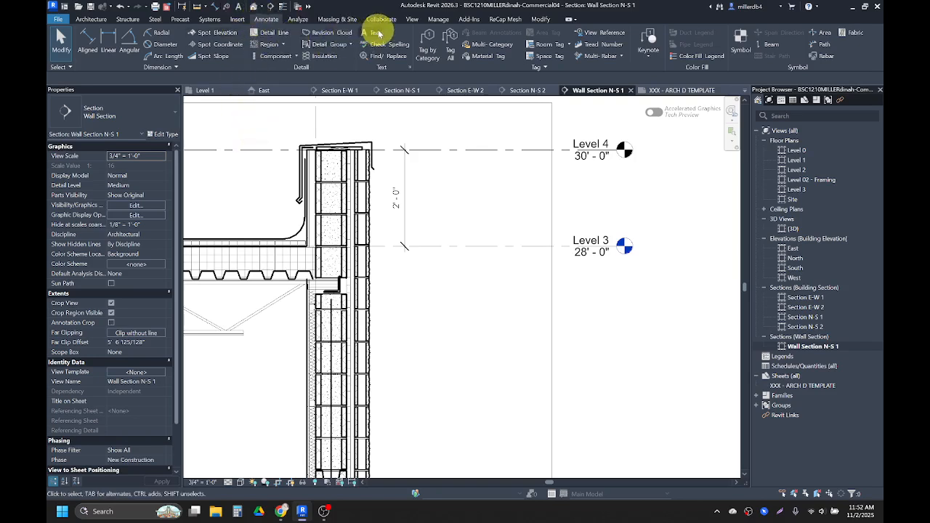
# Add the text note "CLEAR ANODIZED ALUMINUM COPING" with a two-segment leader pointing down to the top of the parapet coping
pyautogui.press('t')
pyautogui.press('x')
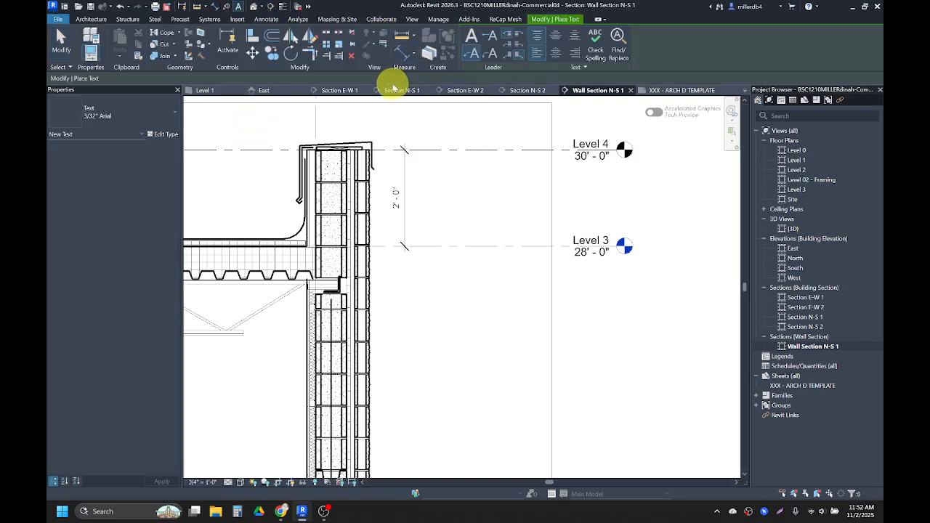
pyautogui.scroll(1, 392, 158)
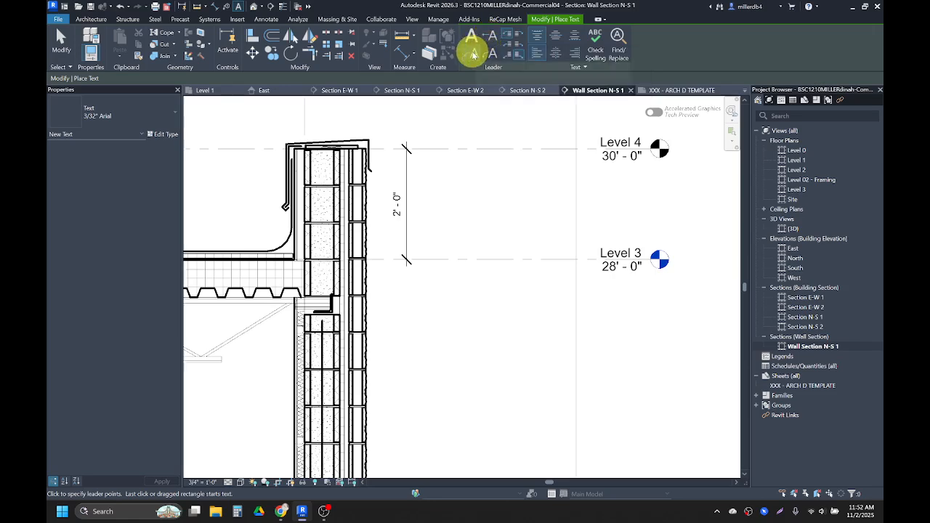
pyautogui.click(473, 54)
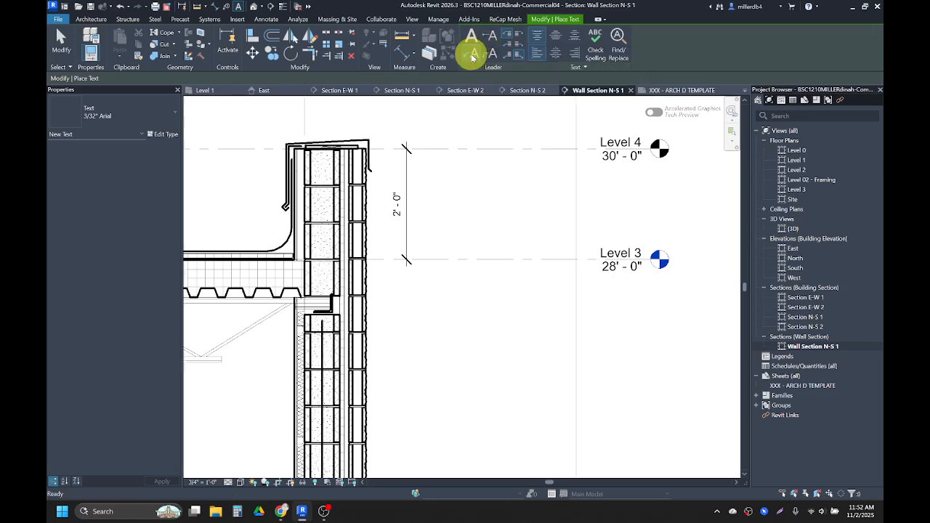
pyautogui.scroll(2, 415, 243)
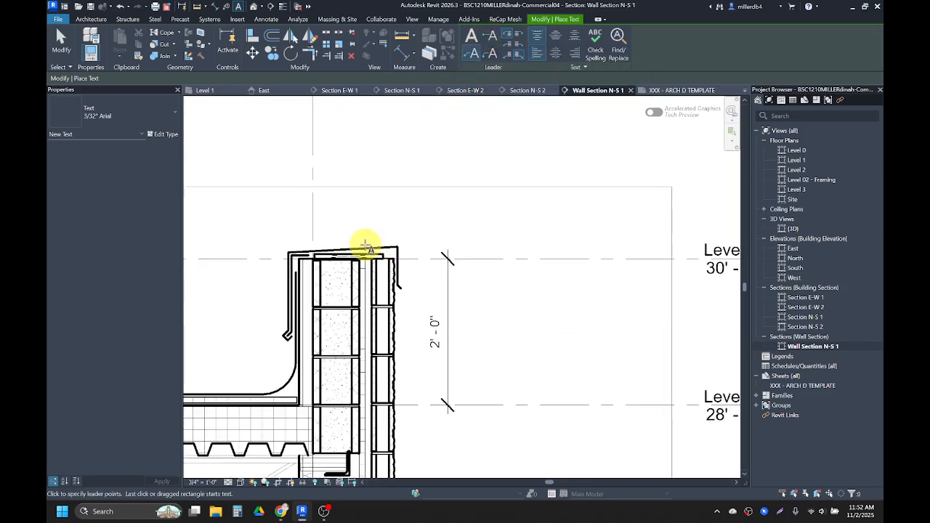
pyautogui.click(369, 247)
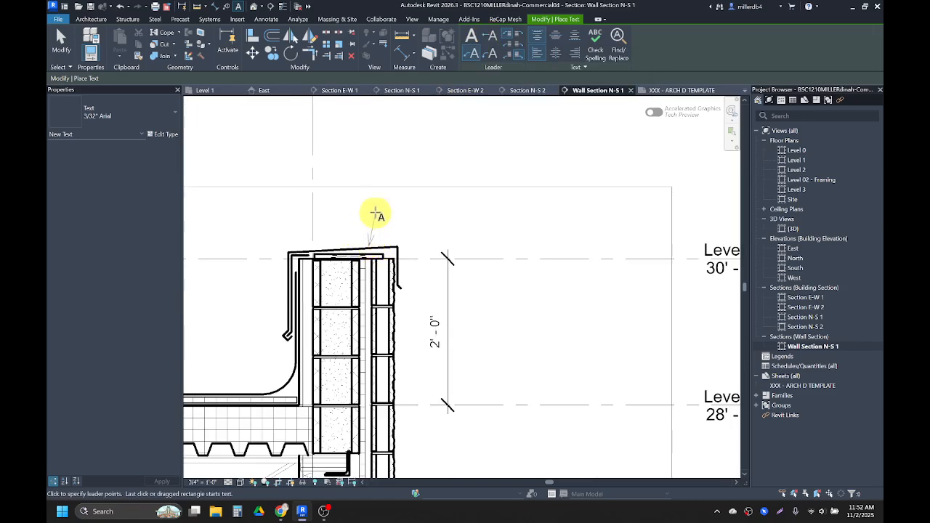
pyautogui.click(370, 192)
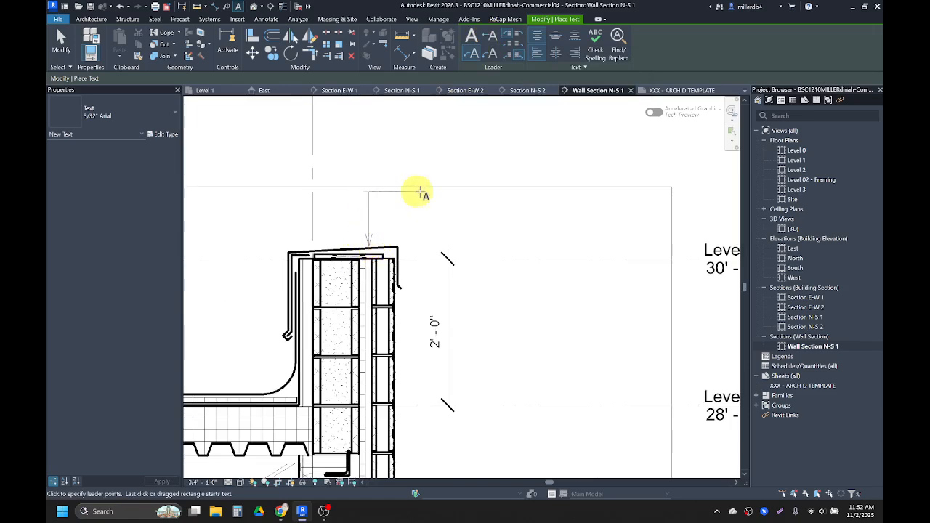
pyautogui.click(482, 196)
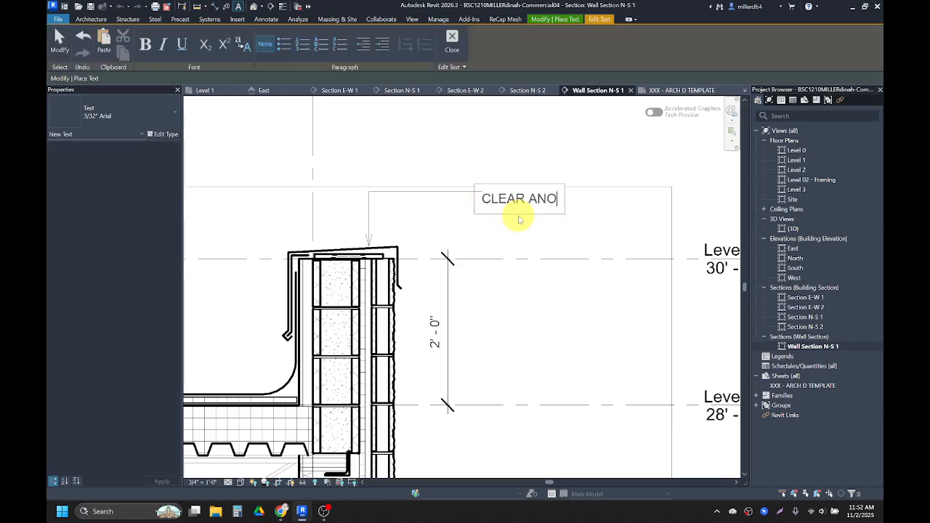
pyautogui.write('CLEAR ANODIZED ALUMINUM COPING')
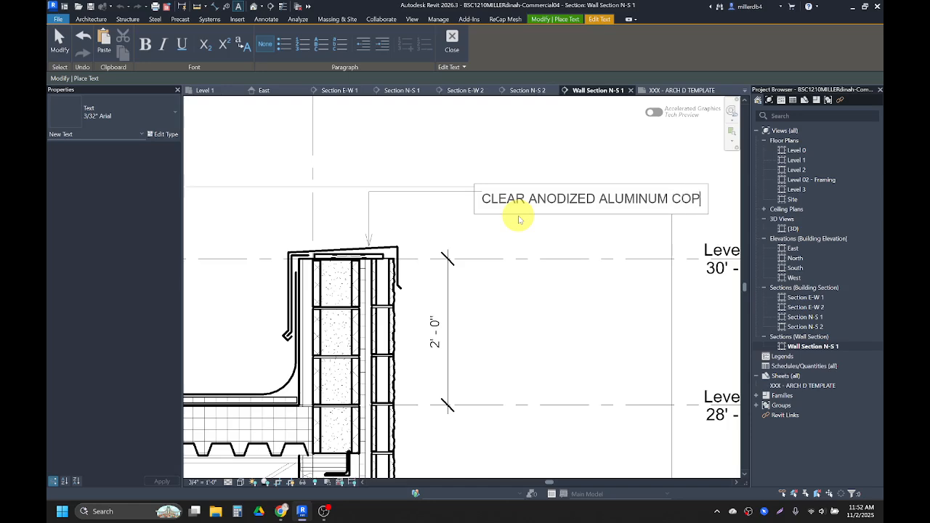
pyautogui.click(652, 329)
# Add the text note "4" STEEL SHELF ANGLE" with a one-segment leader to the steel angle at the roof joist bearing
pyautogui.moveTo(636, 316); pyautogui.dragTo(595, 249, button='middle')
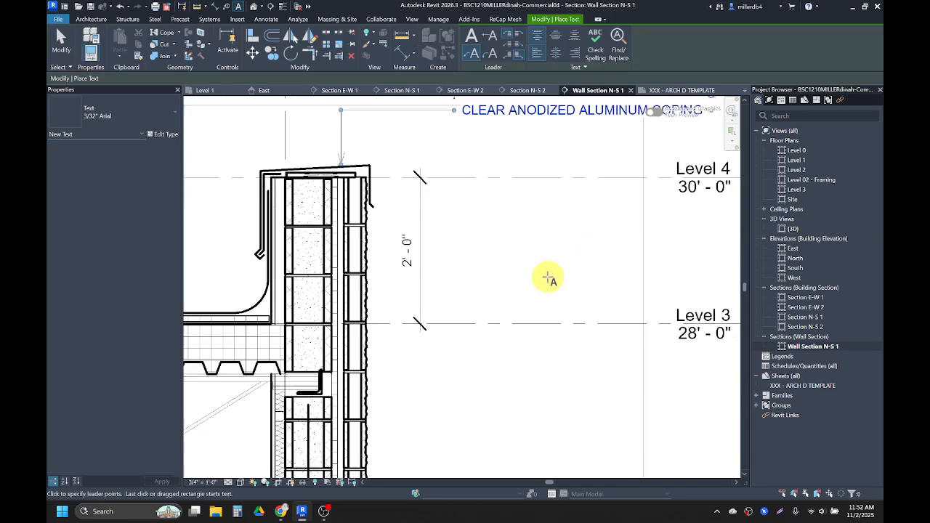
pyautogui.moveTo(543, 322); pyautogui.dragTo(489, 260, button='middle')
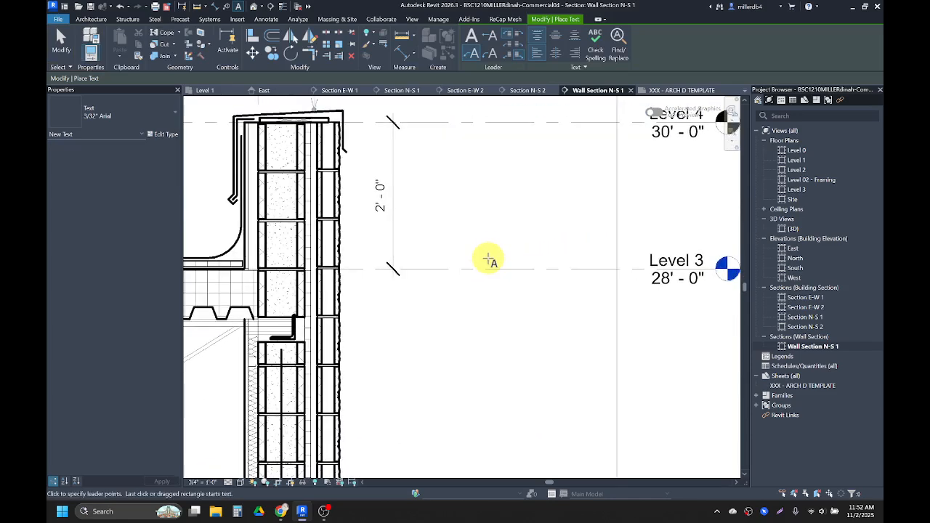
pyautogui.click(491, 40)
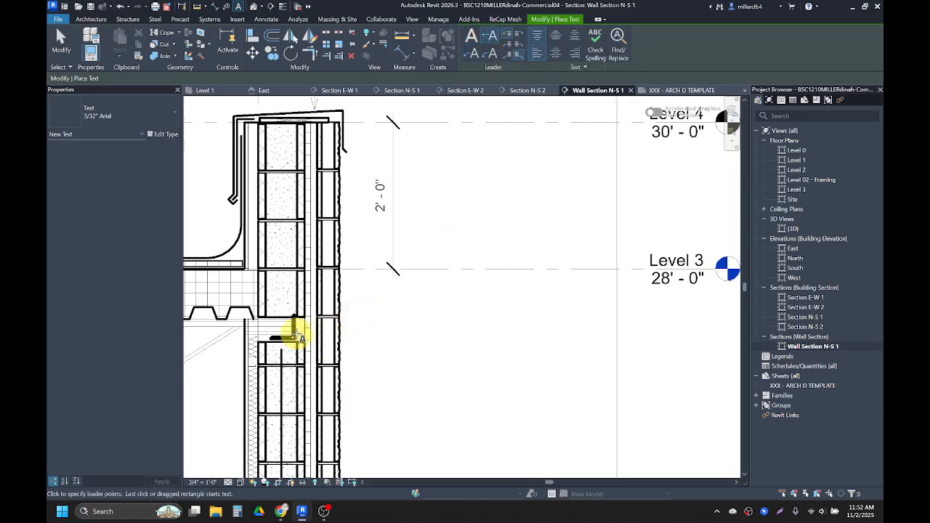
pyautogui.scroll(-3, 434, 333)
pyautogui.click(431, 334)
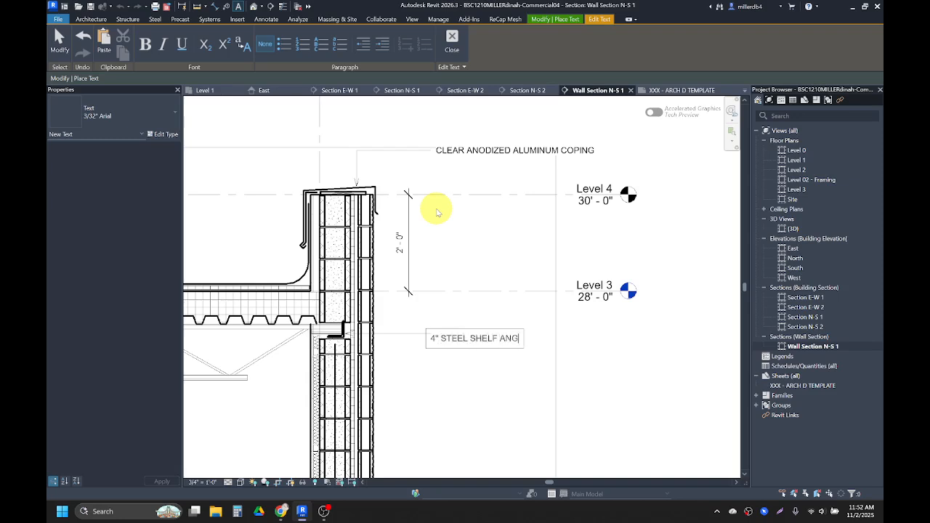
pyautogui.click(481, 407)
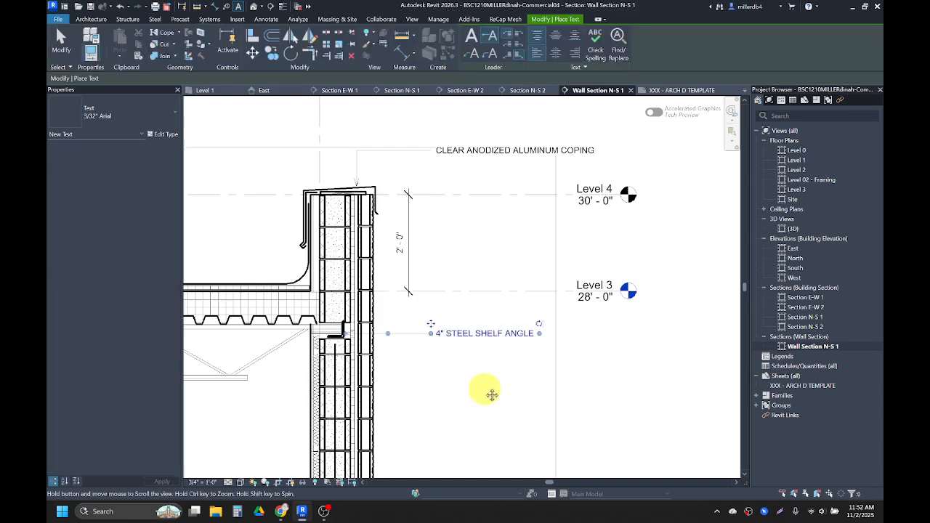
# Add the text note "4" SPLIT FACE CMU VENEER" with a leader to the exterior wall face, aligned below the shelf angle note
pyautogui.moveTo(484, 394); pyautogui.dragTo(465, 266, button='middle')
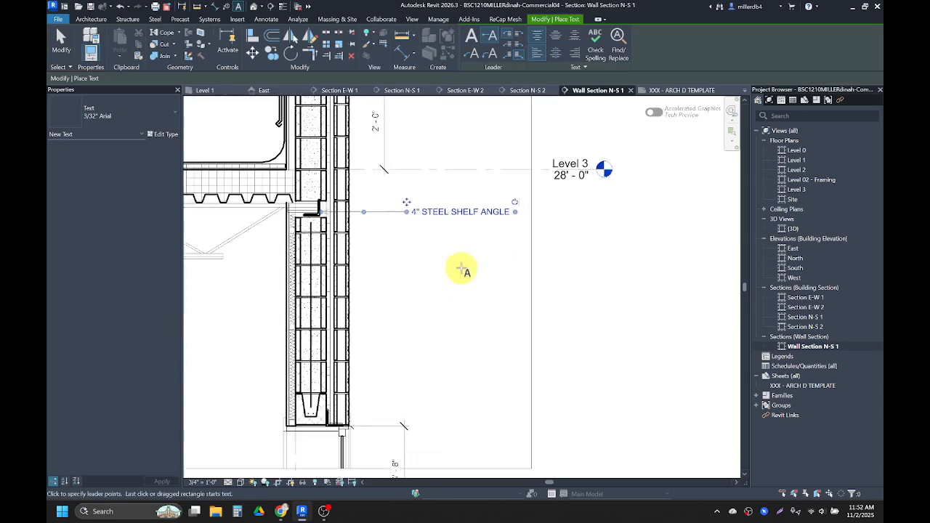
pyautogui.click(348, 254)
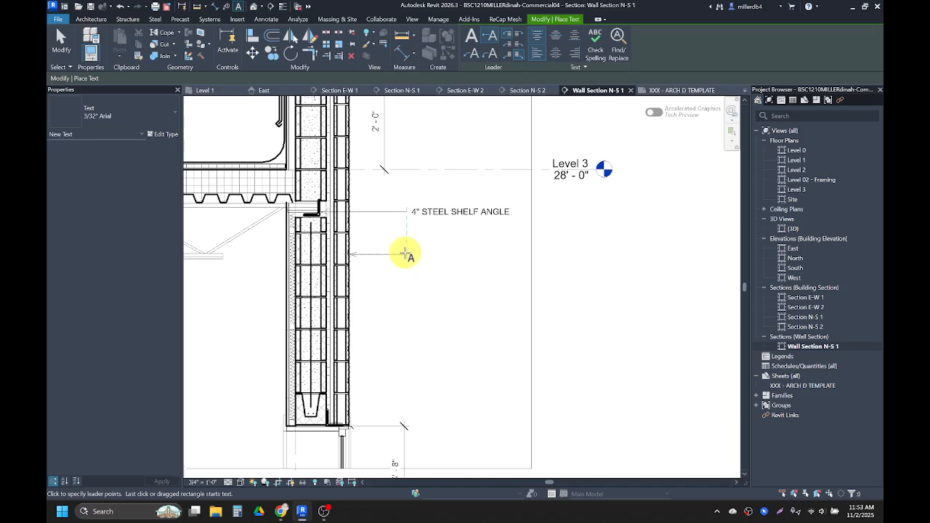
pyautogui.click(406, 253)
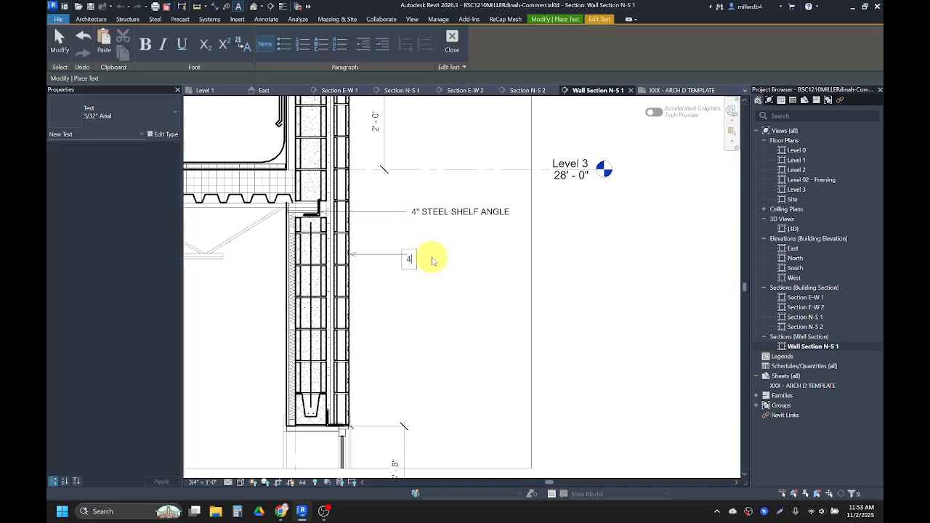
pyautogui.write('4" SPLIT FACE CMU VENEER')
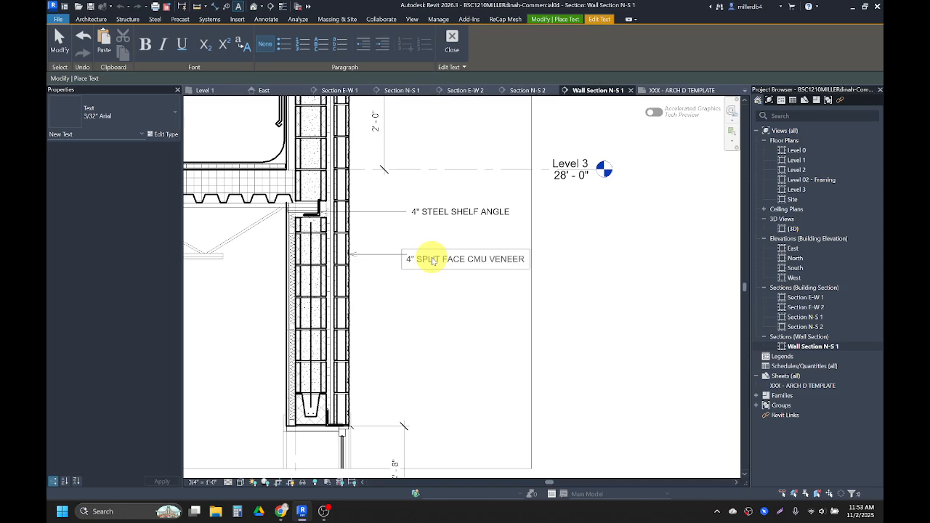
pyautogui.click(441, 329)
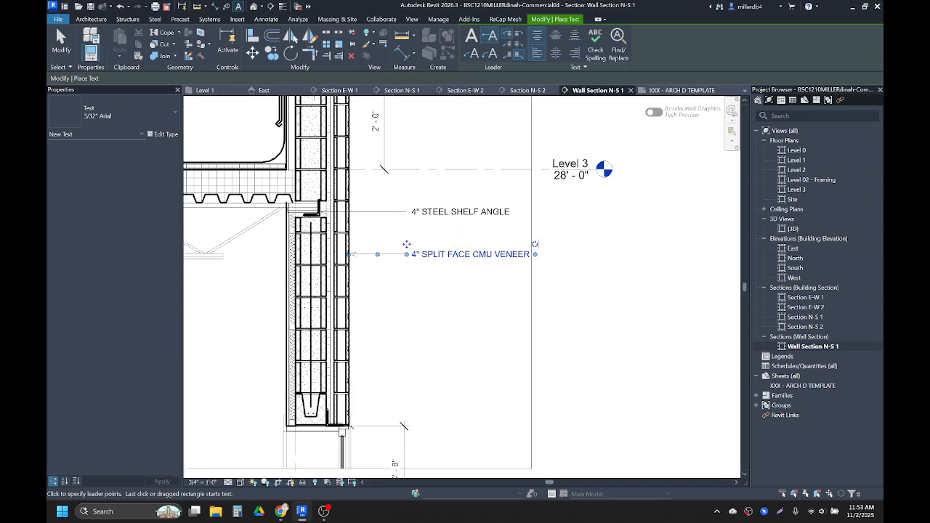
# Review the whole wall section, and examine the Level 2 and Level 1 floor plans around the wall section mark
pyautogui.scroll(-3, 371, 285)
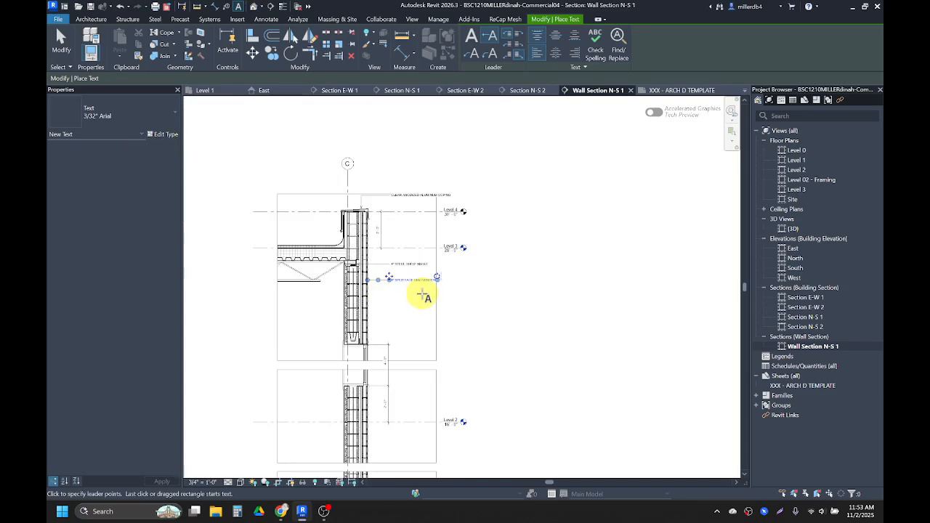
pyautogui.scroll(-1, 417, 300)
pyautogui.moveTo(399, 330); pyautogui.dragTo(439, 258, button='middle')
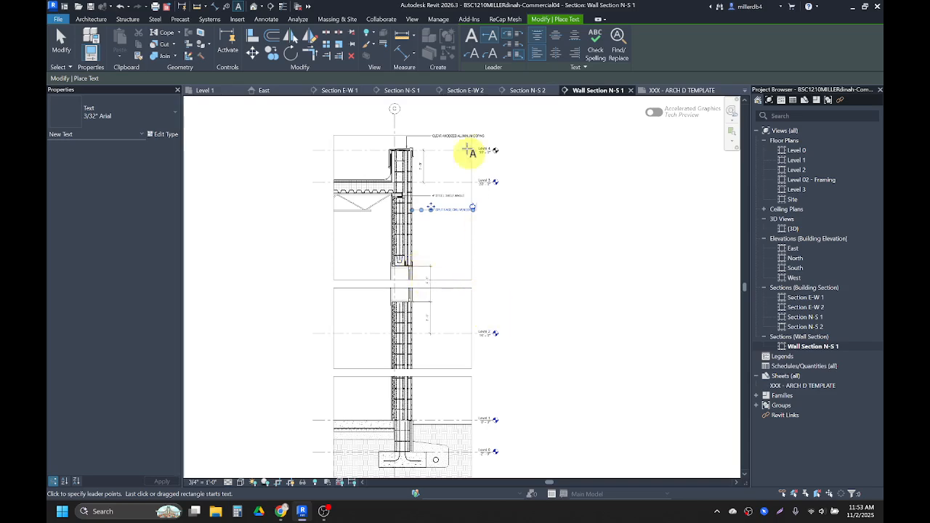
pyautogui.doubleClick(792, 169)
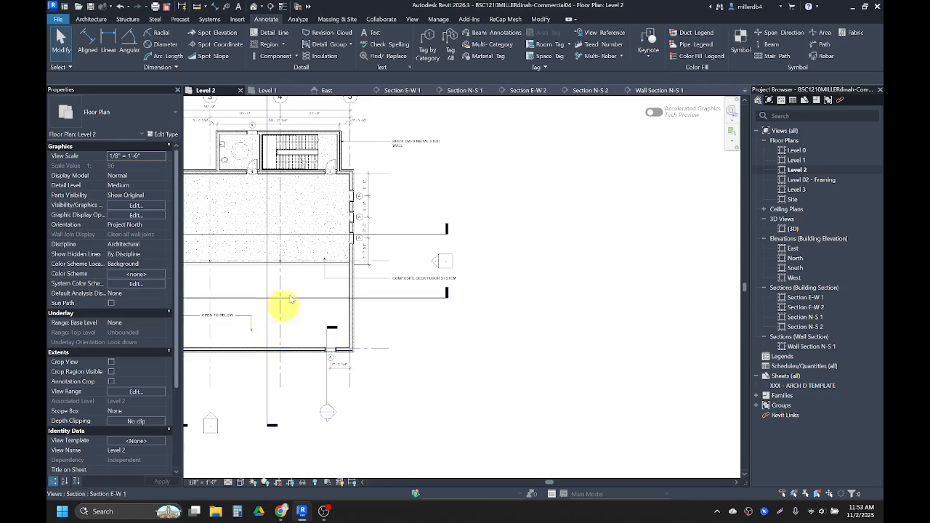
pyautogui.doubleClick(800, 159)
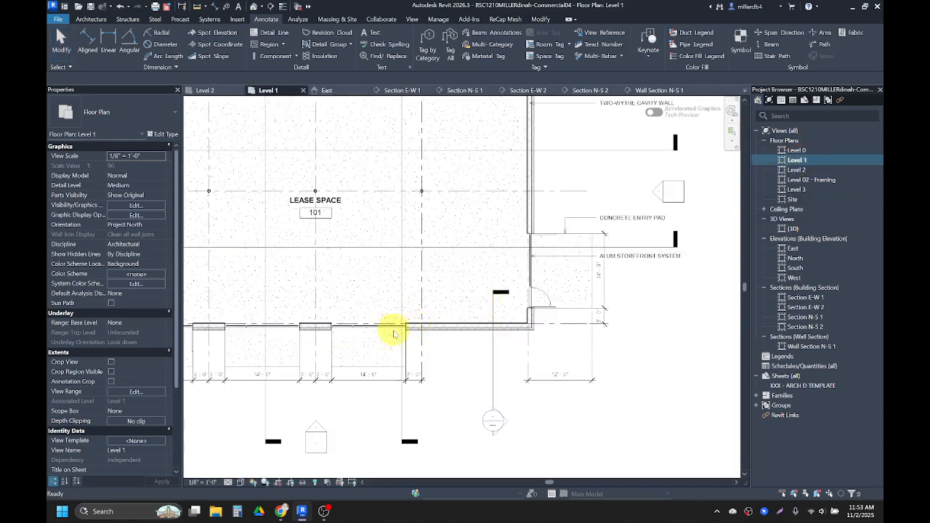
# Reopen Wall Section N-S 1 and duplicate the view without its detailing
pyautogui.click(804, 347)
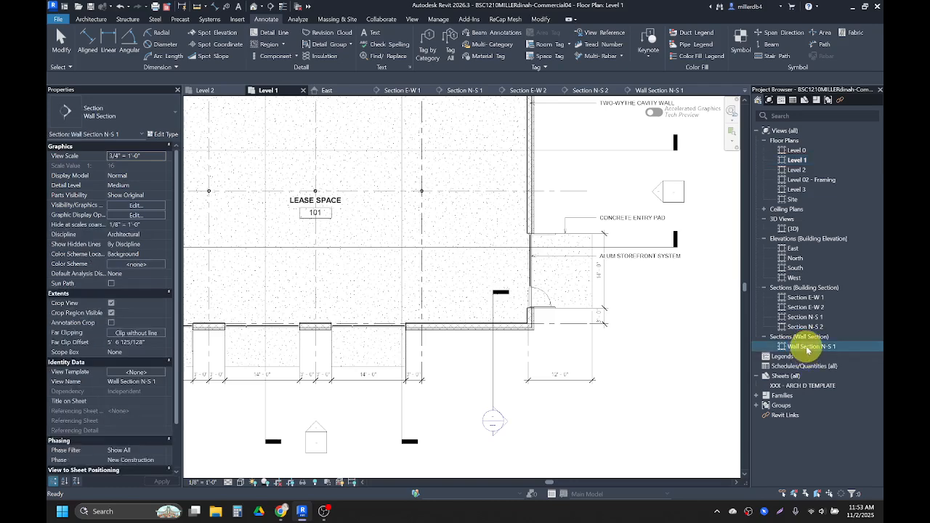
pyautogui.rightClick(809, 348)
pyautogui.doubleClick(810, 350)
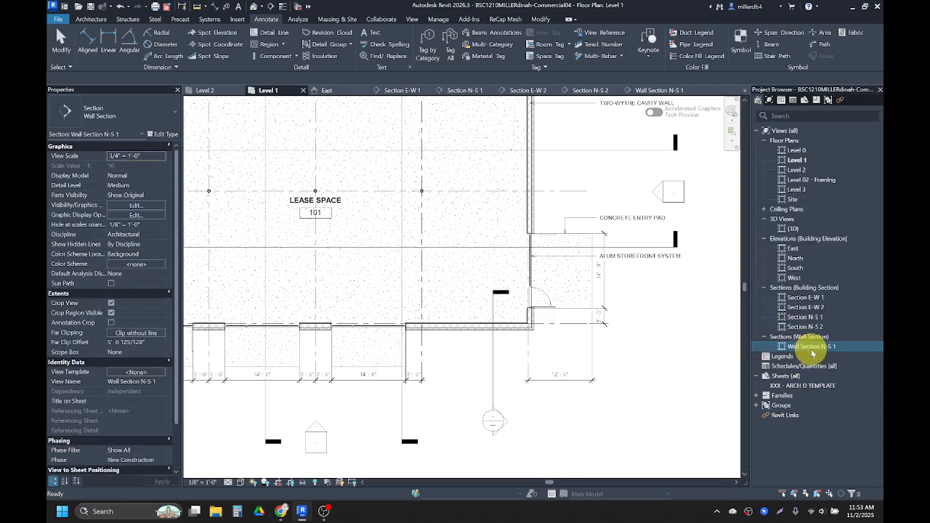
pyautogui.rightClick(811, 349)
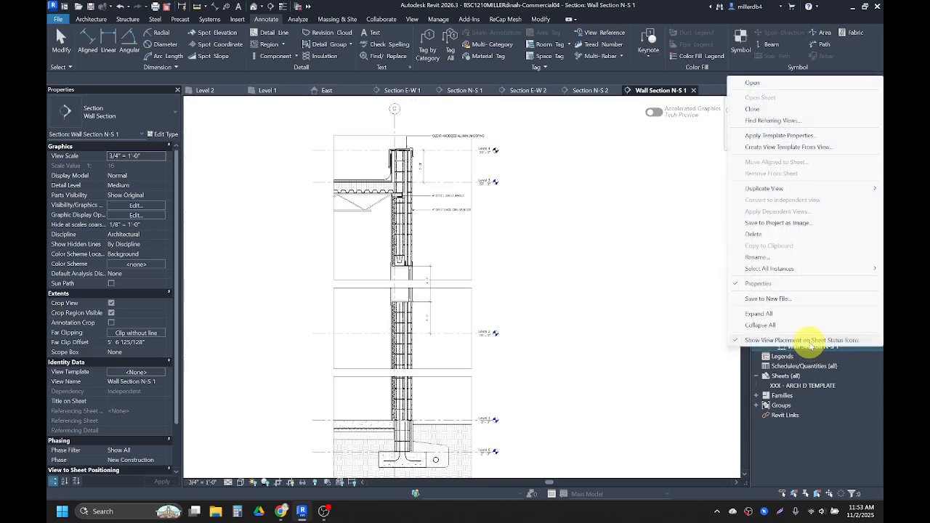
pyautogui.moveTo(790, 190)
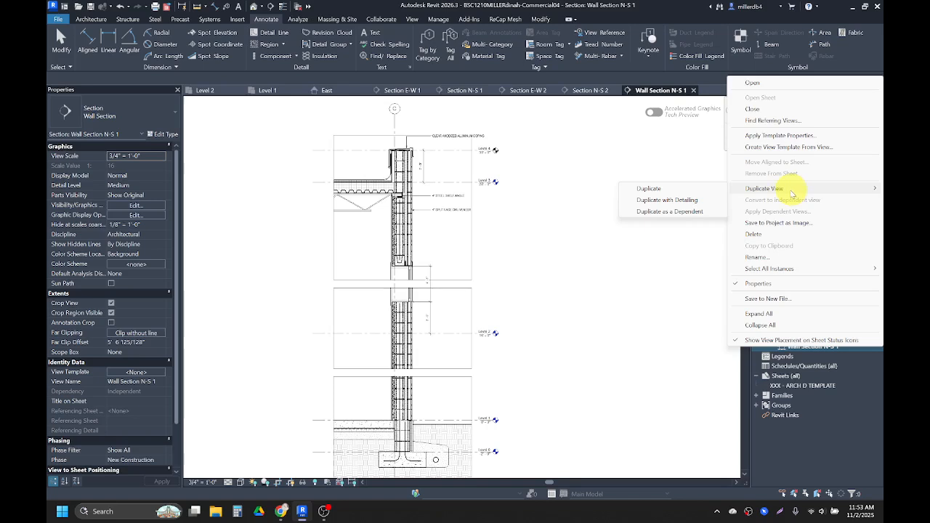
pyautogui.click(706, 191)
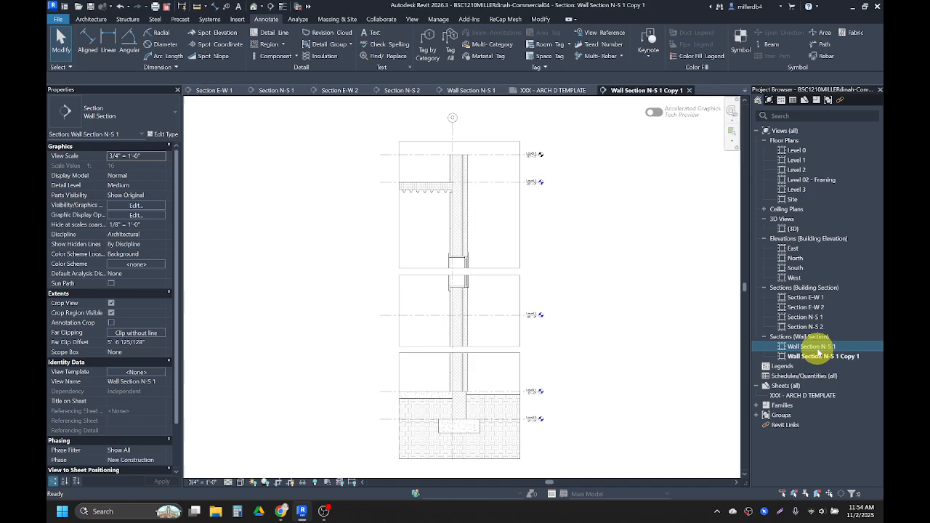
# Compare the copied section with the original, and rename the copy as Wall Section N-S 2
pyautogui.doubleClick(813, 347)
pyautogui.doubleClick(825, 356)
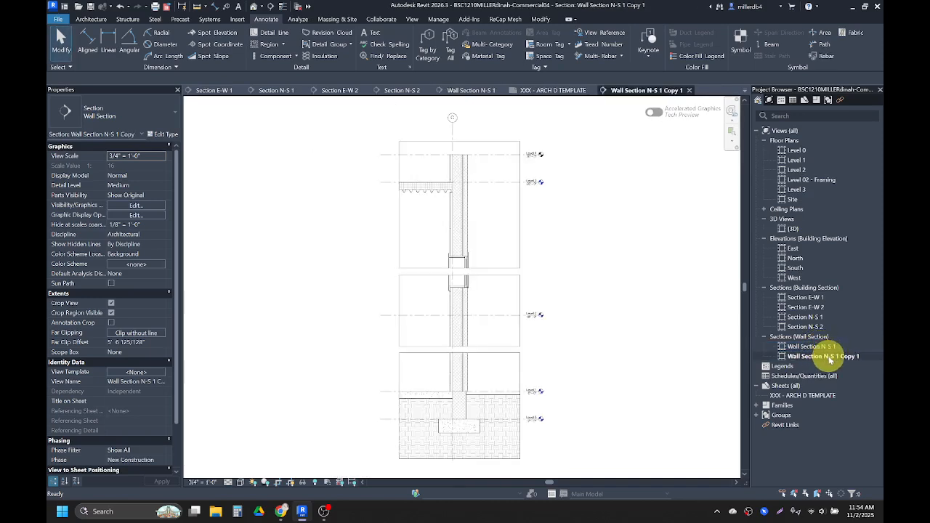
pyautogui.rightClick(832, 357)
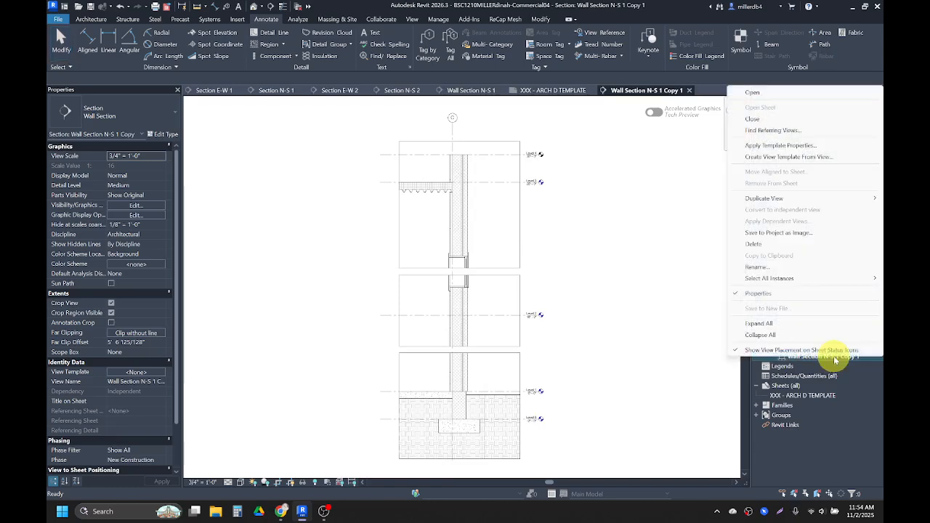
pyautogui.click(804, 269)
pyautogui.press('End')
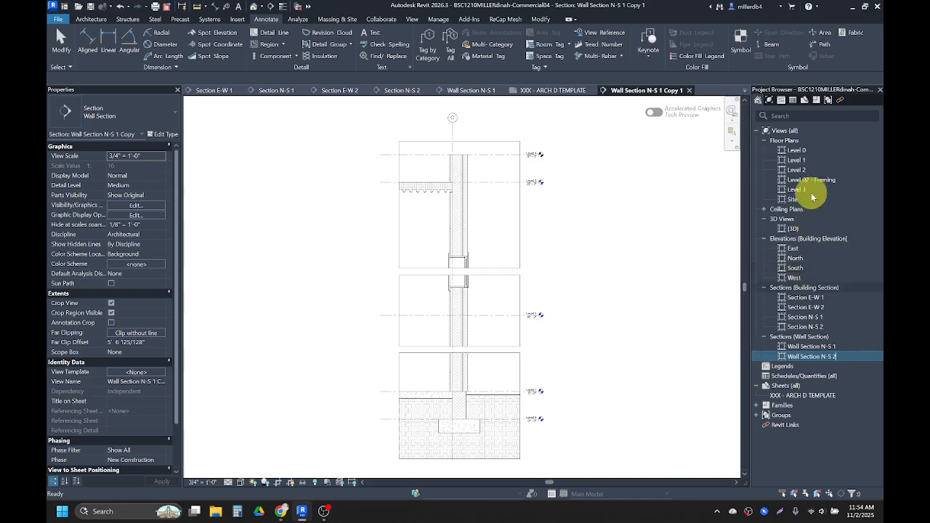
pyautogui.press('Return')
# In the Level 1 floor plan, shift the Wall Section N-S 2 mark west so it cuts the solid south wall near its west end
pyautogui.doubleClick(800, 161)
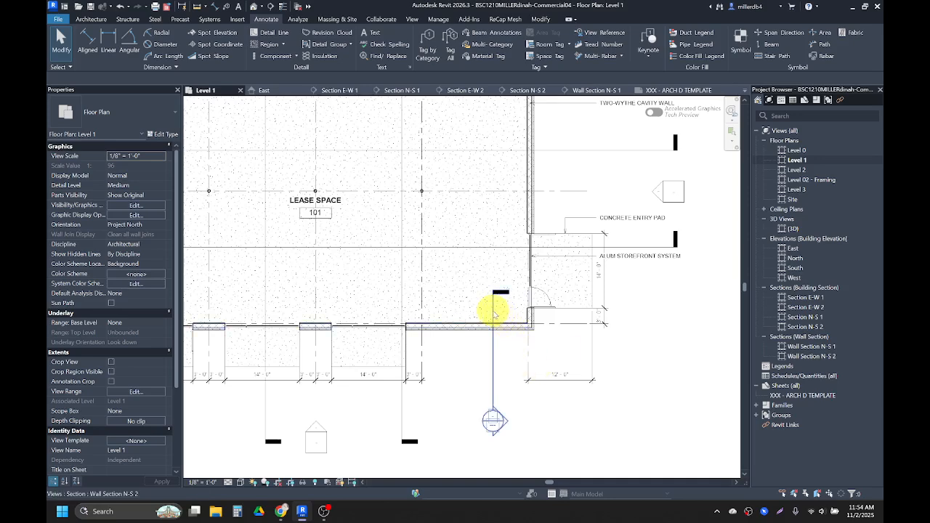
pyautogui.click(494, 398)
pyautogui.press('Left')
pyautogui.press('Left')
pyautogui.press('Left')
pyautogui.press('Left')
pyautogui.press('Left')
pyautogui.press('Left')
pyautogui.press('Left')
pyautogui.press('Left')
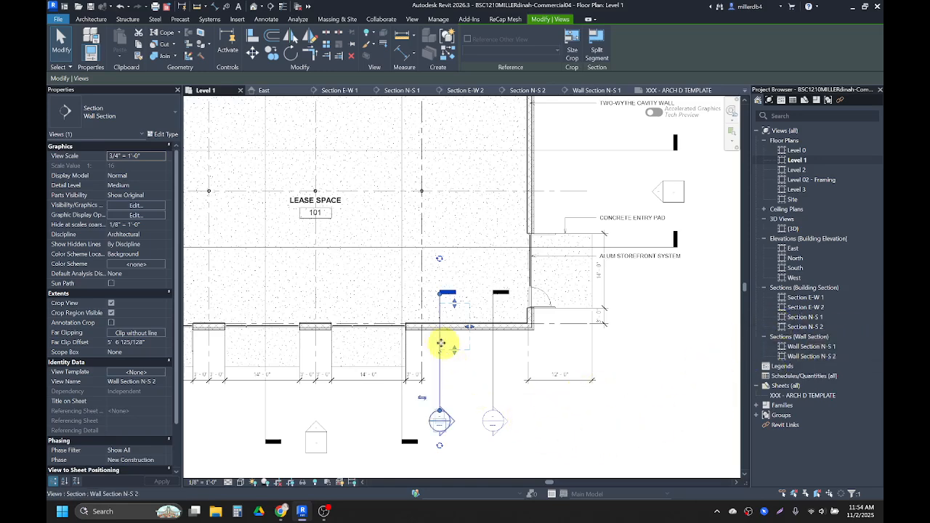
pyautogui.click(633, 429)
# Compare the window area of Wall Section N-S 1 with the wall shown in Wall Section N-S 2
pyautogui.doubleClick(813, 346)
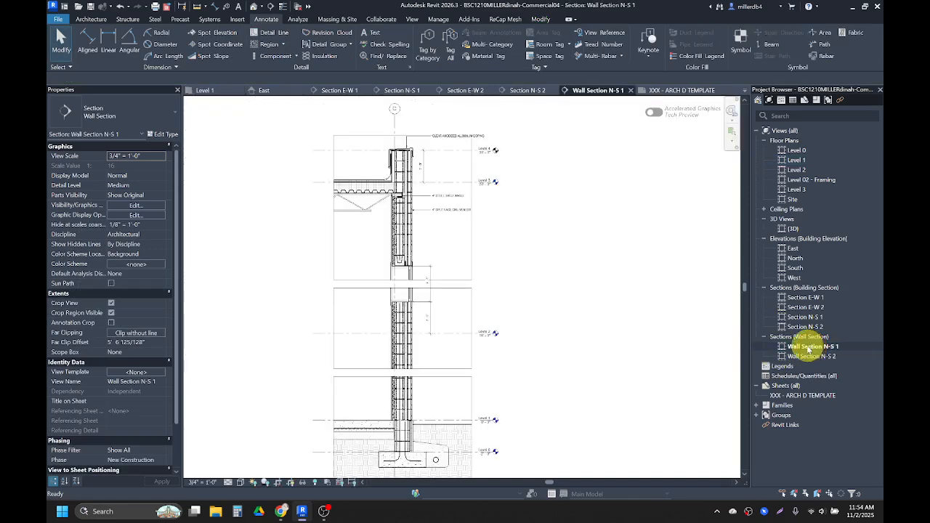
pyautogui.scroll(4, 415, 266)
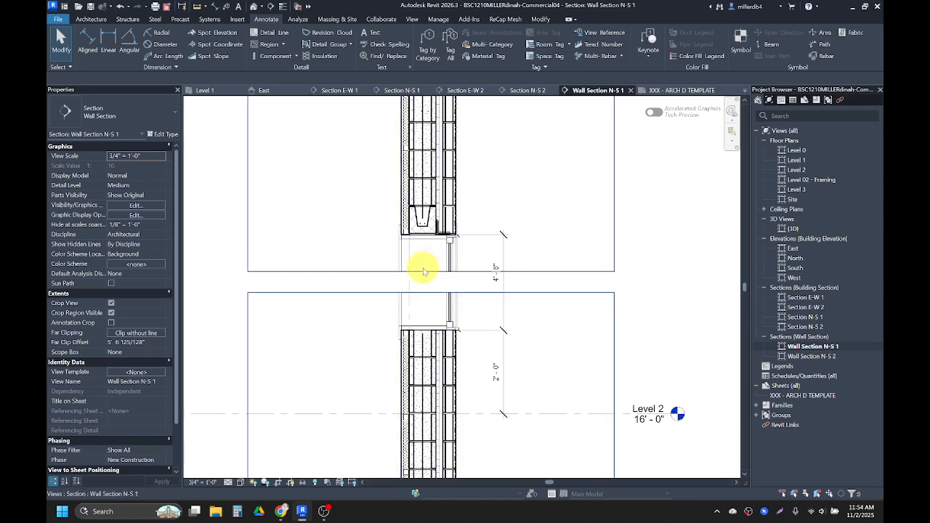
pyautogui.scroll(-5, 424, 271)
pyautogui.doubleClick(817, 356)
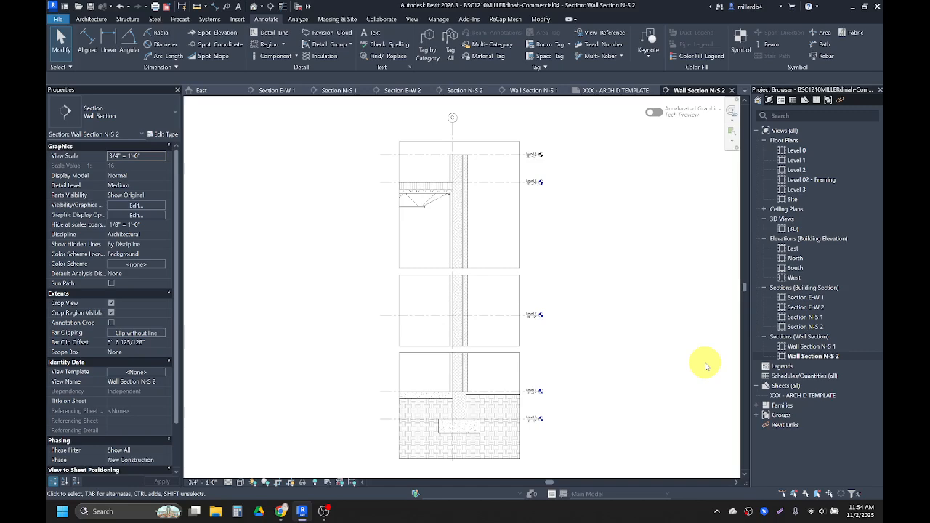
# In the Level 1 floor plan, move the Wall Section N-S 2 mark farther west so it cuts the easternmost curtain wall bay of the south wall
pyautogui.doubleClick(802, 161)
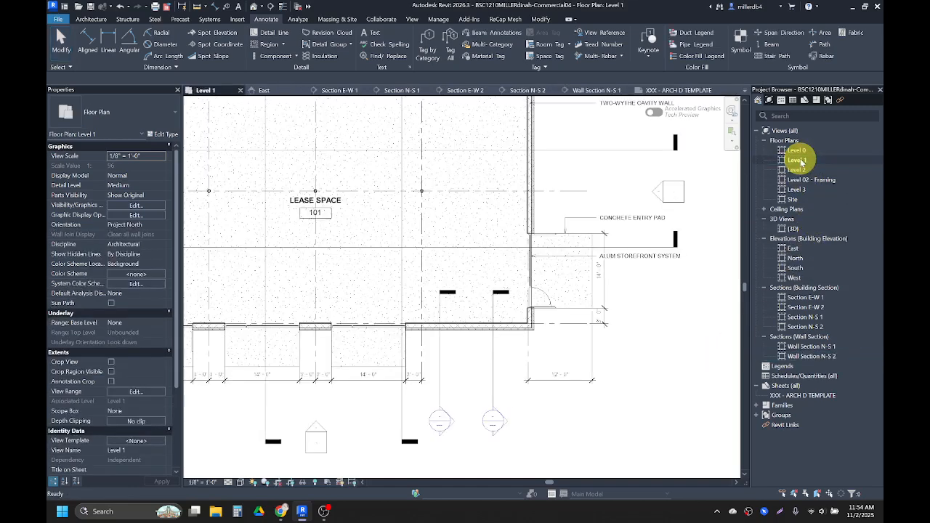
pyautogui.click(445, 392)
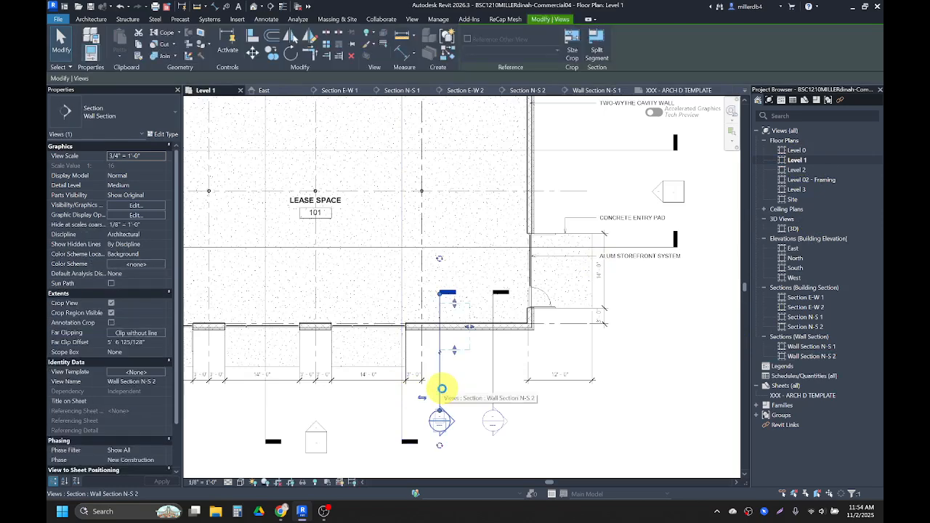
pyautogui.moveTo(442, 389); pyautogui.dragTo(418, 389)
pyautogui.press('Left')
pyautogui.press('Left')
pyautogui.press('Left')
pyautogui.press('Left')
pyautogui.press('Left')
pyautogui.press('Left')
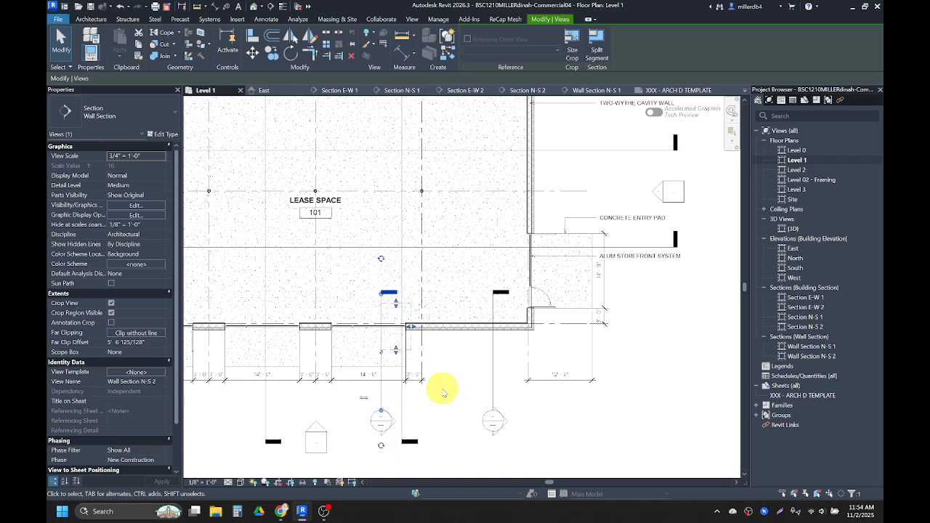
pyautogui.click(457, 452)
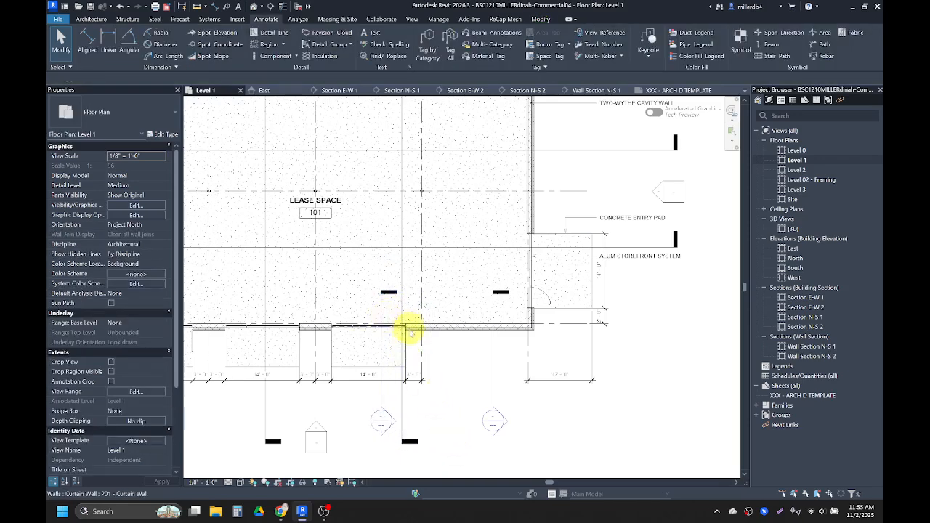
pyautogui.click(407, 328)
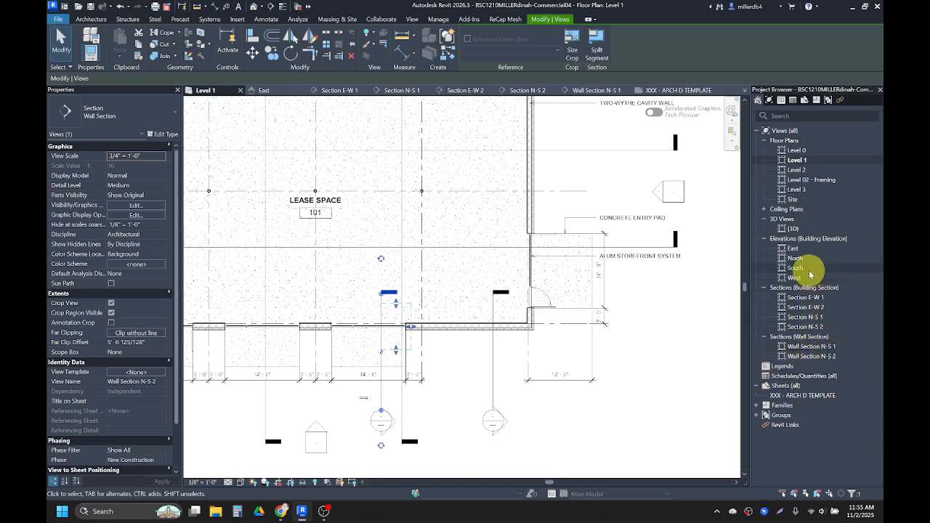
# Review building sections E-W 1, E-W 2, N-S 1 and N-S 2, and examine the south wall at grid C in Section N-S 2
pyautogui.doubleClick(810, 298)
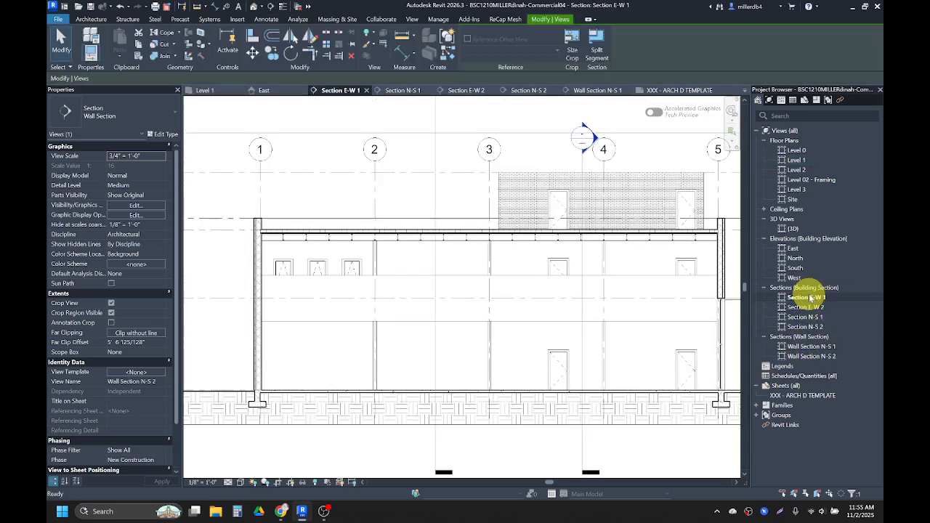
pyautogui.doubleClick(818, 307)
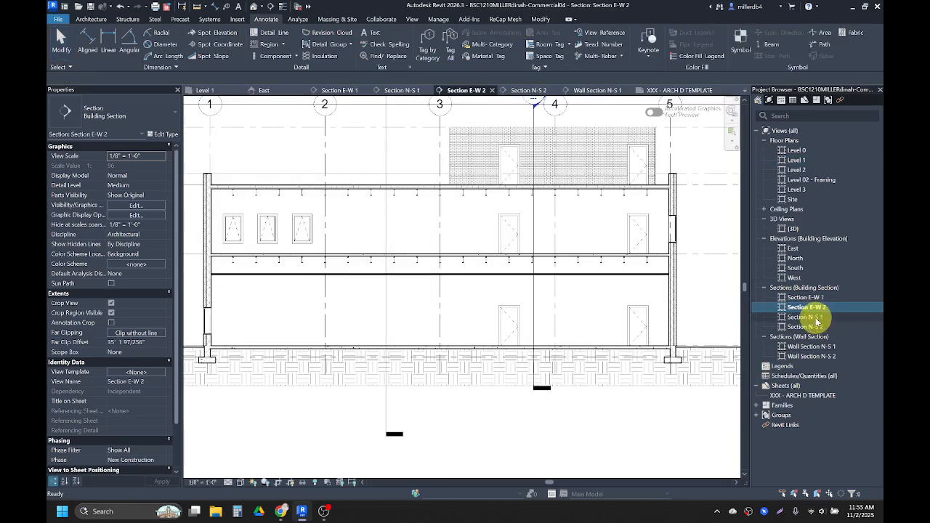
pyautogui.doubleClick(815, 318)
pyautogui.doubleClick(817, 328)
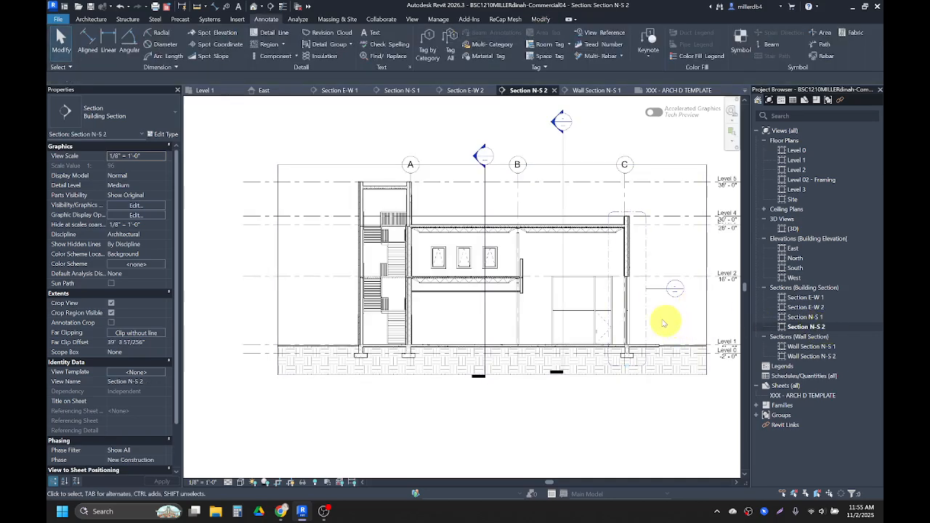
pyautogui.scroll(2, 651, 310)
pyautogui.moveTo(647, 315); pyautogui.dragTo(596, 332, button='middle')
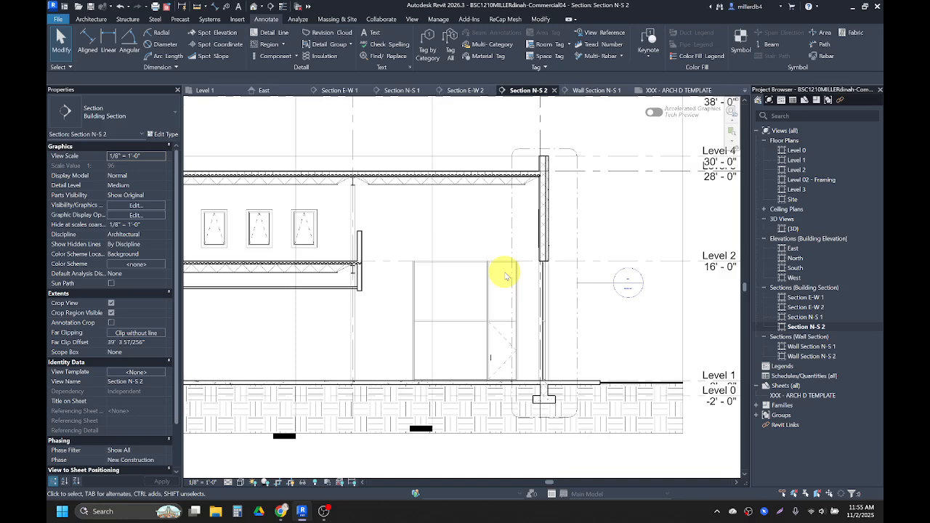
# Reopen Wall Section N-S 2 and inspect how the relocated cut shows the curtain wall between Level 1 and Level 2
pyautogui.click(790, 348)
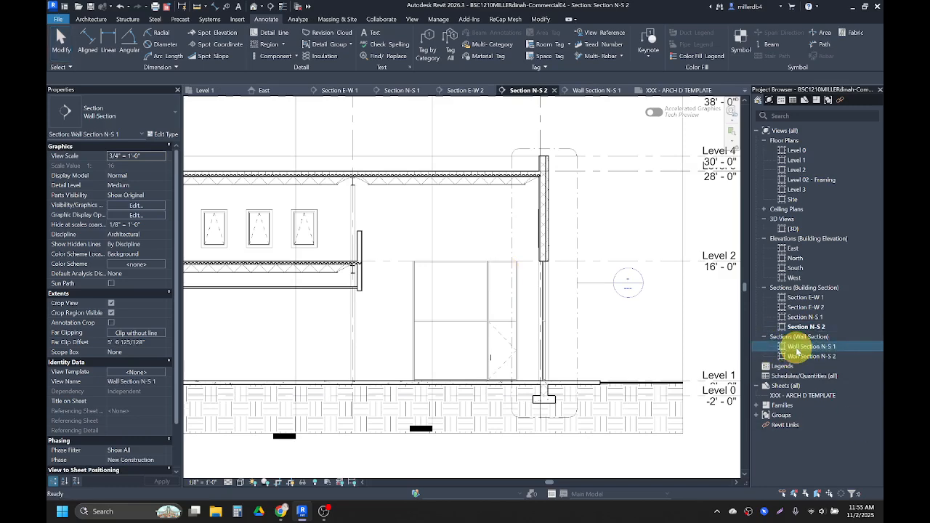
pyautogui.doubleClick(806, 356)
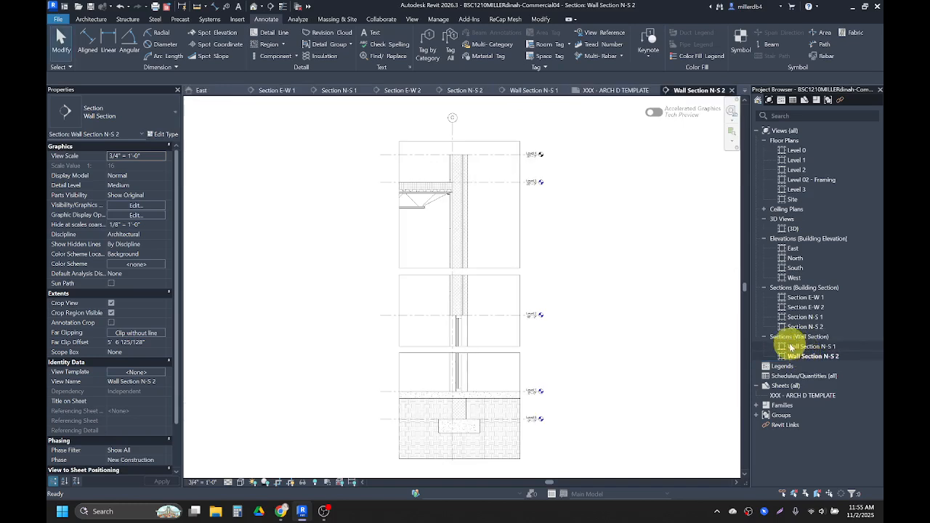
pyautogui.scroll(2, 633, 388)
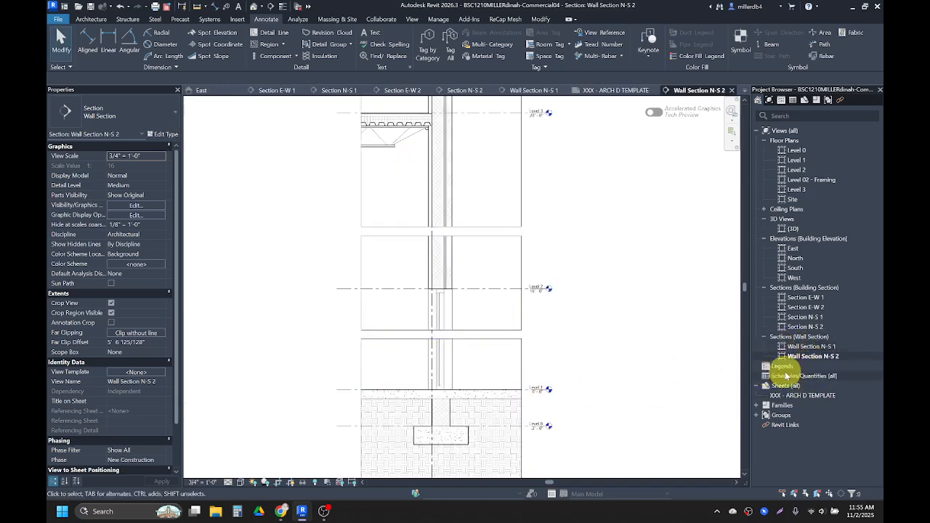